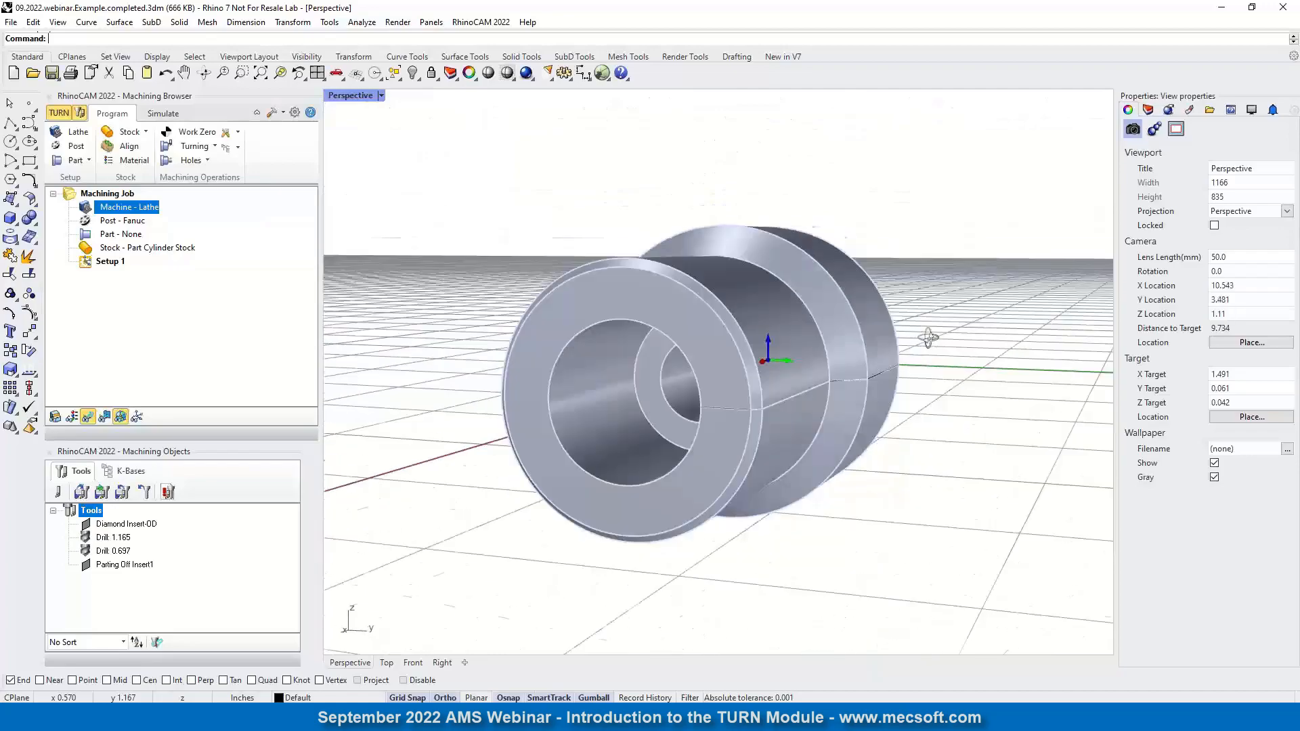
- Inspect the part from both ends and review the lathe's machine tool setup, accepting its settings
right_drag(875, 379, 812, 397)
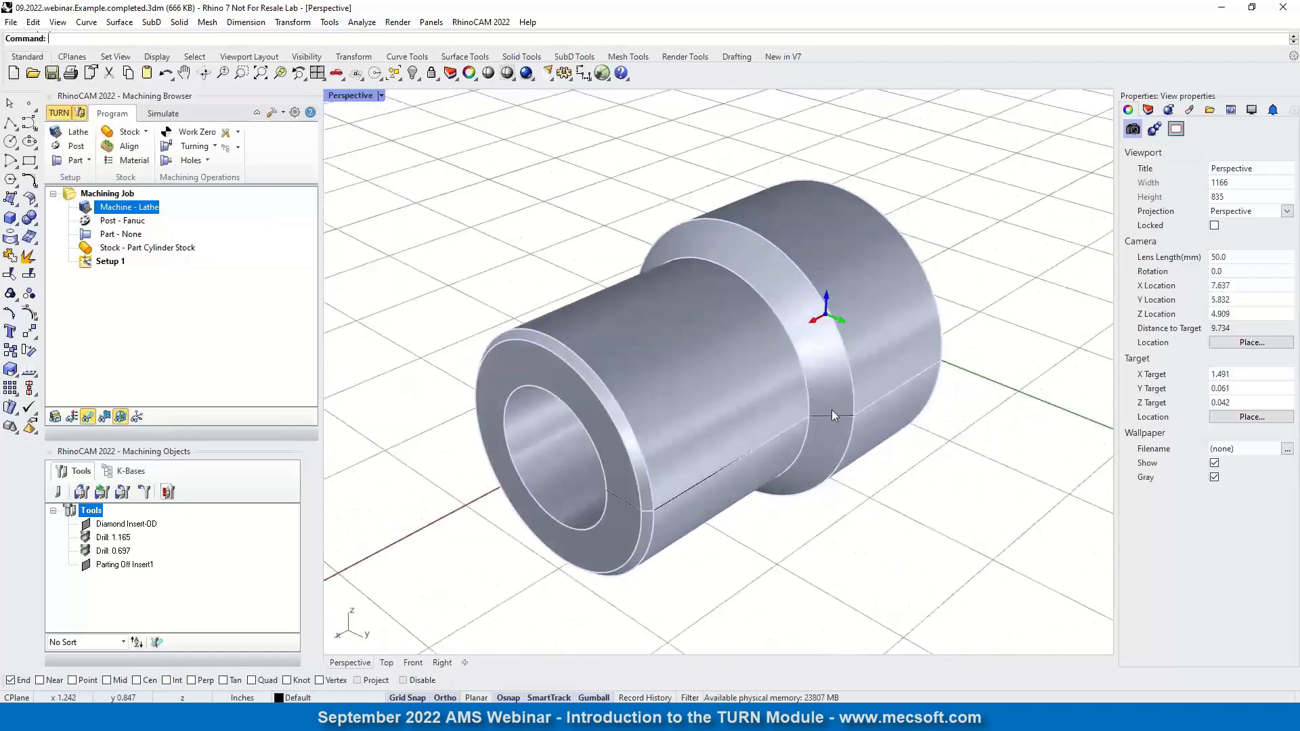
right_drag(948, 371, 600, 383)
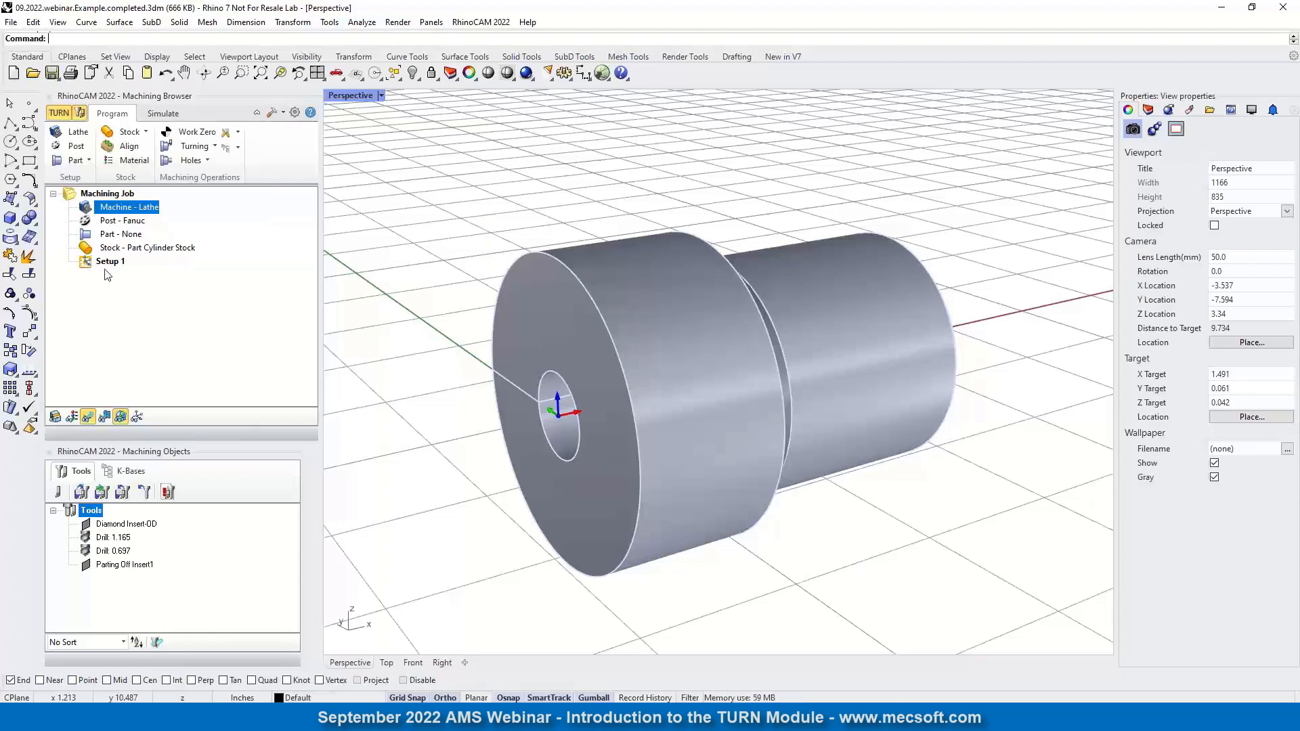
click(71, 131)
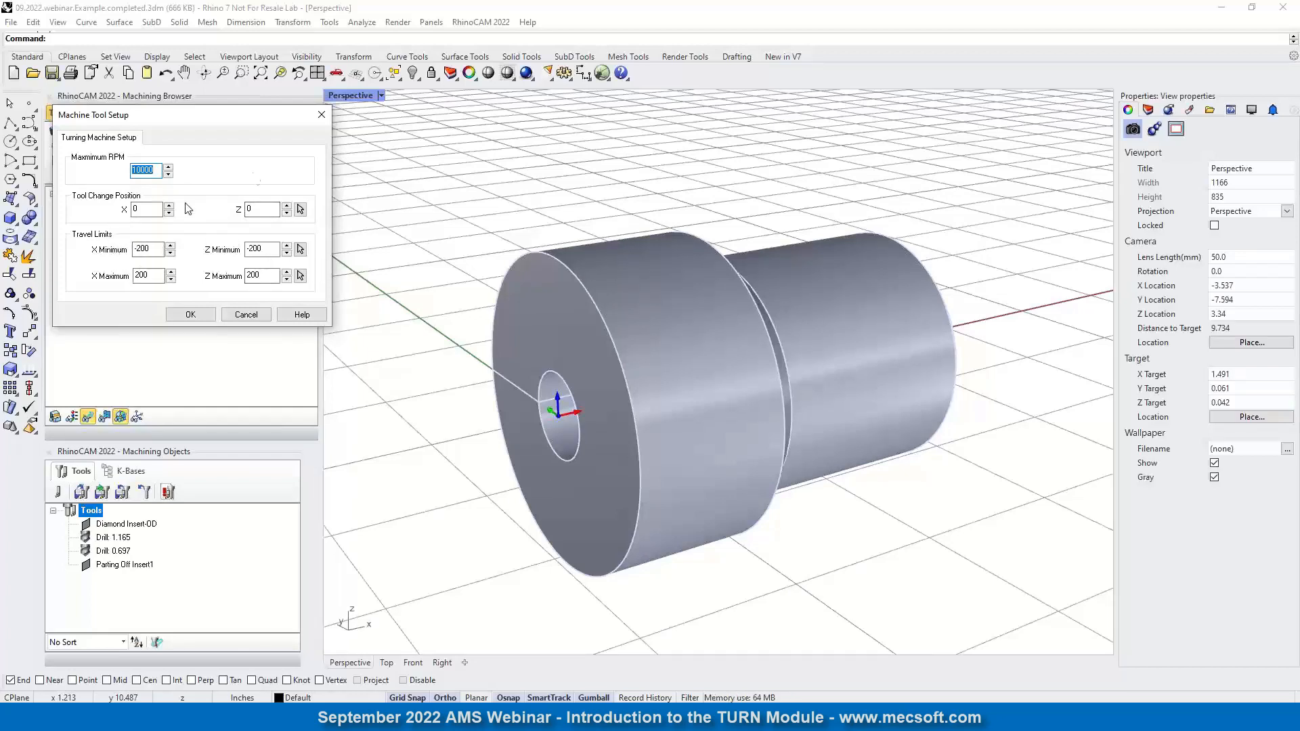
click(191, 316)
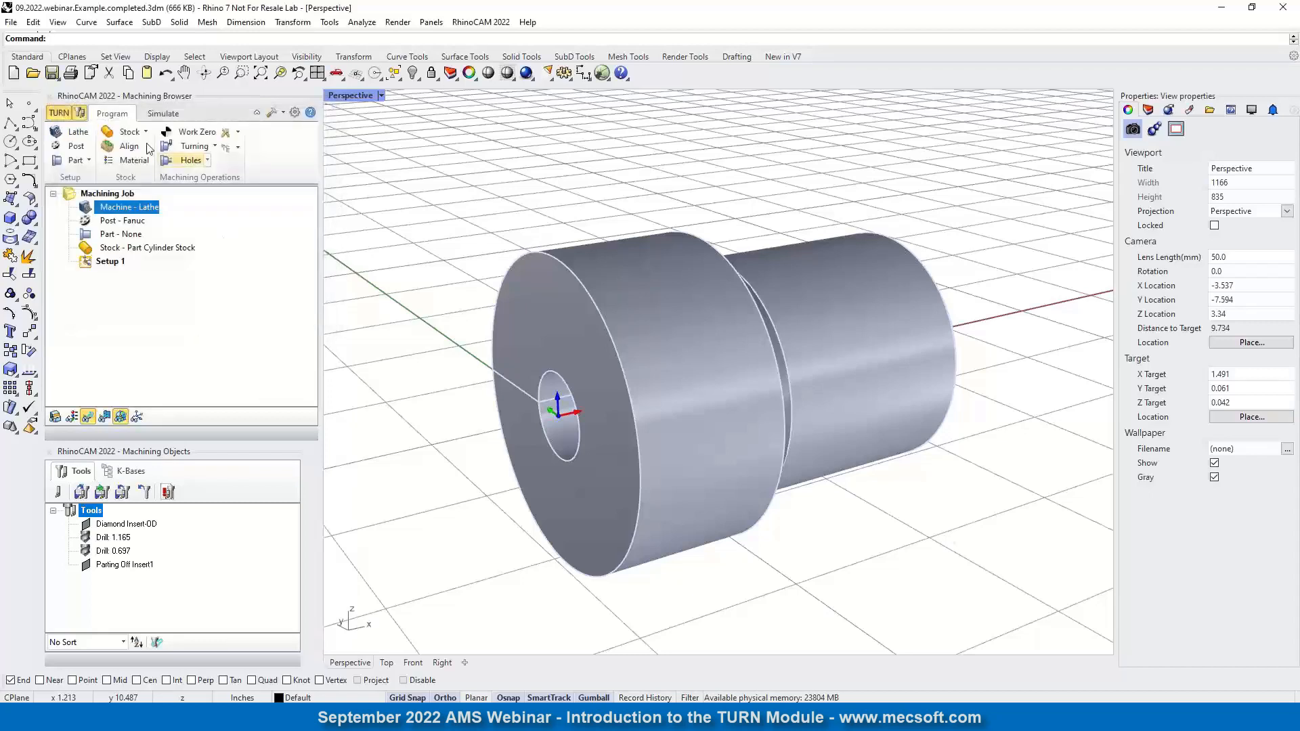
- Review the available legacy turning post-processors and close the post-processor selection without choosing another one
click(68, 147)
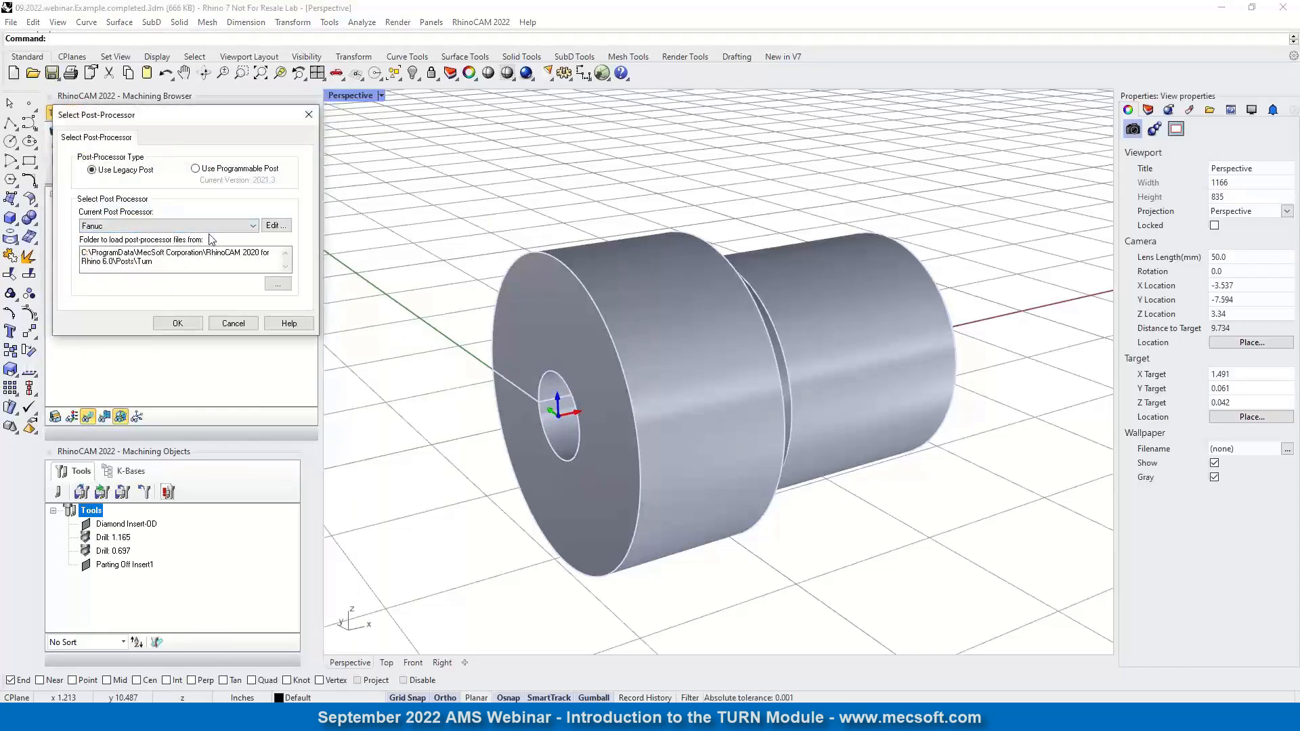
click(235, 223)
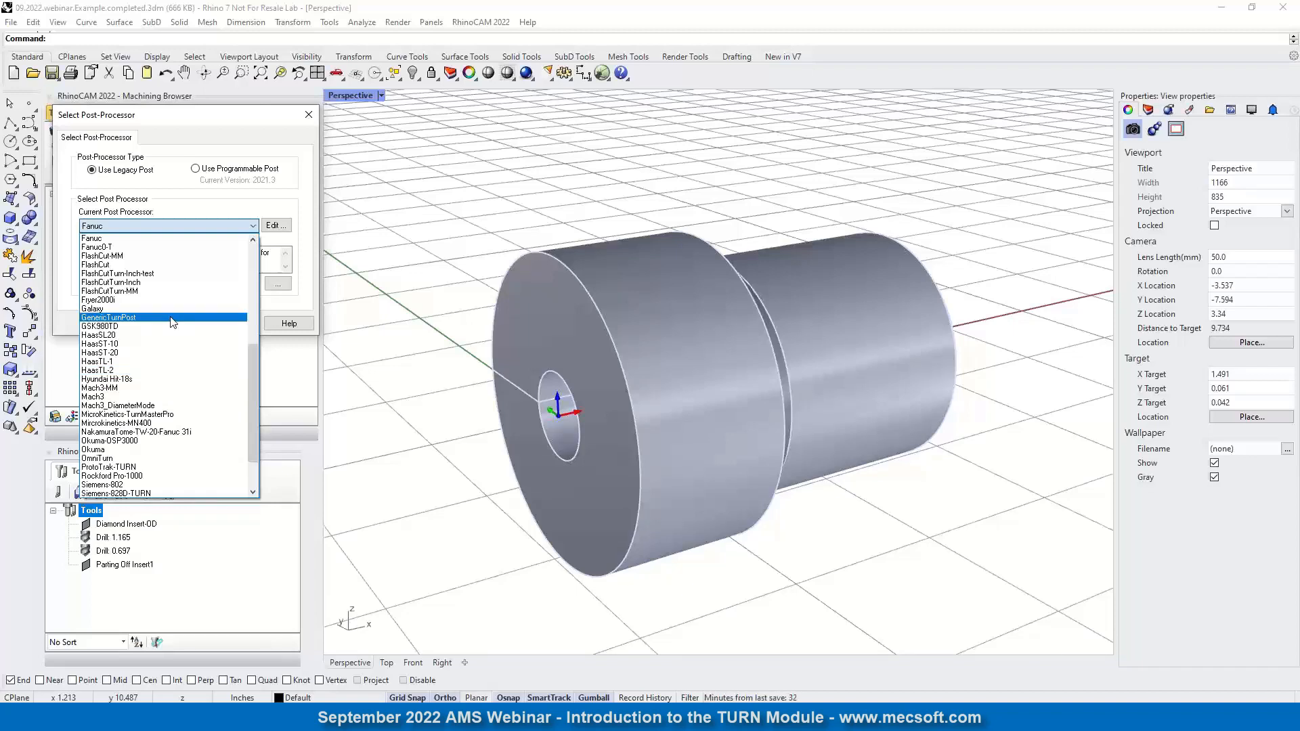
click(190, 138)
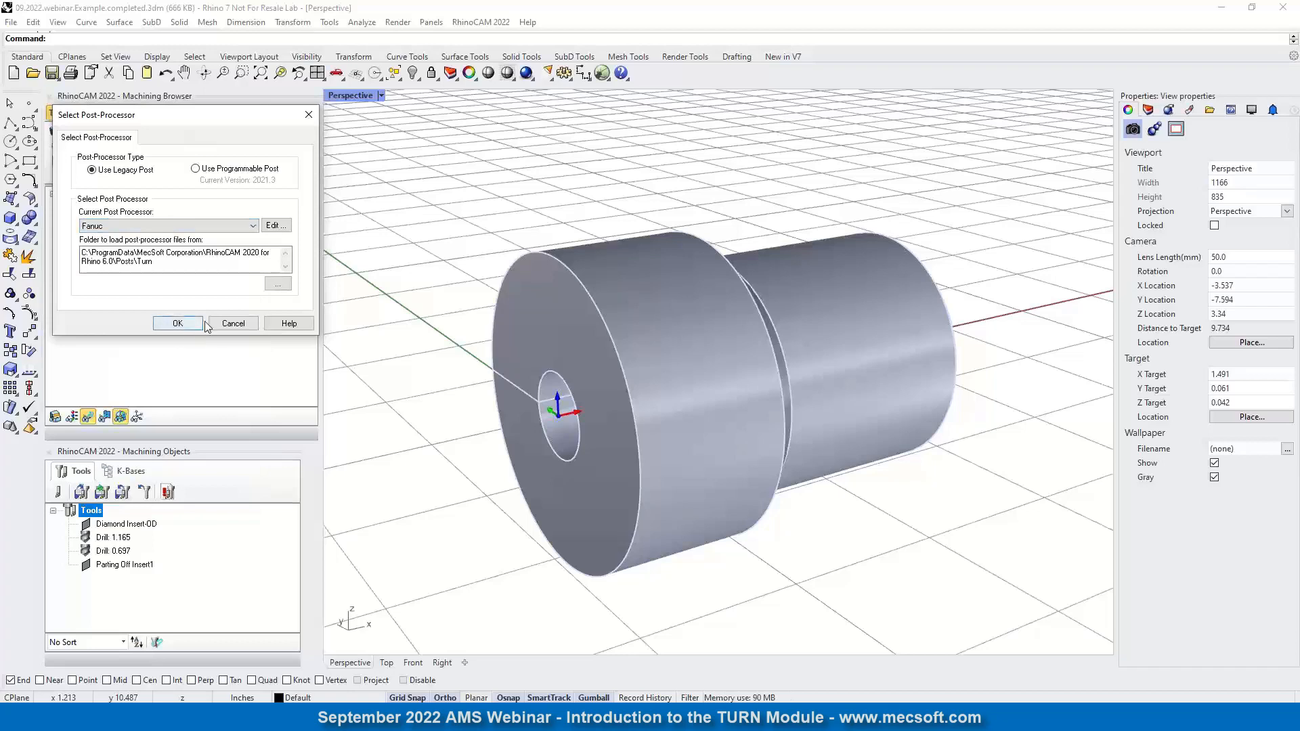
click(233, 324)
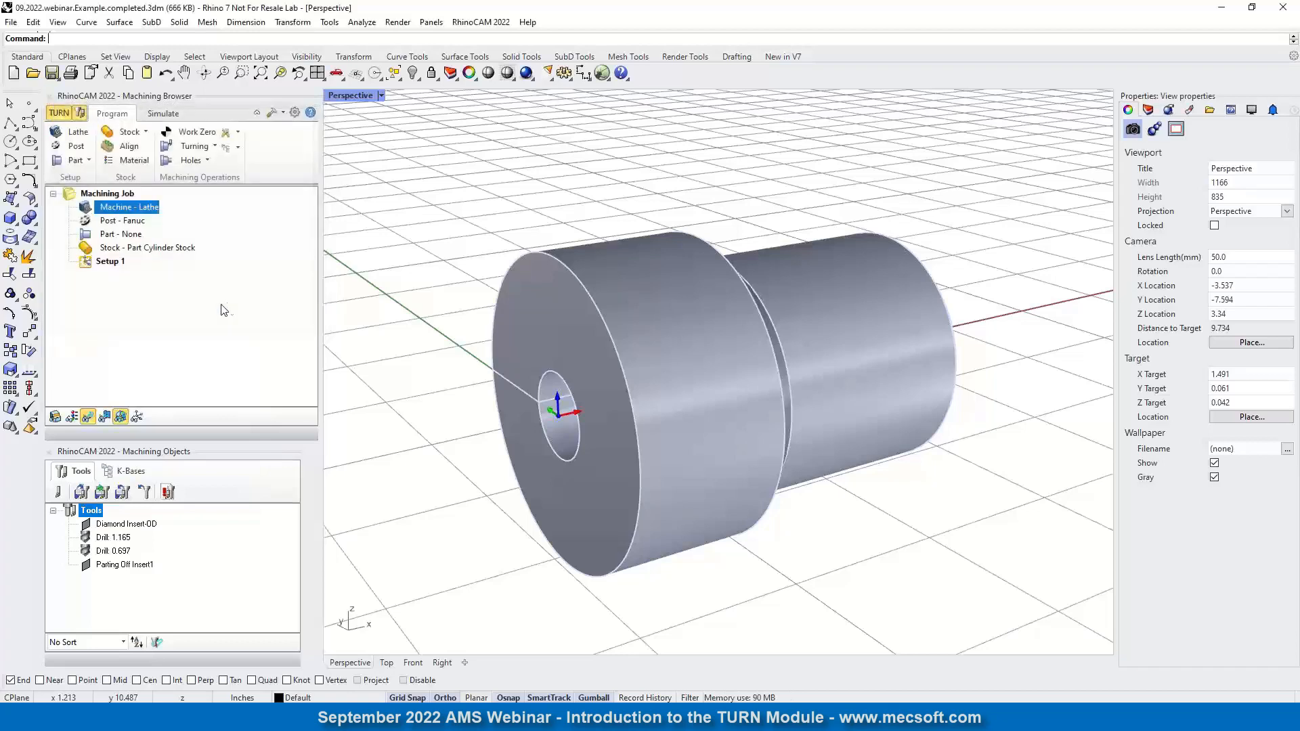
- Define the turning part geometry by selecting the stepped solid as the part surface and saving the selection
click(108, 221)
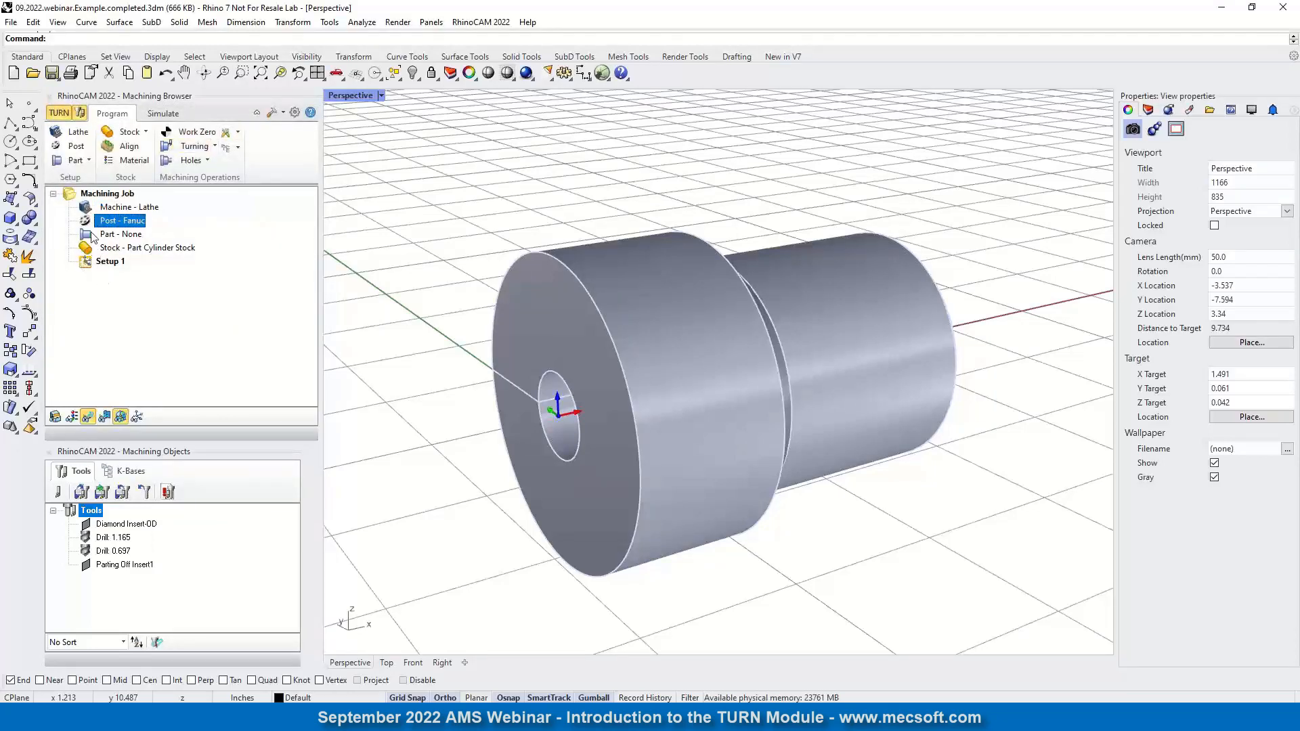
click(94, 237)
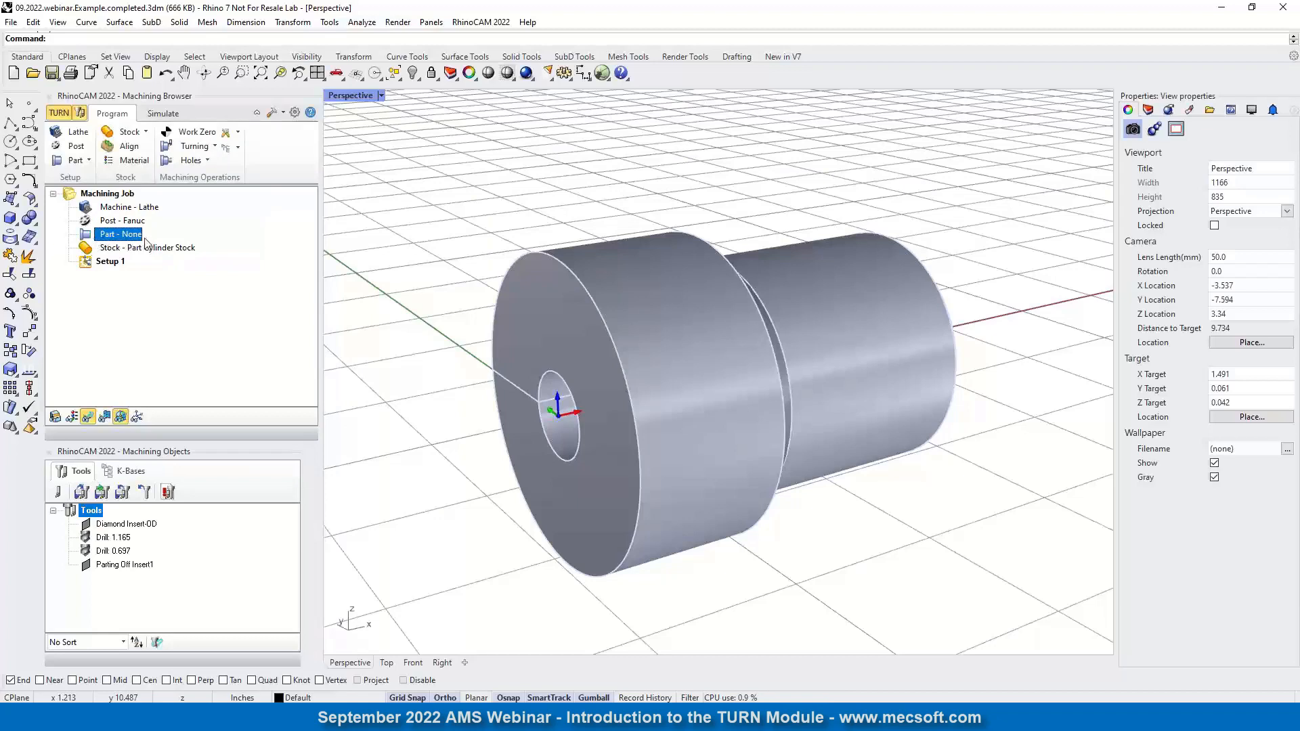
click(88, 159)
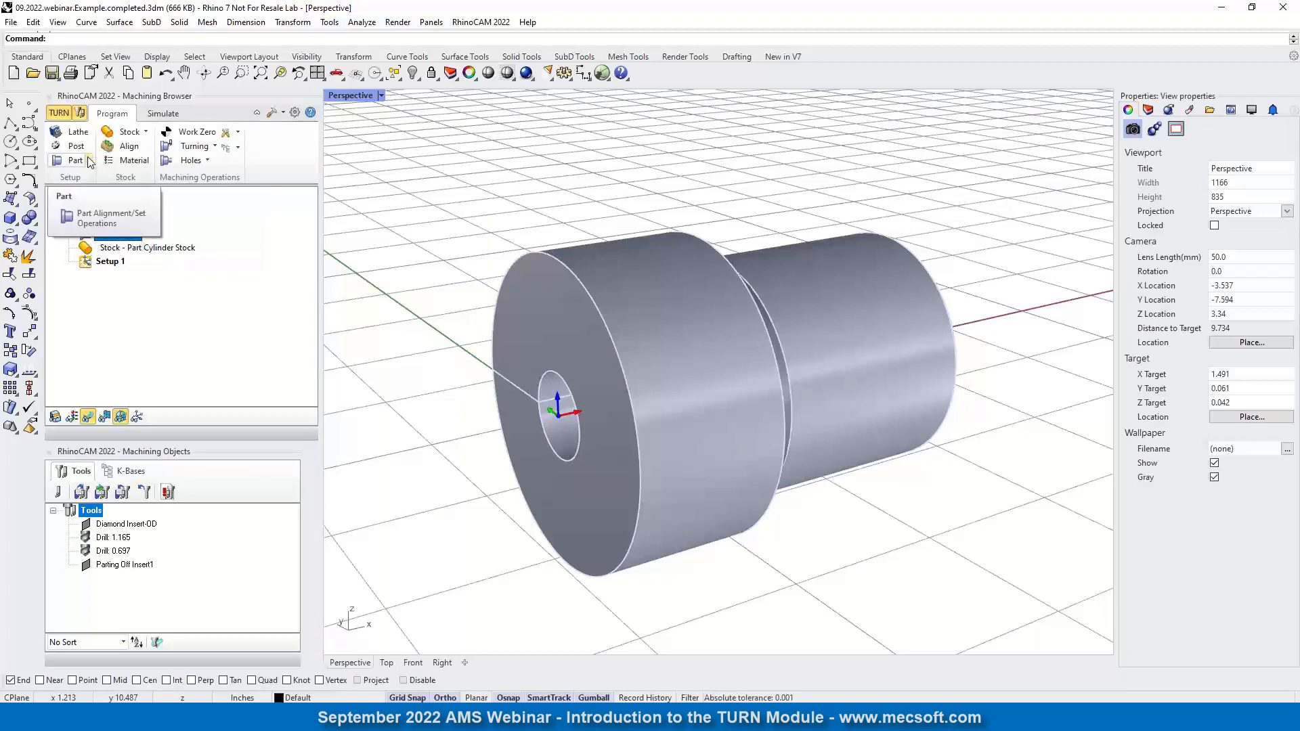
click(88, 160)
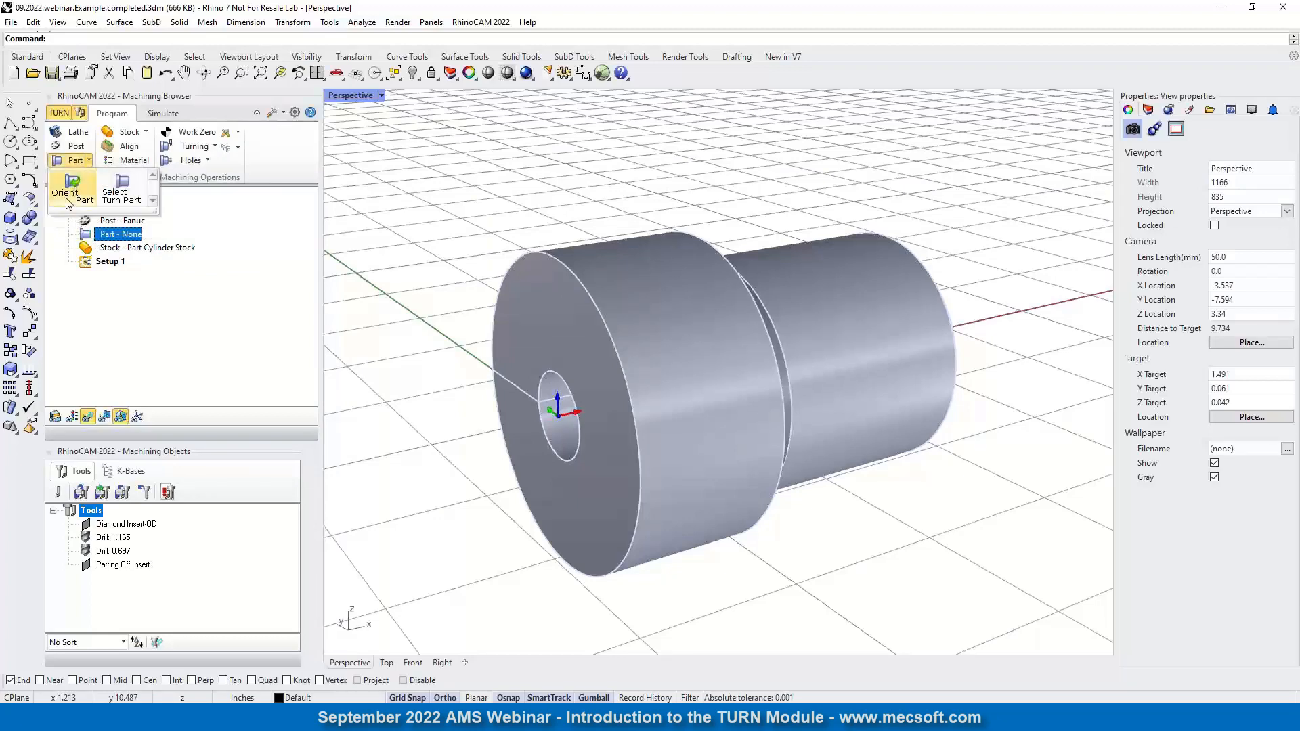
click(122, 196)
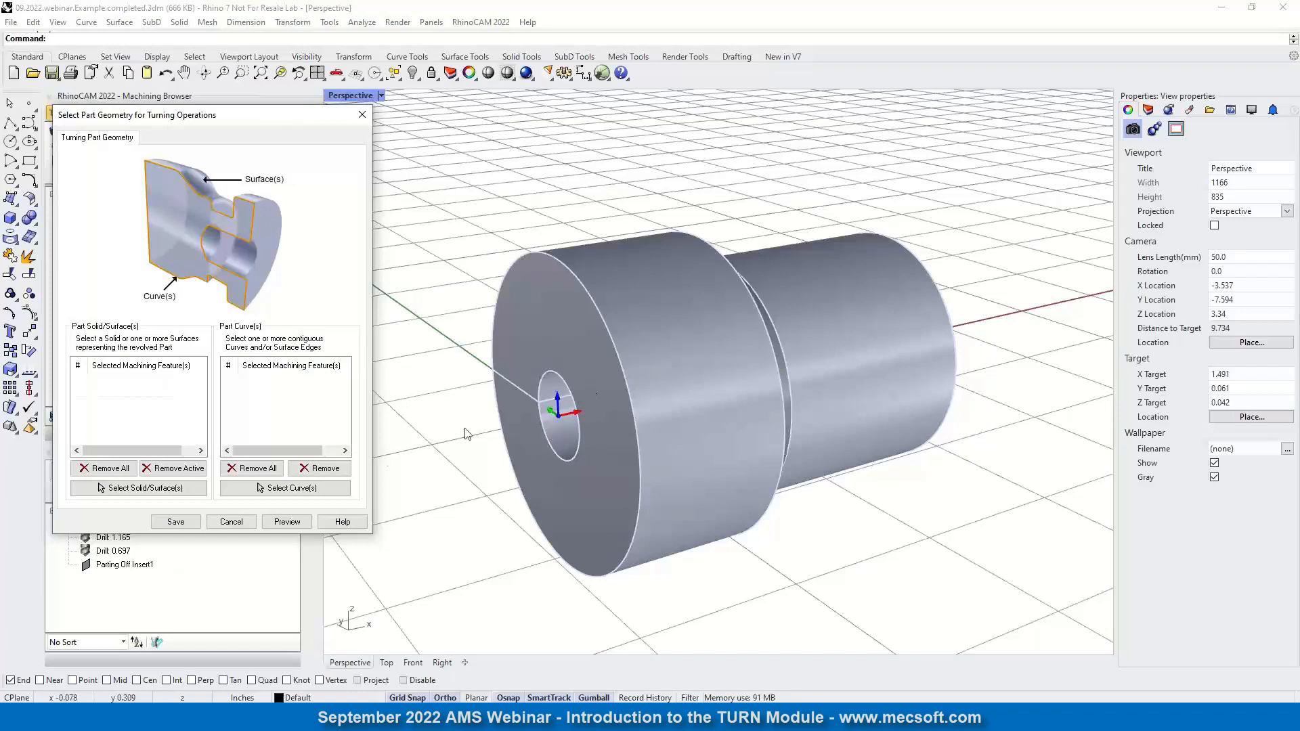
click(134, 494)
click(632, 349)
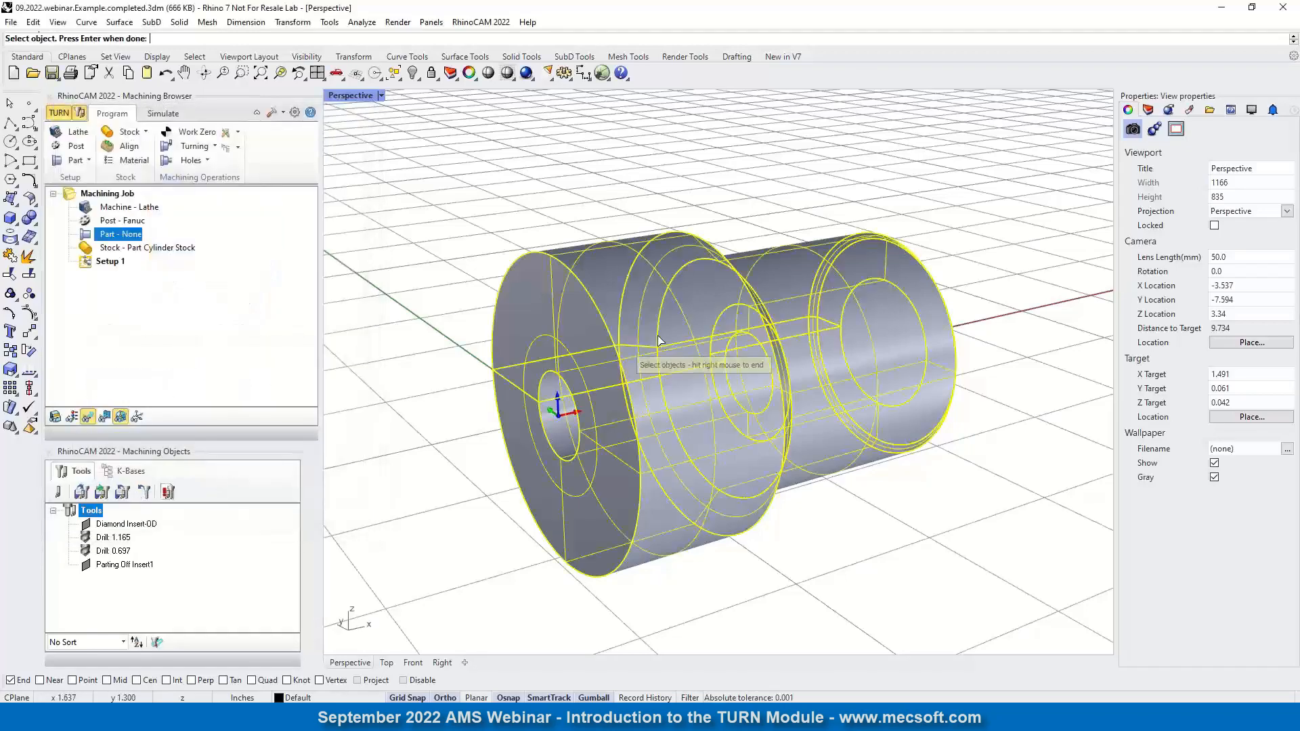
right_click(541, 191)
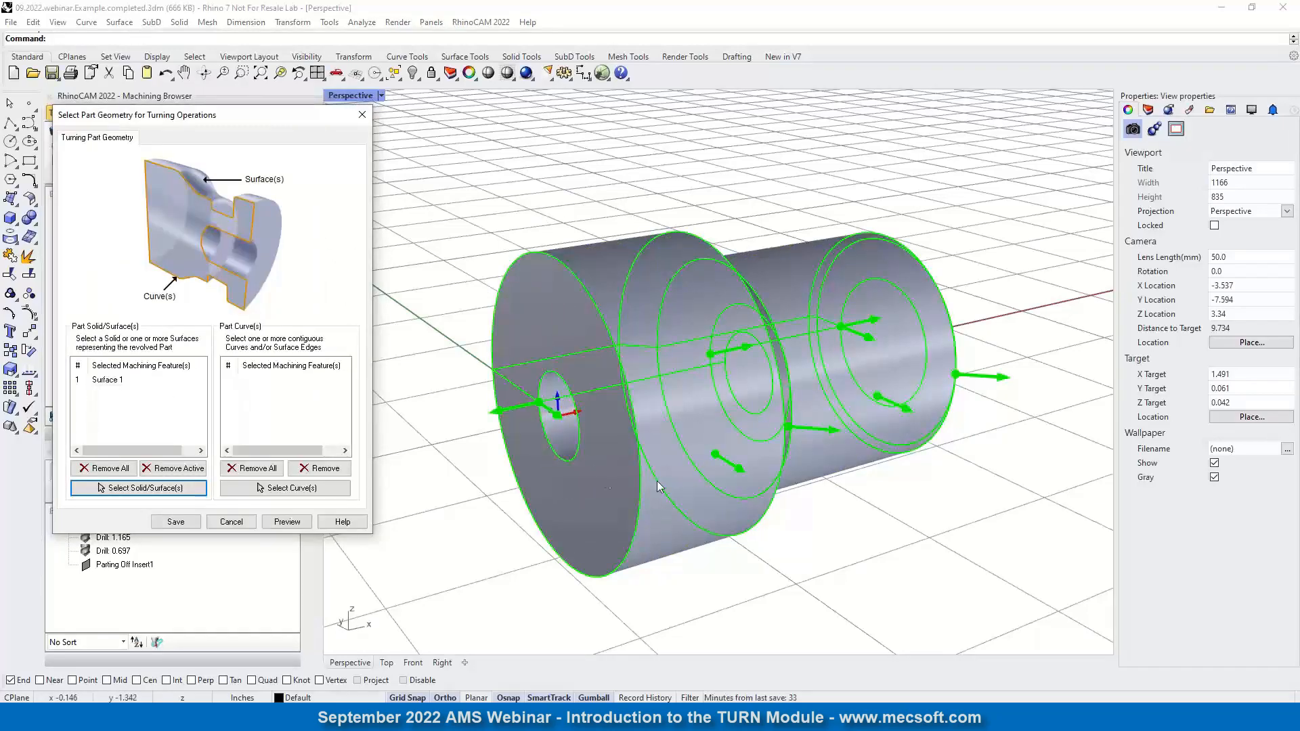
mouse_move(689, 380)
right_down()
mouse_move(667, 461)
mouse_move(645, 416)
mouse_move(696, 402)
right_up()
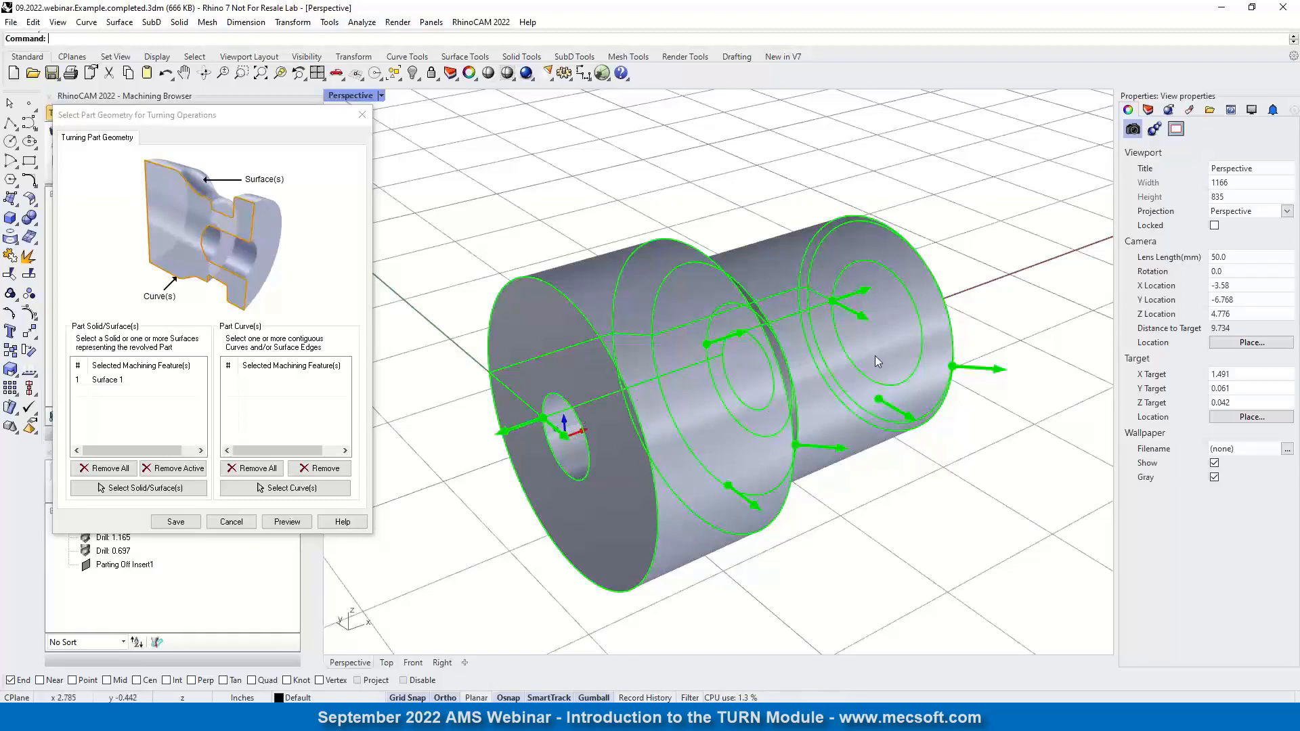
click(179, 522)
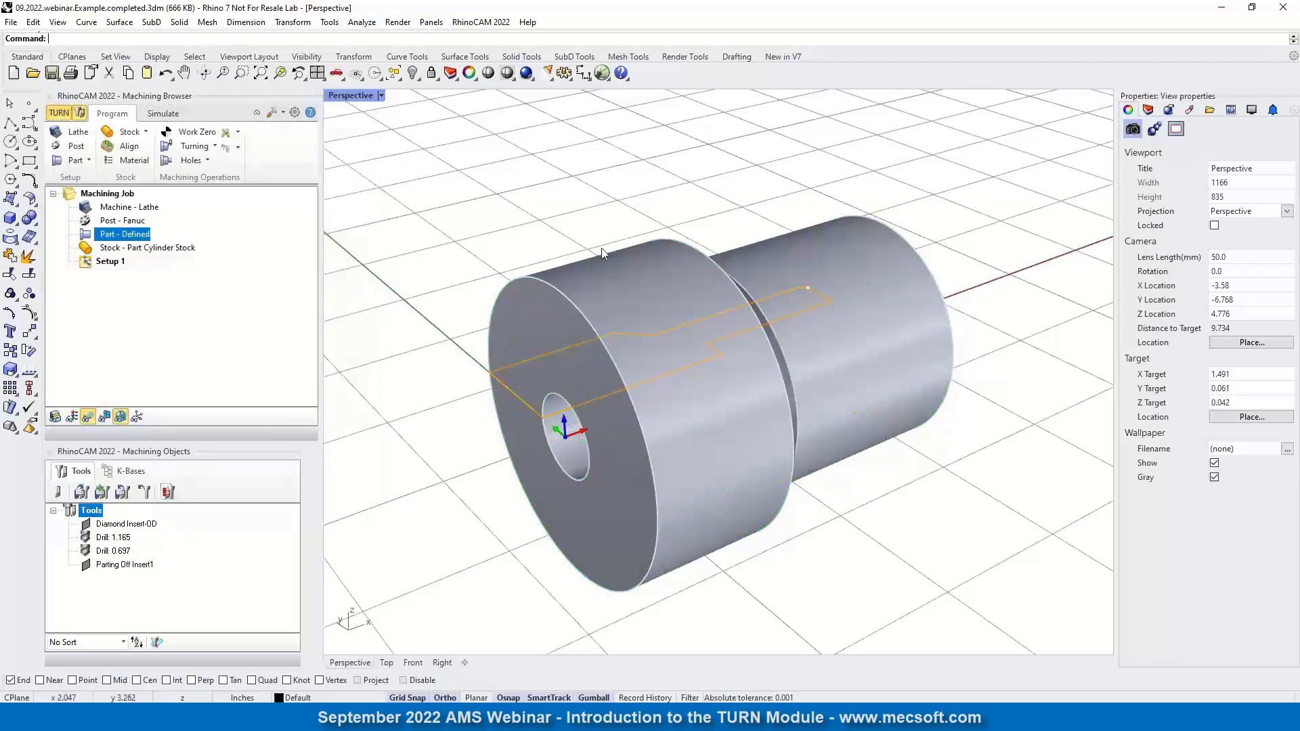
- Examine the extracted turning profile of the part in the Top view and in an orbited perspective view
click(354, 73)
click(357, 109)
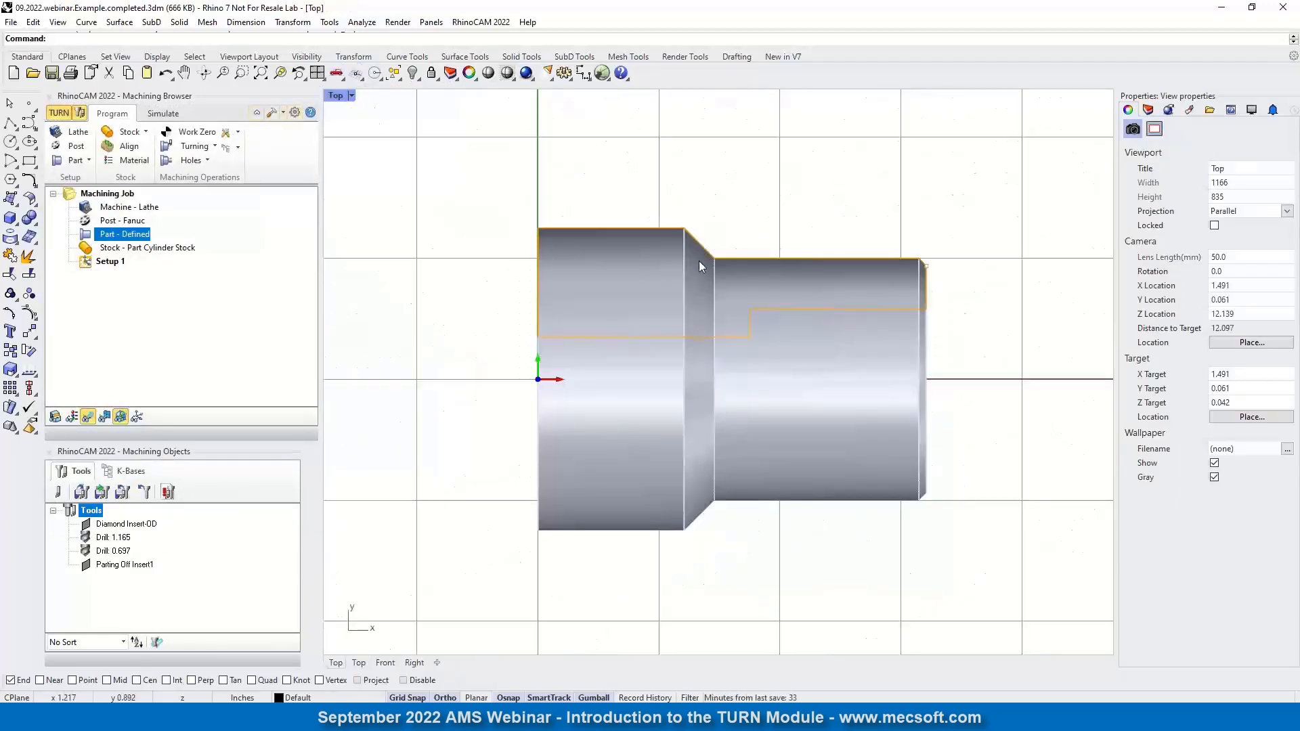
scroll(721, 267, up, 3)
scroll(745, 287, down, 1)
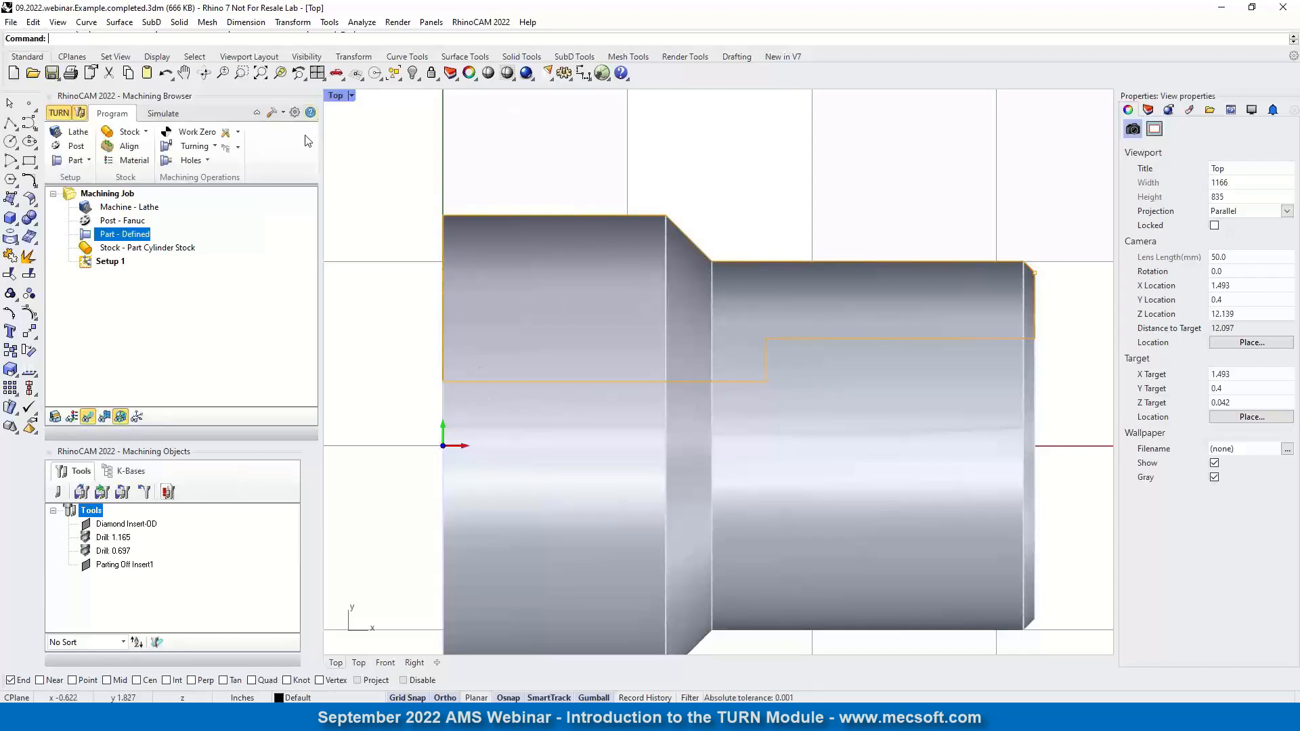
click(343, 79)
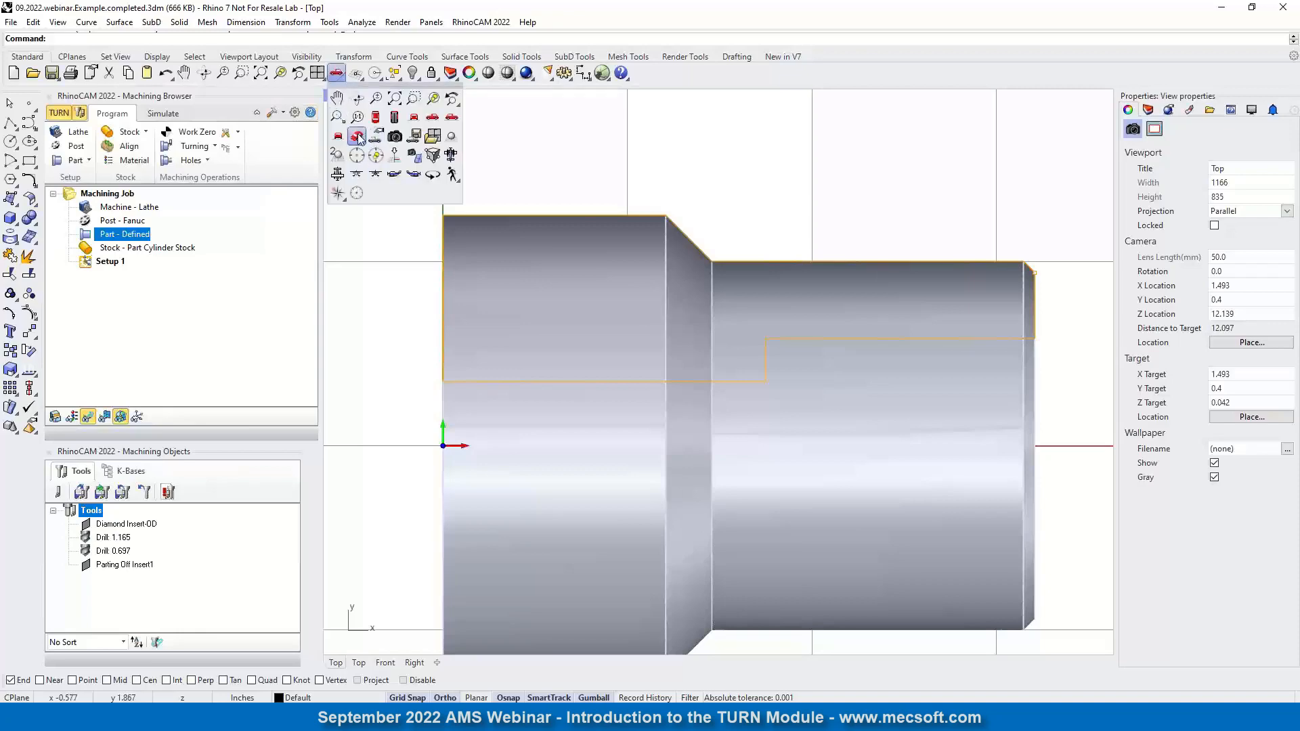
click(363, 135)
right_drag(575, 407, 723, 294)
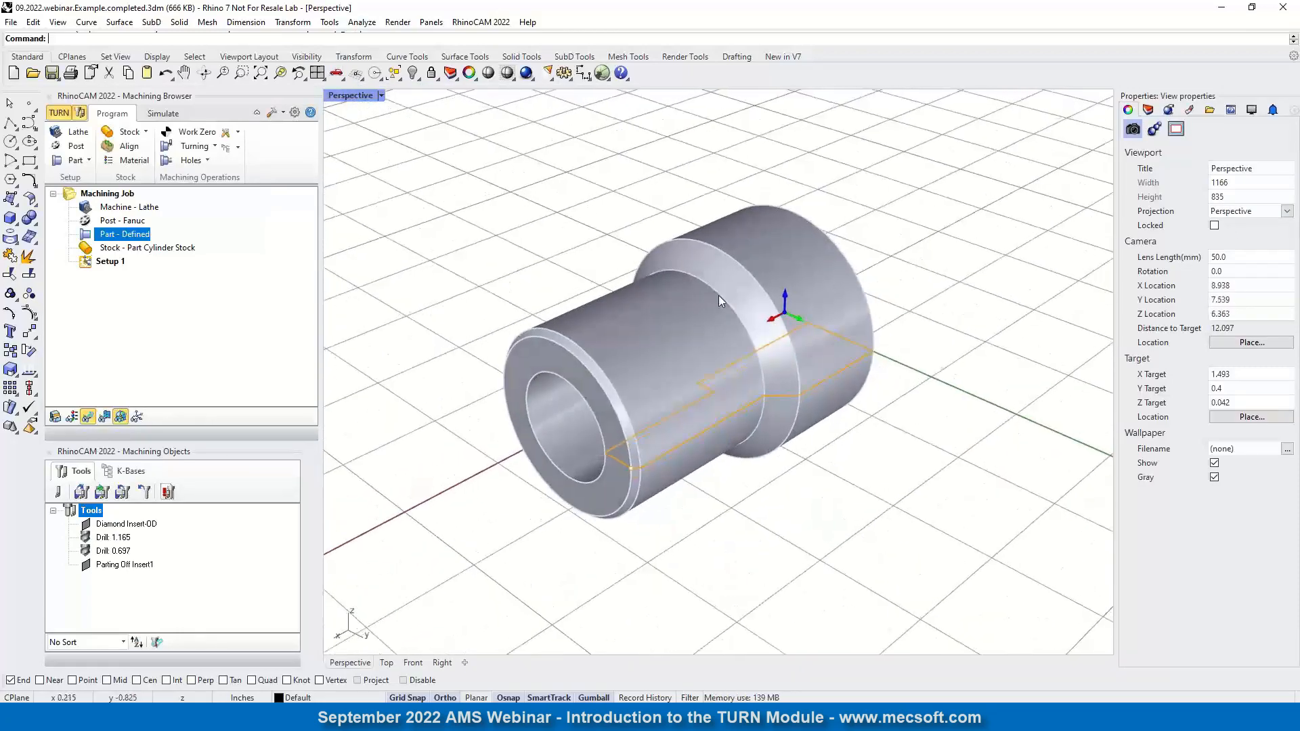
scroll(735, 255, up, 2)
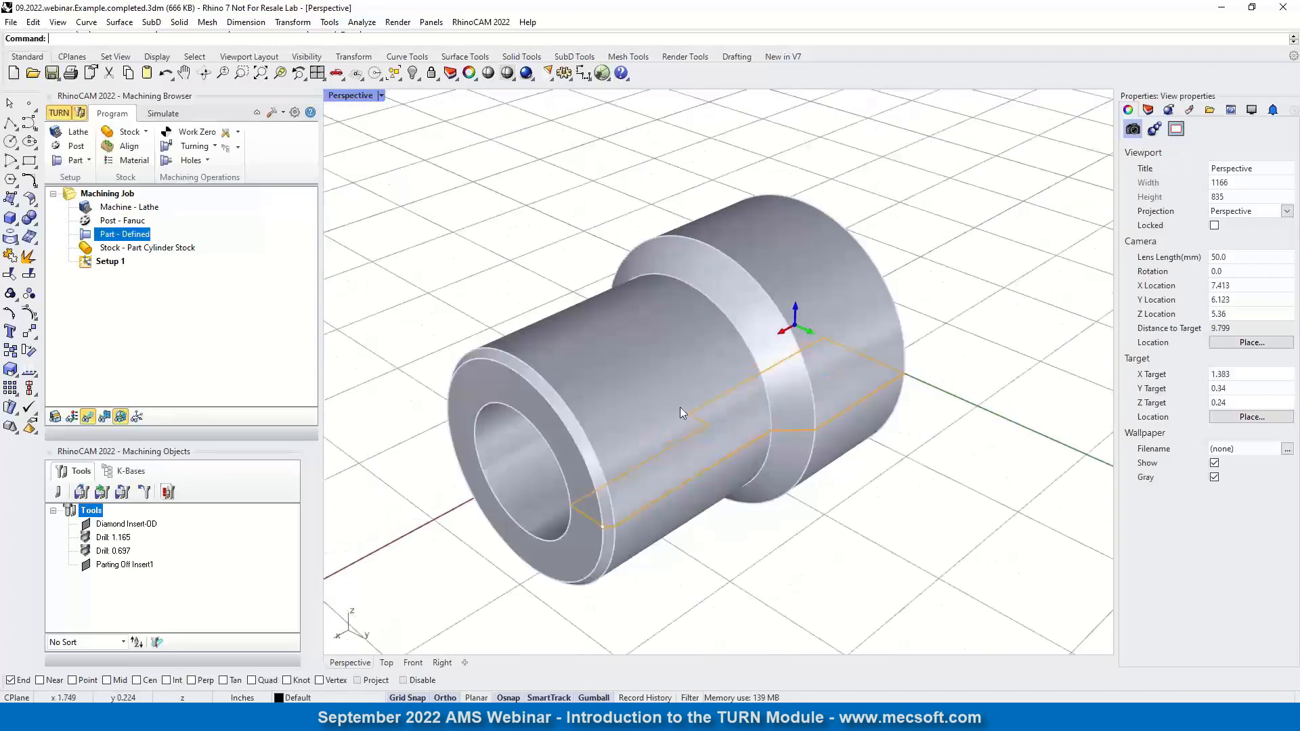
scroll(681, 410, up, 1)
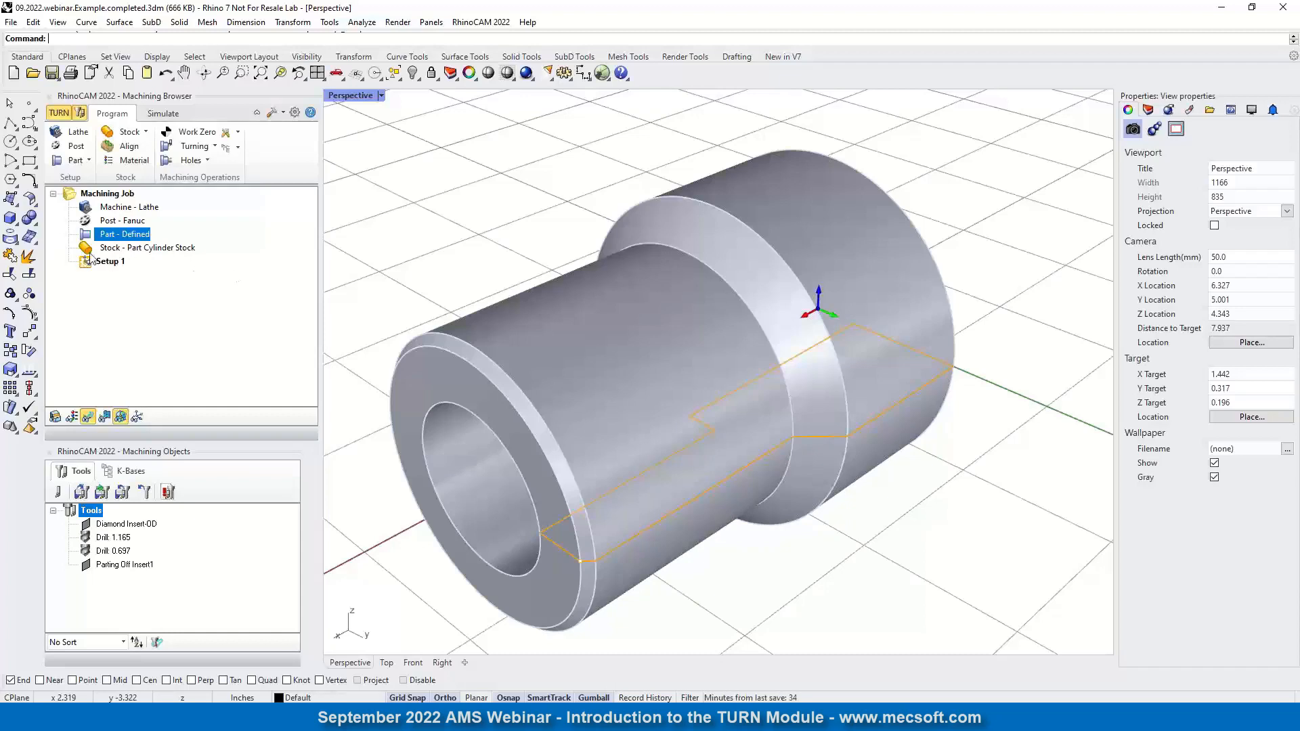
- Create a cylinder stock with outer length 3.2075, inner radius 0 and inner length 0, and display the stock model
click(145, 133)
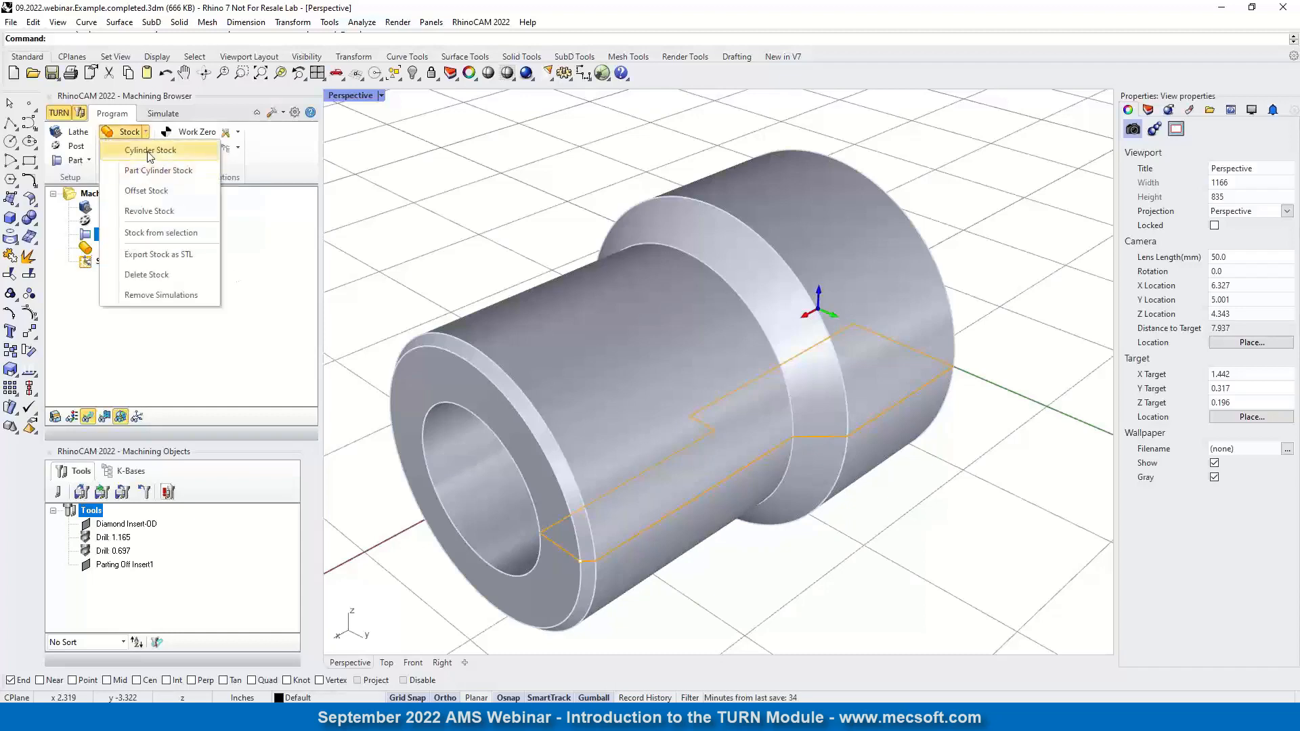
click(150, 155)
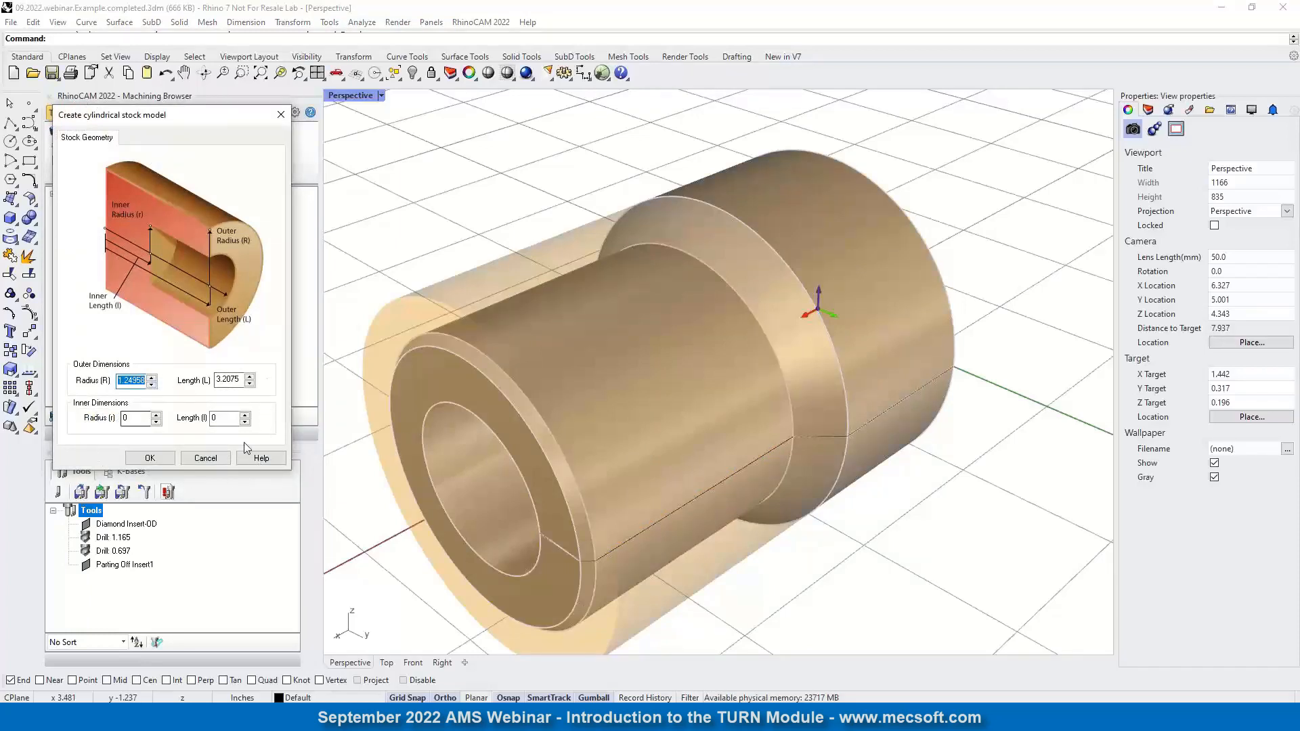
click(149, 458)
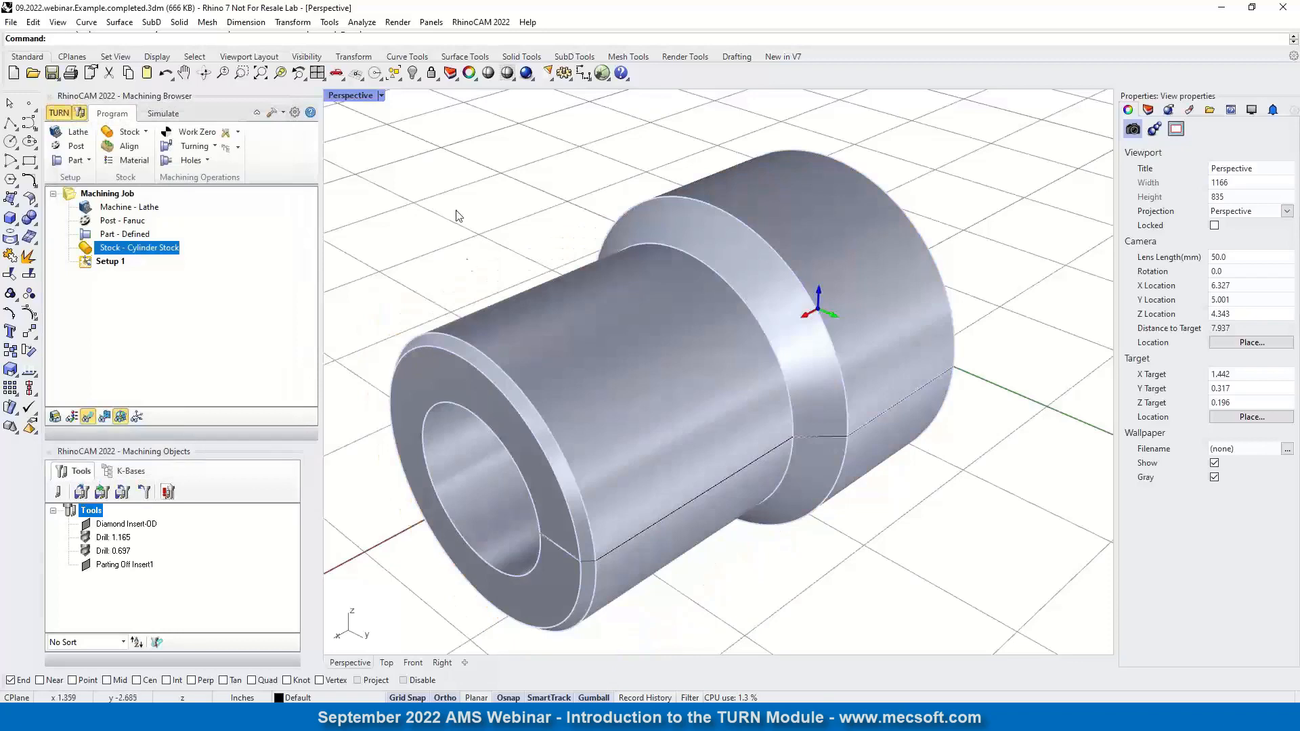
click(55, 417)
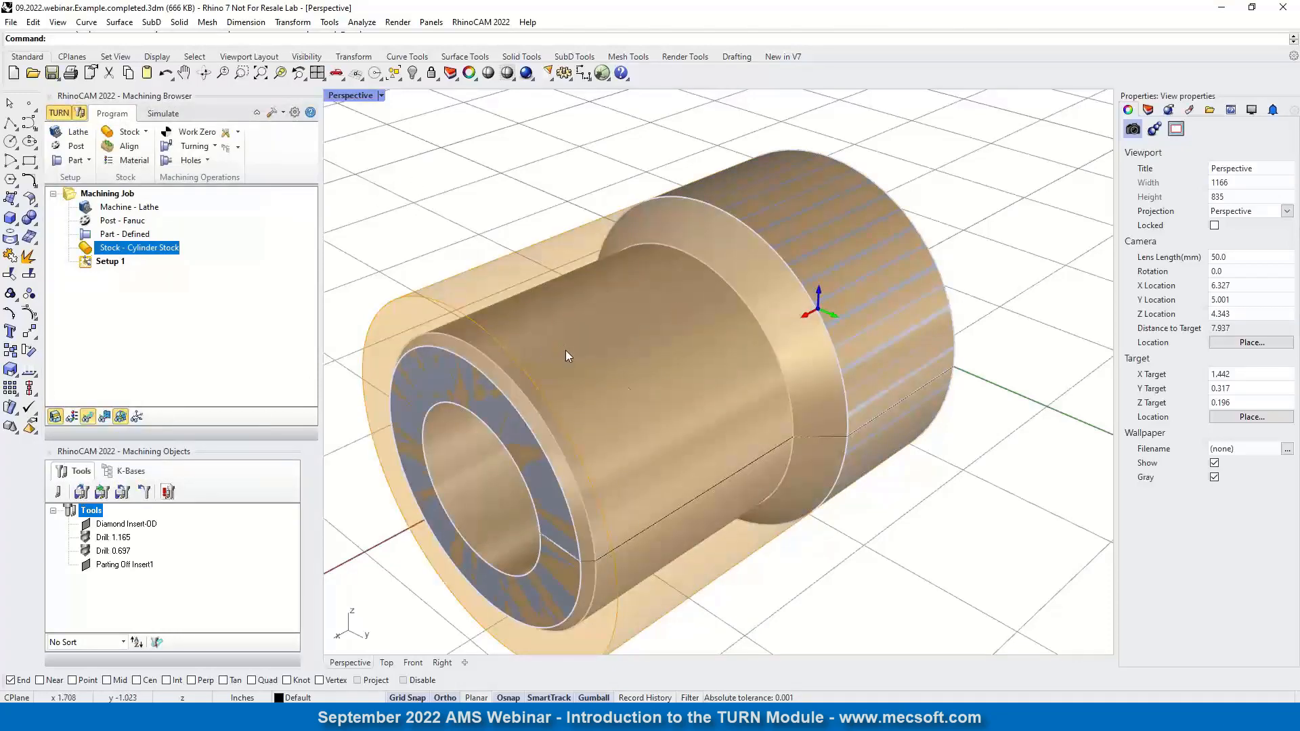
- Examine the cylinder stock around the part from several sides in perspective and toggle the stock display off and on
click(317, 72)
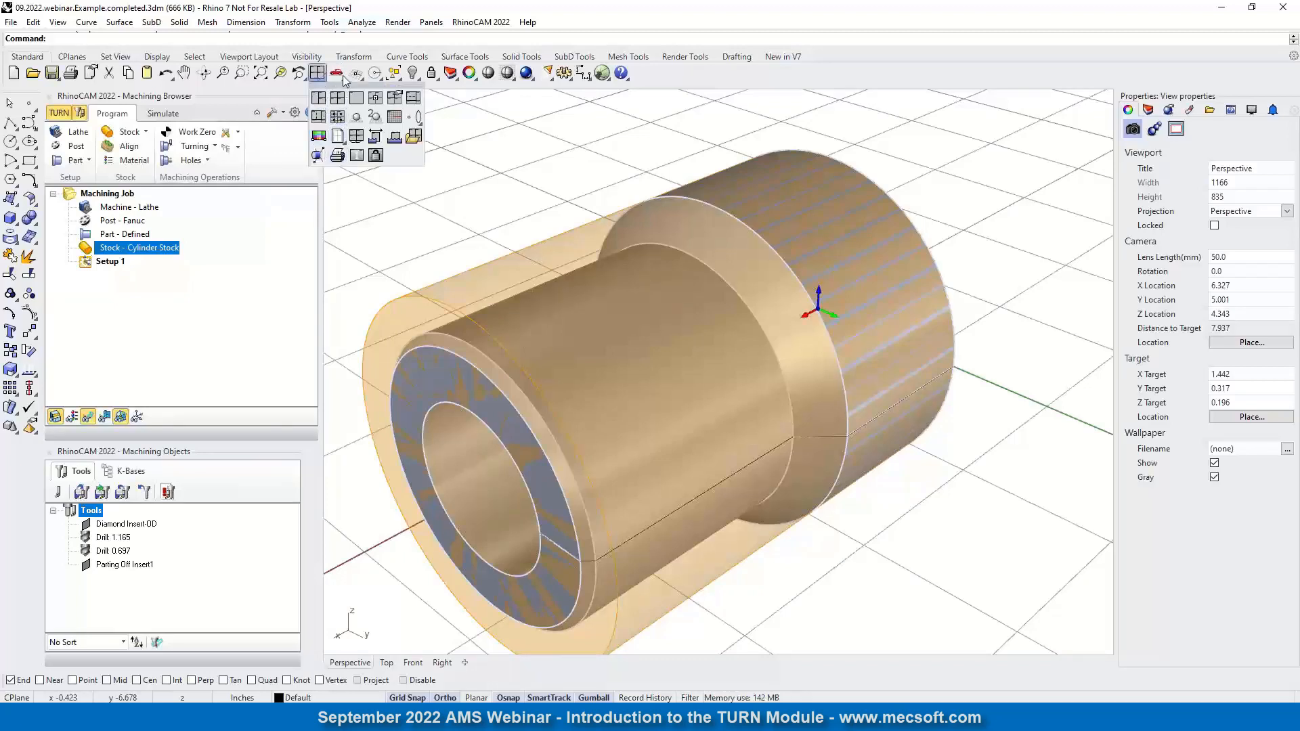
click(342, 76)
click(358, 134)
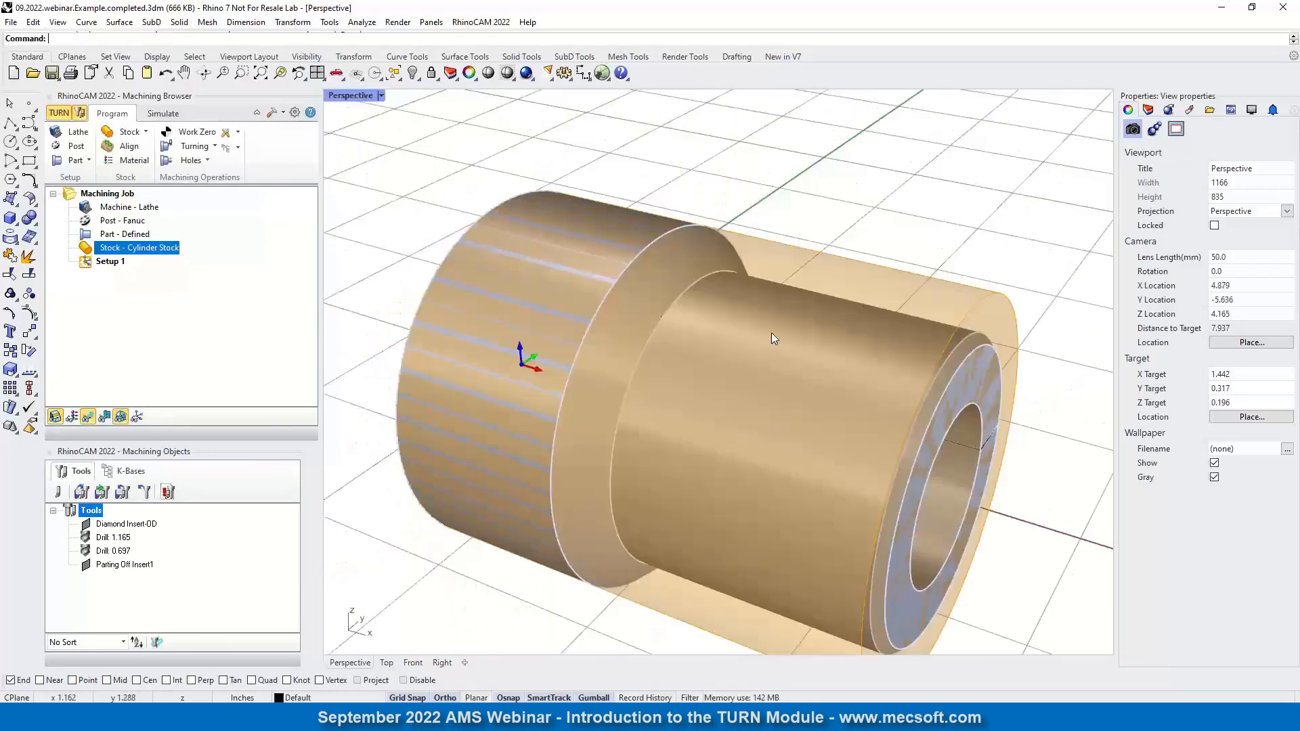
right_drag(774, 339, 438, 277)
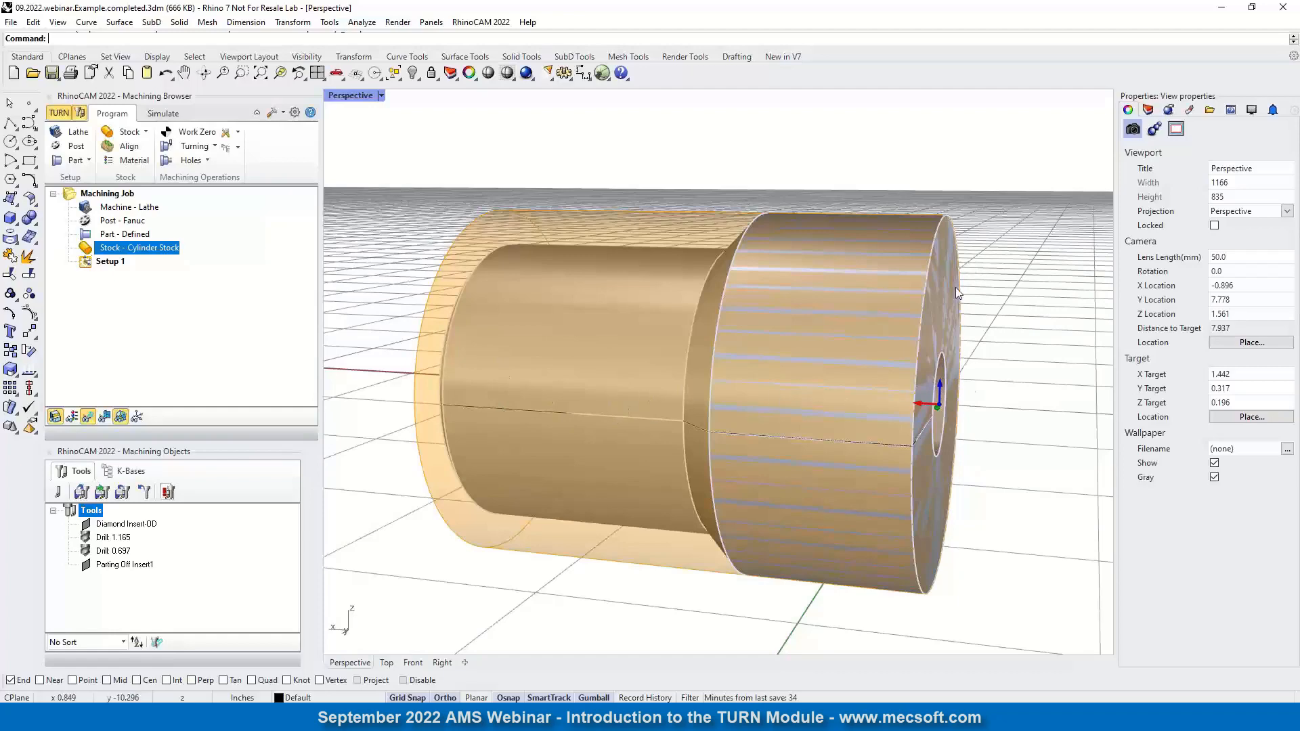
right_drag(843, 357, 792, 357)
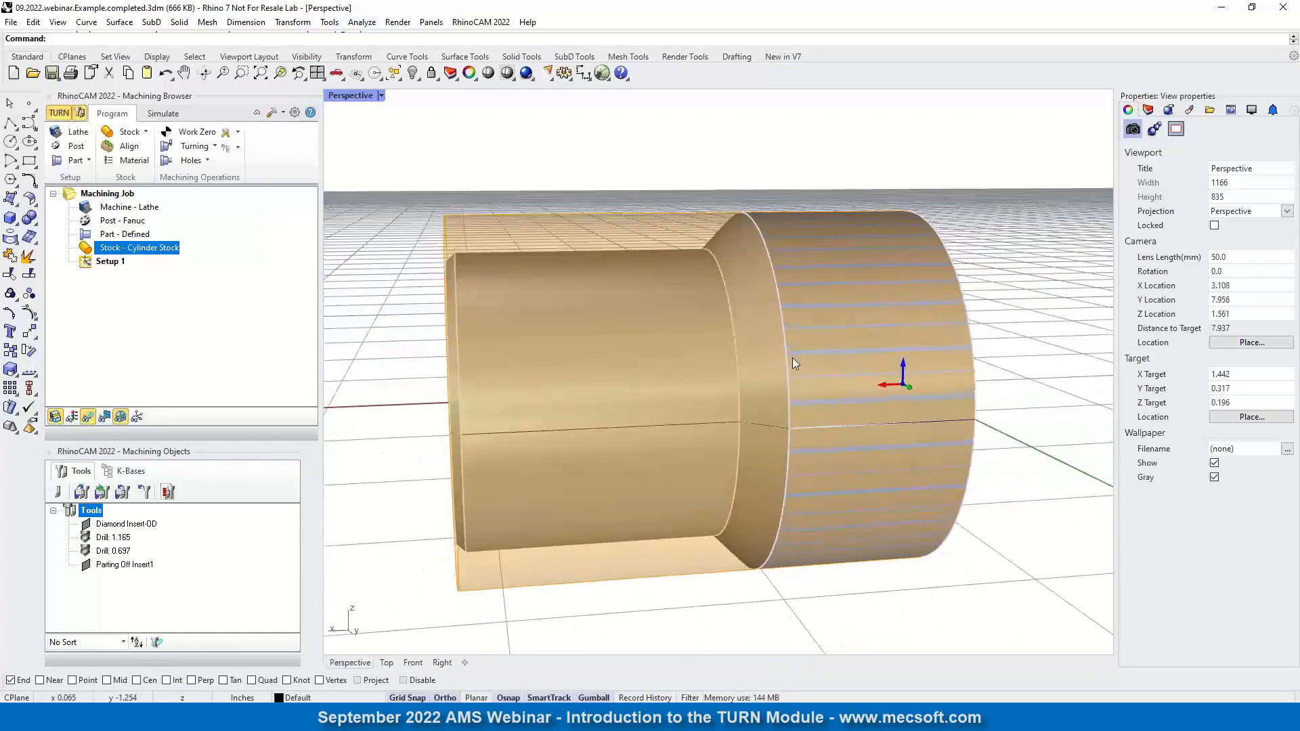
right_drag(397, 406, 655, 214)
scroll(726, 303, up, 4)
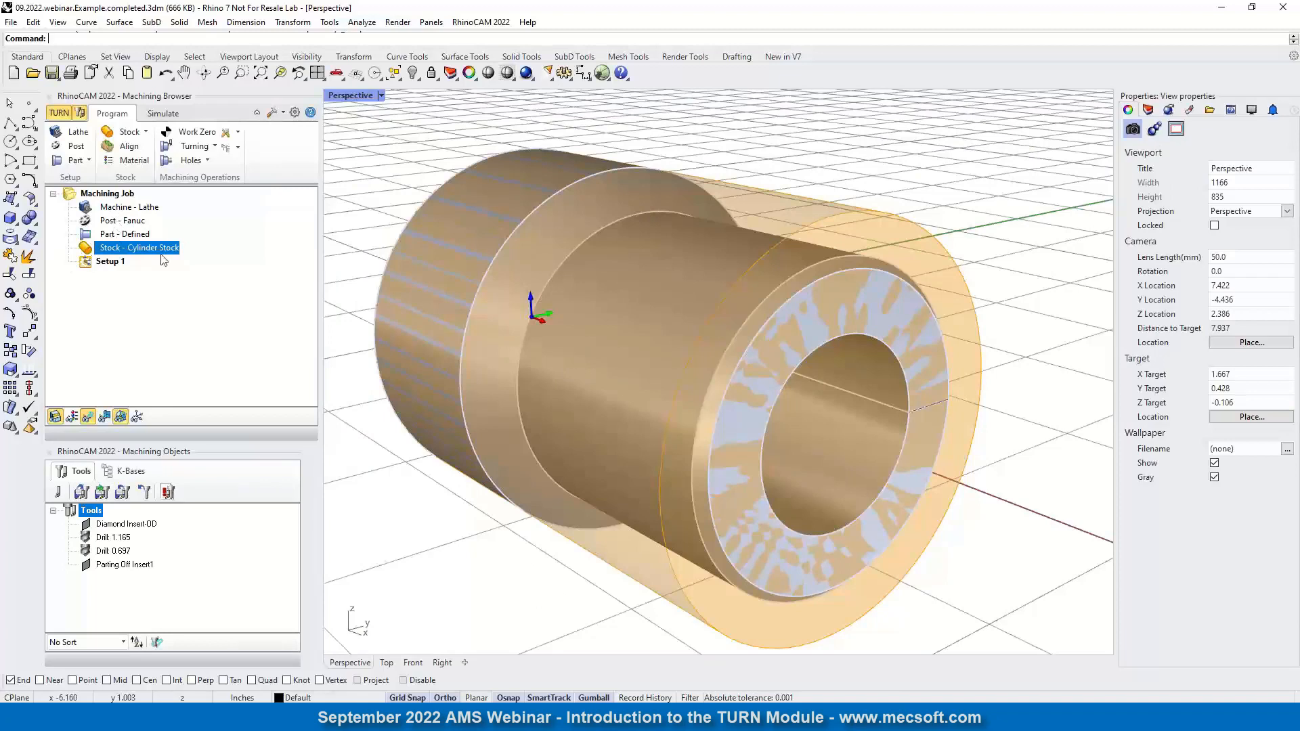
click(55, 417)
click(56, 418)
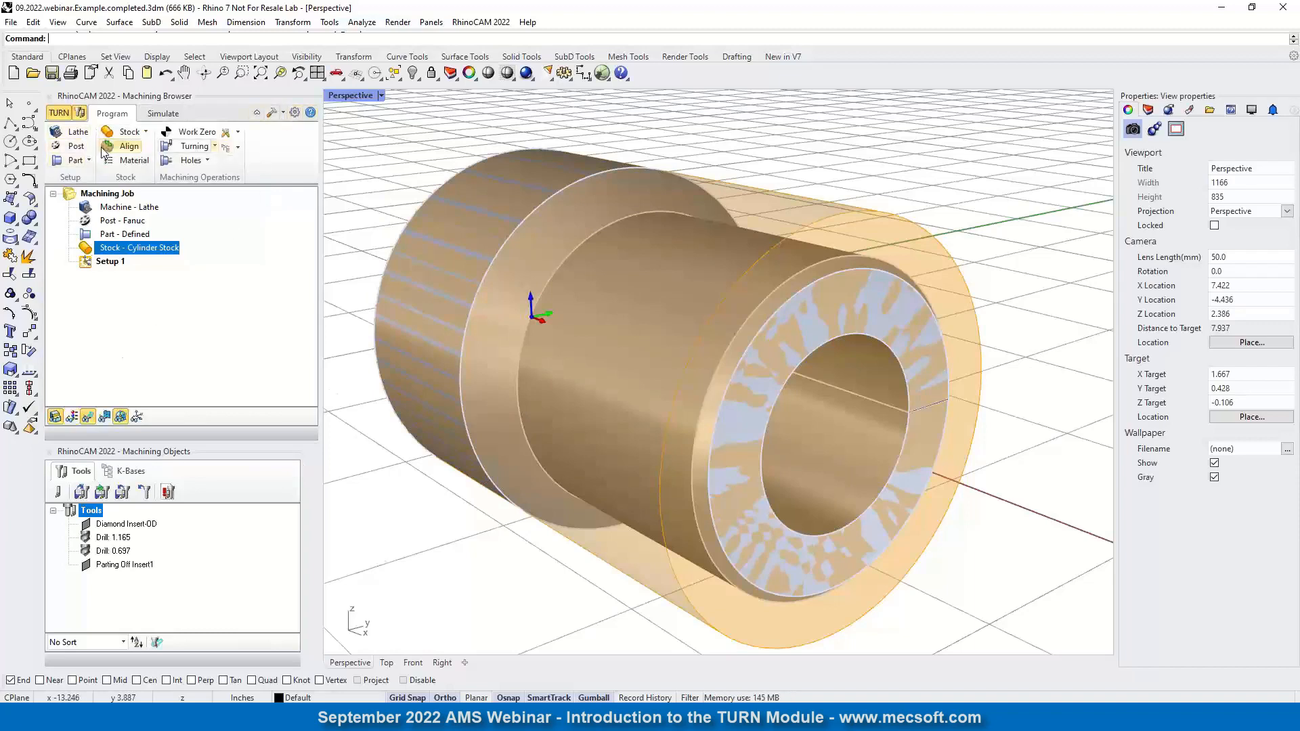
- Change the stock display color from orange to light green in the CAM preferences
click(295, 112)
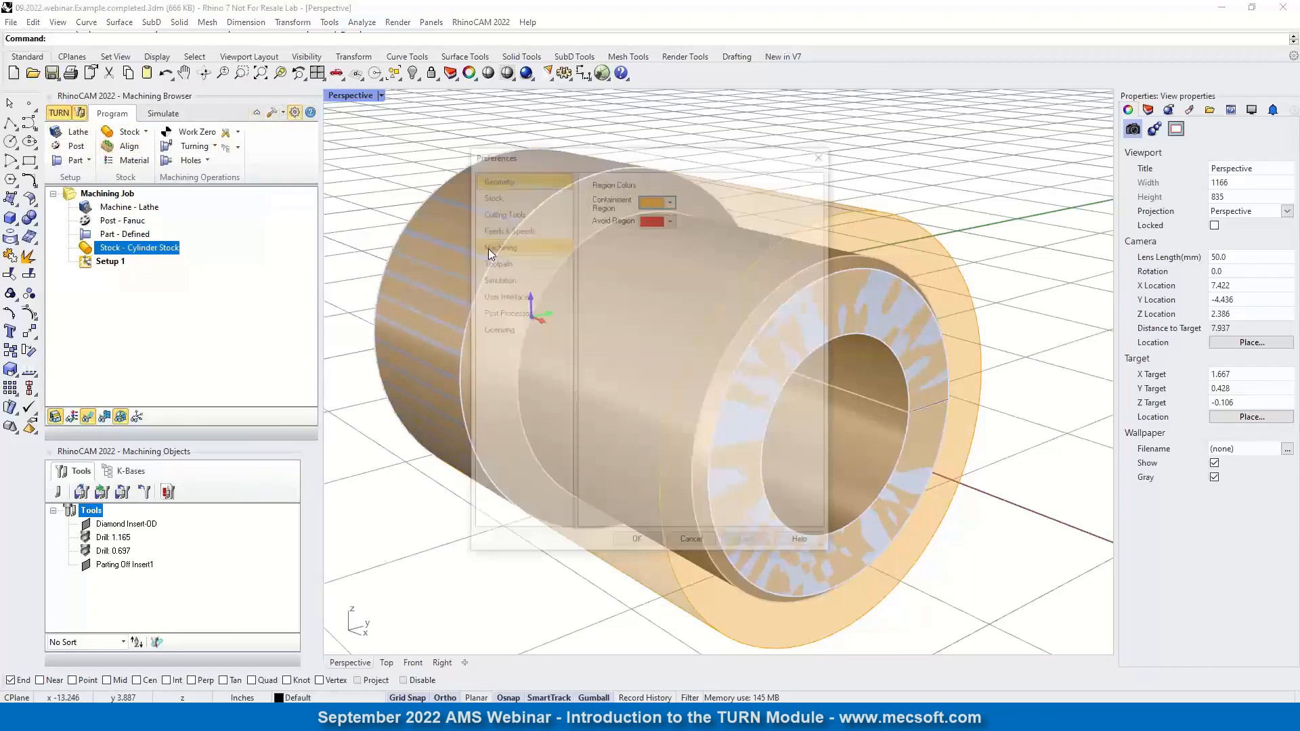
click(501, 195)
click(669, 199)
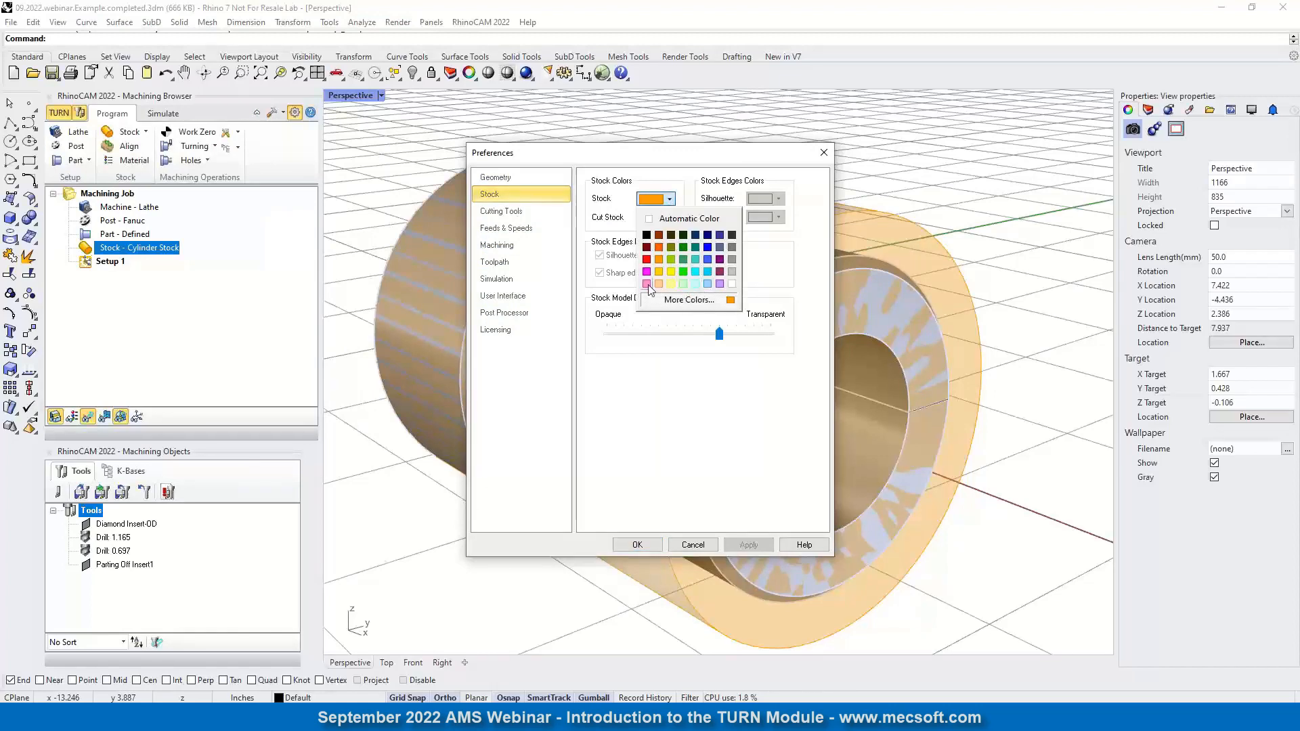
click(684, 285)
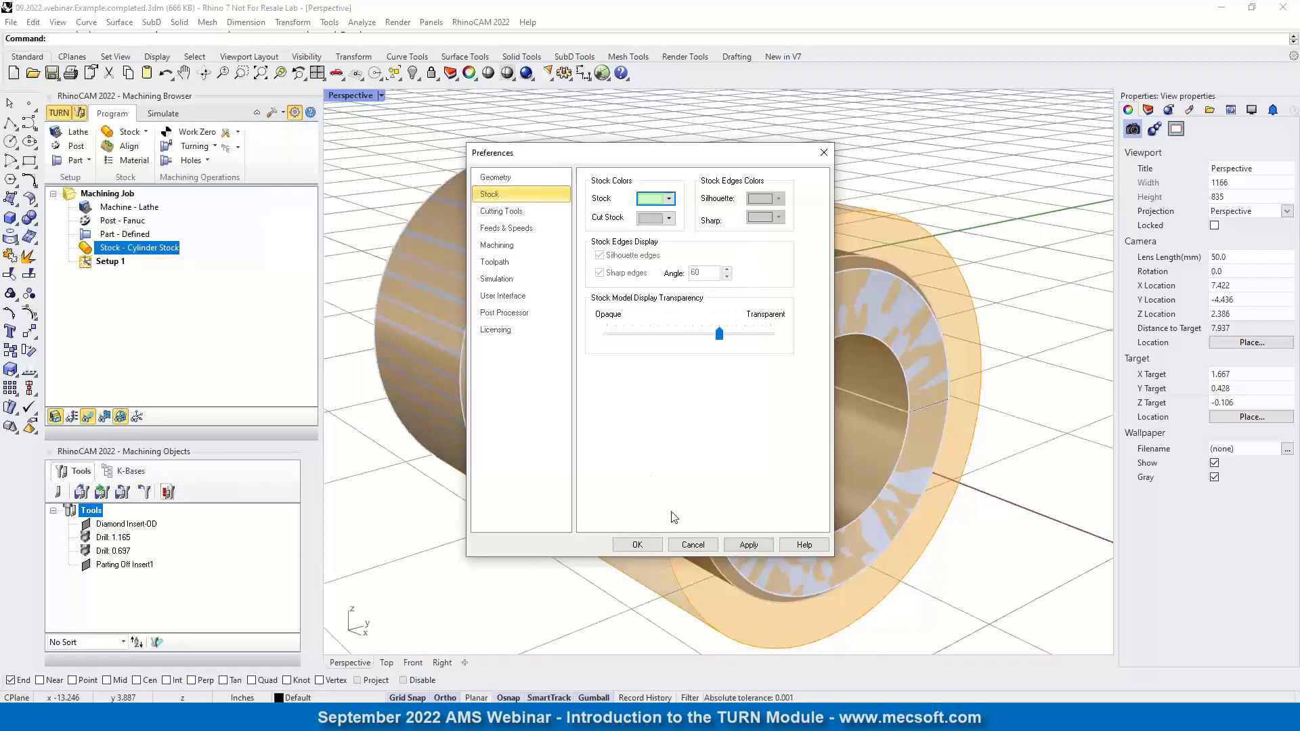
click(637, 549)
right_drag(920, 350, 745, 368)
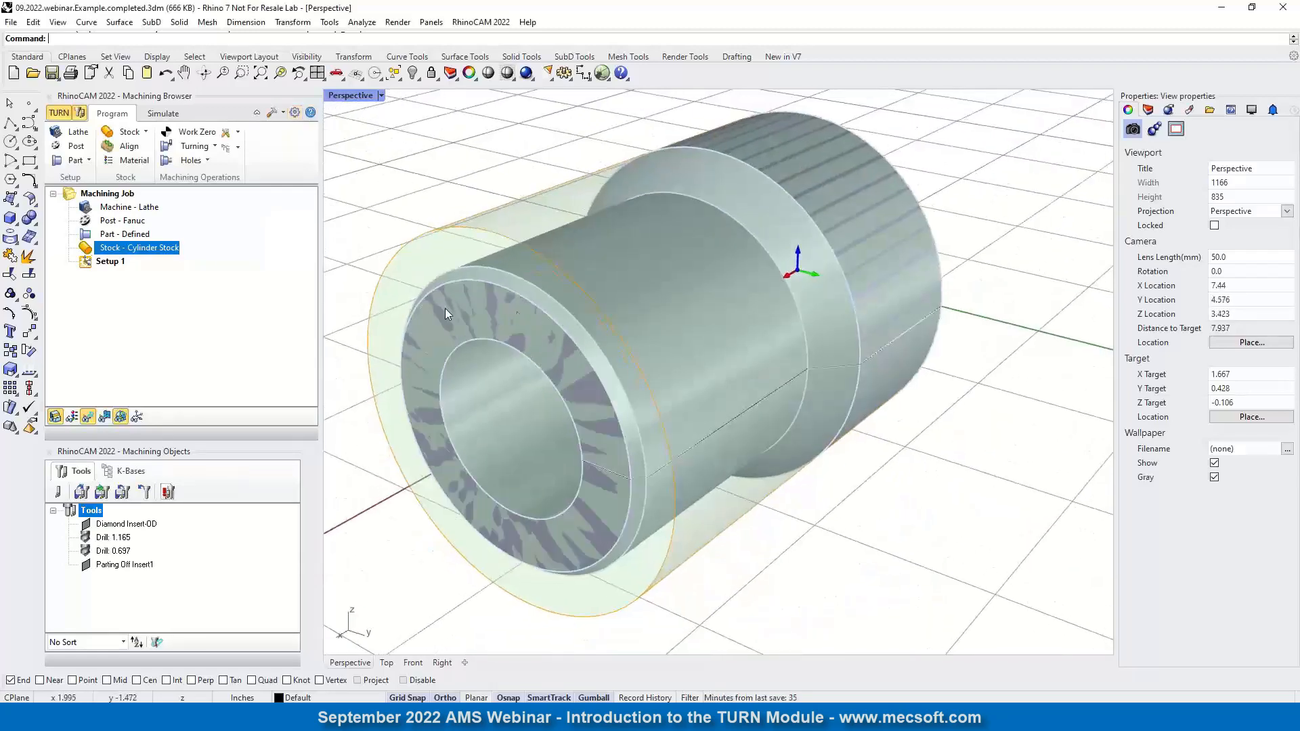
- Select Setup 1 and turn on the display of its machine coordinate system at the part
click(89, 264)
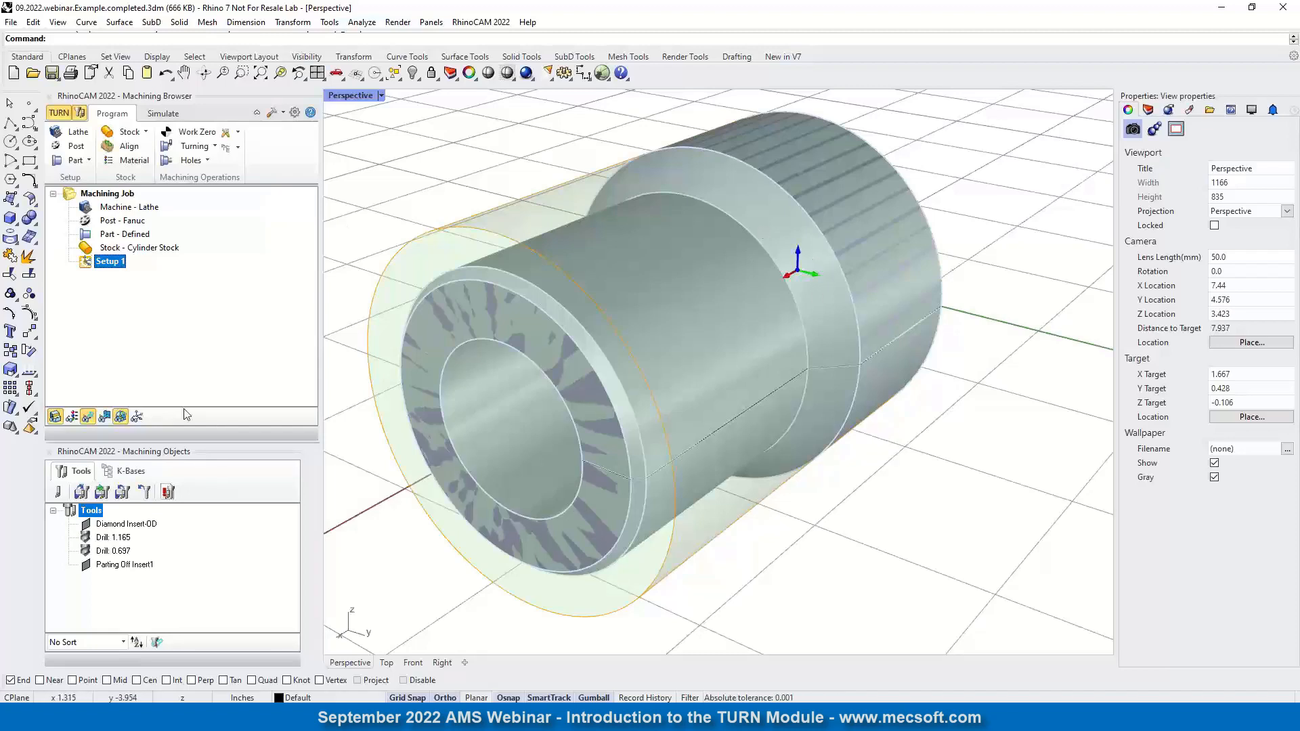
click(139, 417)
click(139, 417)
click(139, 419)
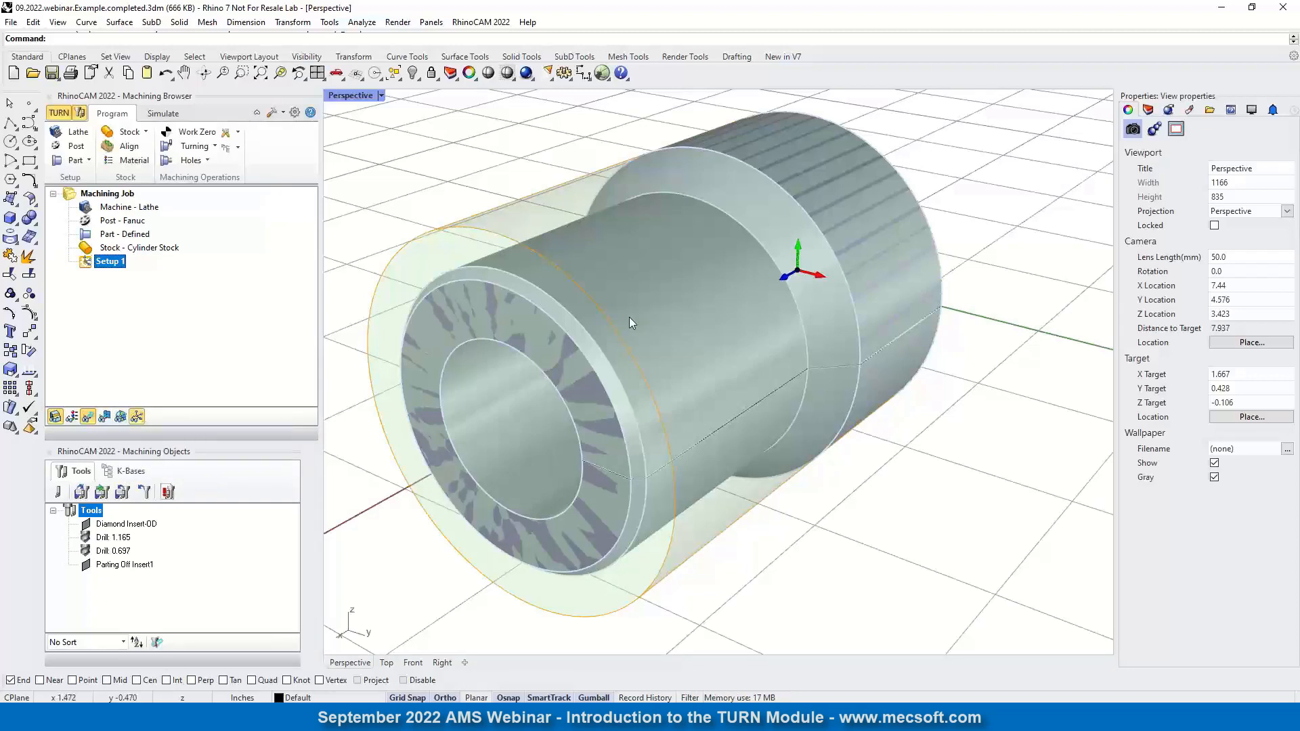
scroll(872, 302, down, 3)
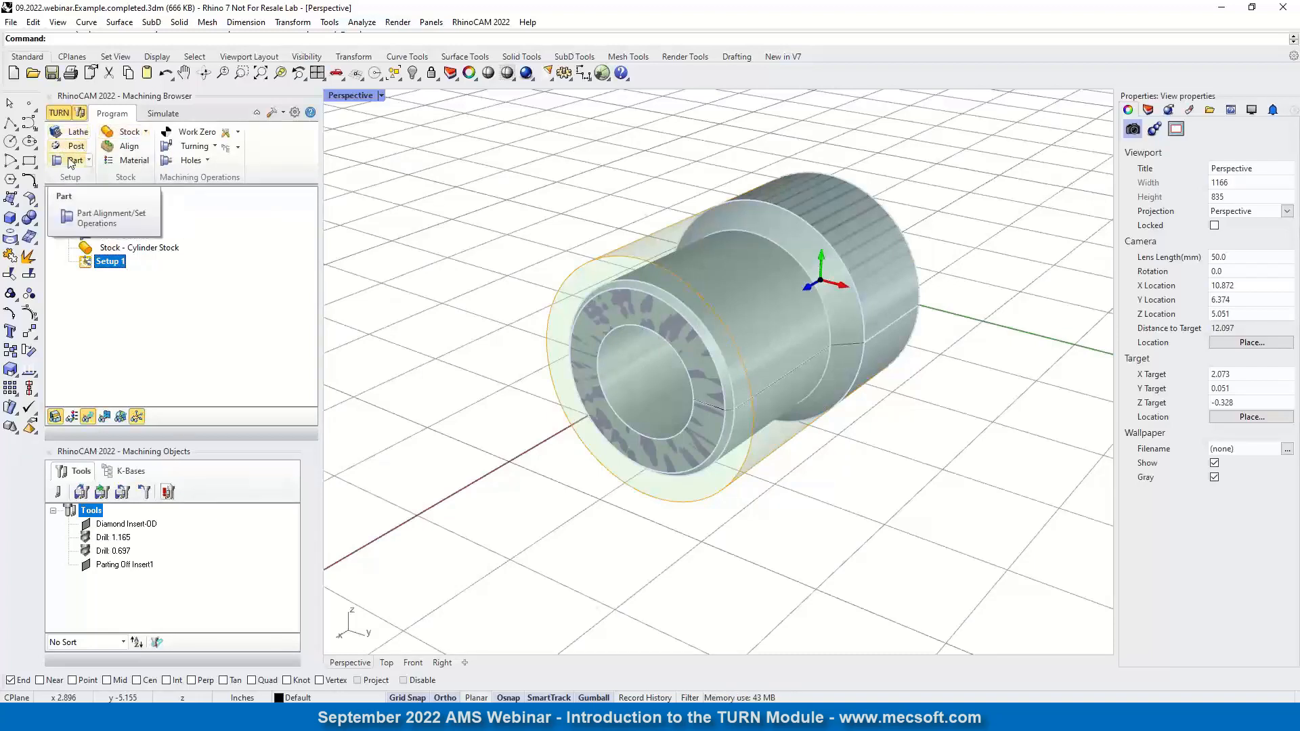
- Align the stock about the part with the Z alignment set to Left
click(128, 147)
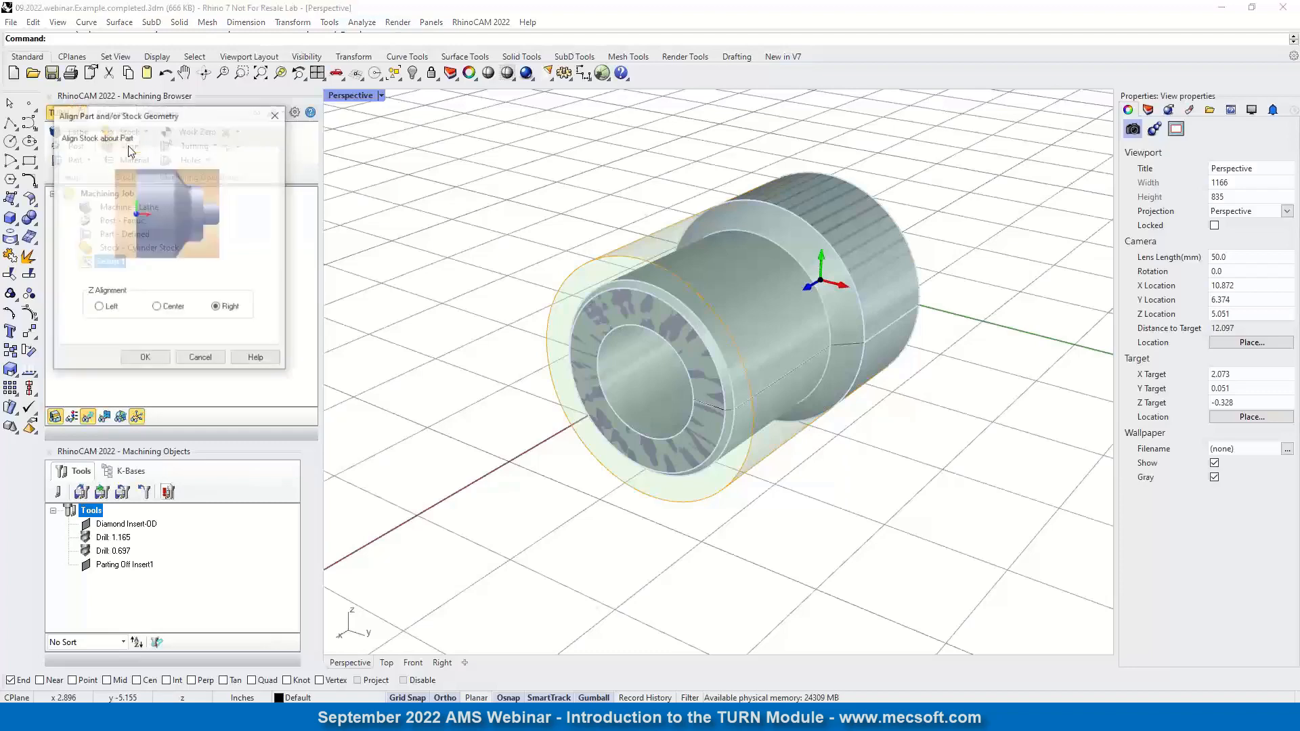
drag(187, 121, 350, 220)
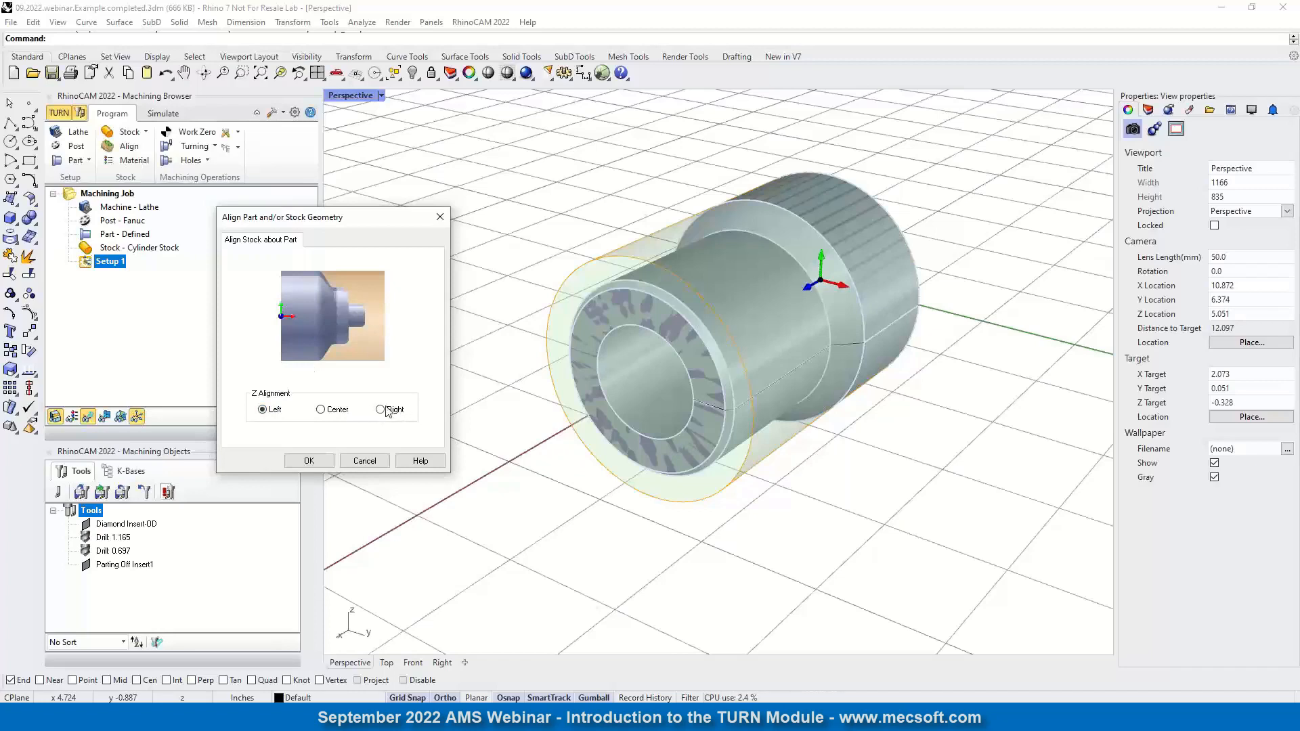
click(264, 410)
right_drag(817, 286, 655, 323)
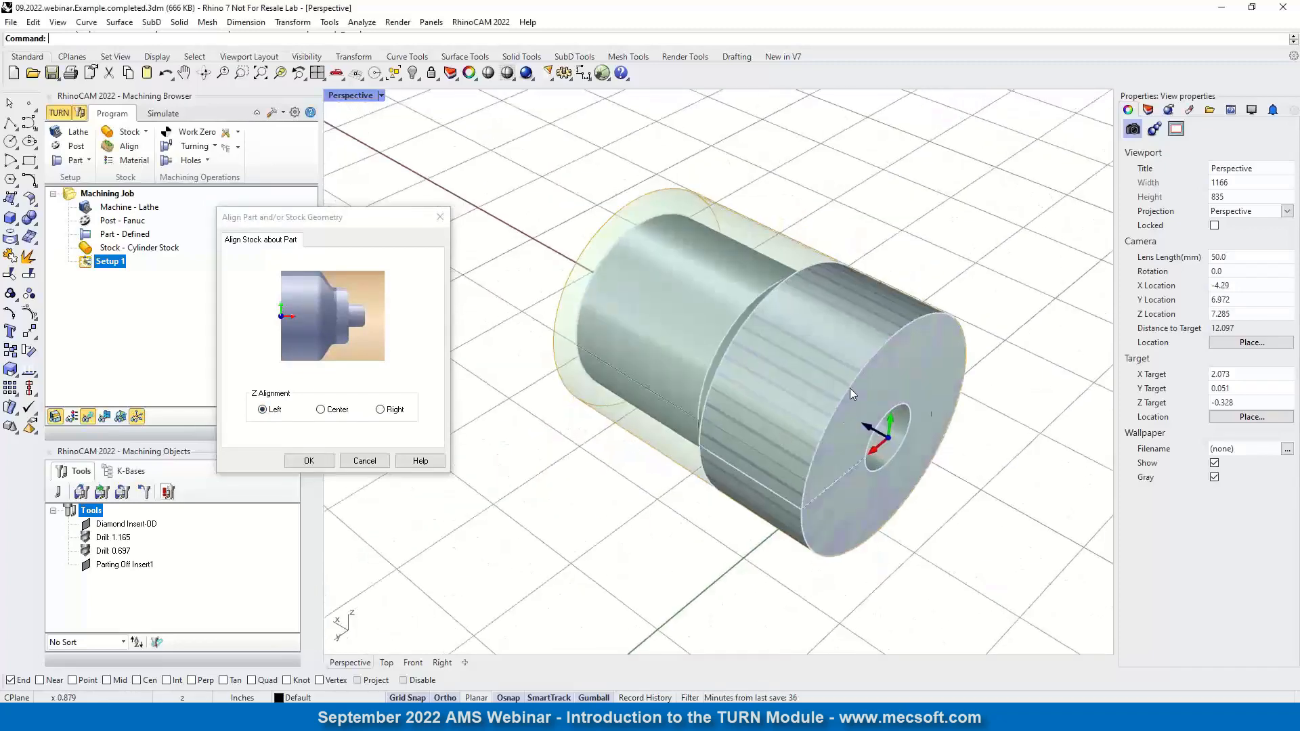
right_drag(934, 389, 996, 339)
click(315, 460)
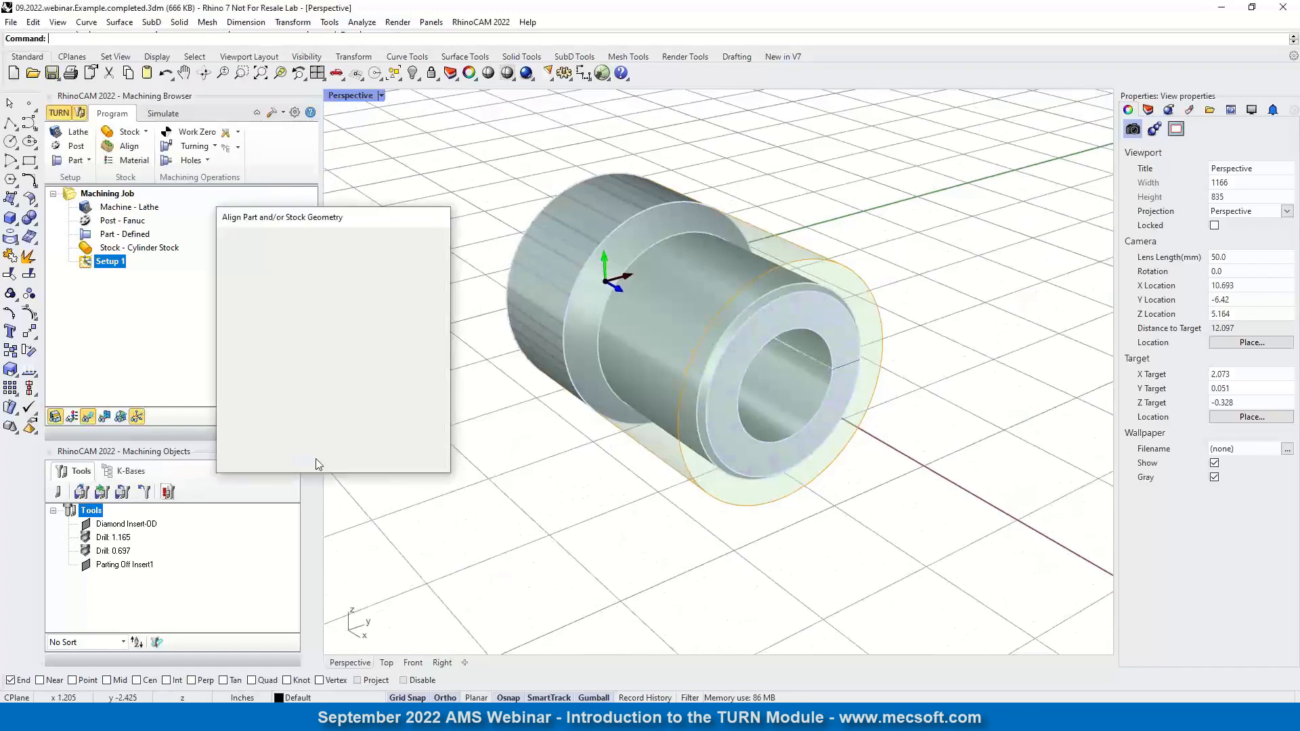
- Assign ALUMINUM - 2024 as the stock material and toggle the material texture display on and off
click(128, 160)
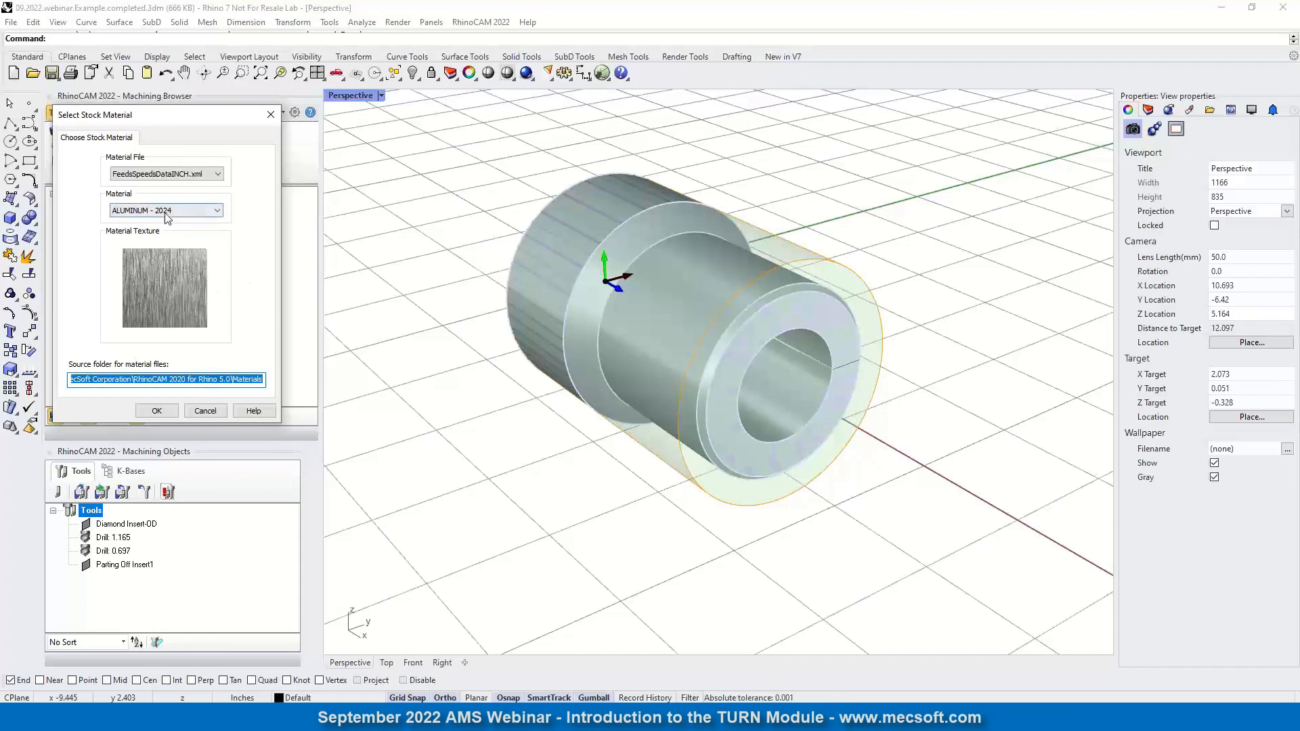
click(156, 411)
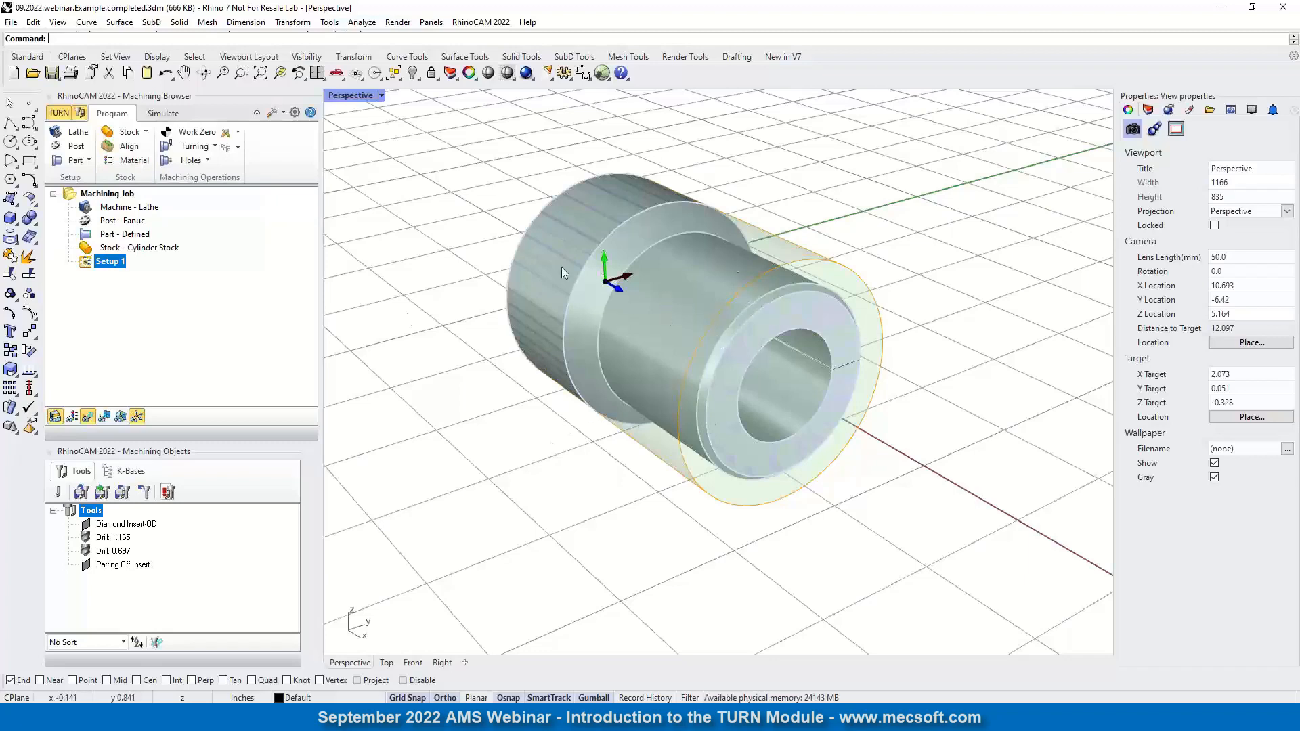
click(72, 417)
click(72, 417)
click(73, 417)
click(76, 420)
- Generate a Work Zero set to the stock box with the Right Most zero face
click(199, 132)
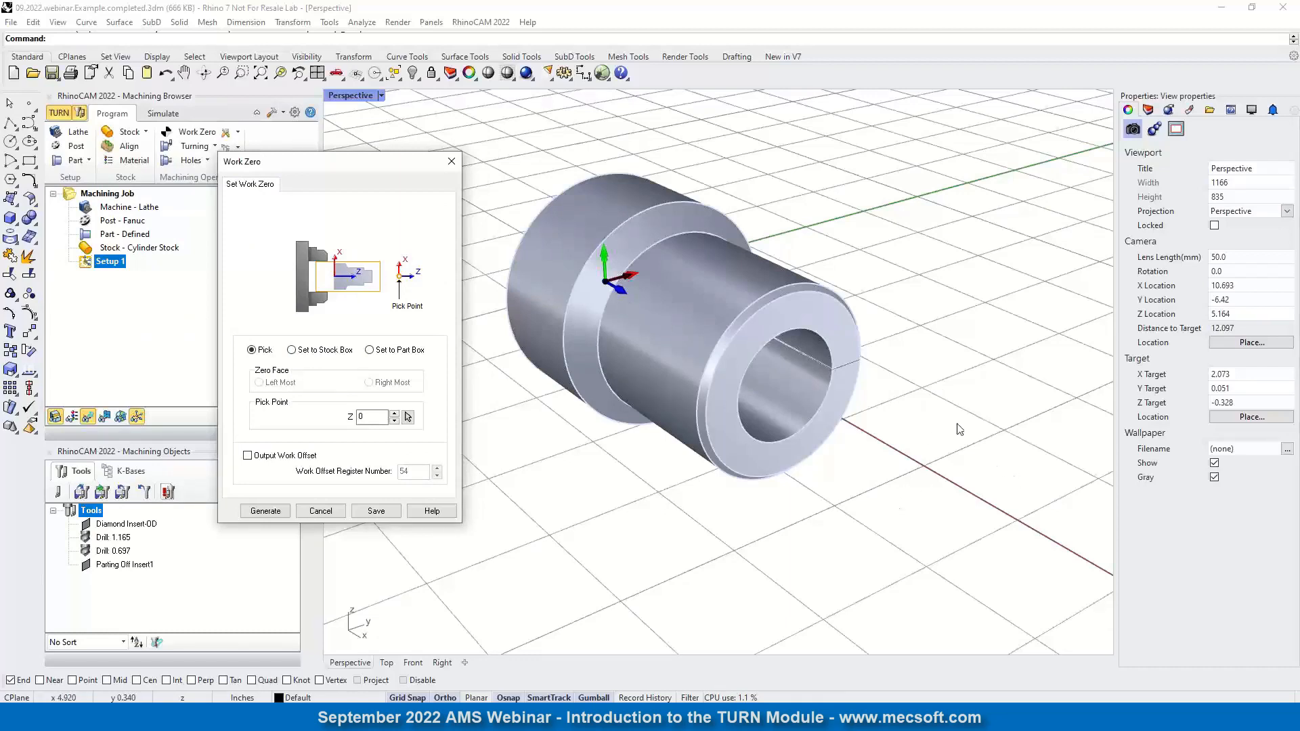
click(293, 352)
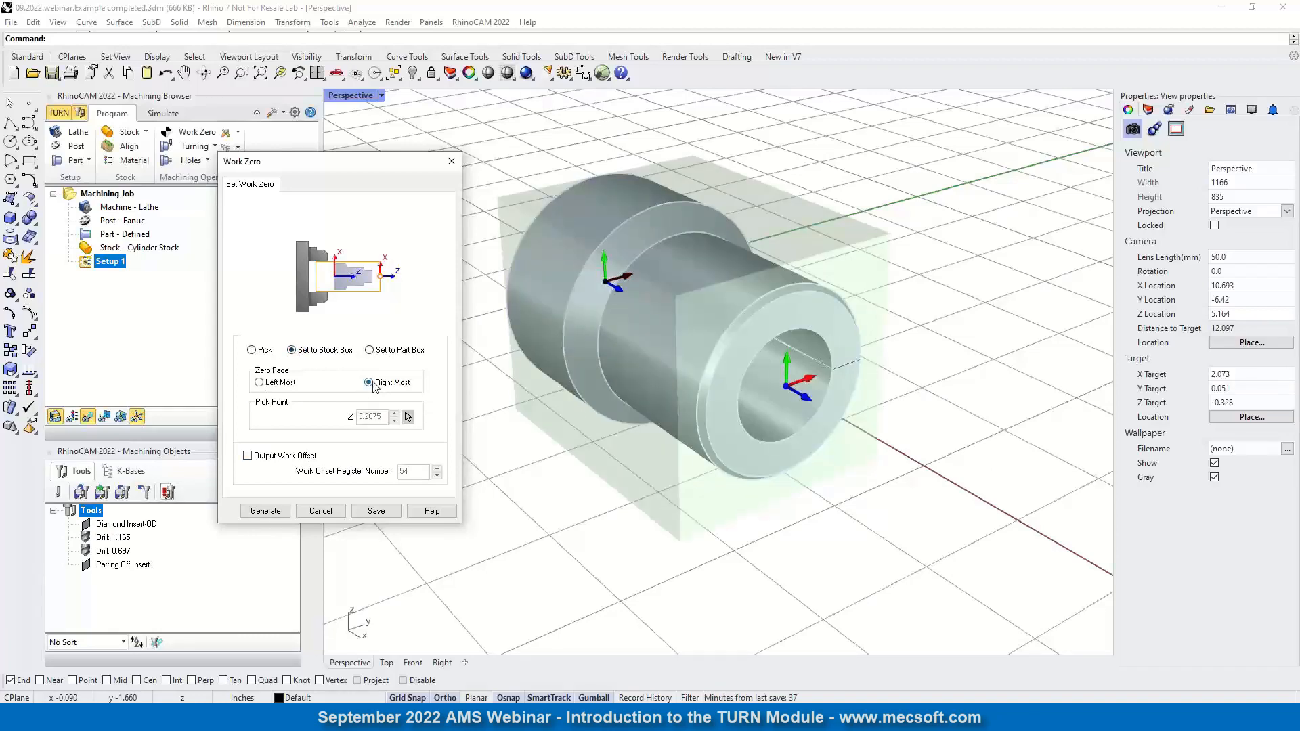
right_drag(600, 351, 737, 316)
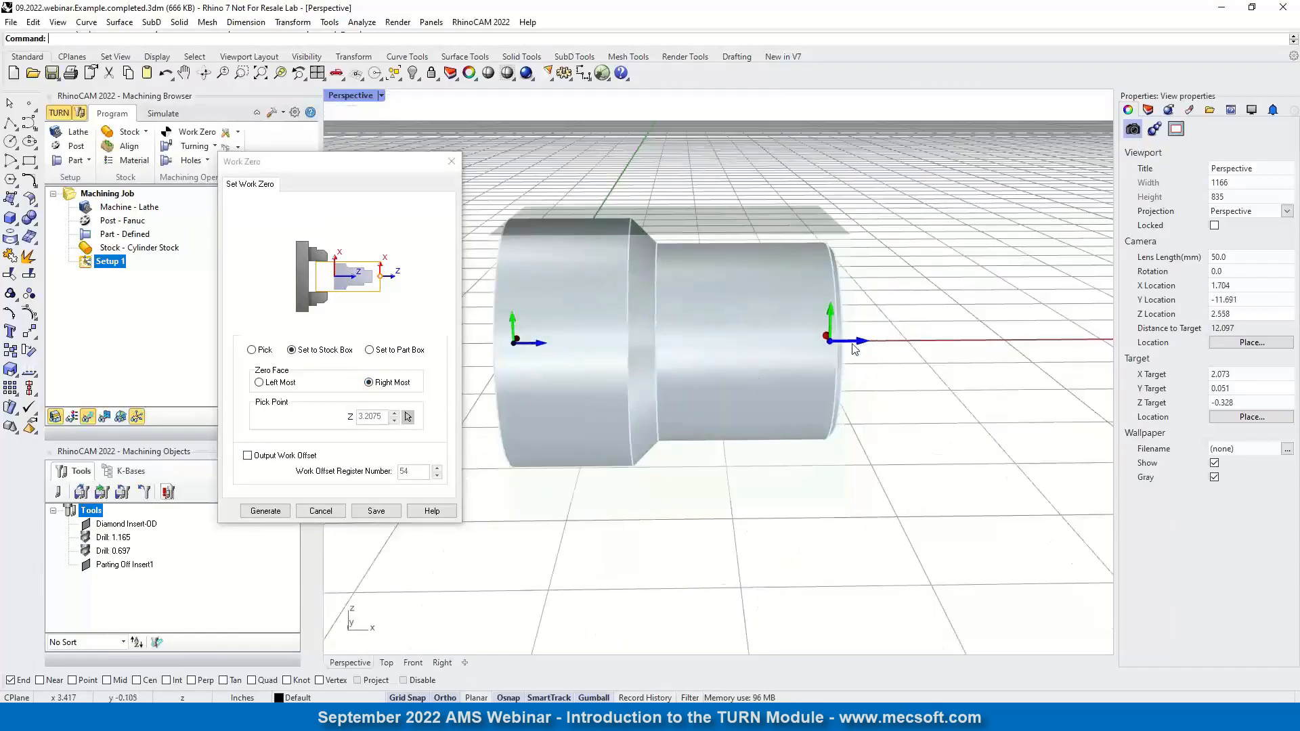
right_drag(862, 349, 584, 371)
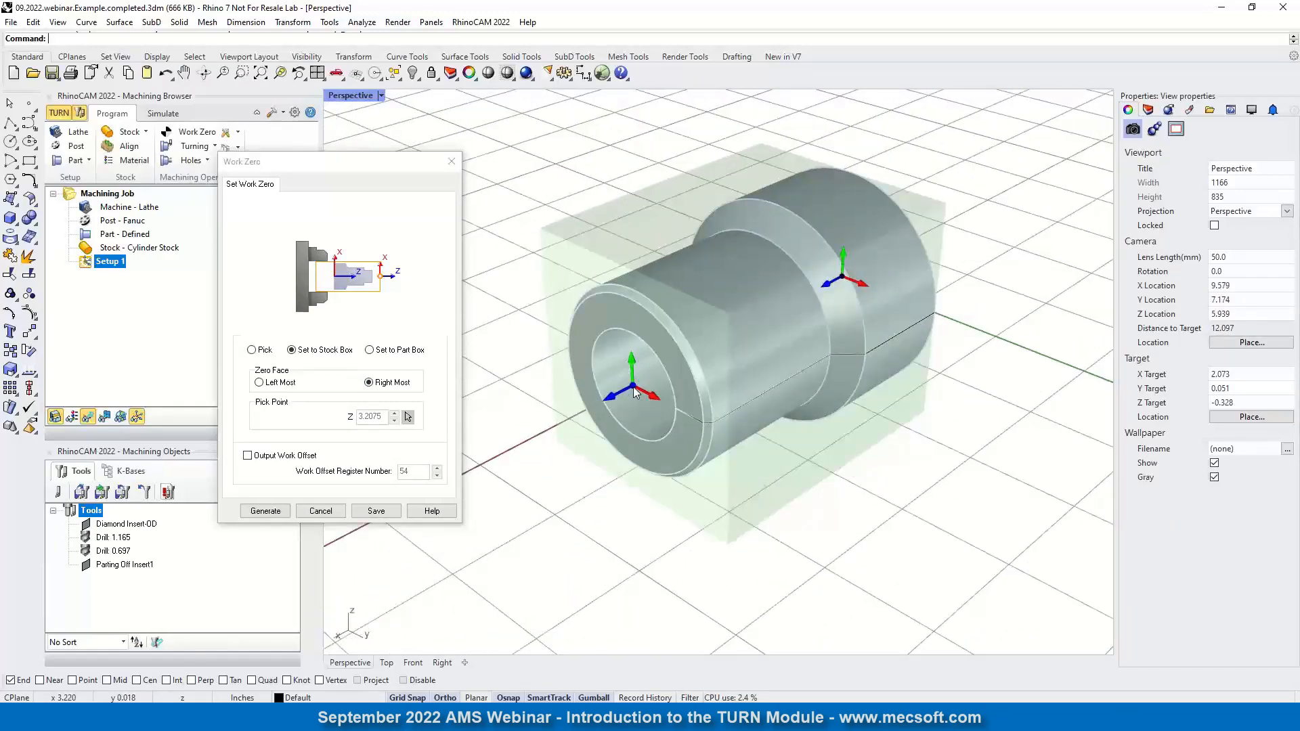
right_drag(596, 396, 565, 391)
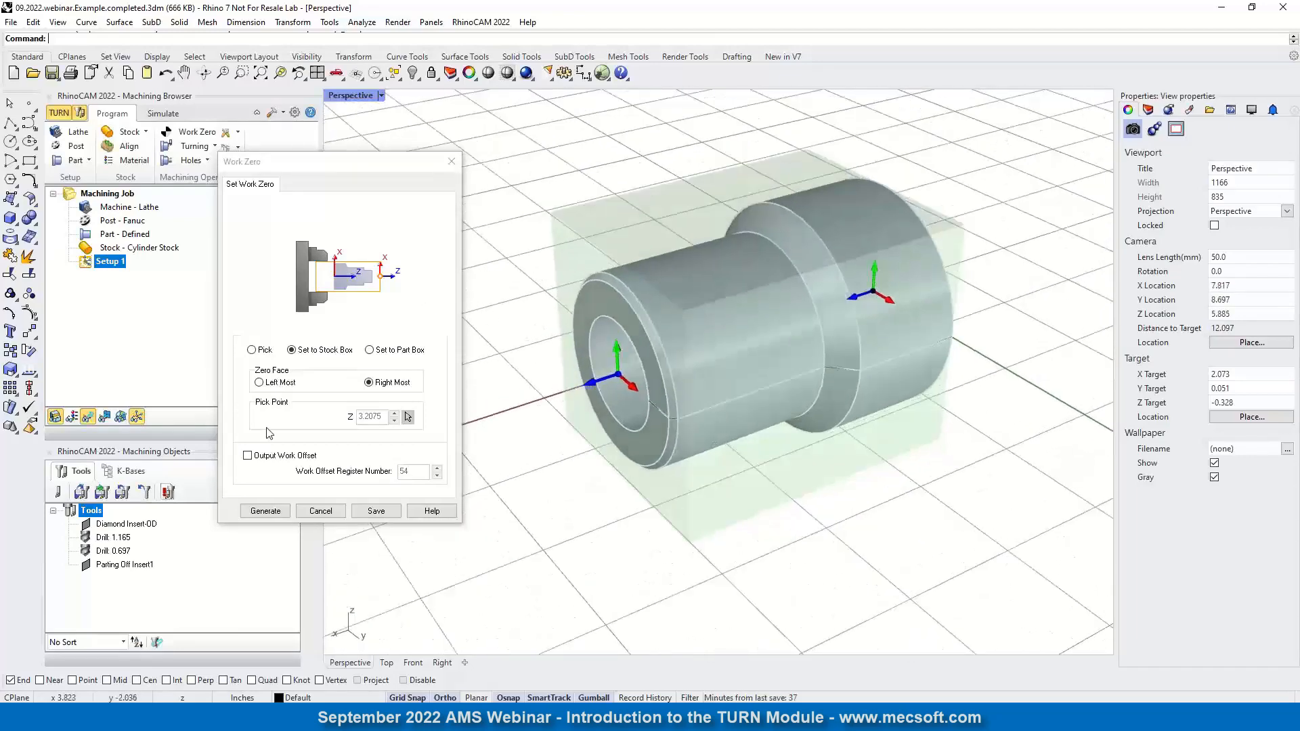
click(267, 510)
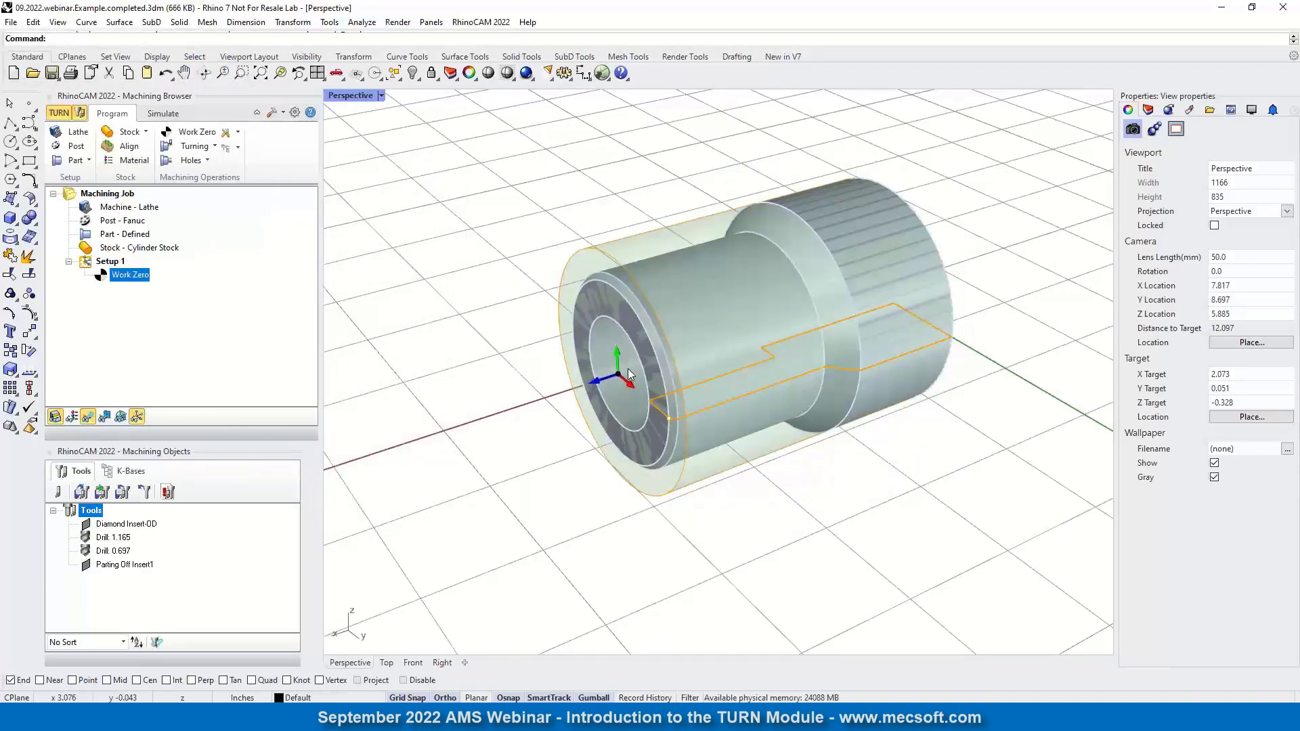
right_drag(616, 391, 559, 399)
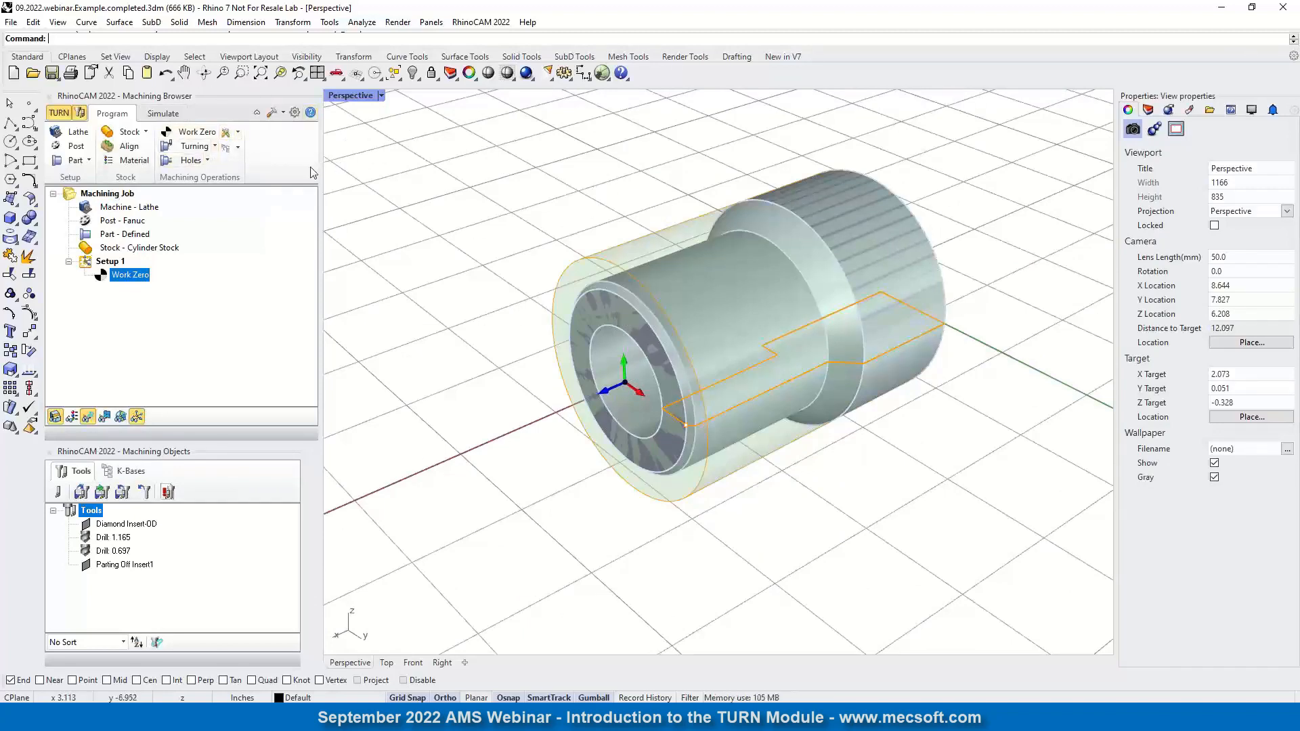
- Hide the stepped part solid and inspect the turning profile inside the cylinder stock
right_drag(516, 317, 724, 393)
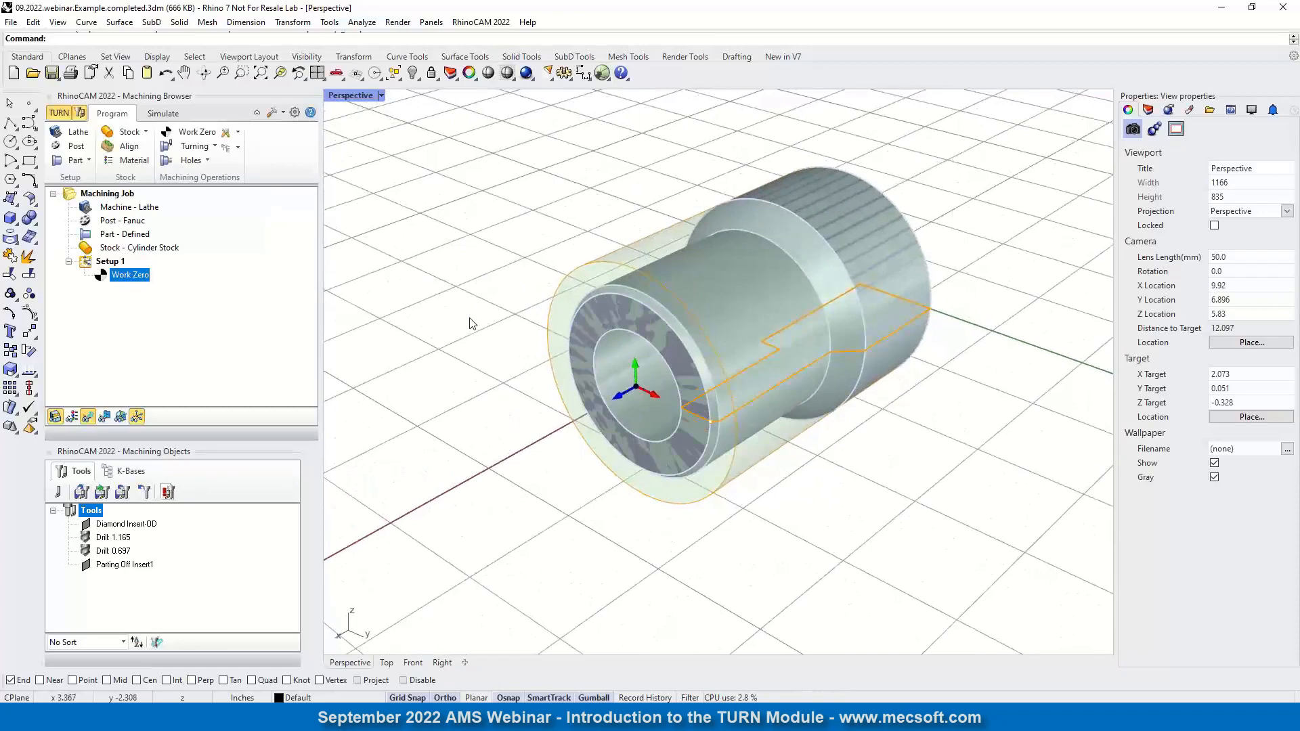
click(748, 255)
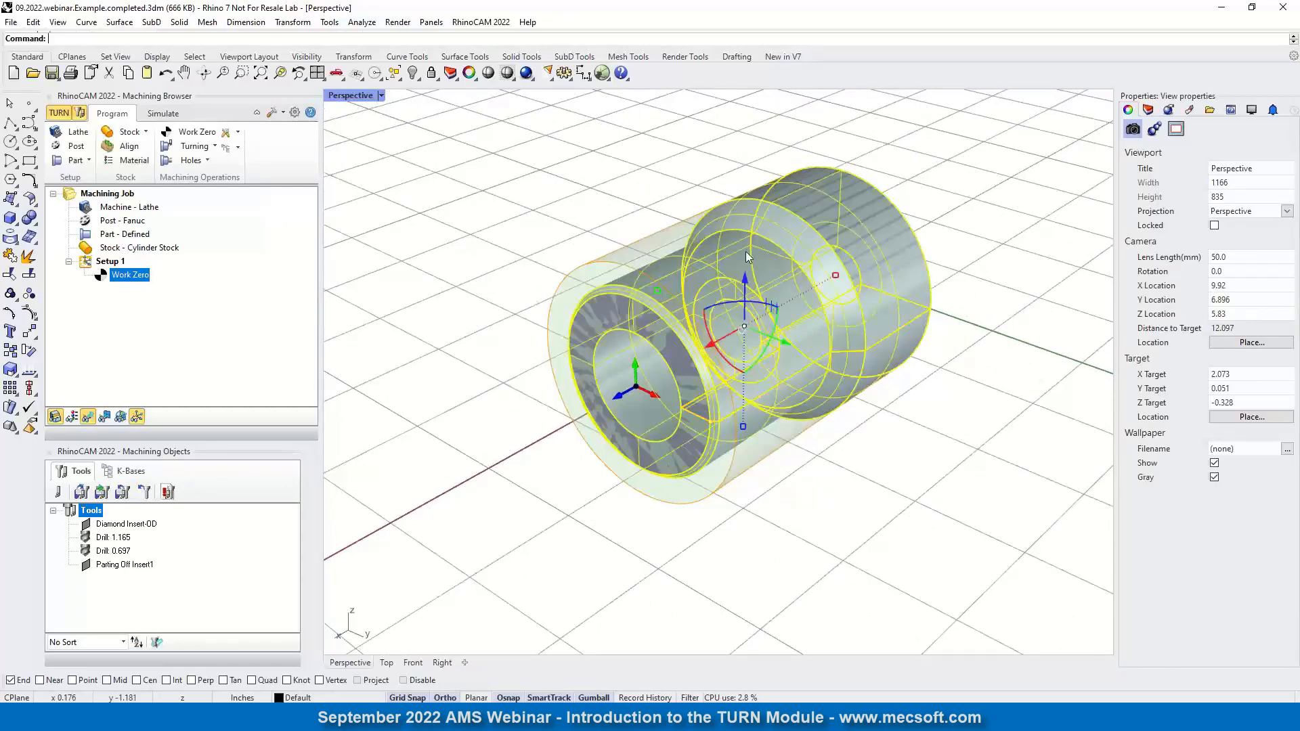
click(413, 73)
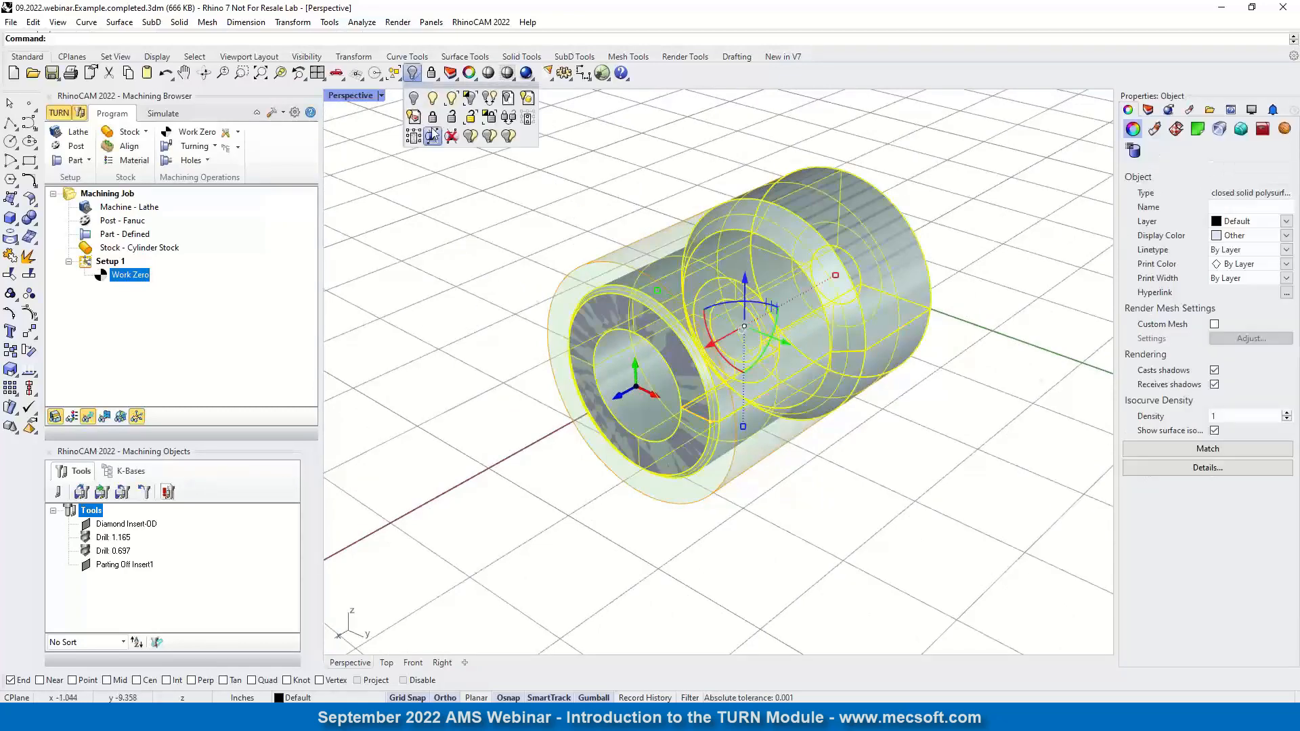
click(418, 102)
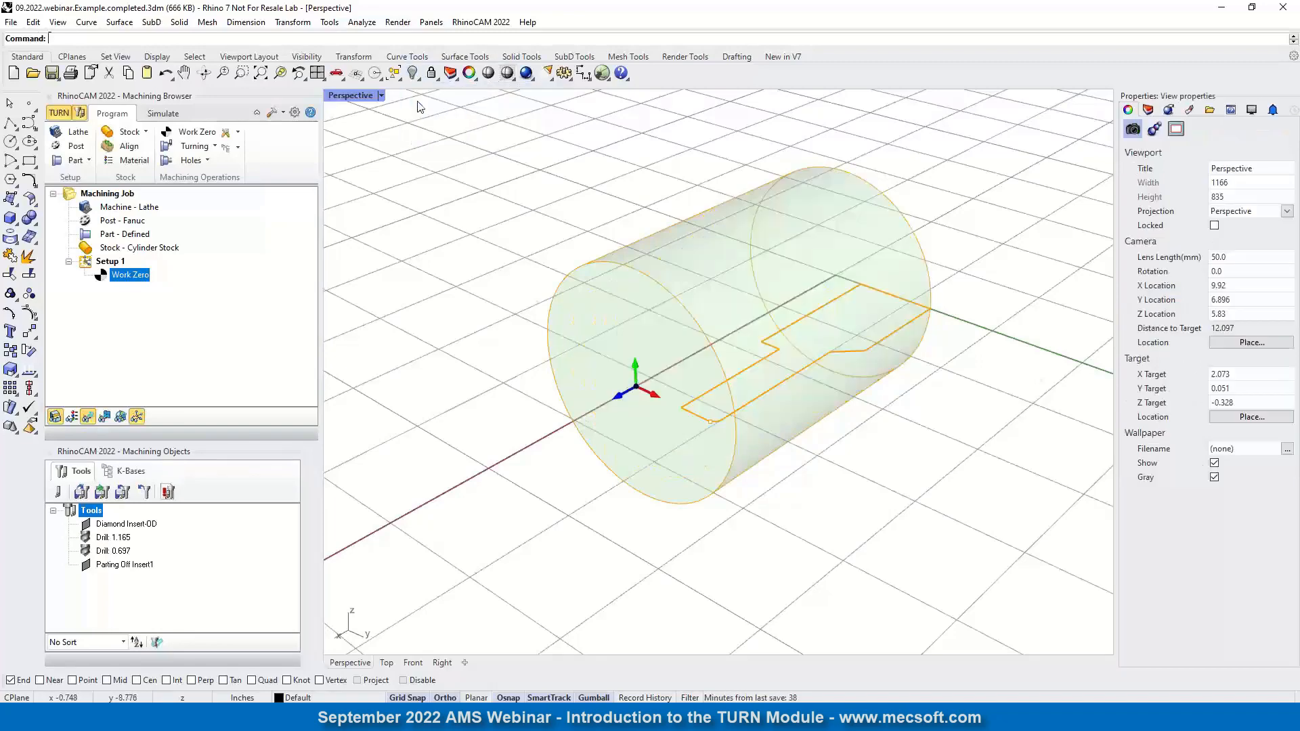
scroll(792, 366, up, 9)
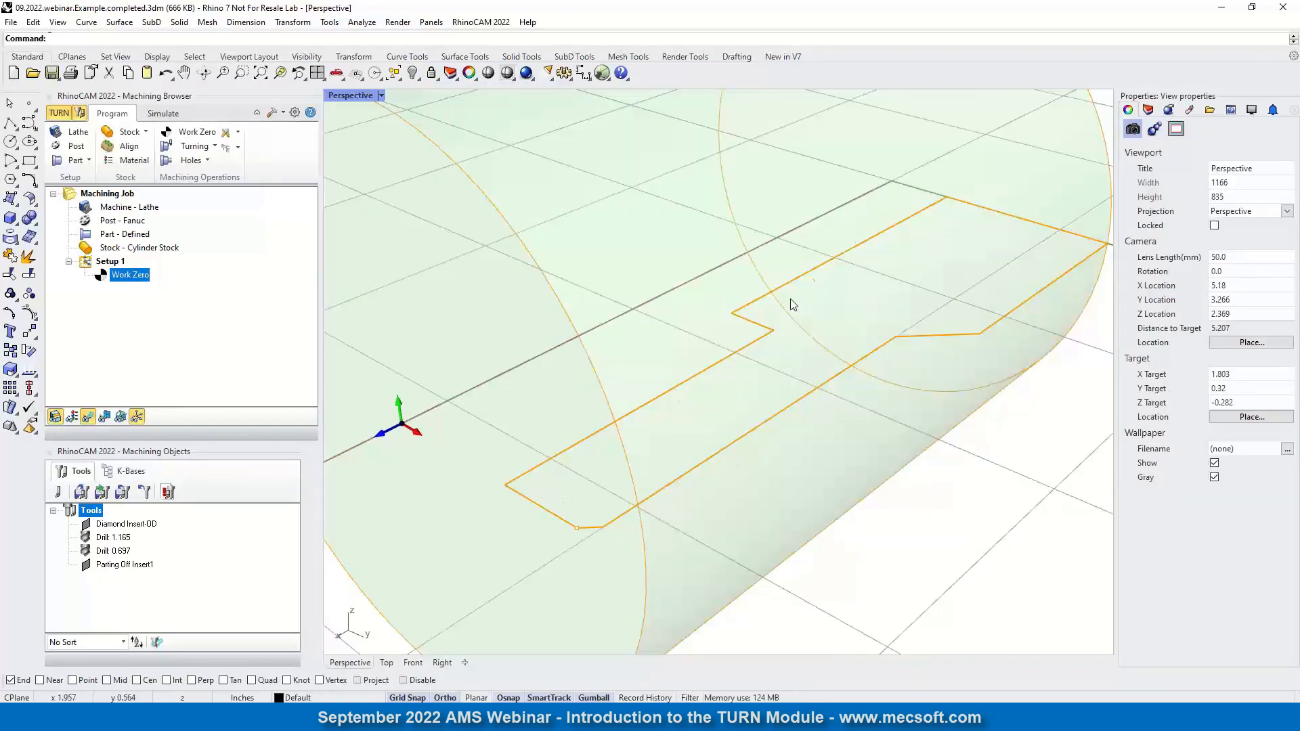
scroll(911, 241, down, 9)
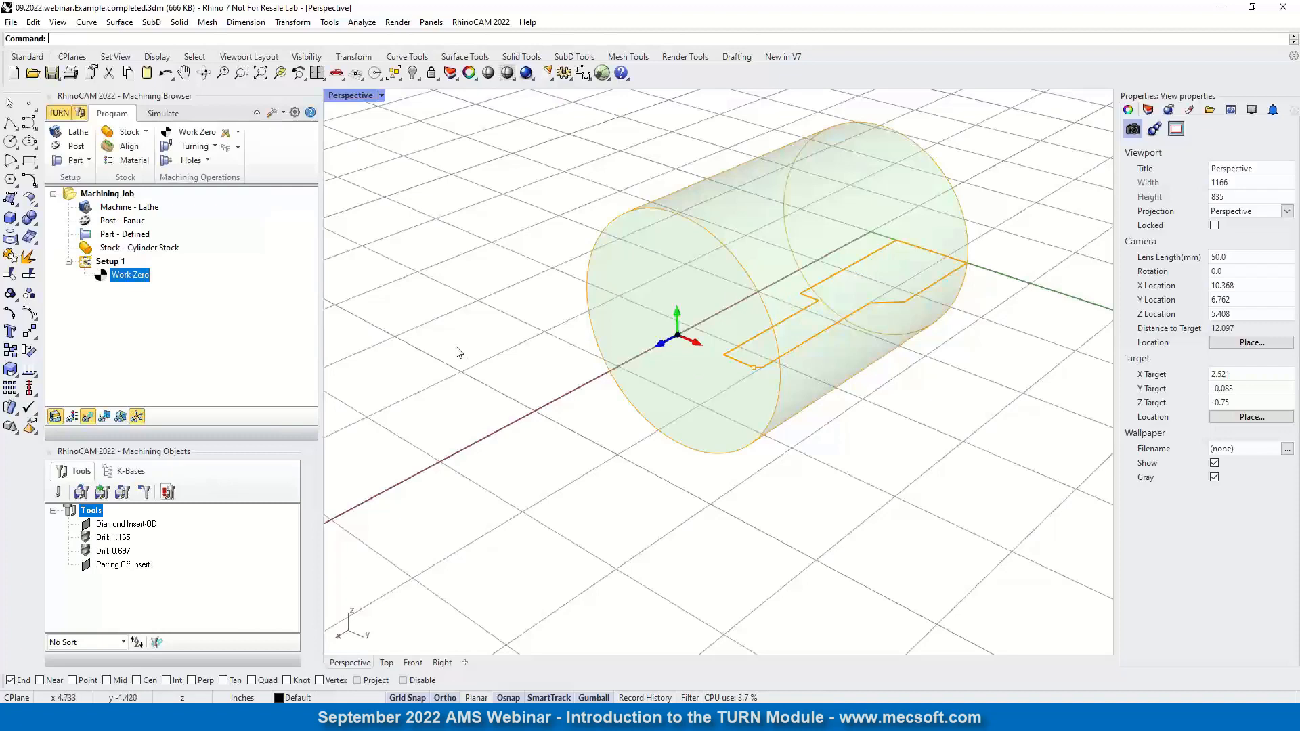
- Start a Drill hole-making operation and select the Drill: 0.697 tool for it
click(199, 147)
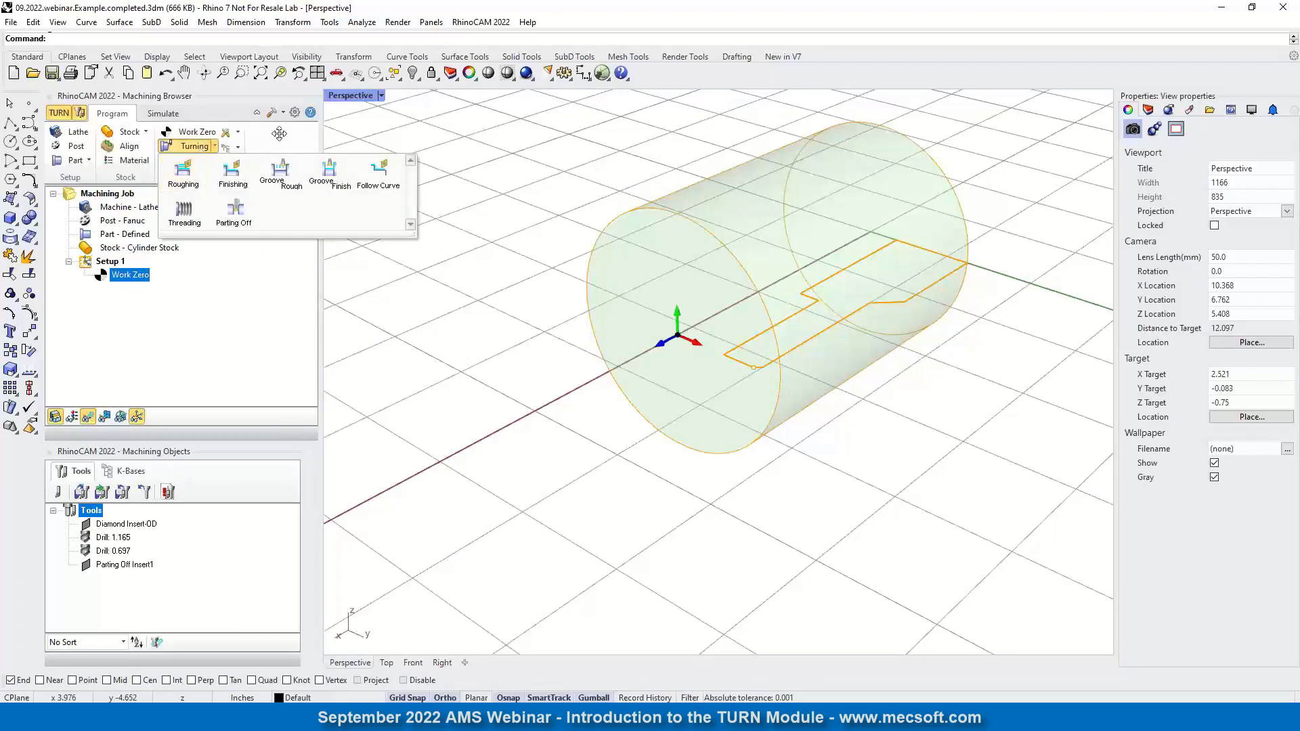
click(191, 174)
click(190, 160)
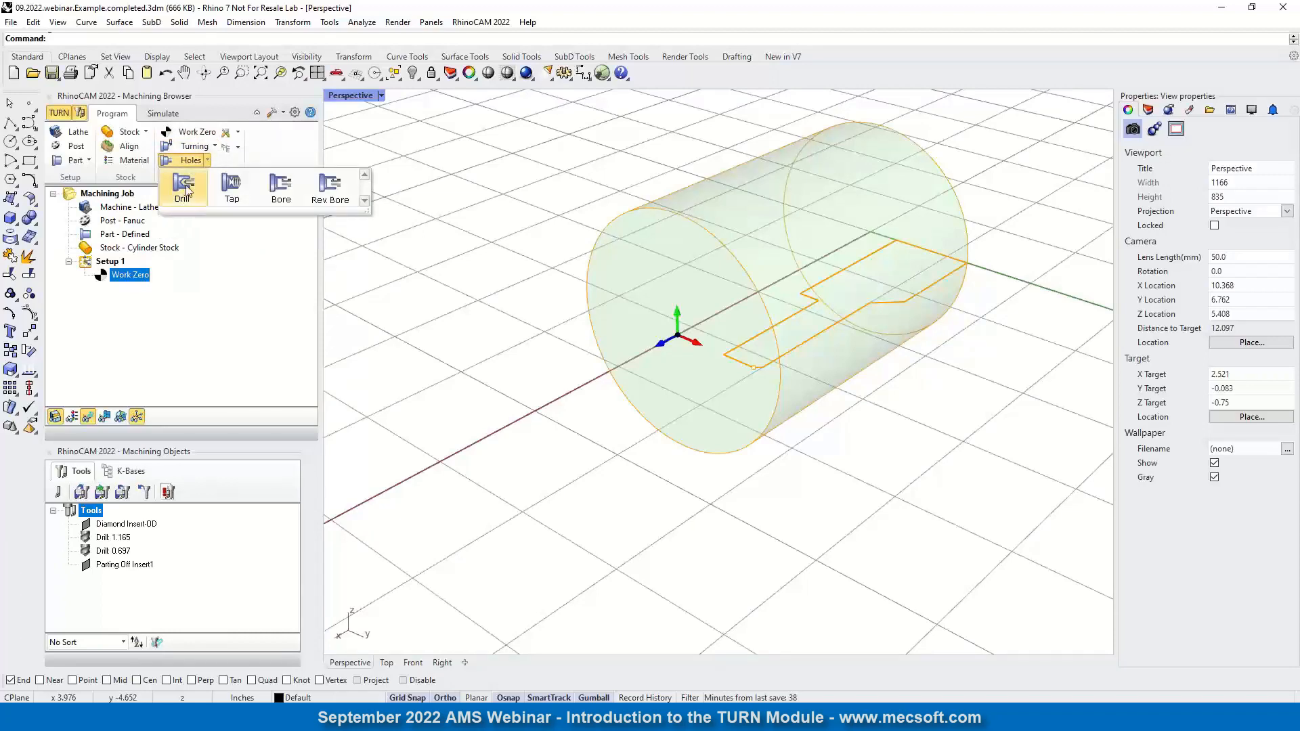
click(189, 191)
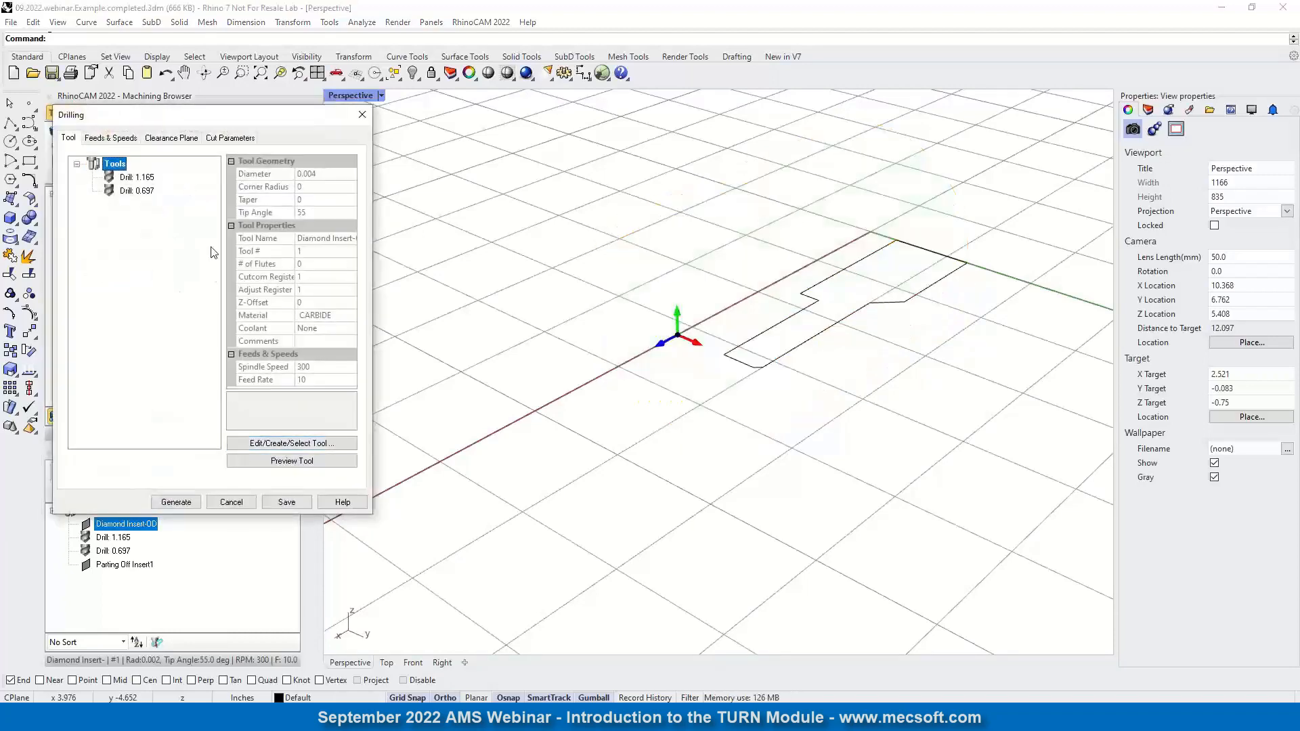
click(137, 191)
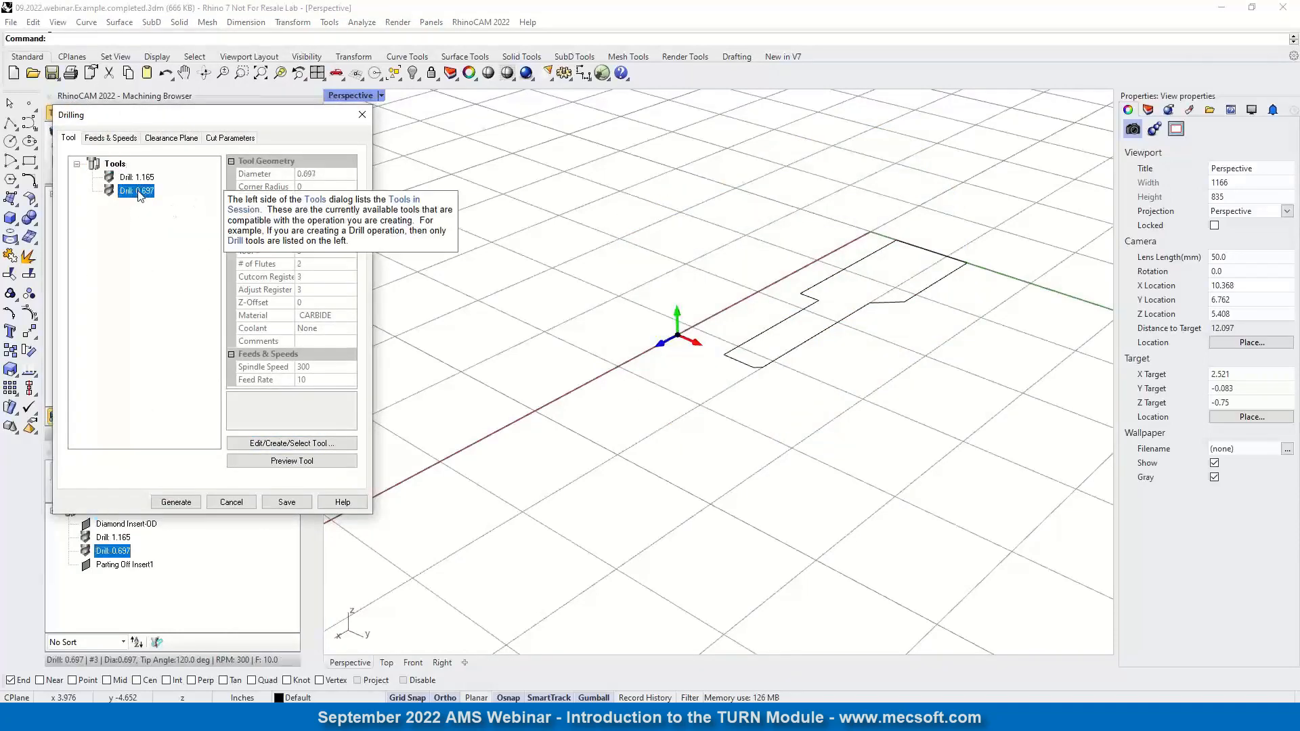
- Examine the geometry and properties of the Drill: 0.697 tool and keep it selected for the drilling operation
click(278, 443)
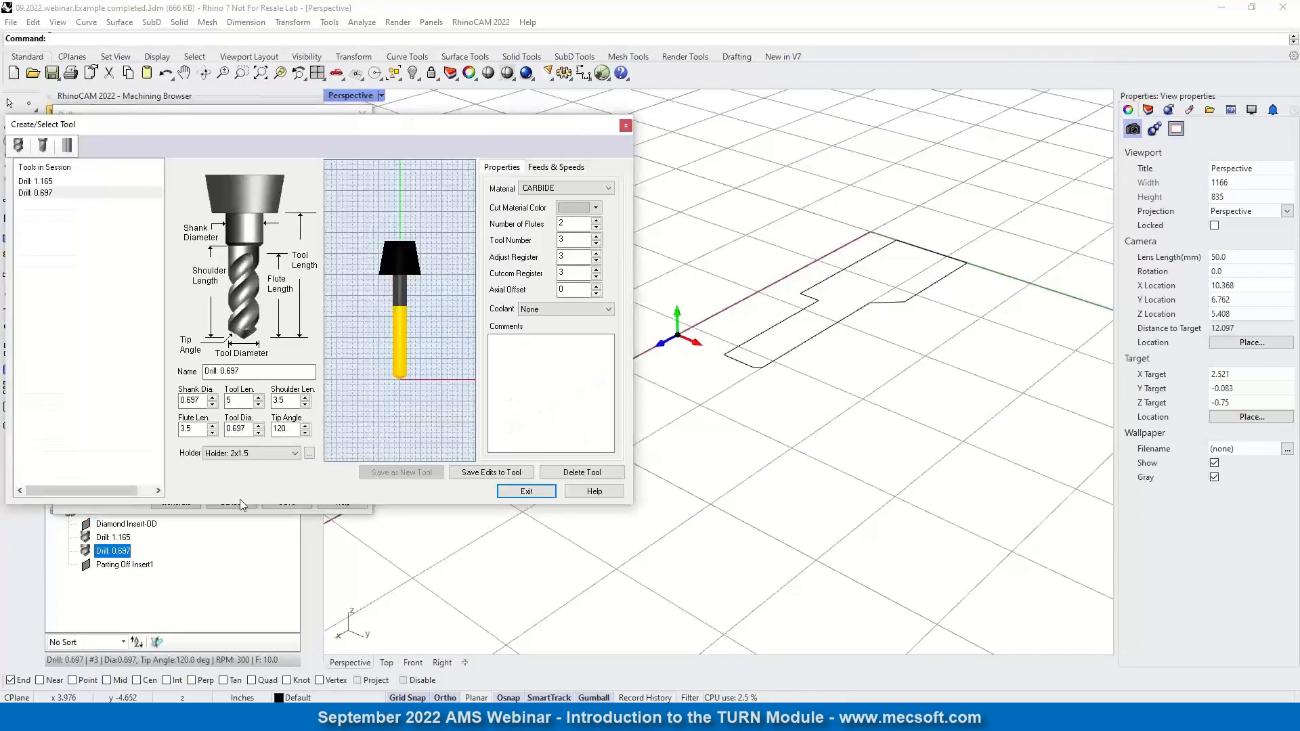
drag(230, 129, 325, 198)
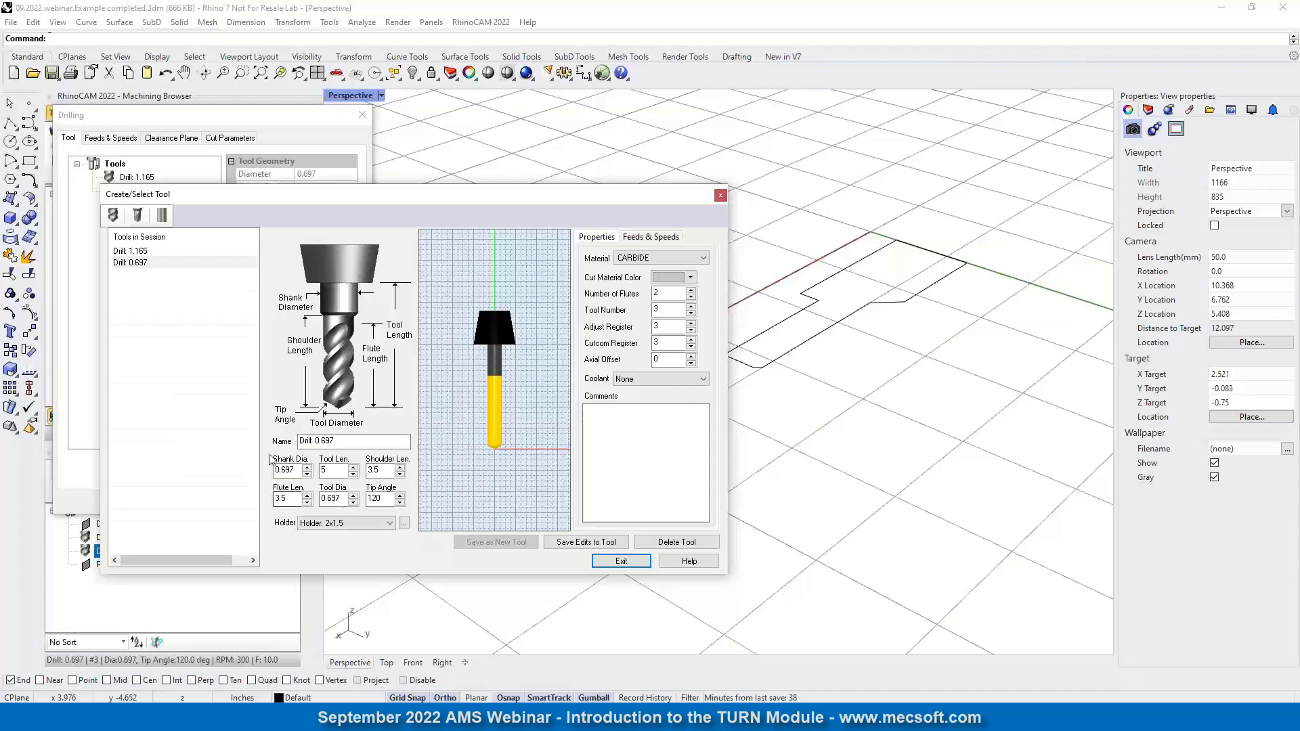
drag(607, 196, 506, 209)
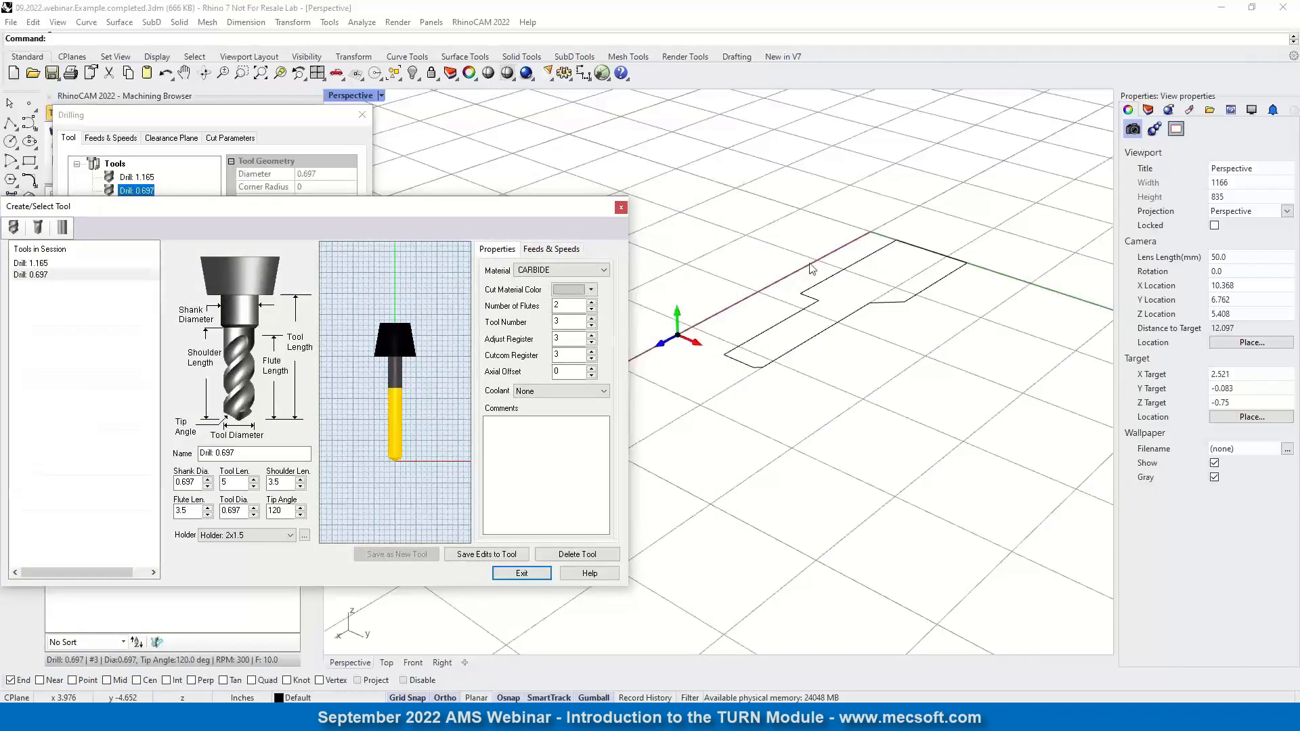
double_click(231, 511)
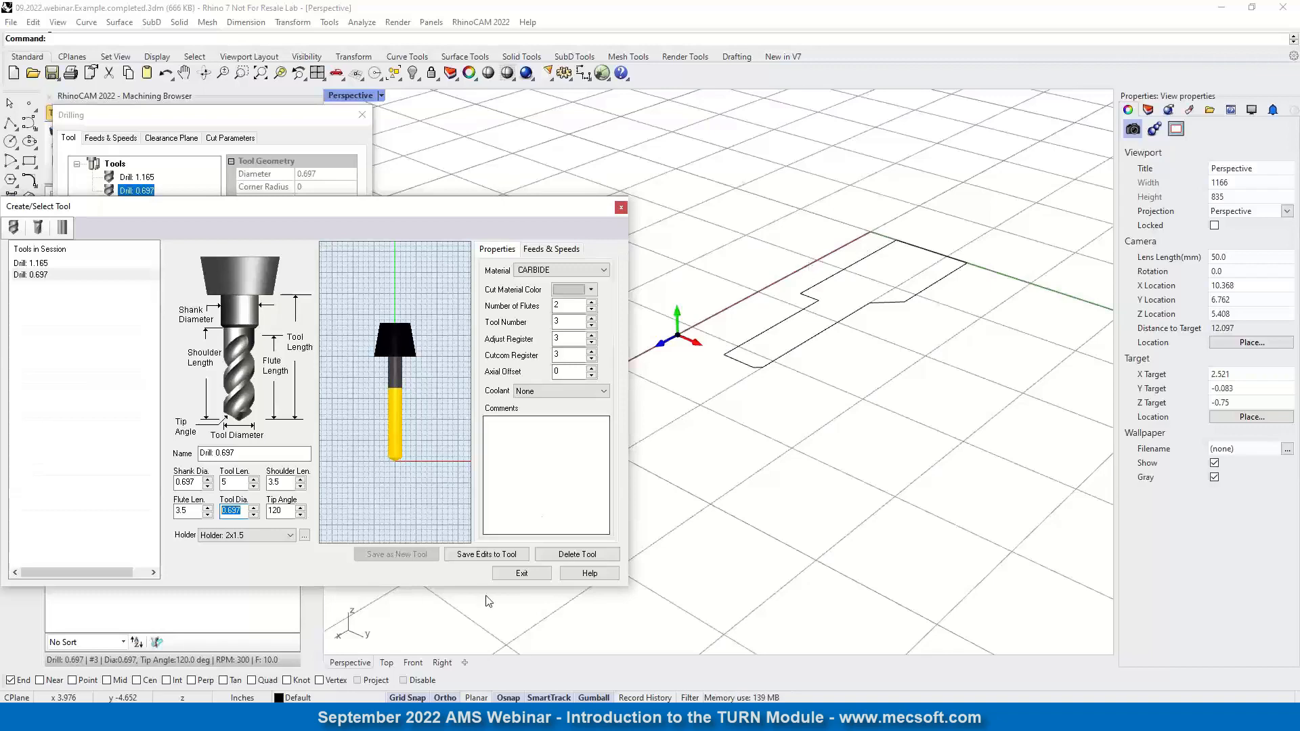
click(40, 264)
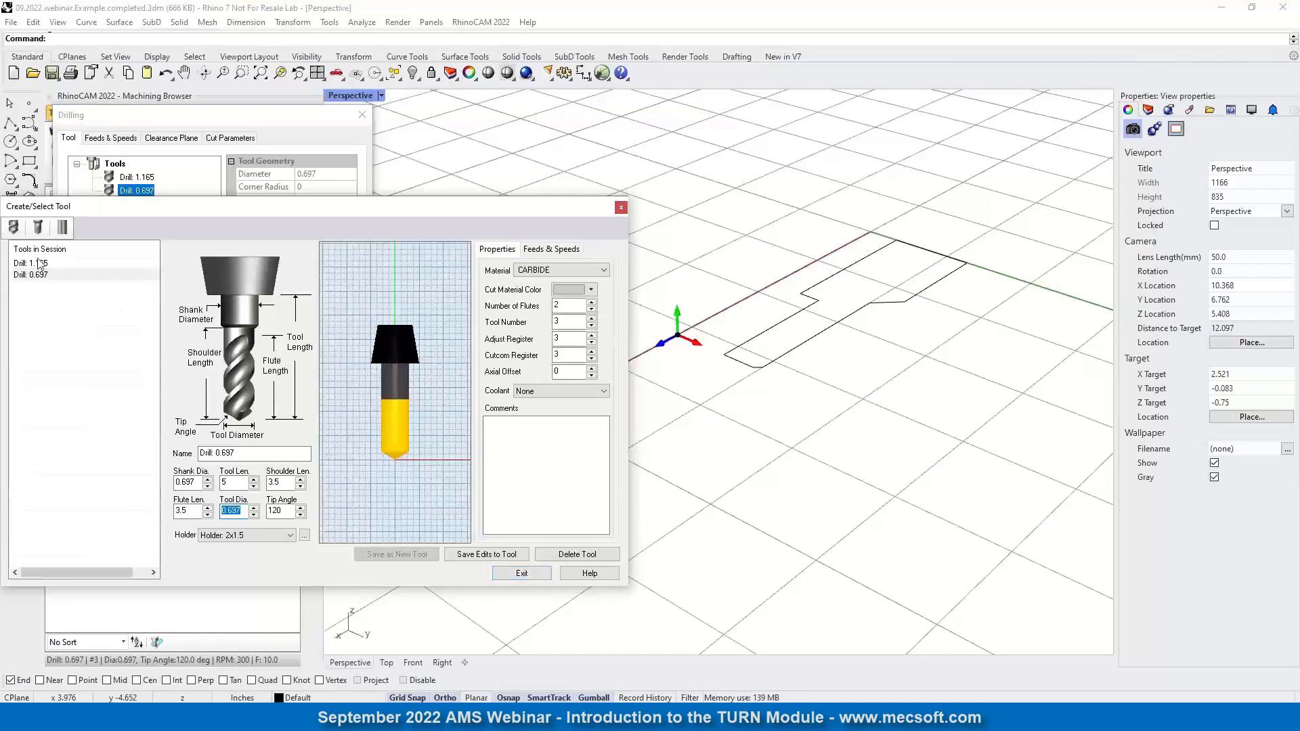
click(31, 275)
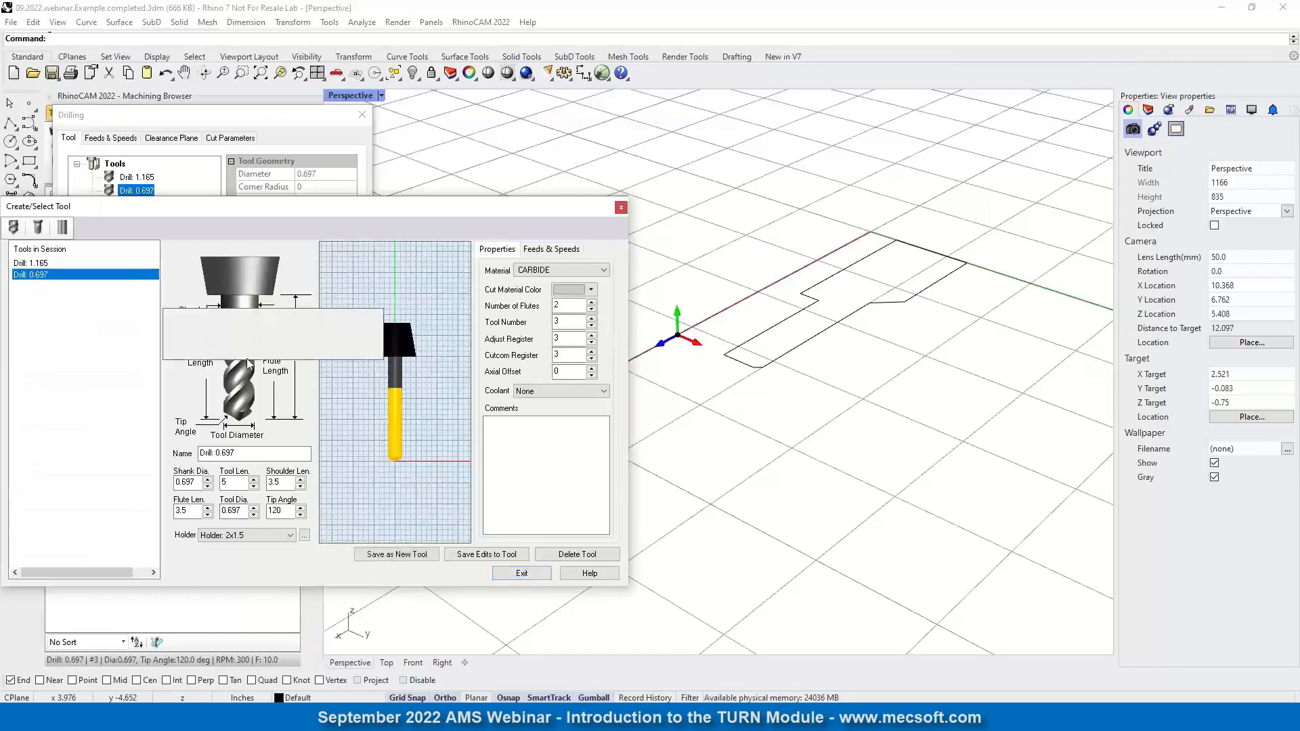
click(522, 573)
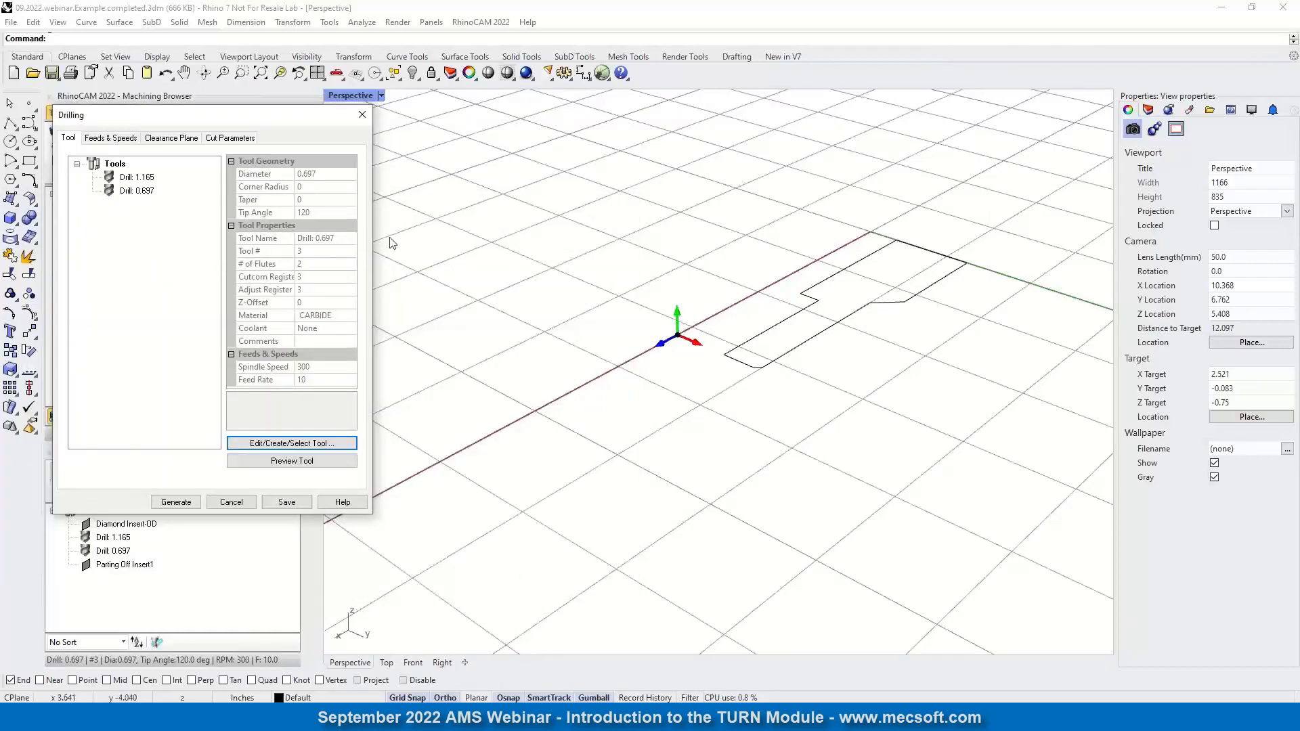
click(124, 193)
- Review the drilling operation's feeds and speeds and its clearance plane settings
click(105, 139)
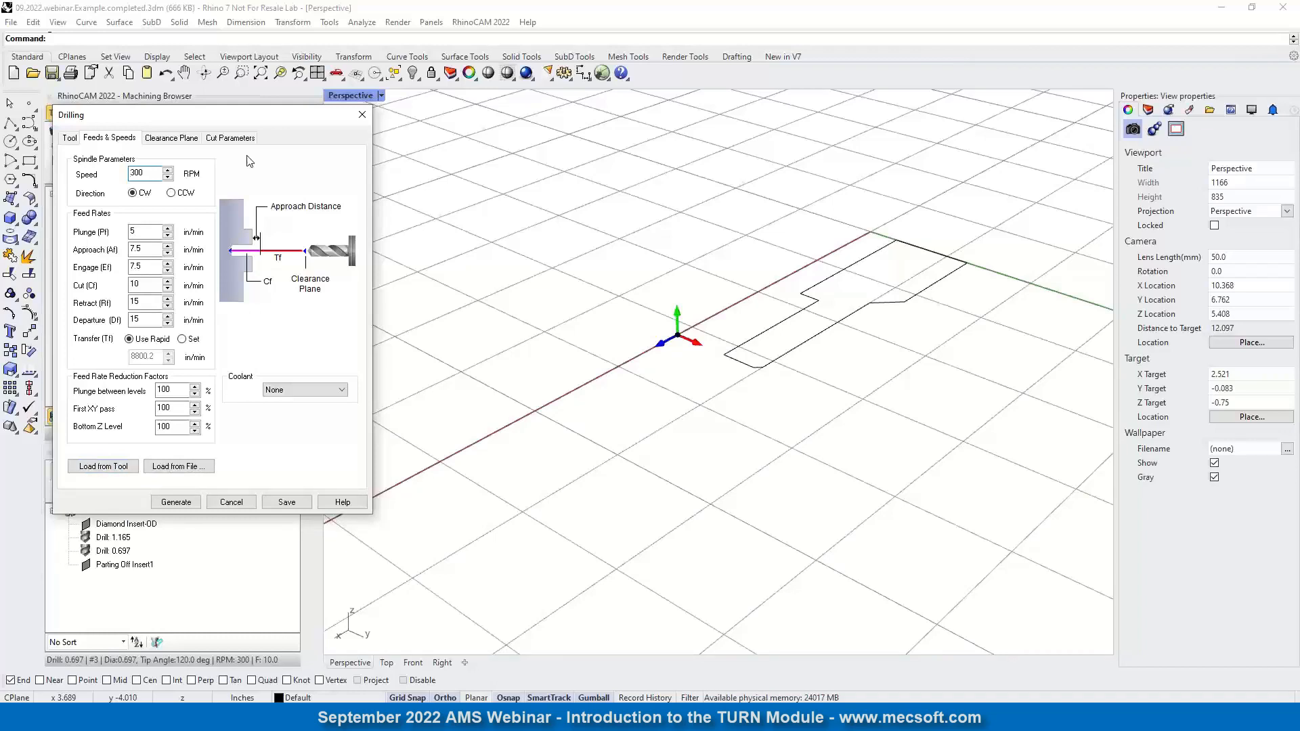
click(187, 138)
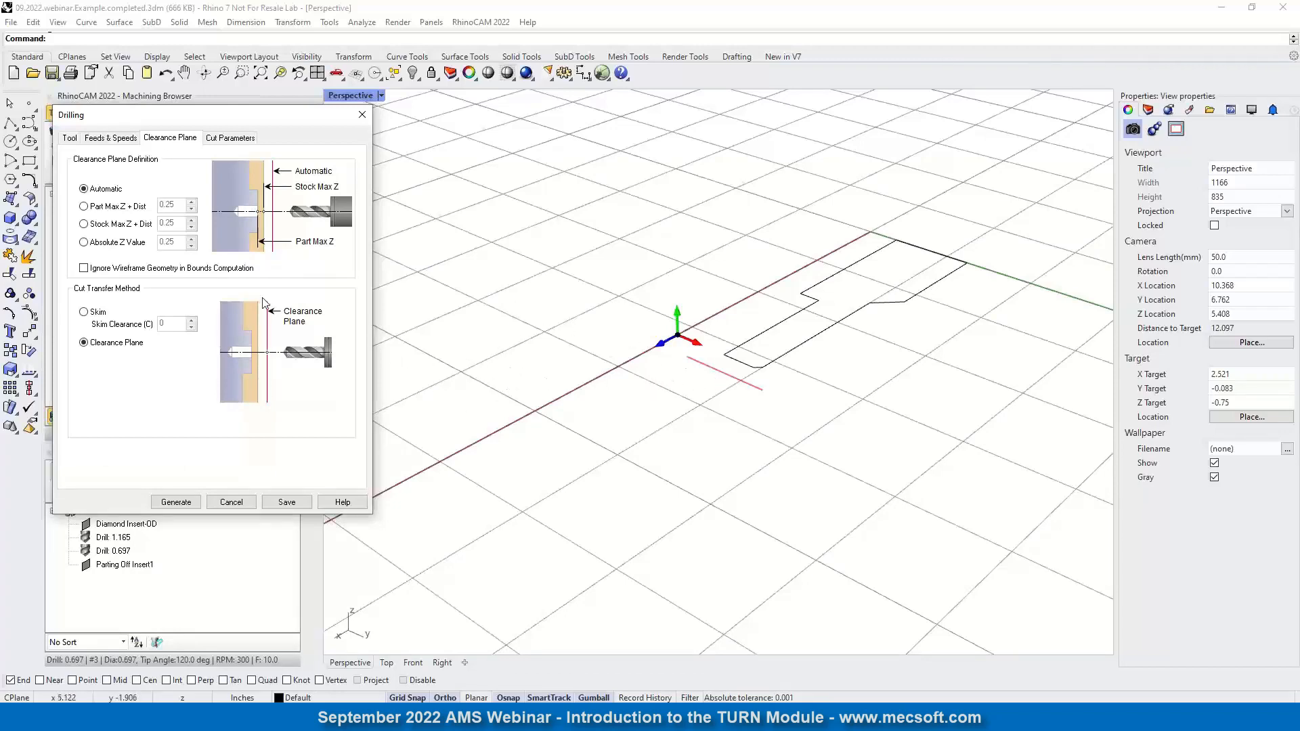
scroll(726, 350, up, 5)
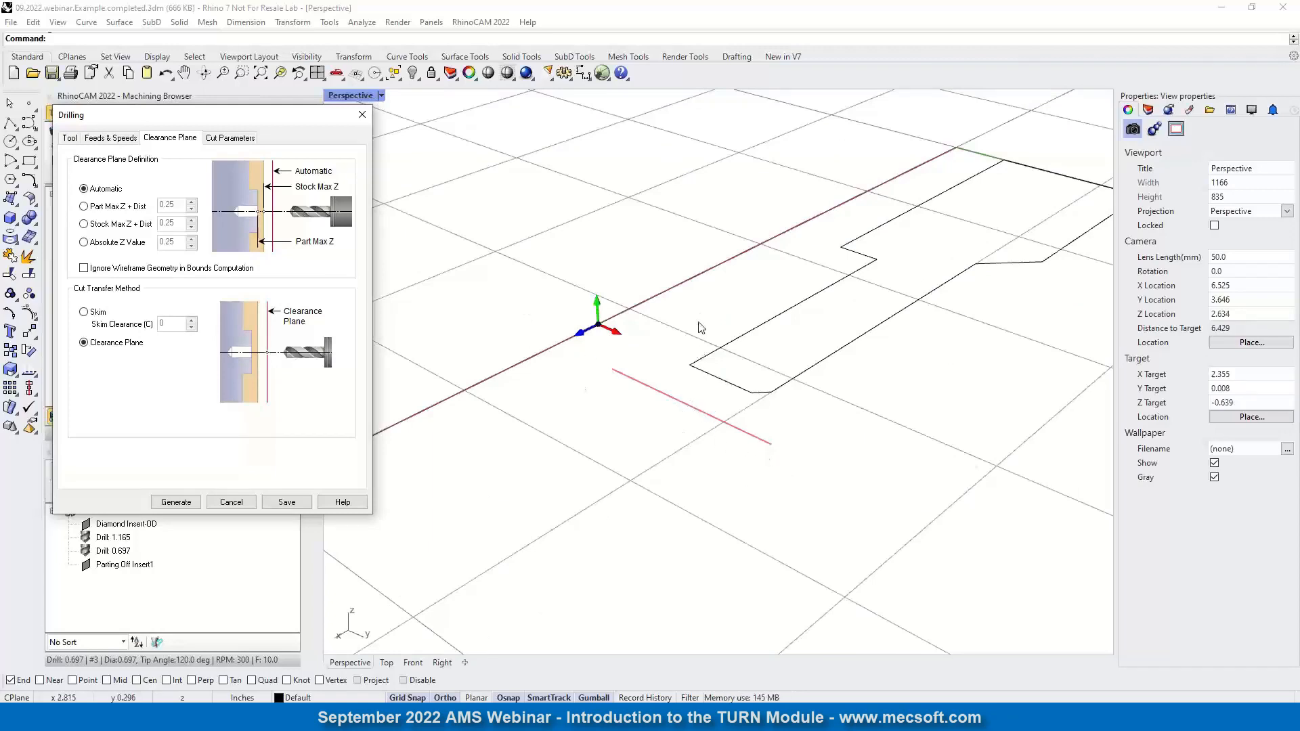
scroll(701, 328, down, 5)
- Set the drill type to Breakchip Drill with a step increment of 0.25
click(231, 139)
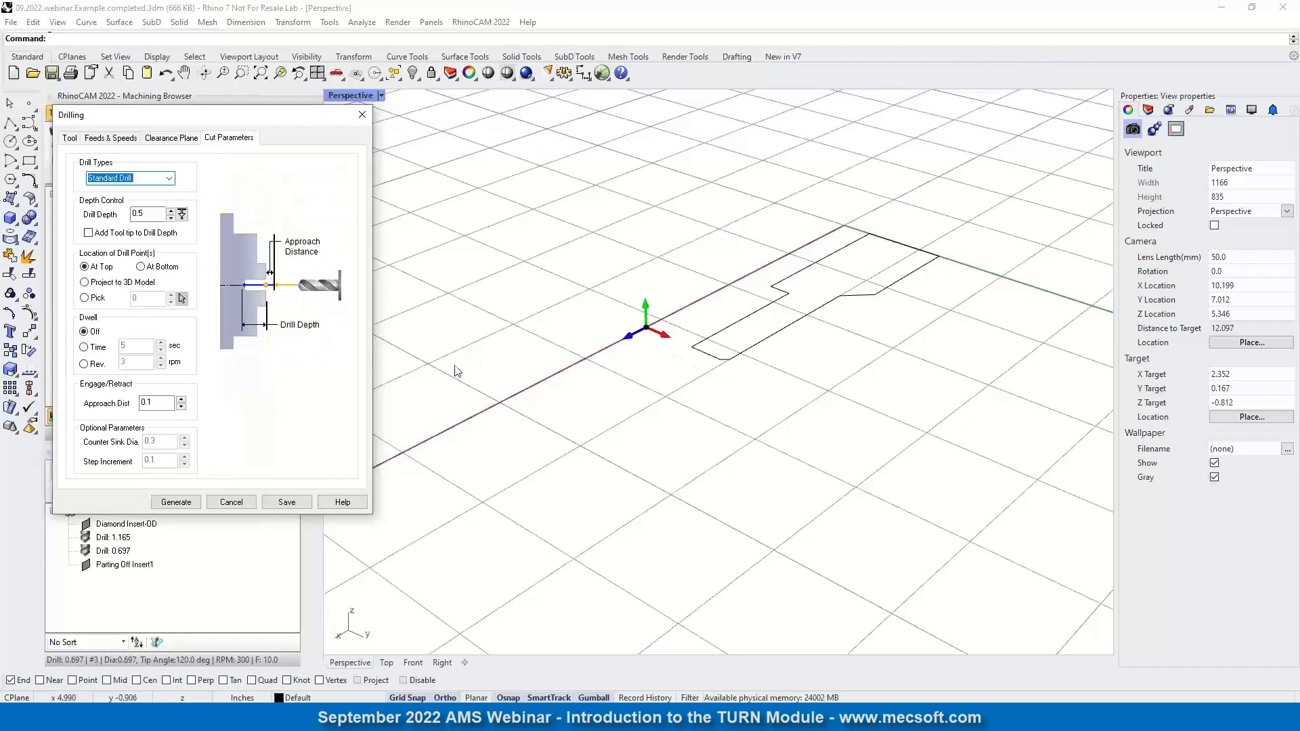
click(160, 177)
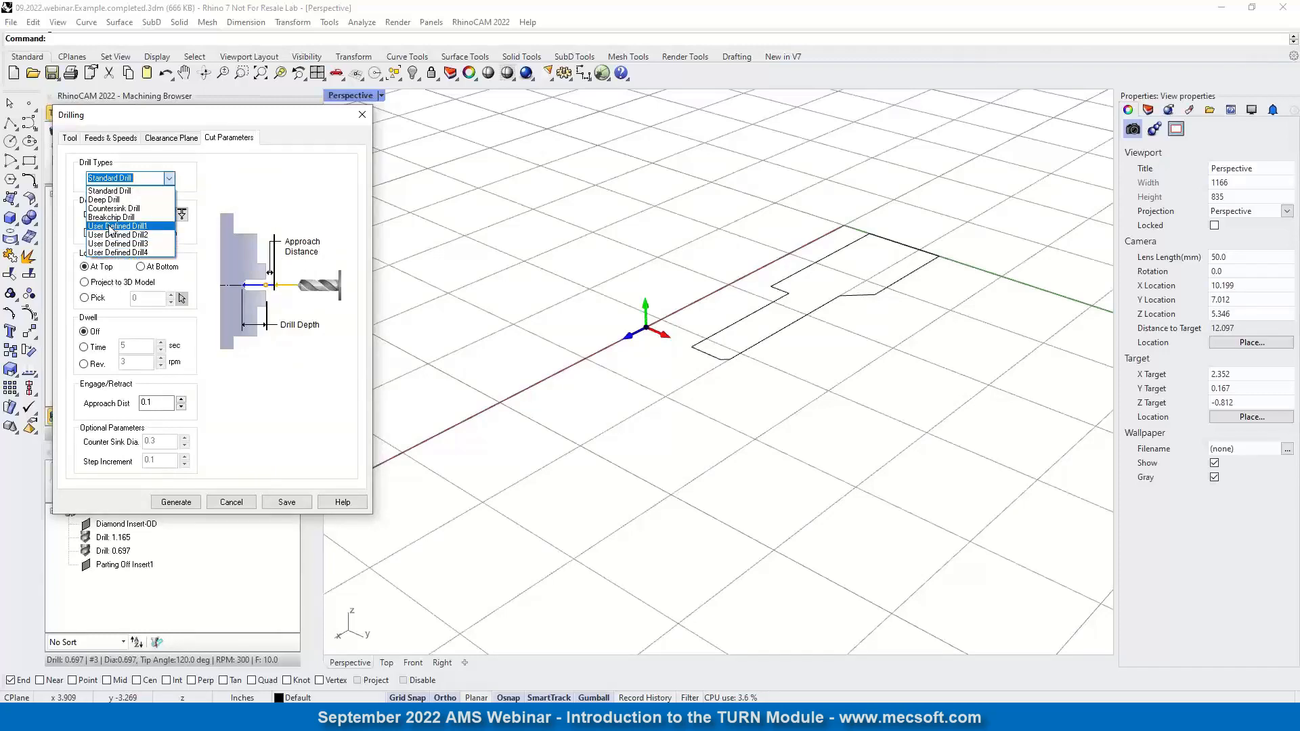
click(112, 217)
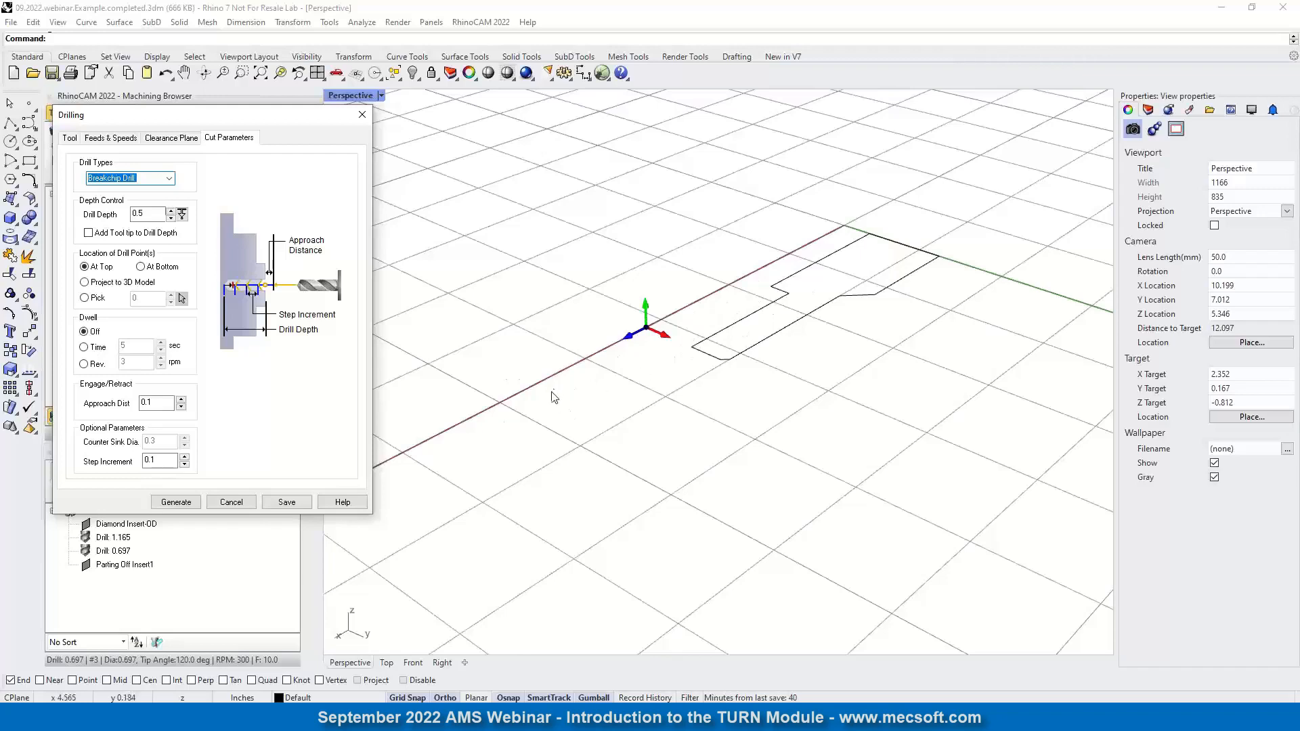
click(162, 457)
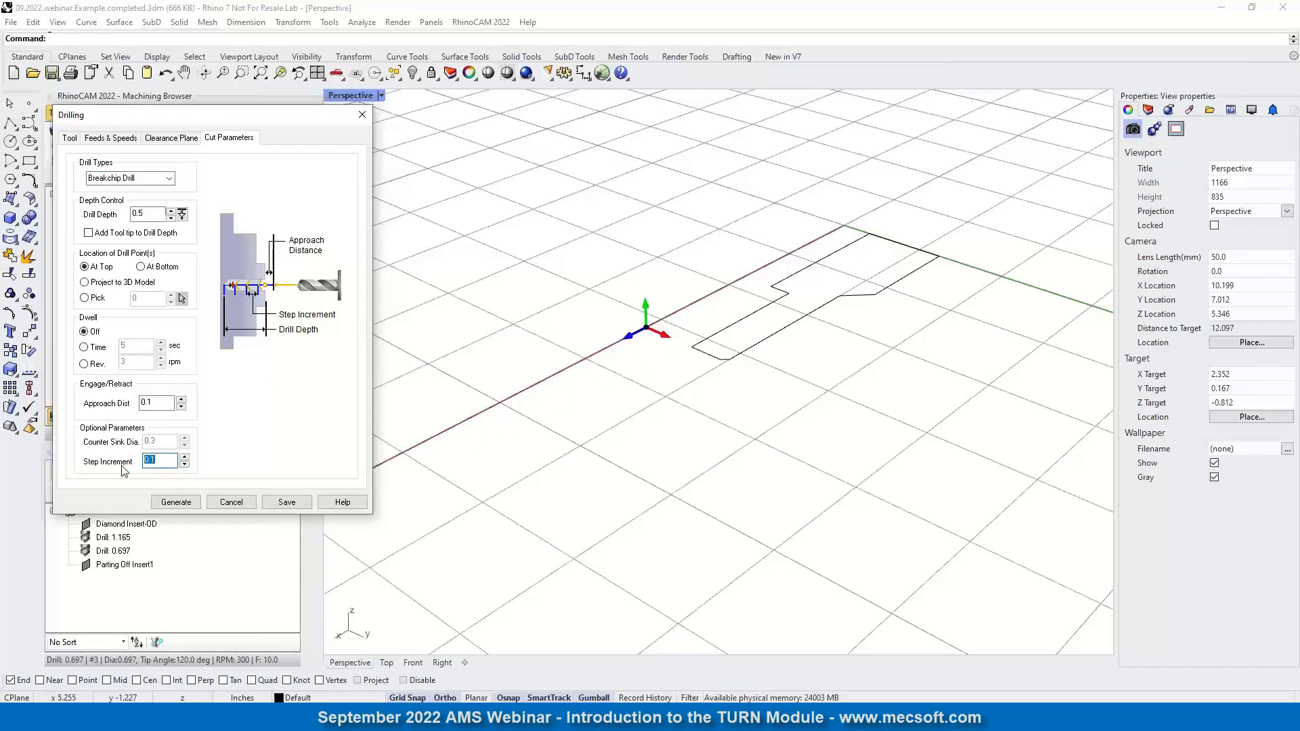
text(0.25)
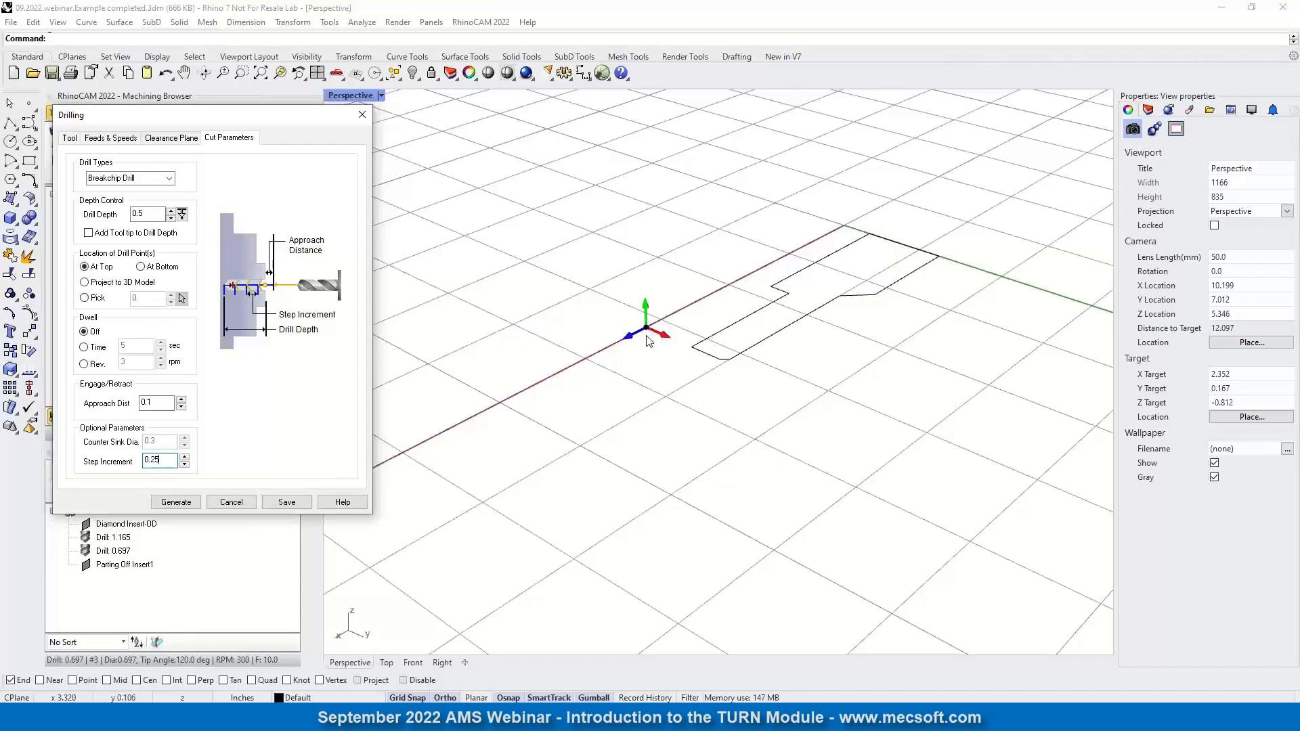
- Set the drill depth to 3.2075 by picking two points at the opposite ends of the turning profile
mouse_move(669, 418)
right_down()
mouse_move(731, 285)
mouse_move(763, 160)
mouse_move(738, 271)
mouse_move(656, 428)
right_up()
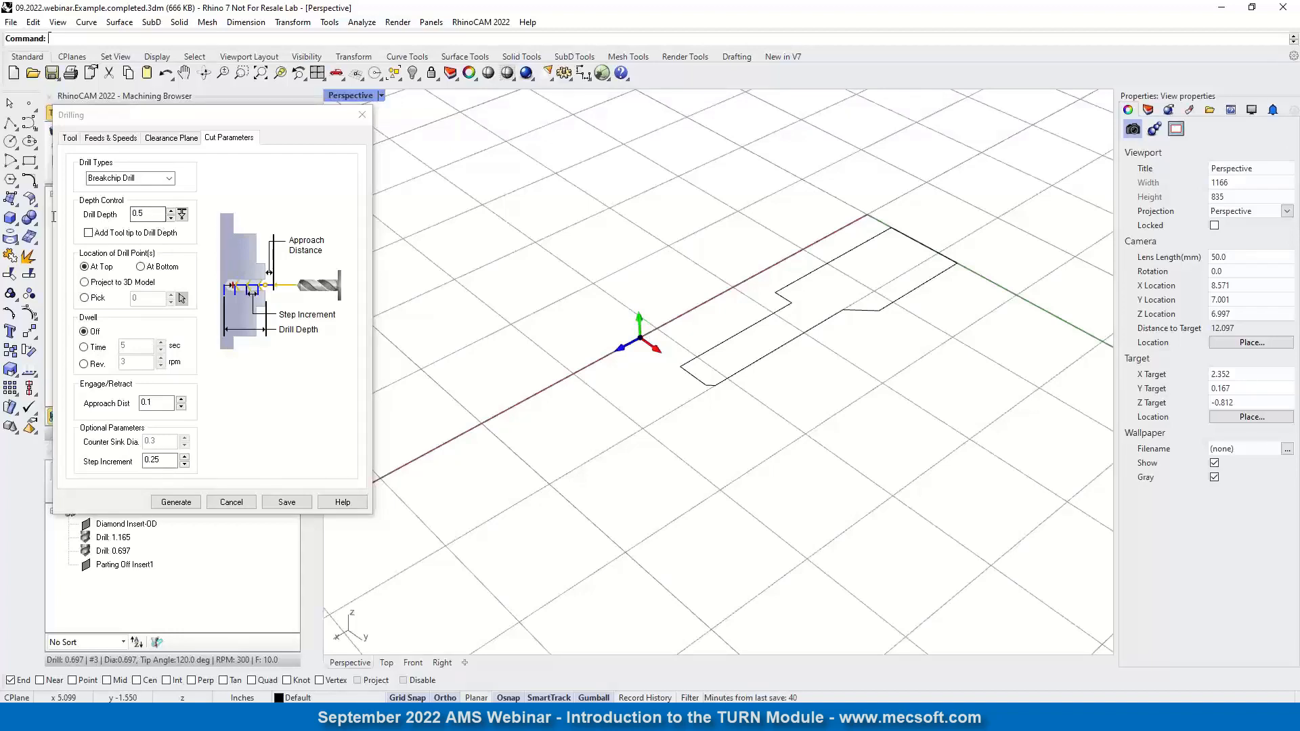
click(181, 214)
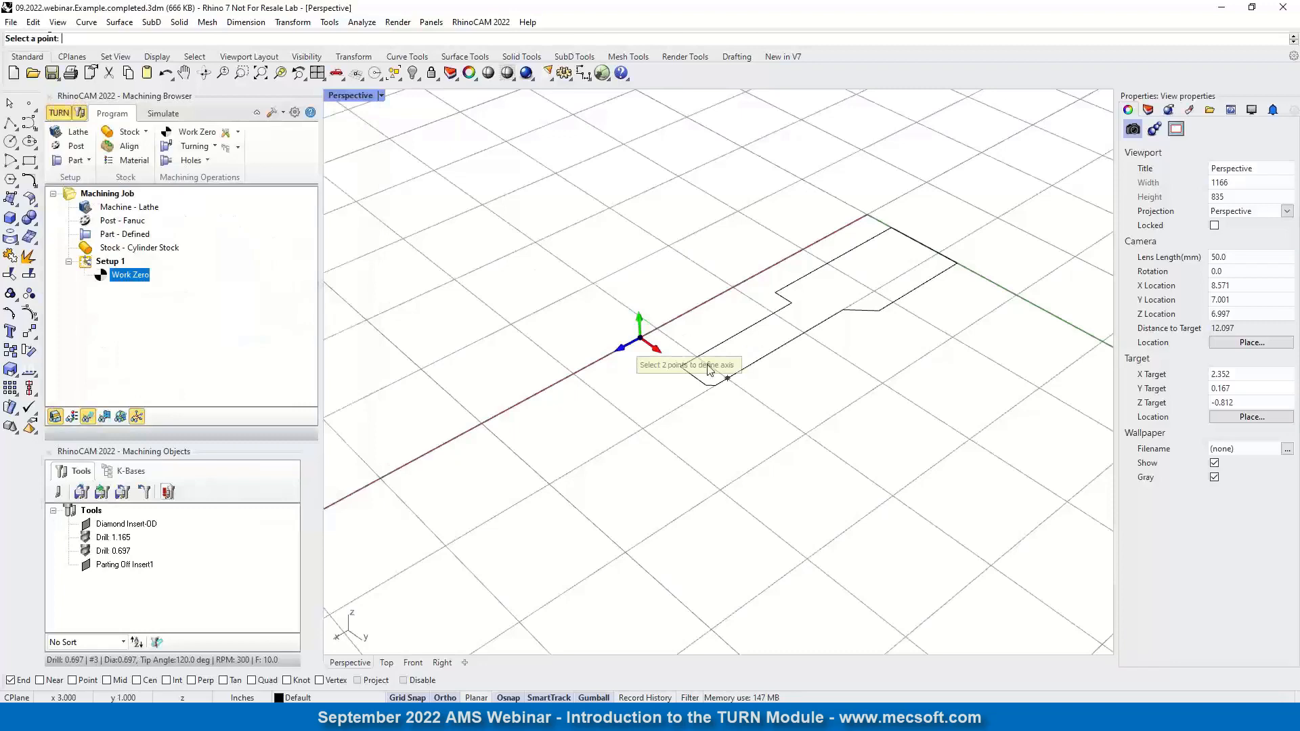
scroll(678, 379, up, 5)
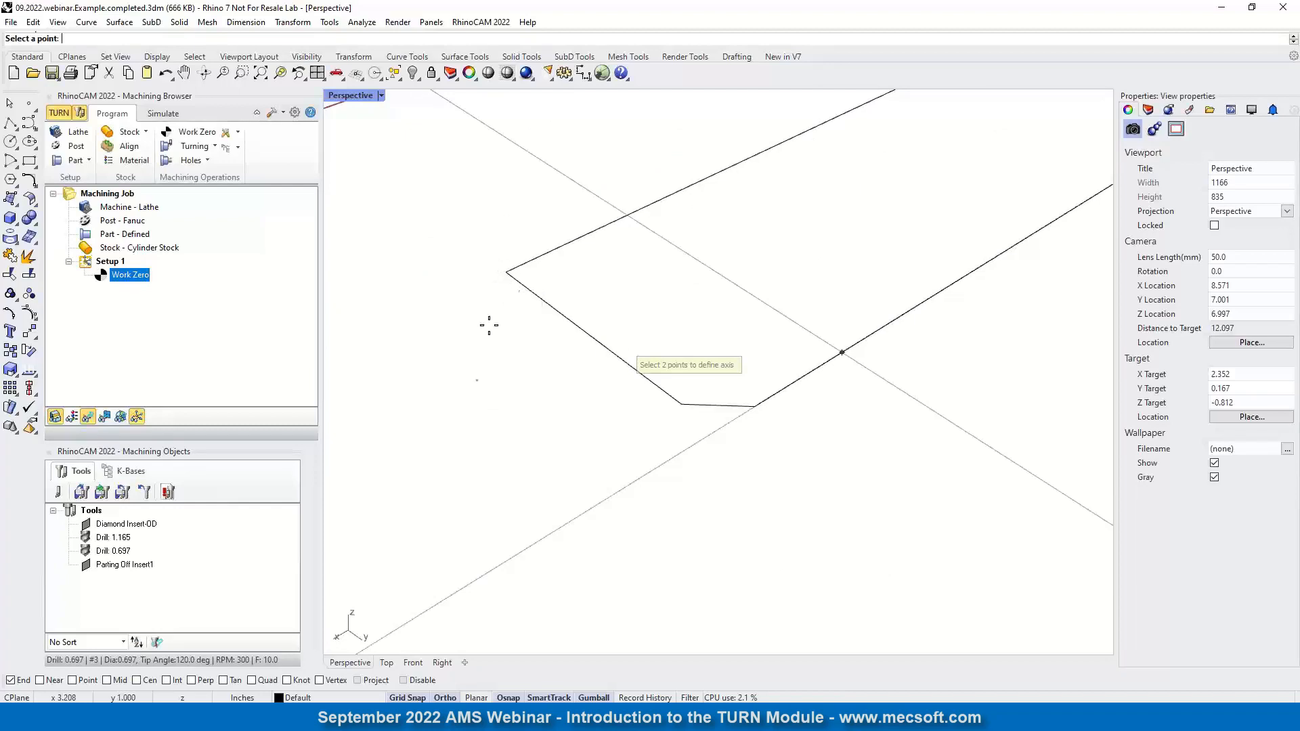
scroll(525, 399, down, 5)
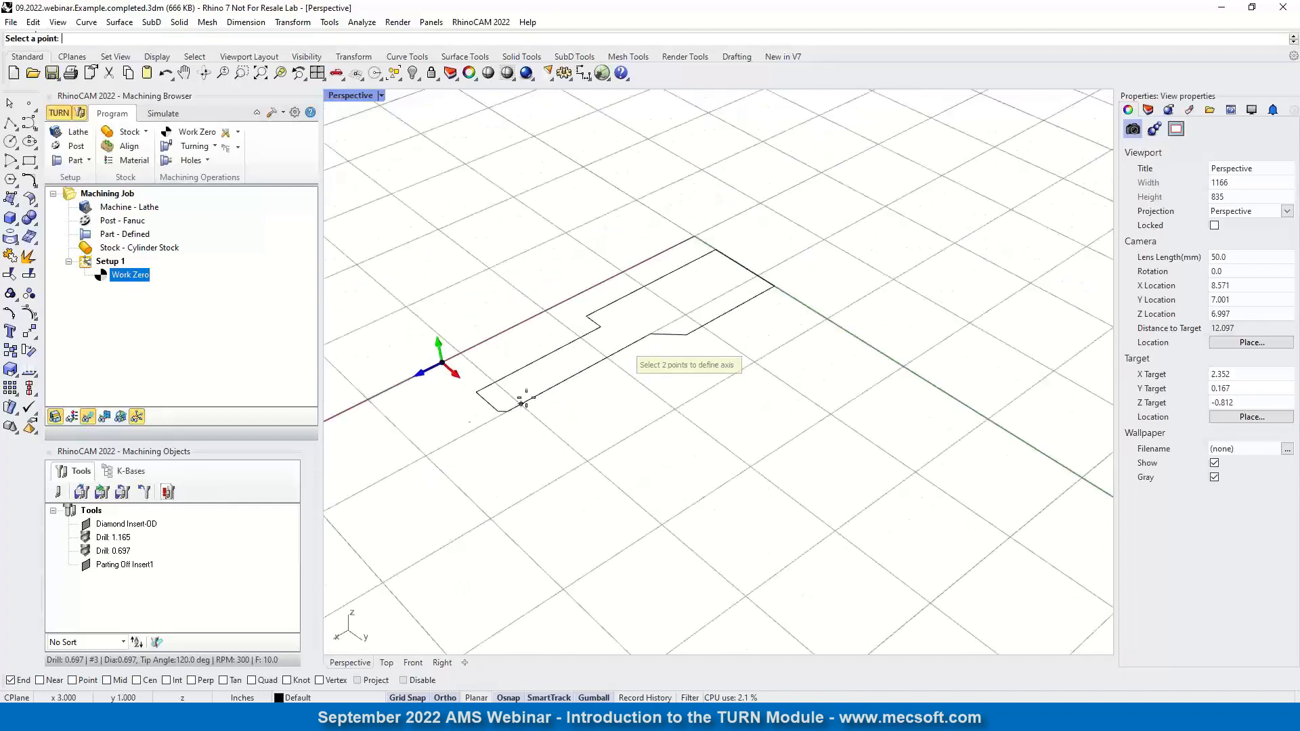
click(716, 250)
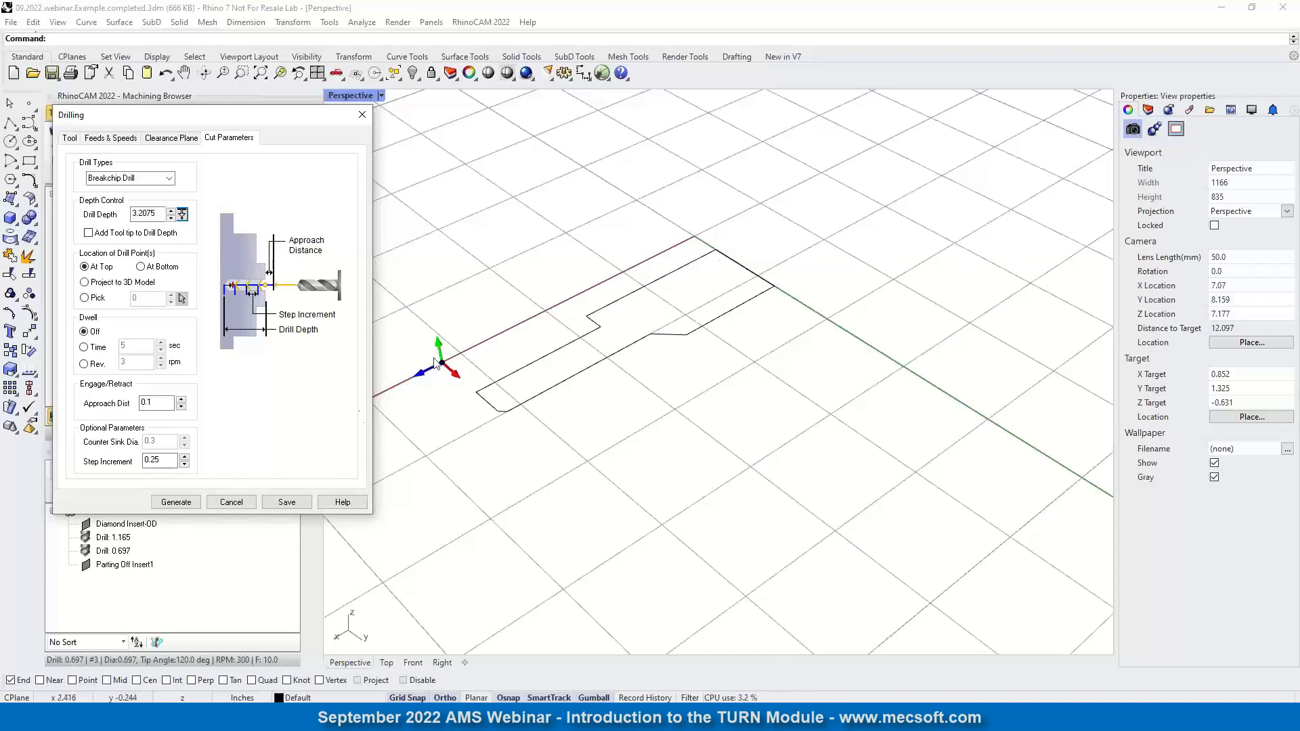
- Add the tool tip to the drill depth and generate the Breakchip Drill toolpath
click(88, 233)
click(176, 502)
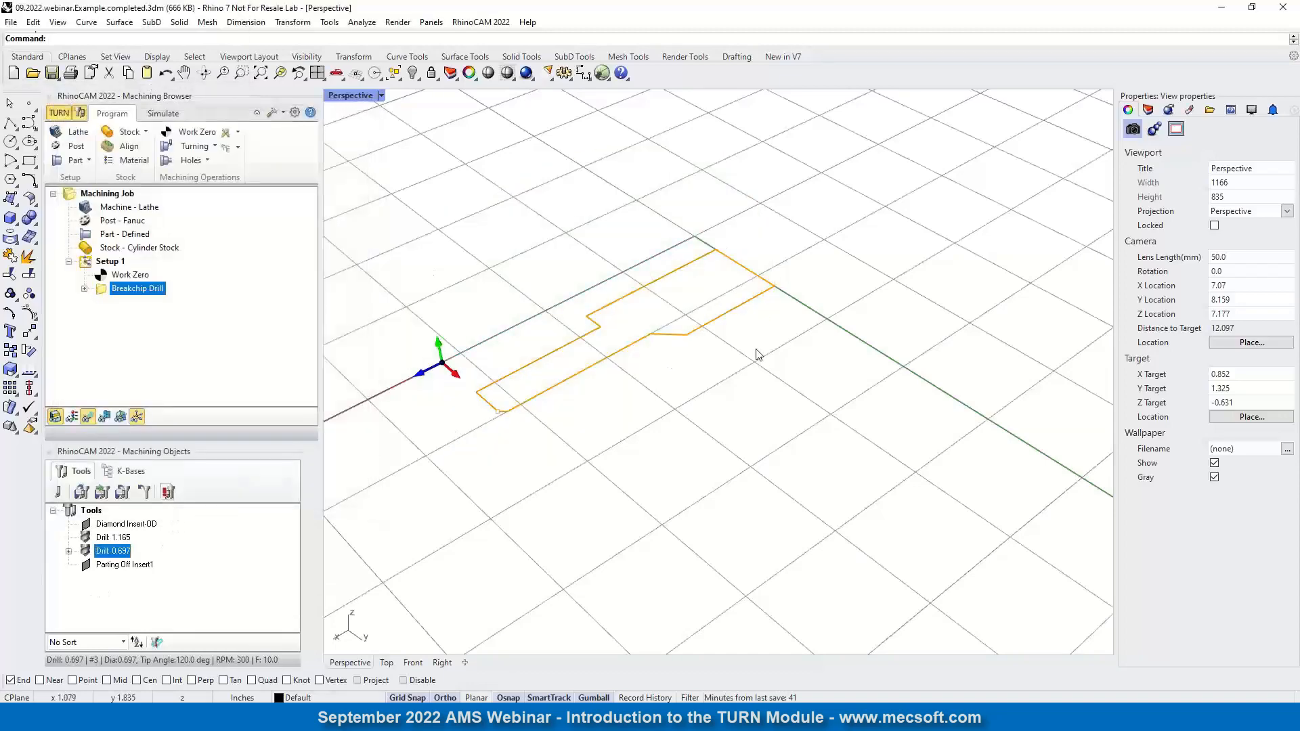
scroll(764, 366, down, 3)
scroll(719, 345, up, 3)
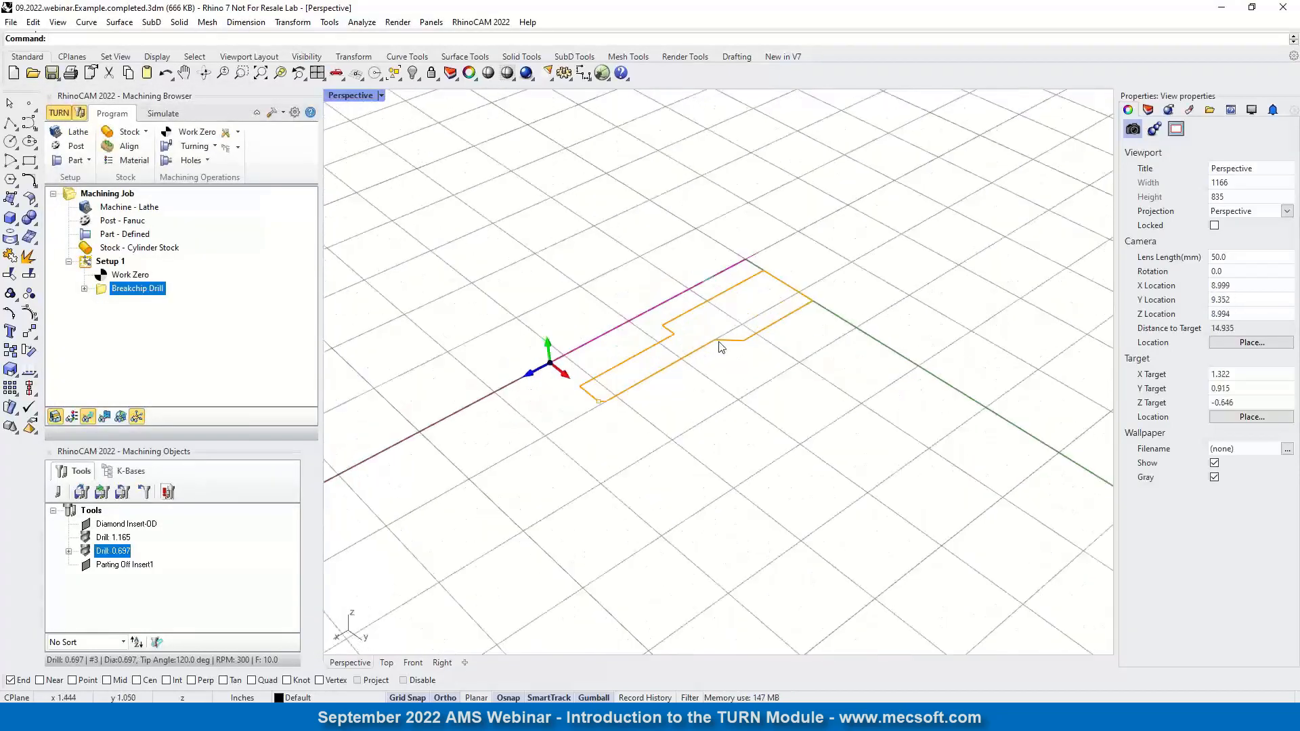
- Set the toolpath display thickness to 3 in the preferences and inspect the drilling toolpath
click(295, 113)
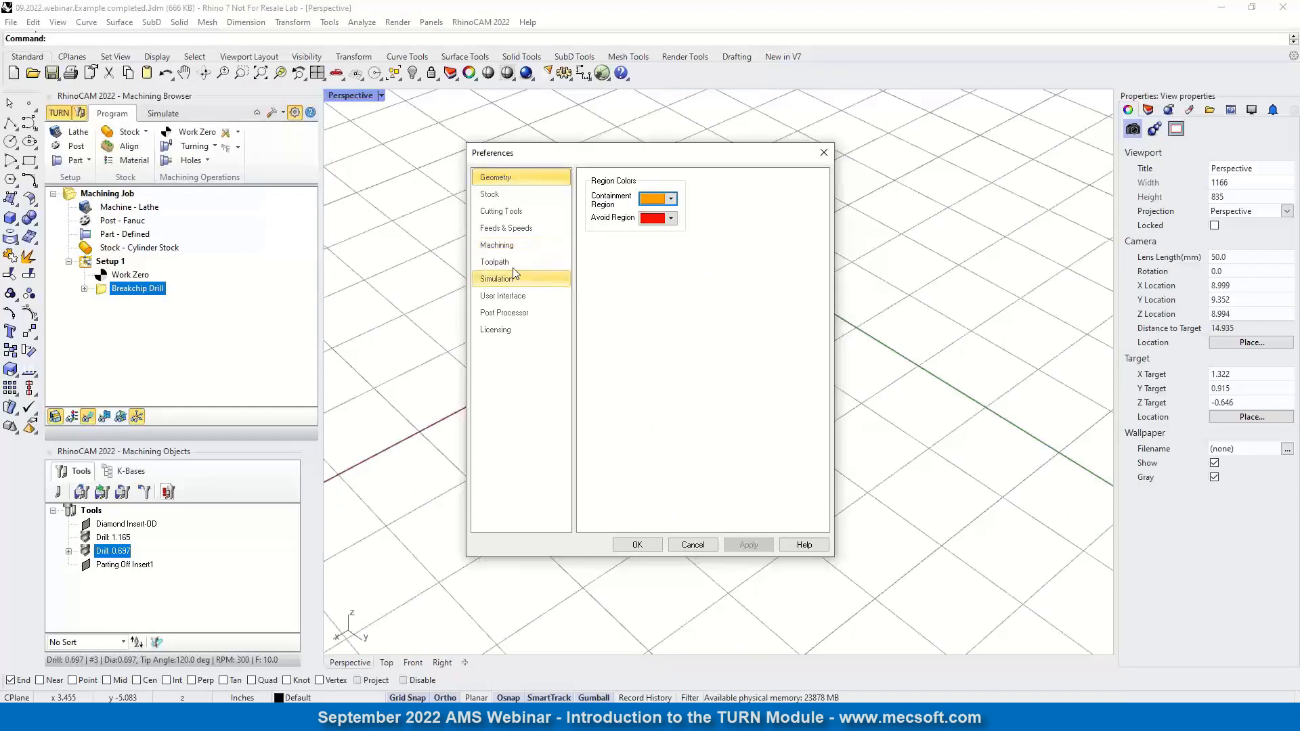
click(515, 264)
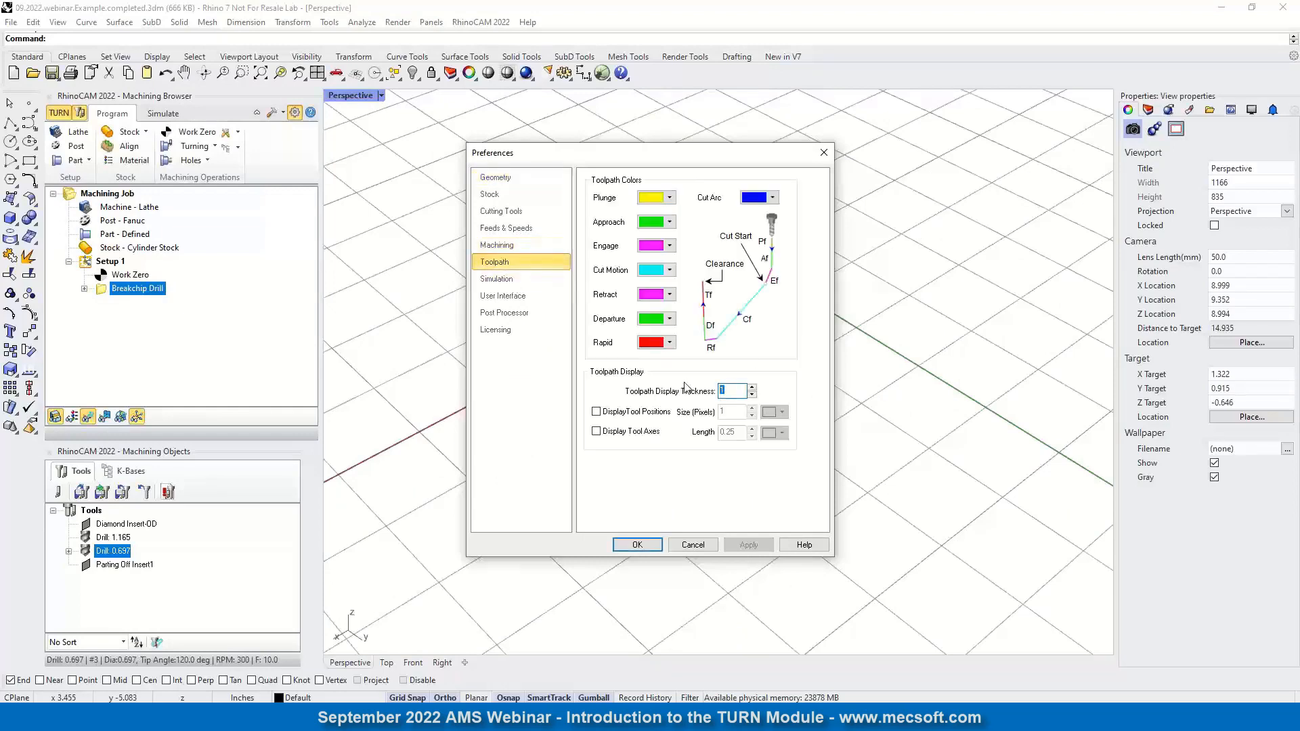
text(3)
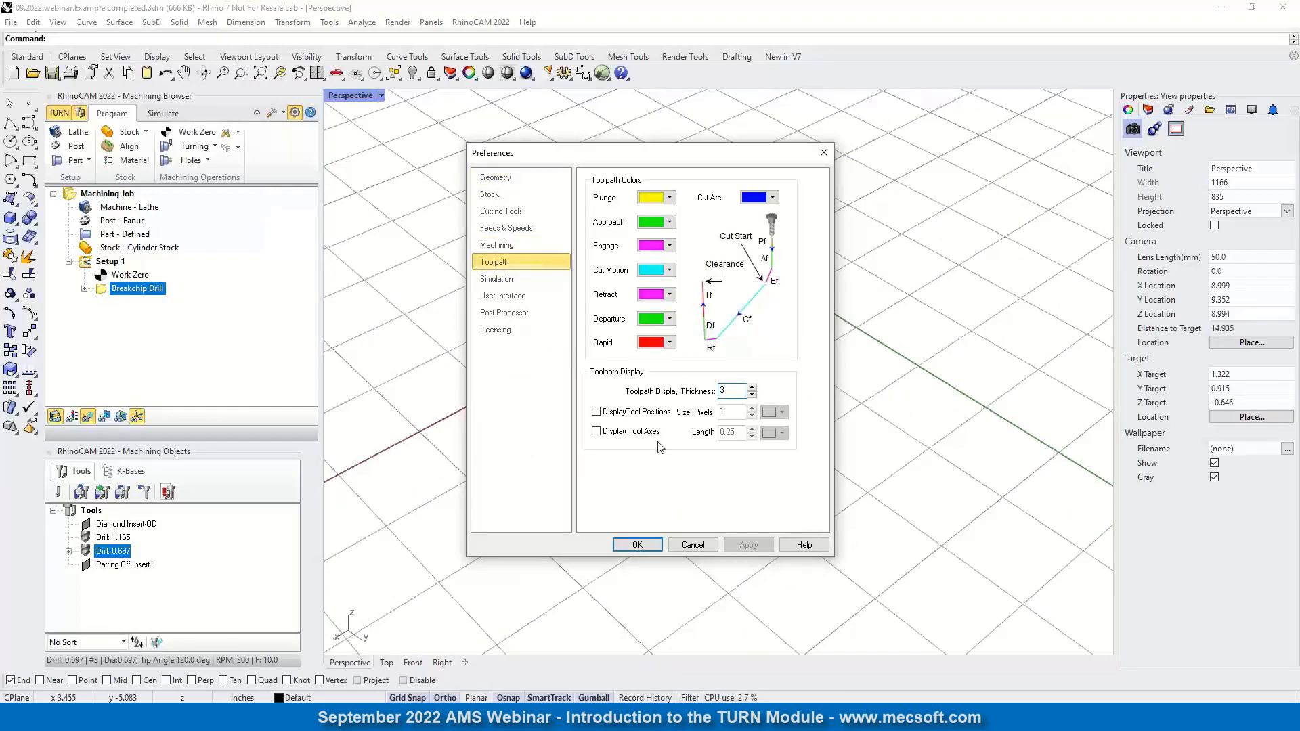
click(637, 545)
scroll(644, 315, up, 3)
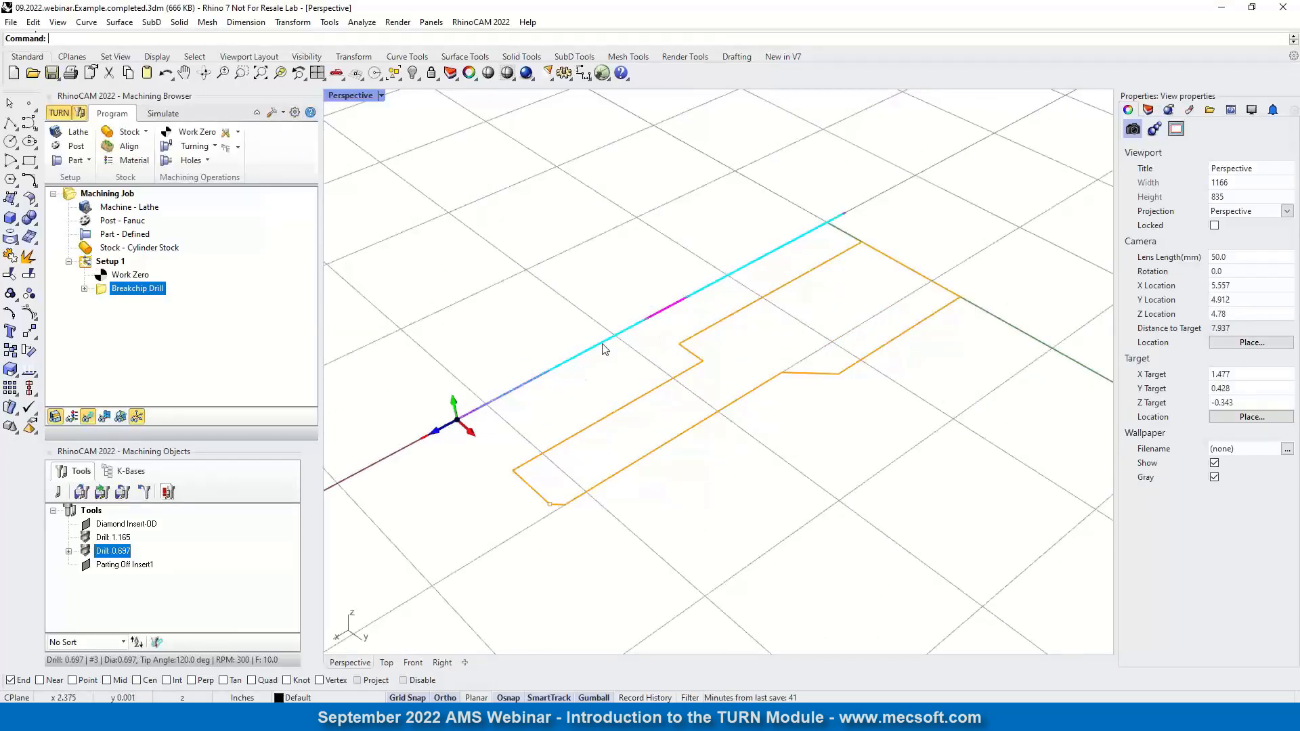
scroll(768, 307, down, 5)
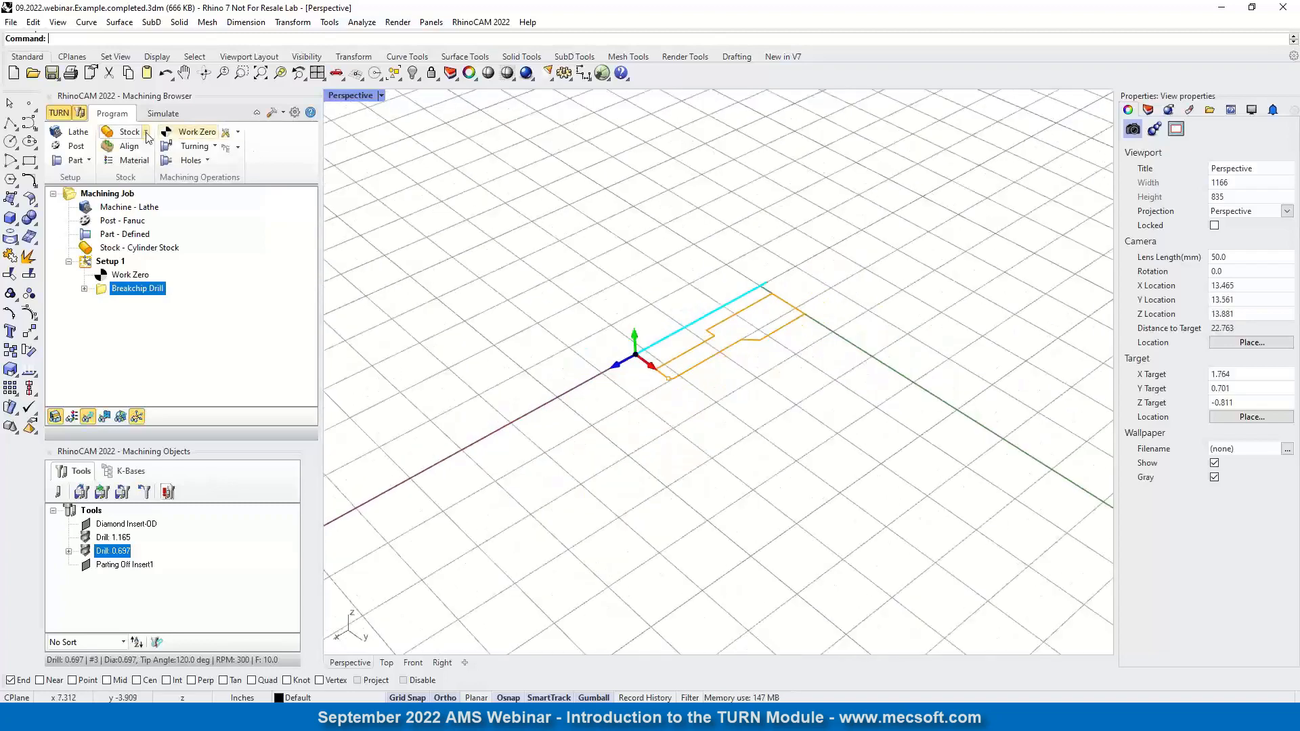
- Set the simulation accuracy to Fine and choose the 3 Quarter simulation display mode
click(163, 113)
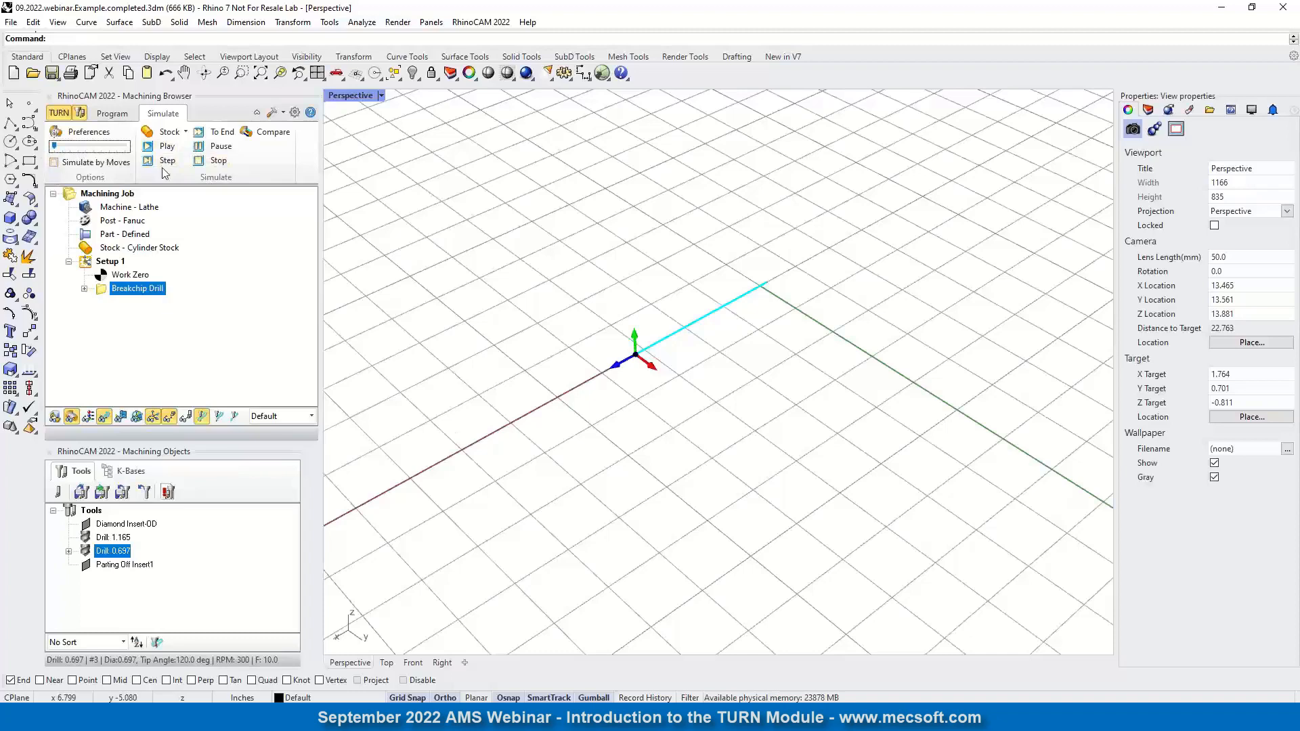
click(85, 131)
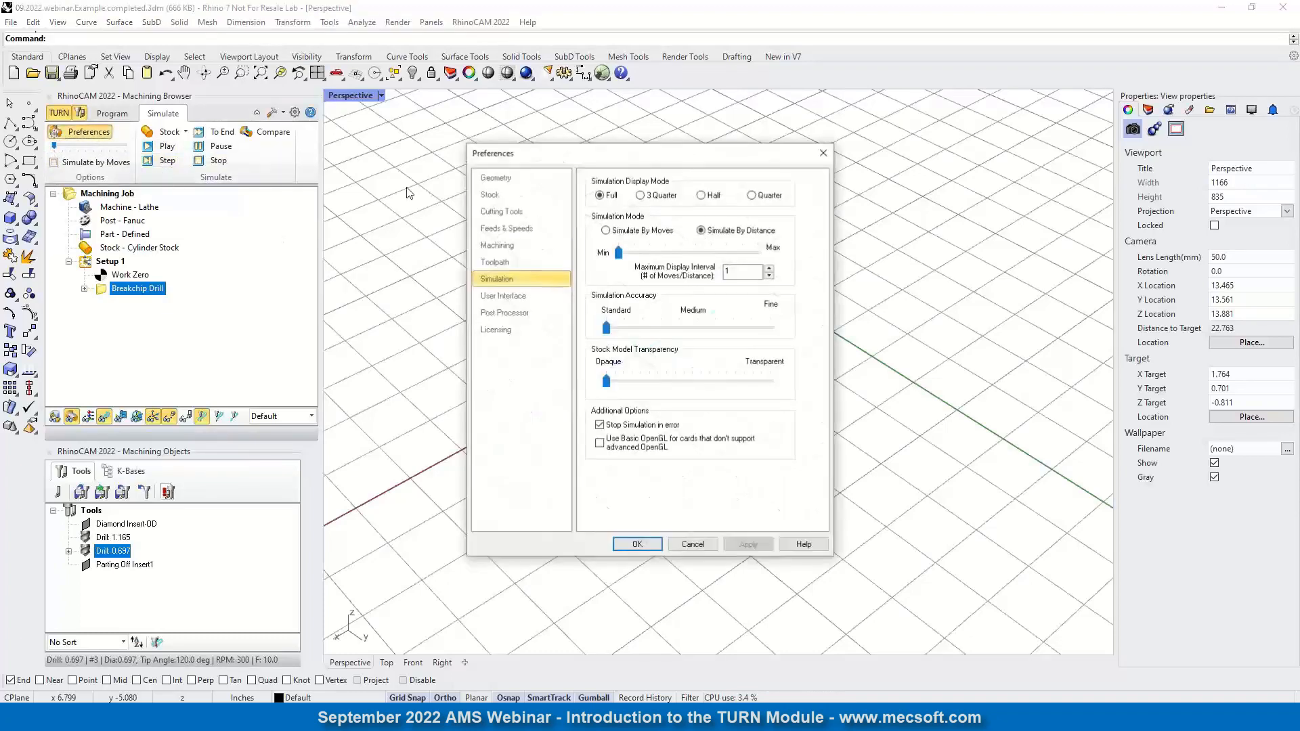
click(640, 195)
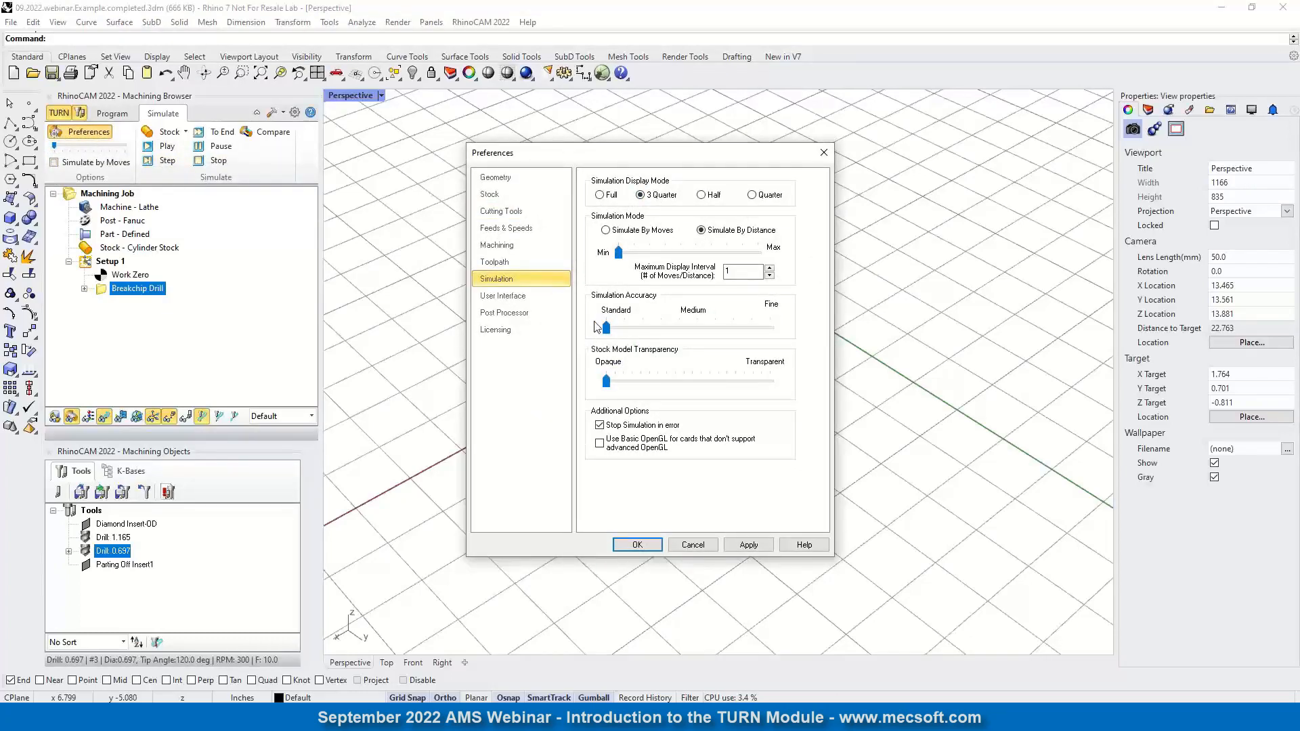
drag(607, 332, 780, 338)
click(660, 544)
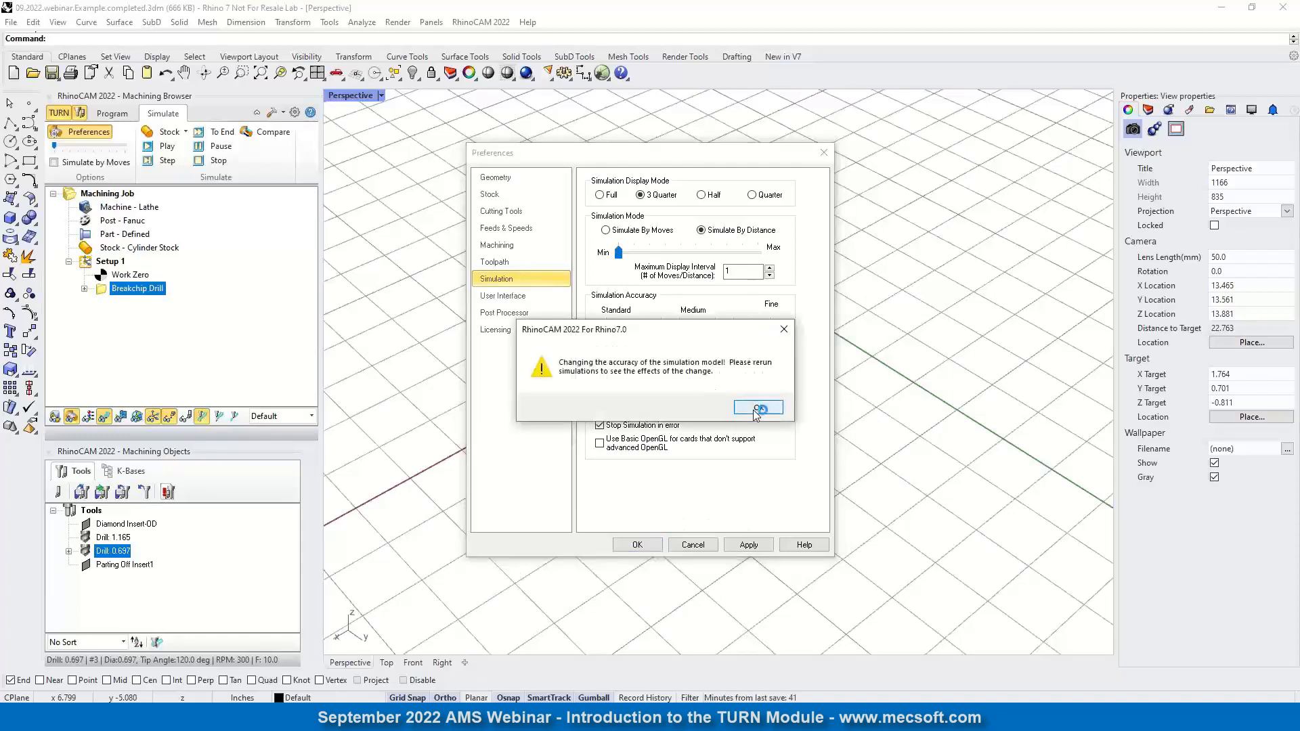
click(757, 407)
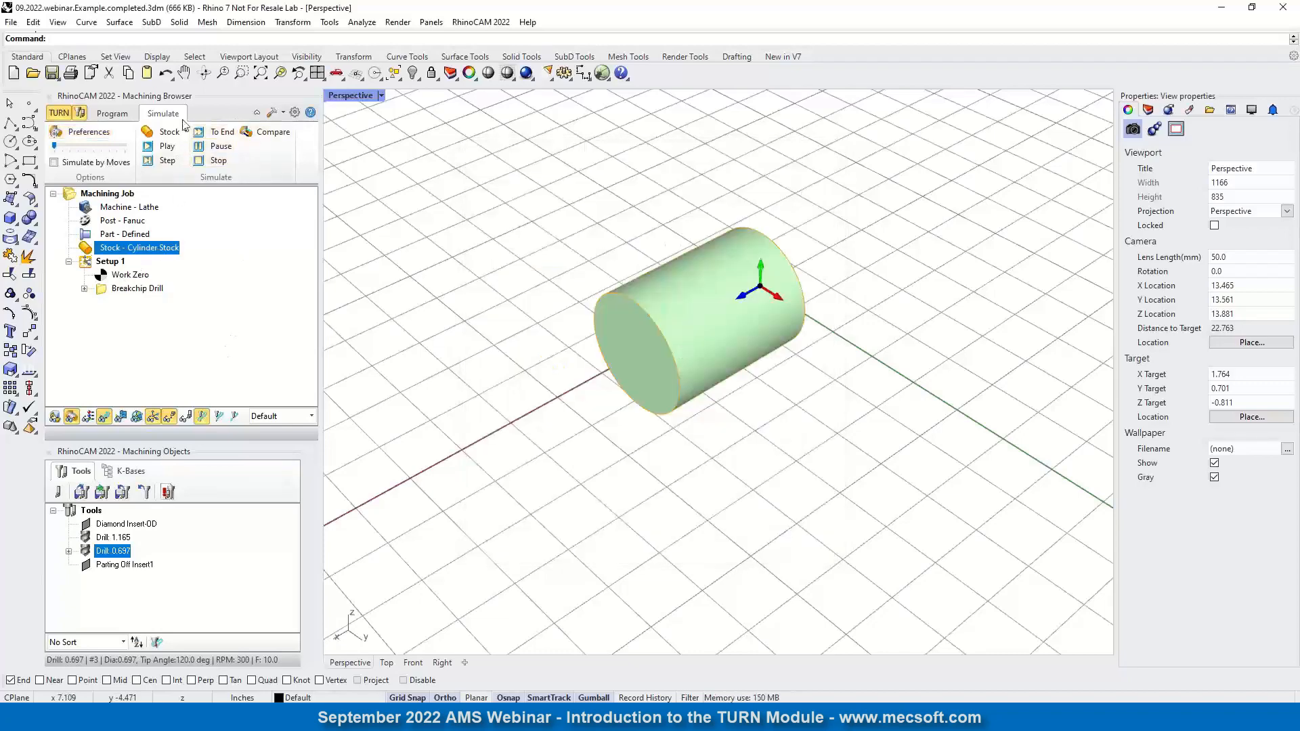
- Reapply the 3 Quarter display mode to show the cylinder stock in section
click(84, 131)
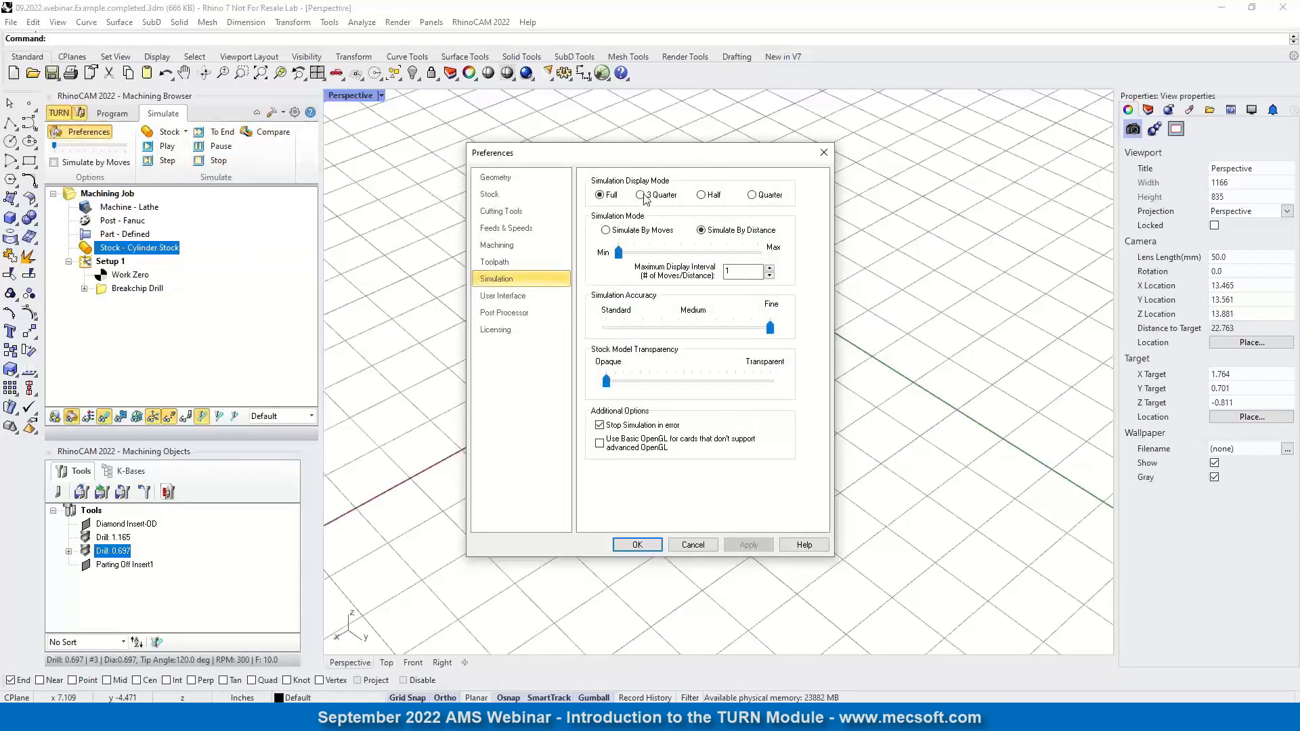
click(640, 195)
click(637, 545)
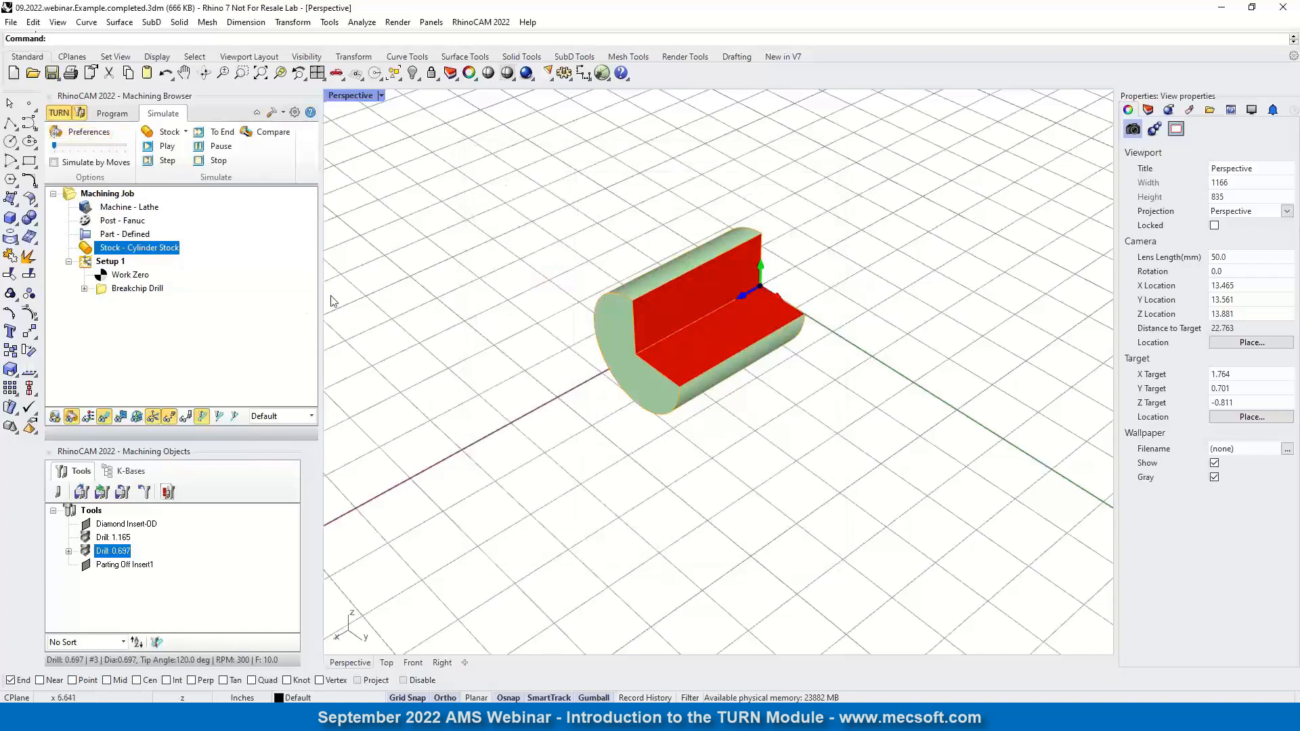
scroll(697, 312, up, 4)
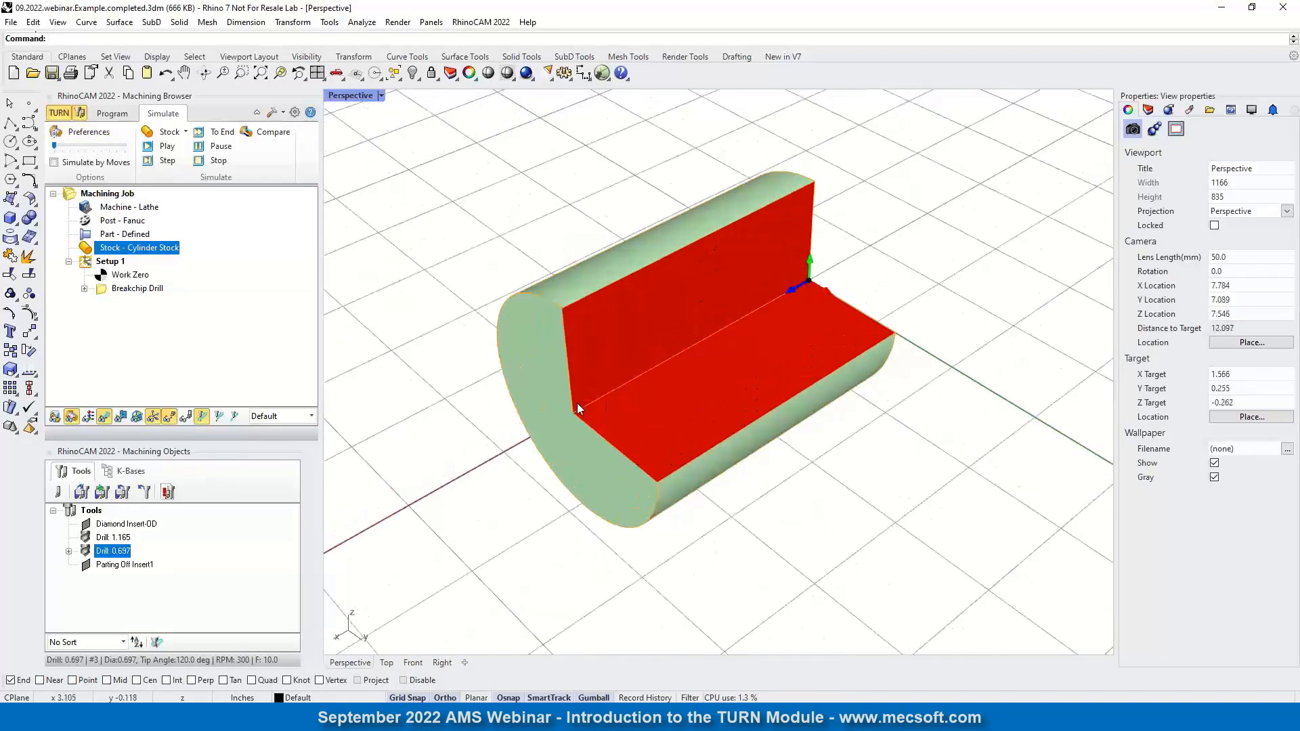
- Simulate the Breakchip Drill operation on the cylinder stock and inspect the drilled hole in section
right_drag(578, 408, 697, 307)
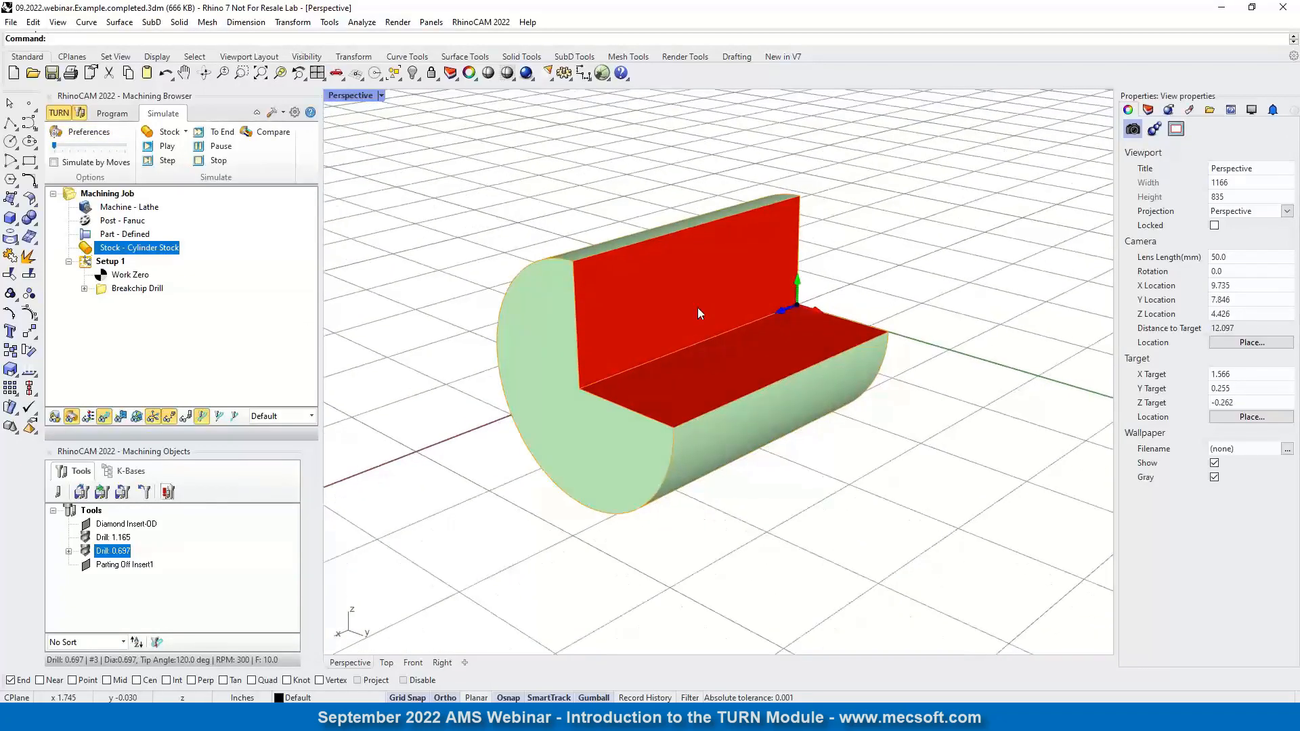
click(105, 289)
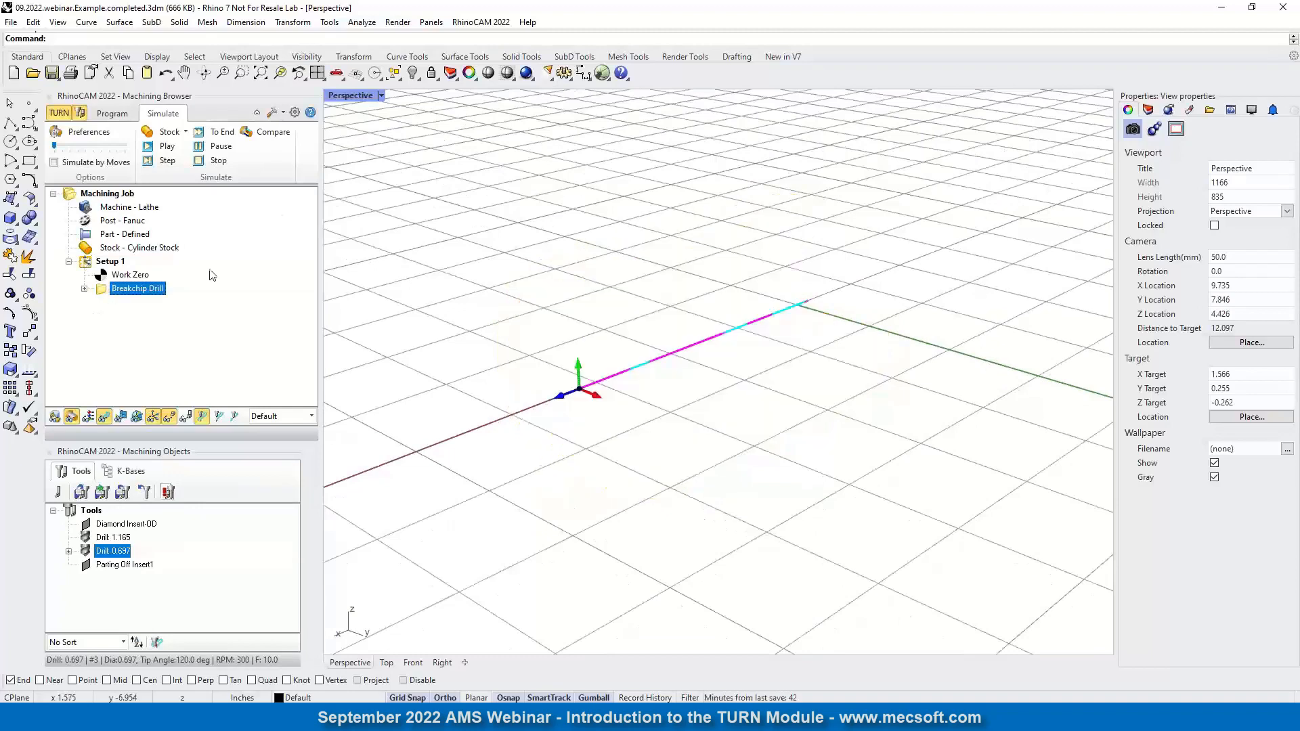
click(166, 147)
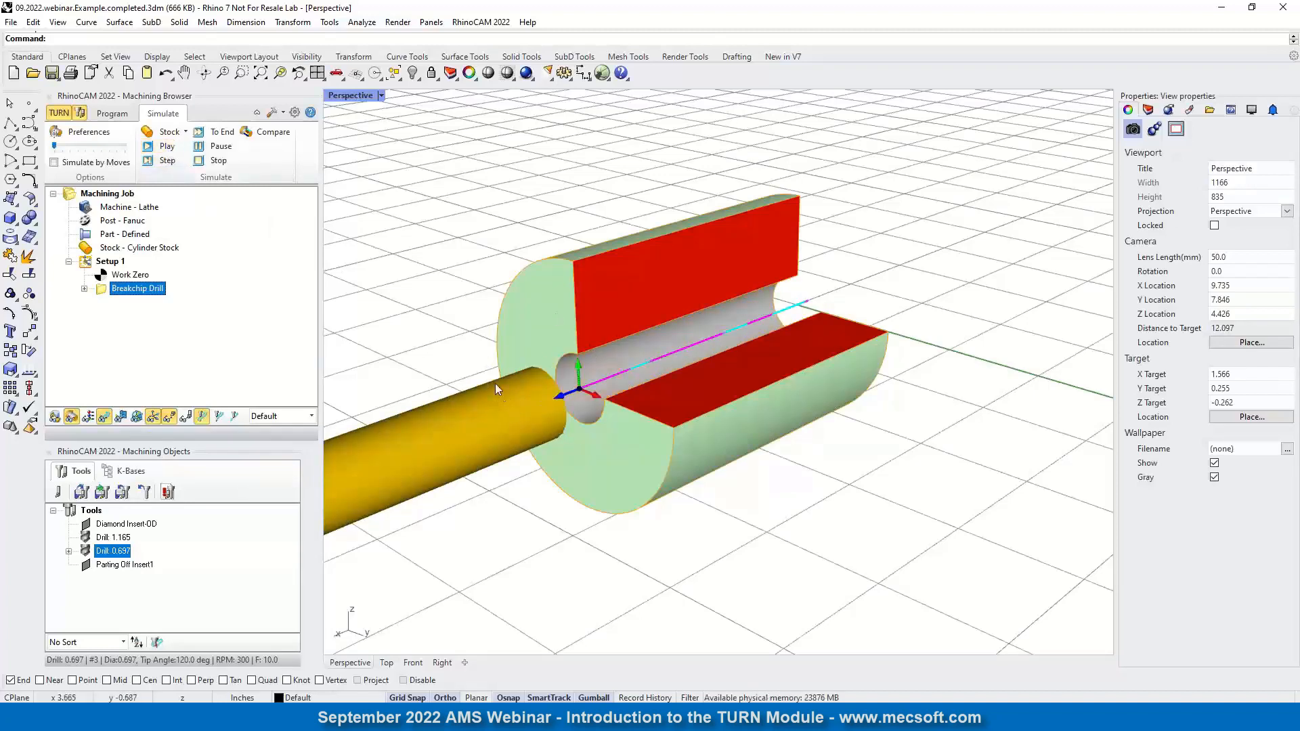
scroll(771, 283, up, 10)
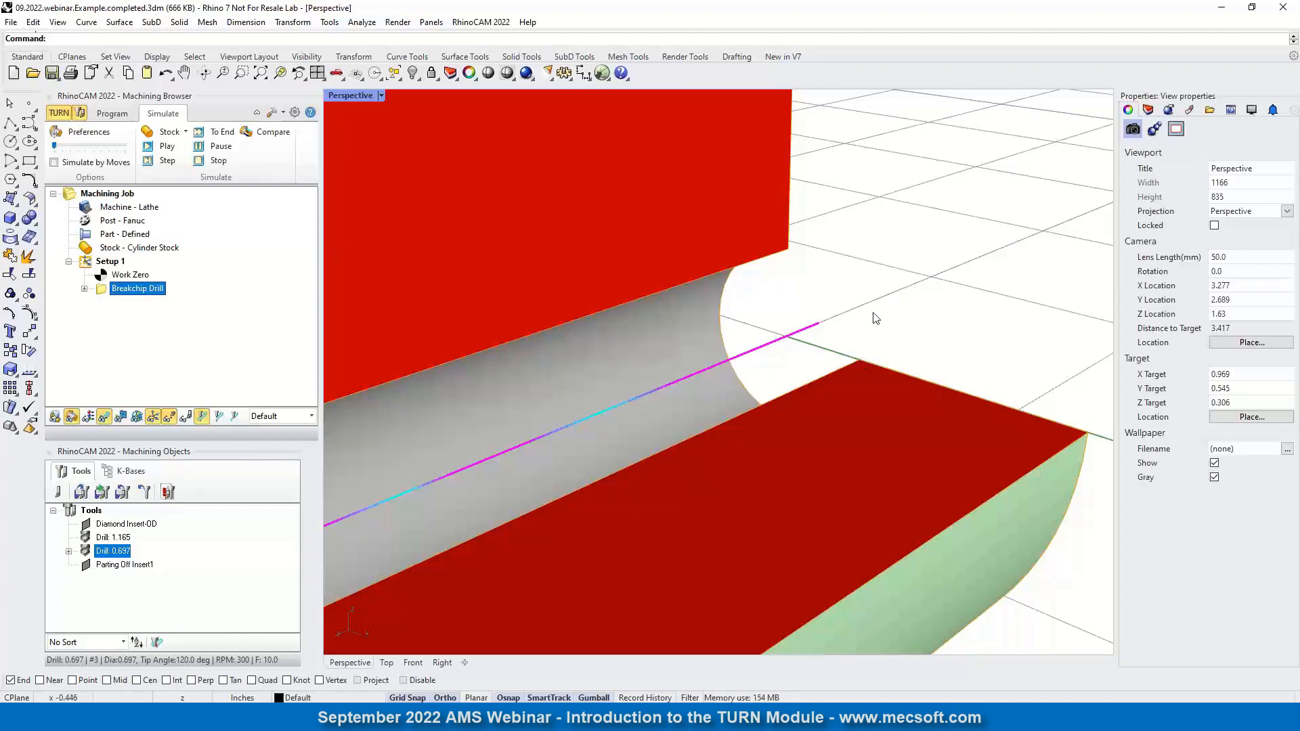
scroll(799, 298, down, 5)
scroll(799, 304, down, 5)
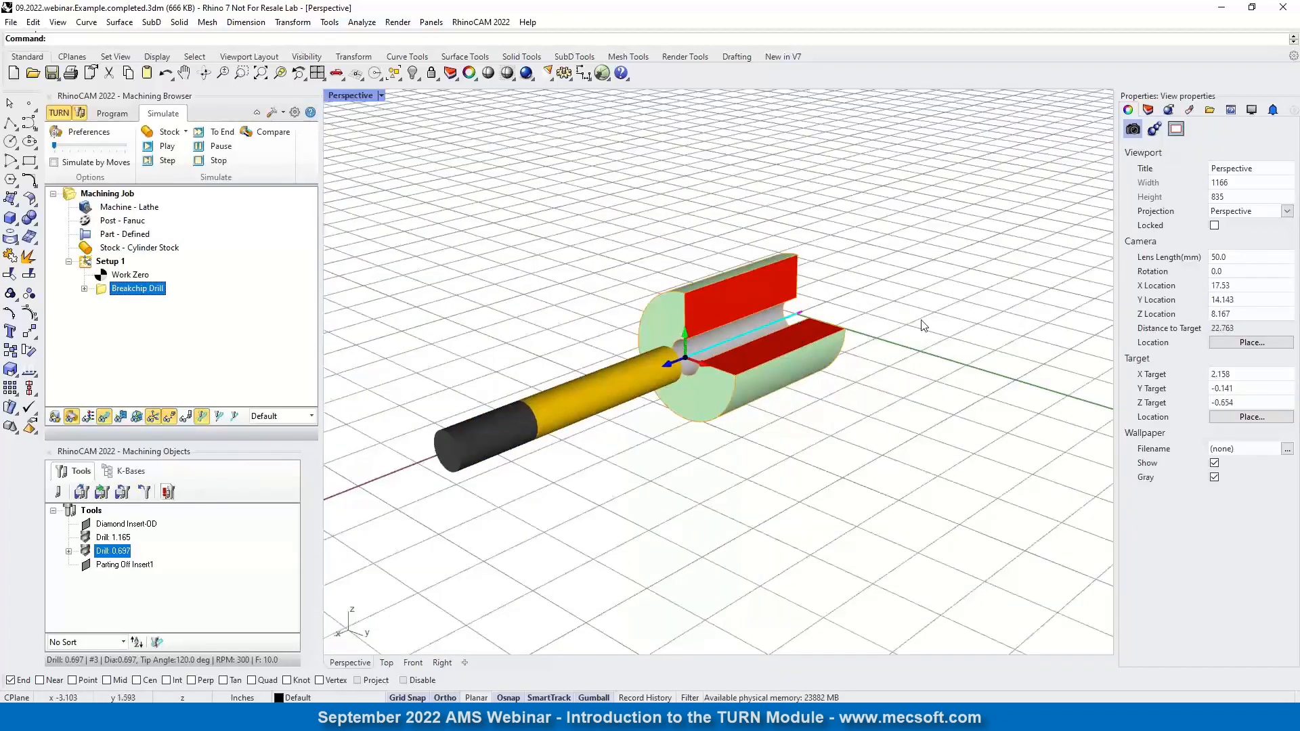
right_drag(914, 321, 805, 318)
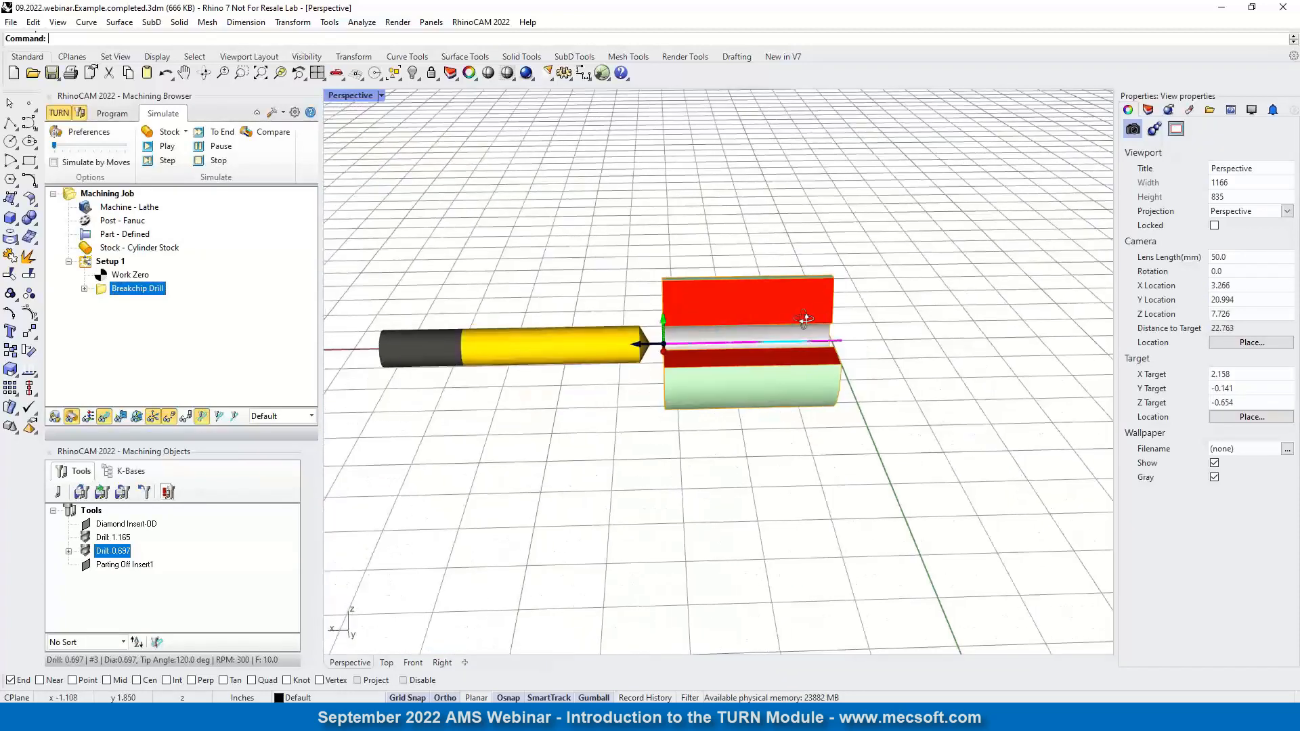
- Show the sectioned stock in the Back view and replay the Breakchip Drill simulation
click(336, 72)
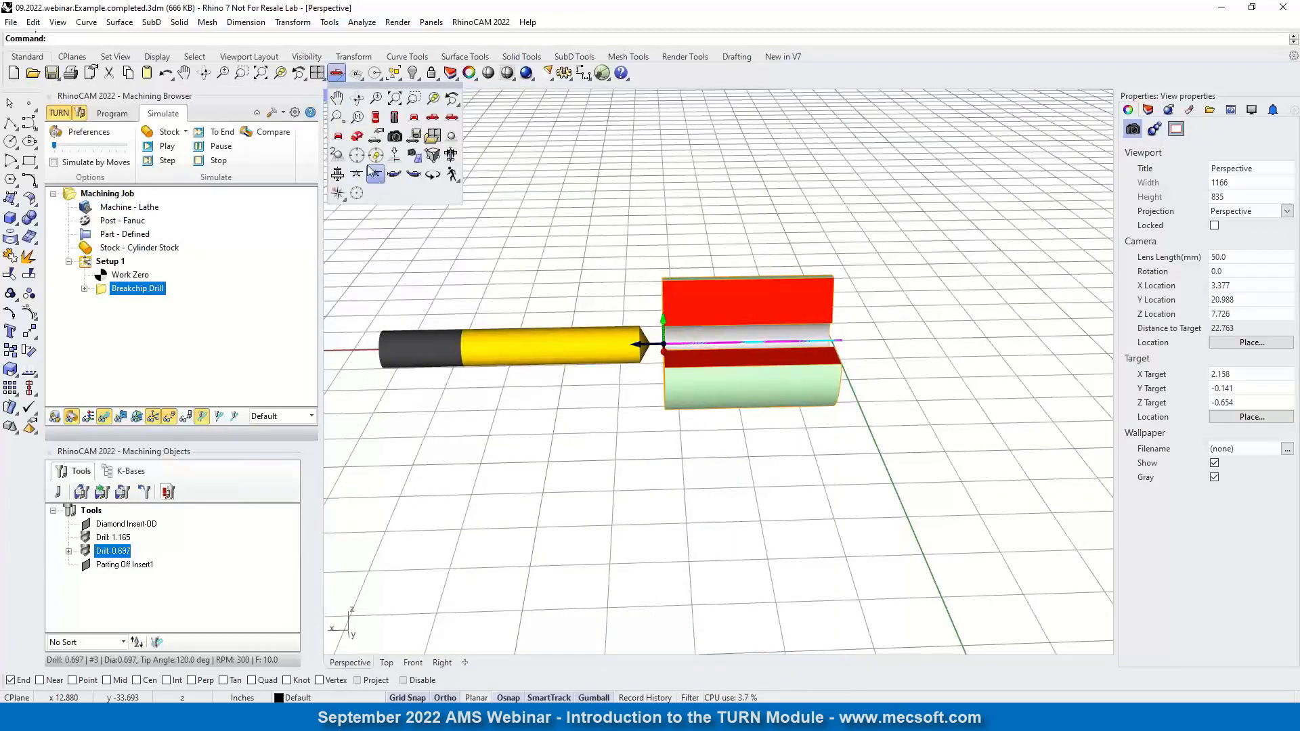
click(413, 117)
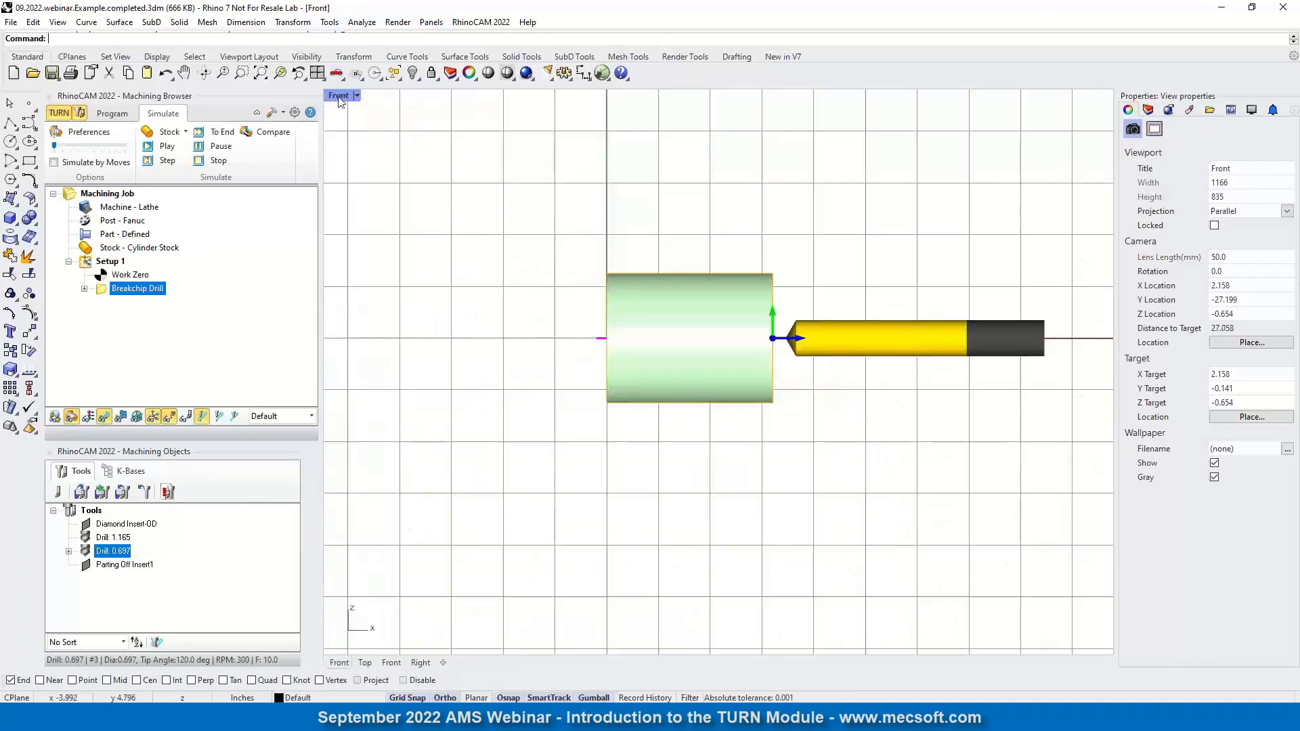
click(336, 73)
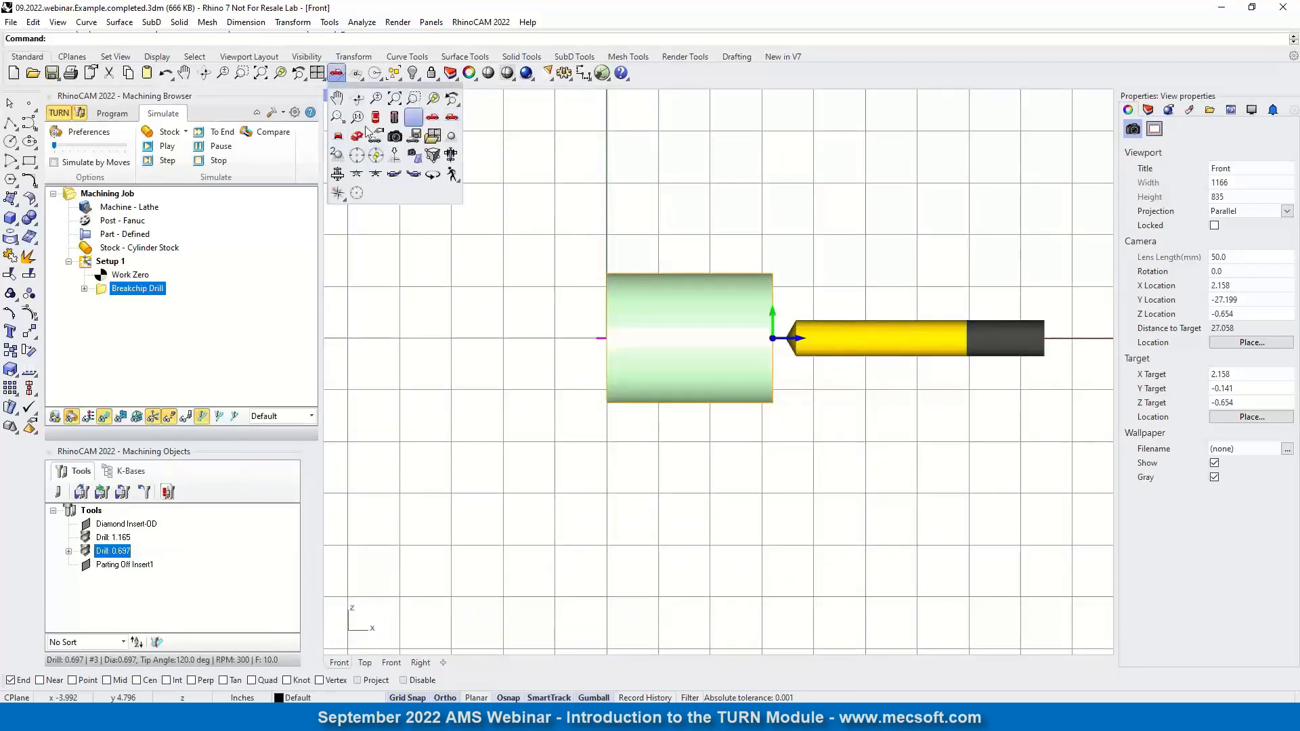
click(342, 142)
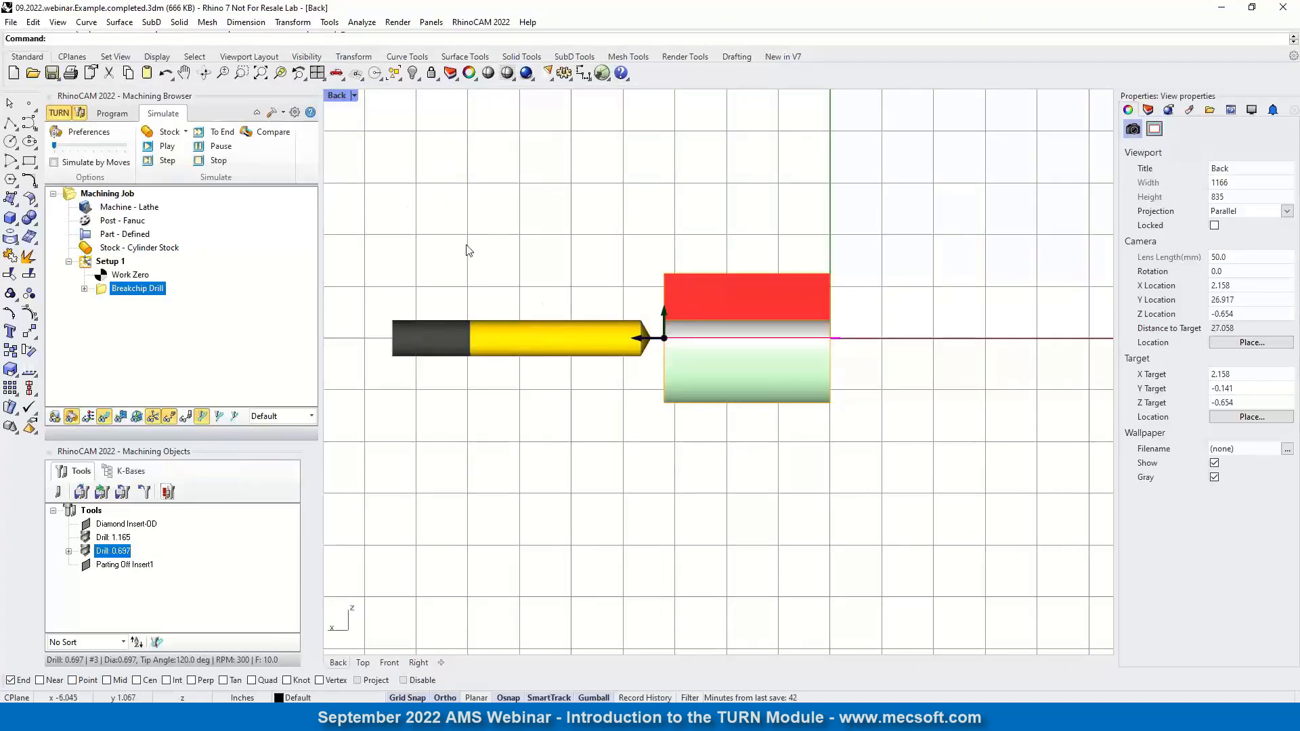
click(168, 147)
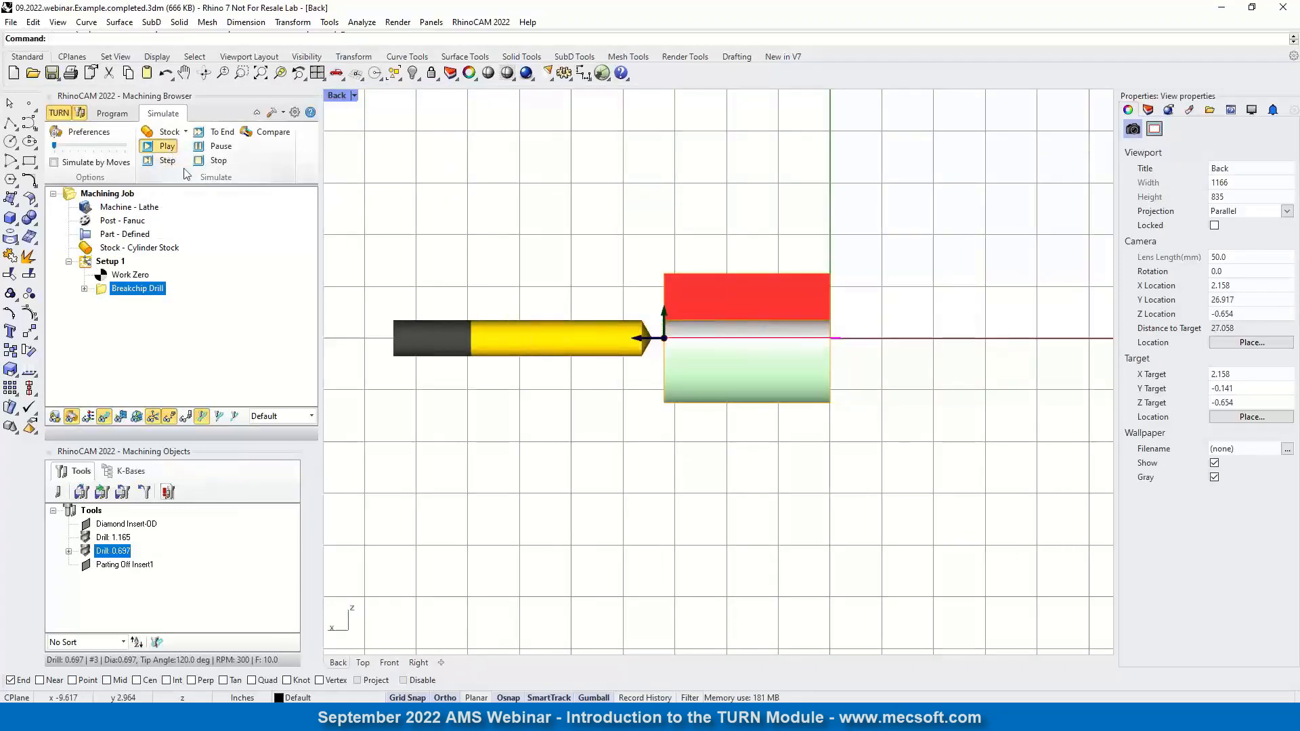
- Check the drilled stock in the Top view and return to a close Perspective view facing the cut section
click(347, 95)
click(359, 139)
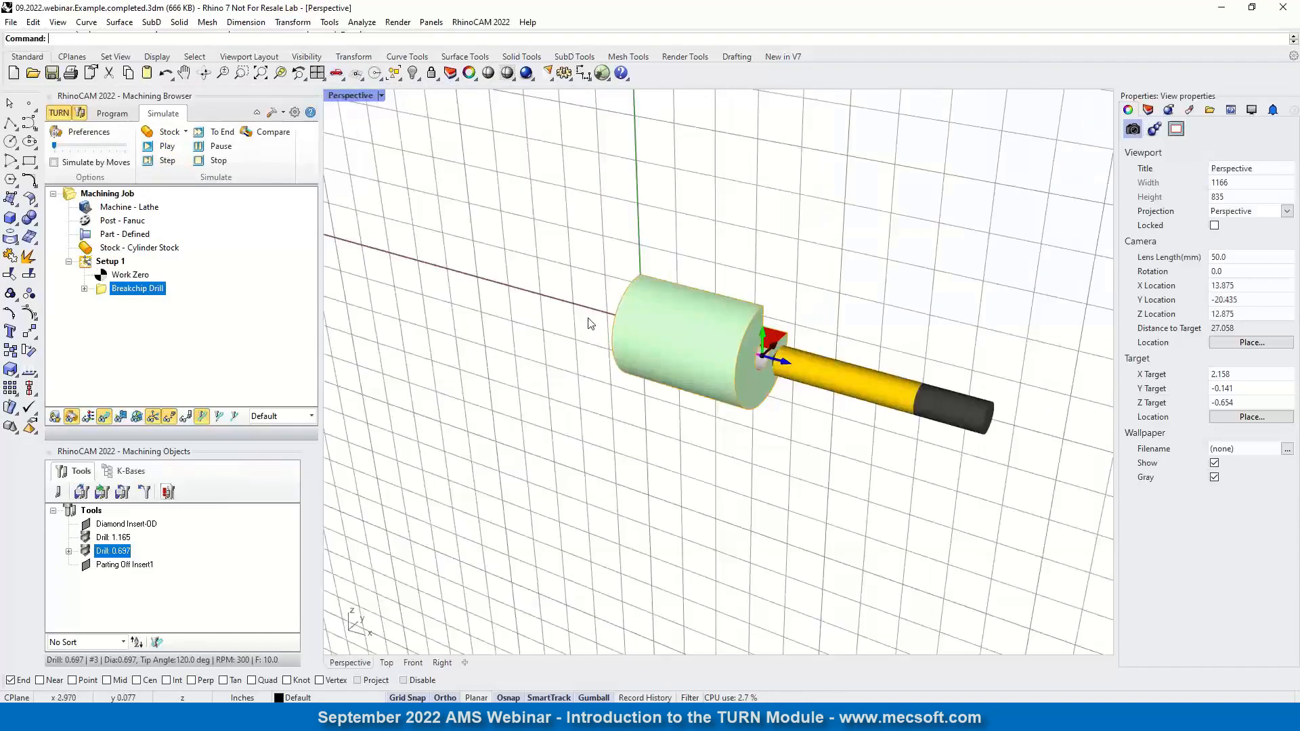
click(338, 74)
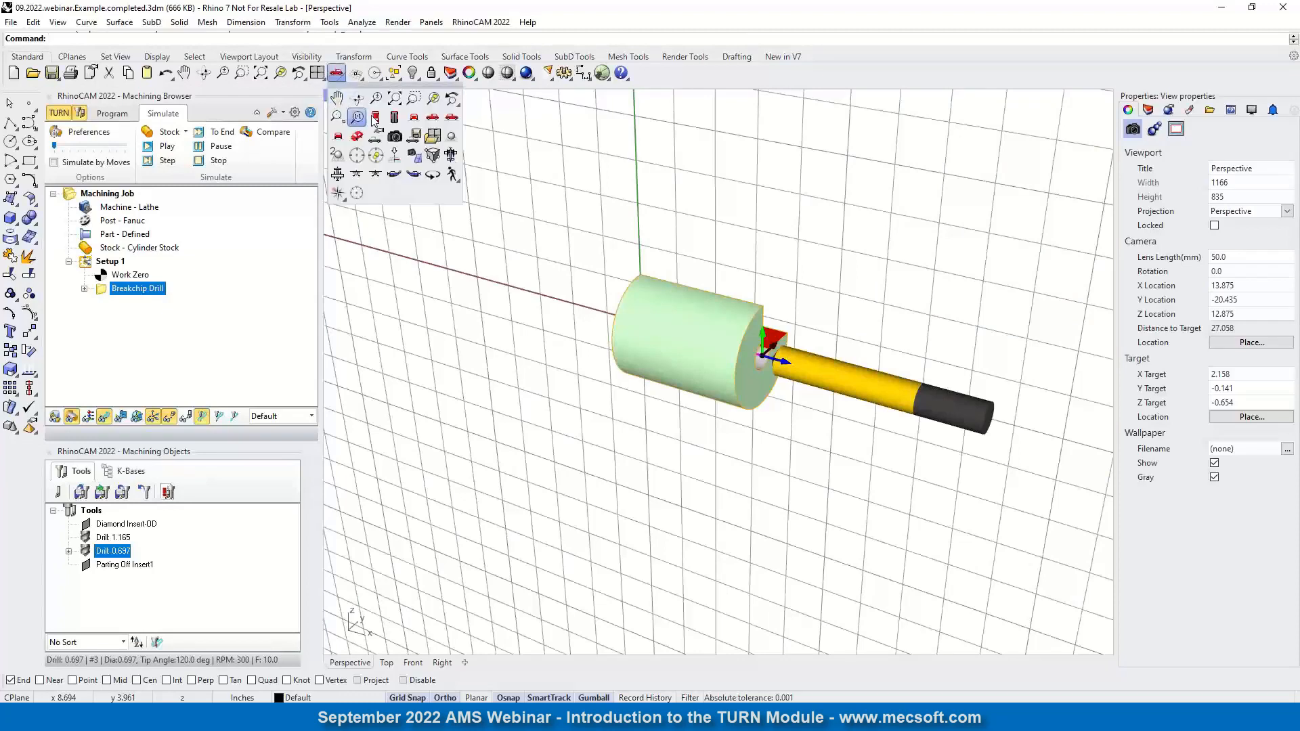
click(374, 119)
click(350, 95)
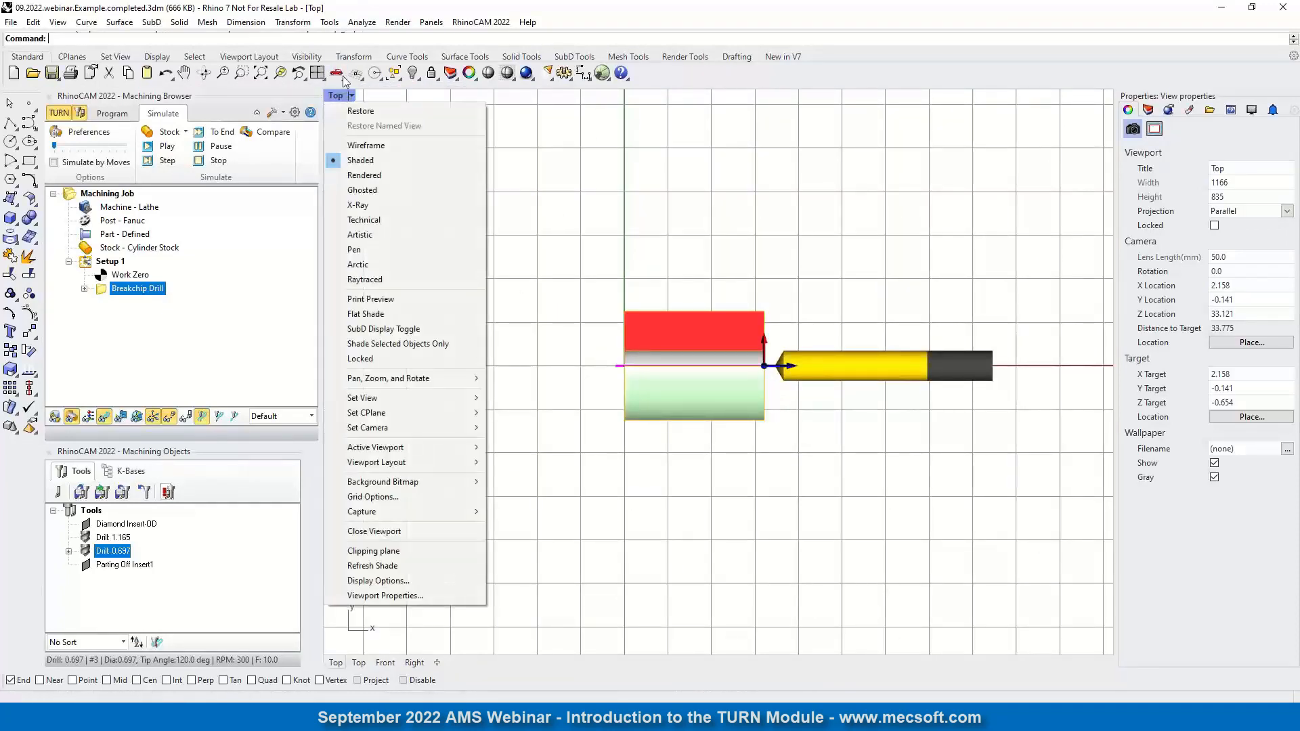
click(341, 75)
click(355, 140)
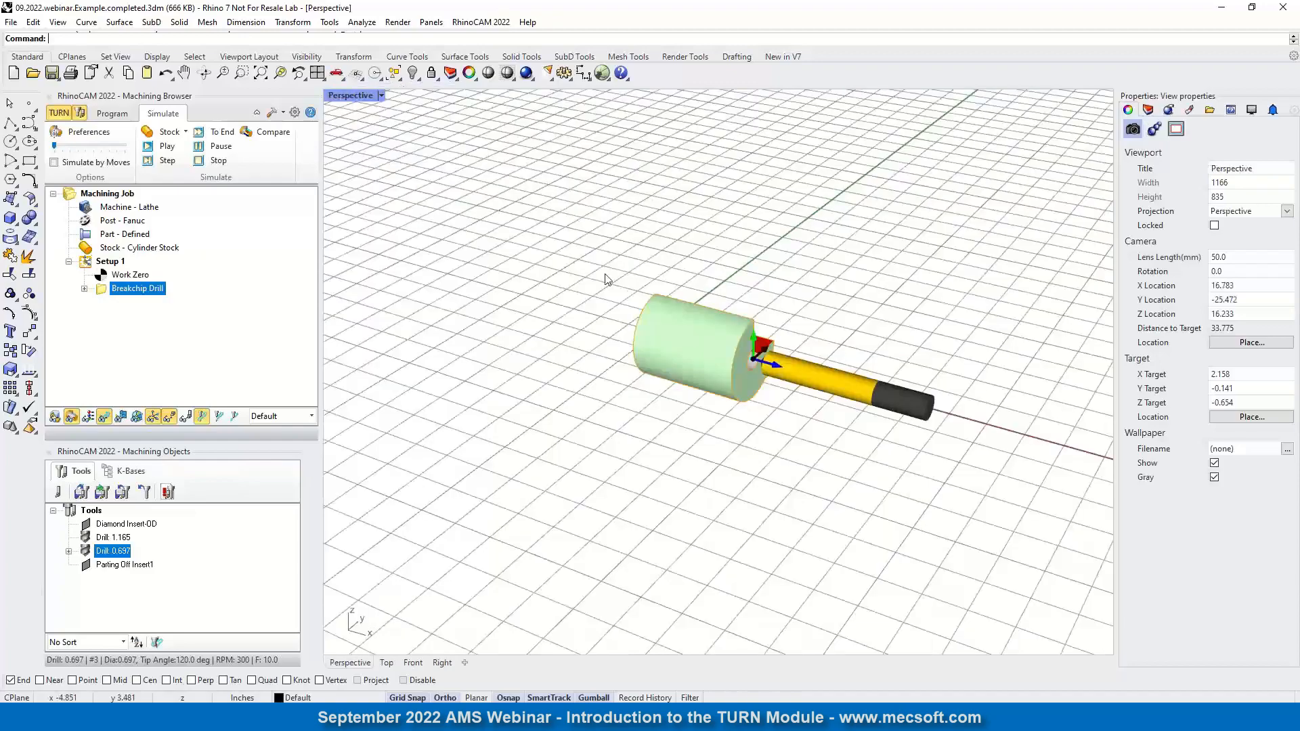
right_drag(815, 271, 575, 269)
scroll(737, 356, up, 10)
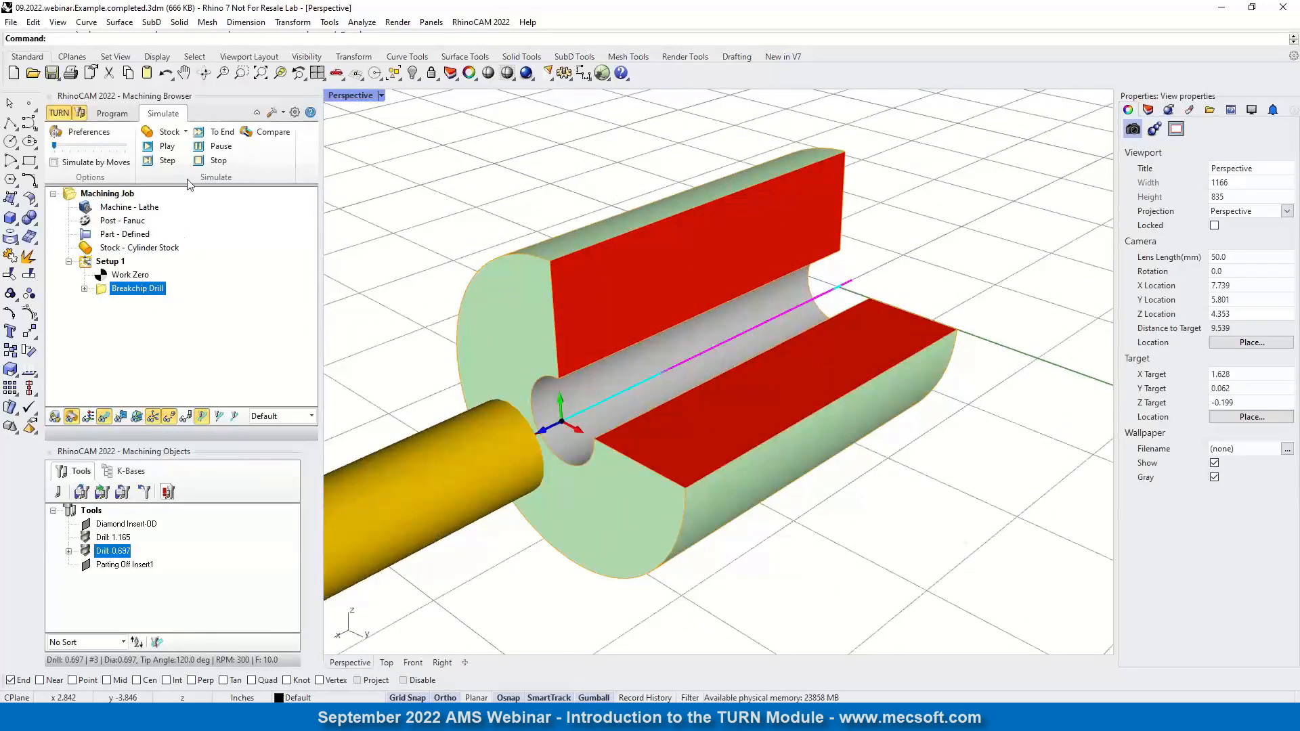
- Start a second Drilling operation with the Drill: 1.165 tool and check its tool diameter in the tool definition
click(111, 114)
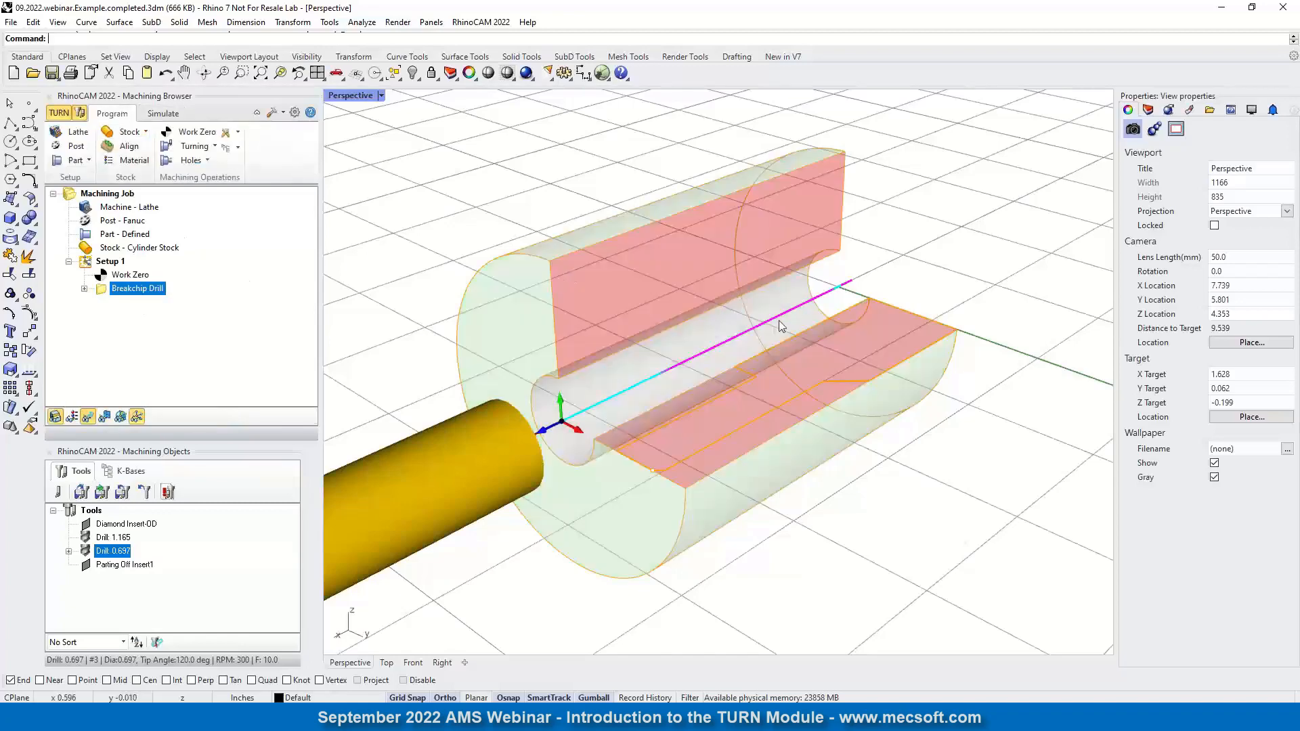
scroll(779, 320, up, 6)
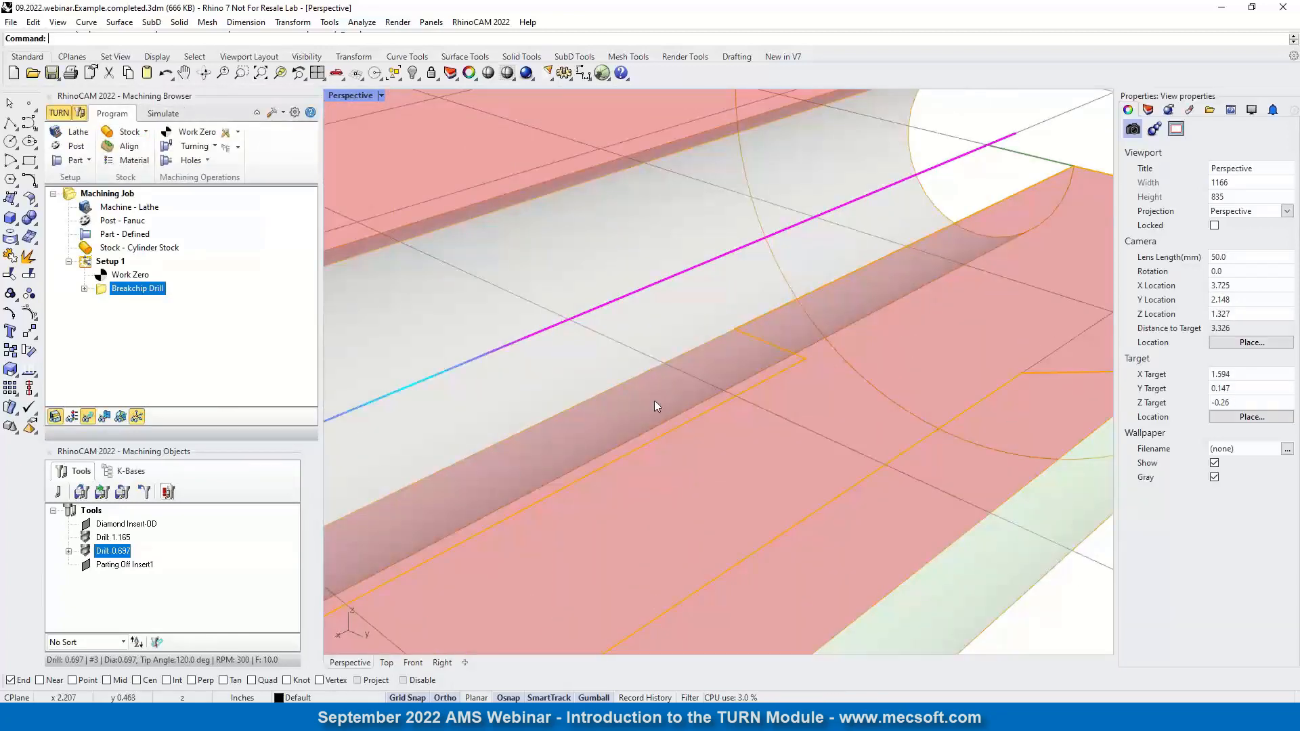
scroll(765, 283, down, 4)
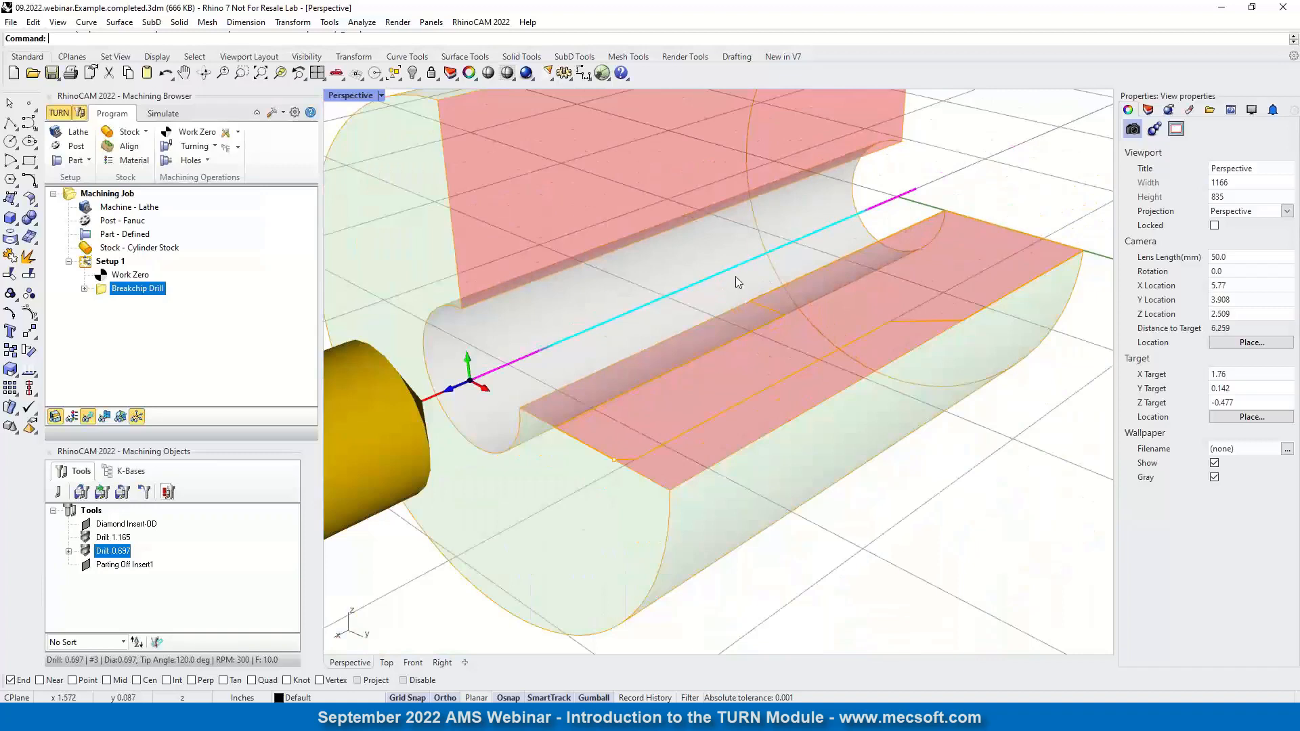
scroll(744, 270, down, 2)
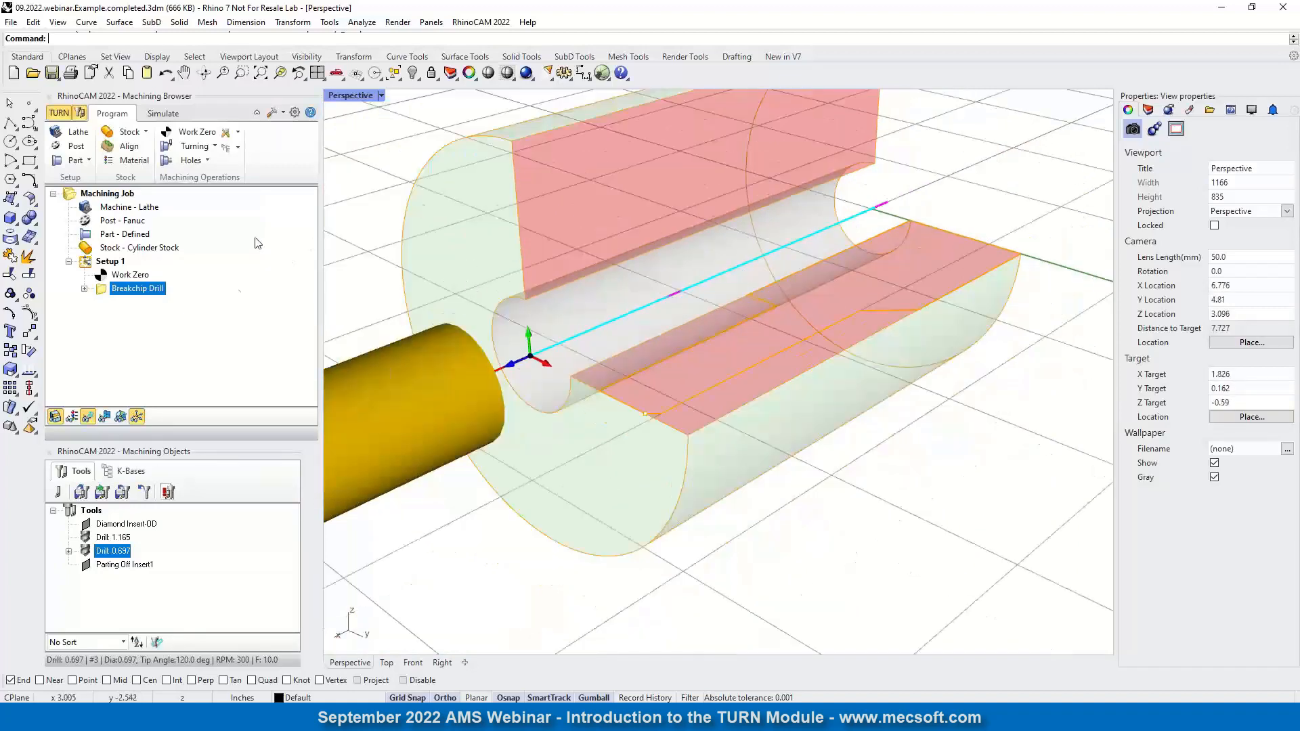
click(191, 161)
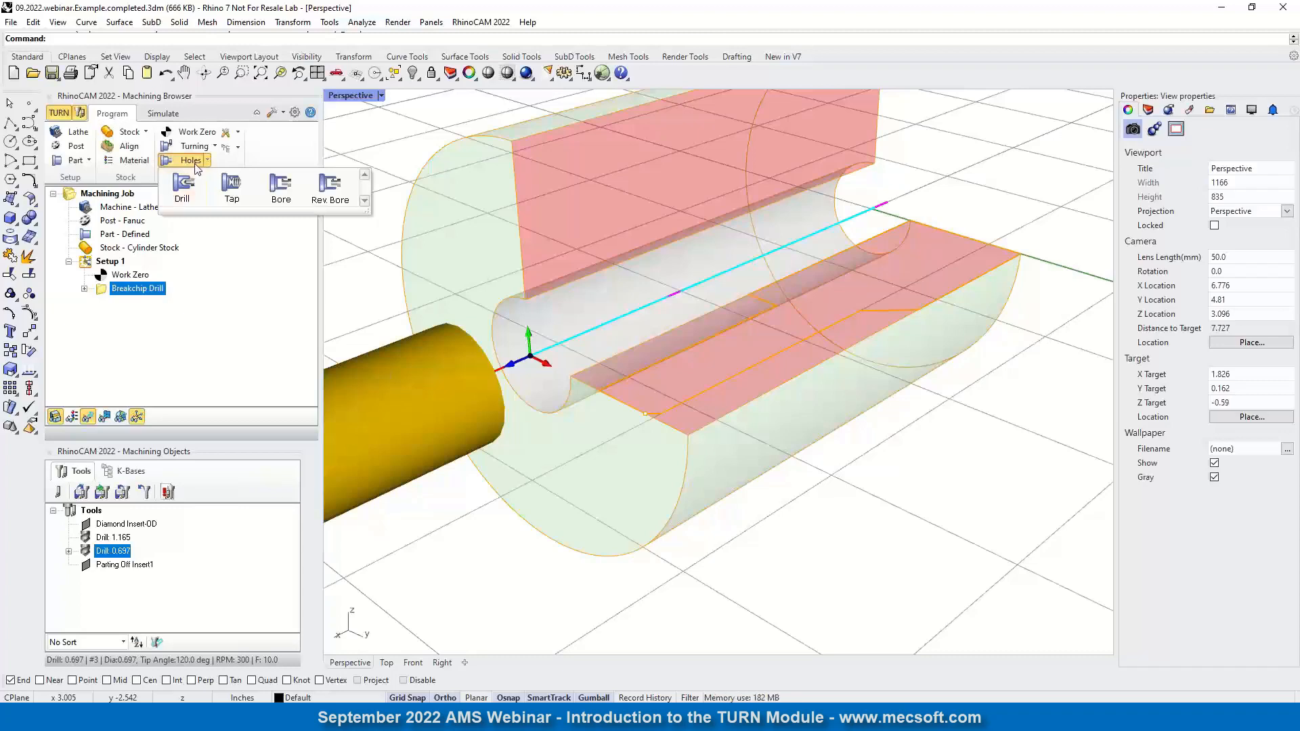
click(183, 185)
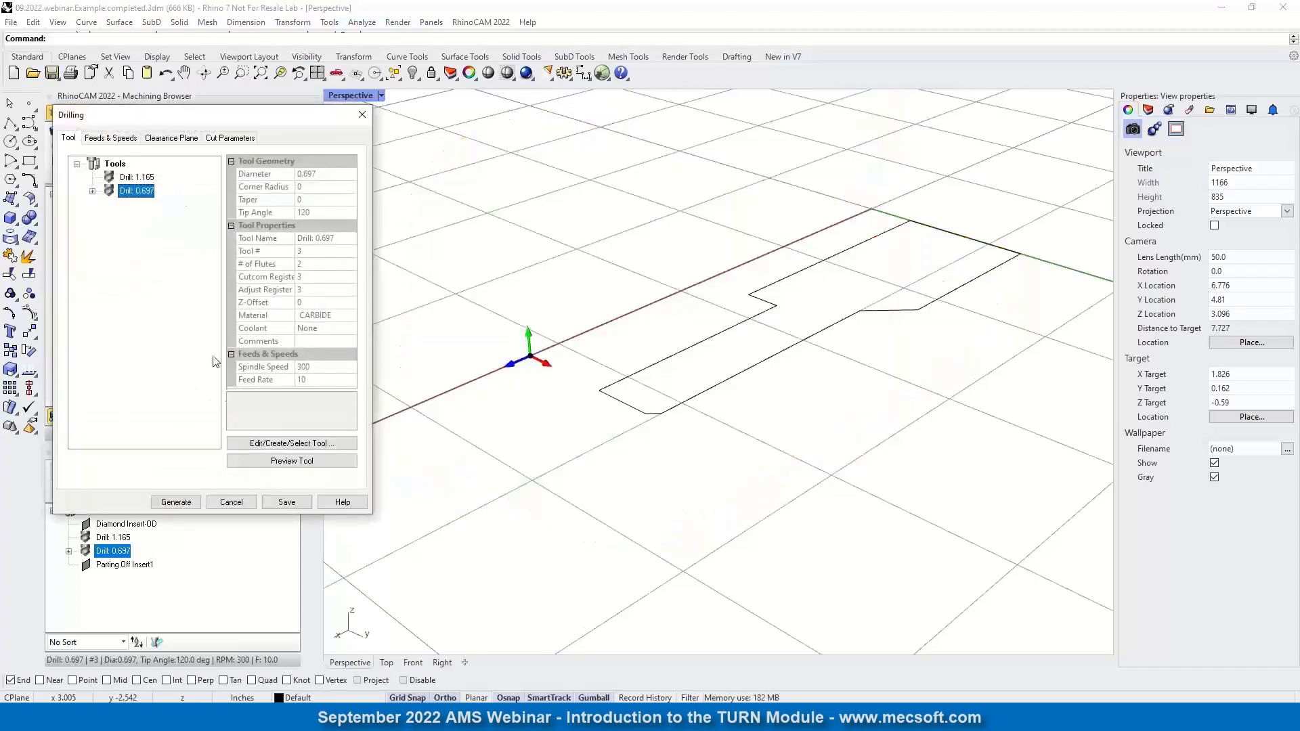
click(118, 181)
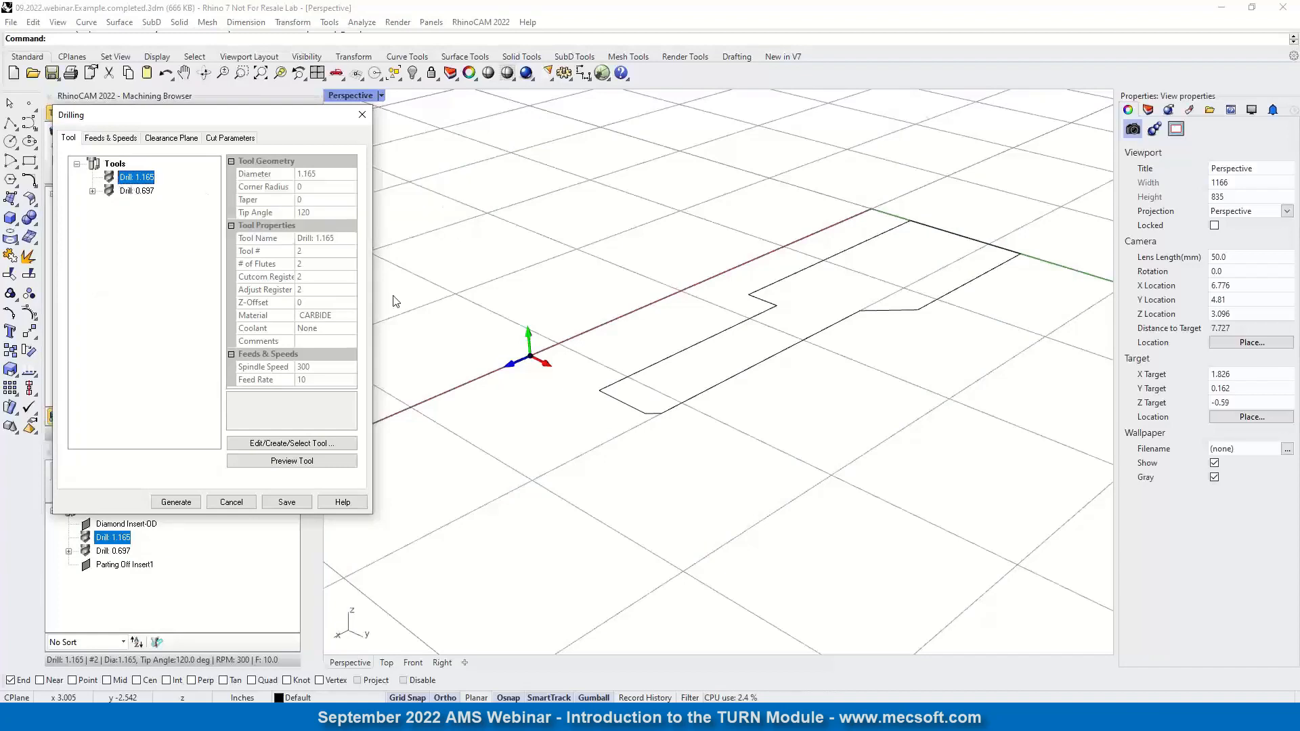
click(305, 445)
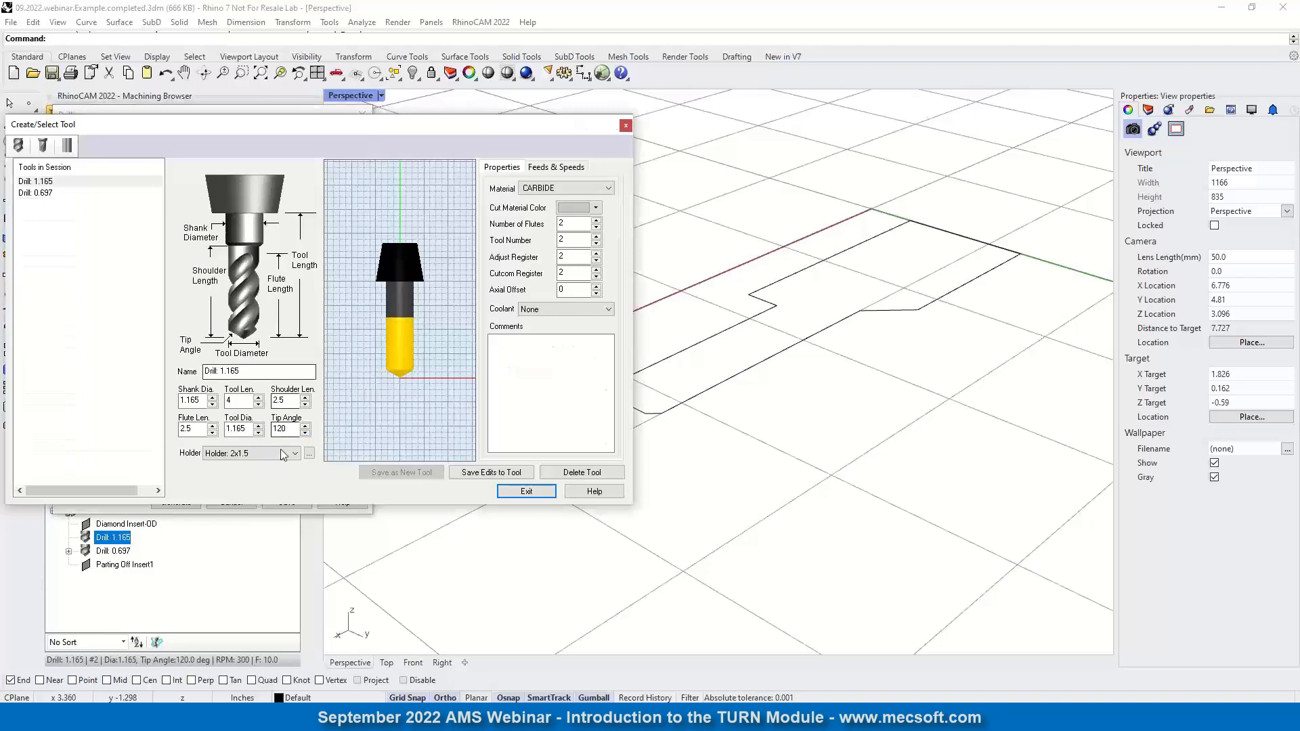
drag(250, 429, 203, 430)
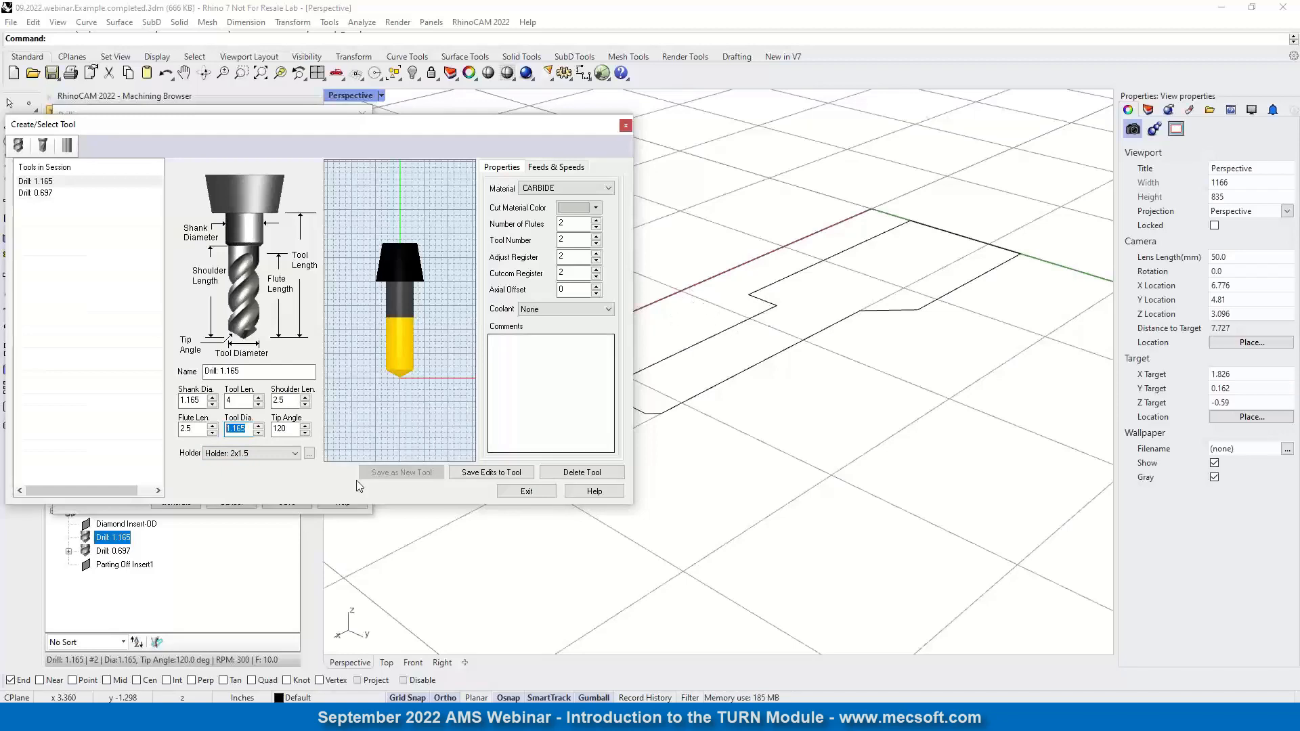
click(527, 492)
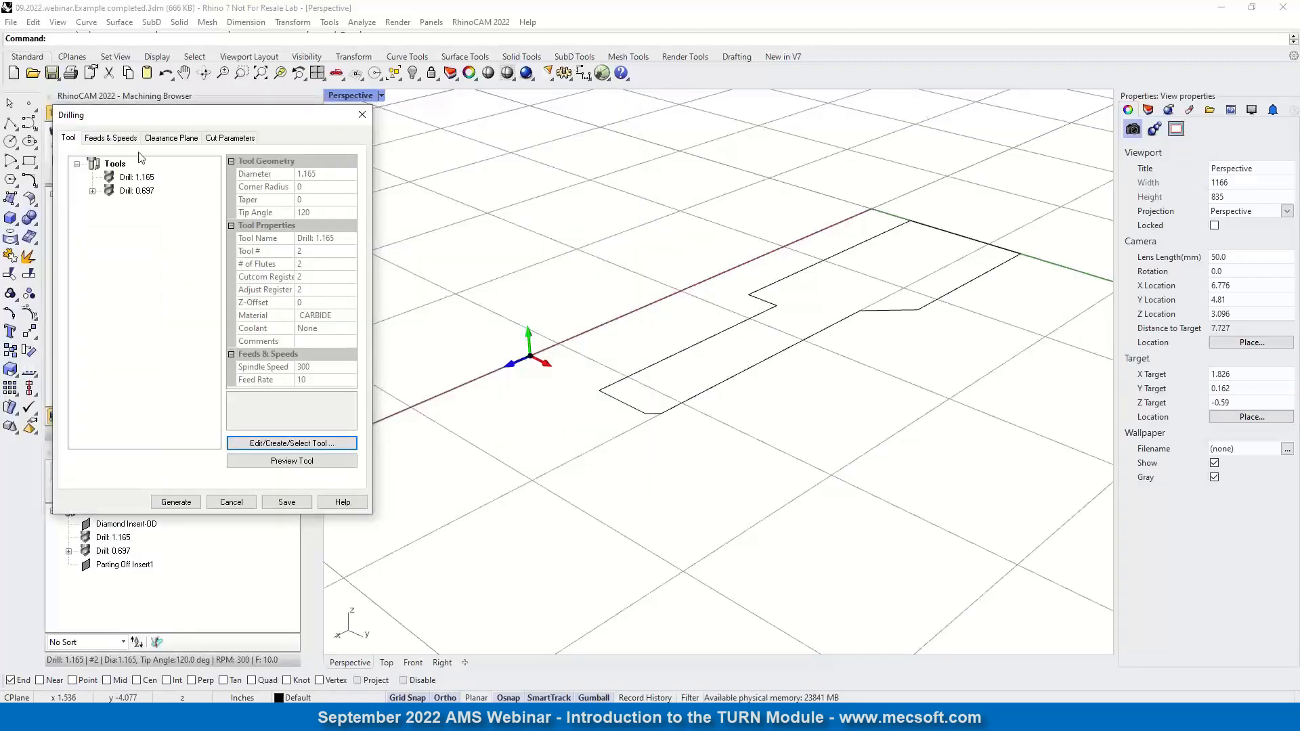
- Review the operation's feeds, speeds and clearance plane, and set the drill type to Breakchip Drill
click(114, 140)
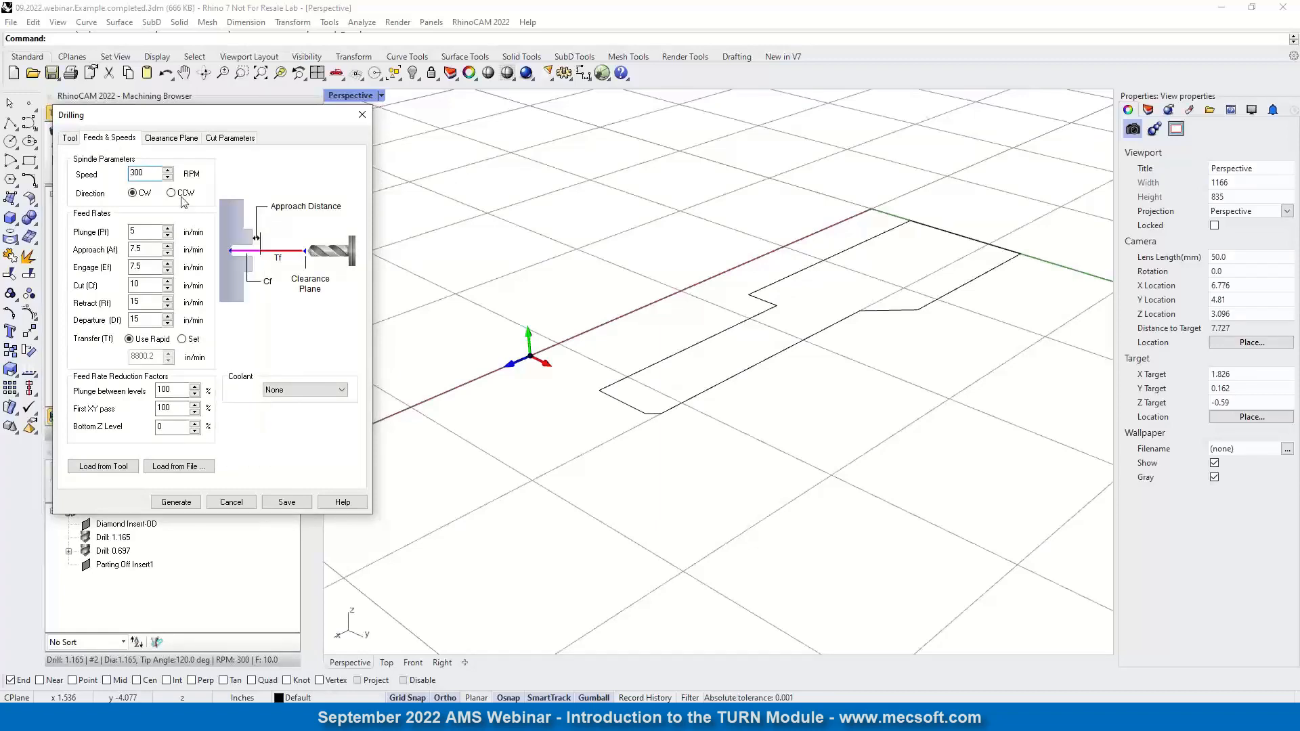
click(182, 139)
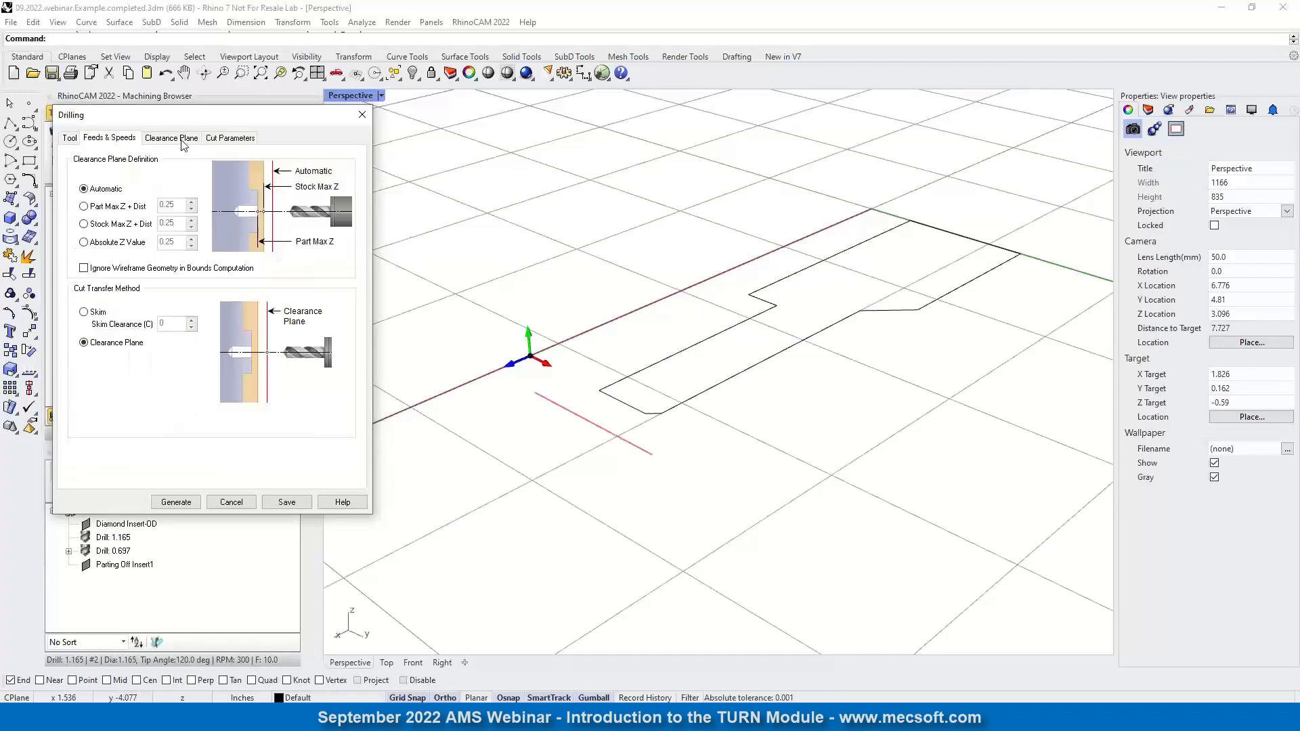
click(237, 139)
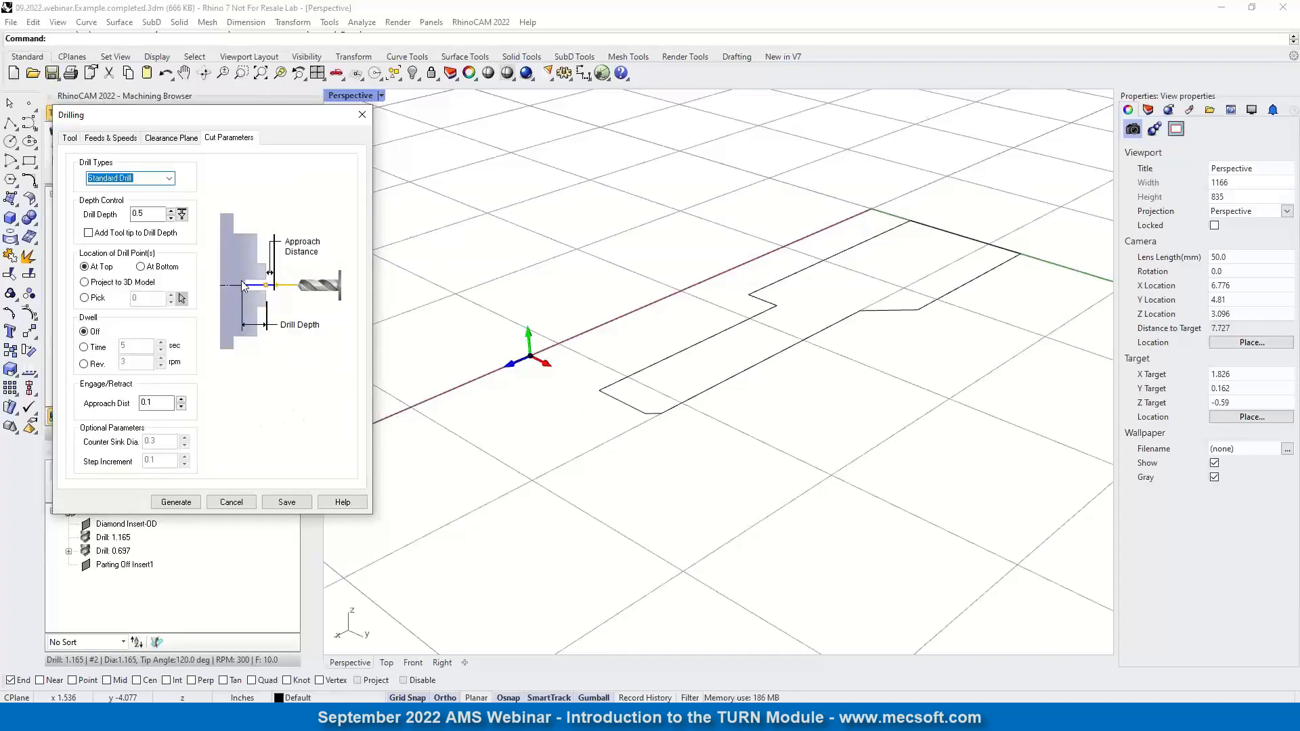
click(172, 178)
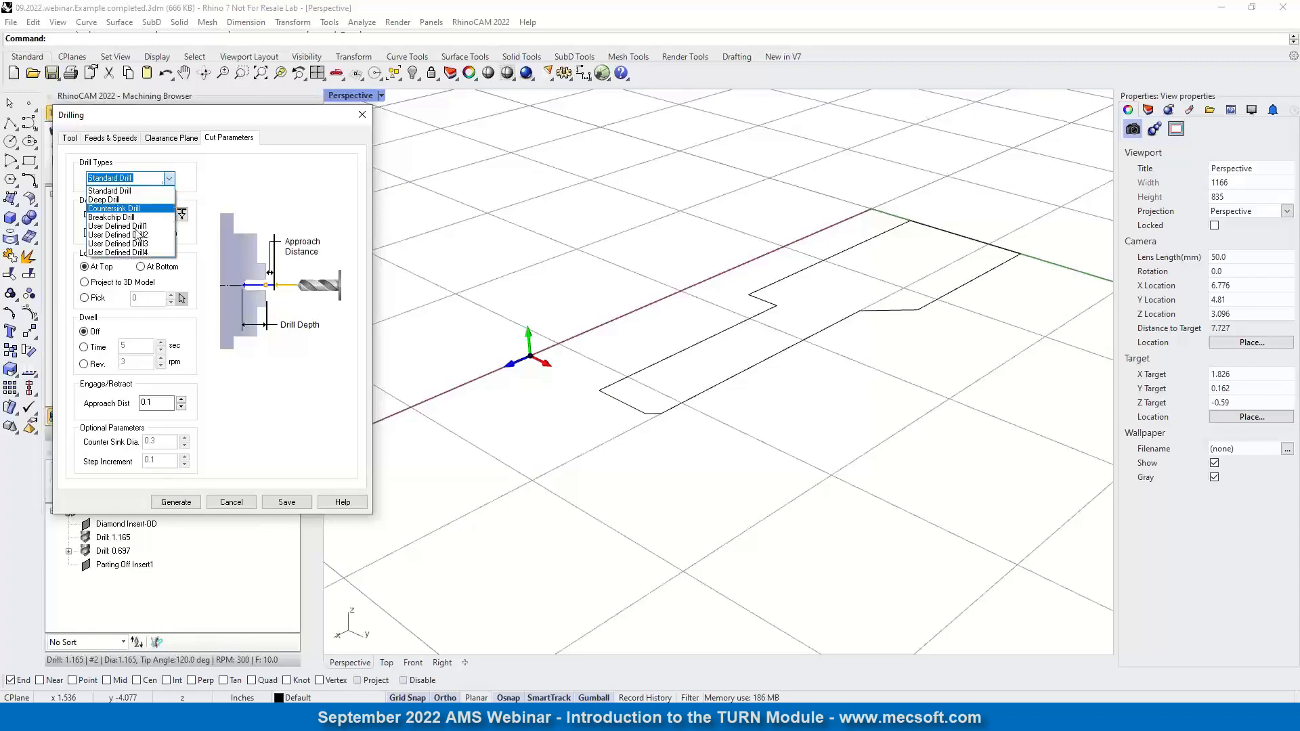
click(106, 217)
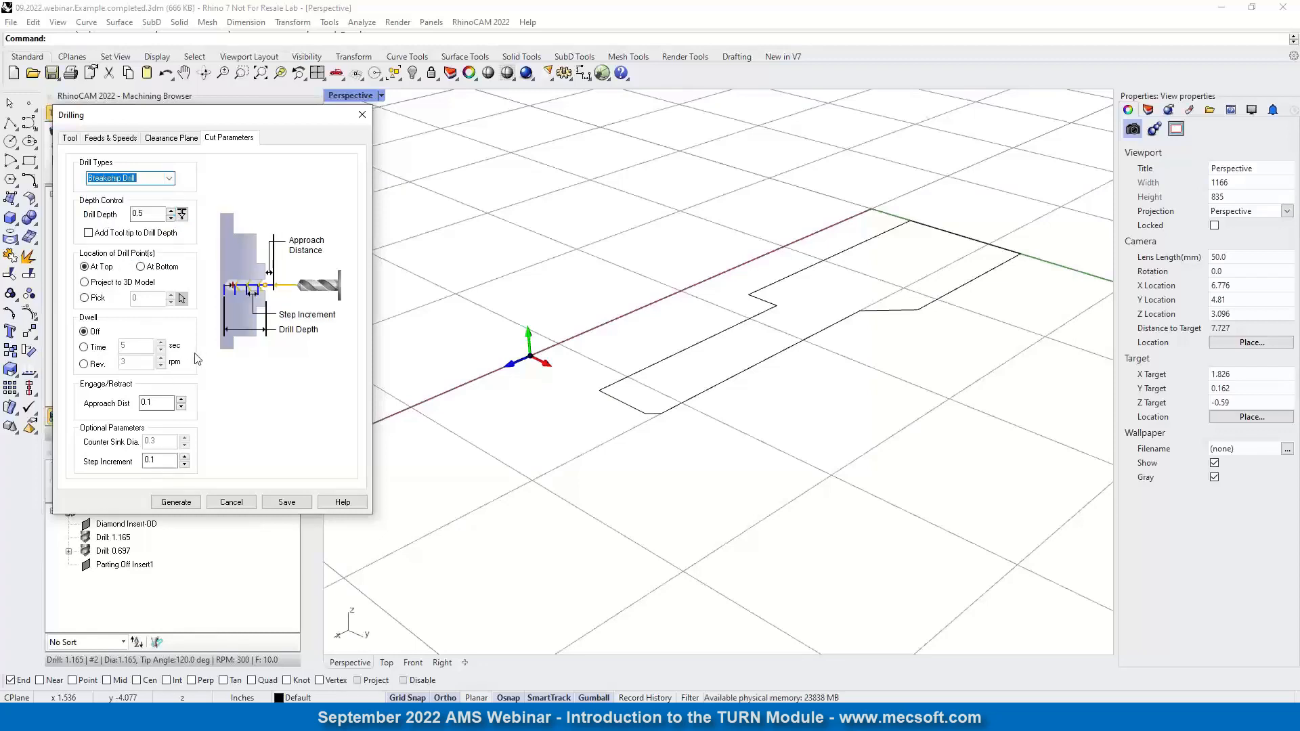
- Set the drill depth to 1.45787 from the two ends of the profile's larger bore edge and add the tool tip to the depth
click(181, 214)
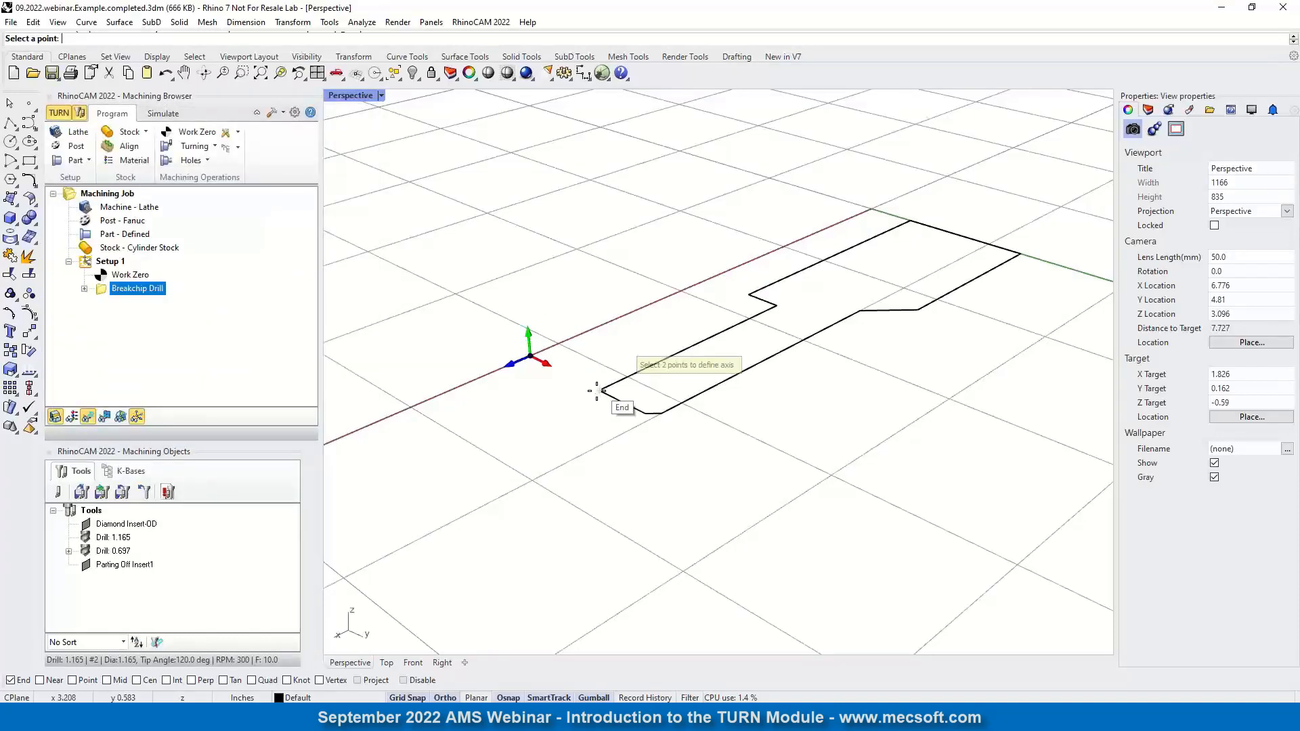
click(772, 306)
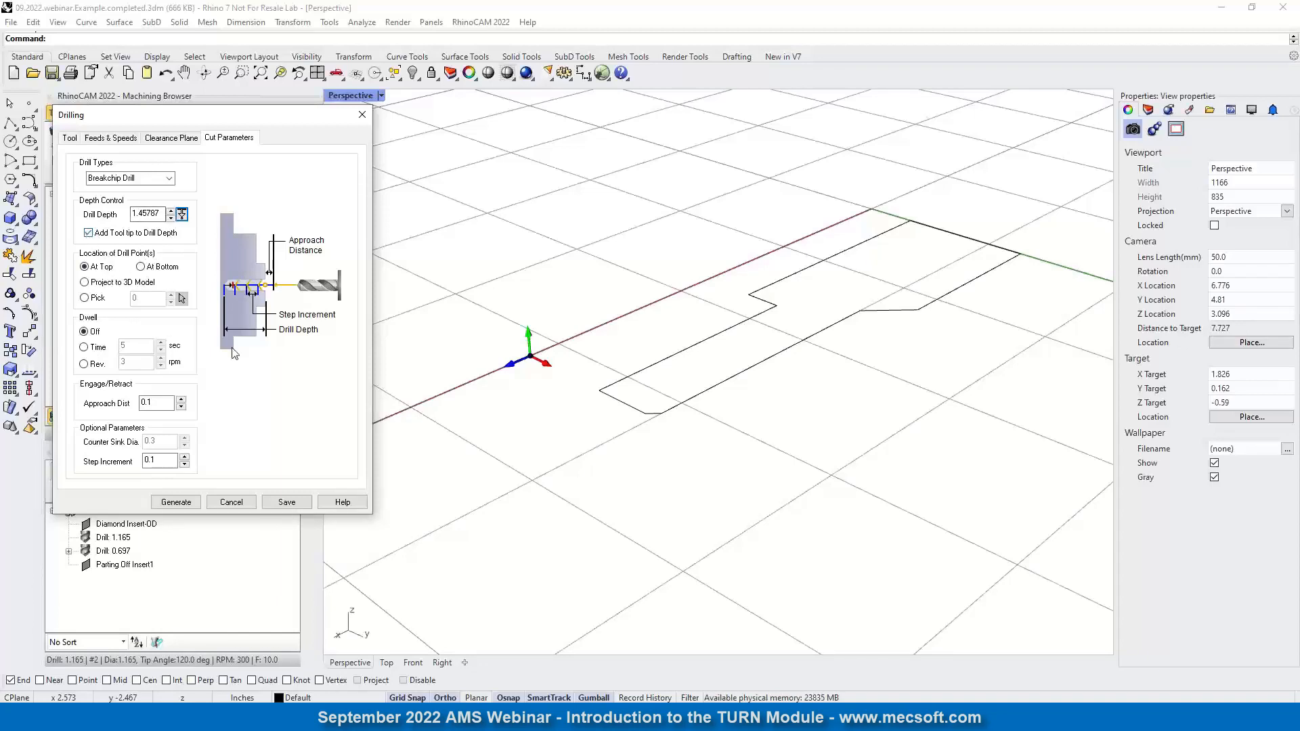
scroll(772, 306, up, 1)
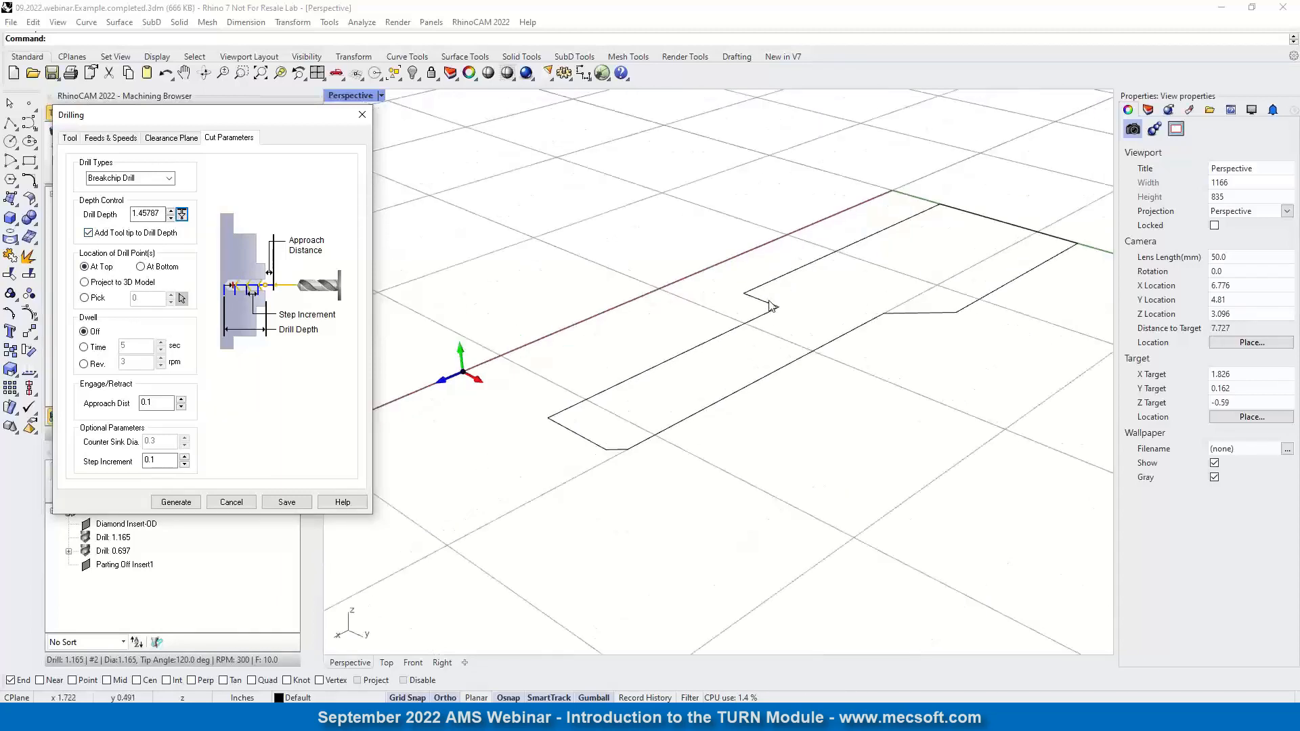
scroll(772, 306, up, 3)
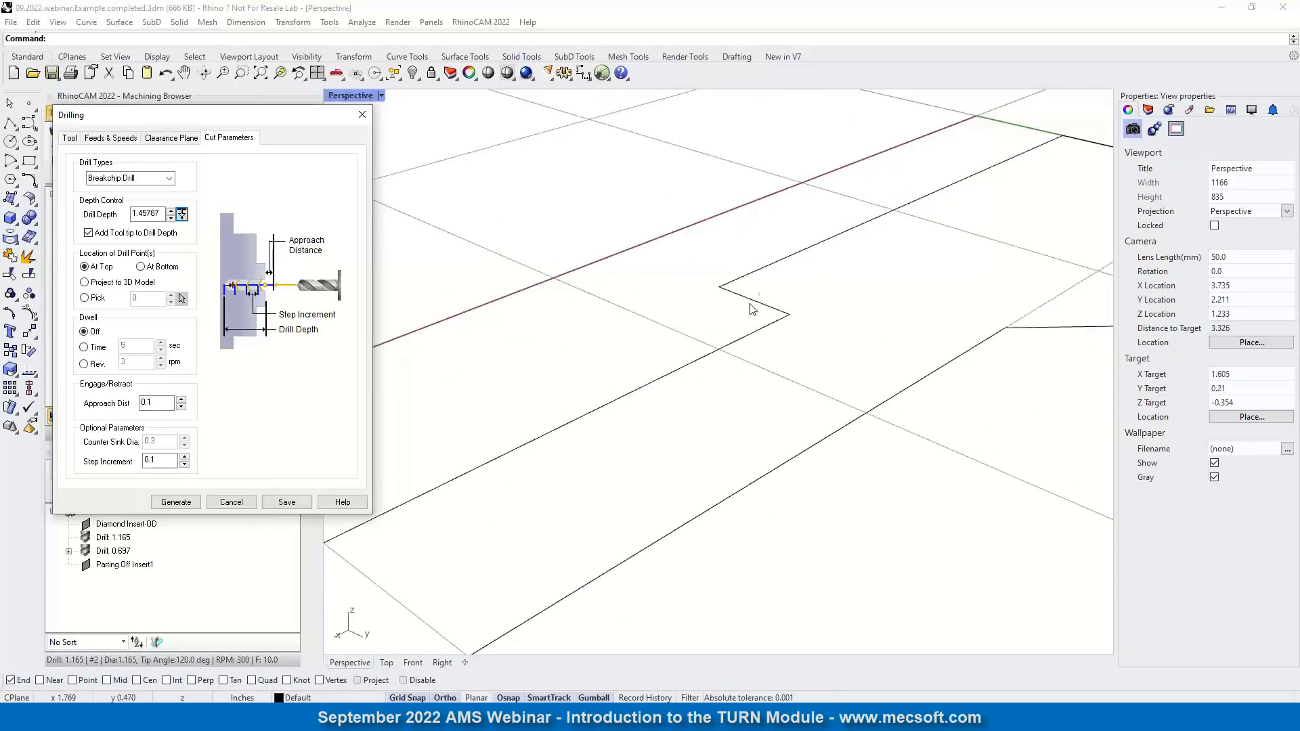
- Generate the second Breakchip Drill operation and play its cut material simulation
scroll(762, 304, down, 3)
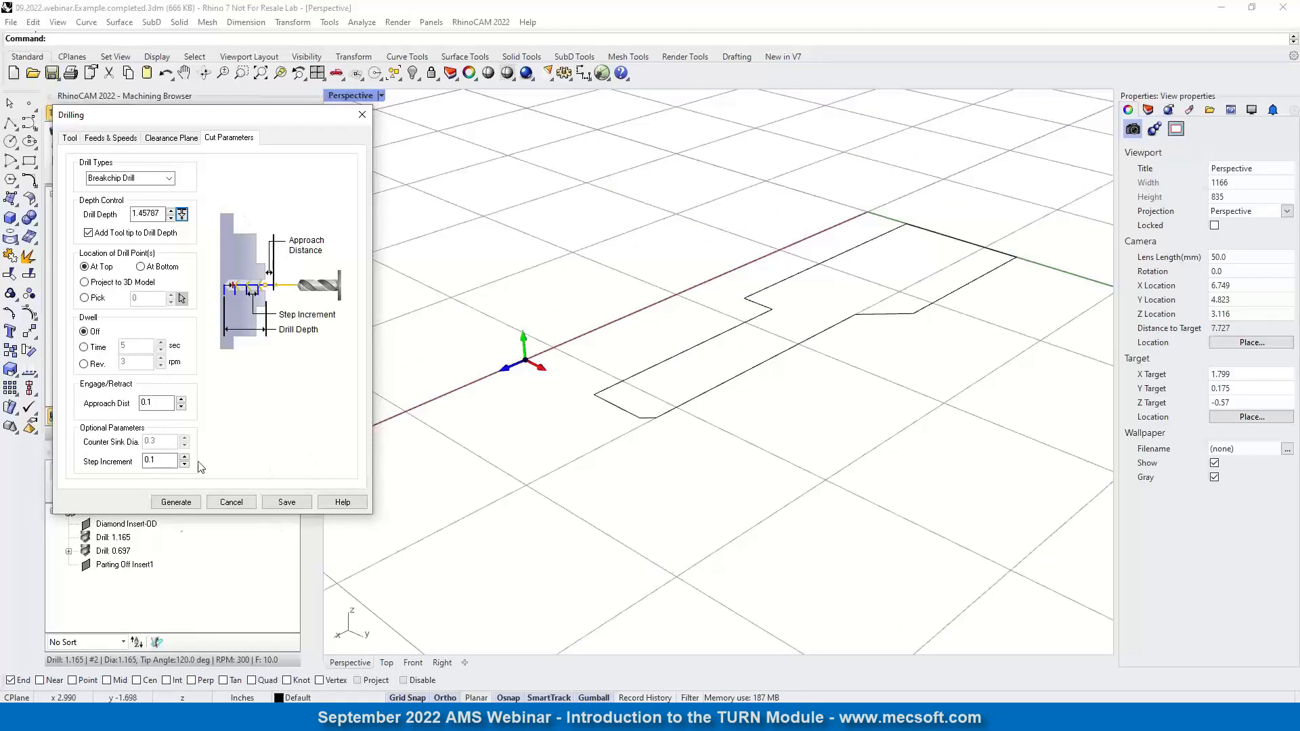
click(176, 502)
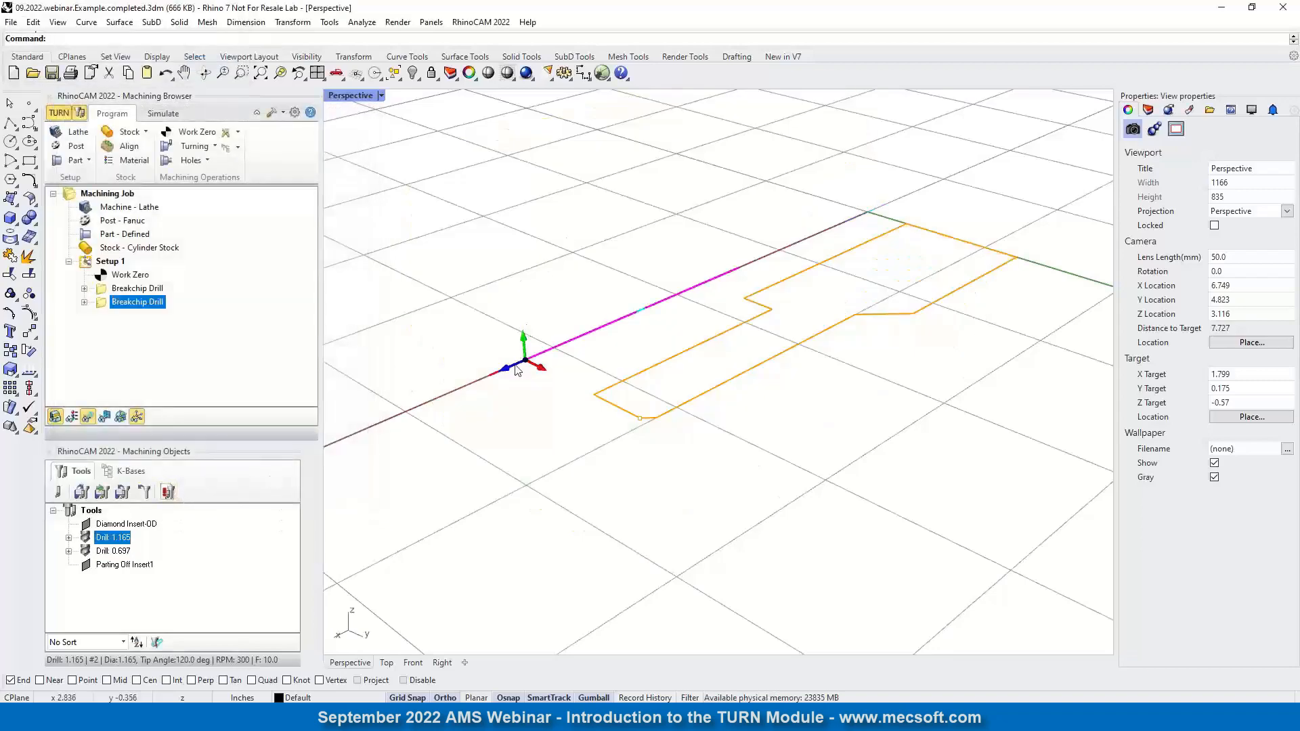
mouse_move(700, 329)
right_down()
mouse_move(711, 441)
mouse_move(696, 321)
right_up()
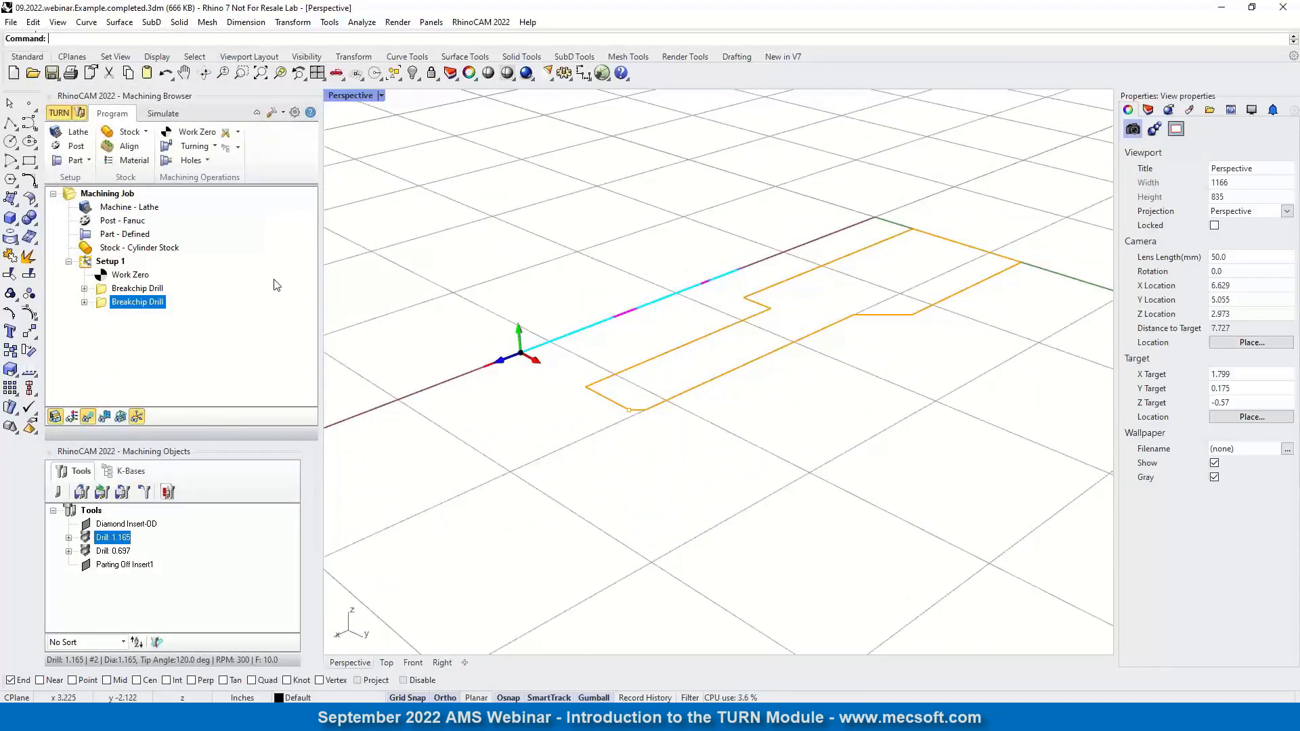
click(163, 113)
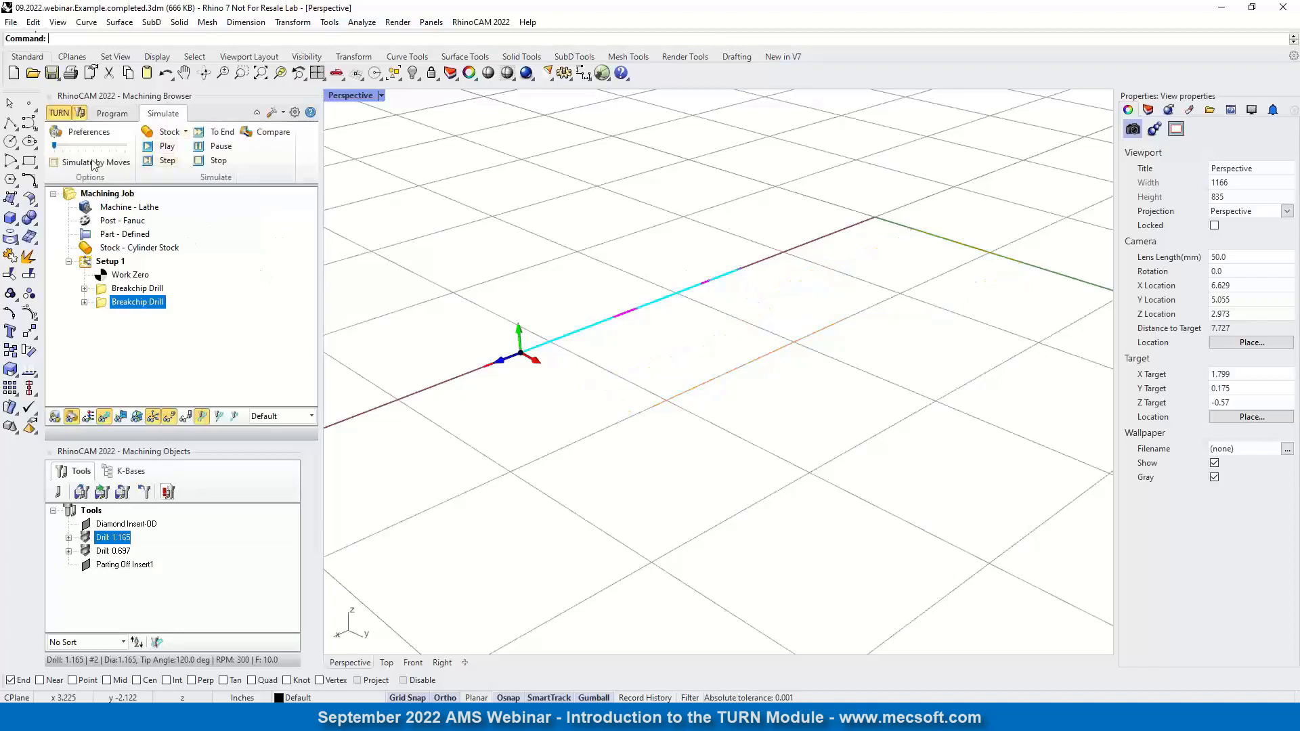
click(167, 147)
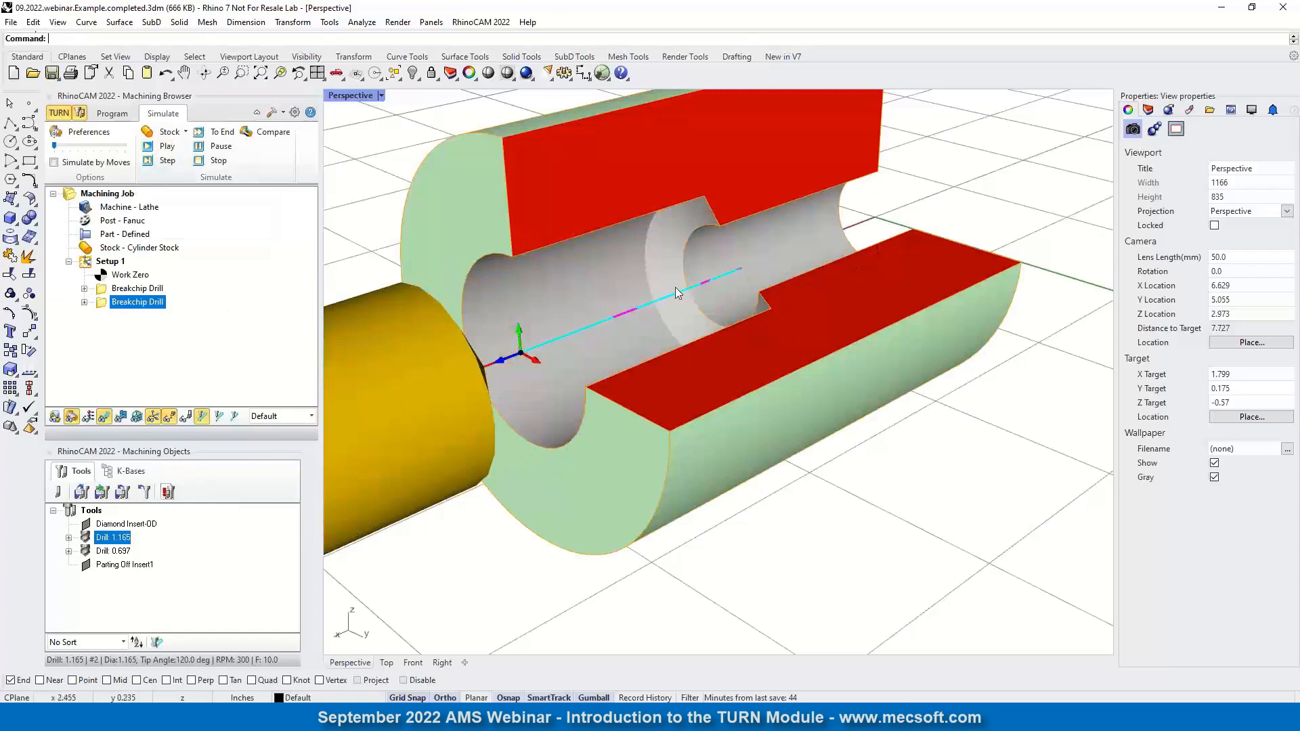
mouse_move(707, 282)
right_down()
mouse_move(747, 405)
mouse_move(663, 316)
mouse_move(688, 286)
right_up()
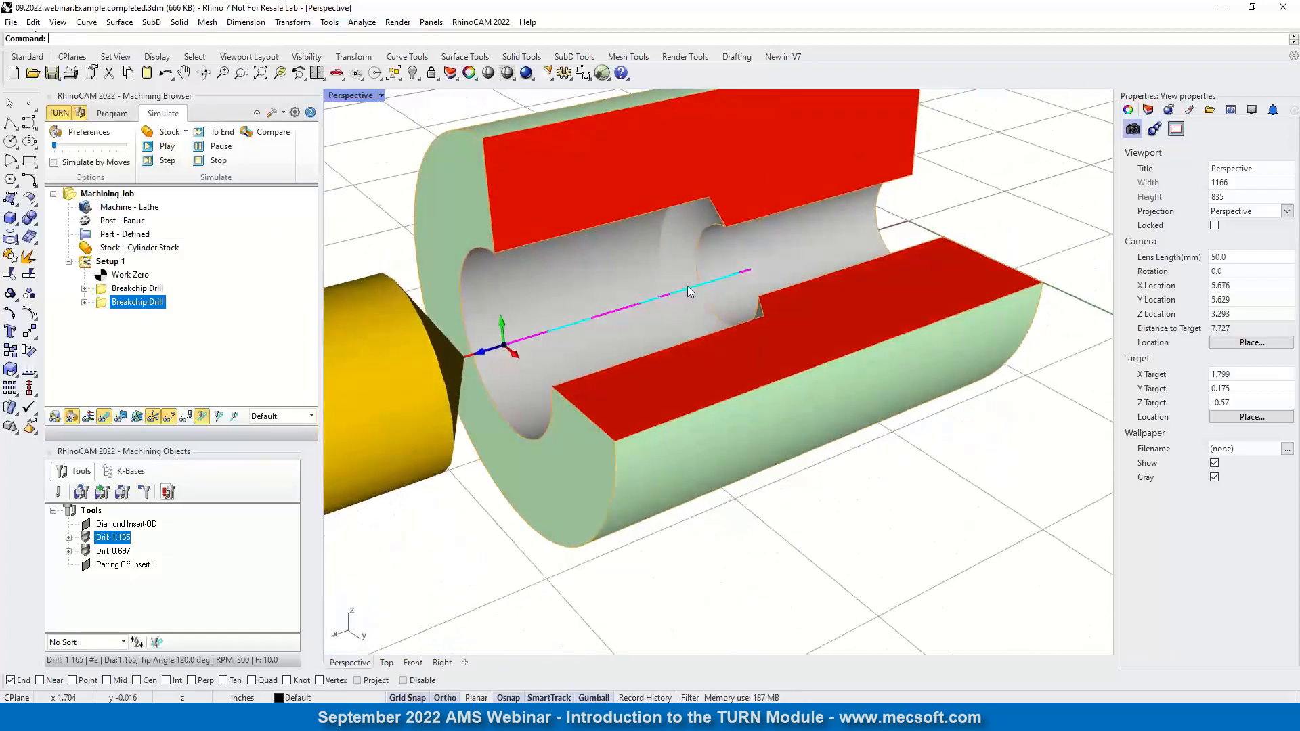
- Show the part geometry together with the simulated stock and examine the step between the two bores against the profile
click(58, 418)
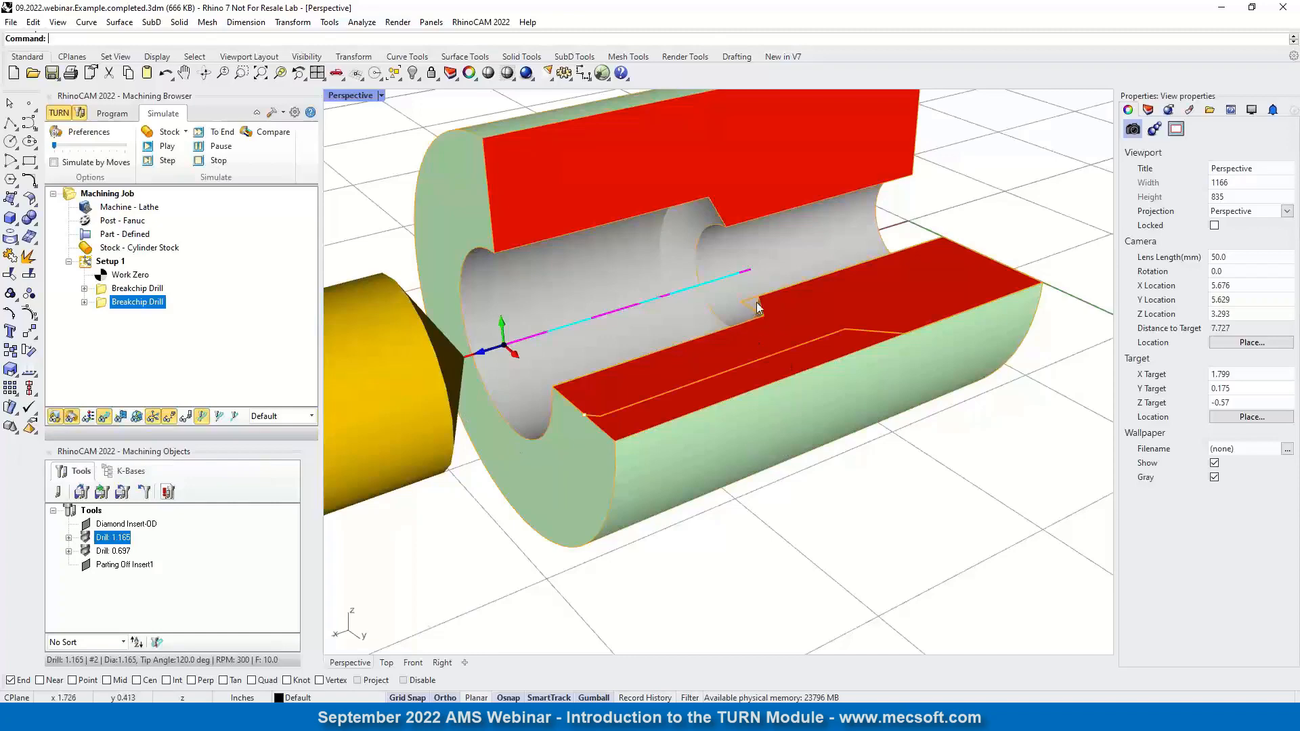
scroll(757, 307, up, 8)
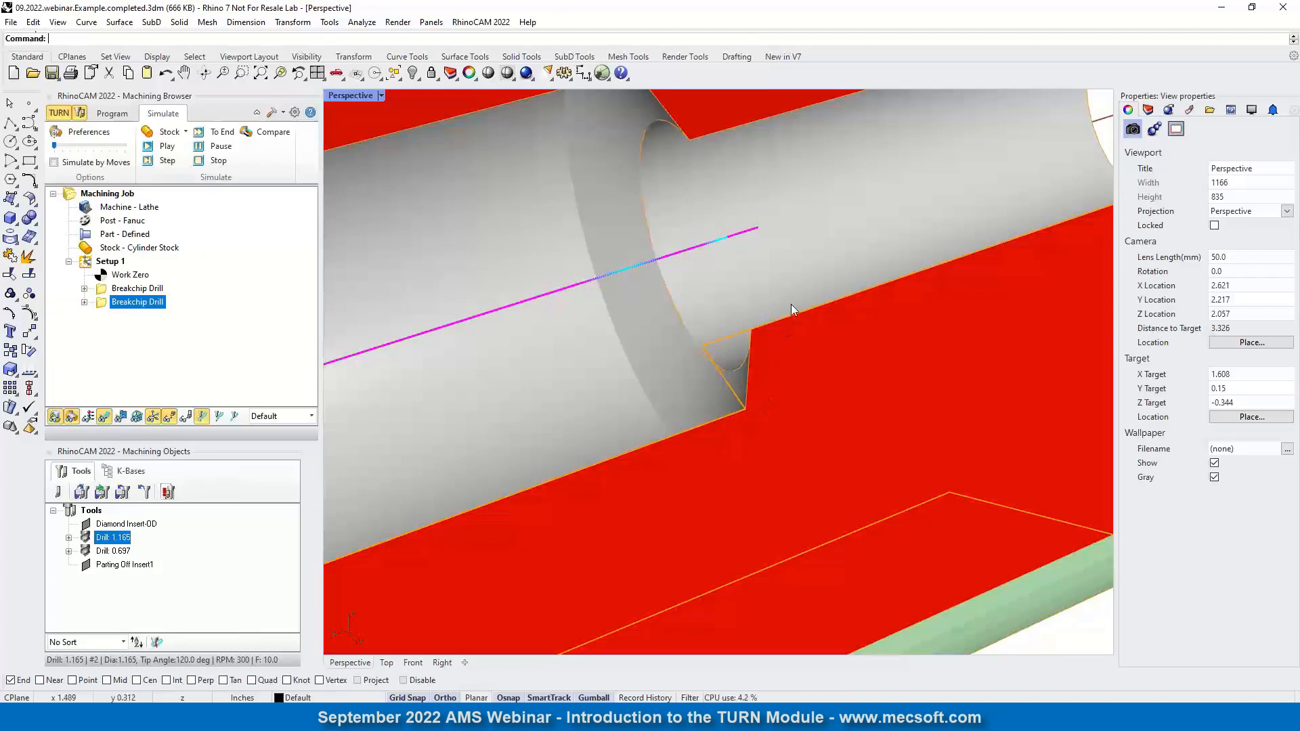
scroll(787, 325, down, 5)
scroll(759, 383, down, 5)
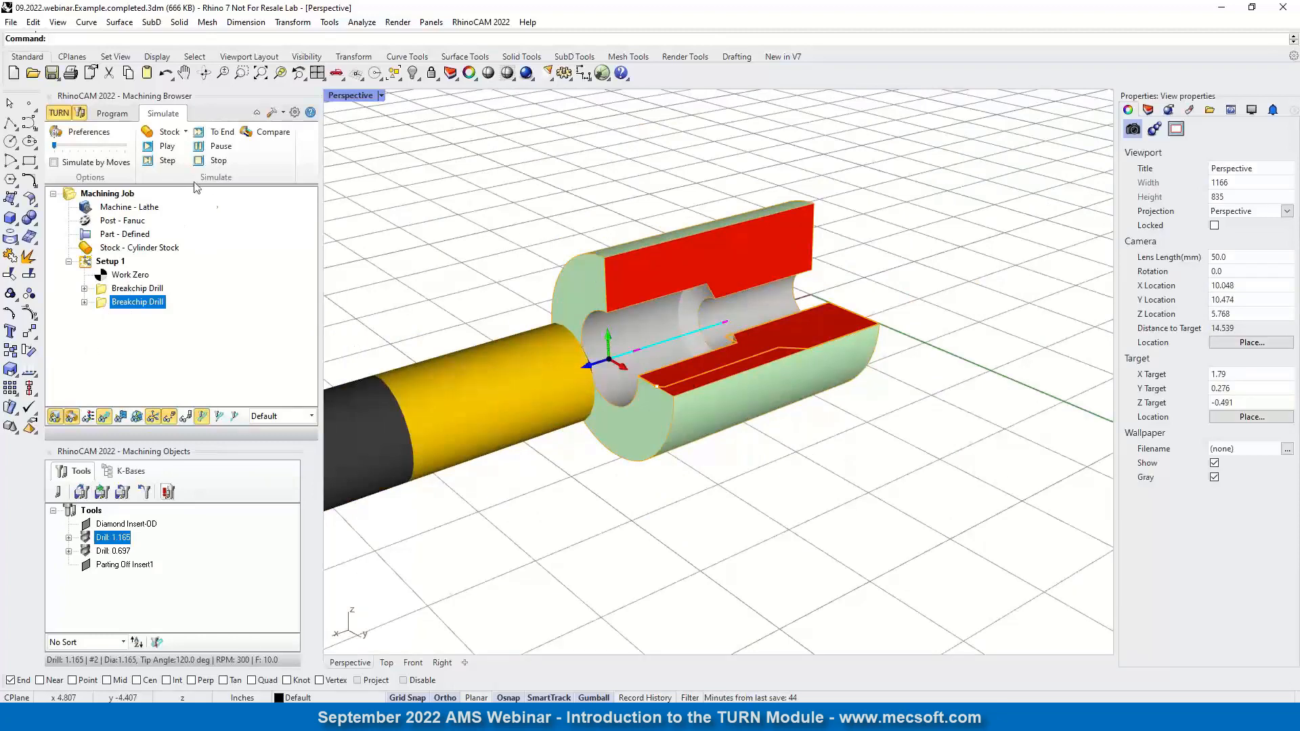
- Return to programming and start a Turn Roughing operation with the Diamond Insert-OD tool
click(113, 114)
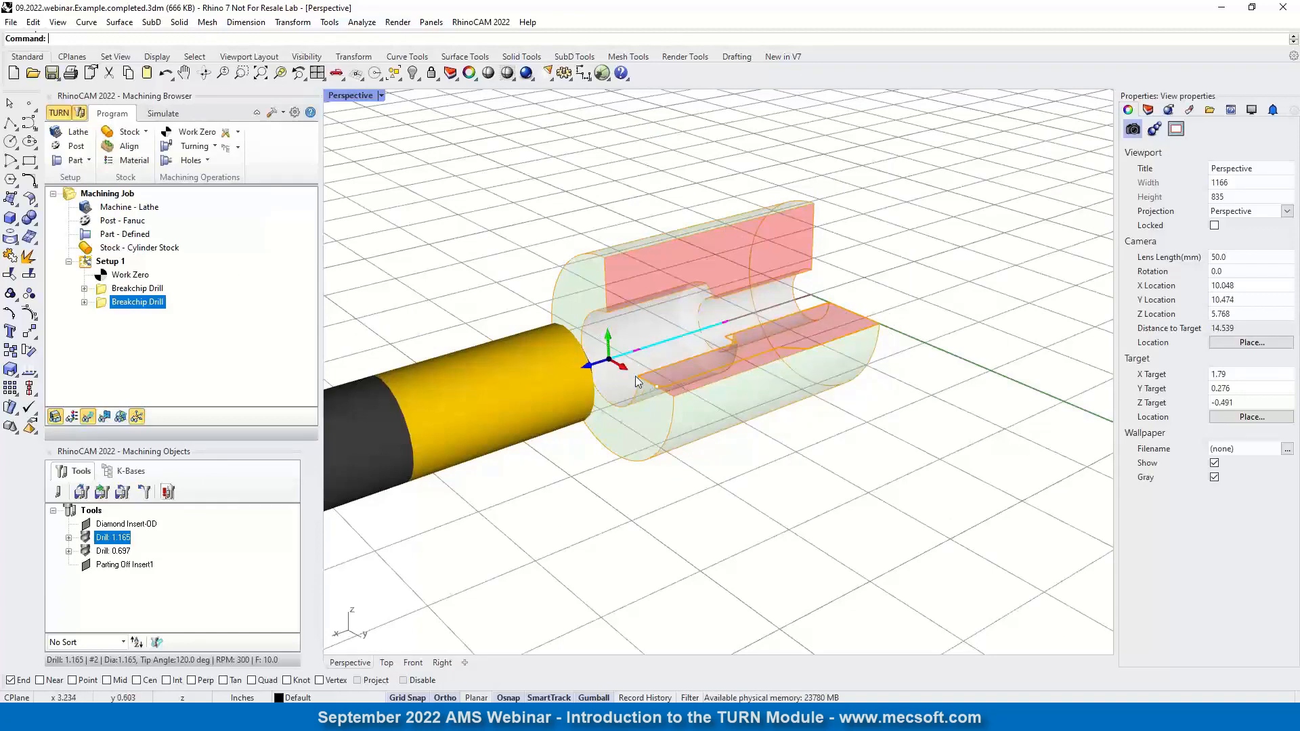
scroll(685, 339, up, 5)
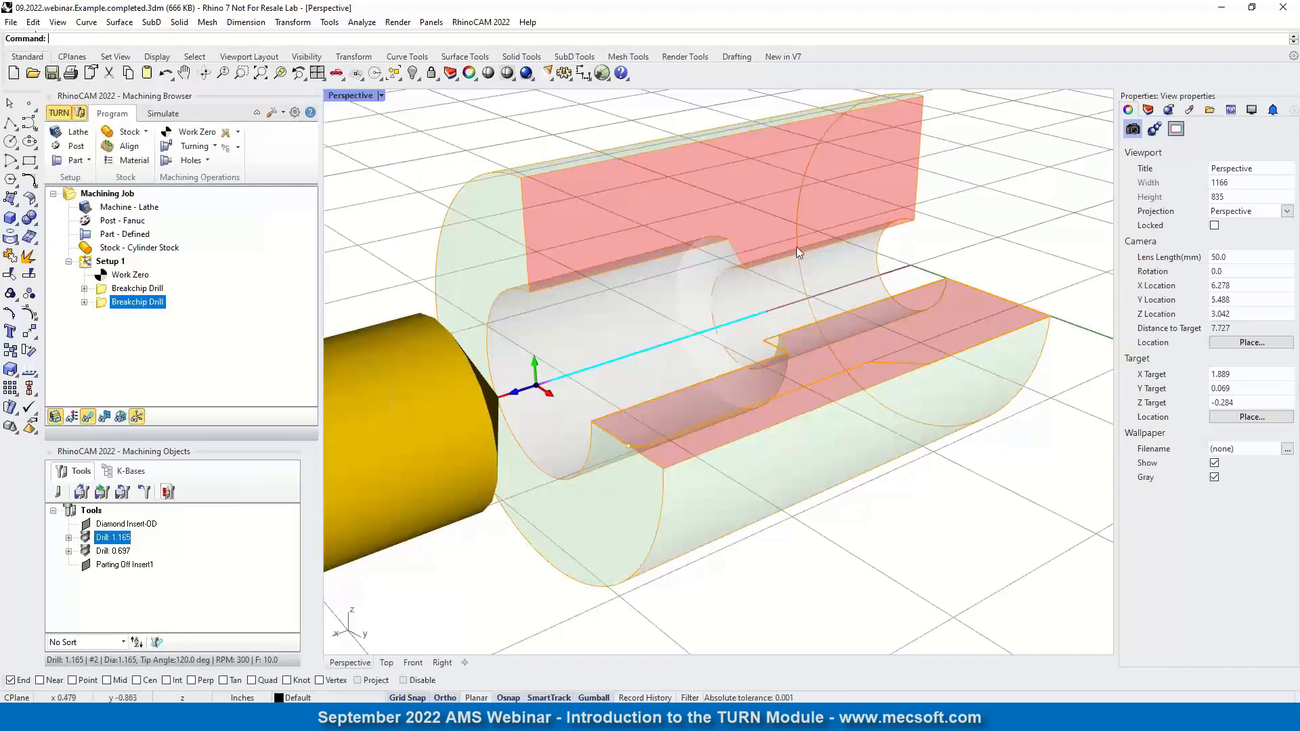
scroll(806, 326, down, 5)
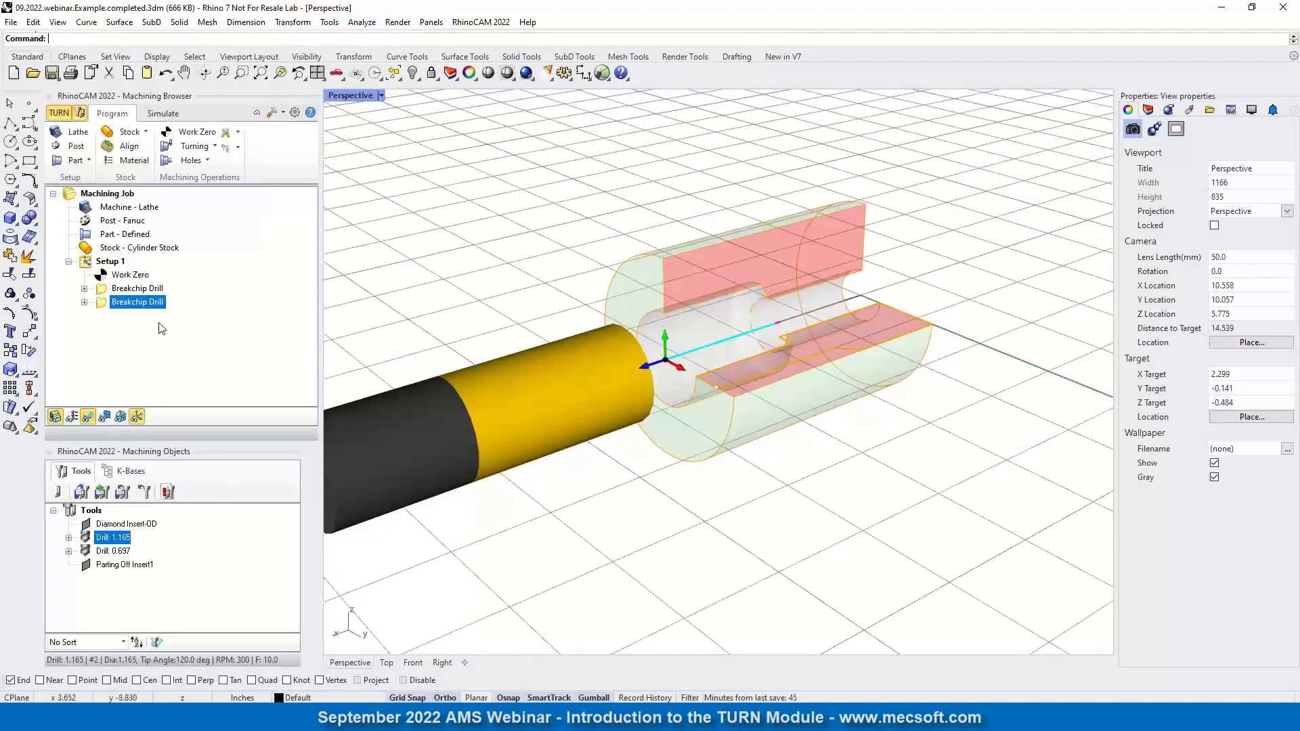
click(214, 146)
click(185, 173)
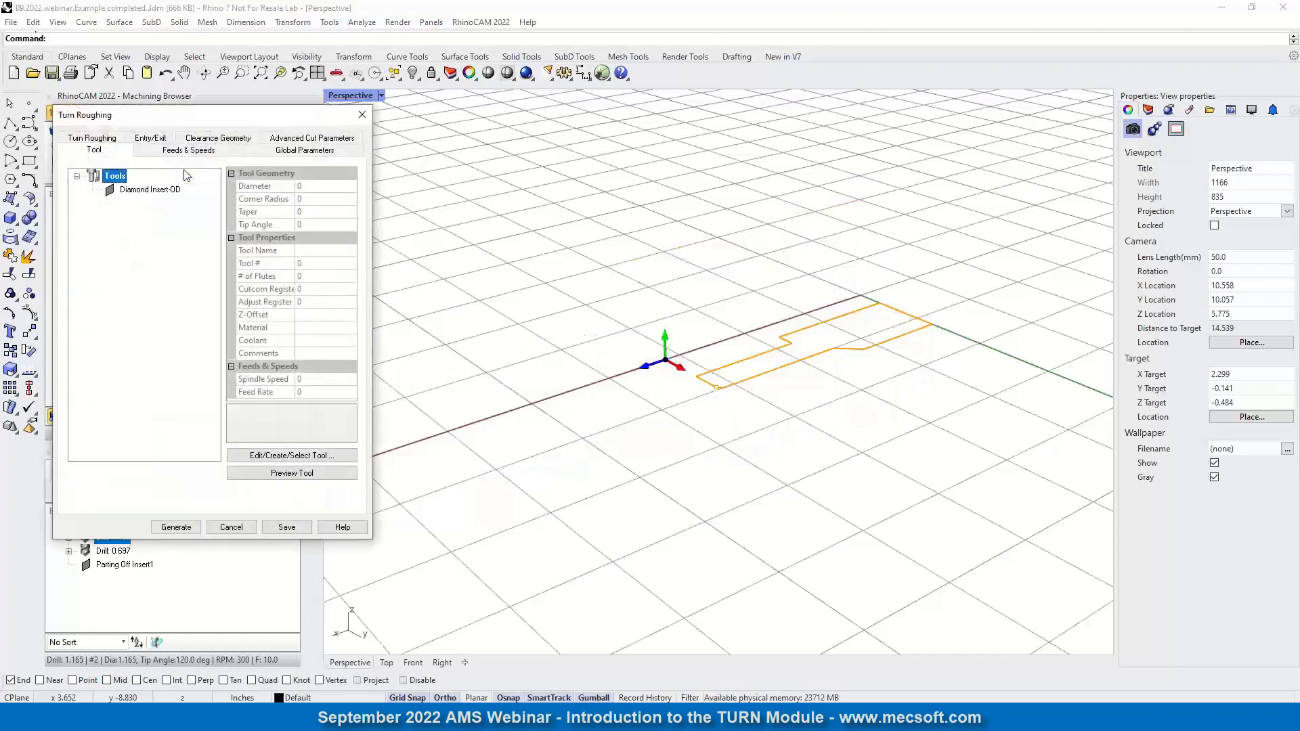
click(130, 191)
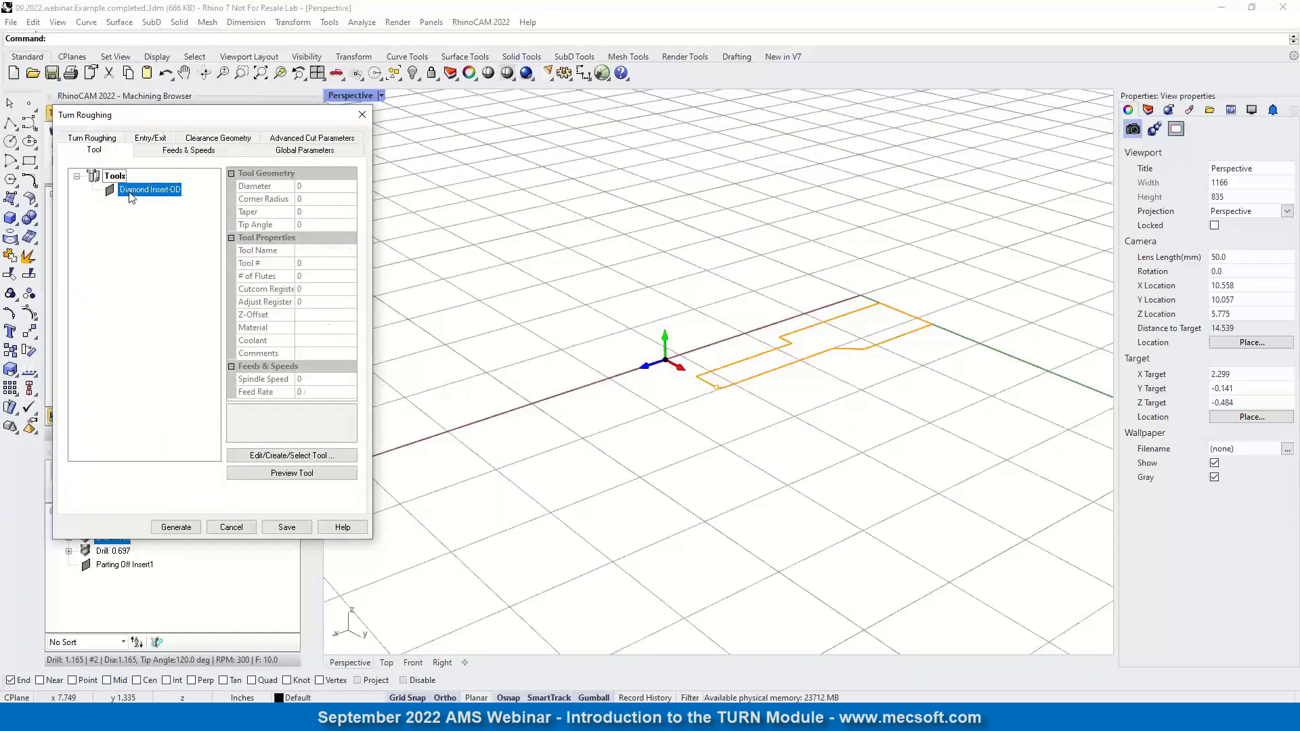
- Open the tool definition and browse the other insert types, including Triangular, Trigon and Parallelogram, ending back on the diamond insert
click(287, 455)
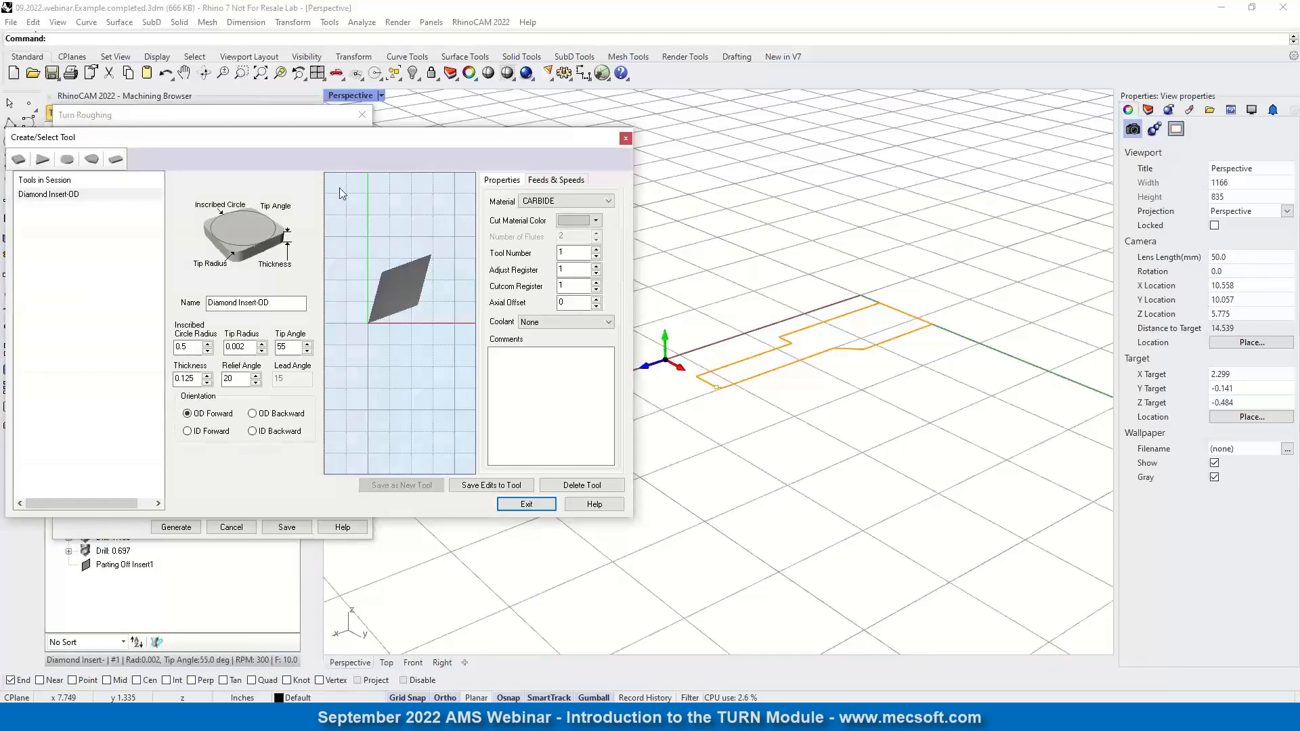
drag(302, 139, 368, 192)
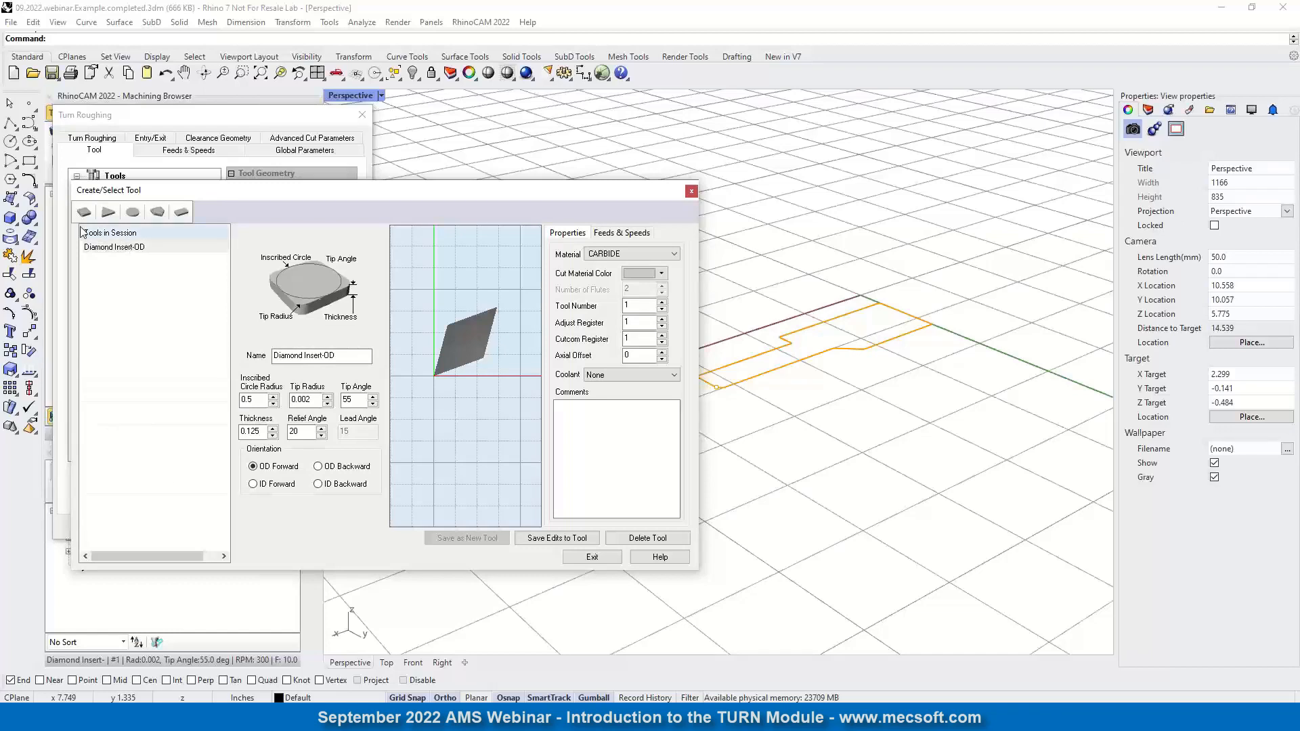
click(109, 214)
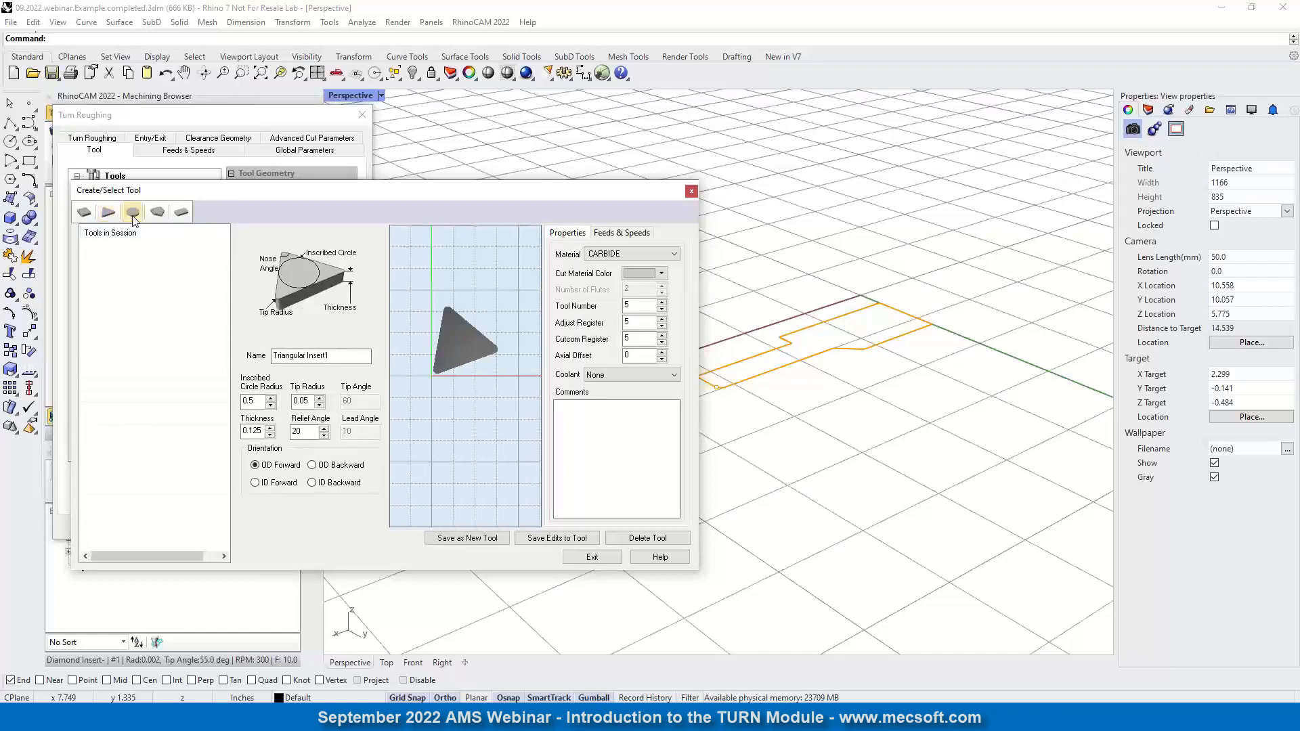
click(133, 212)
click(157, 212)
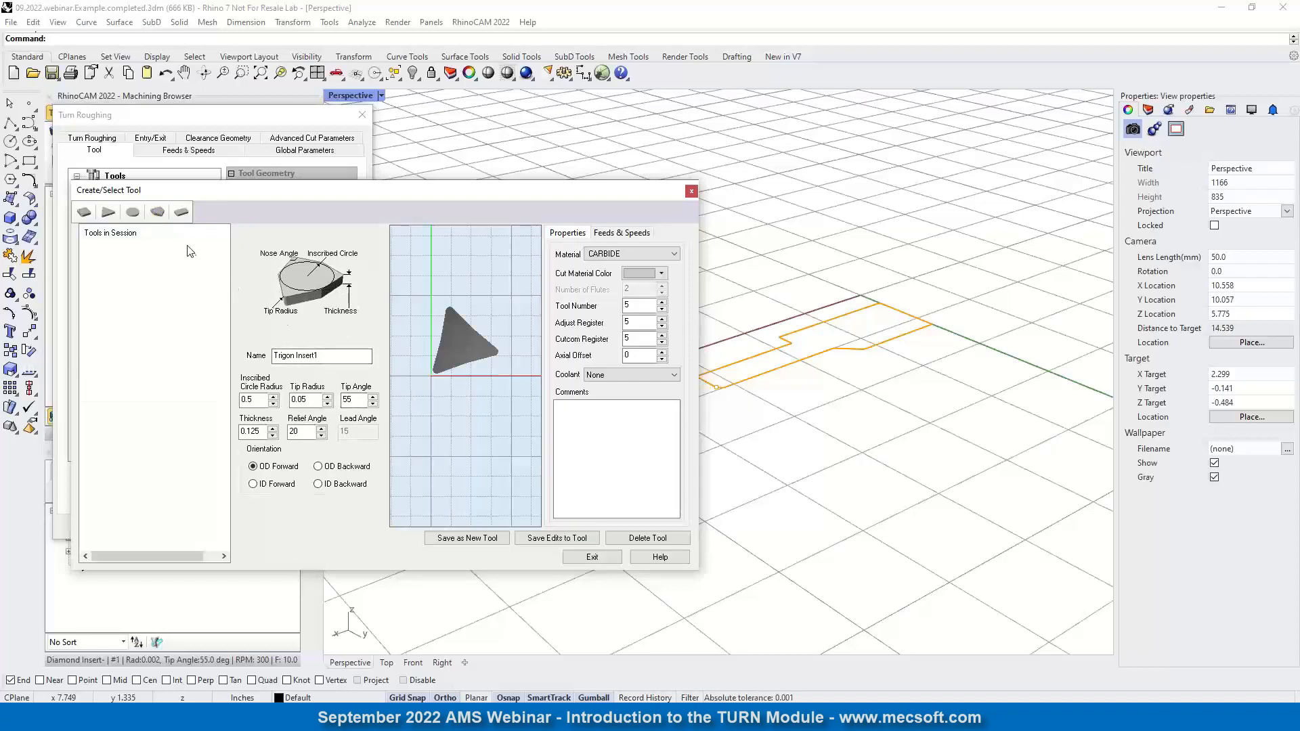
click(180, 212)
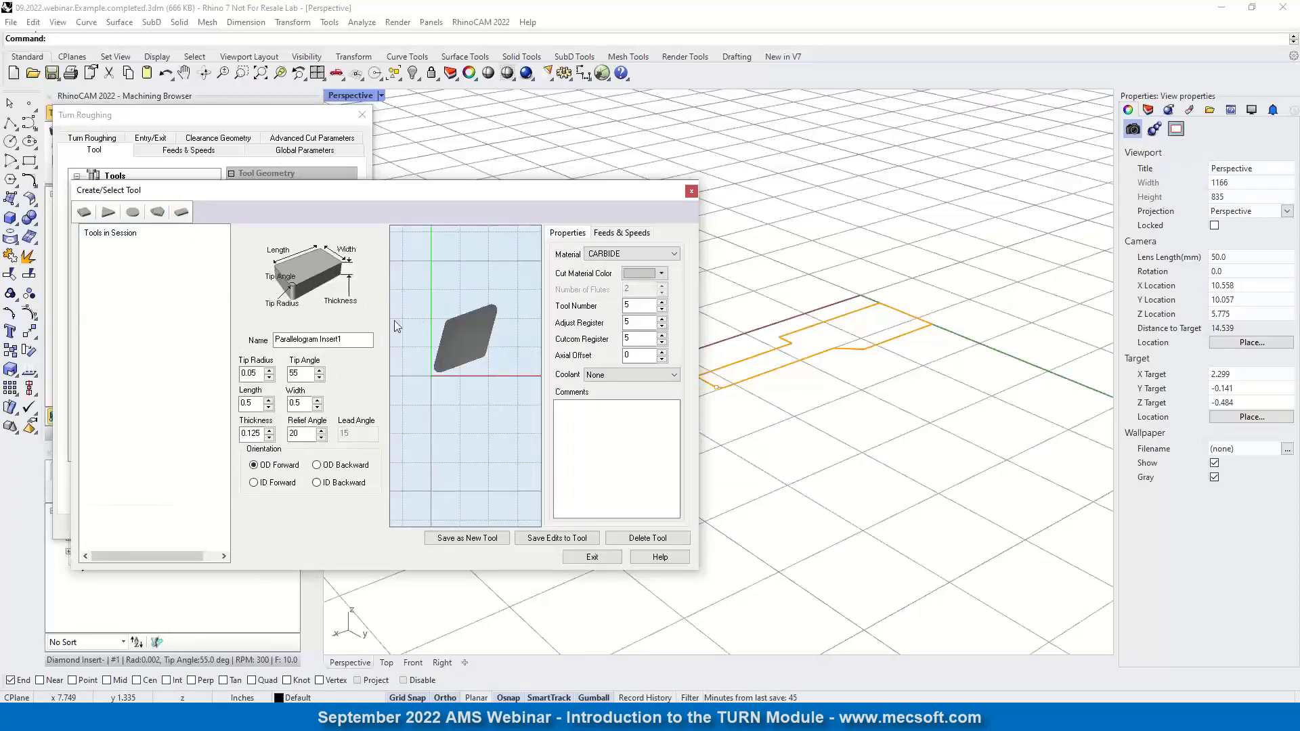
click(84, 212)
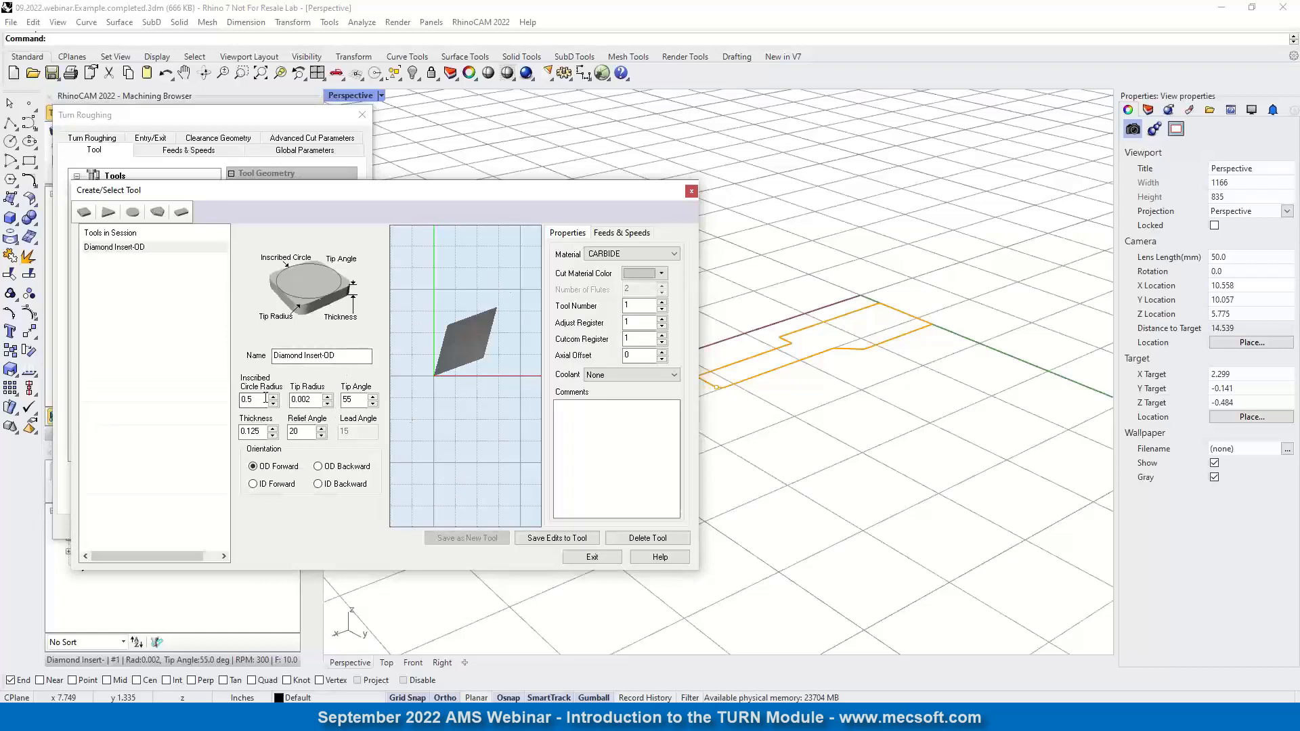
- Review the diamond insert's circle radius, tip radius and tip angle, preview OD Backward, restore OD Forward and close the tool definition
drag(255, 399, 226, 399)
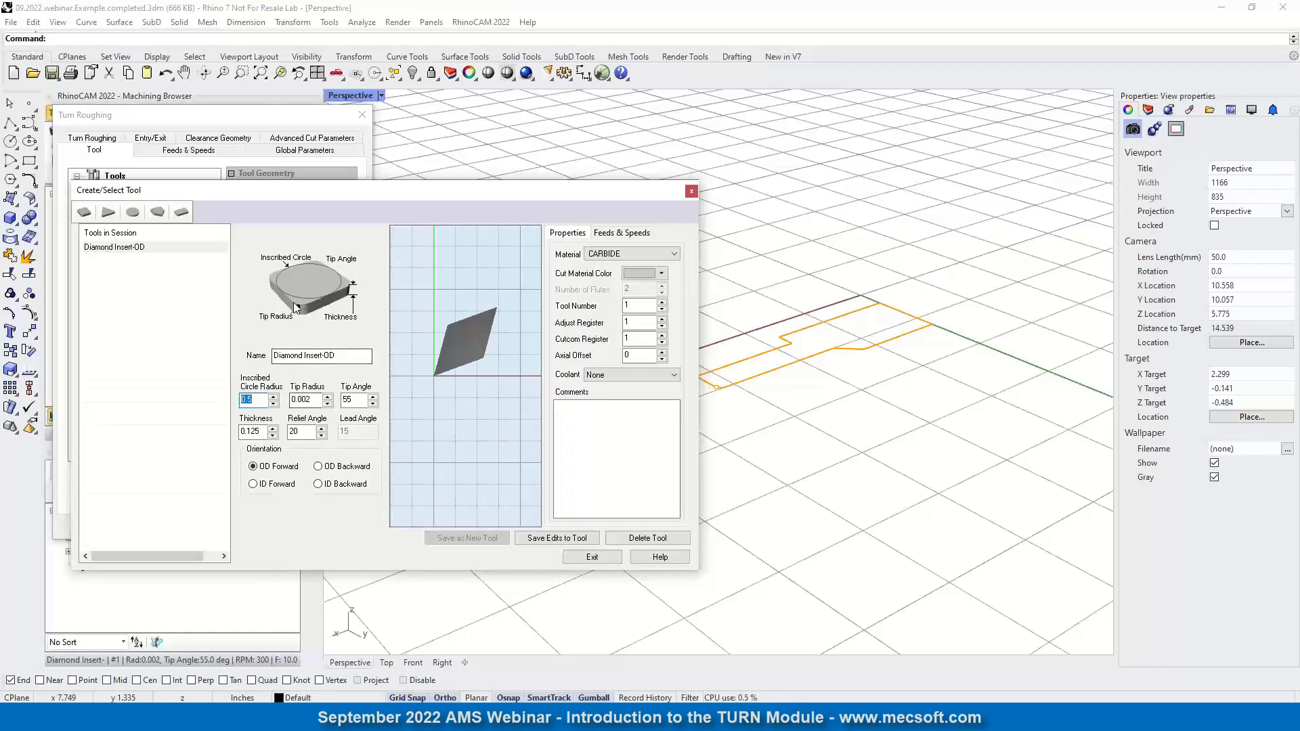
key(Tab)
key(Tab)
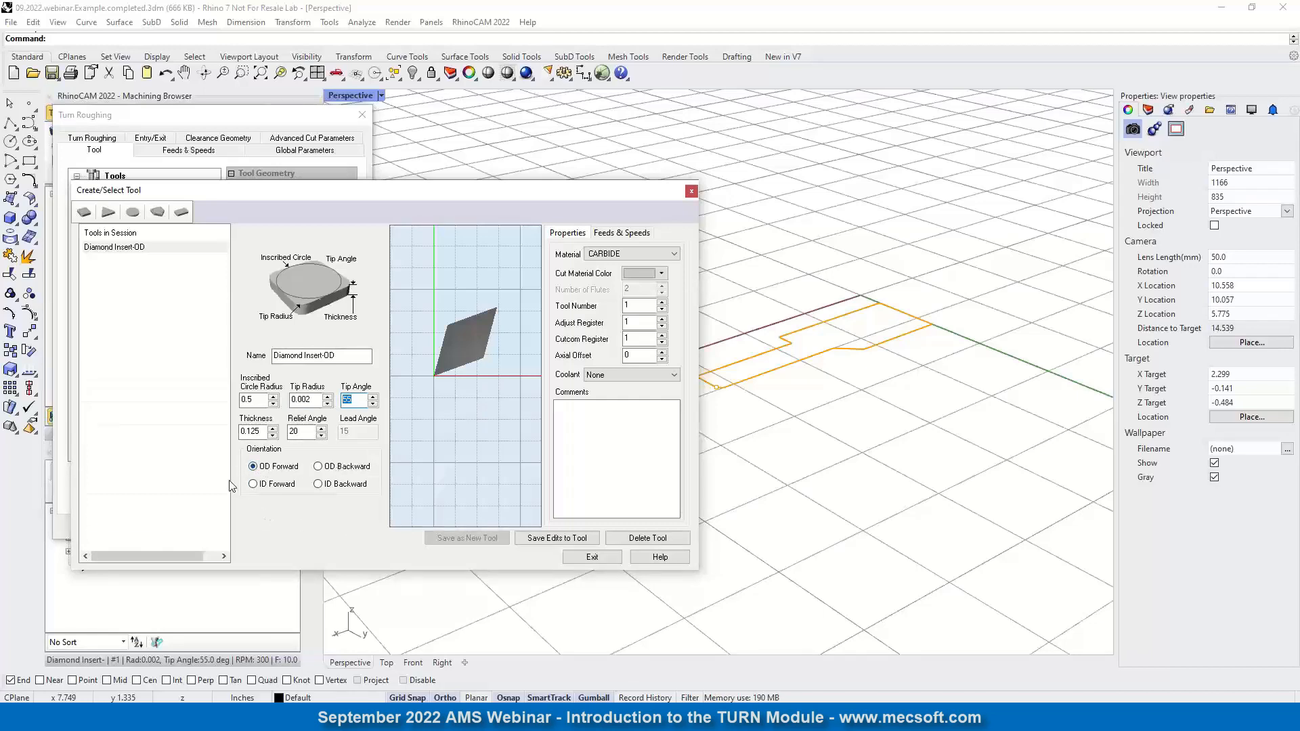
click(326, 470)
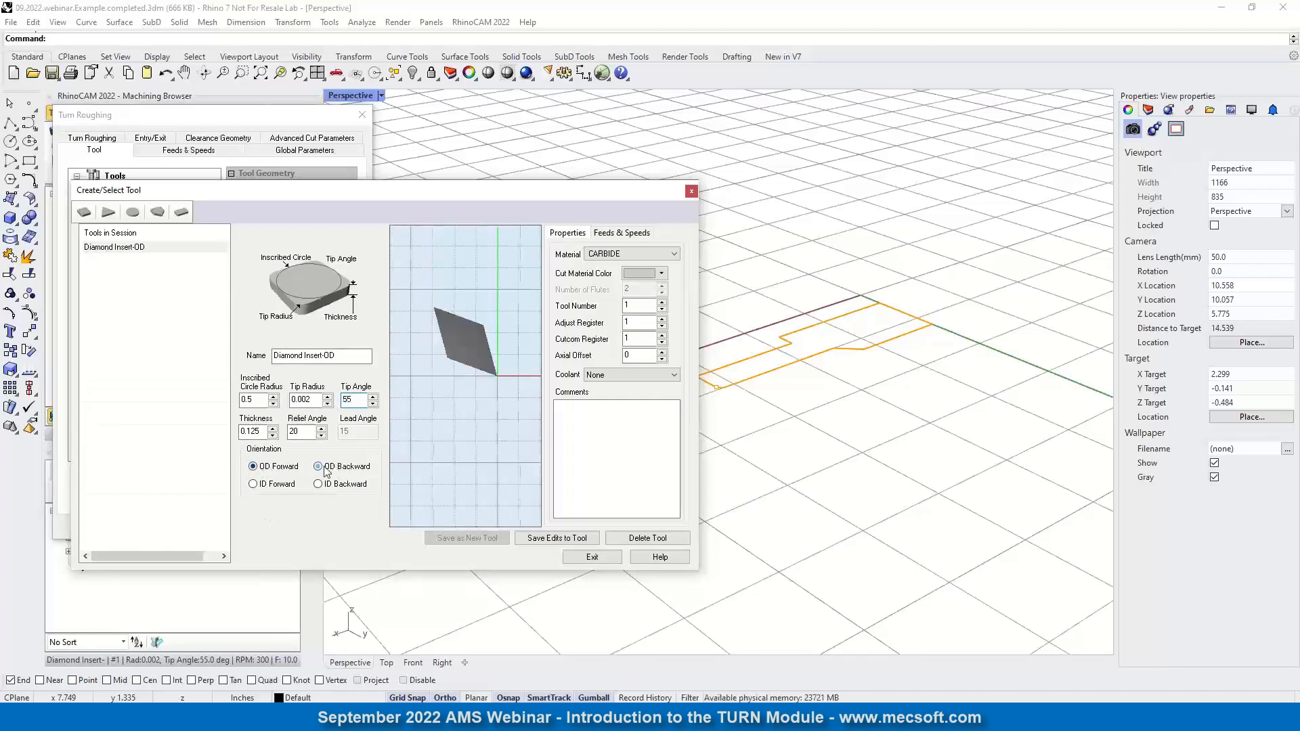
click(254, 468)
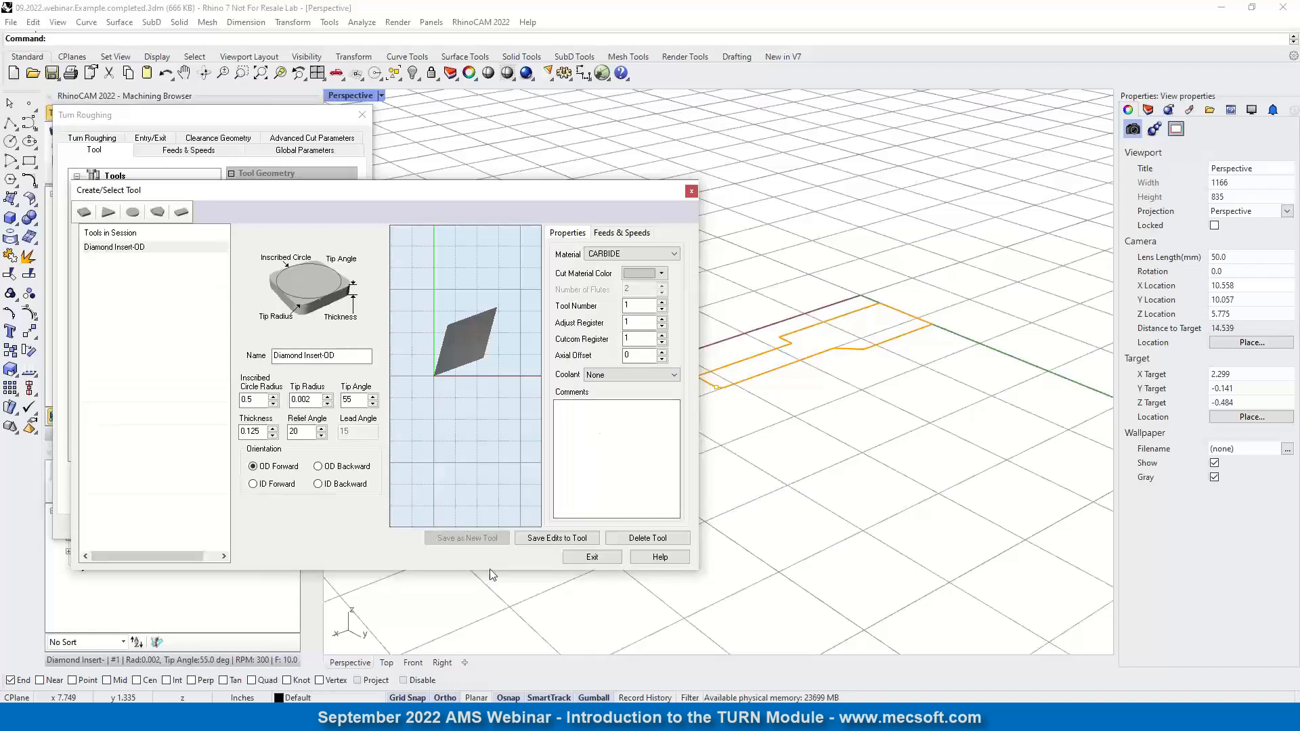
click(592, 557)
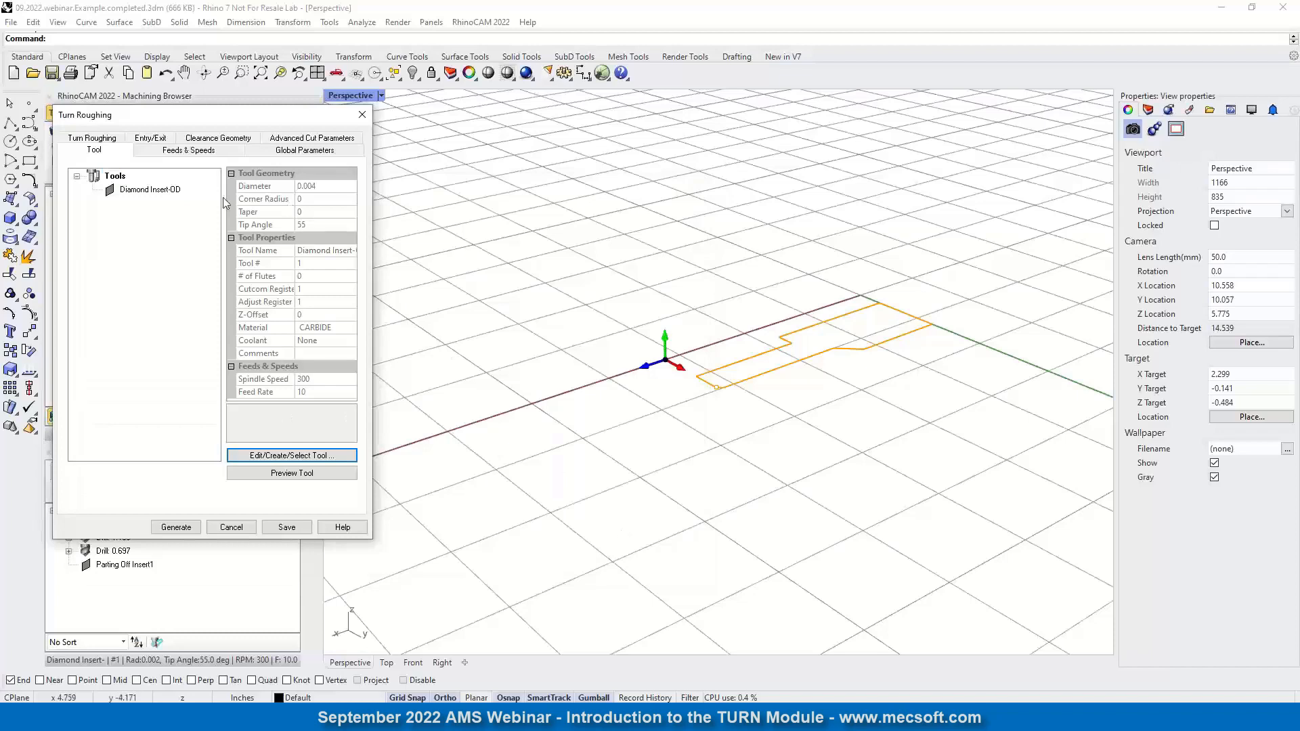
- Review the roughing operation's feeds, speeds and global parameters, and select Outer Diameter as the approach type
click(188, 150)
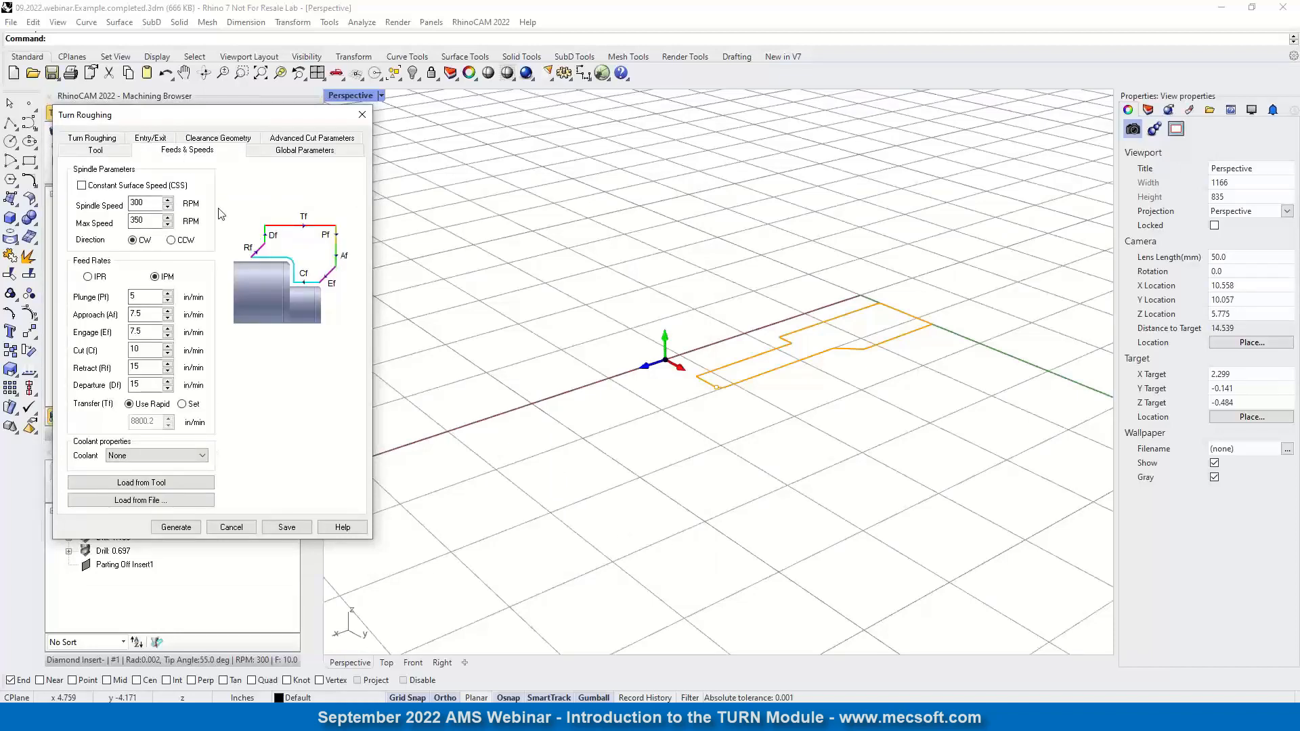
click(304, 151)
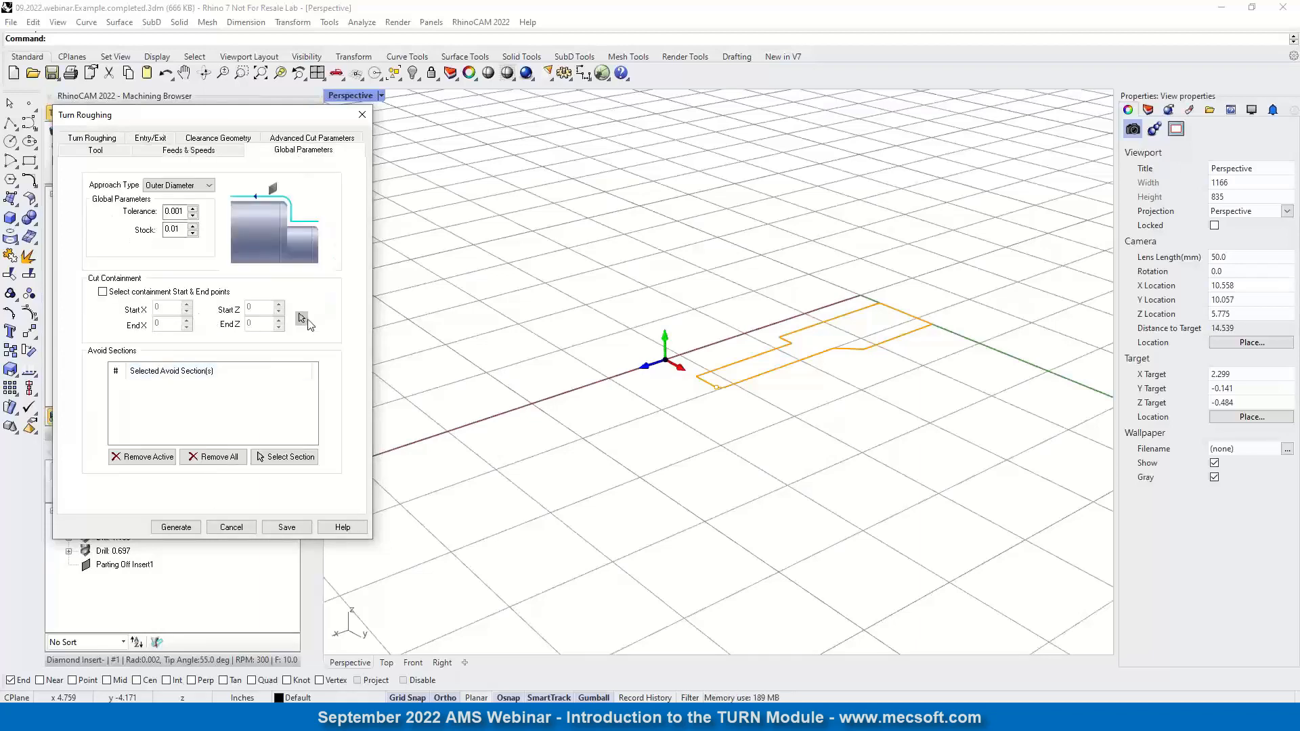
drag(188, 212, 164, 211)
click(211, 188)
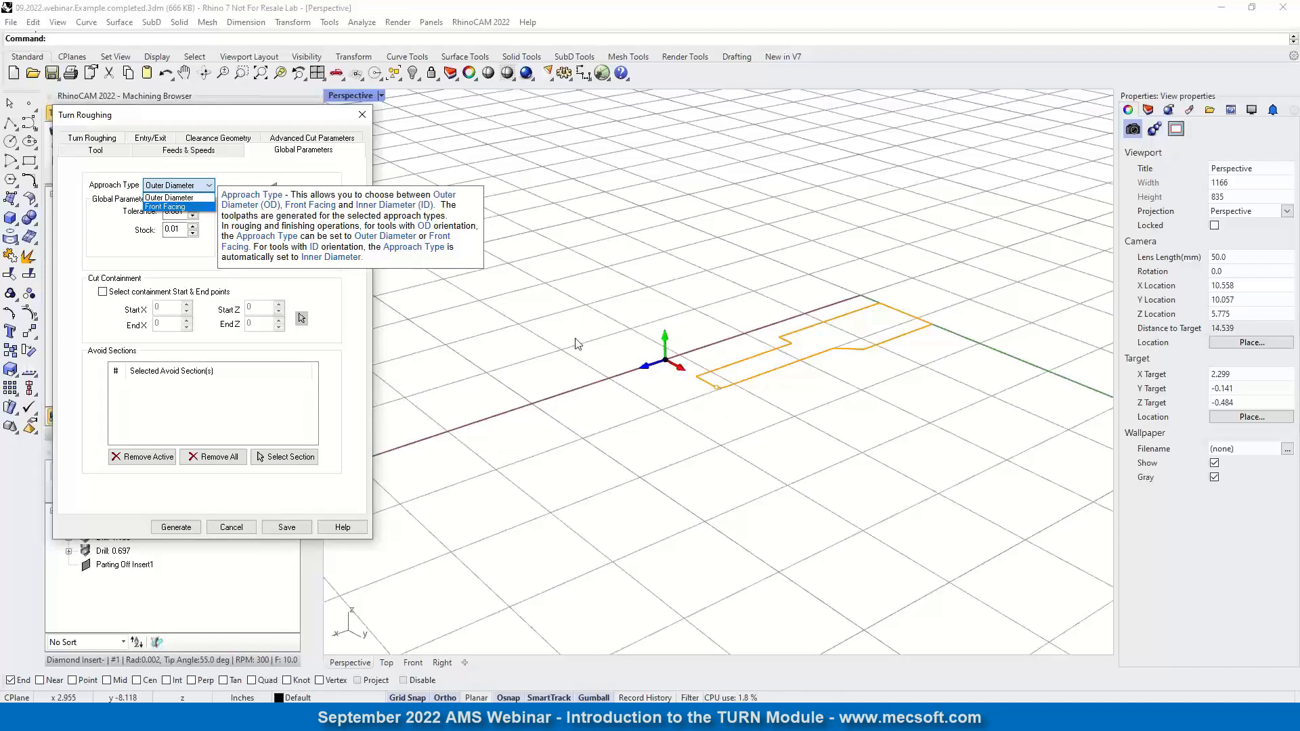
click(173, 197)
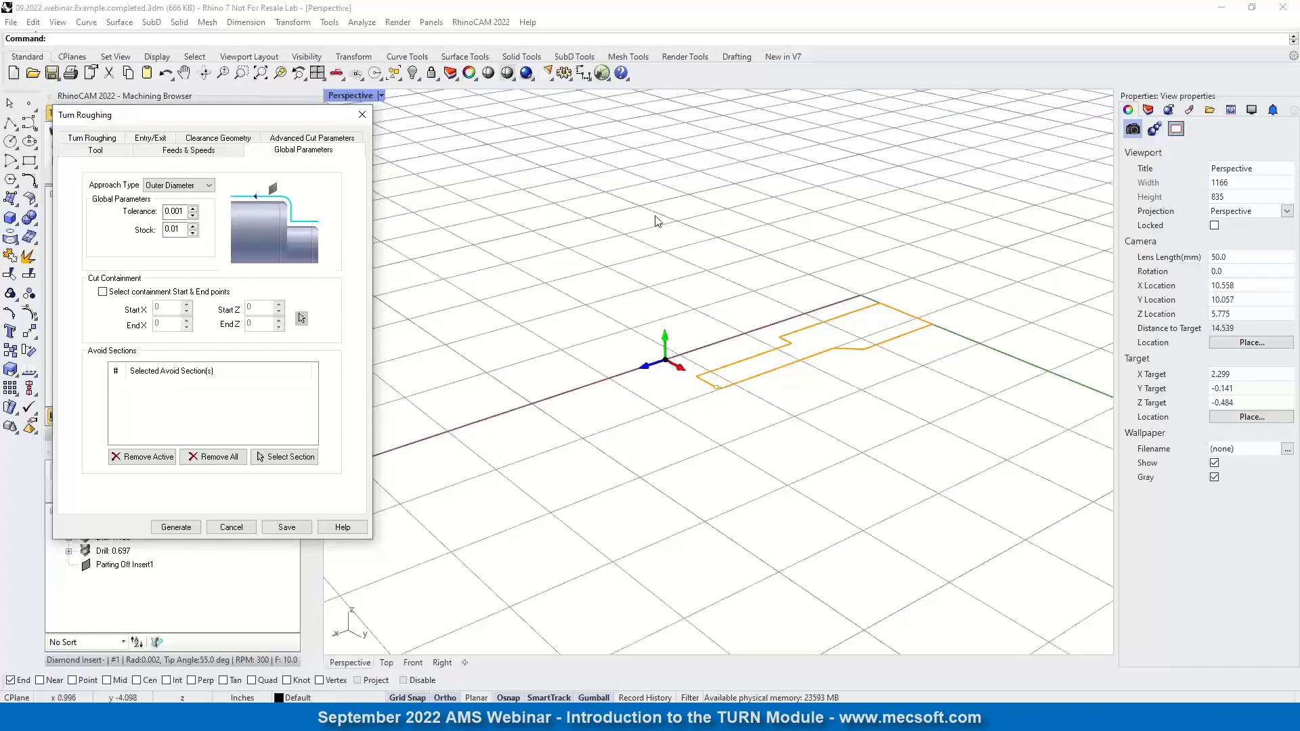
click(193, 190)
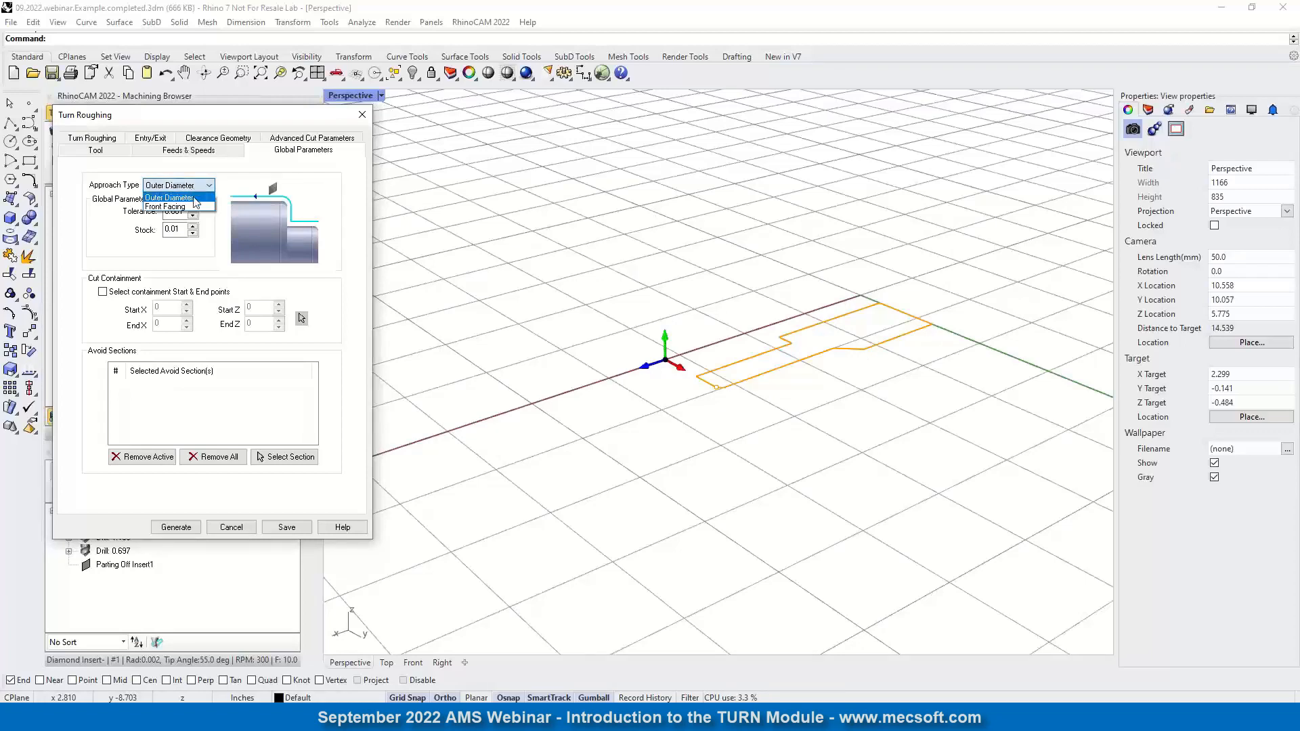
click(194, 198)
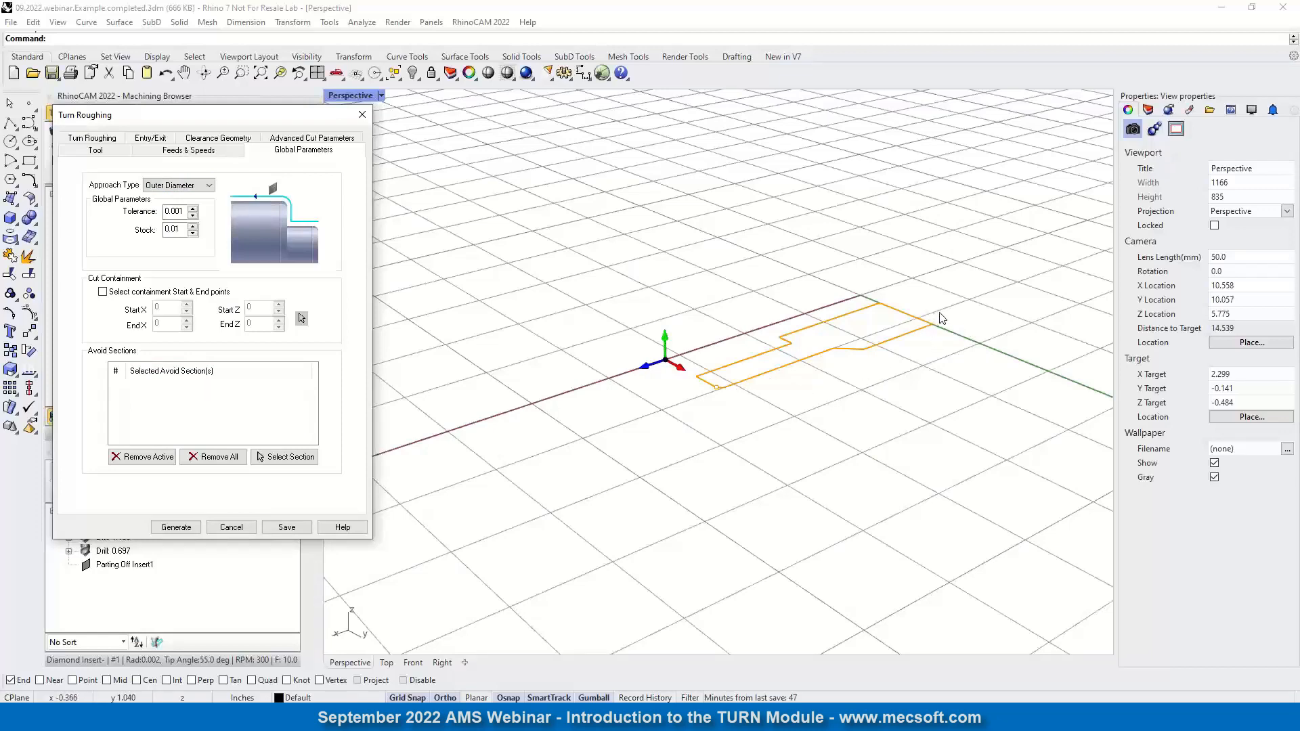
- Enable cut containment and pick its points from the near outer end at about X 0.94, Z -3.21 to the far outer corner at X 1.25, Z 0
scroll(864, 328, up, 4)
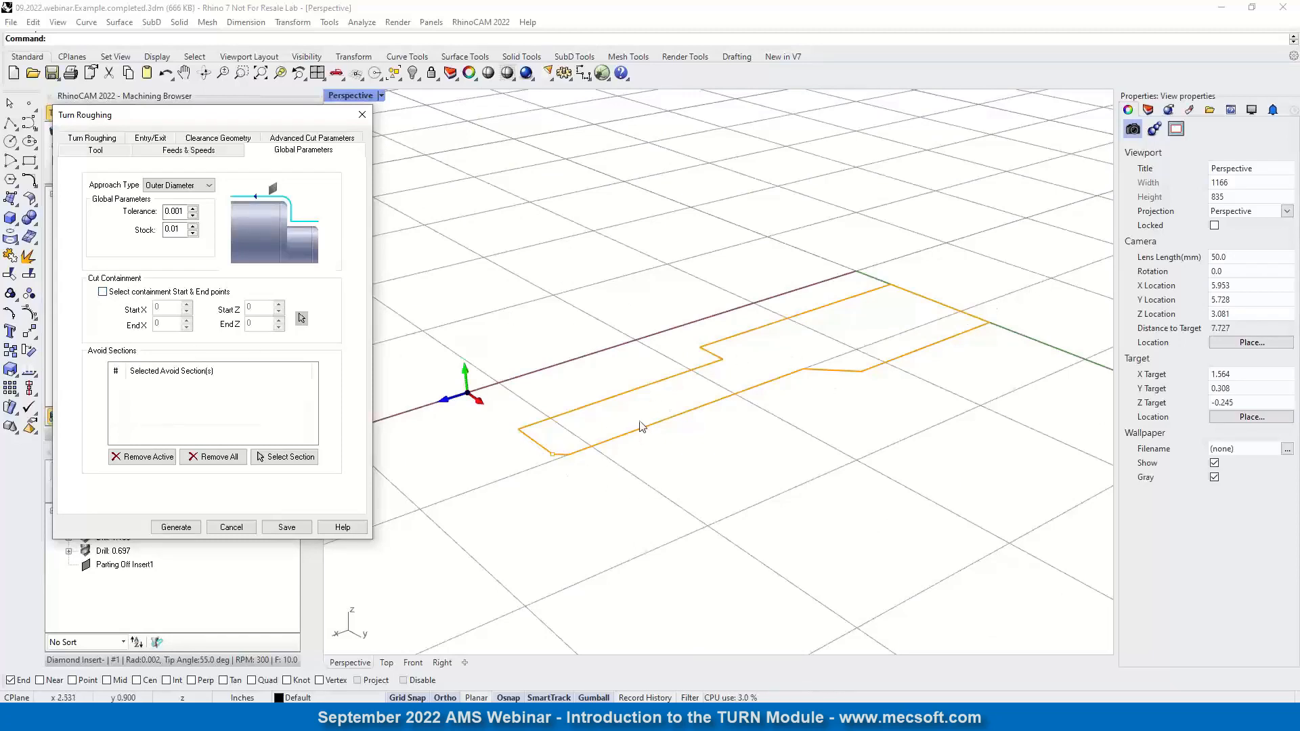
click(102, 293)
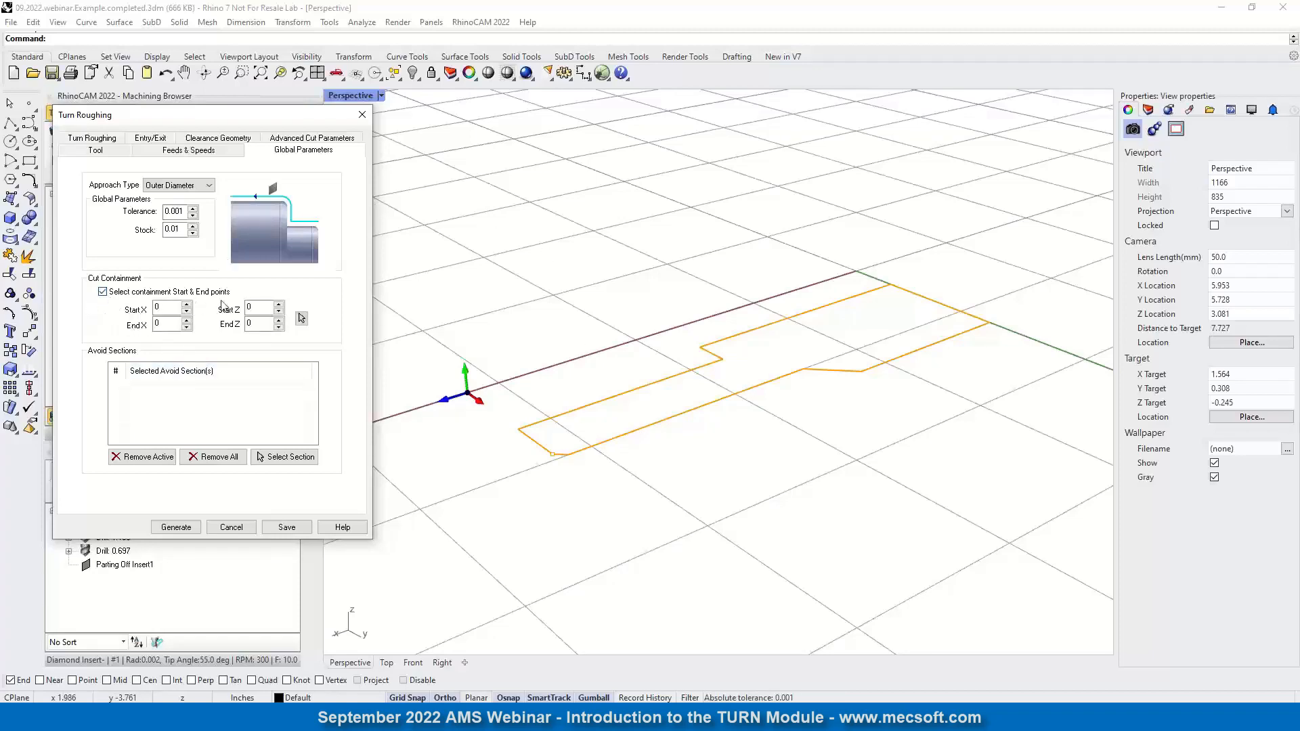
click(301, 317)
scroll(520, 476, up, 5)
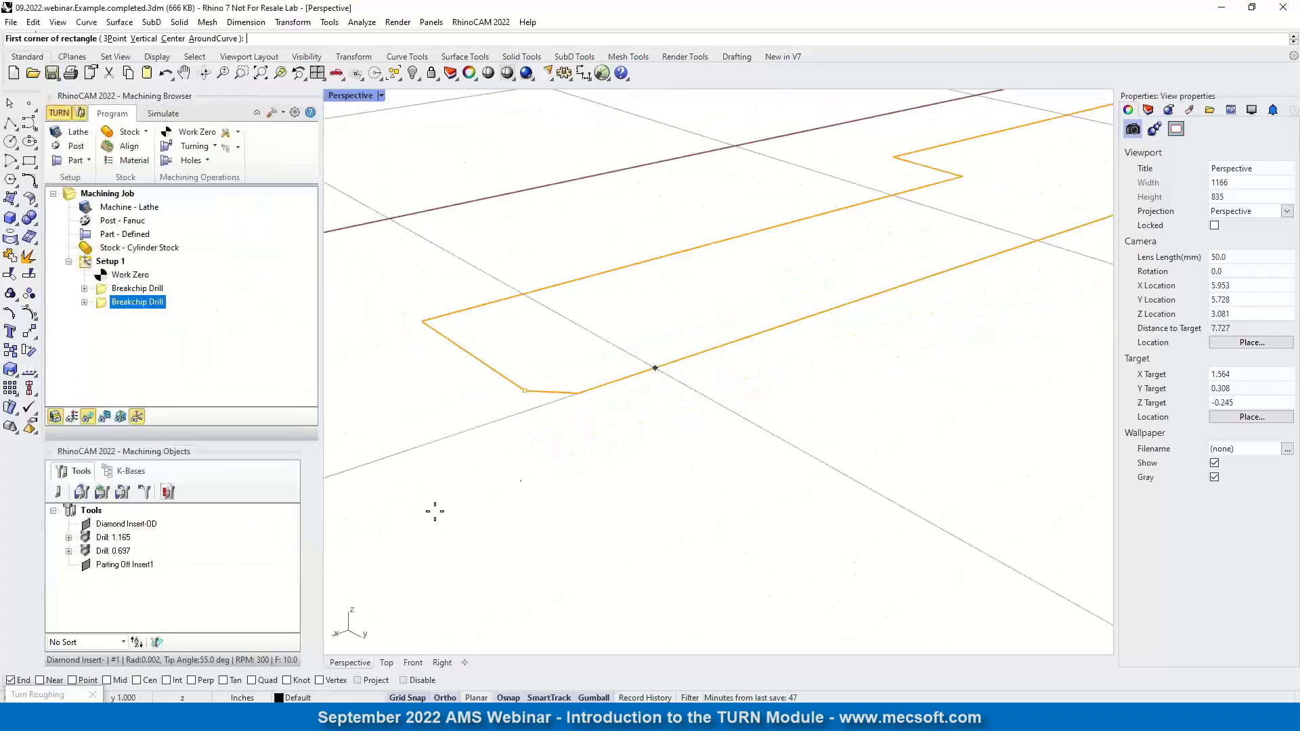
click(527, 400)
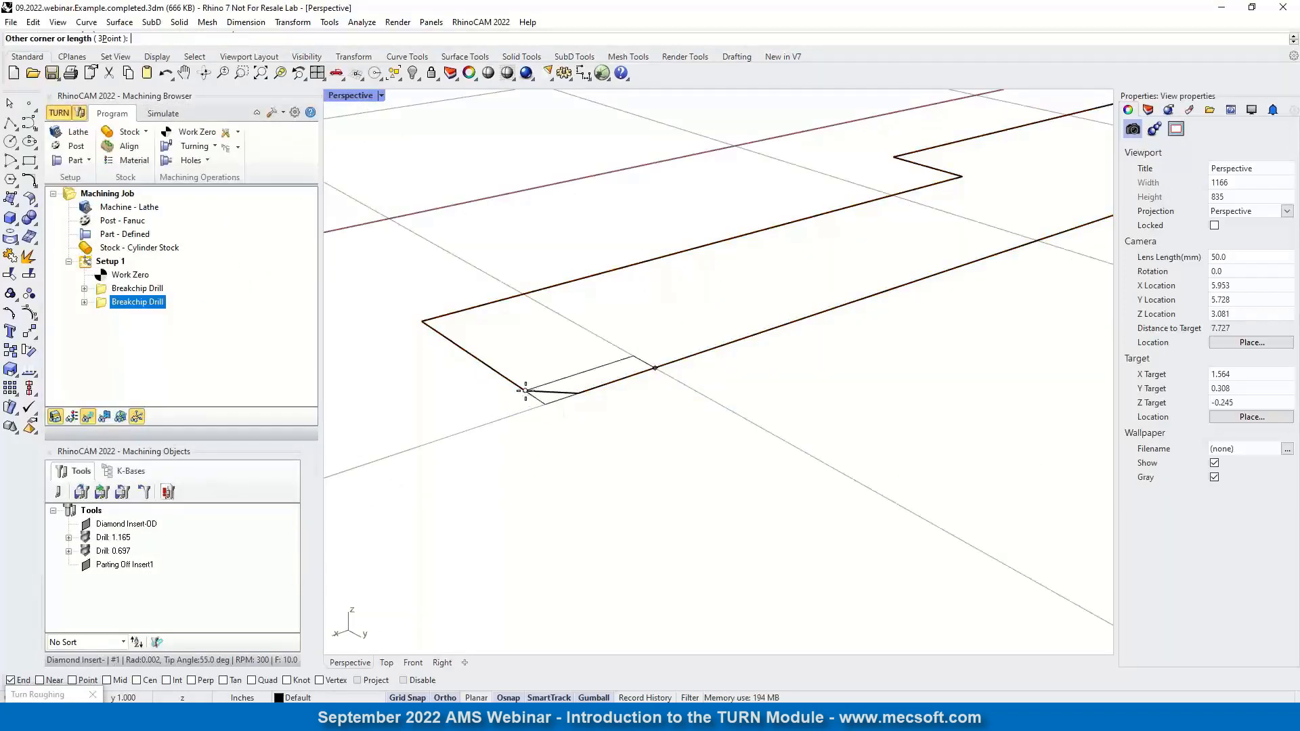
scroll(514, 434, down, 5)
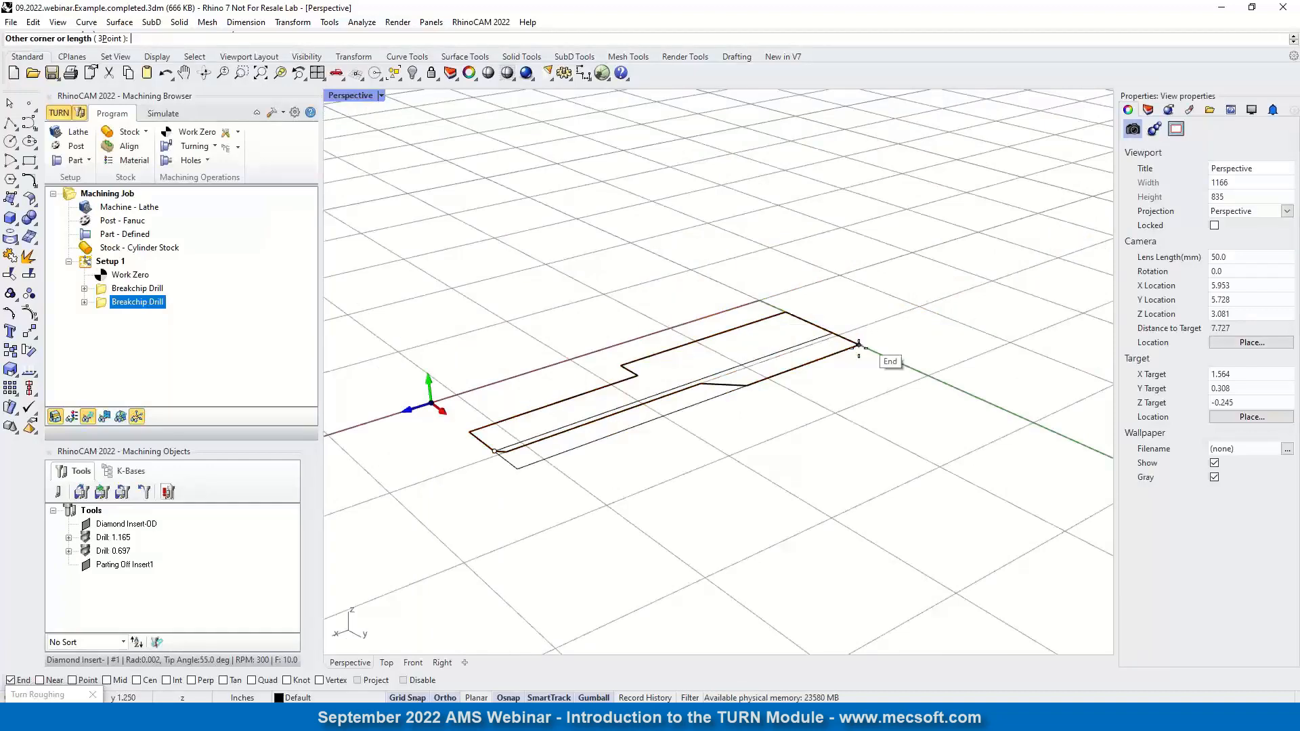
click(863, 344)
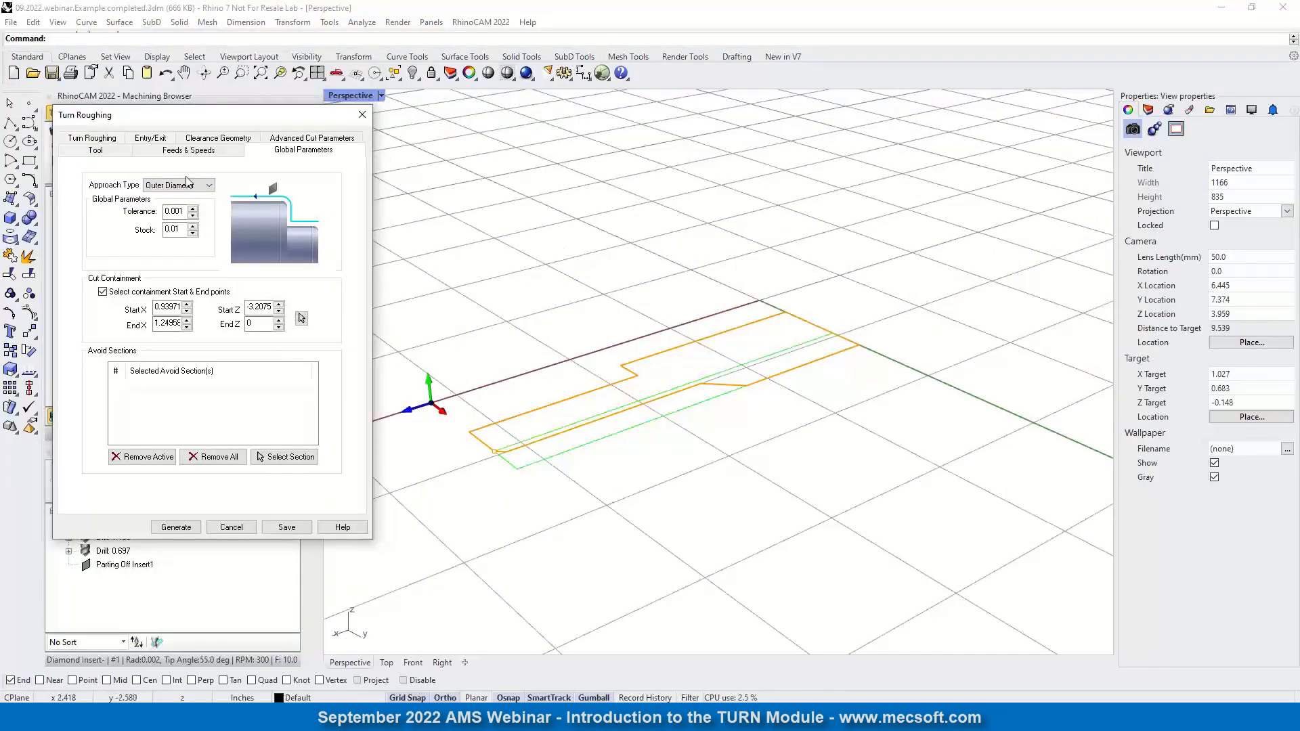
- Preview the Offset Cuts pattern, return to Linear Cuts and turn off the final cleanup pass
click(97, 142)
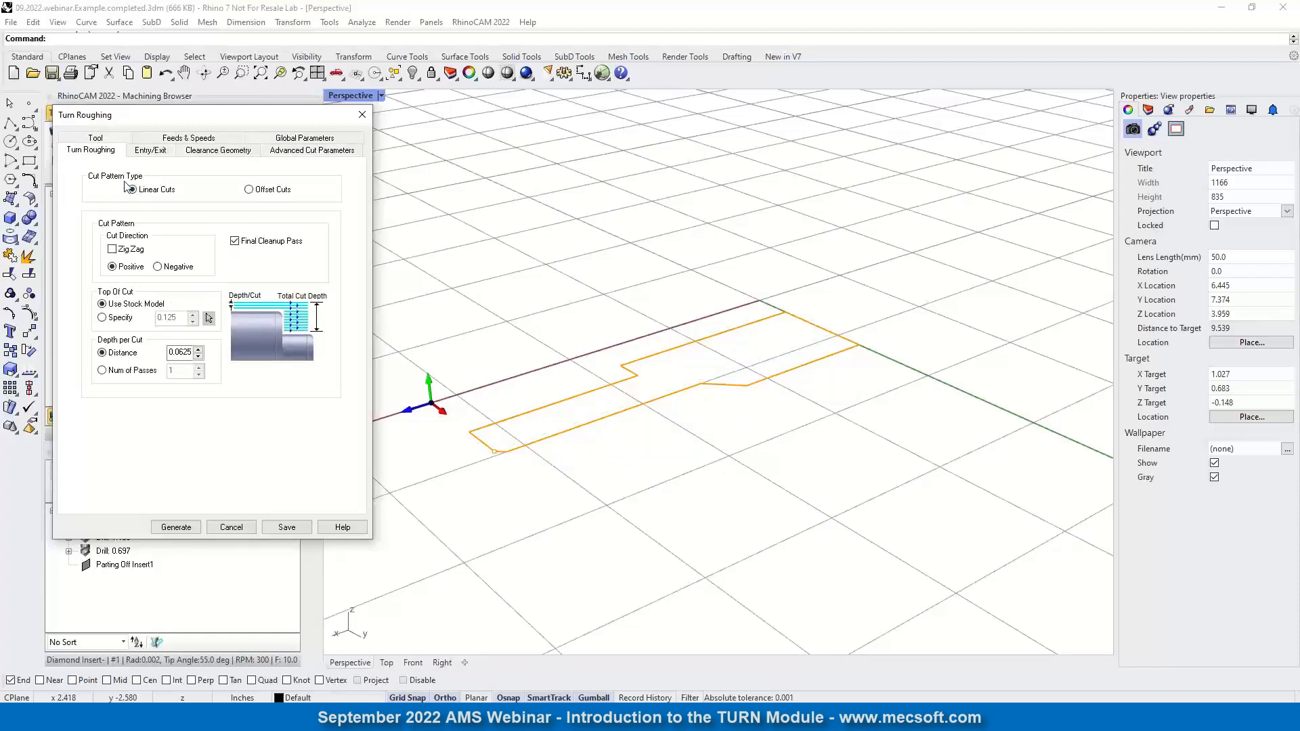
click(257, 195)
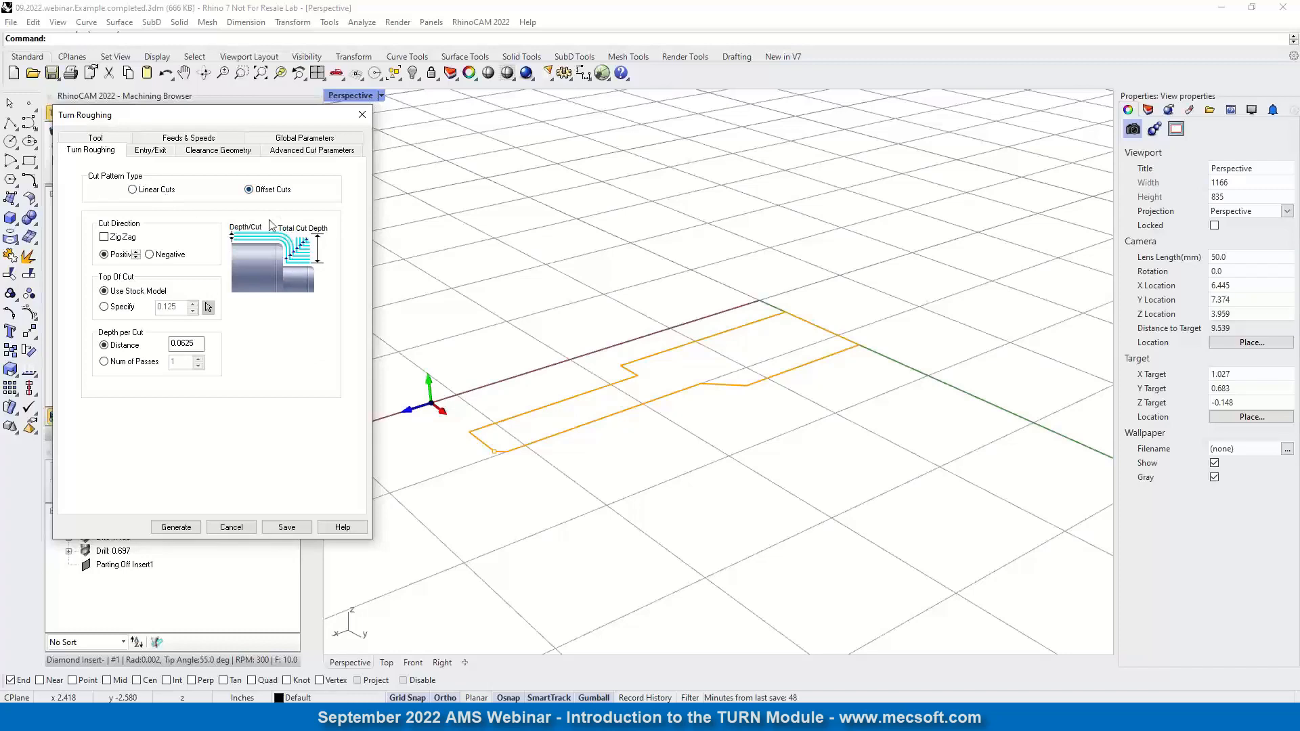
click(132, 190)
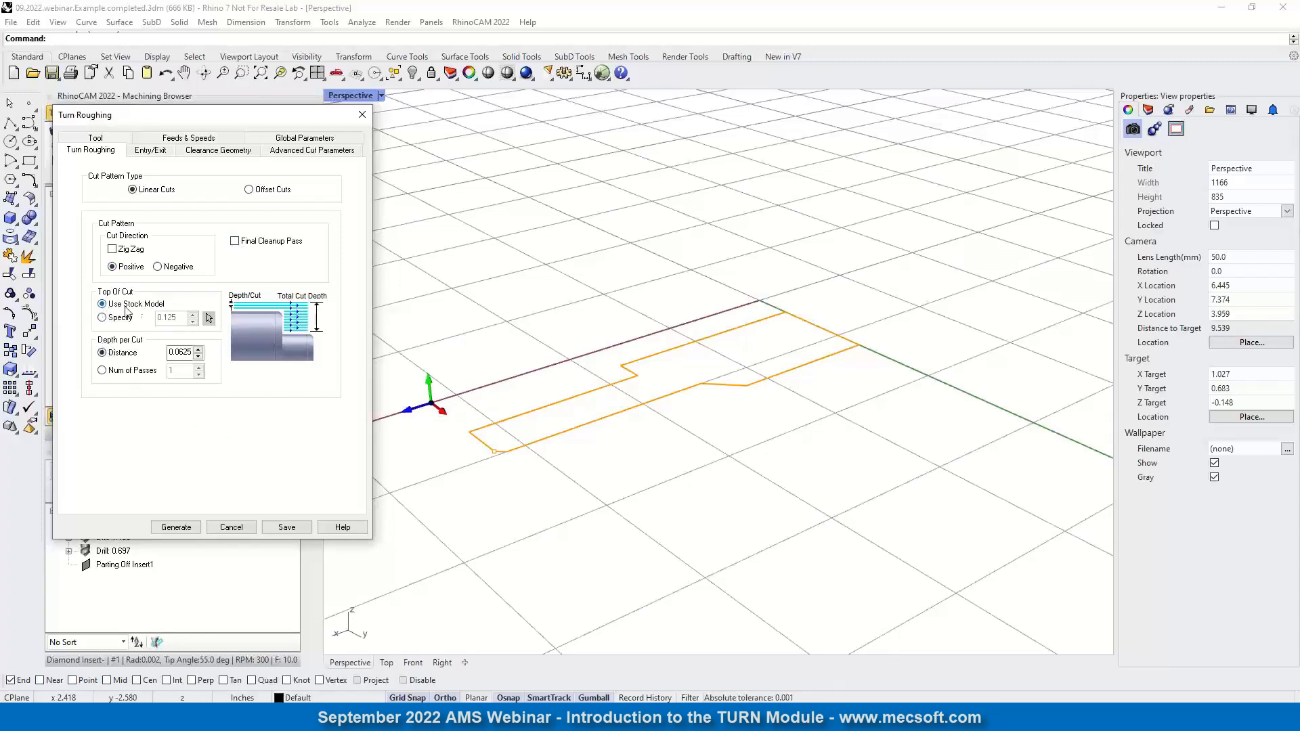
mouse_move(162, 313)
- Review the roughing operation's entry and exit motions, clearance geometry and arc fitting settings
click(157, 151)
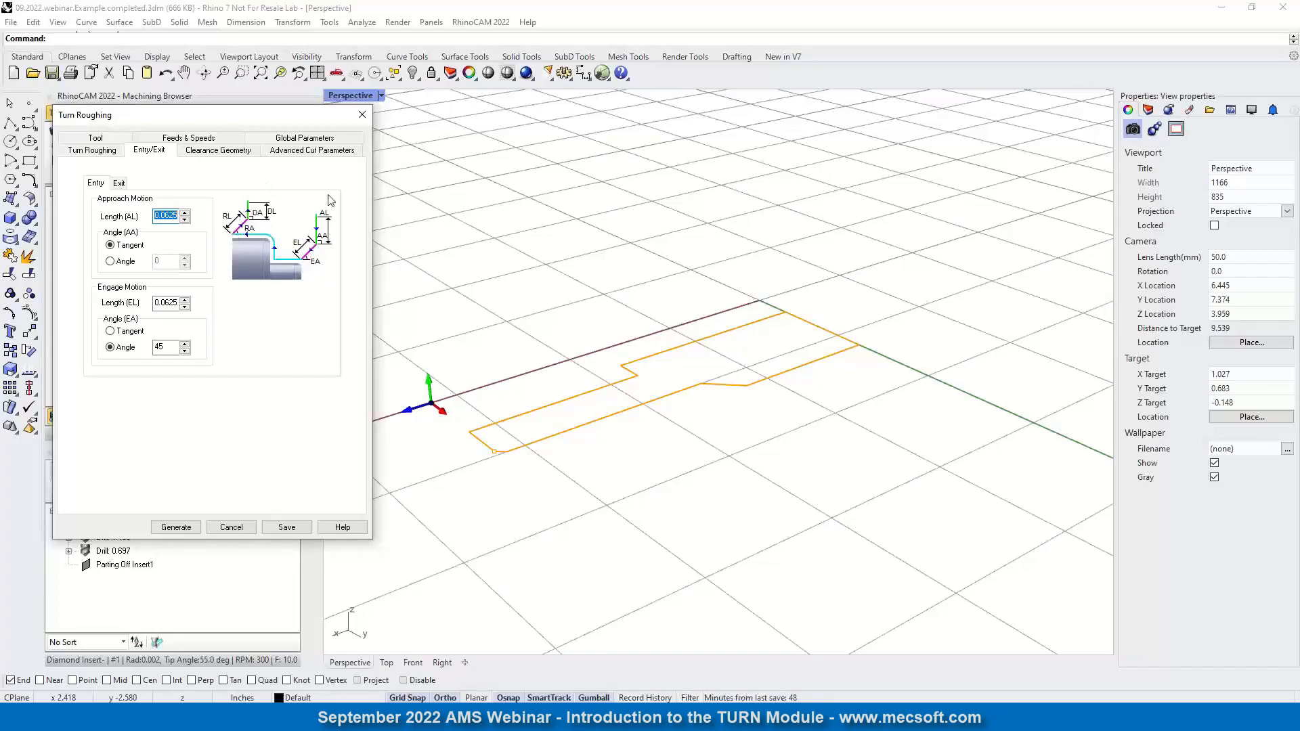
click(119, 184)
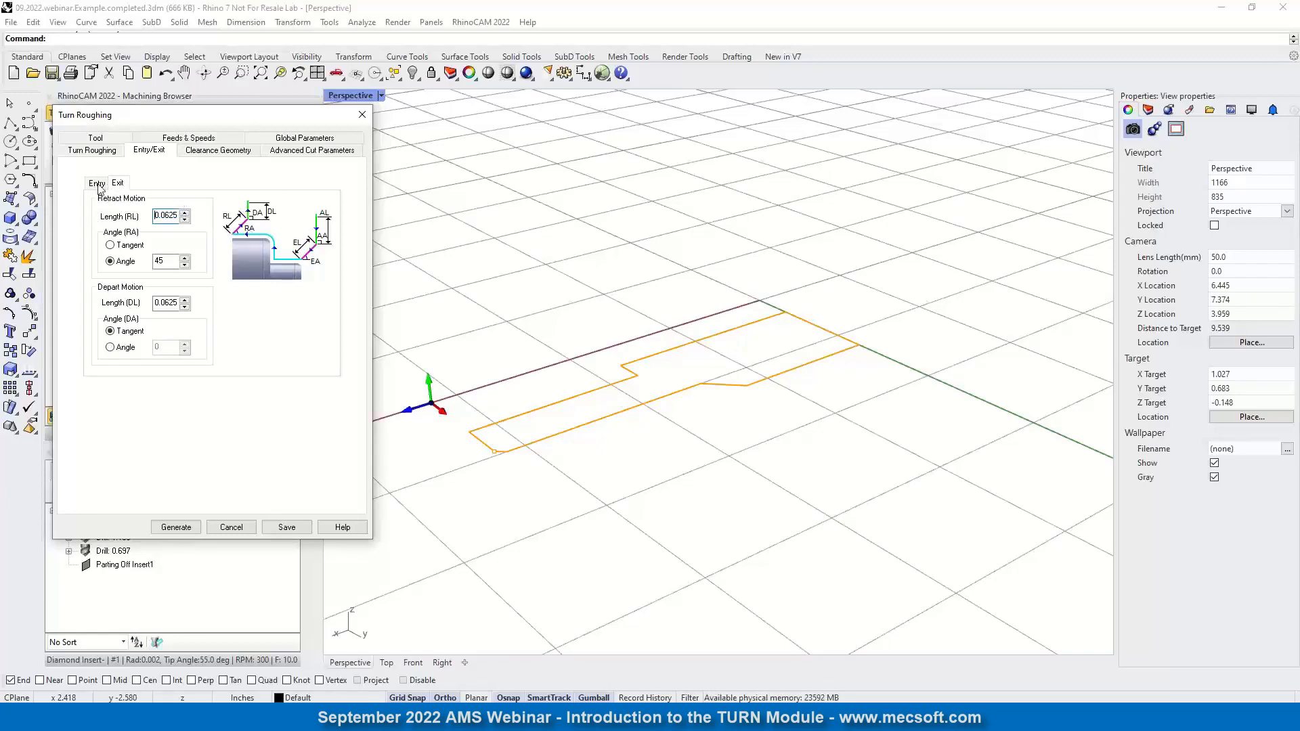
click(97, 185)
click(228, 152)
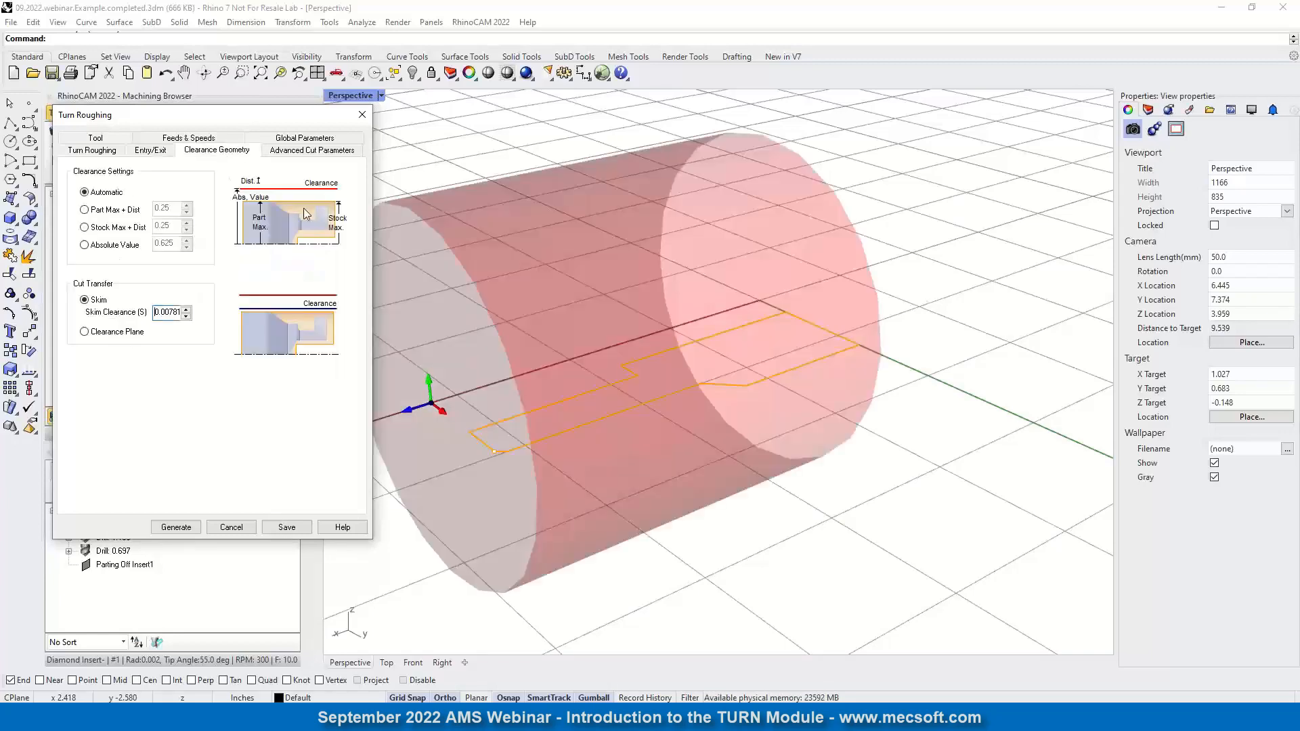
right_drag(399, 357, 424, 365)
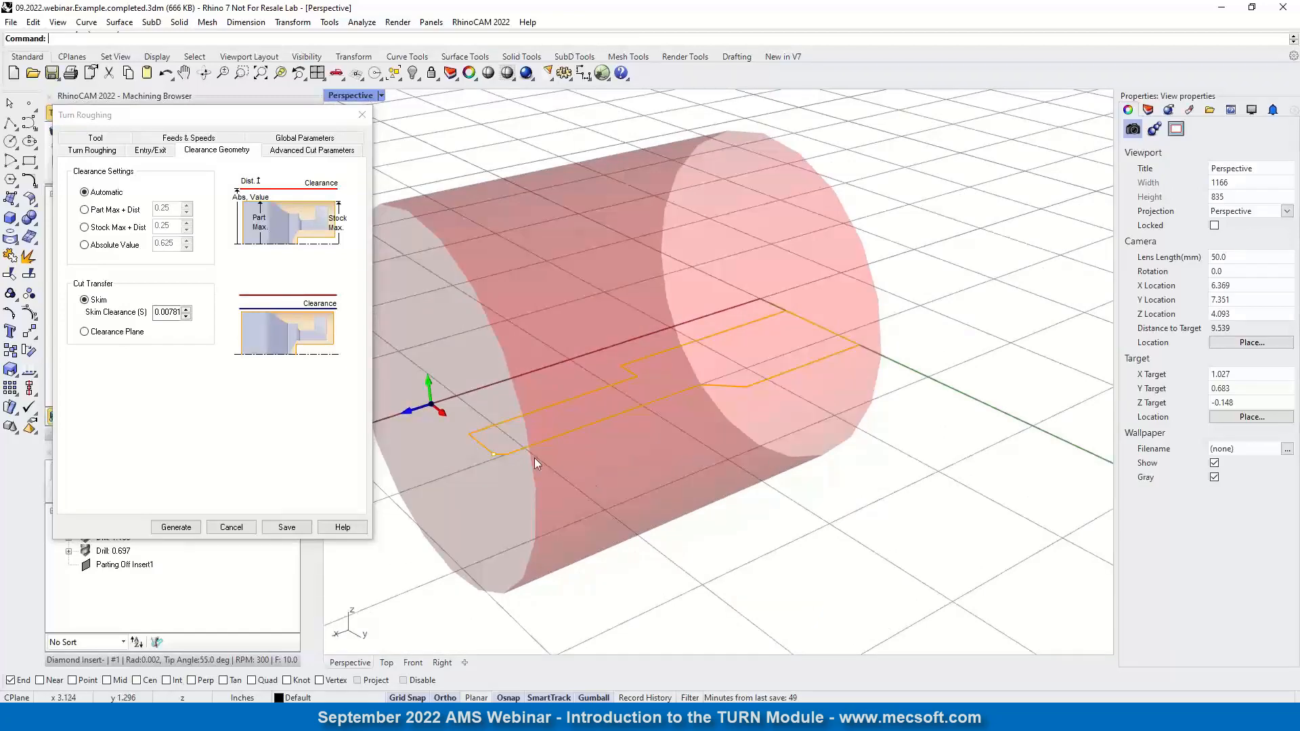
click(290, 153)
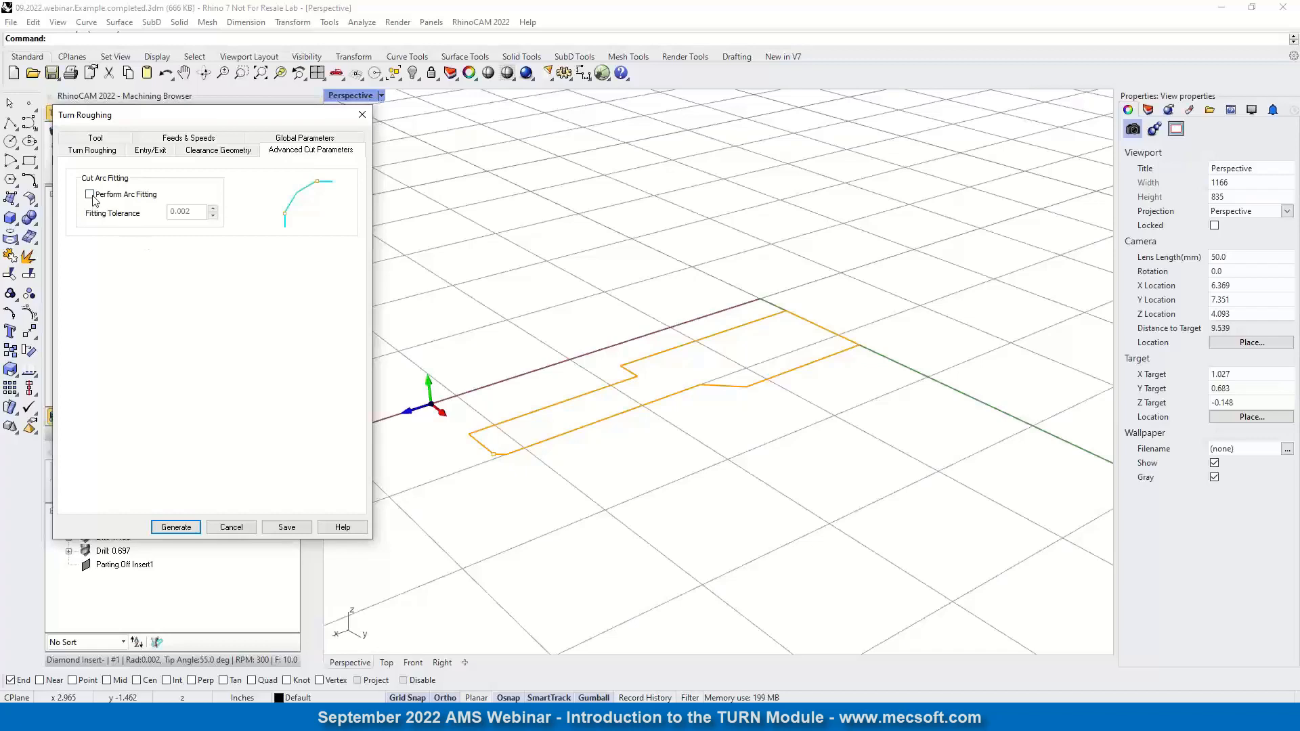
mouse_move(93, 200)
- Generate the Turn Roughing toolpath and inspect its passes along the outer profile
click(180, 531)
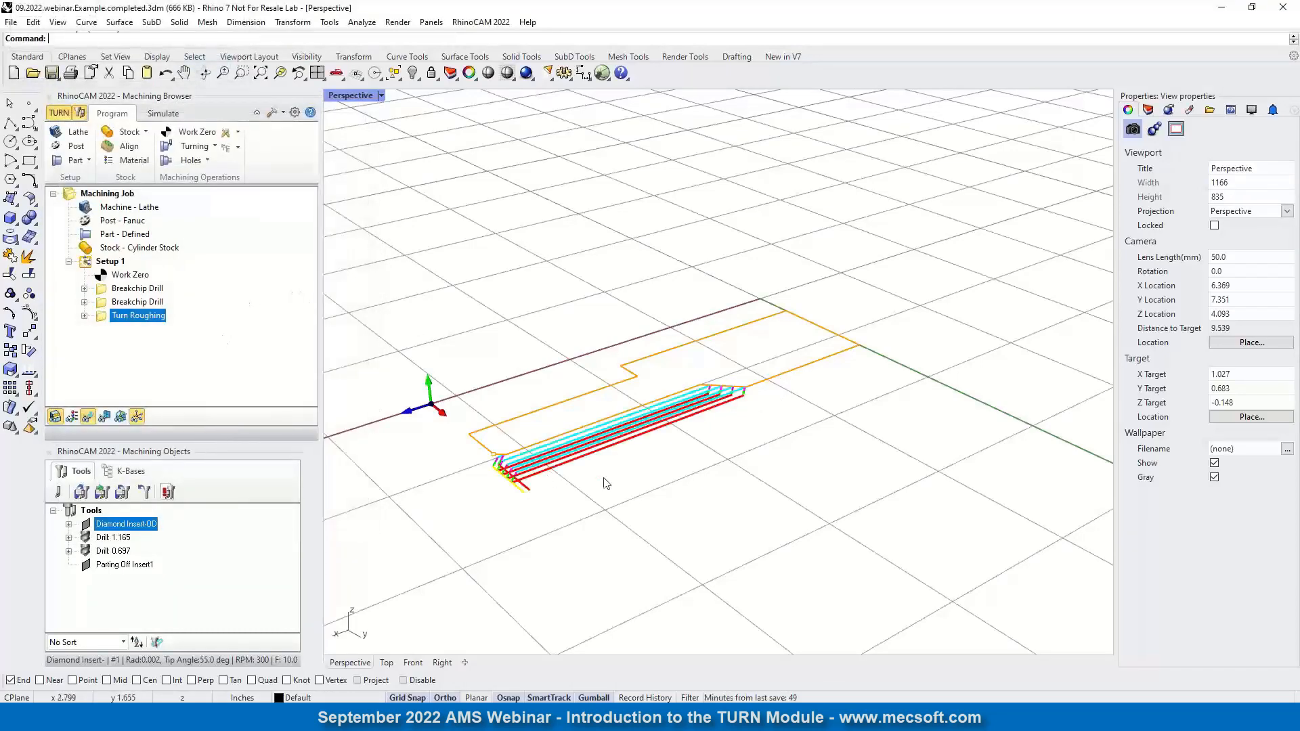
scroll(612, 215, down, 2)
scroll(681, 363, up, 2)
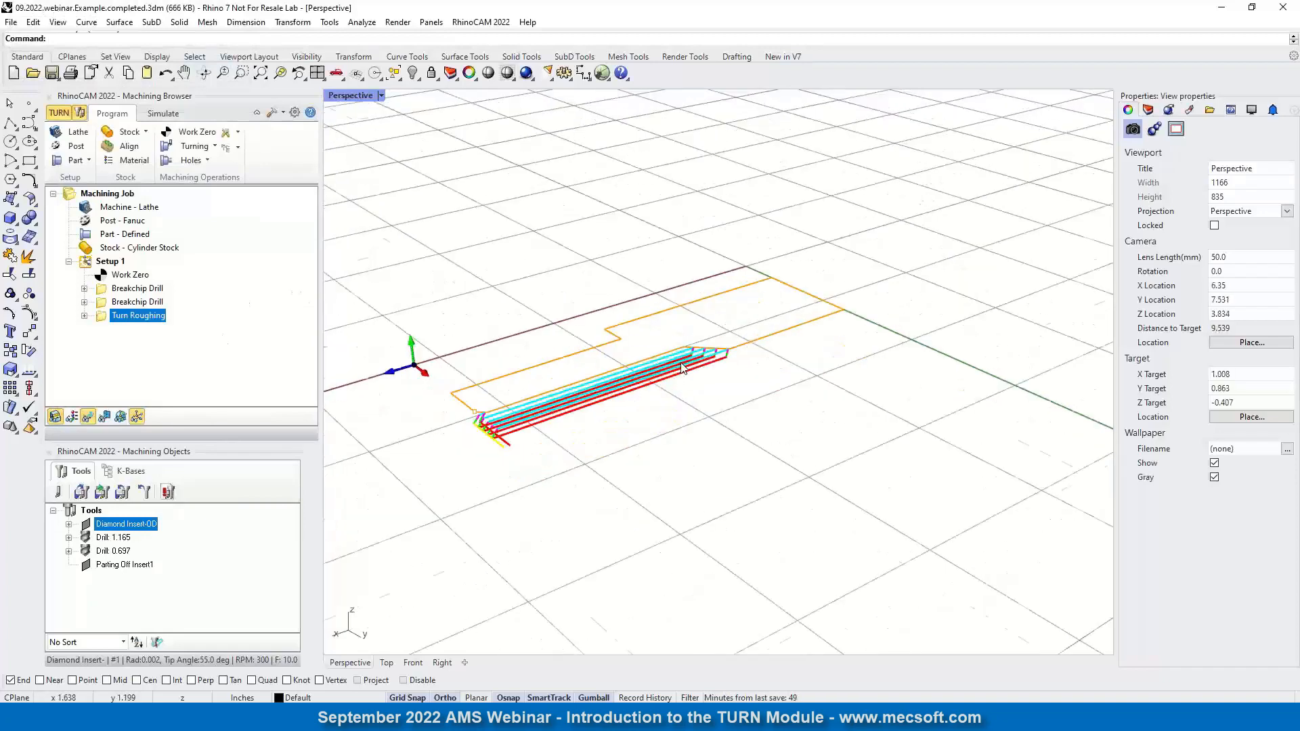
scroll(682, 368, up, 2)
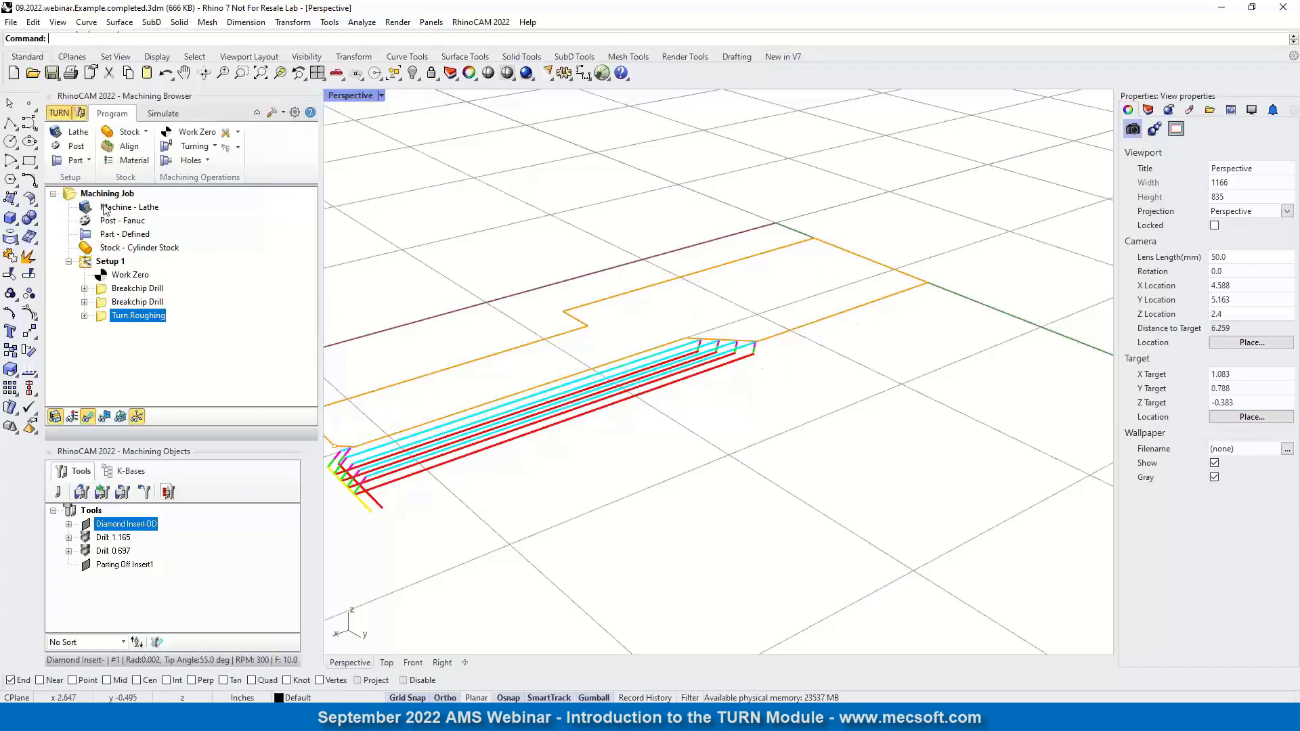
- Slightly enlarge the outer radius of the cylinder stock so it extends beyond the part's largest diameter
click(87, 251)
right_drag(445, 315, 713, 337)
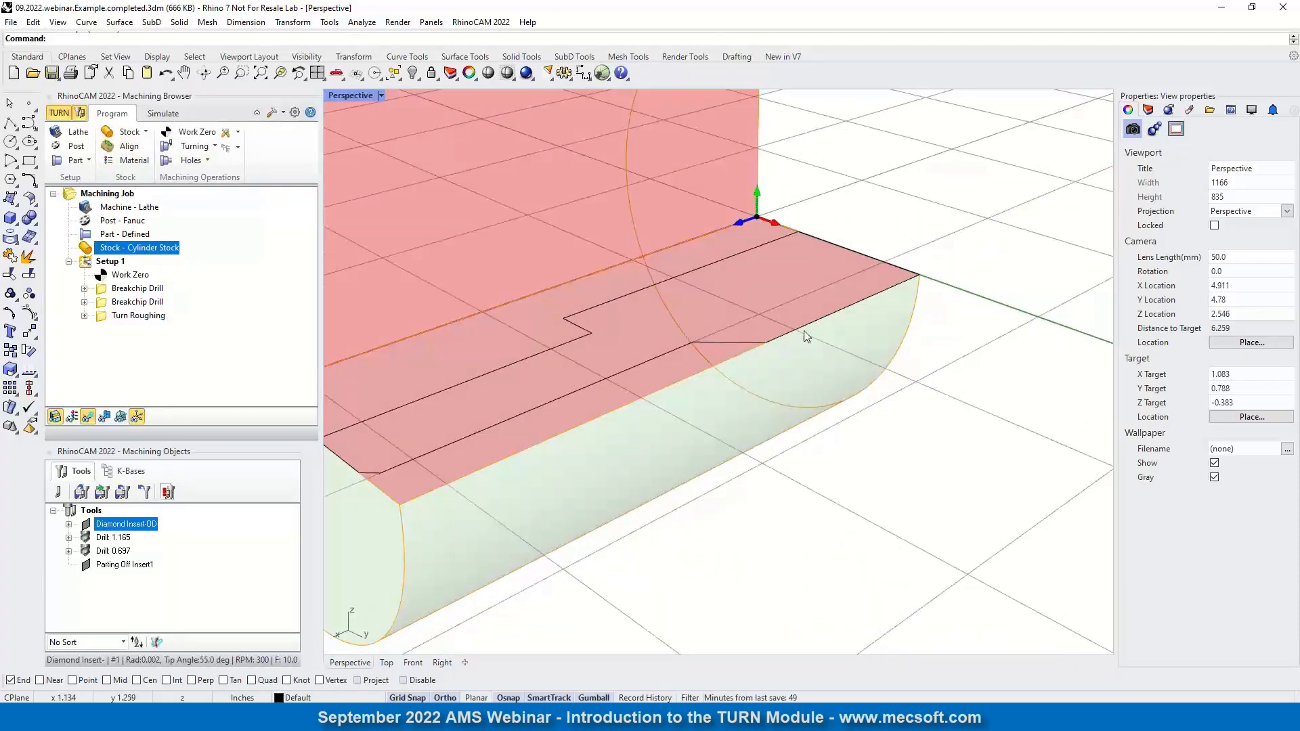
double_click(87, 247)
click(129, 381)
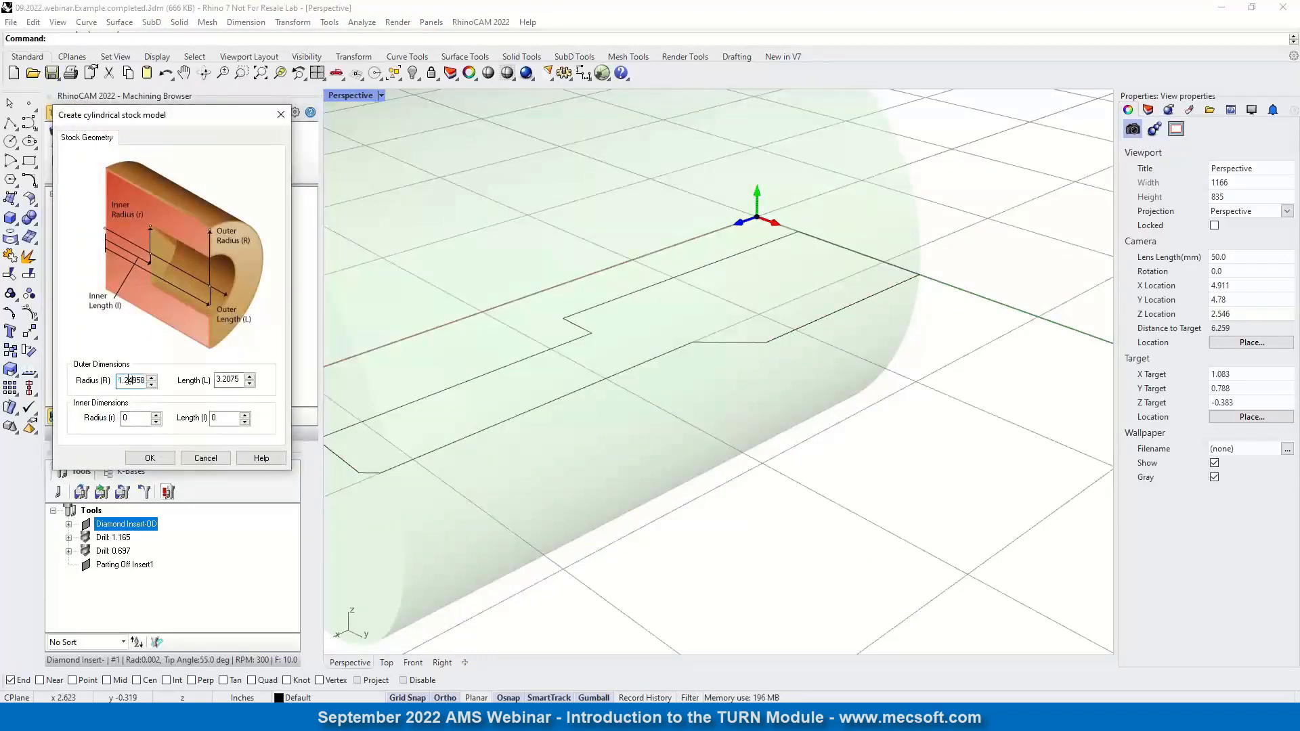
text(3)
click(150, 458)
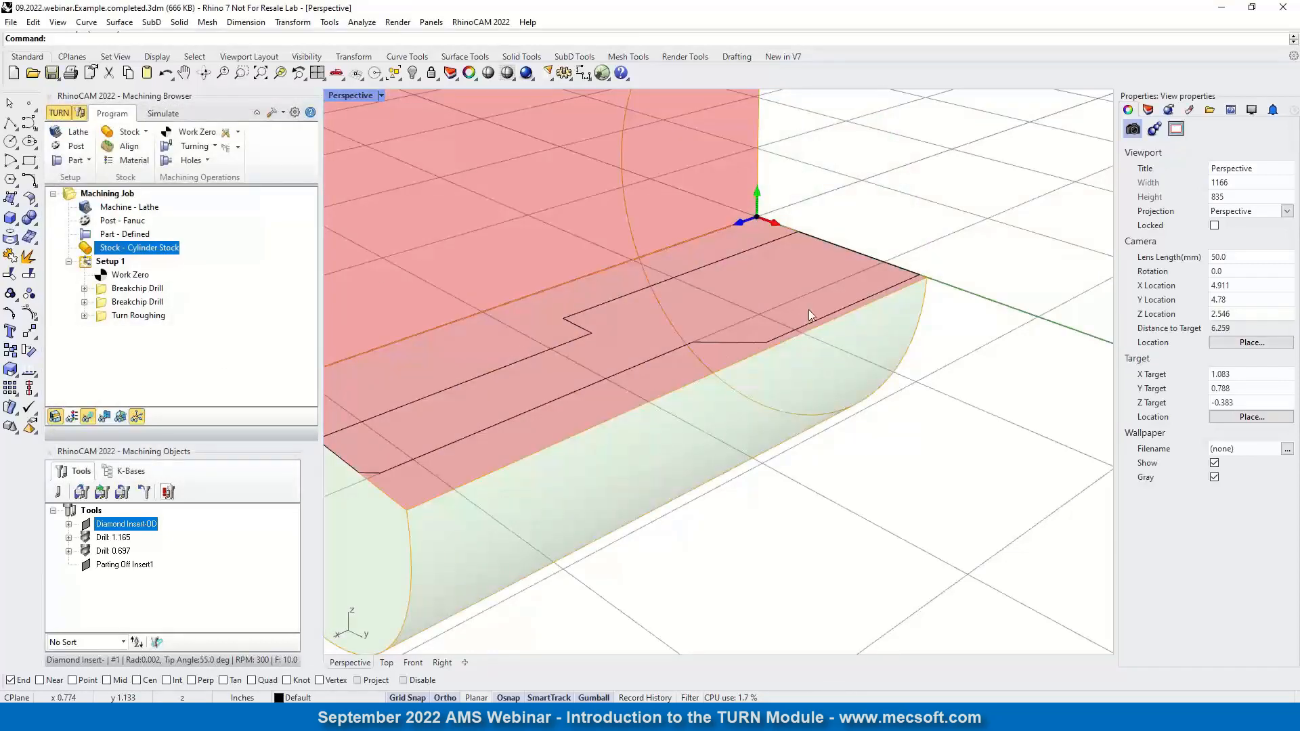
scroll(808, 310, up, 3)
scroll(853, 299, down, 1)
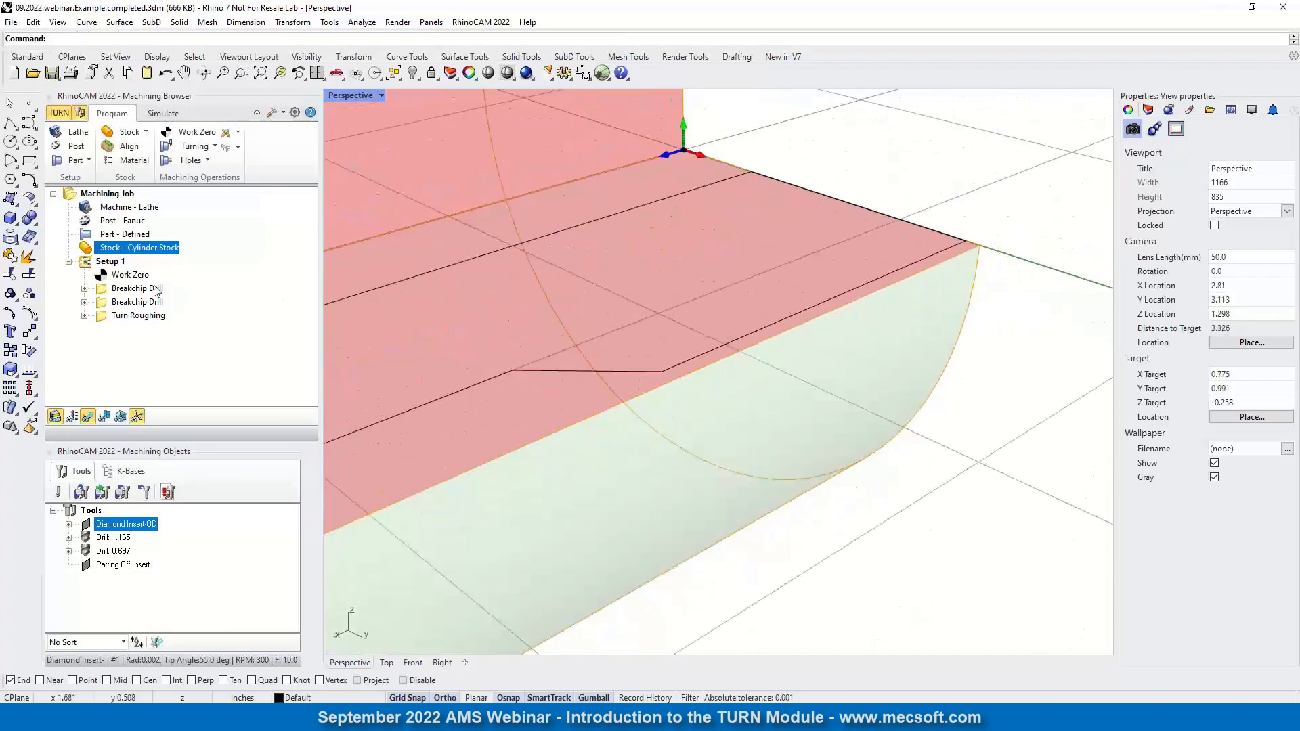
- Regenerate the Turn Roughing toolpath against the enlarged stock
click(114, 316)
right_click(110, 316)
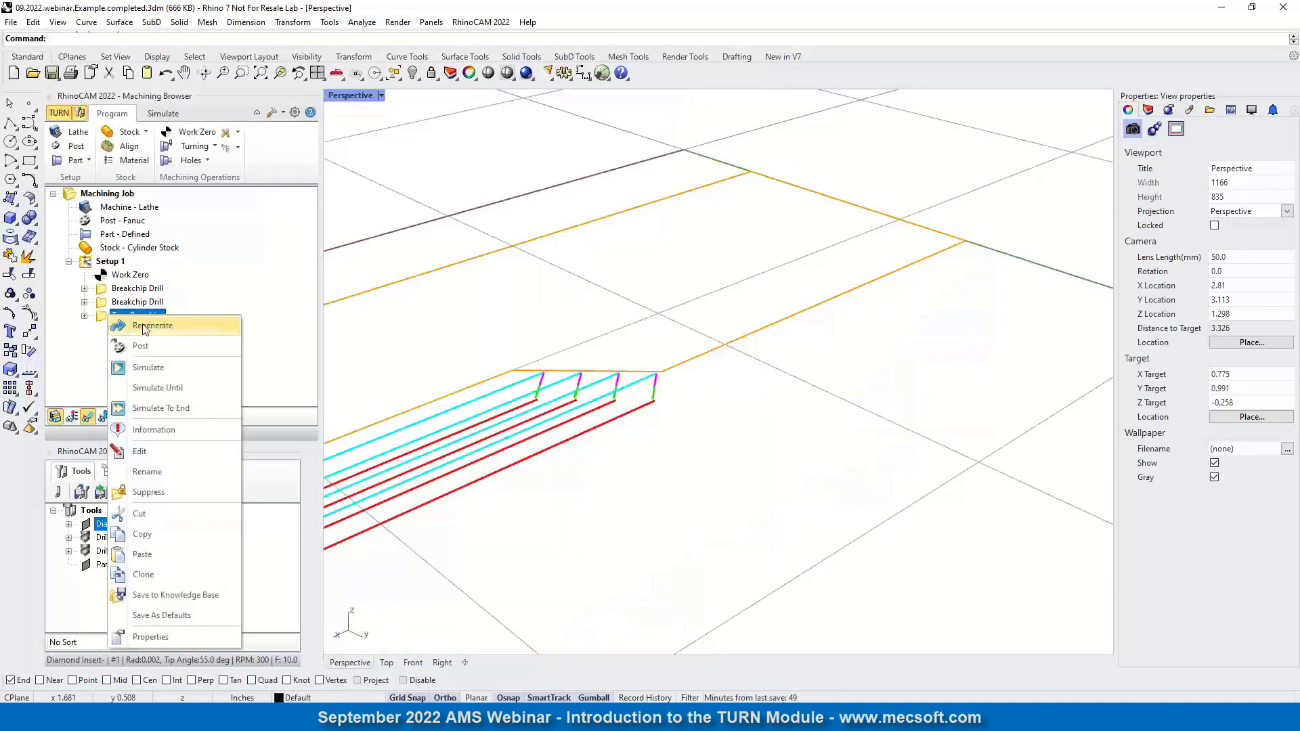
click(143, 326)
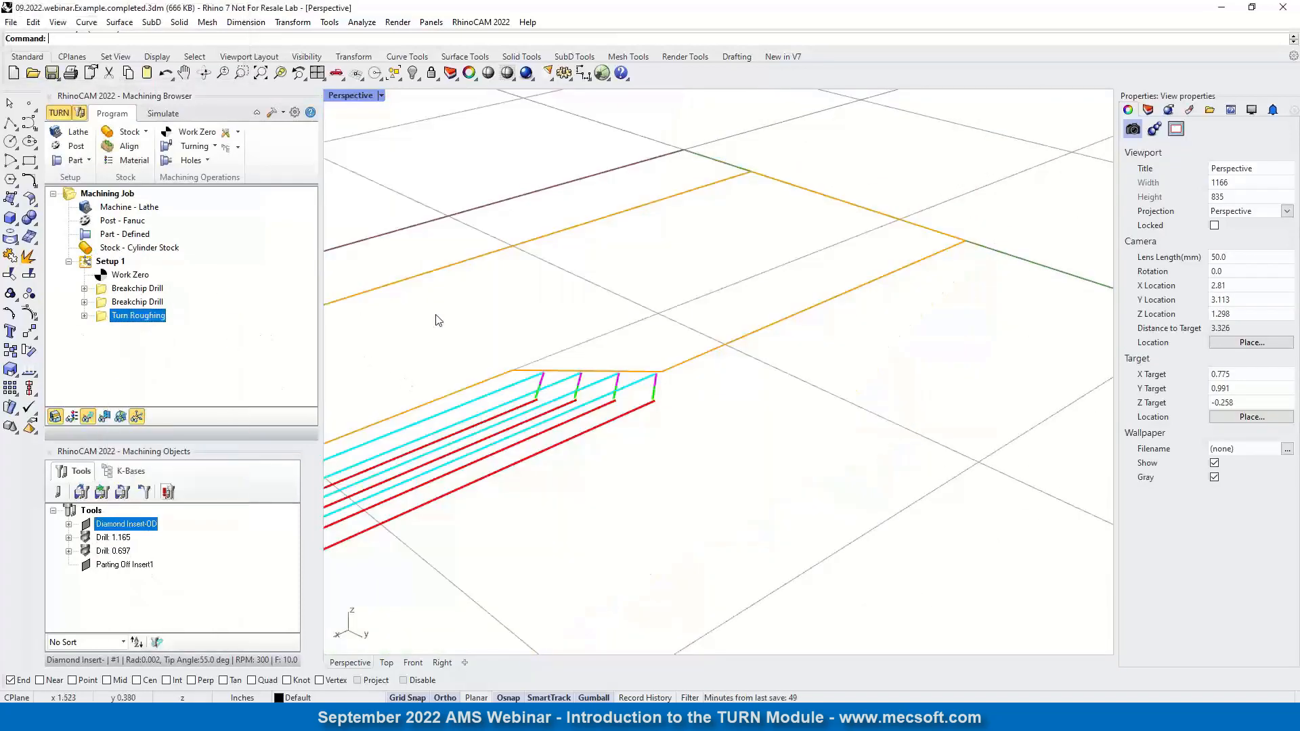
scroll(676, 318, down, 4)
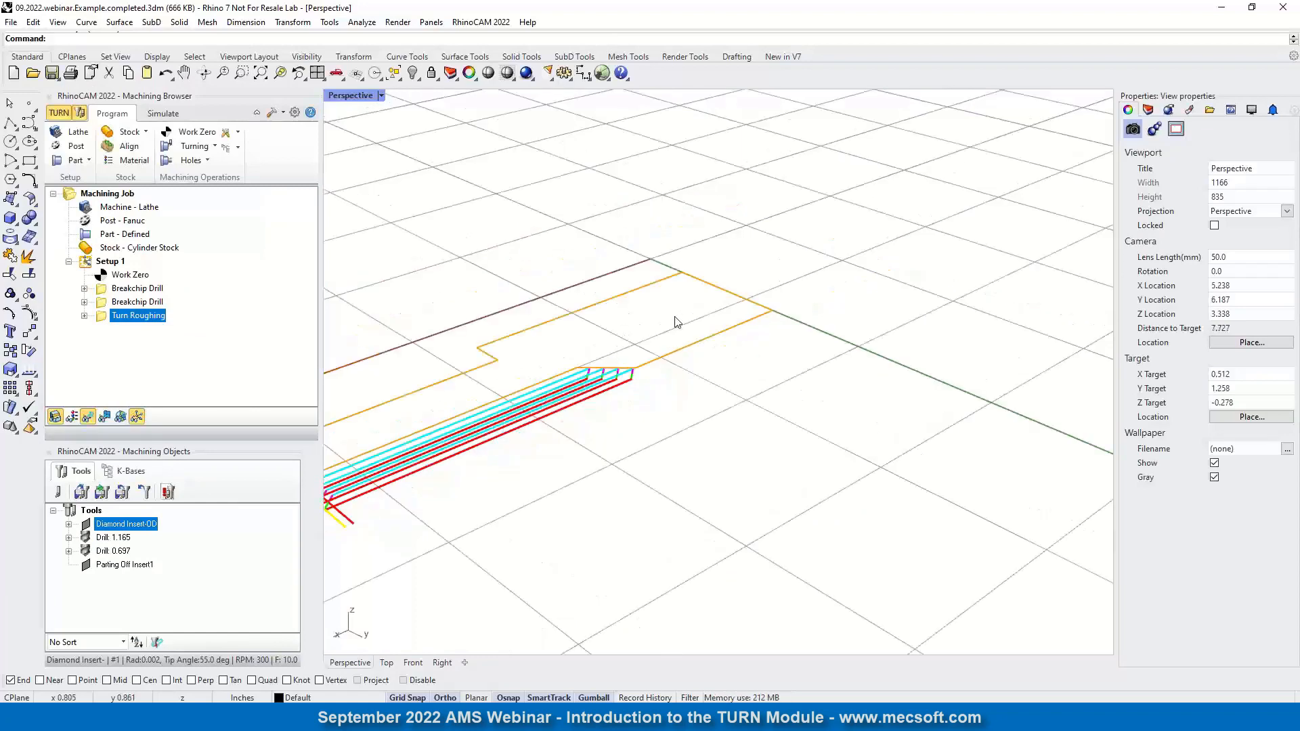
- Redefine the roughing containment from the near outer end to a point beyond the far outer corner, and generate the toolpath again
double_click(102, 318)
click(295, 150)
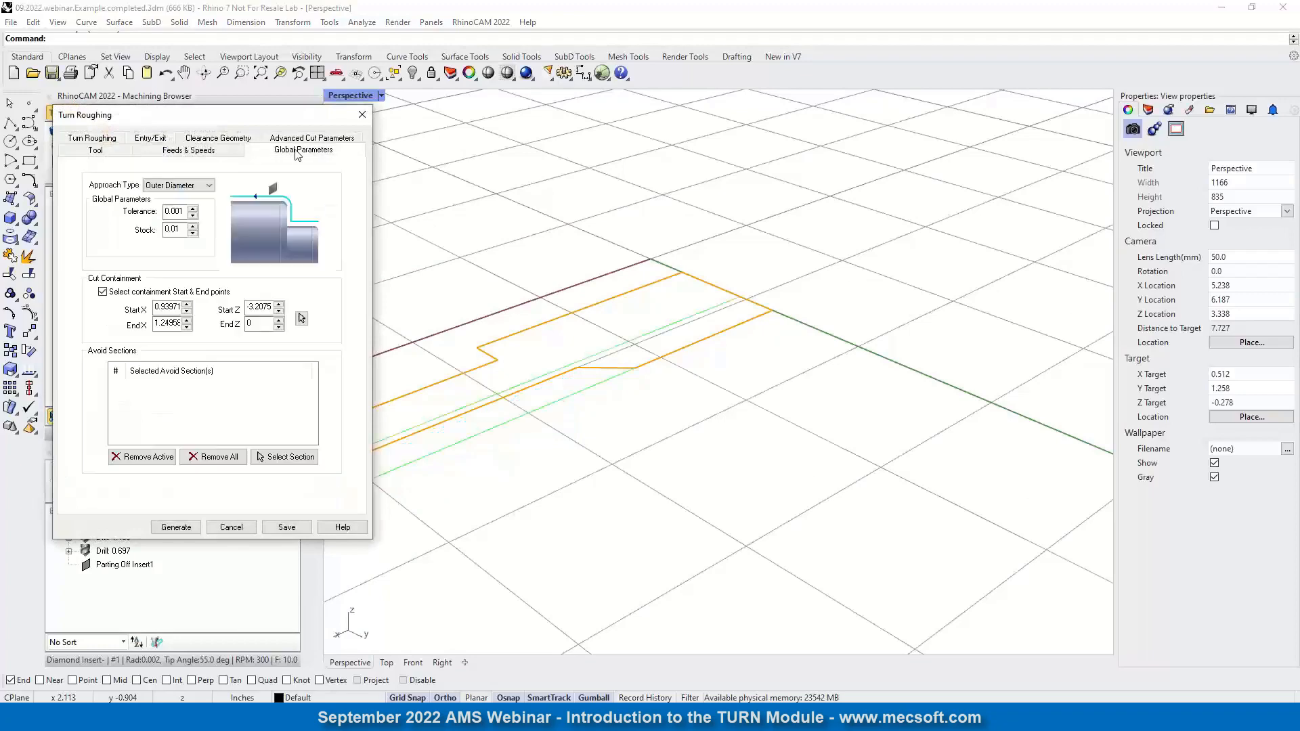
click(301, 318)
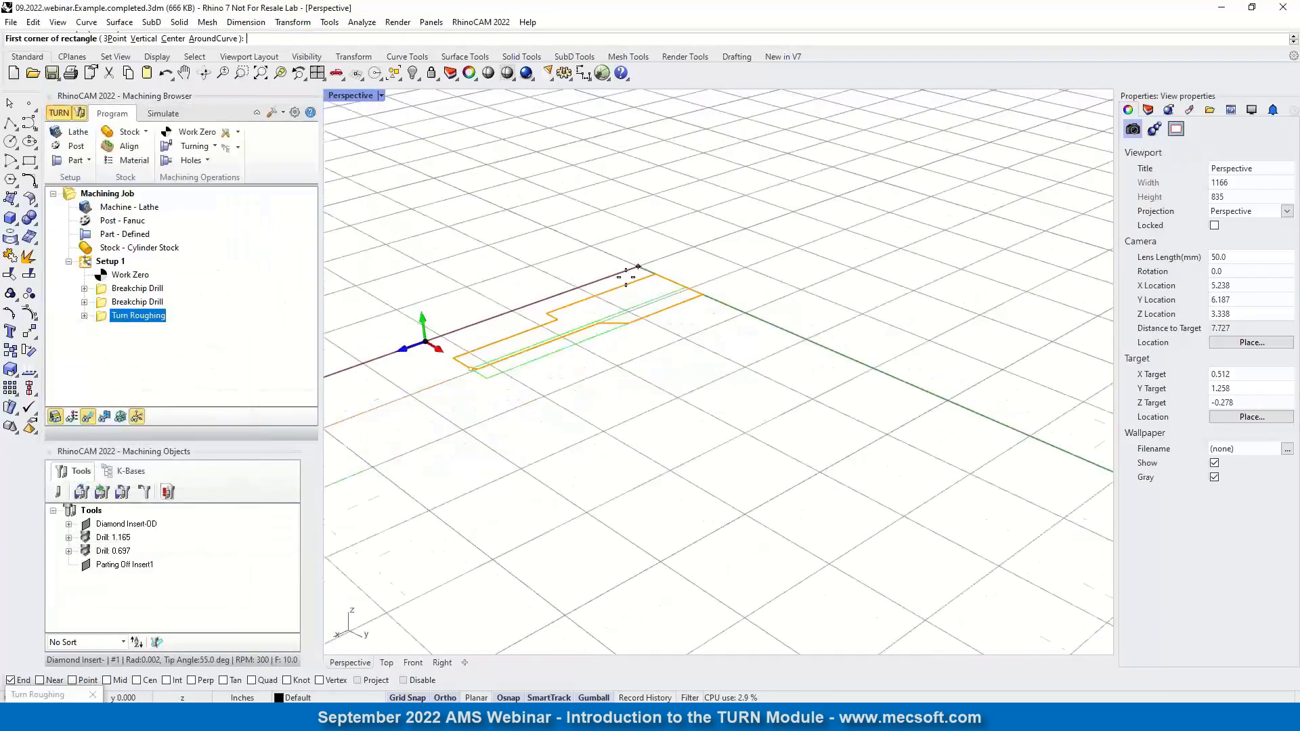
scroll(477, 326, up, 3)
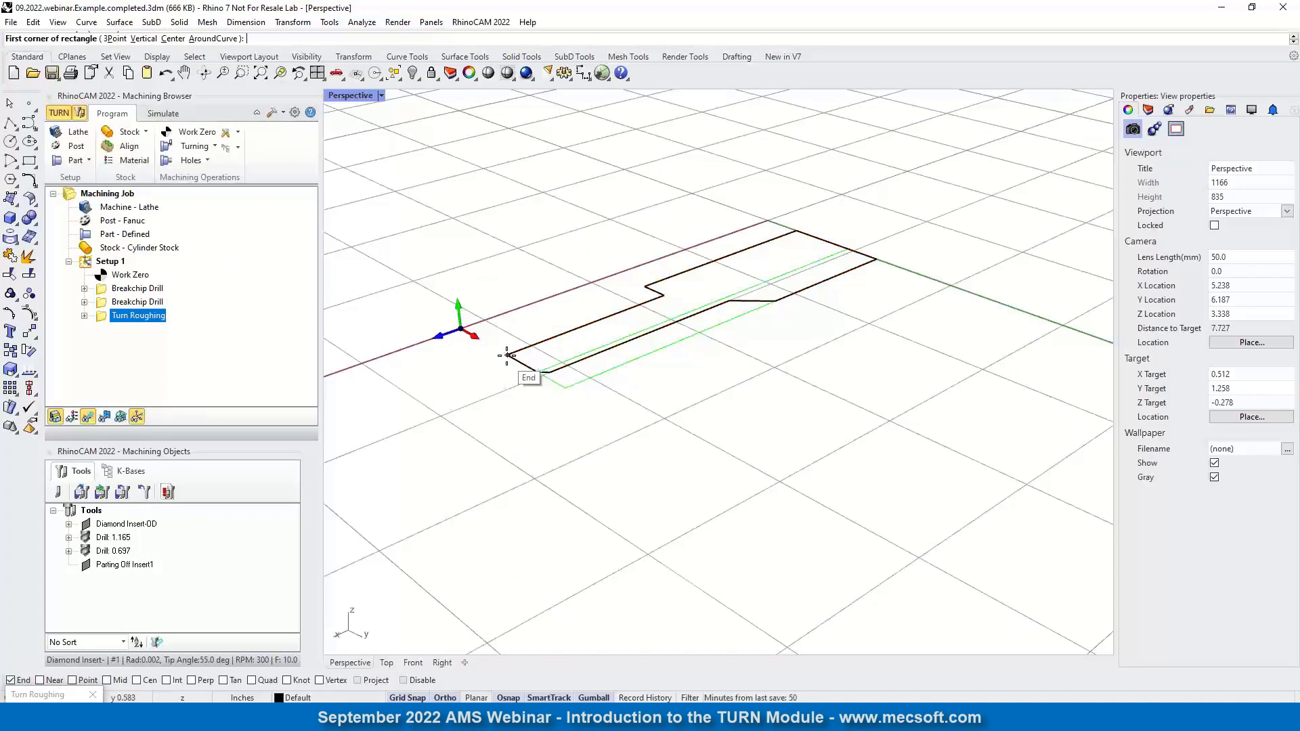
click(539, 372)
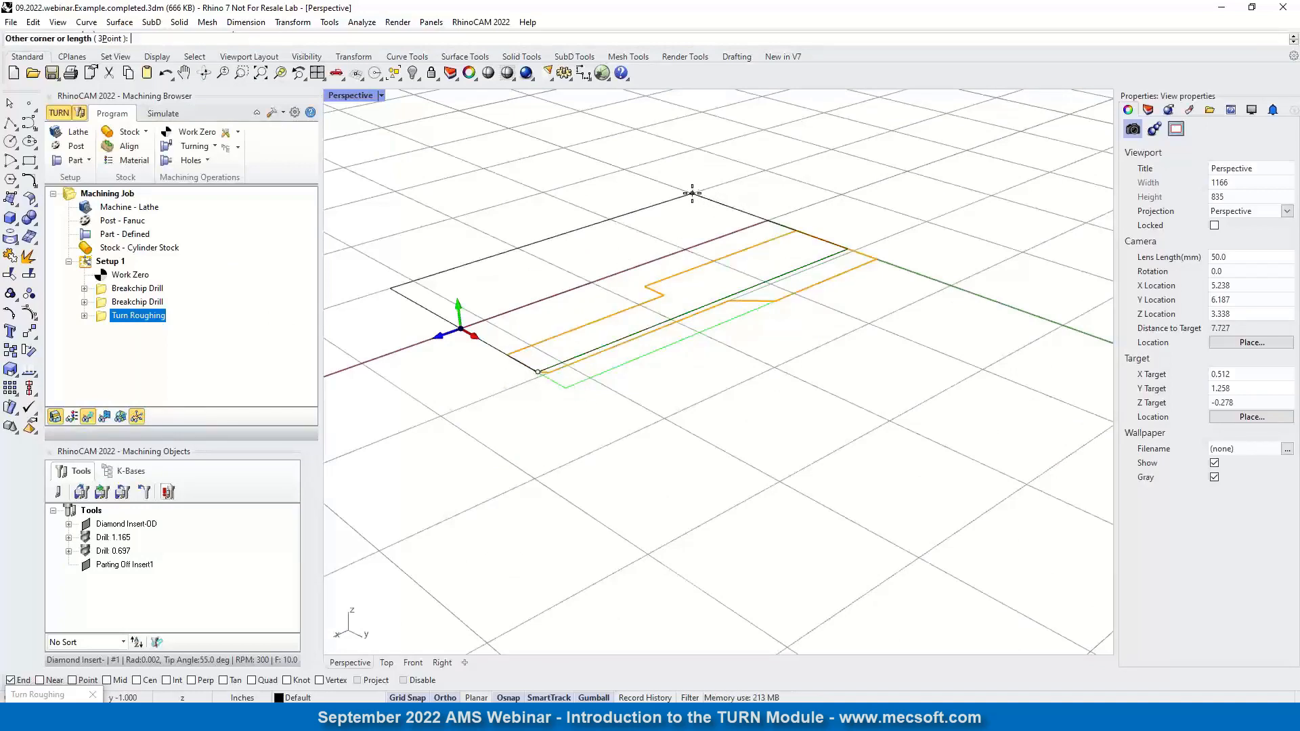
click(951, 290)
click(168, 531)
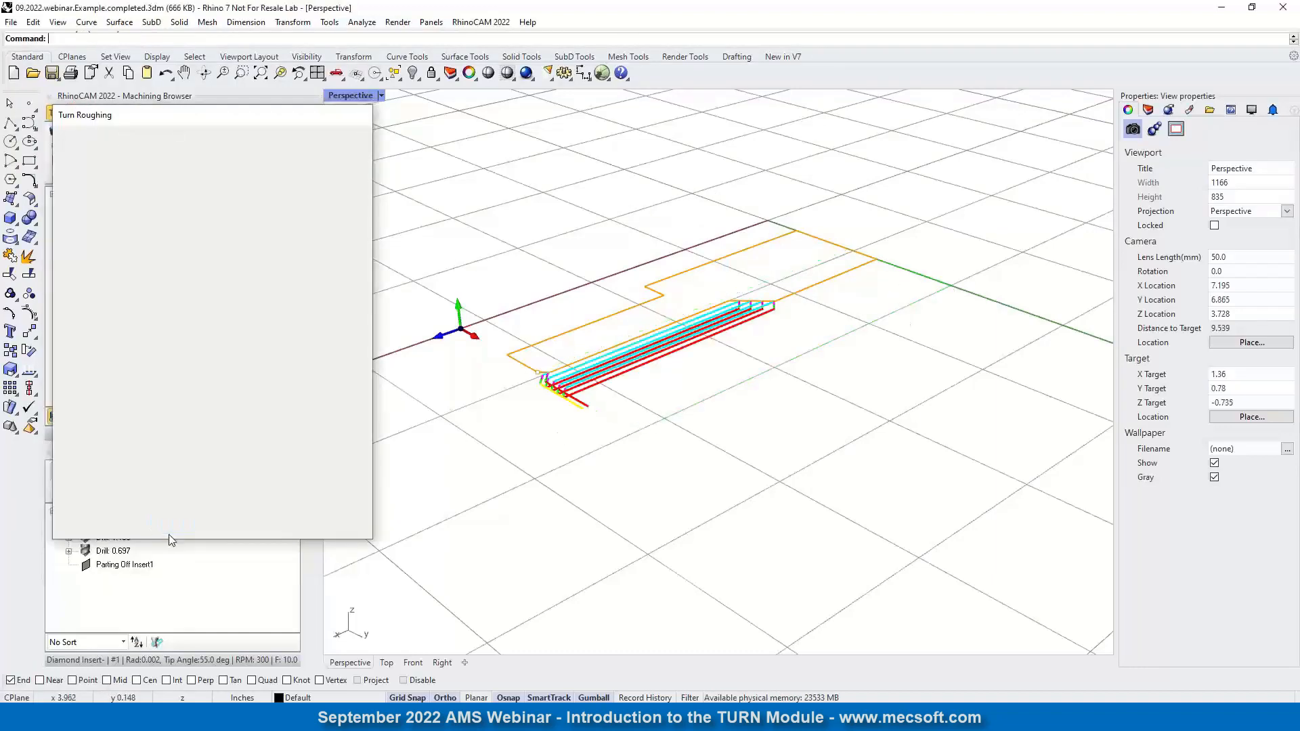
scroll(855, 293, up, 2)
scroll(855, 293, up, 2)
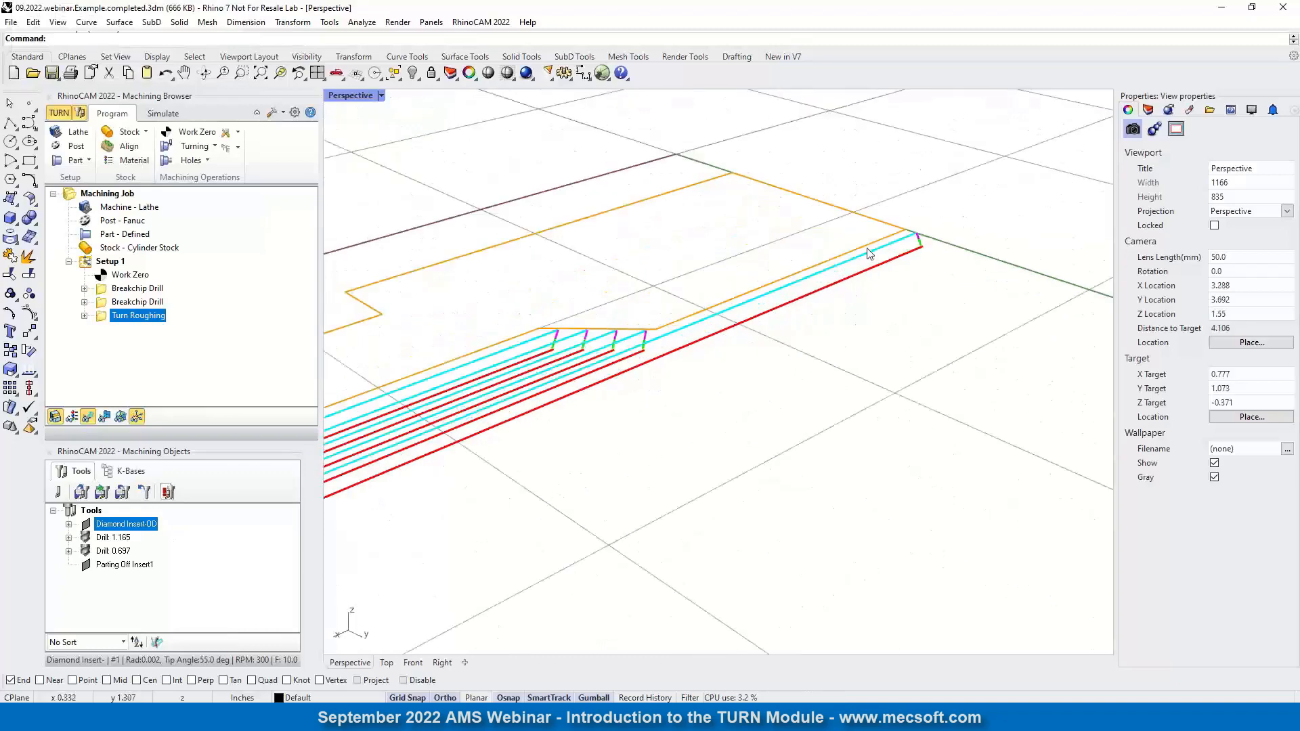
mouse_move(865, 253)
right_down()
mouse_move(946, 377)
mouse_move(946, 406)
mouse_move(910, 307)
mouse_move(852, 273)
right_up()
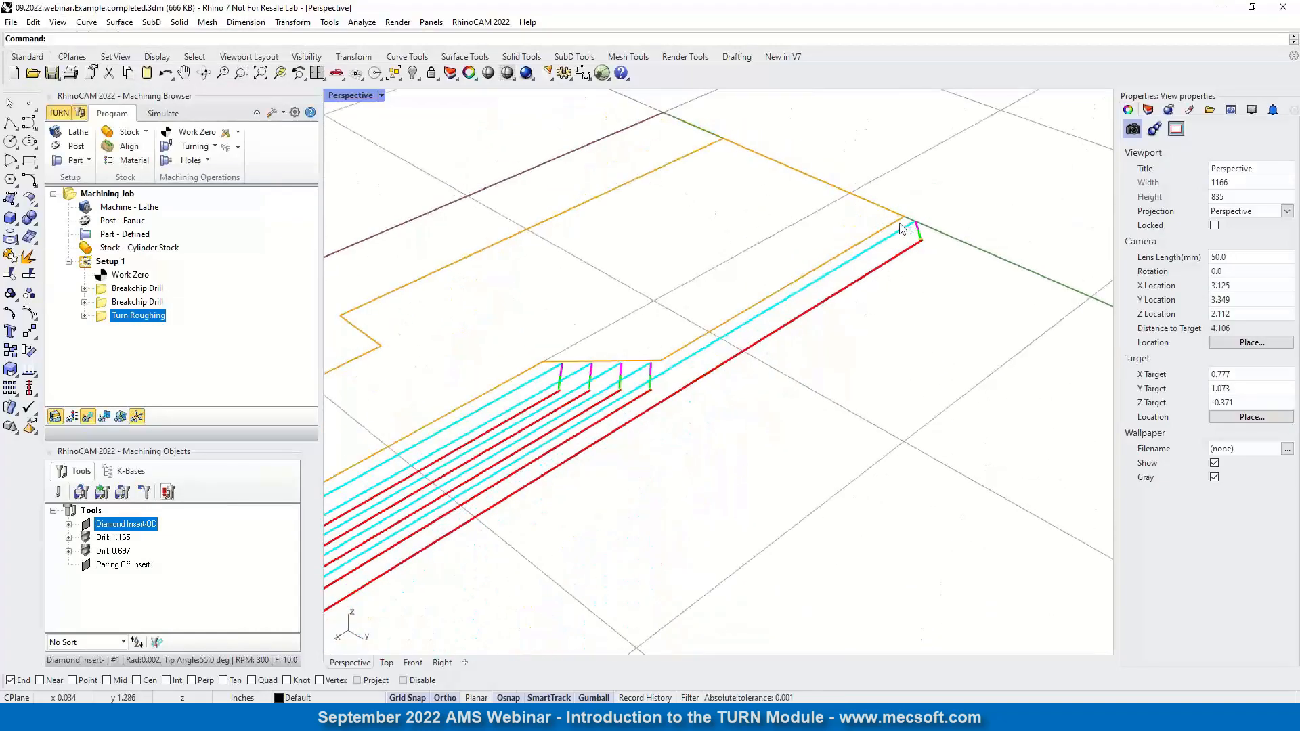
- Simulate the Turn Roughing operation with the simulation speed at about its midpoint, and review the simulation preferences
scroll(882, 316, down, 5)
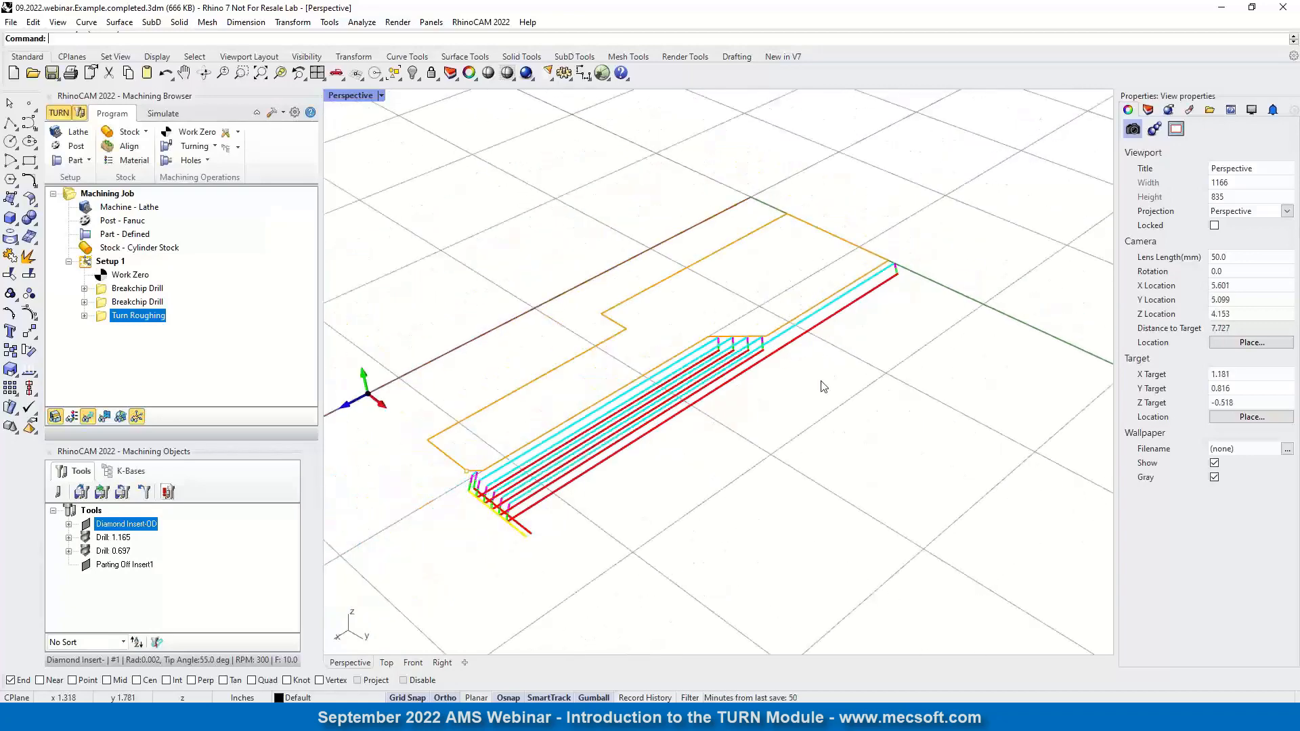
right_drag(823, 386, 718, 310)
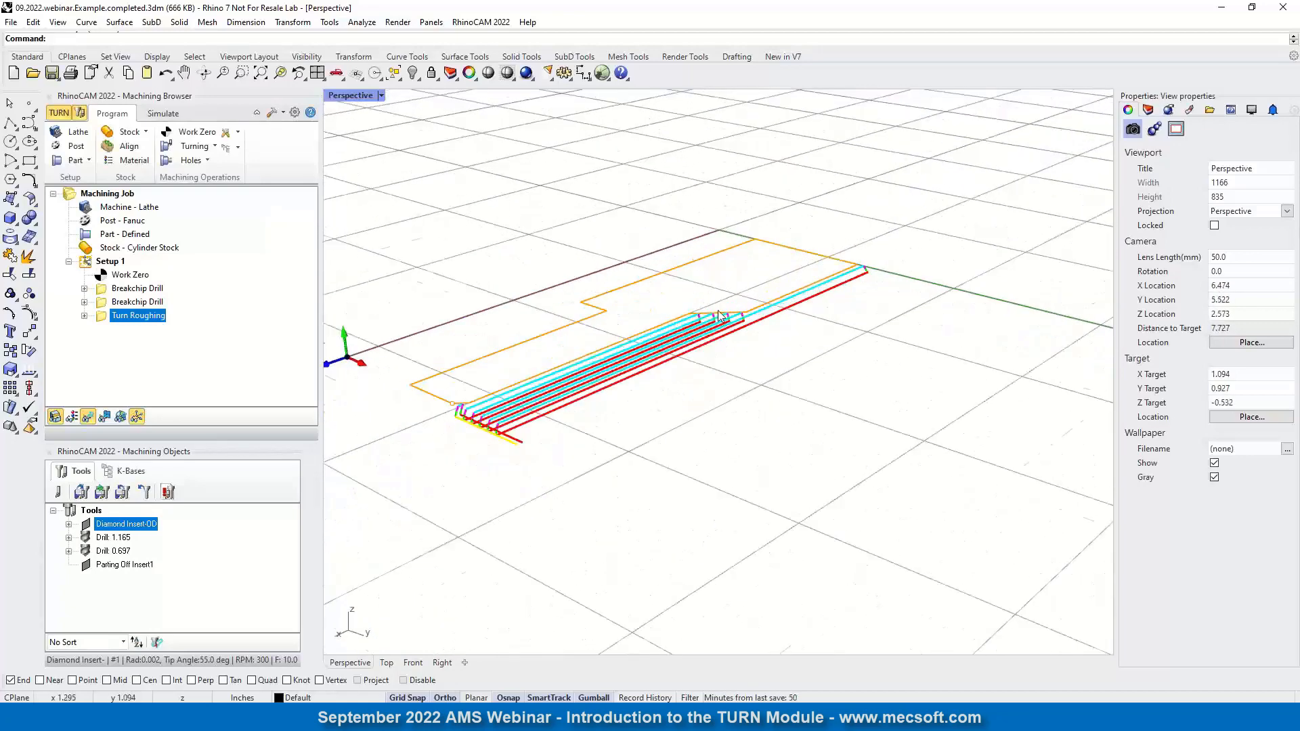
scroll(718, 311, up, 2)
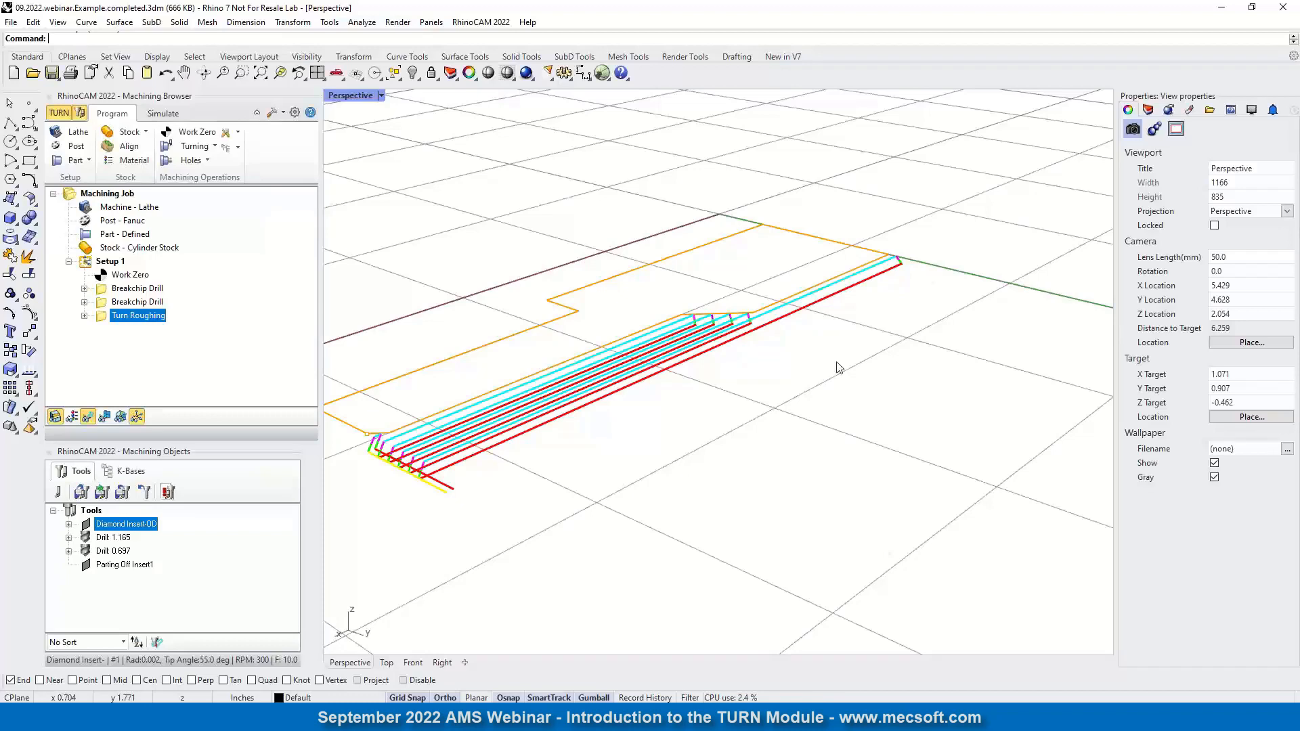
click(169, 115)
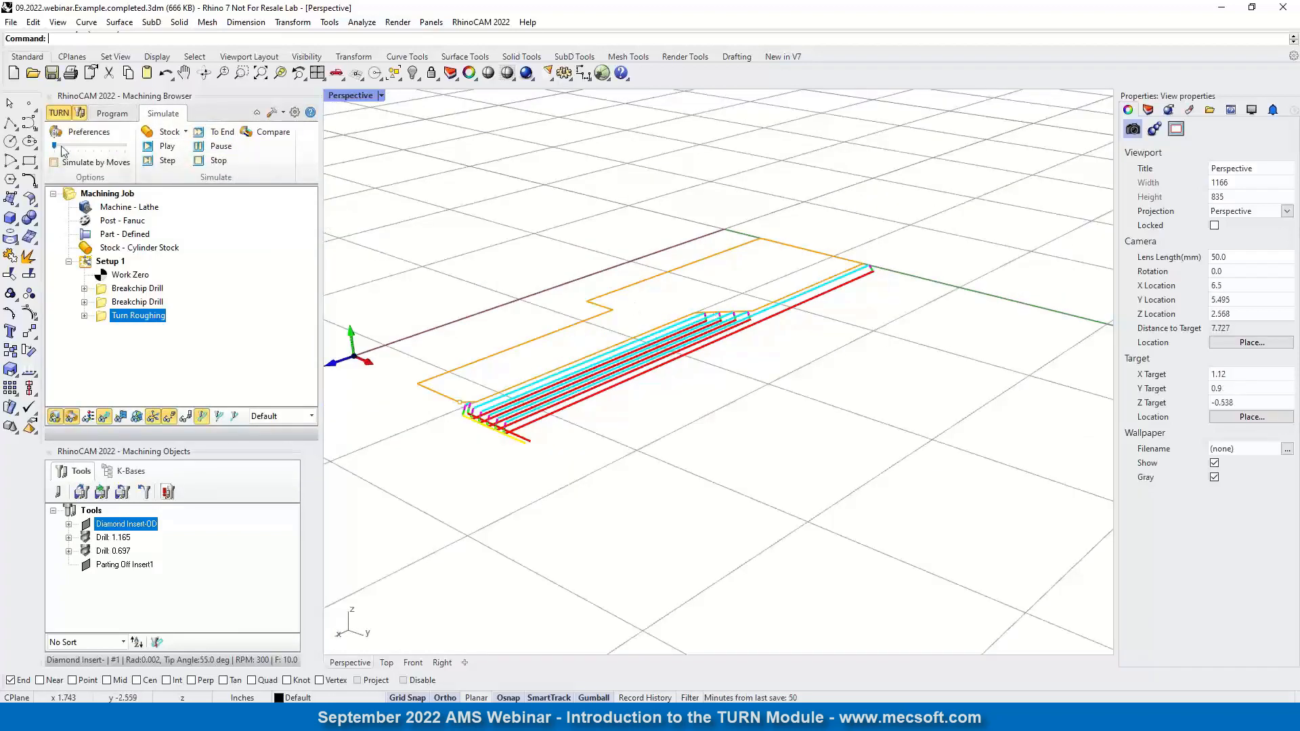
drag(54, 146, 86, 155)
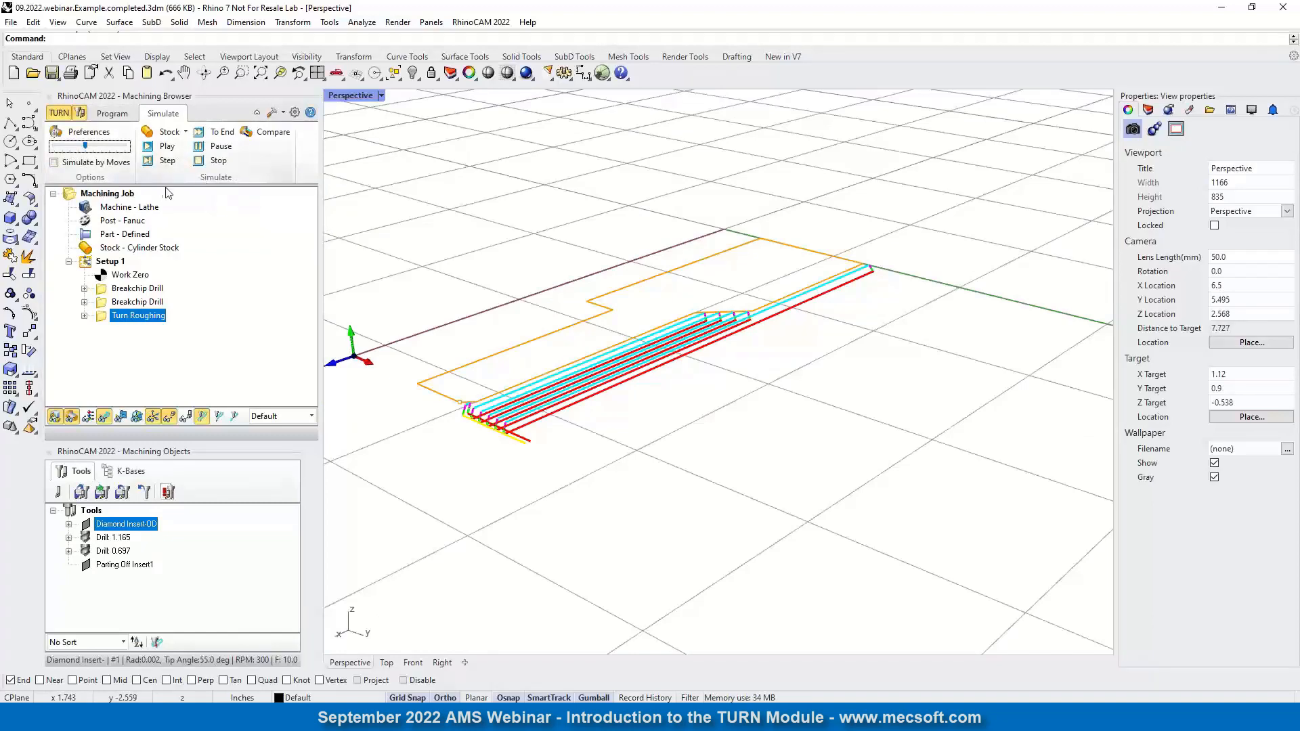
click(166, 146)
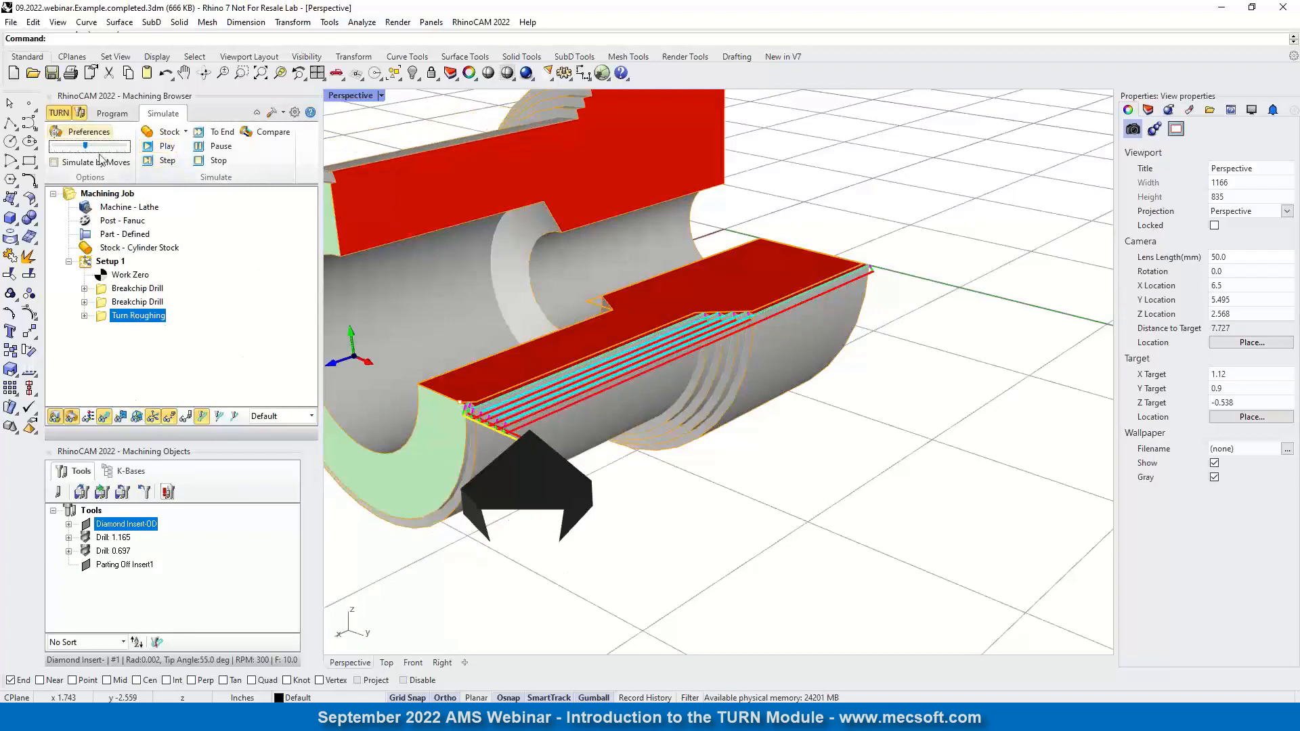
click(88, 132)
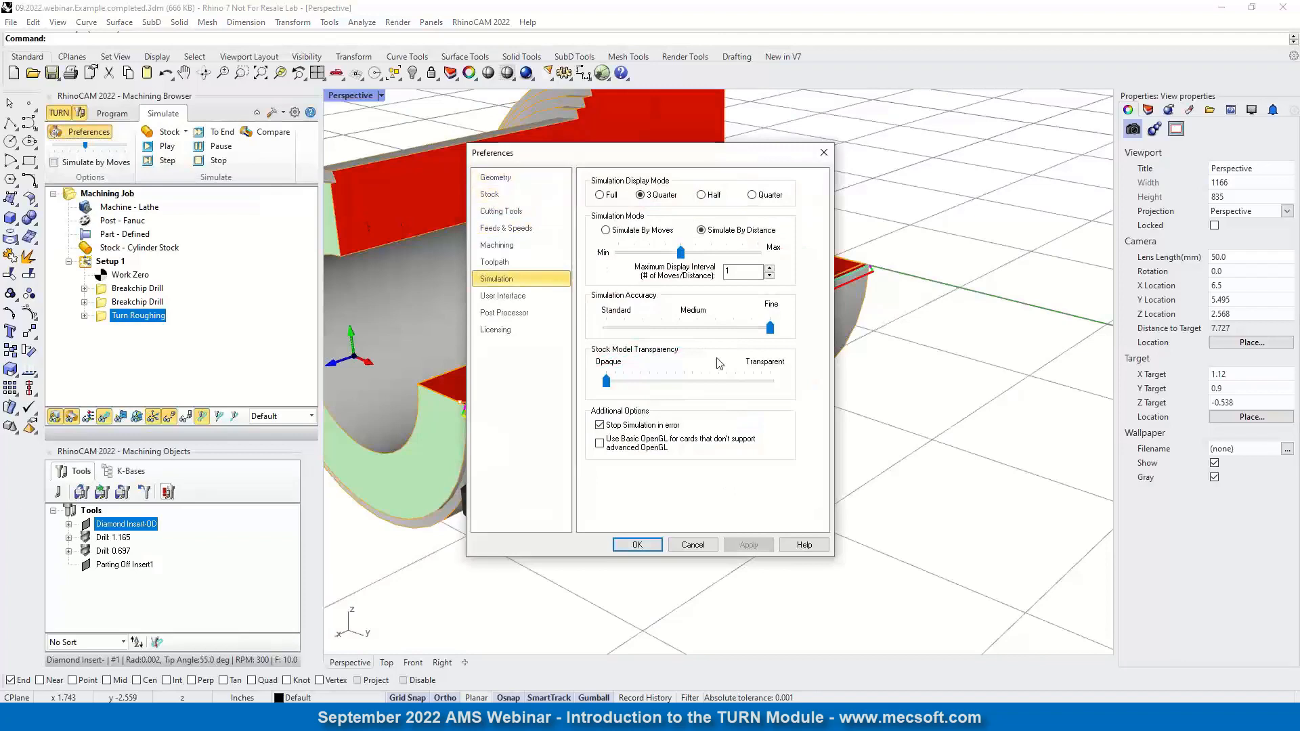
click(638, 544)
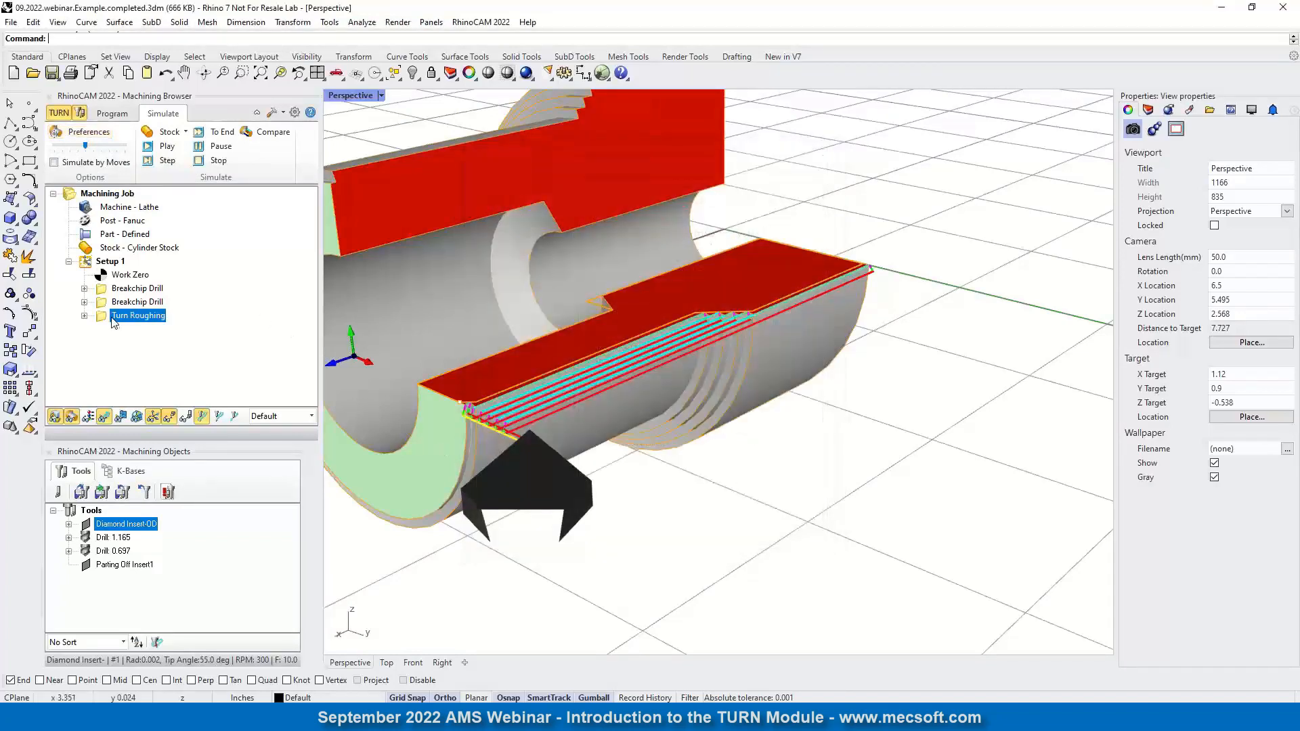
- Set the simulation color of the Turn Roughing operation to sky blue in its properties
right_click(114, 322)
click(157, 640)
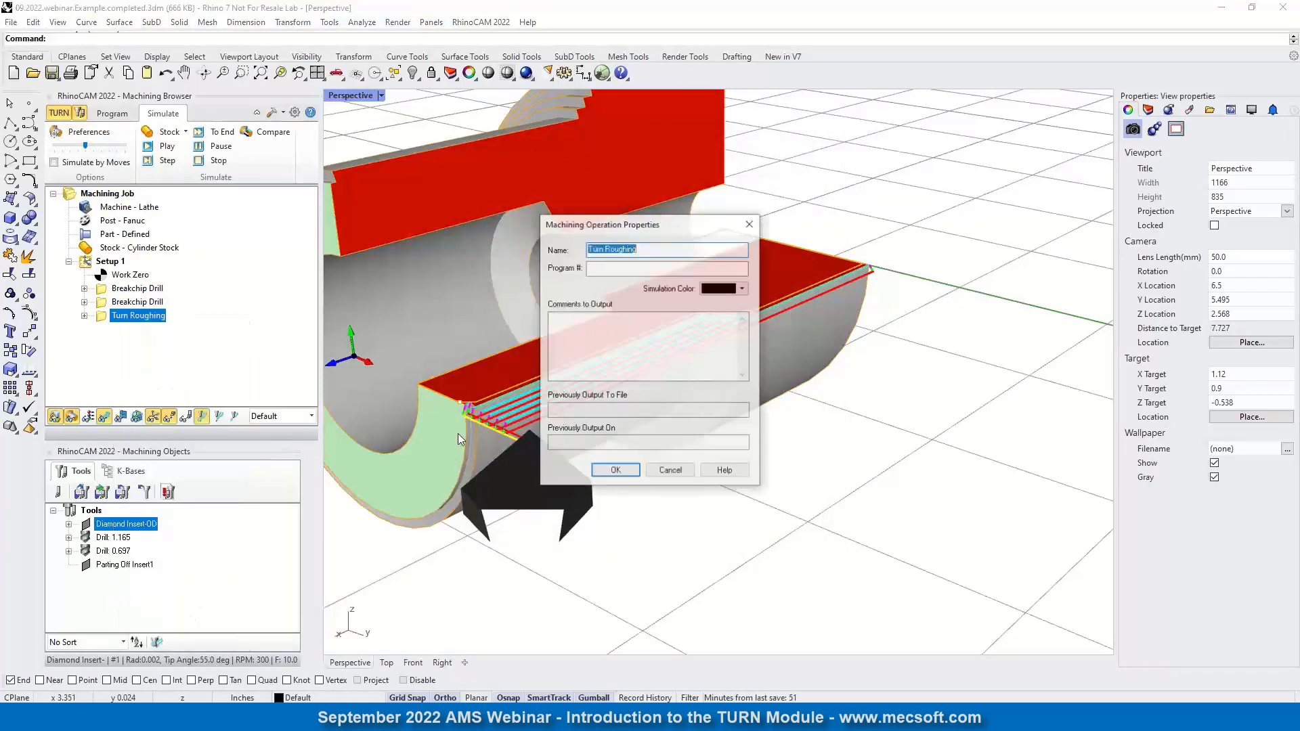
click(743, 288)
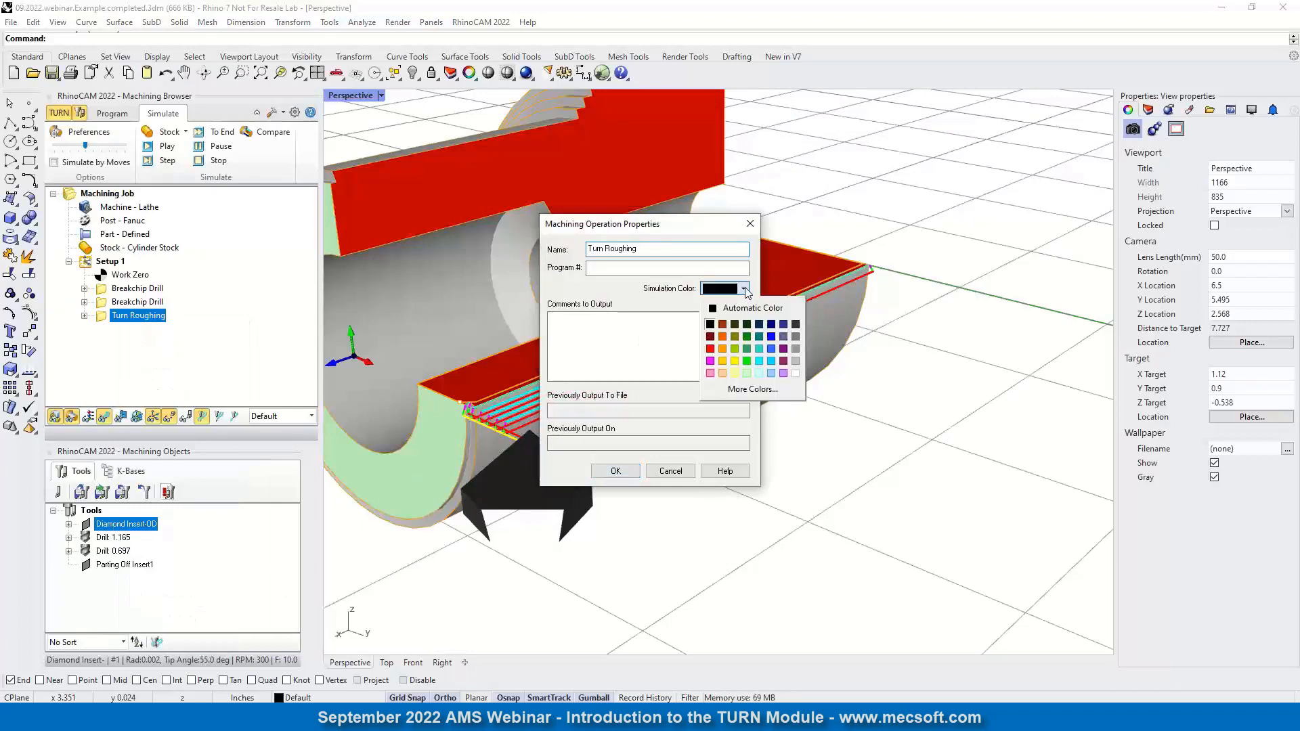
click(771, 363)
click(616, 470)
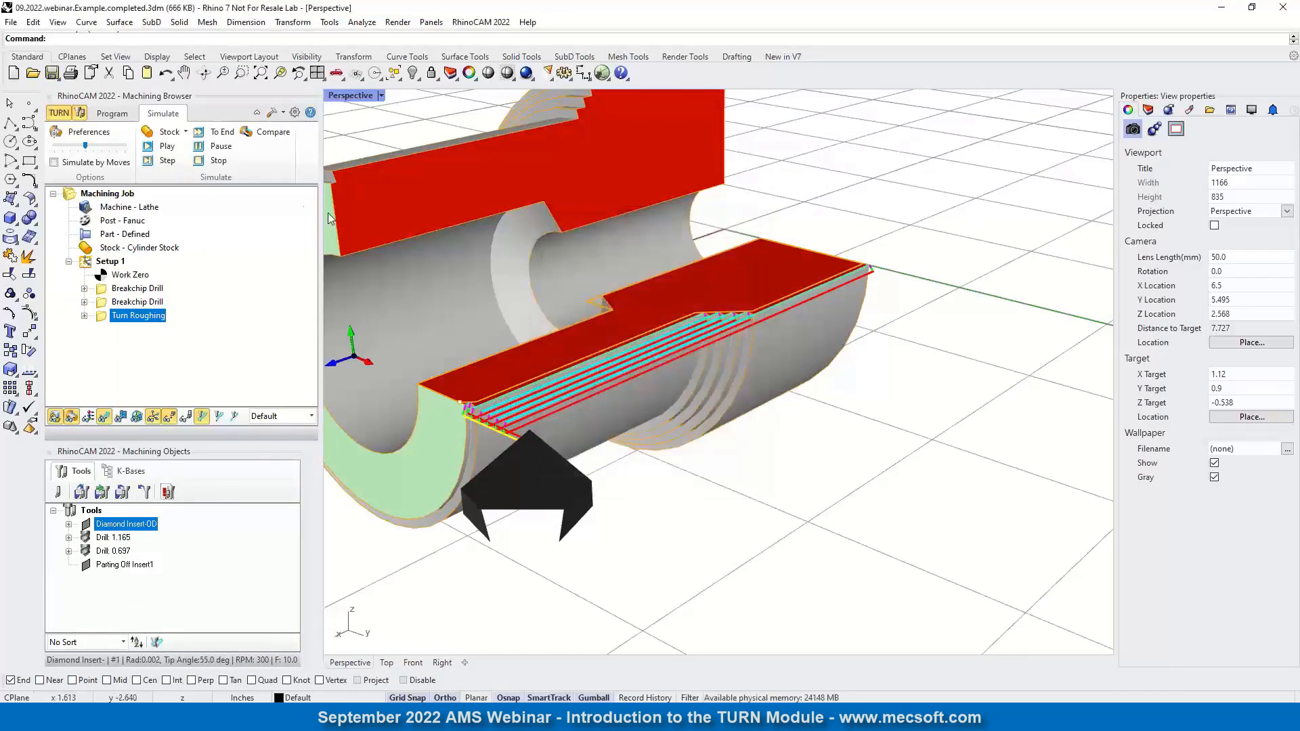
- Color the simulated stock by machining operation (Mop) and replay the Turn Roughing simulation
click(311, 415)
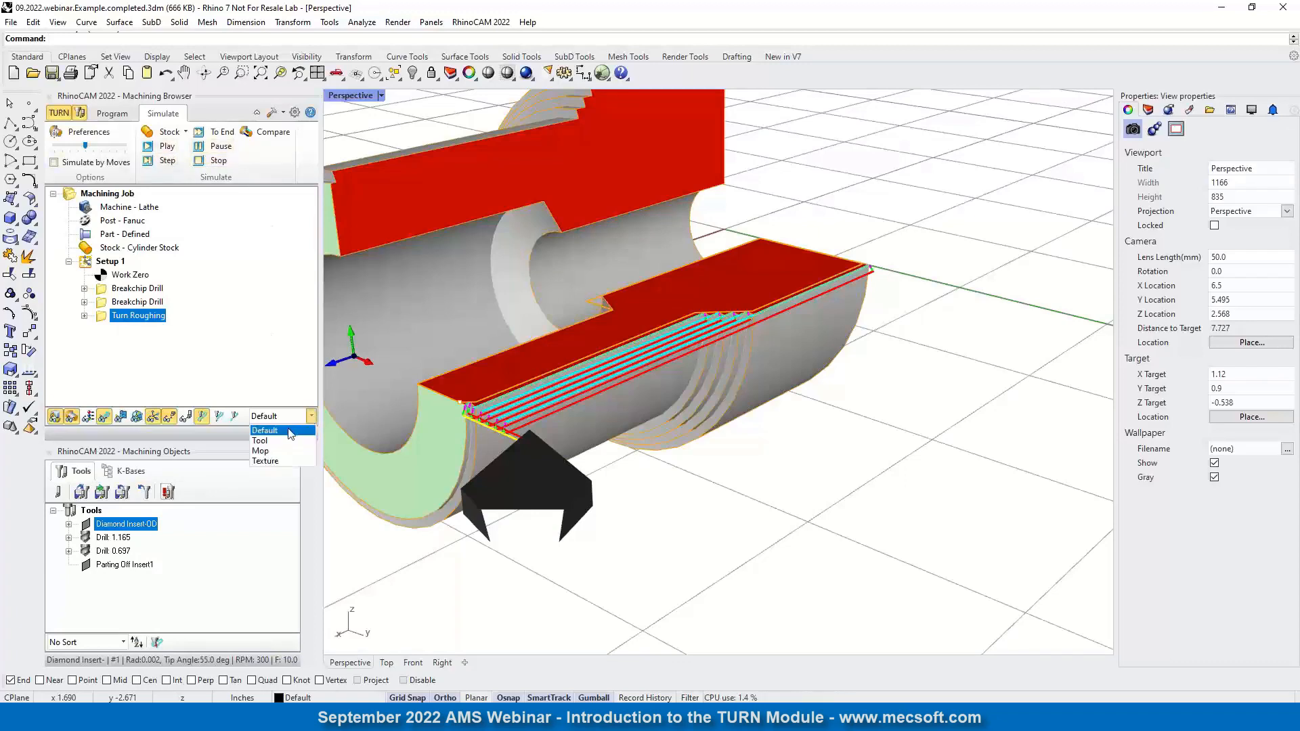
click(270, 451)
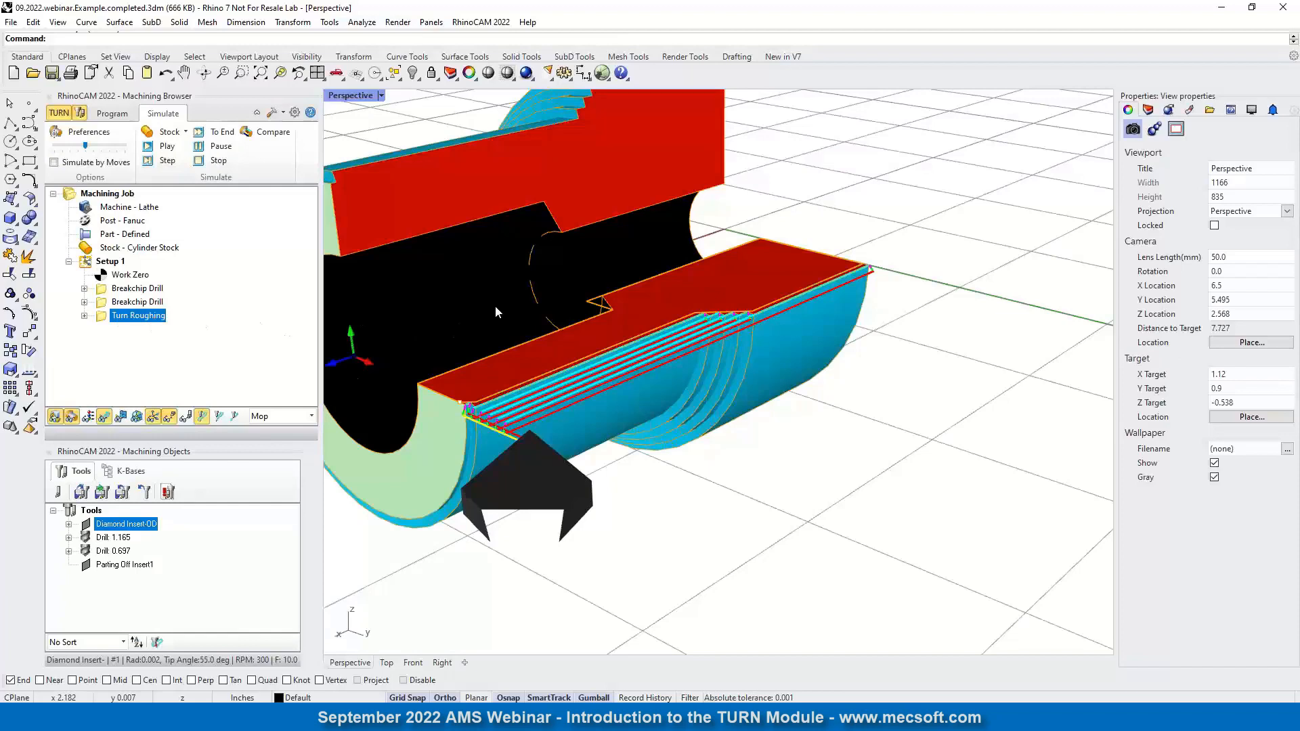
right_click(156, 315)
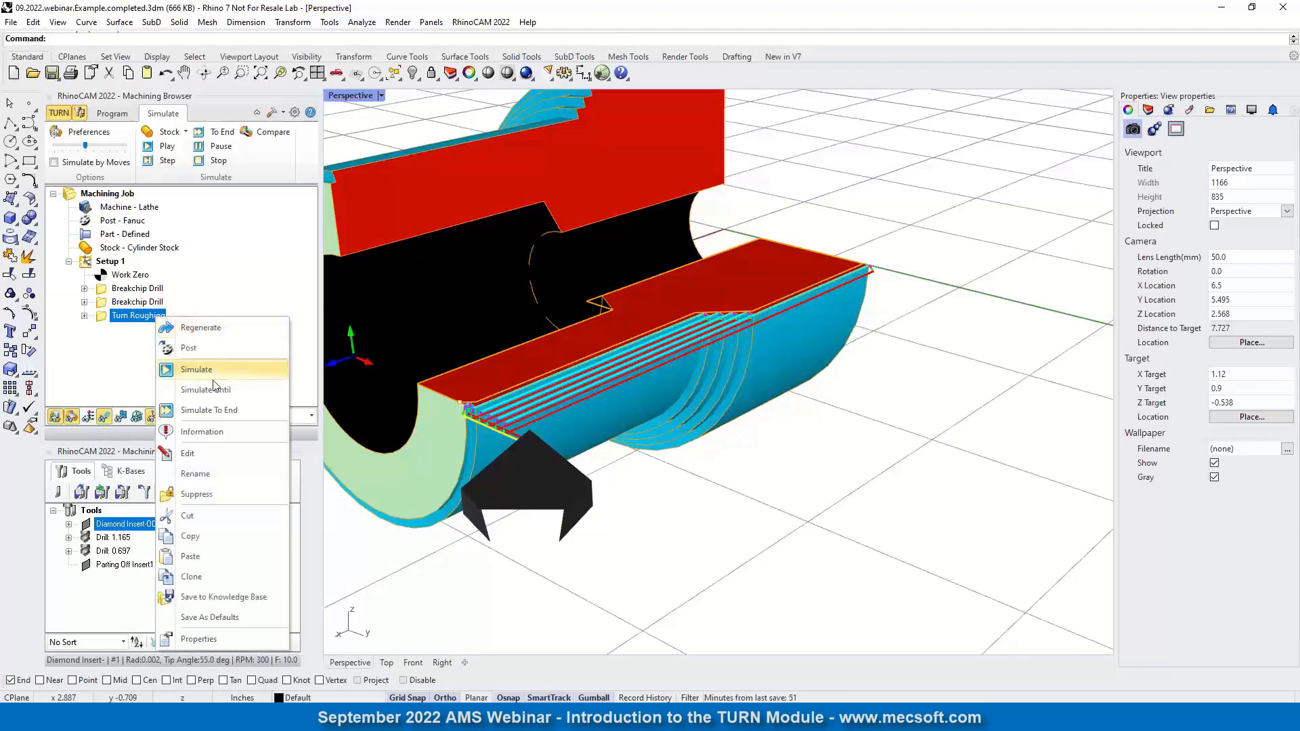
click(169, 147)
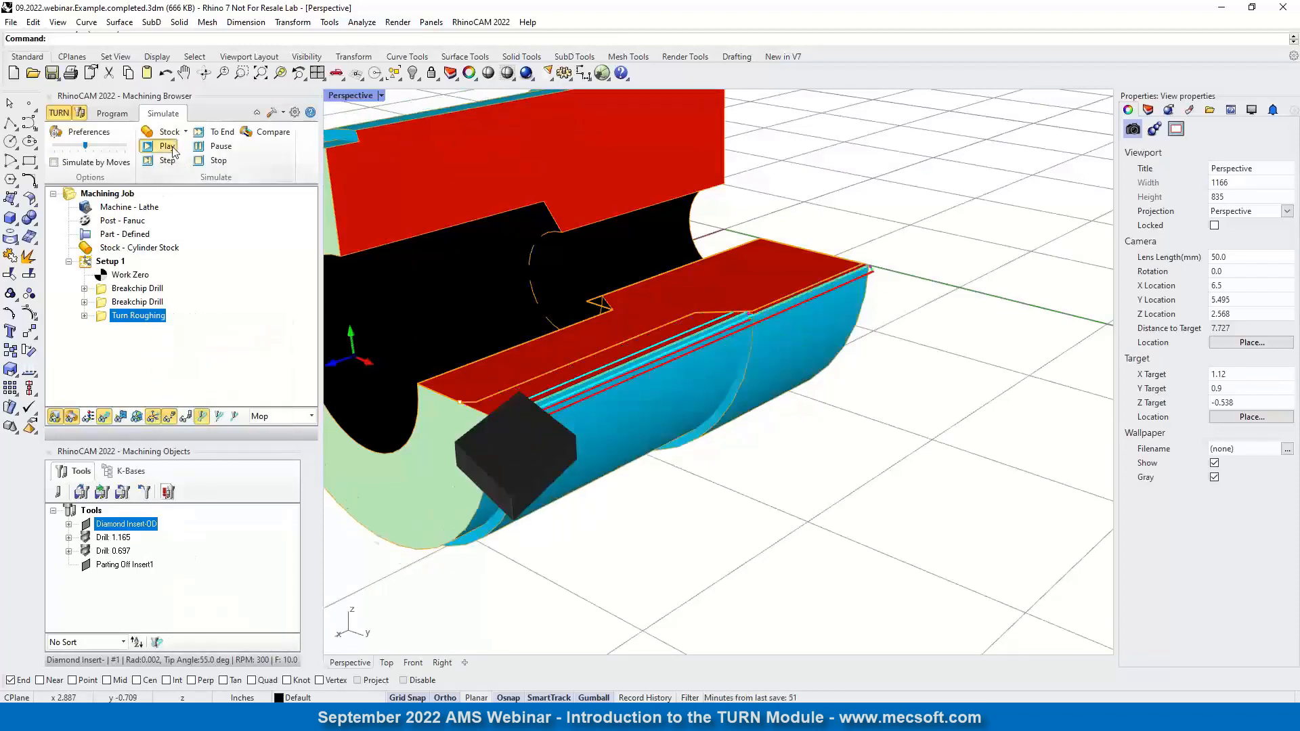
- Set the simulation color of the first Breakchip Drill operation, the 0.697 drill, to pale blue
click(144, 291)
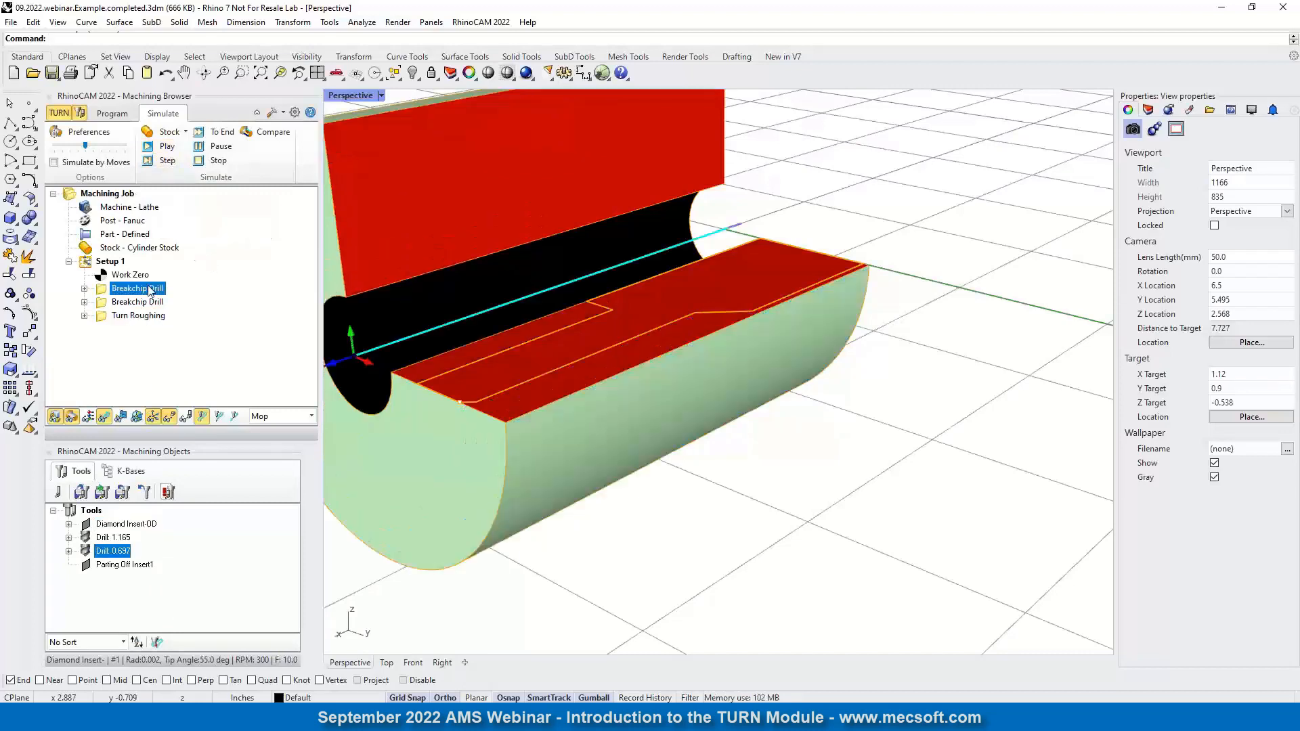
right_click(147, 290)
click(191, 608)
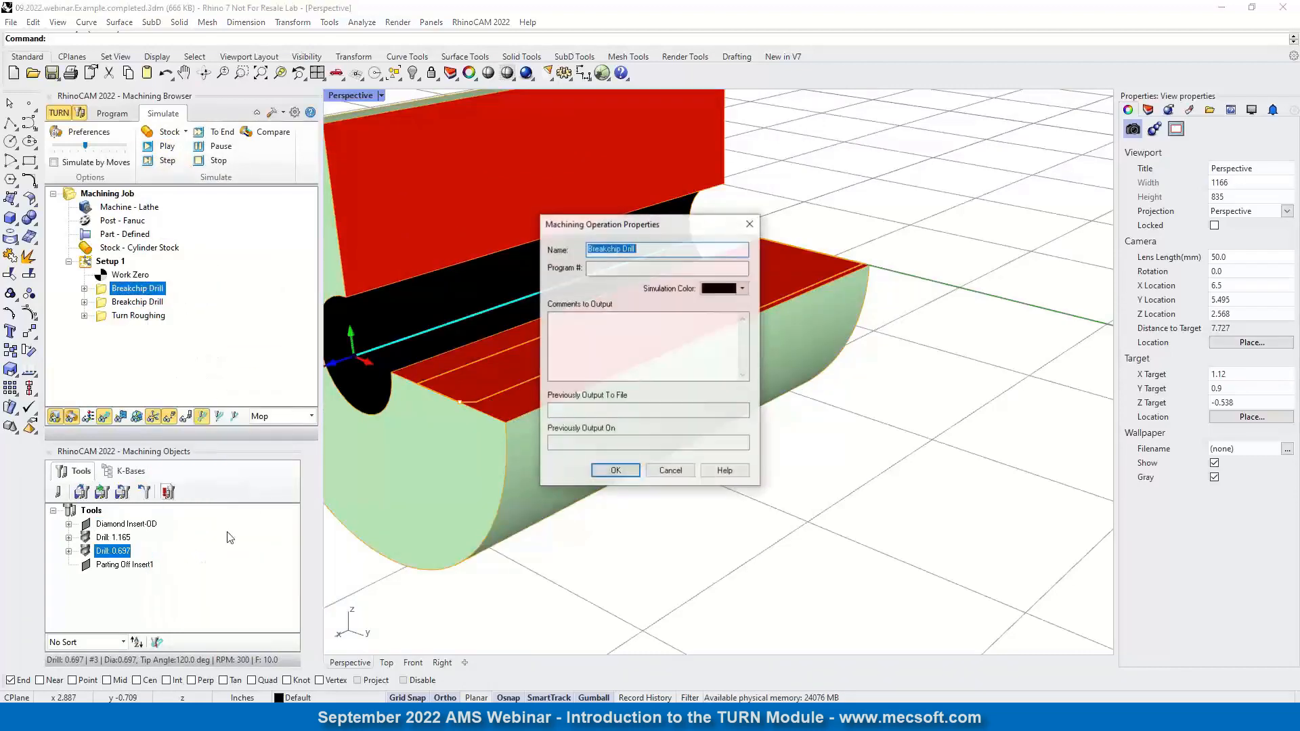
click(742, 289)
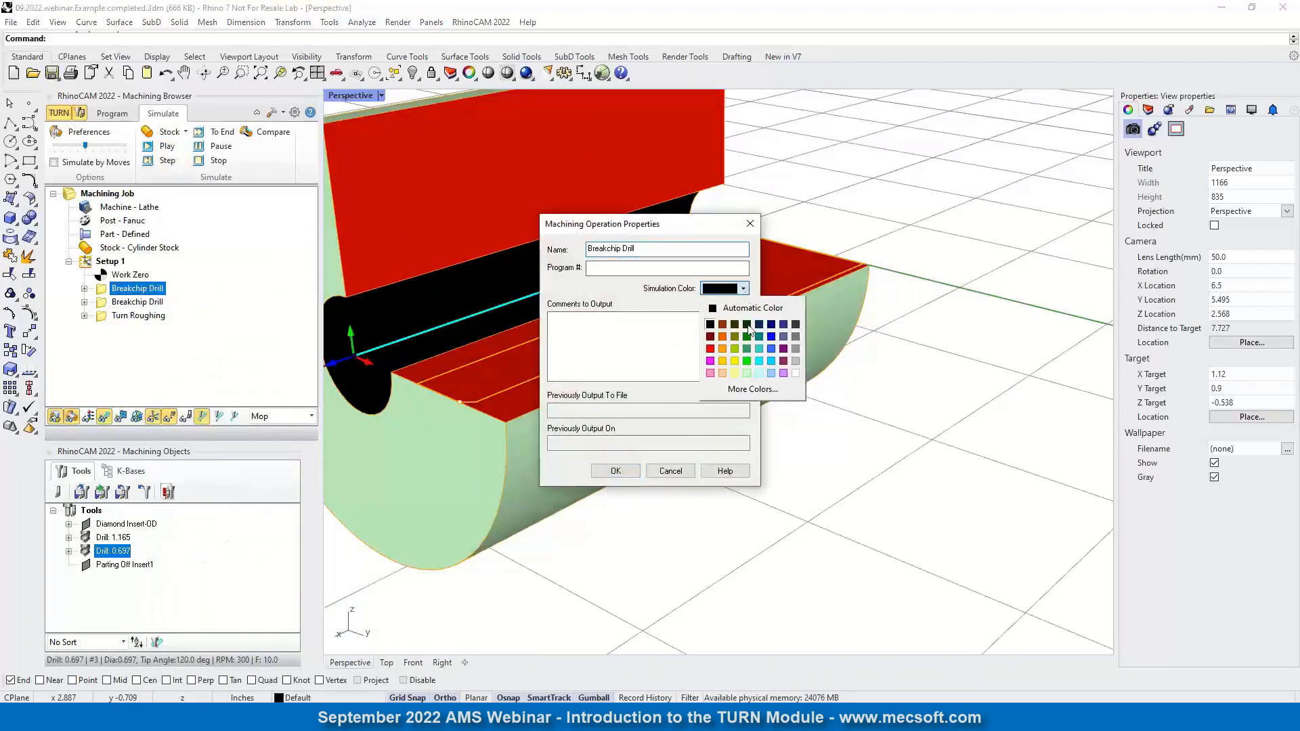
click(772, 374)
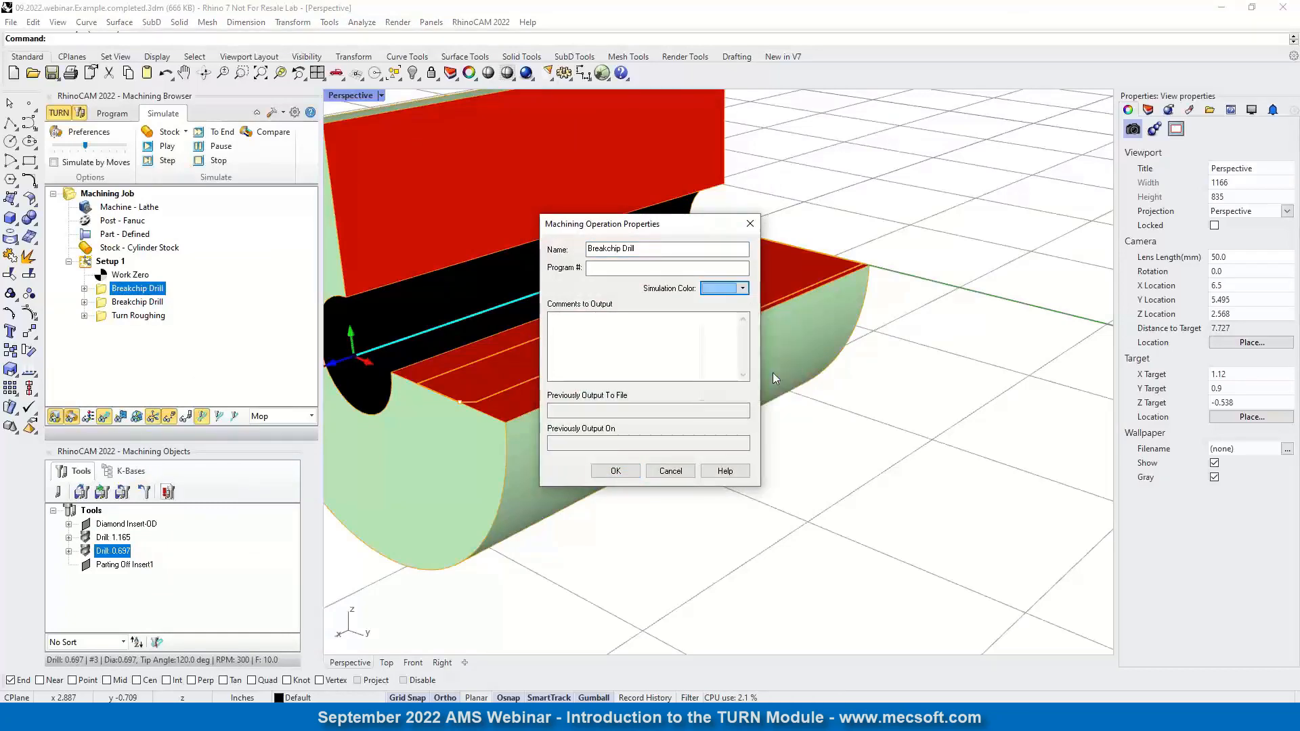
click(616, 470)
- Give the second Breakchip Drill operation, the 1.165 drill, a light blue simulation color
click(132, 303)
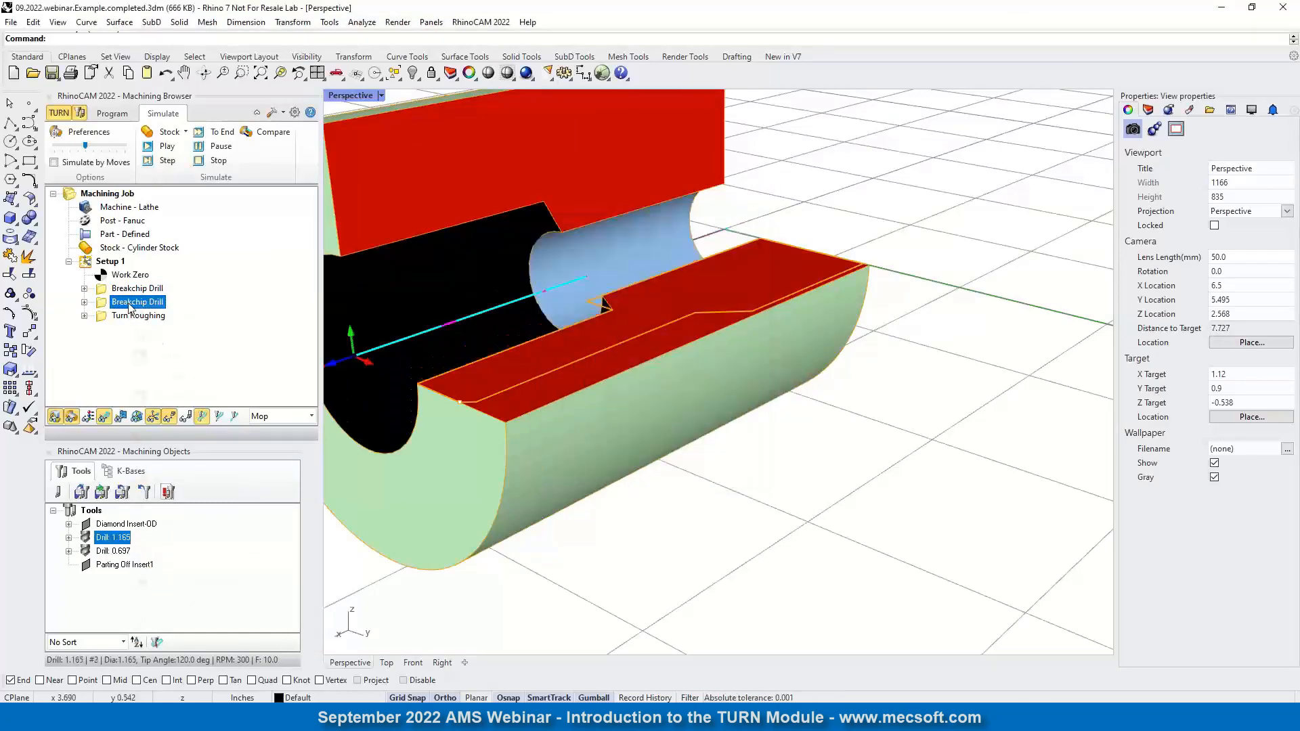
right_click(130, 304)
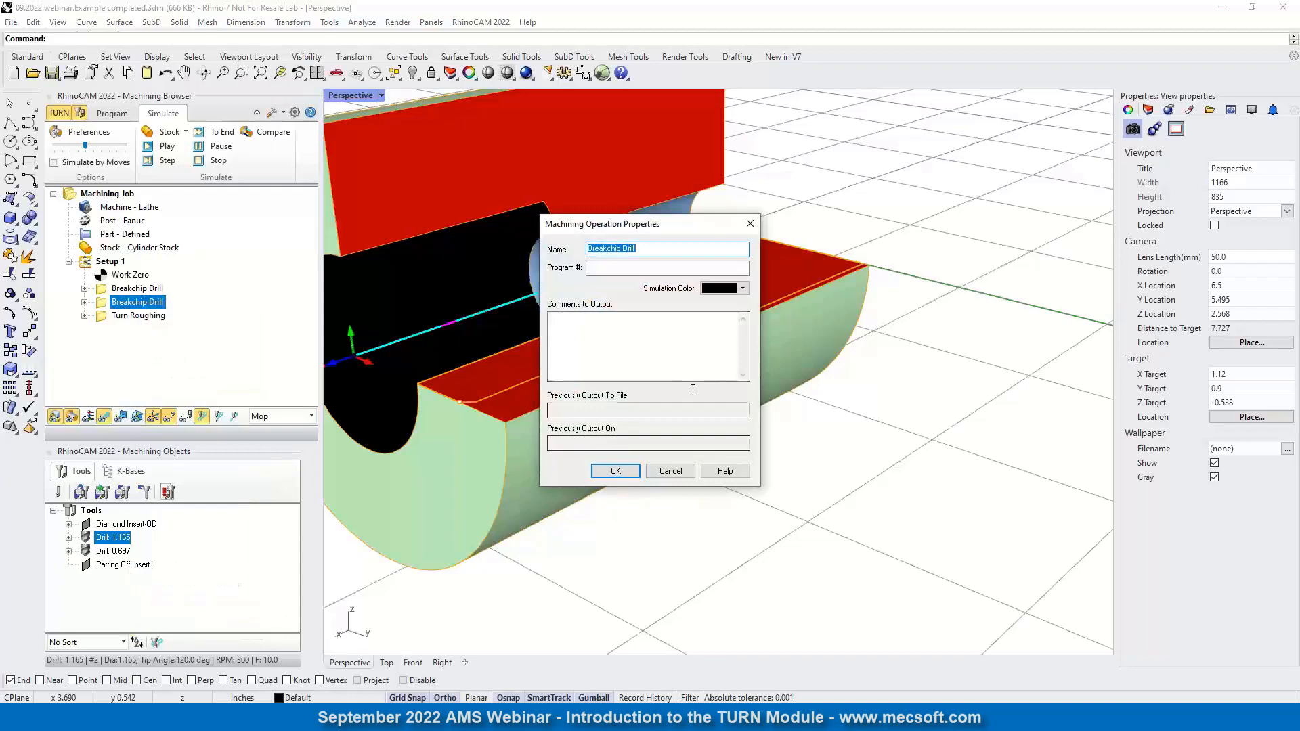
click(743, 287)
click(753, 392)
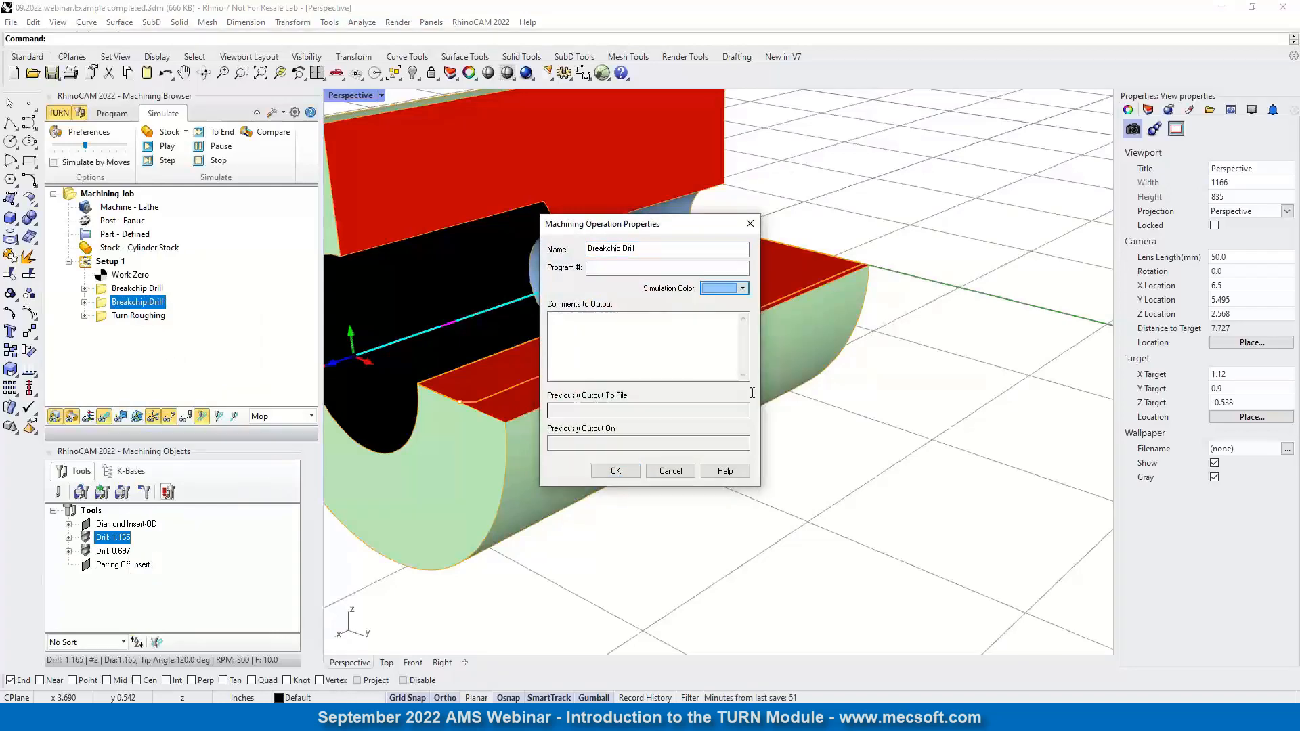
click(616, 470)
- Simulate all operations of Setup 1 and inspect the colored bores and outer surface of the cut stock
click(105, 262)
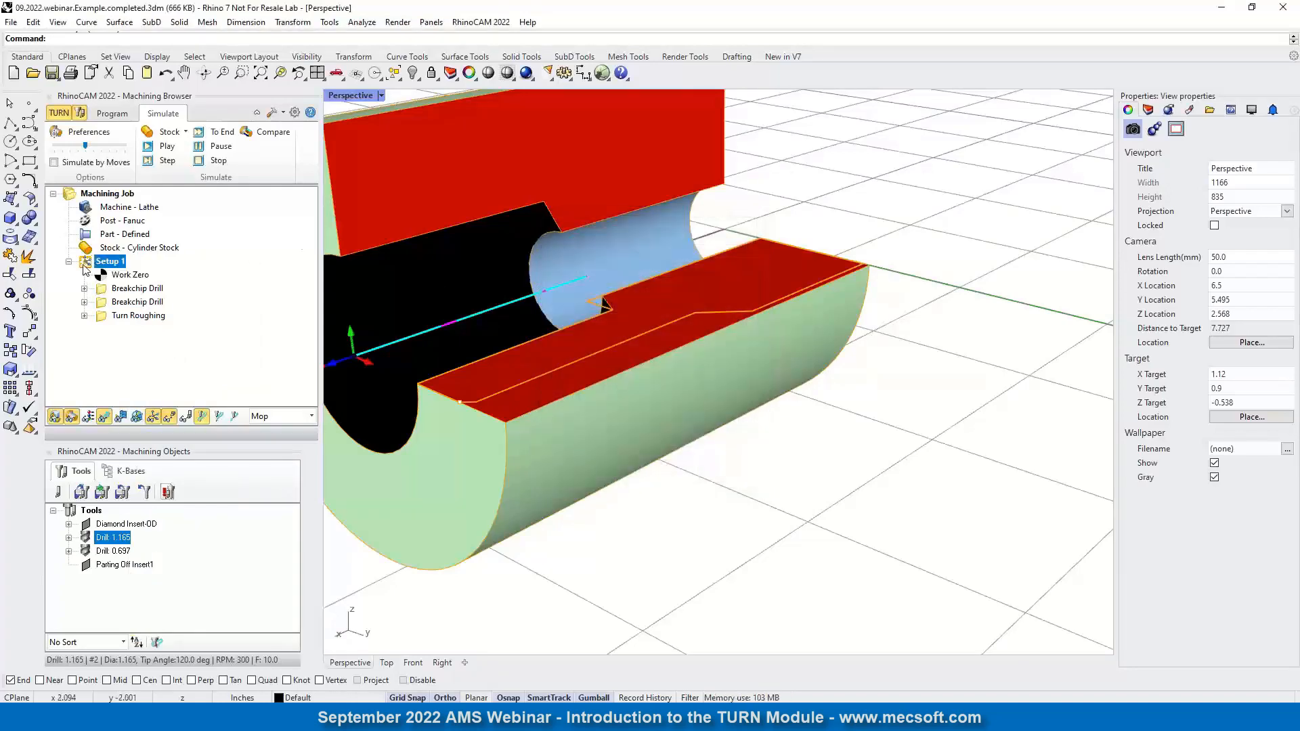
click(164, 147)
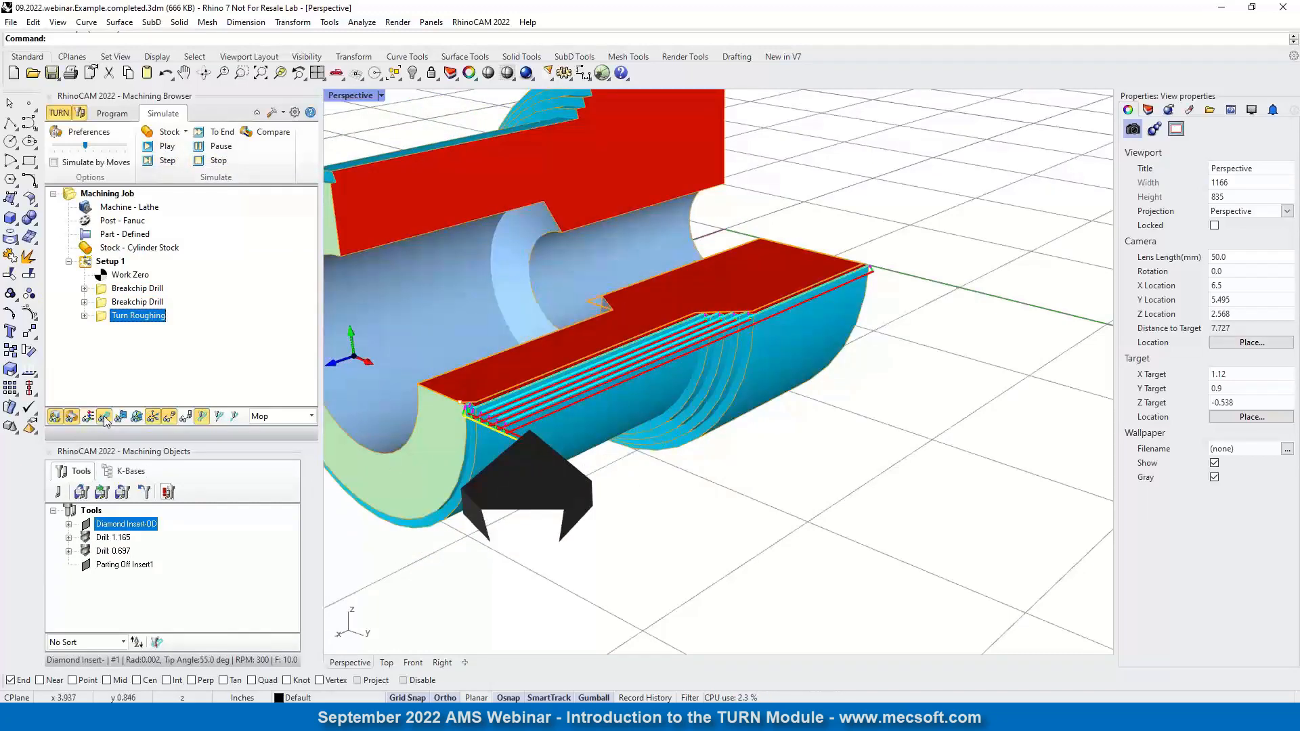
right_drag(482, 442, 515, 458)
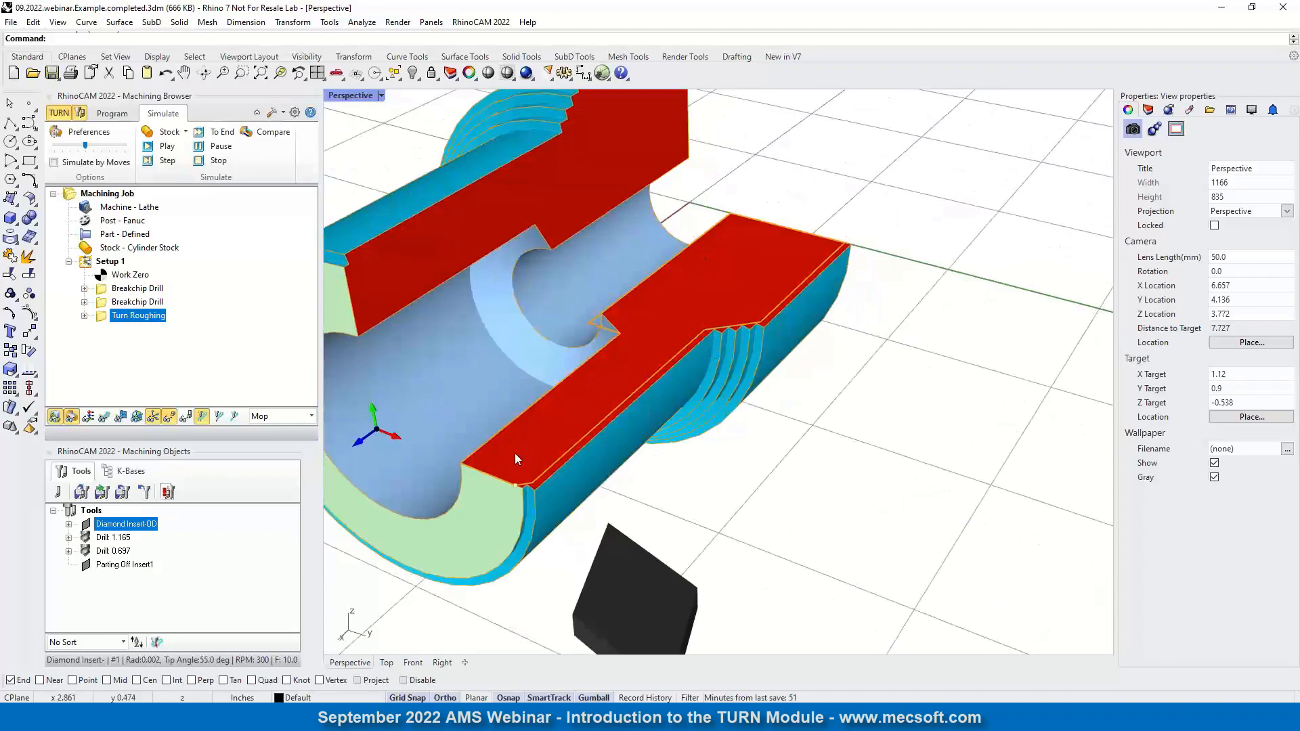
right_drag(718, 394, 730, 364)
scroll(778, 346, down, 4)
scroll(698, 370, up, 2)
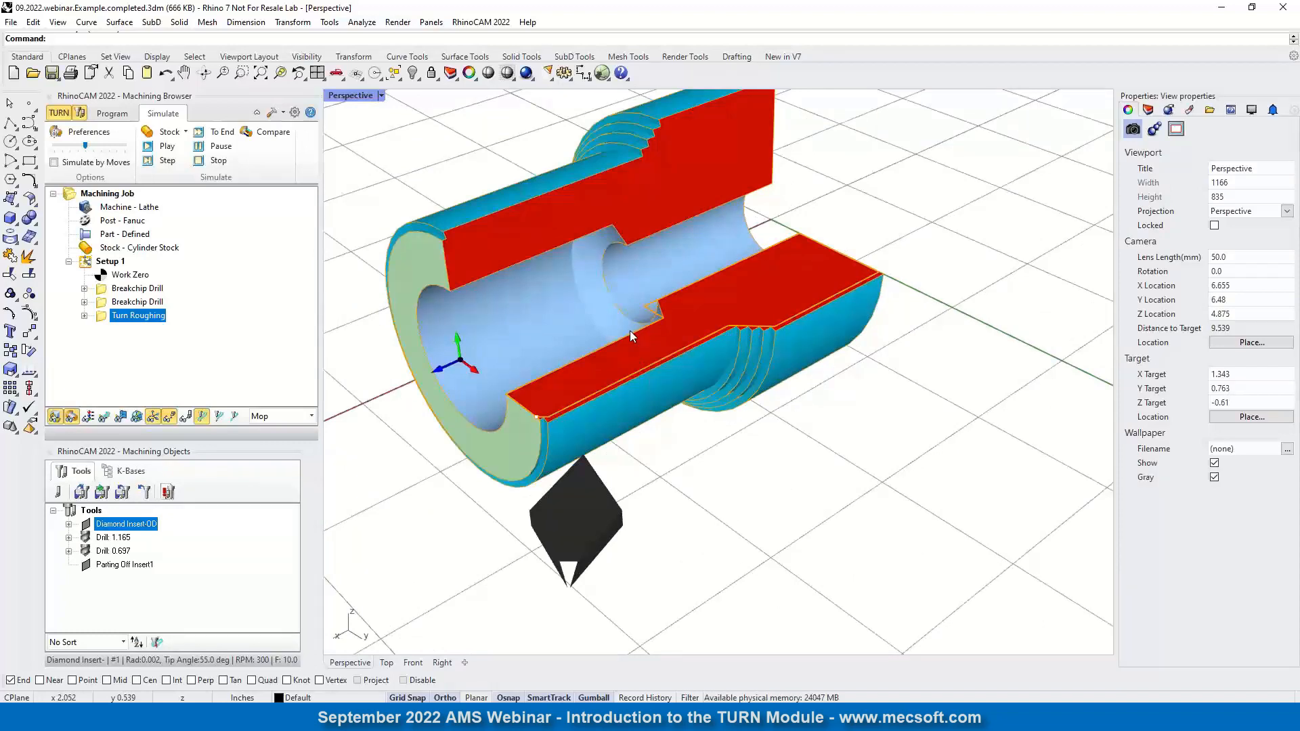
- Create a Turn Finishing operation with the Diamond Insert-OD tool and review its feeds and speeds
click(114, 115)
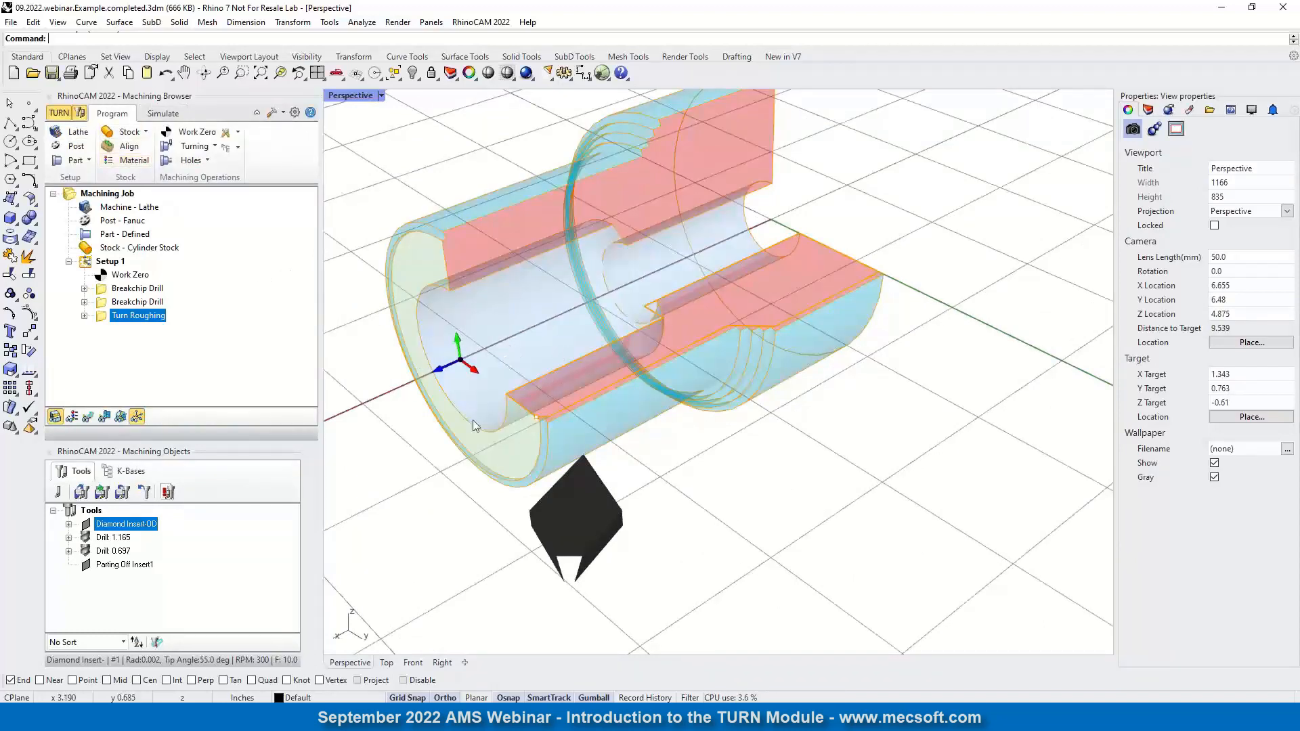
click(195, 148)
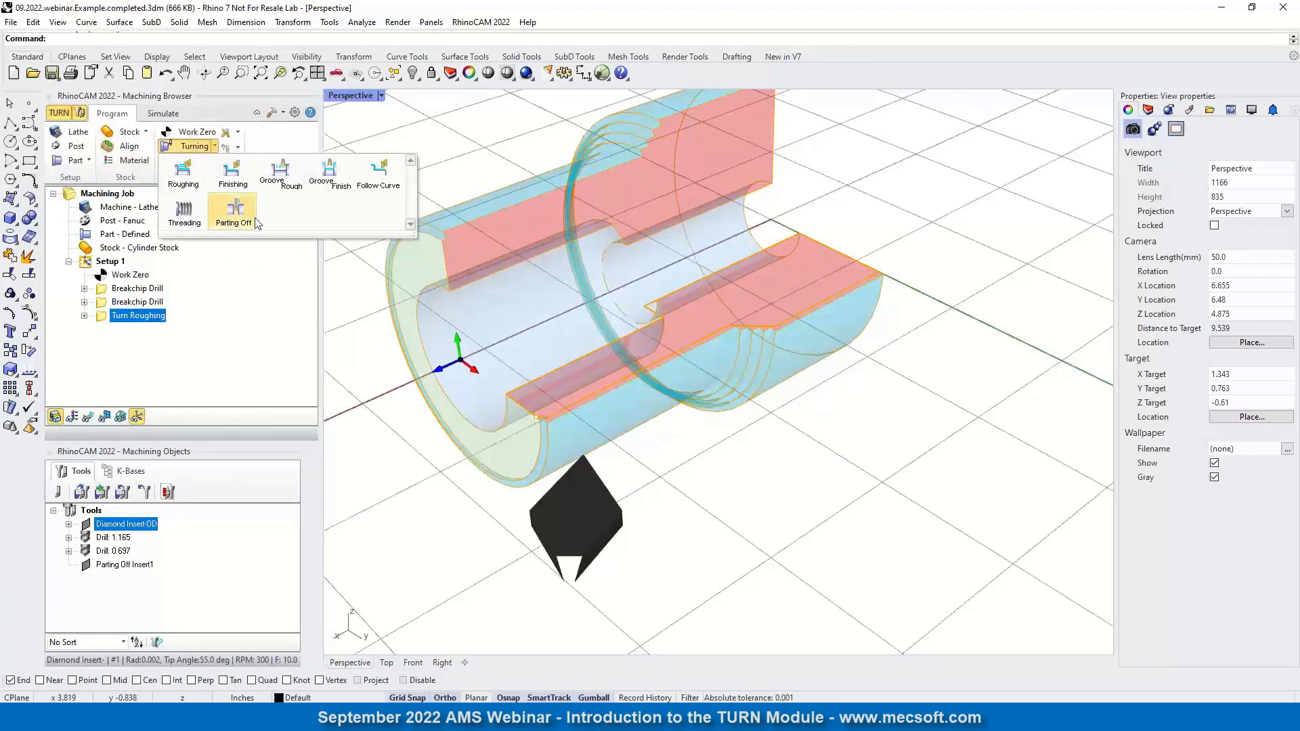
click(232, 172)
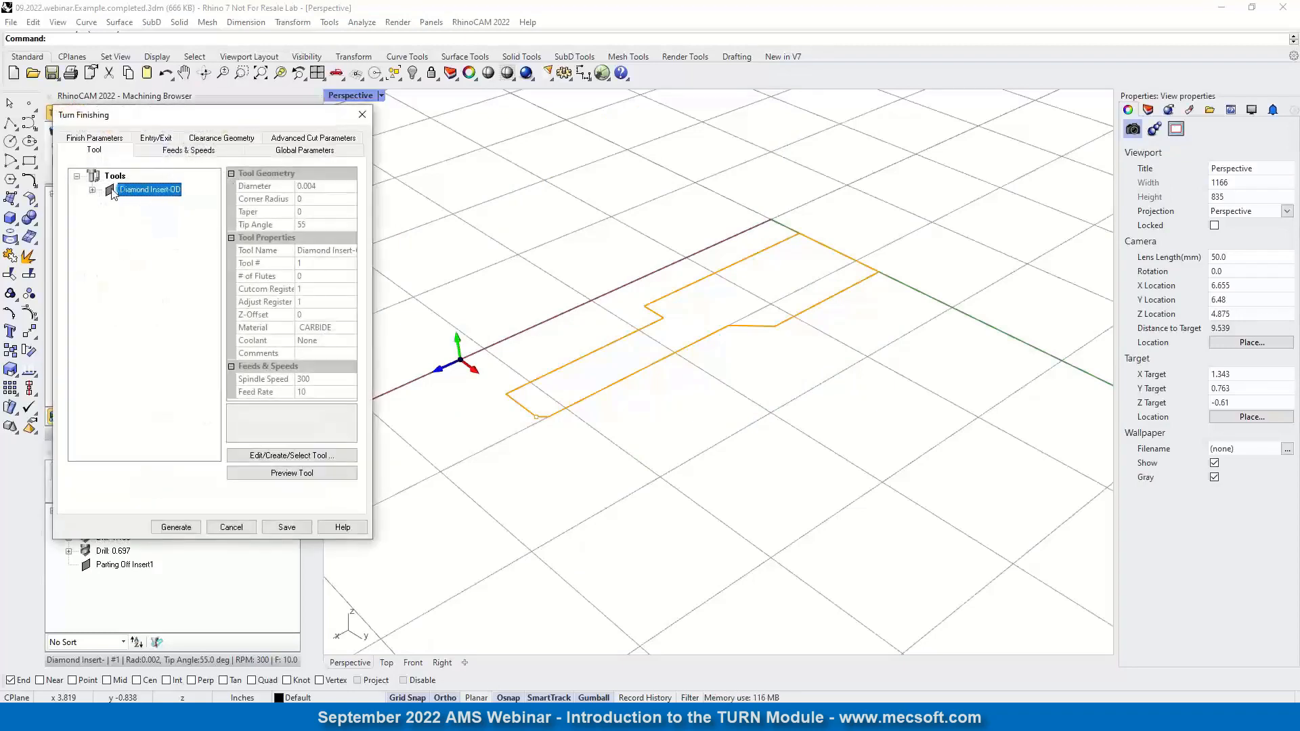
mouse_move(113, 194)
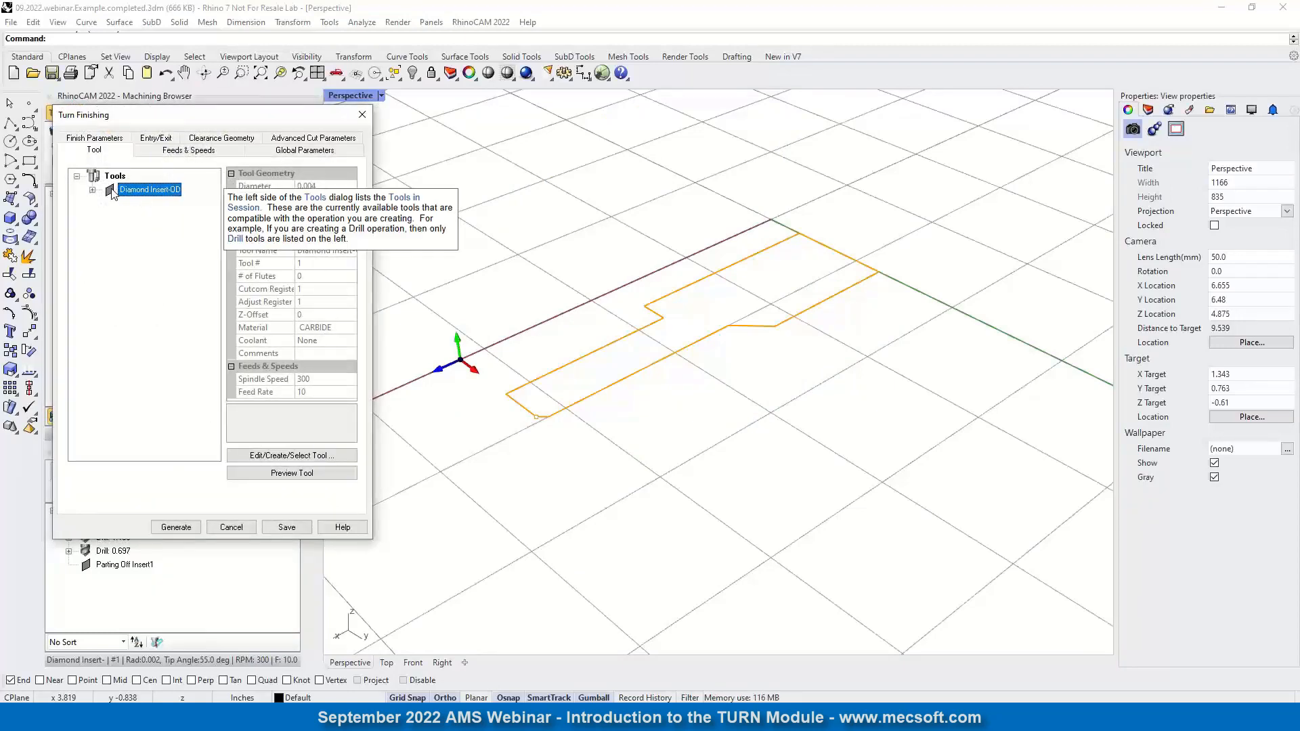
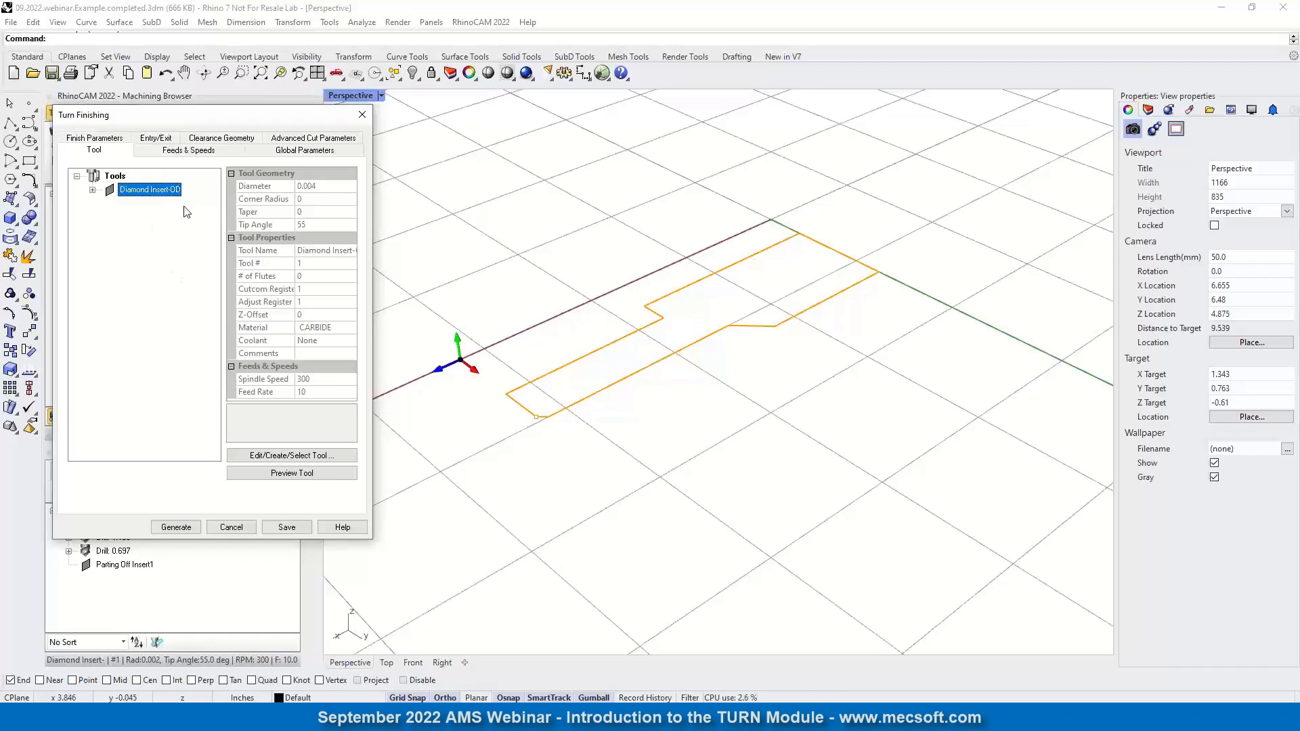
mouse_move(200, 228)
click(195, 151)
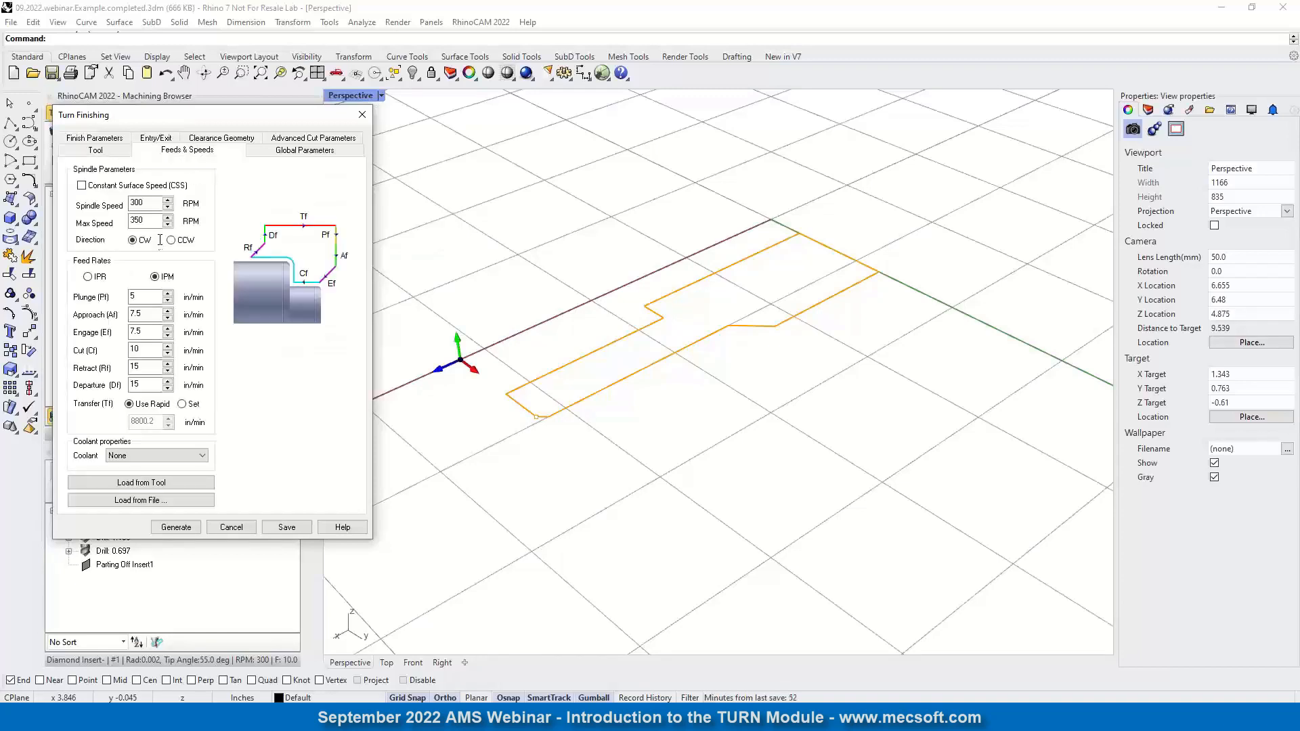
- Enable start and end point cut containment for the Turn Finishing, from the front outer chamfer corner at Z 0 to X 2, Z -3.2075
click(299, 155)
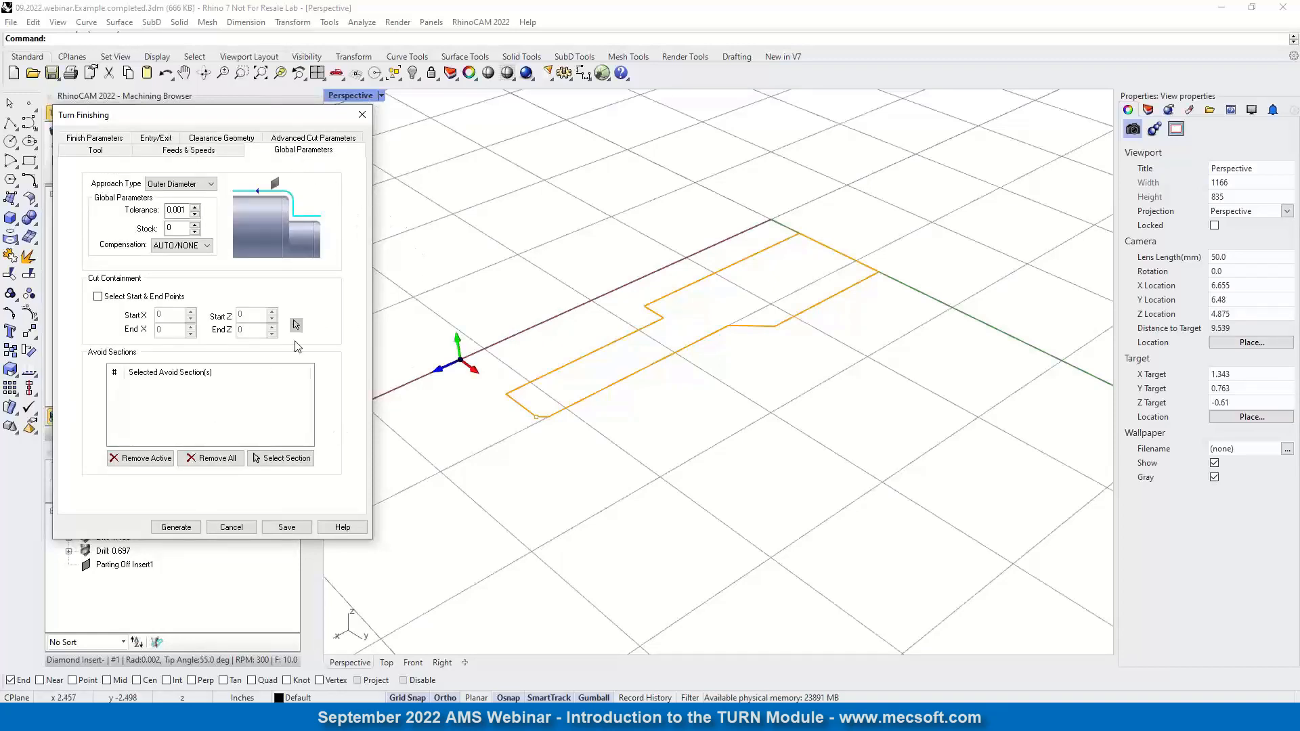
click(98, 296)
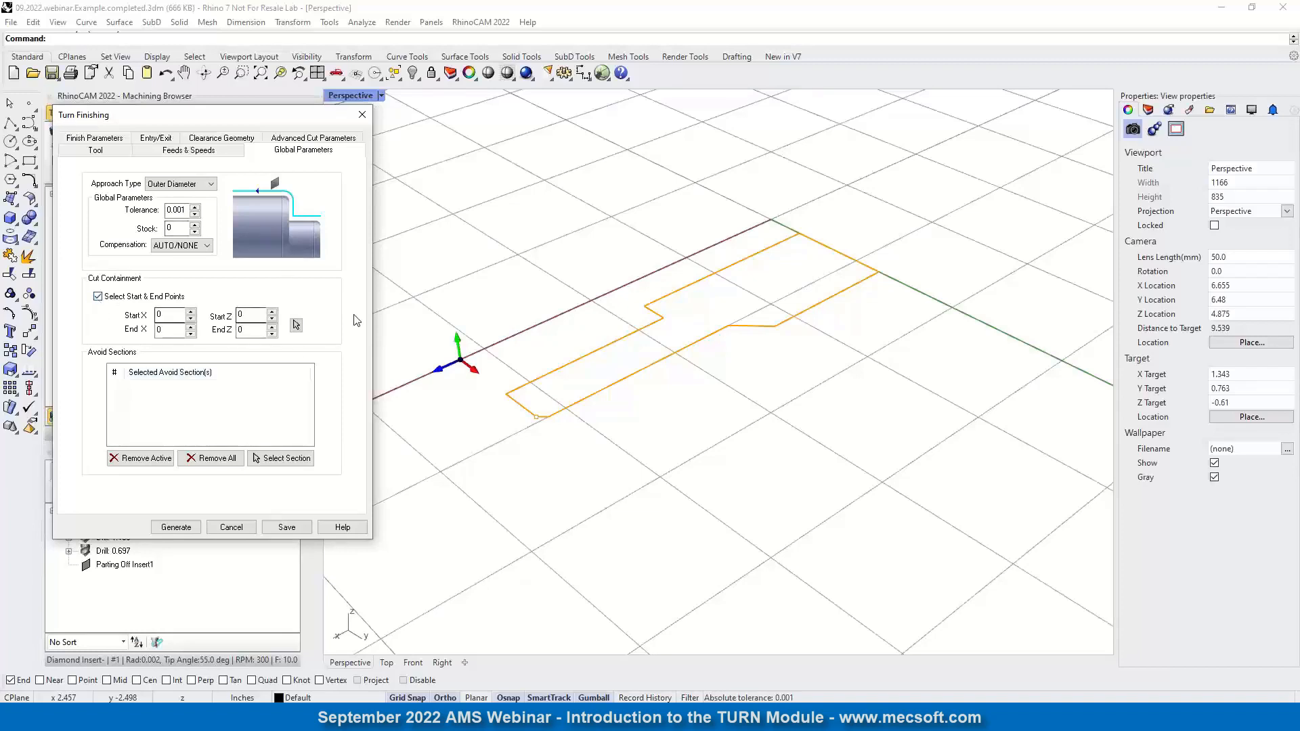
click(295, 326)
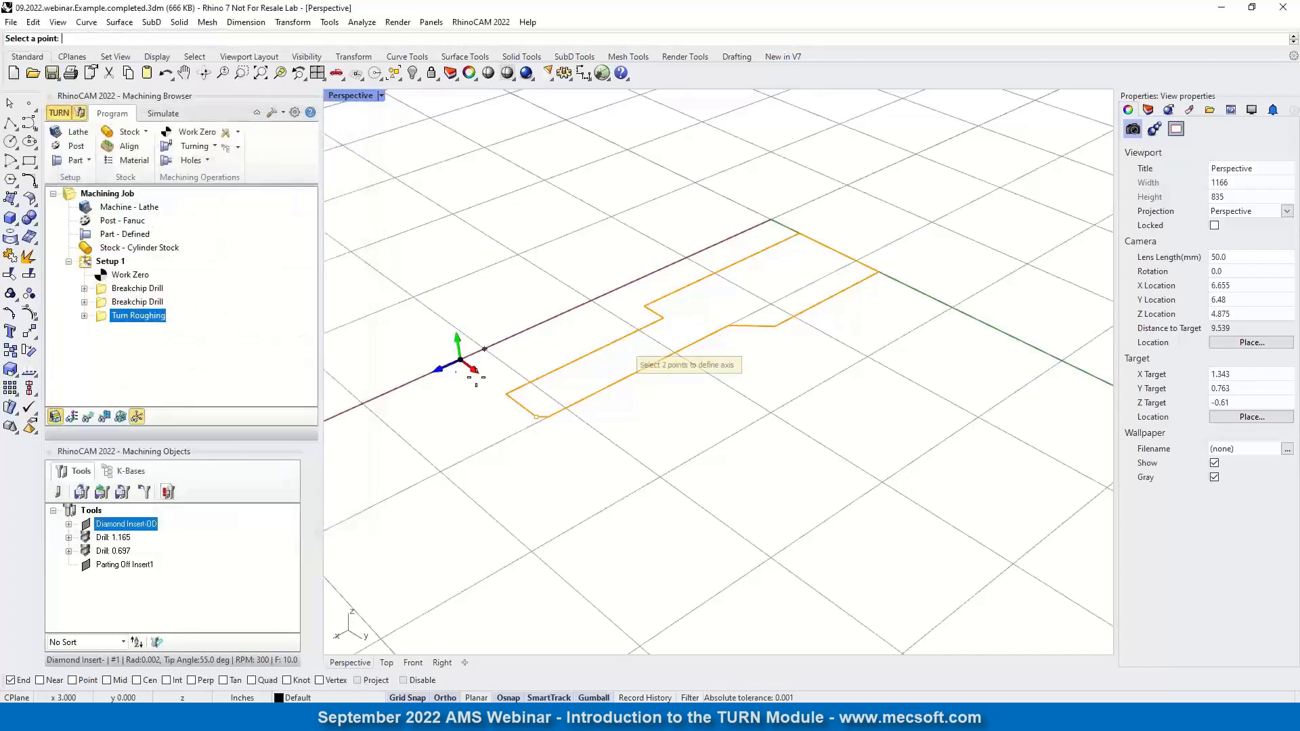
click(540, 423)
click(952, 307)
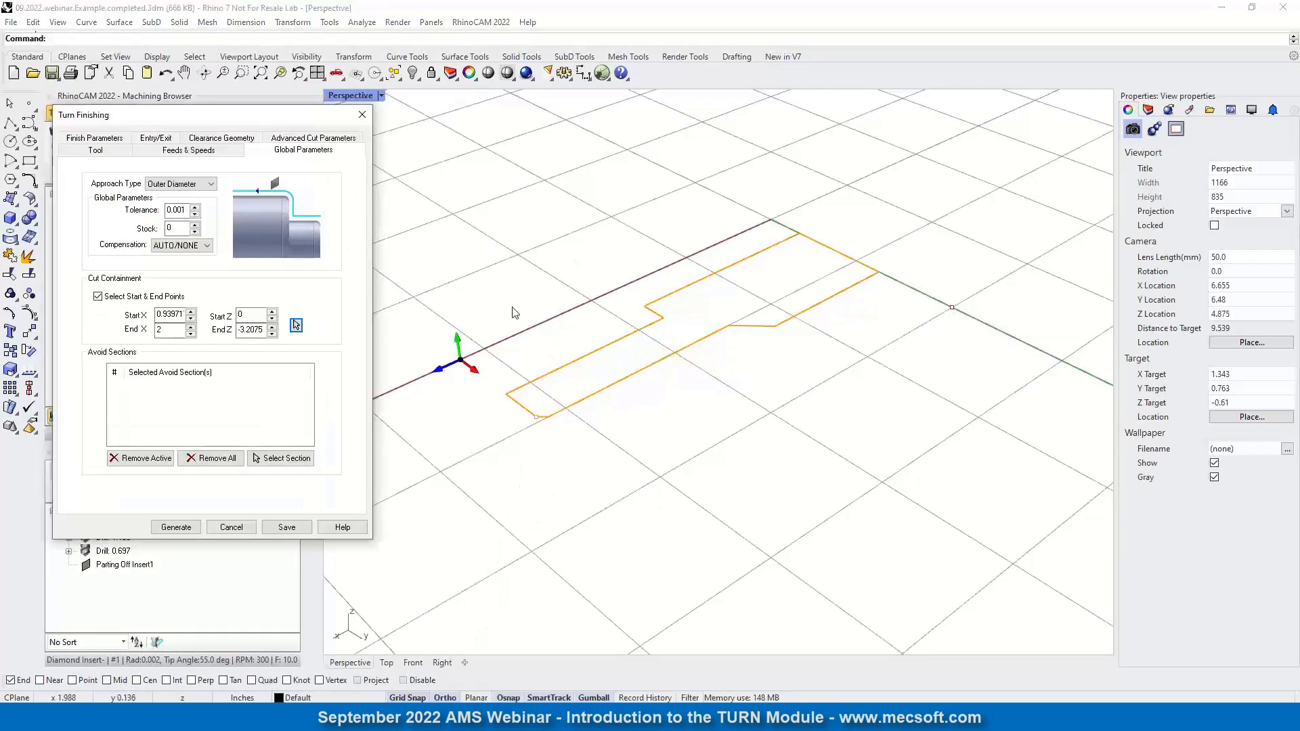
- Review the finish, entry, clearance and advanced cut parameters, generate the Turn Finishing operation and display its toolpath
click(100, 139)
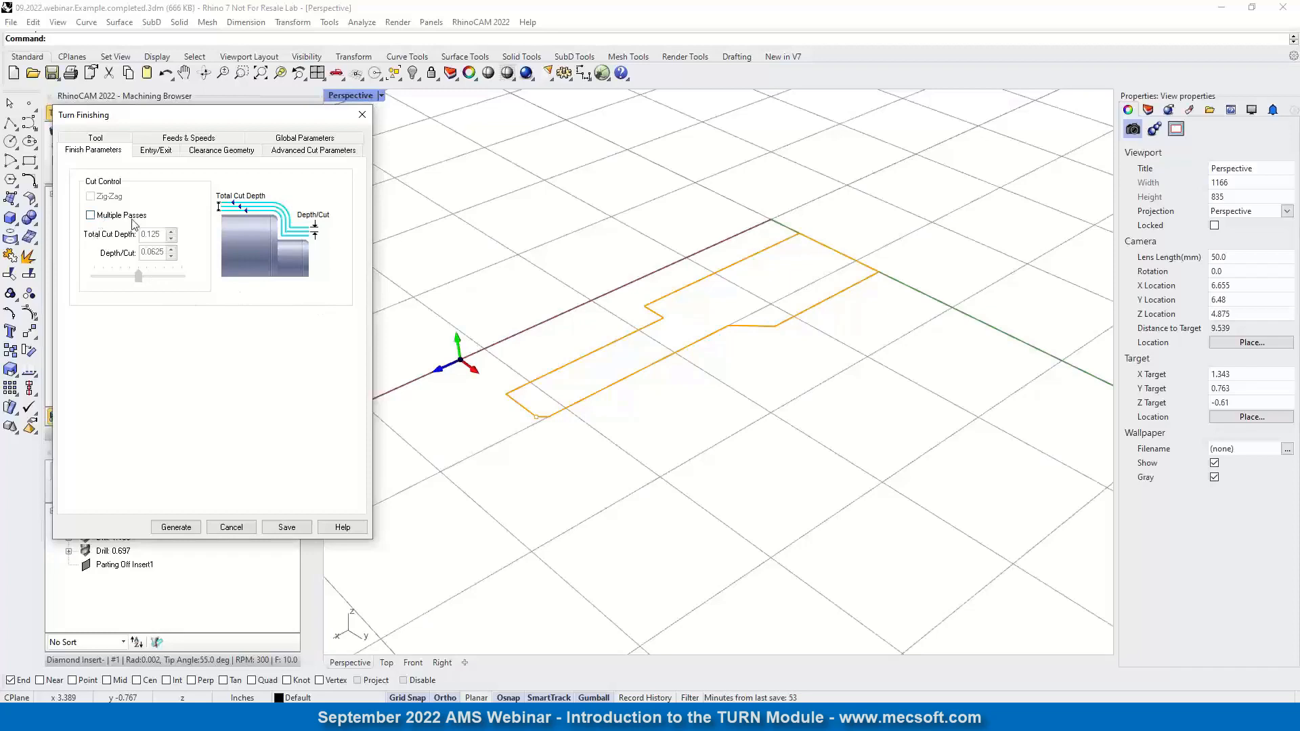
click(157, 152)
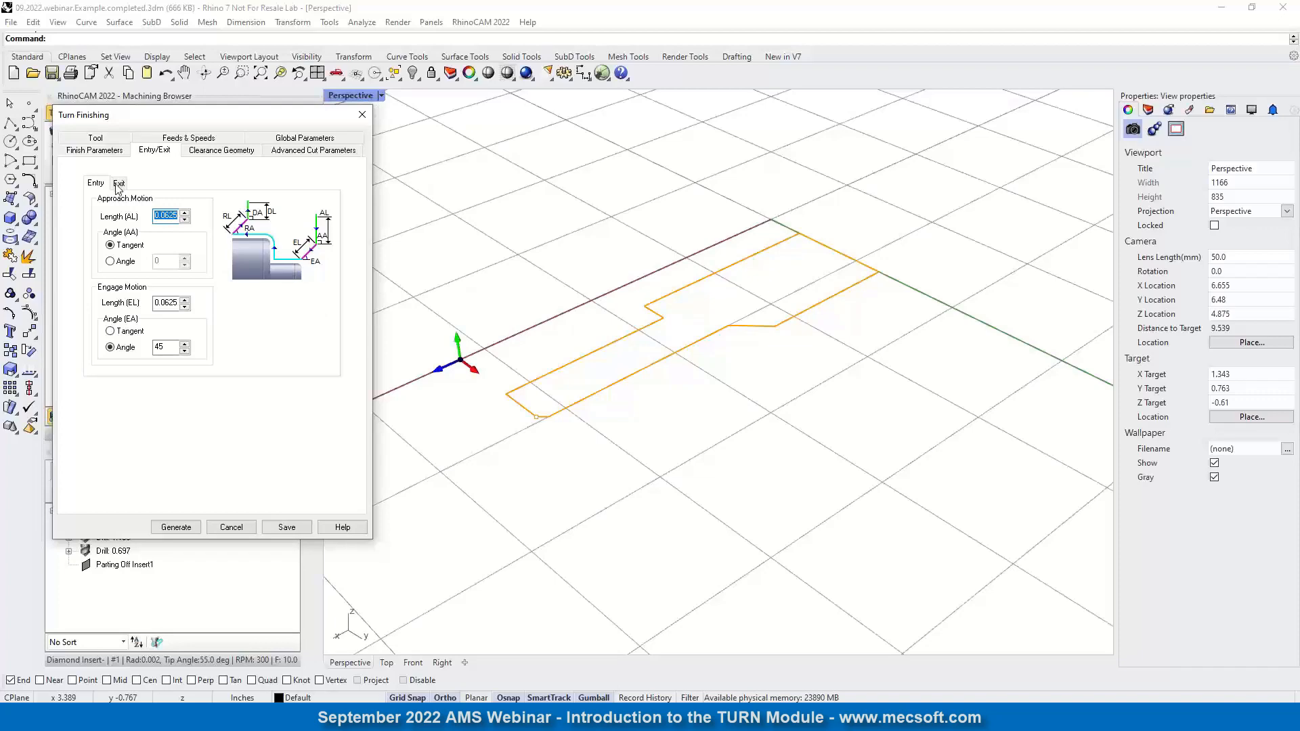
click(220, 150)
mouse_move(390, 324)
right_down()
mouse_move(551, 295)
mouse_move(390, 300)
right_up()
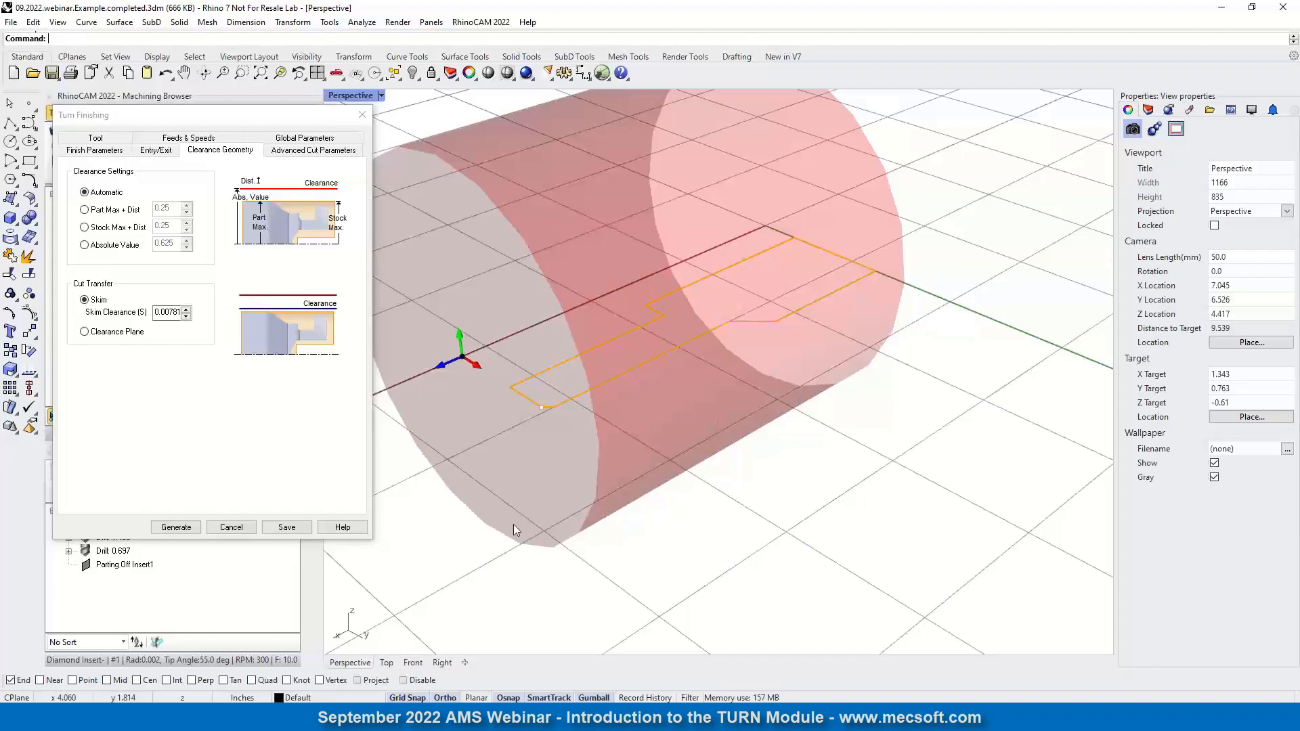
click(302, 150)
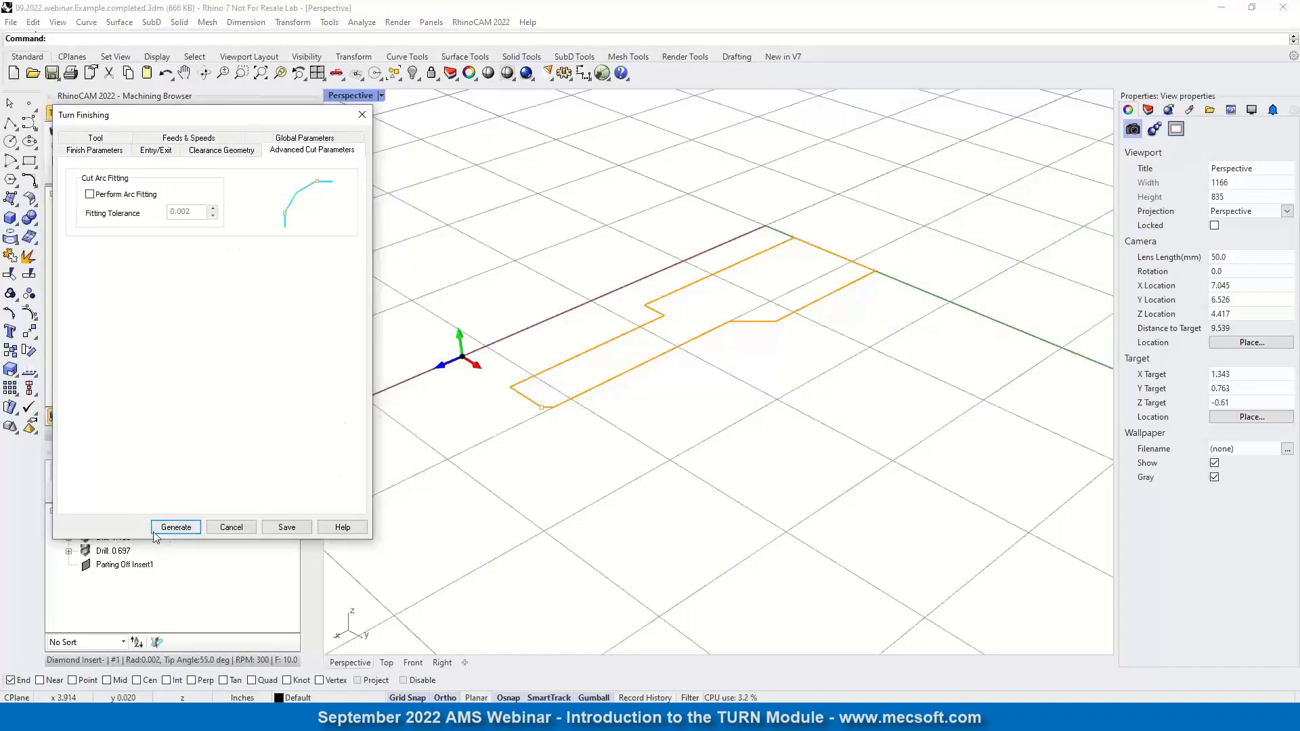
click(178, 527)
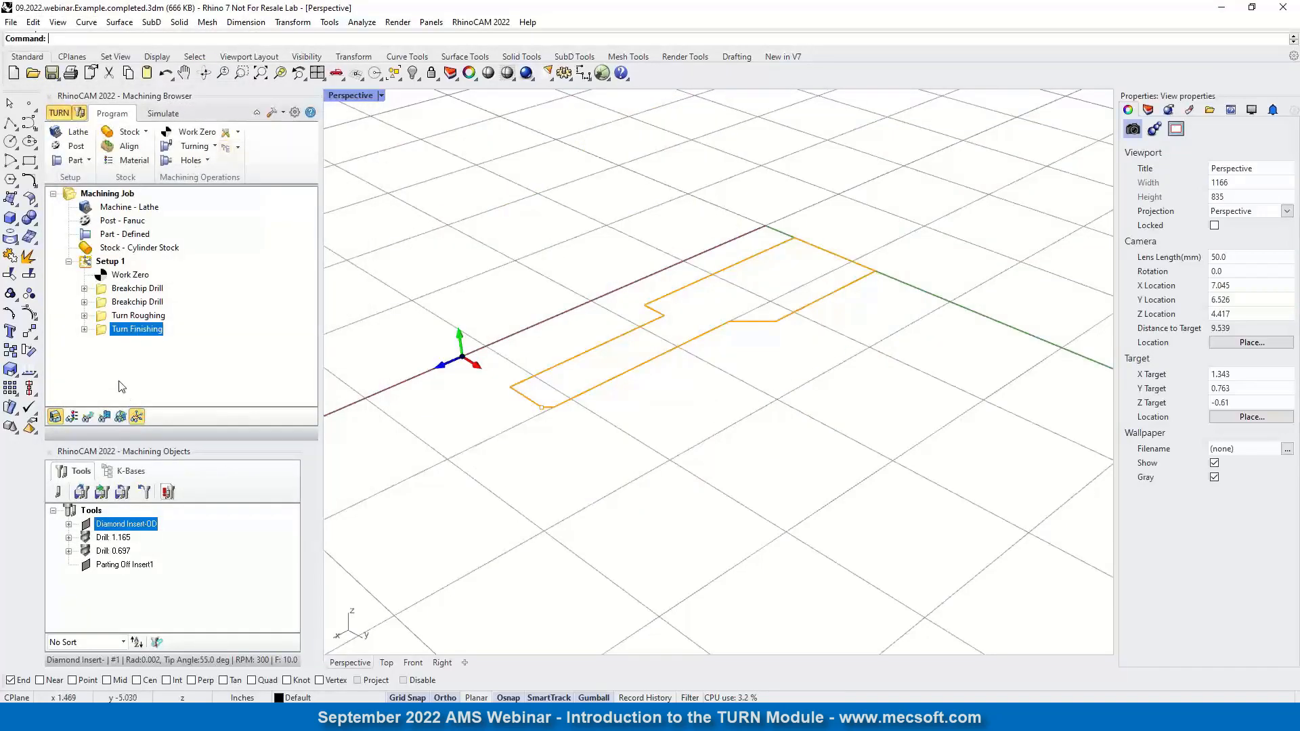
click(89, 417)
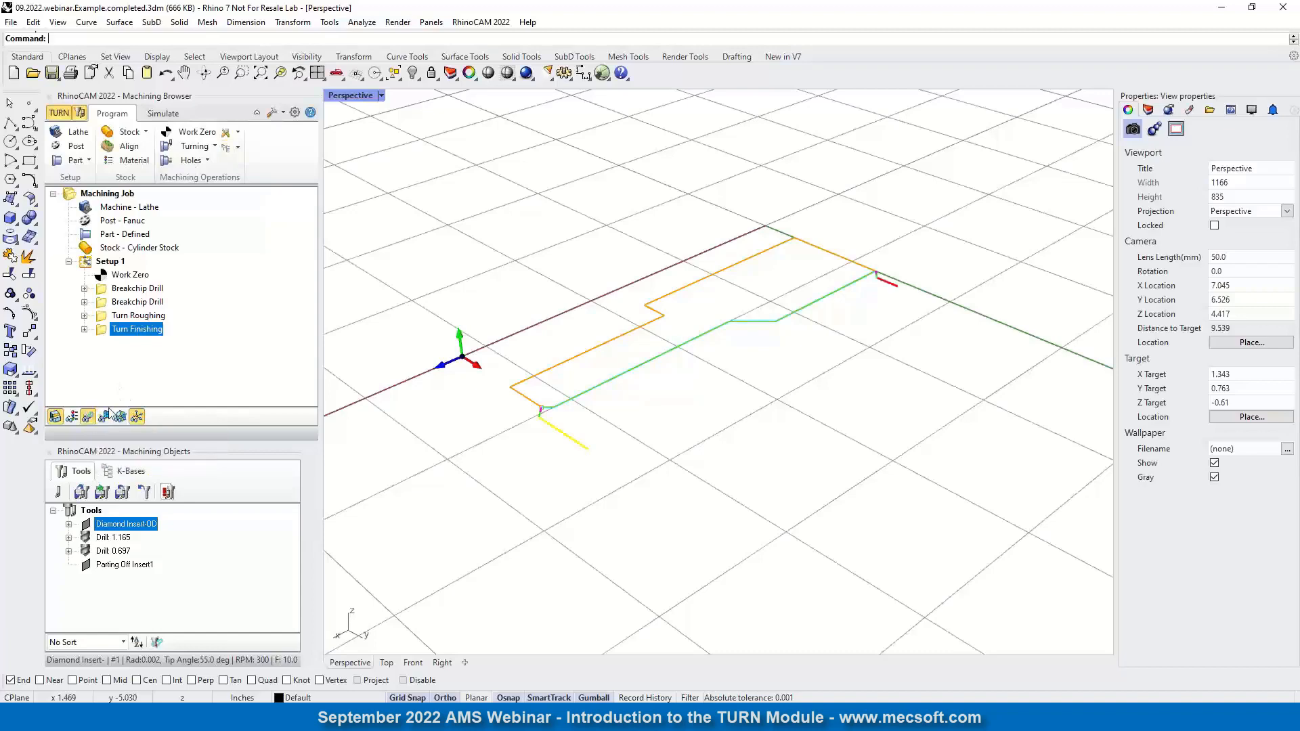
- Examine the finishing toolpath in the Top view, checking the entry and exit motions at both ends of the outer profile
scroll(595, 401, up, 4)
scroll(682, 339, down, 3)
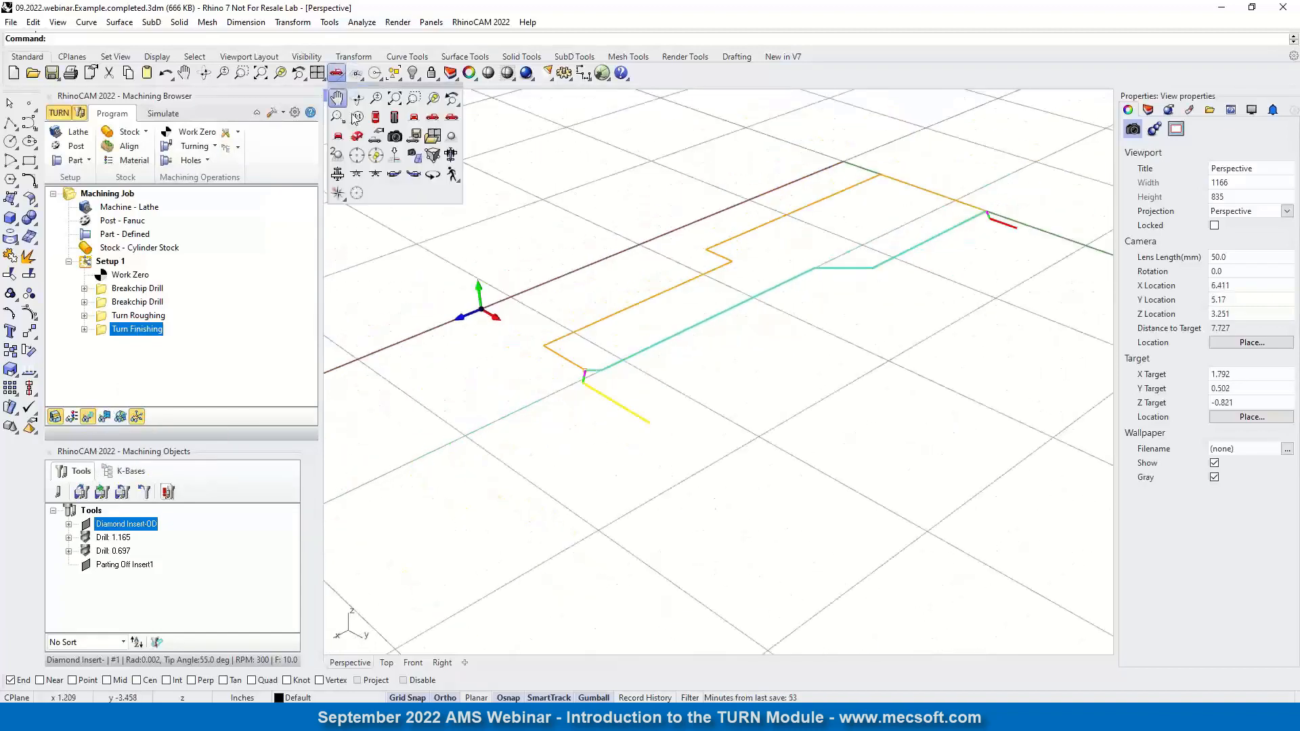
click(337, 73)
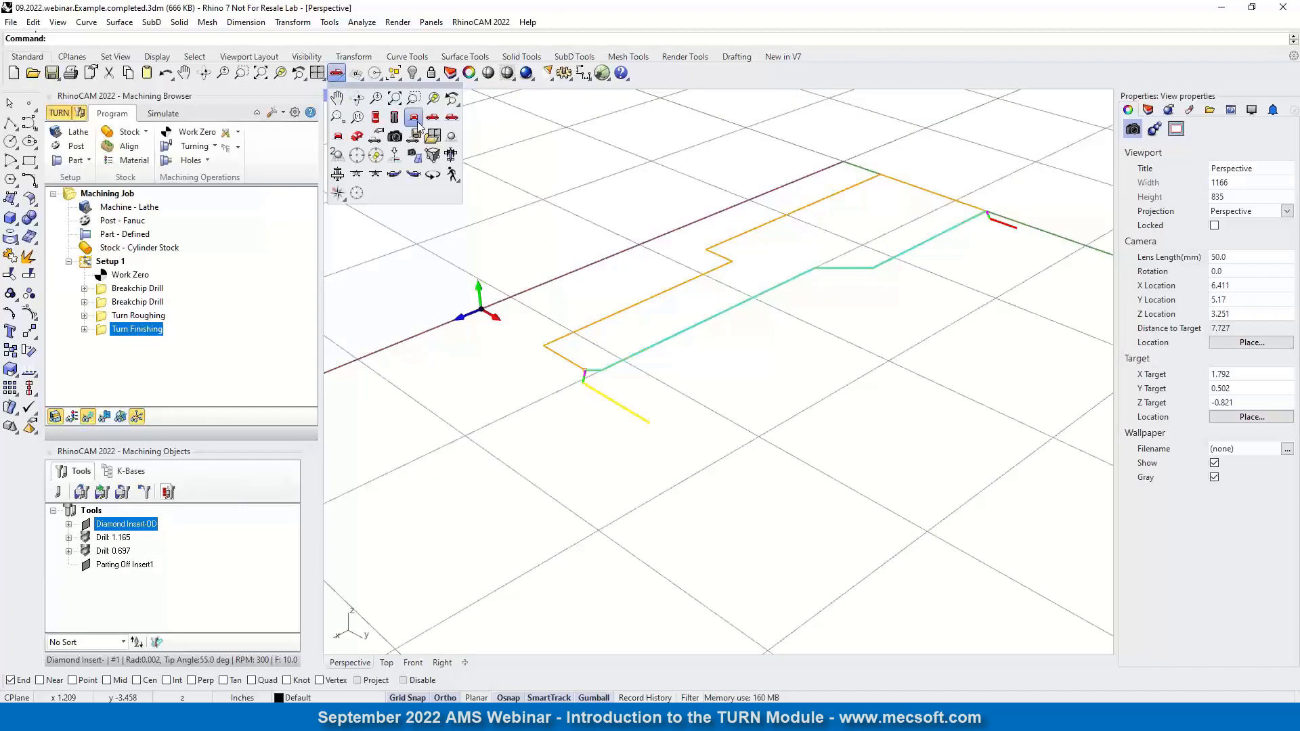
click(376, 117)
scroll(960, 279, up, 8)
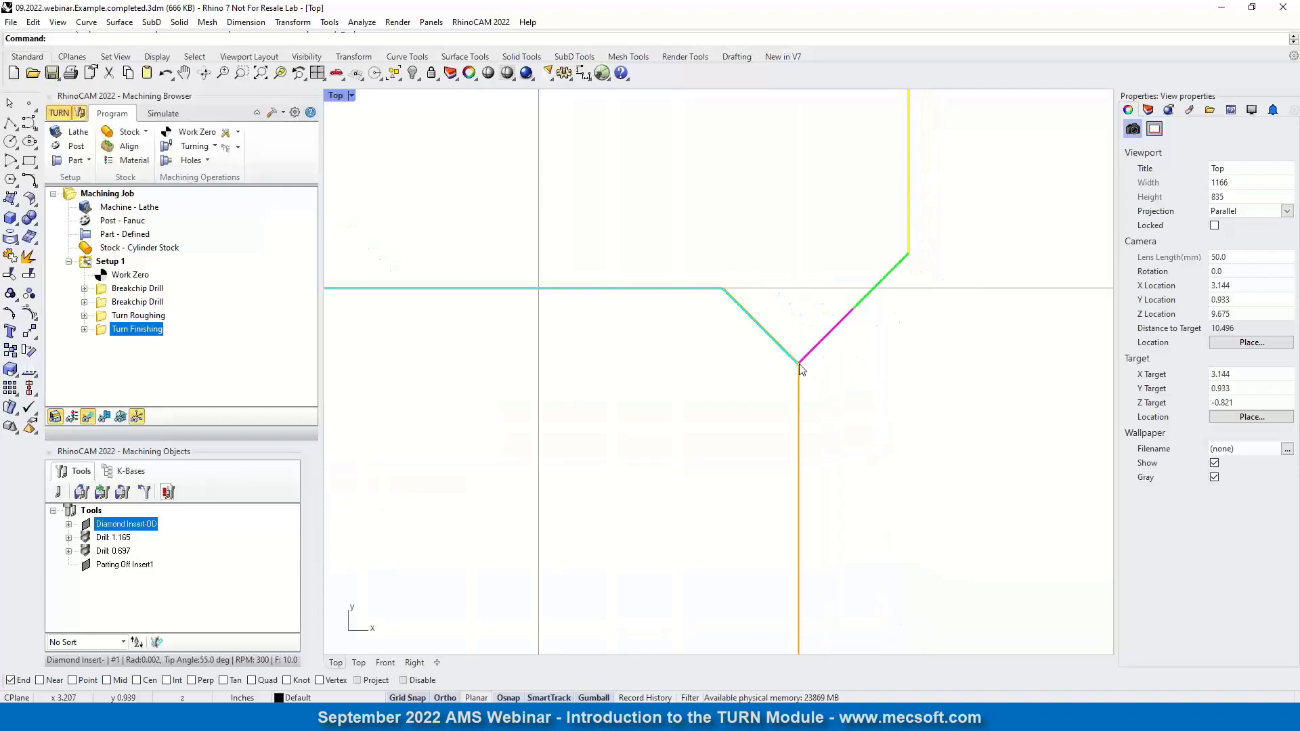
scroll(865, 243, down, 5)
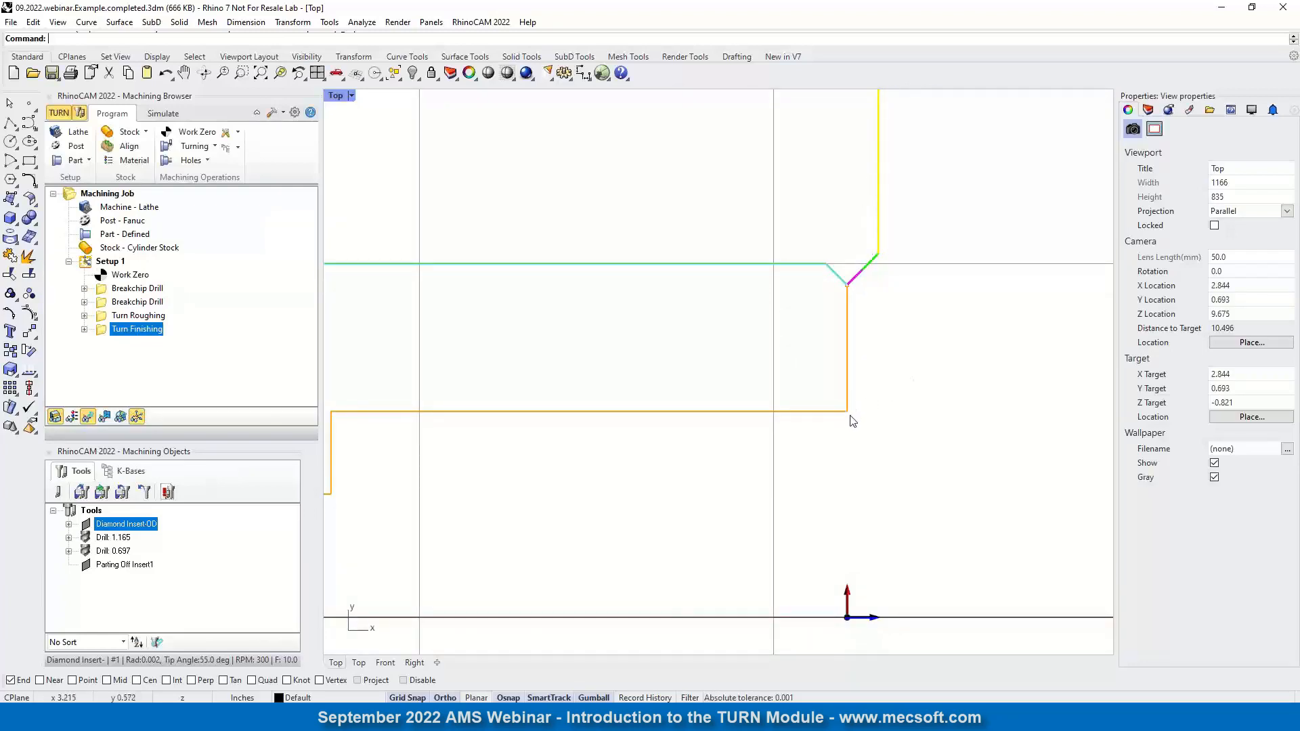
scroll(890, 255, down, 12)
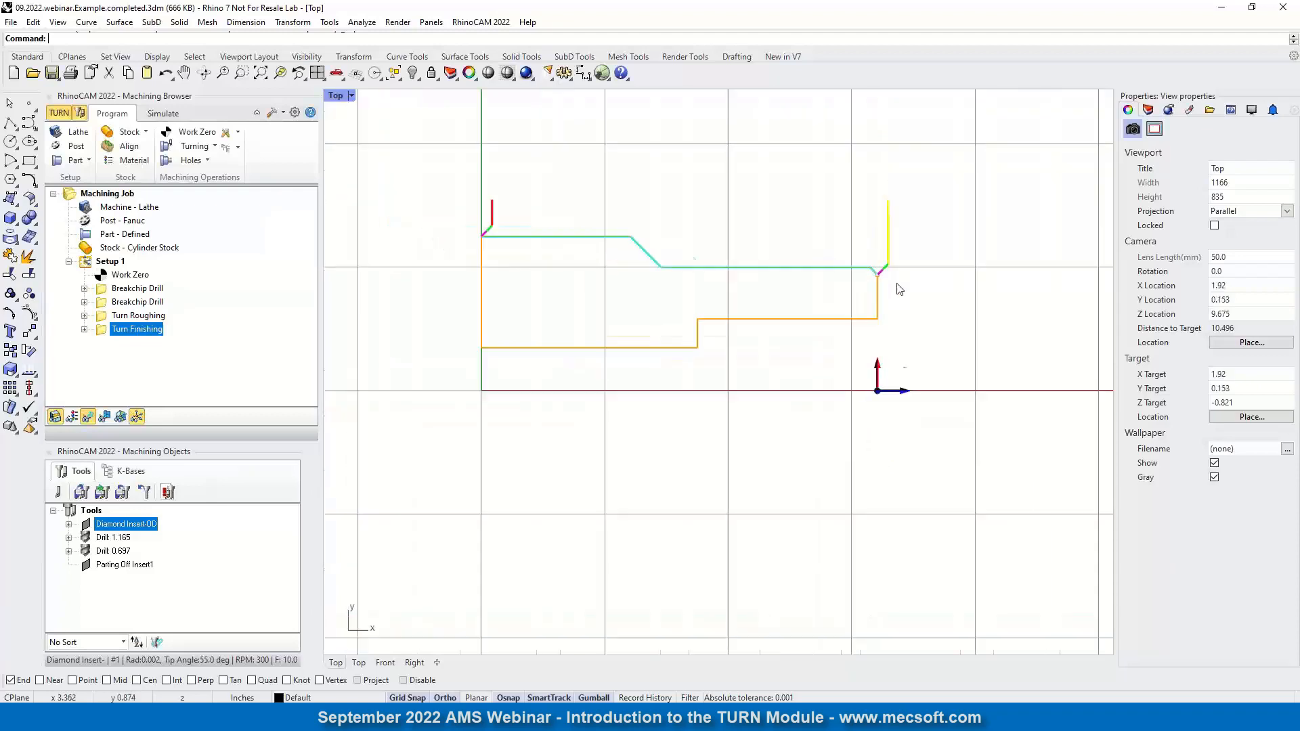
scroll(591, 254, up, 12)
scroll(561, 268, up, 2)
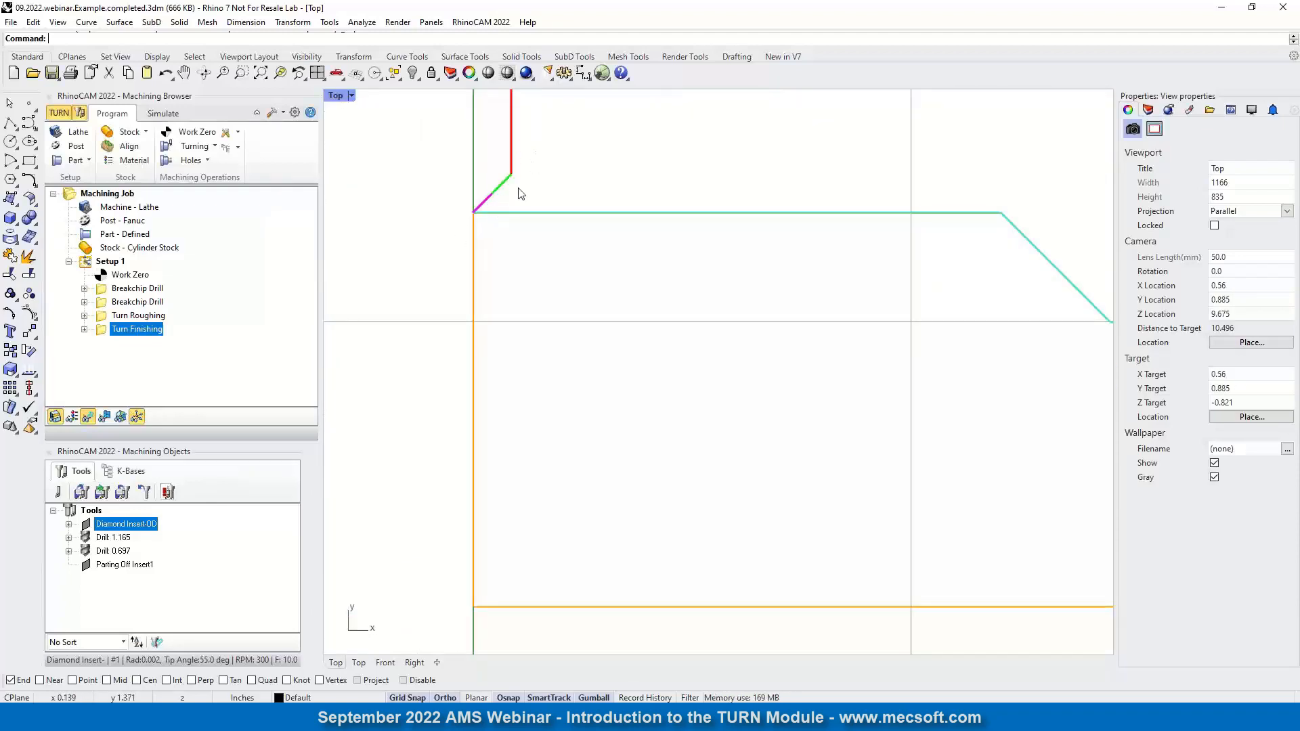
scroll(521, 195, down, 5)
scroll(464, 275, up, 7)
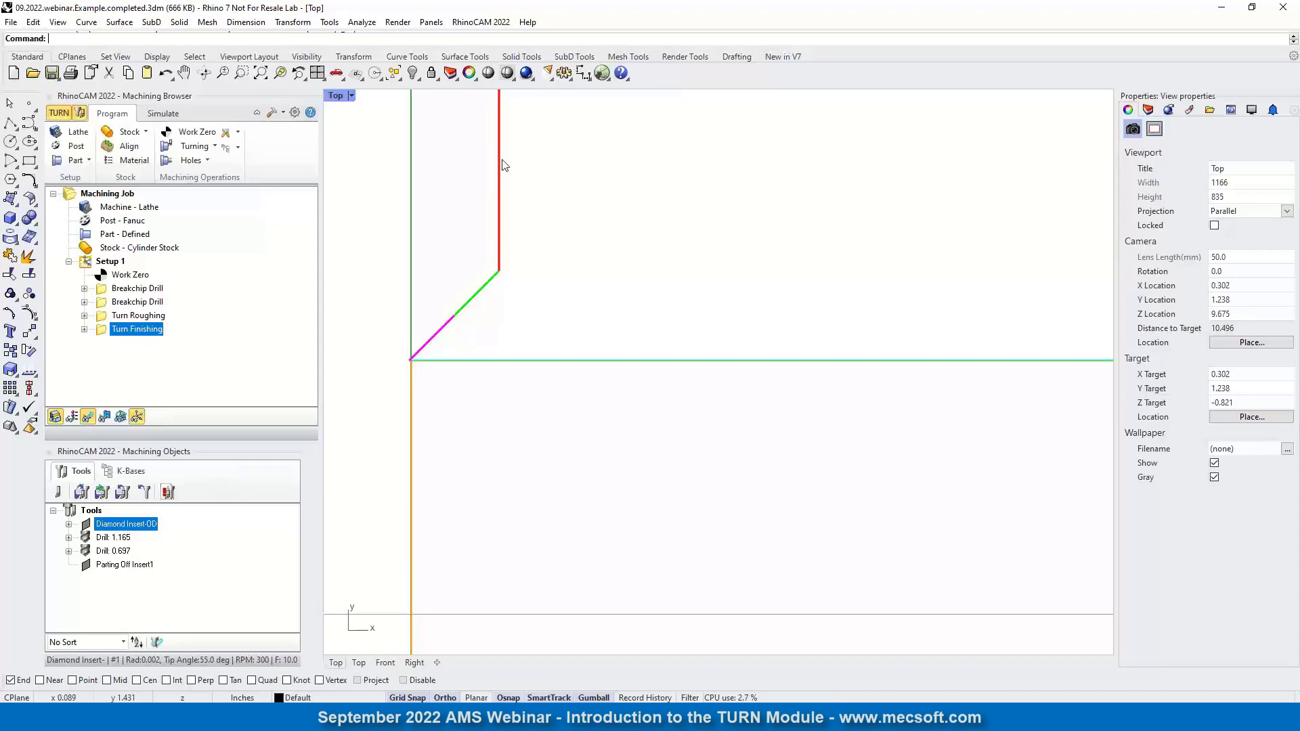
scroll(480, 218, down, 6)
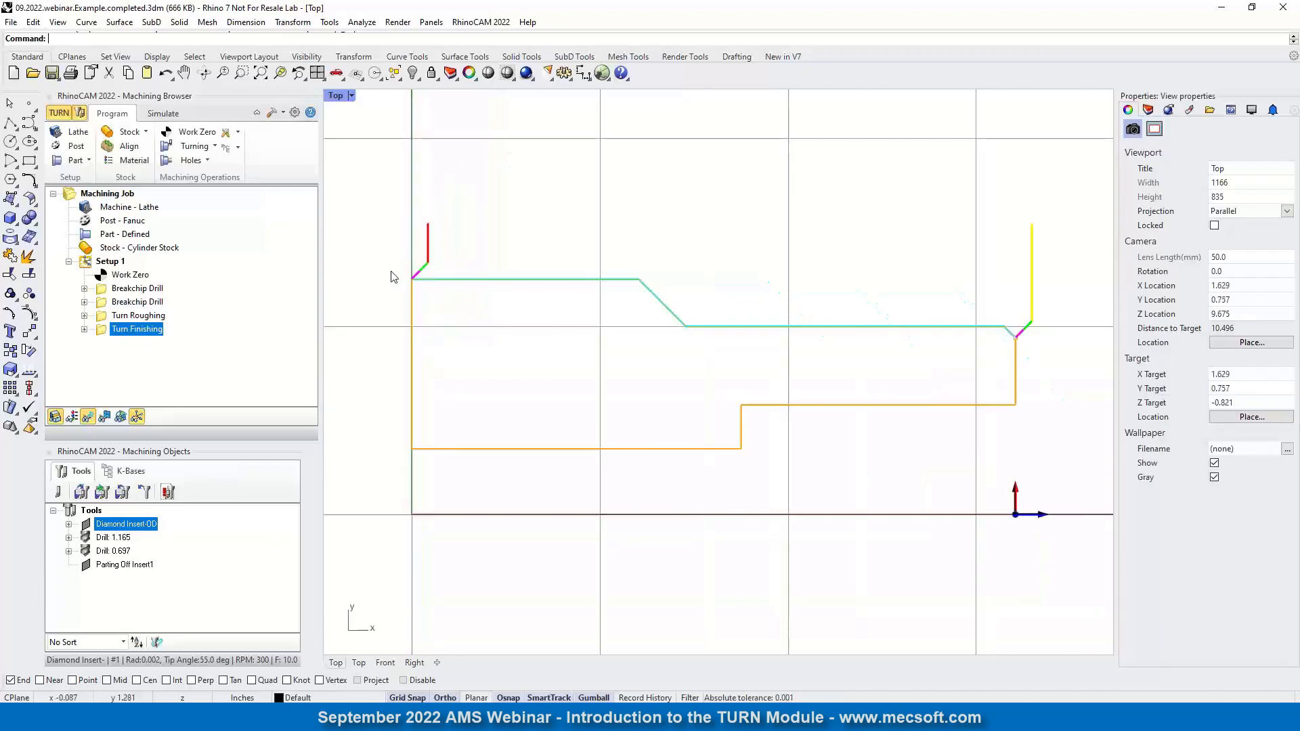
scroll(966, 334, up, 8)
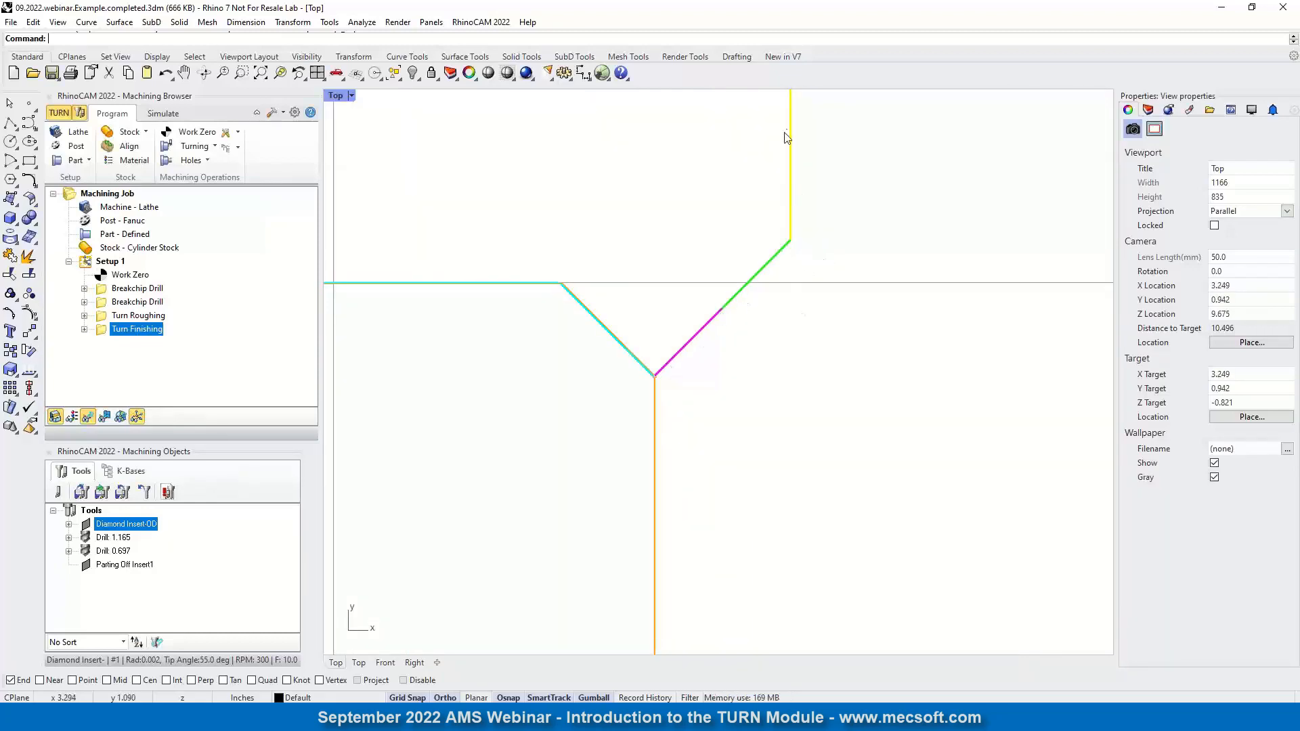
scroll(838, 298, down, 10)
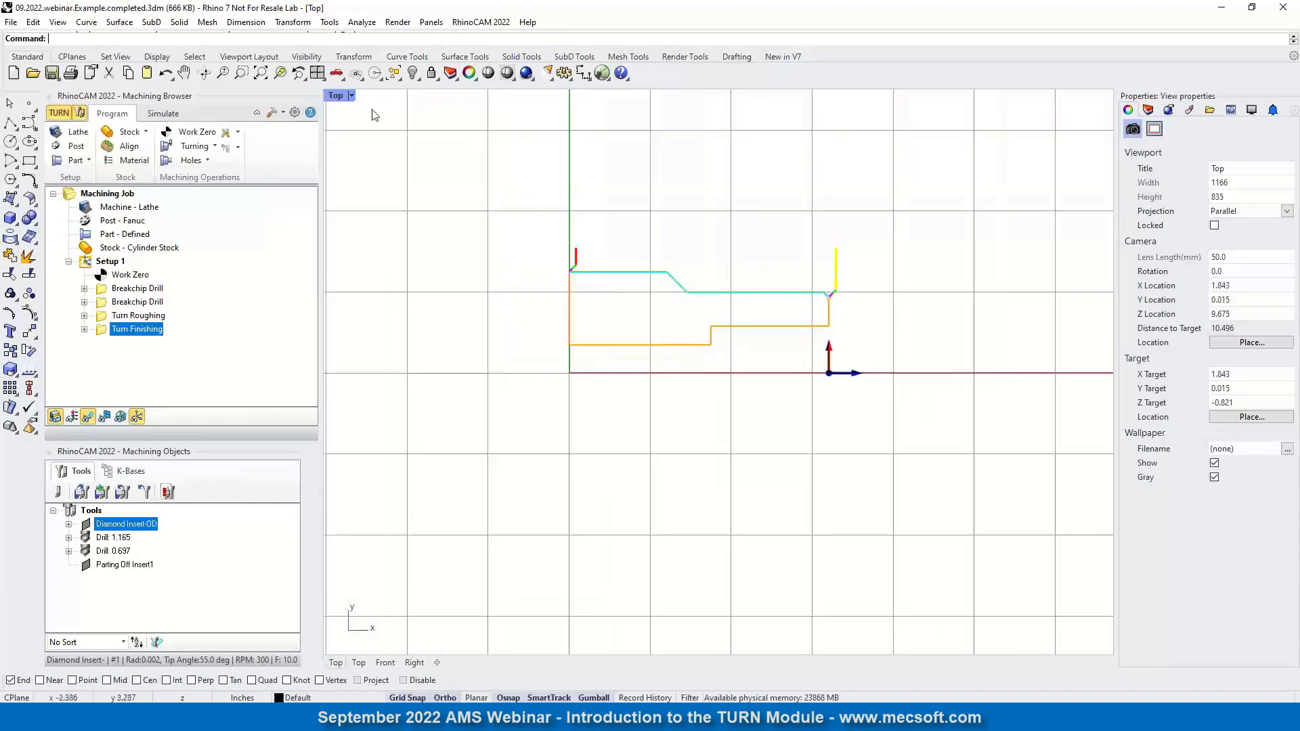
- Return to a perspective view of the part and set the Turn Finishing operation's simulation color to light blue
click(342, 78)
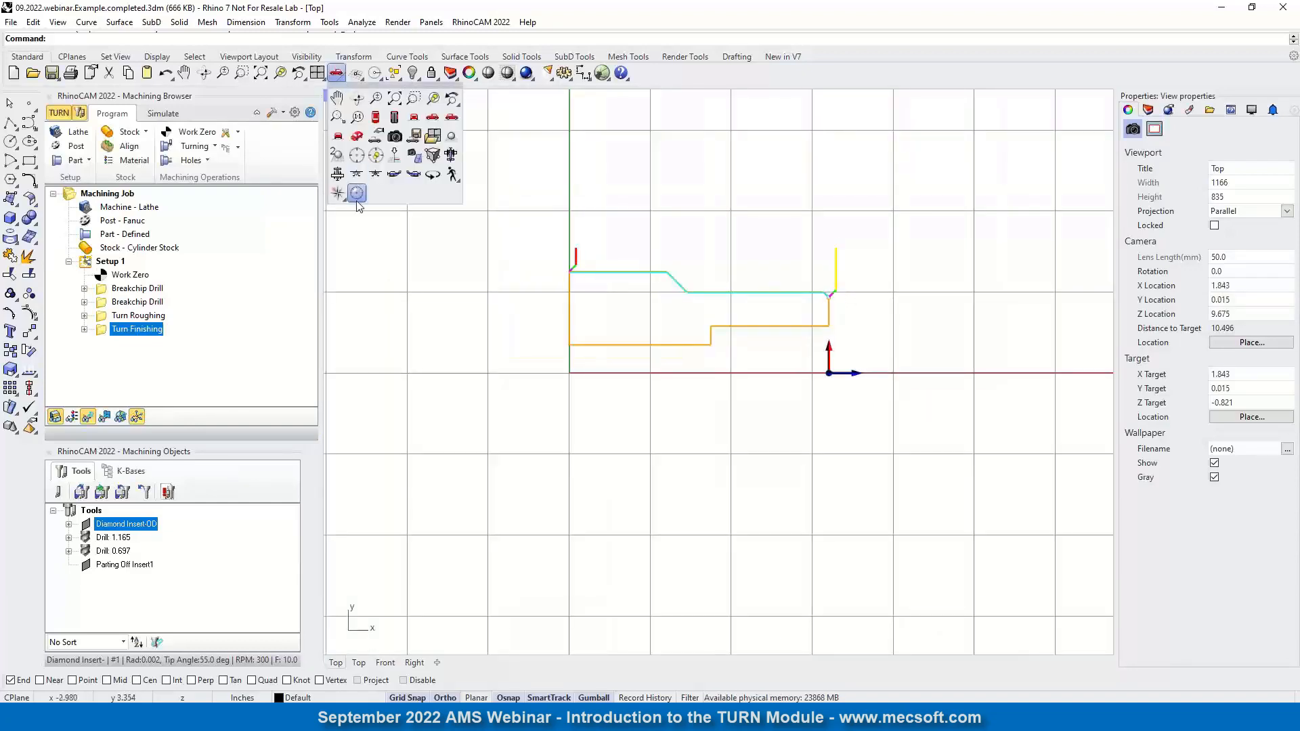
click(358, 137)
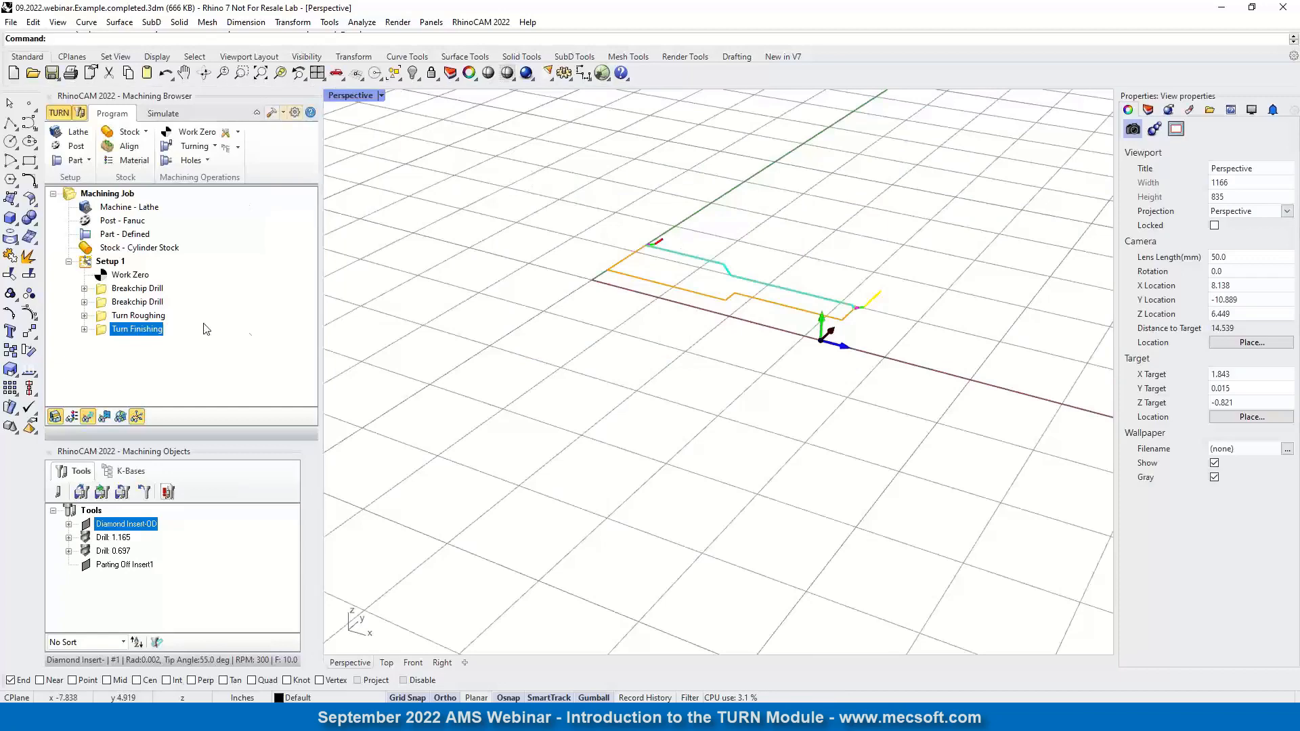
right_drag(567, 342, 455, 330)
scroll(862, 287, up, 6)
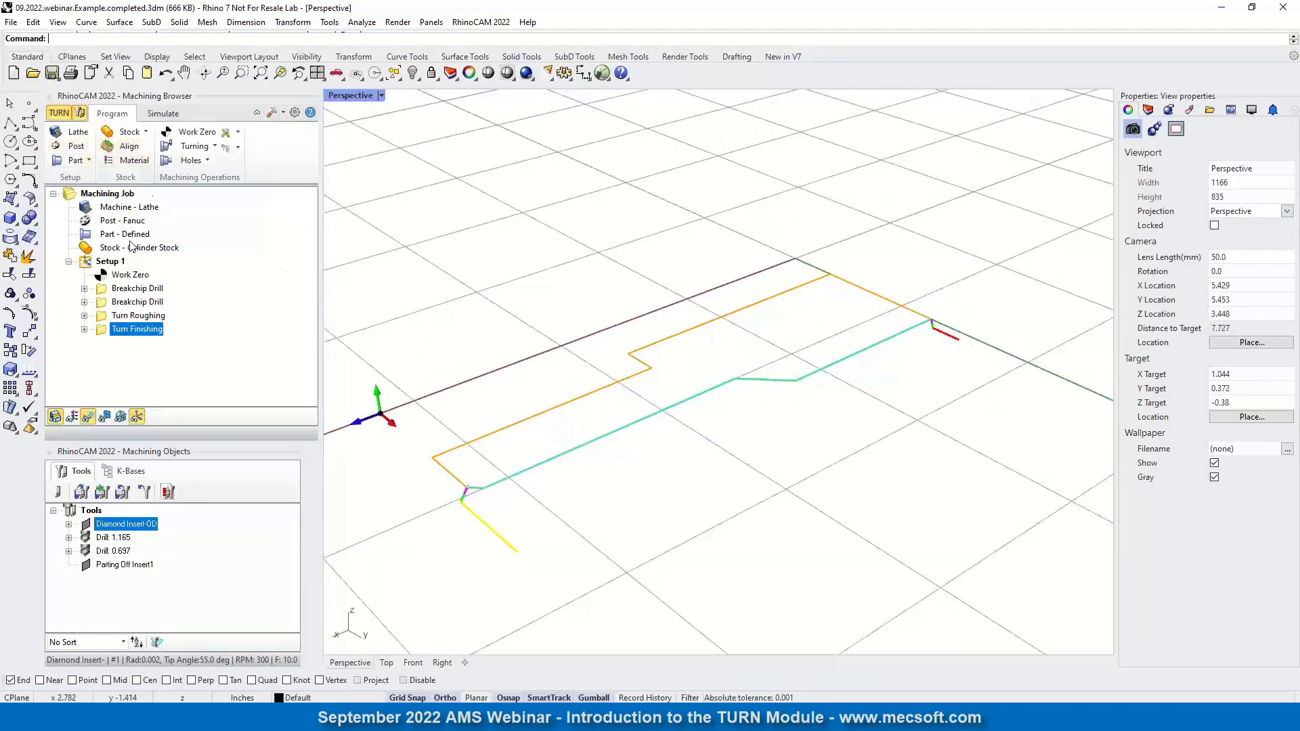
click(164, 114)
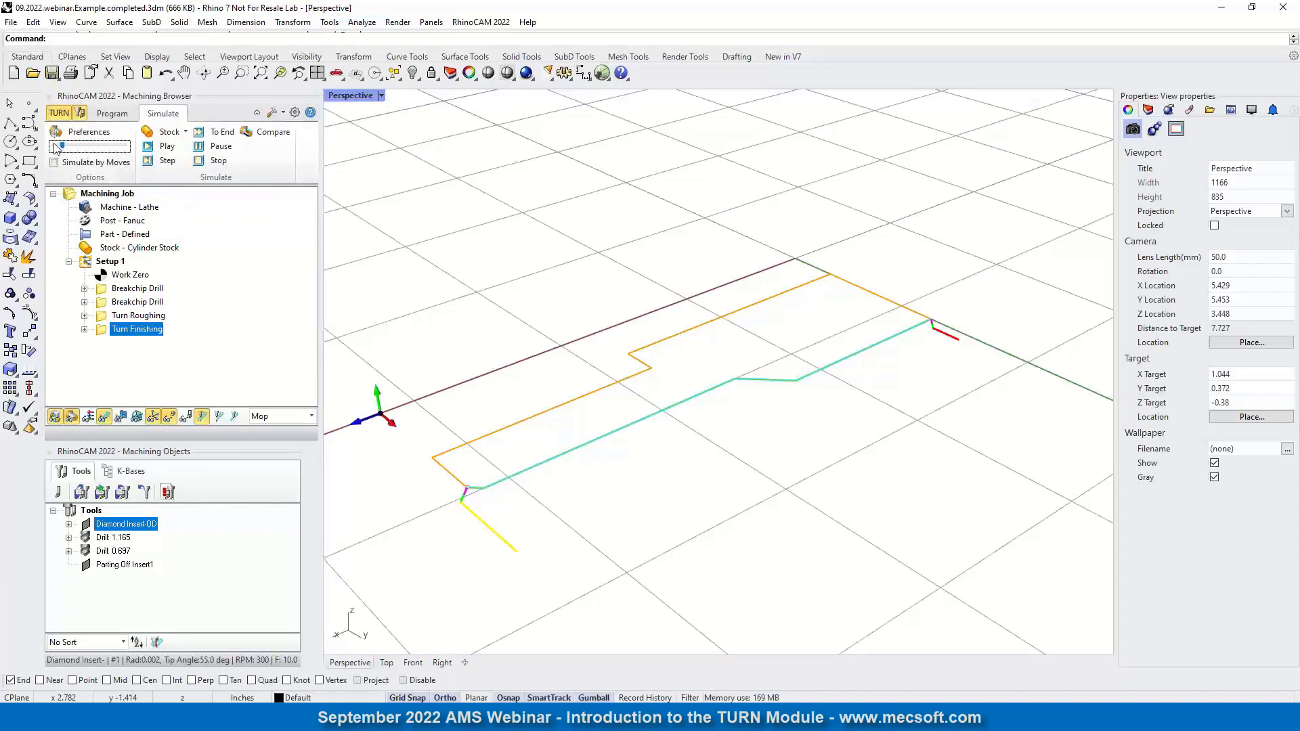
right_click(119, 336)
click(178, 651)
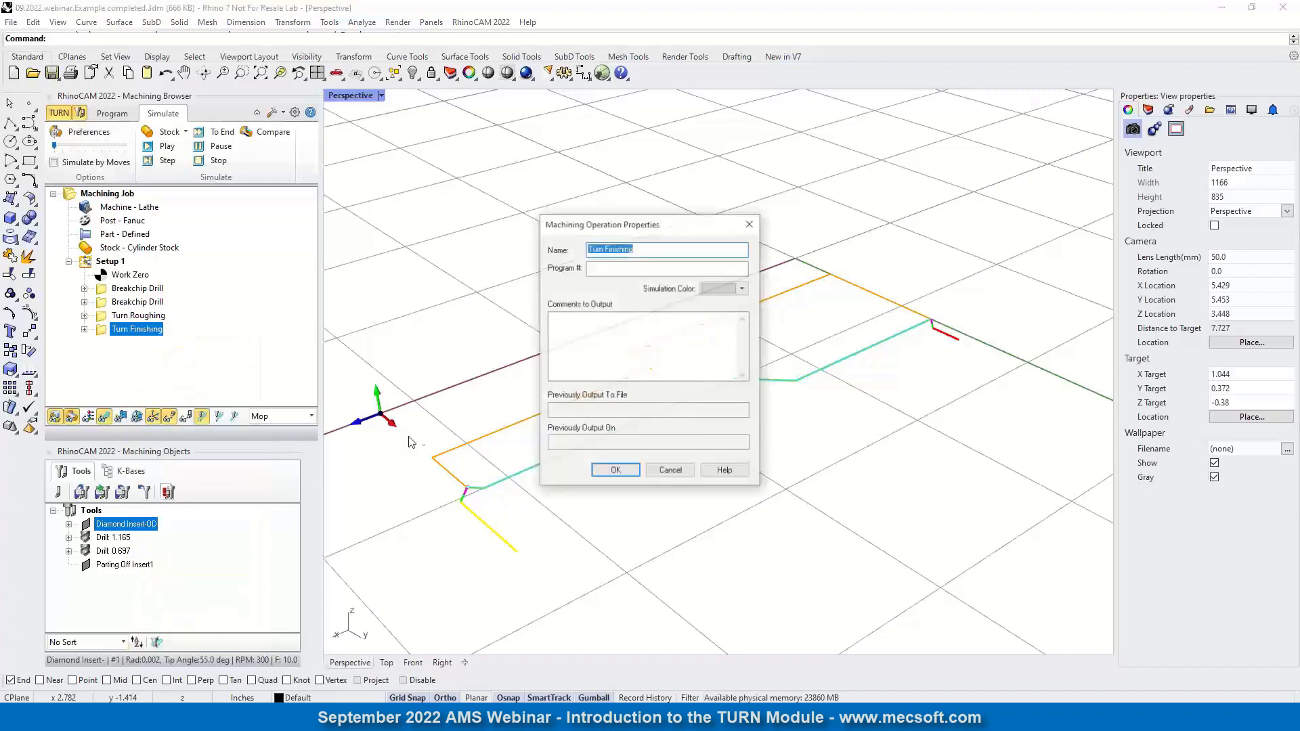
click(742, 290)
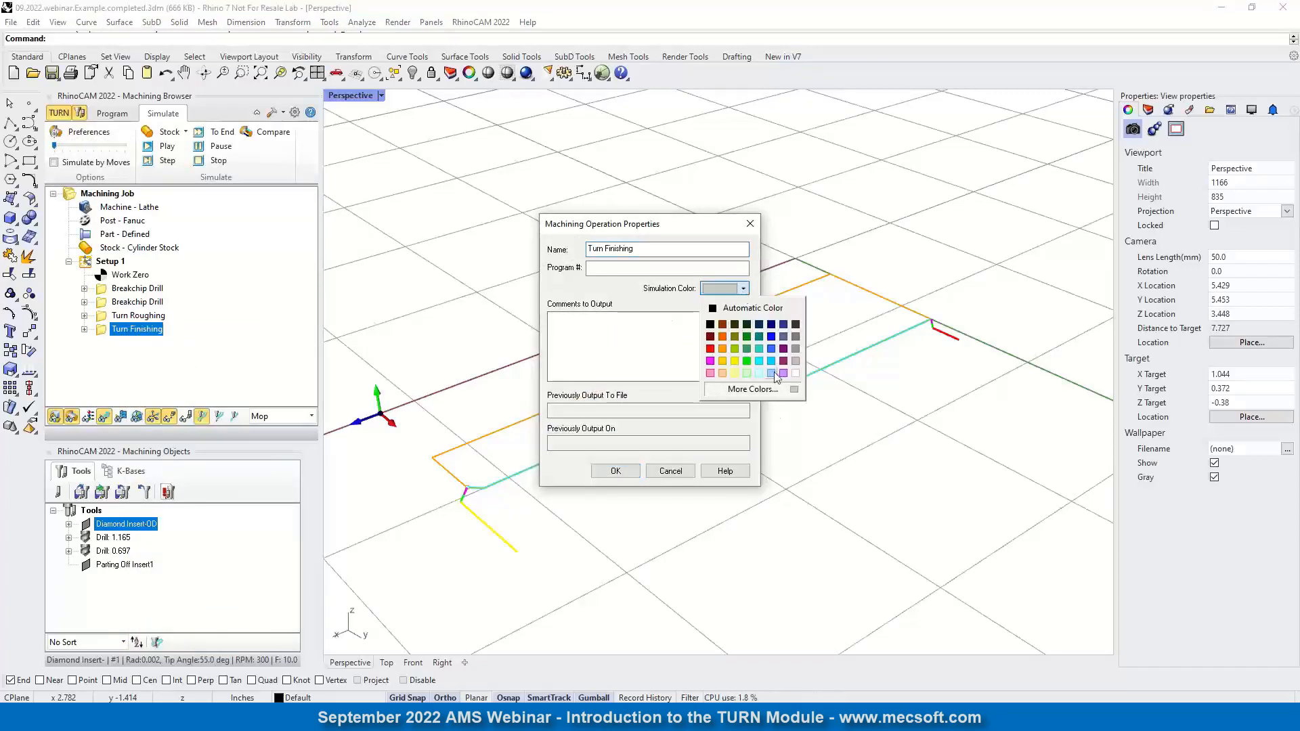
click(771, 373)
click(629, 474)
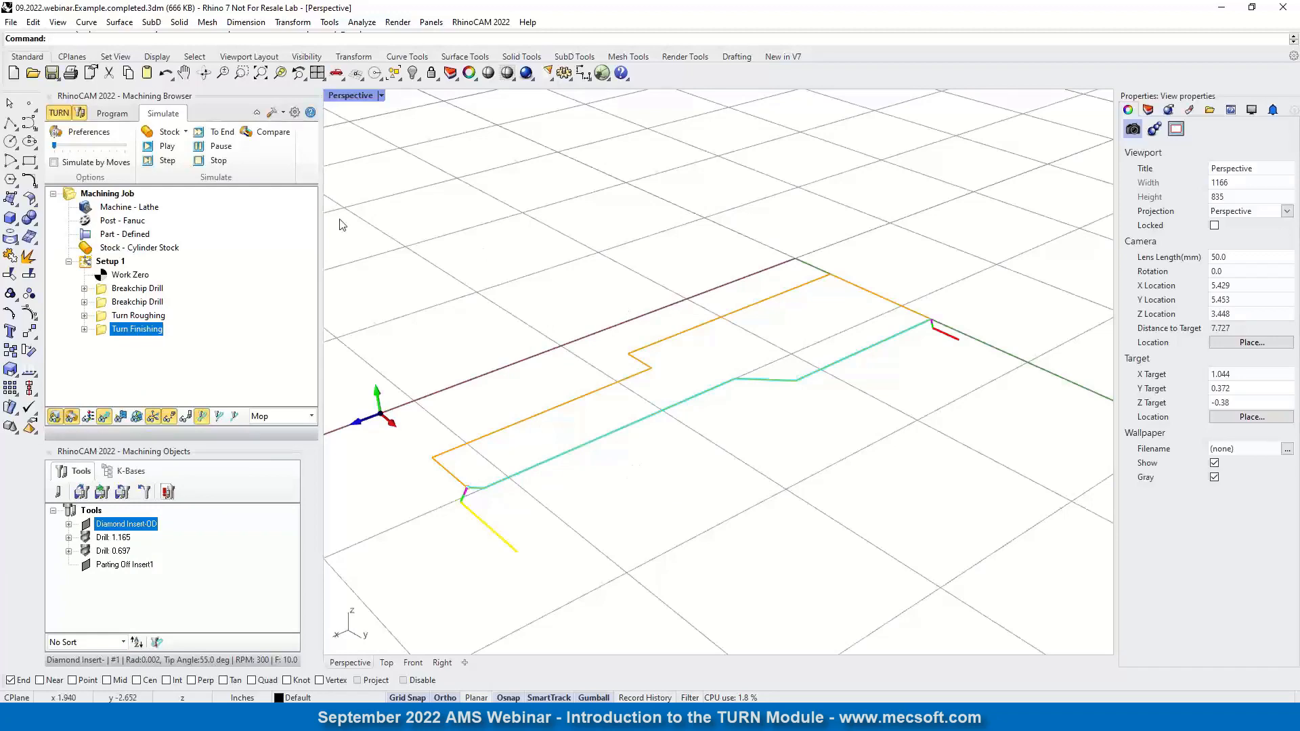
- Simulate the Turn Finishing operation and inspect the finished outer surface and front chamfer of the cut stock up close
click(170, 148)
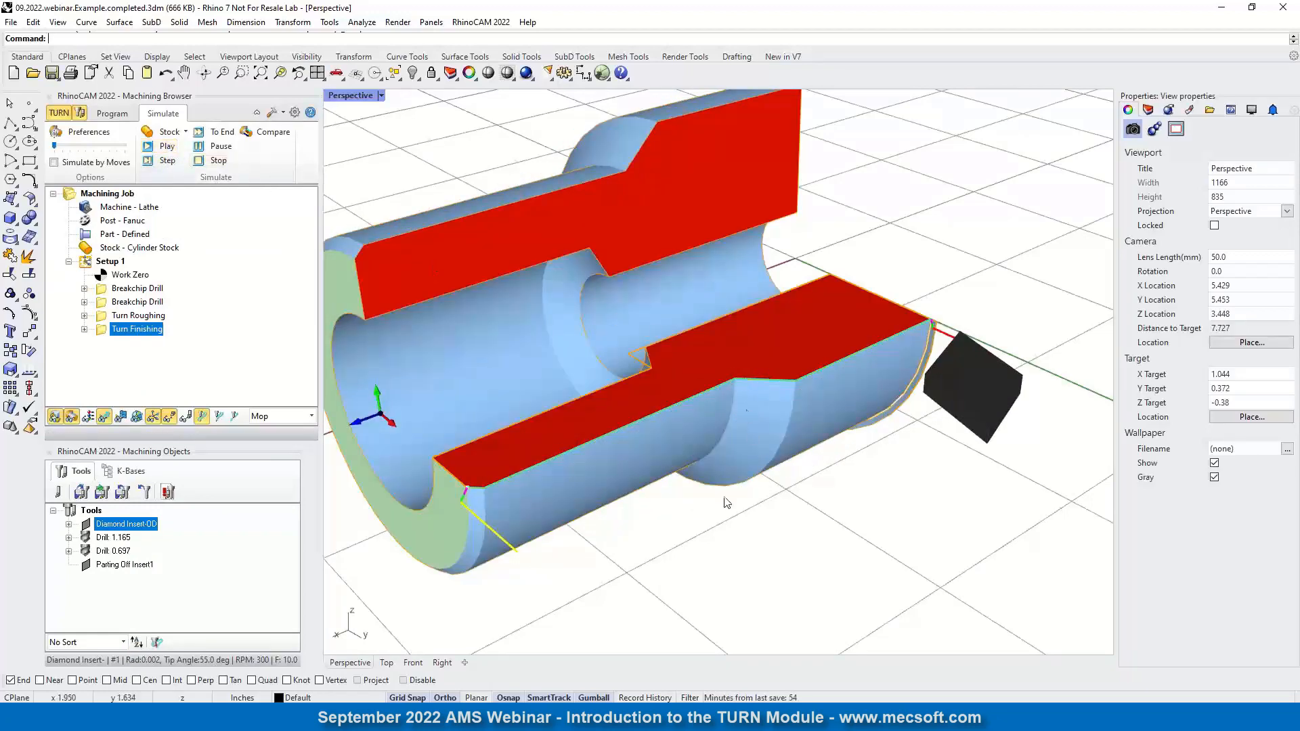
right_drag(773, 452, 547, 590)
scroll(551, 517, up, 3)
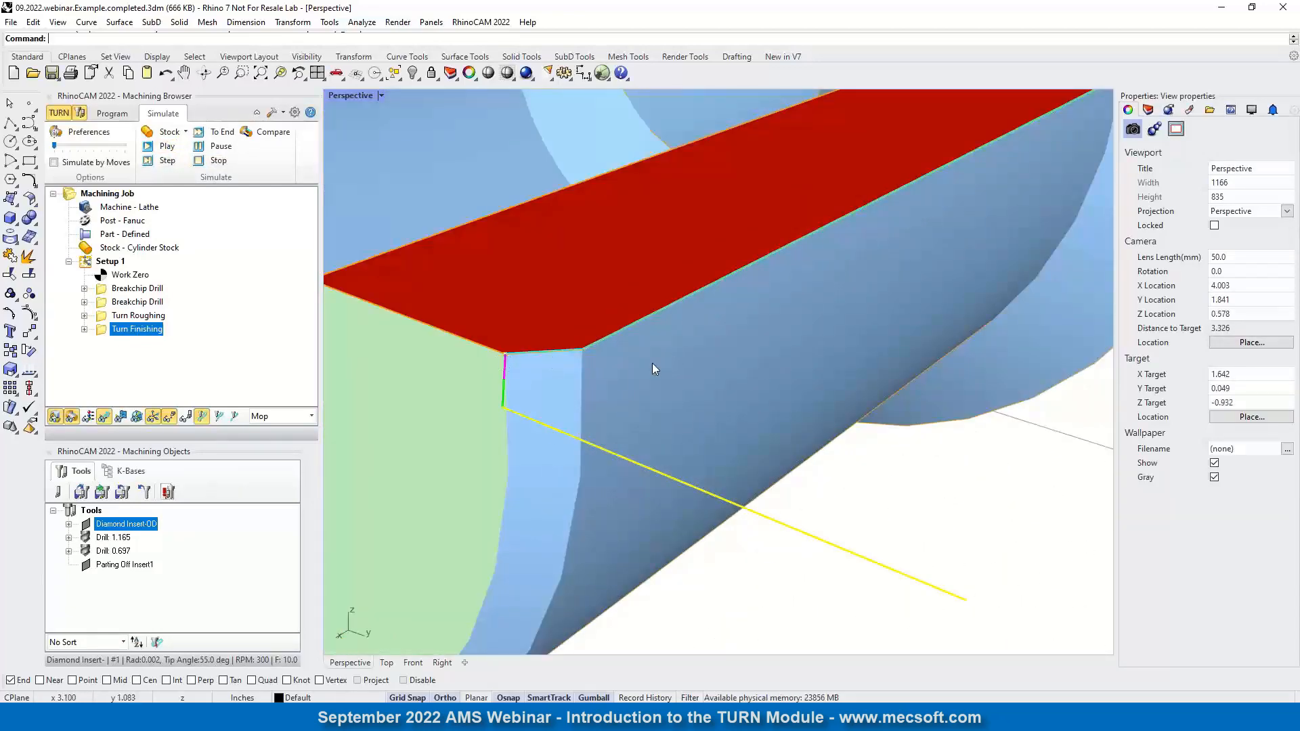
- Inspect the simulated Turn Finishing result up close along the part's front chamfer, outer profile and the corner nearest the cutting insert
scroll(547, 439, down, 10)
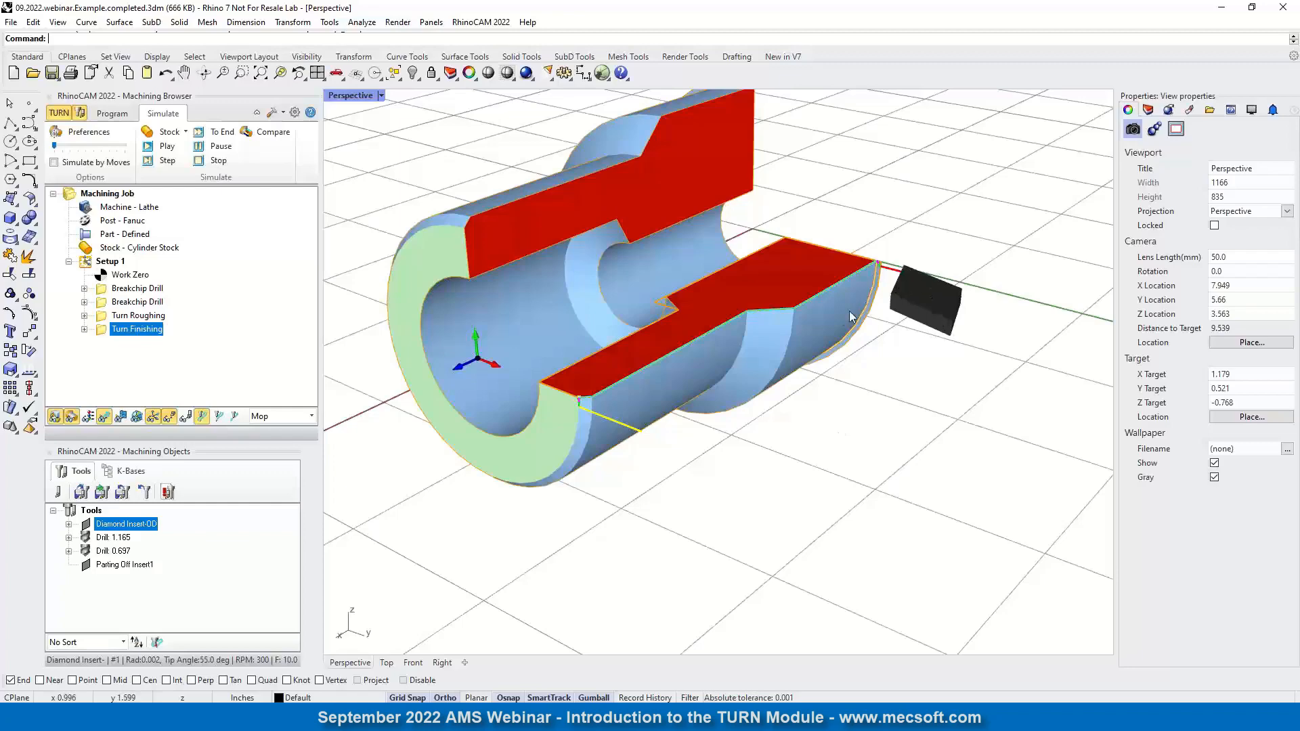
scroll(780, 344, up, 10)
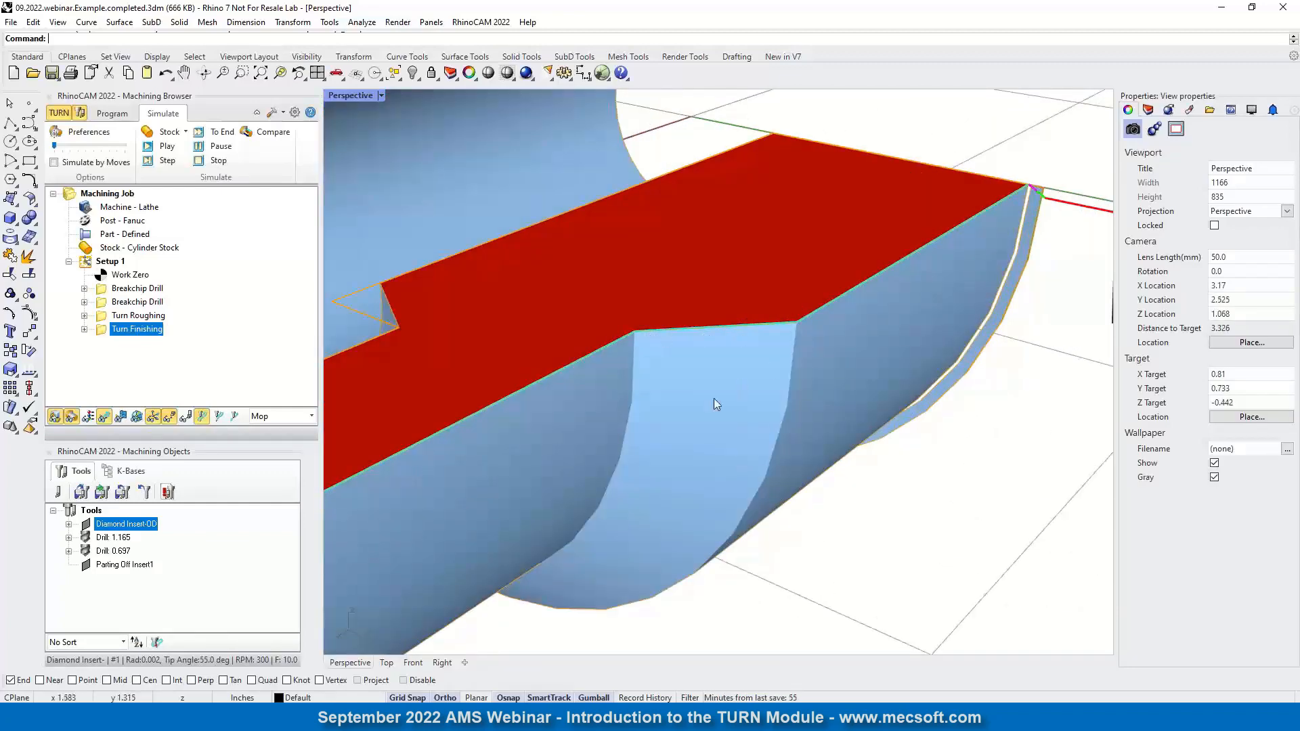
scroll(704, 403, down, 12)
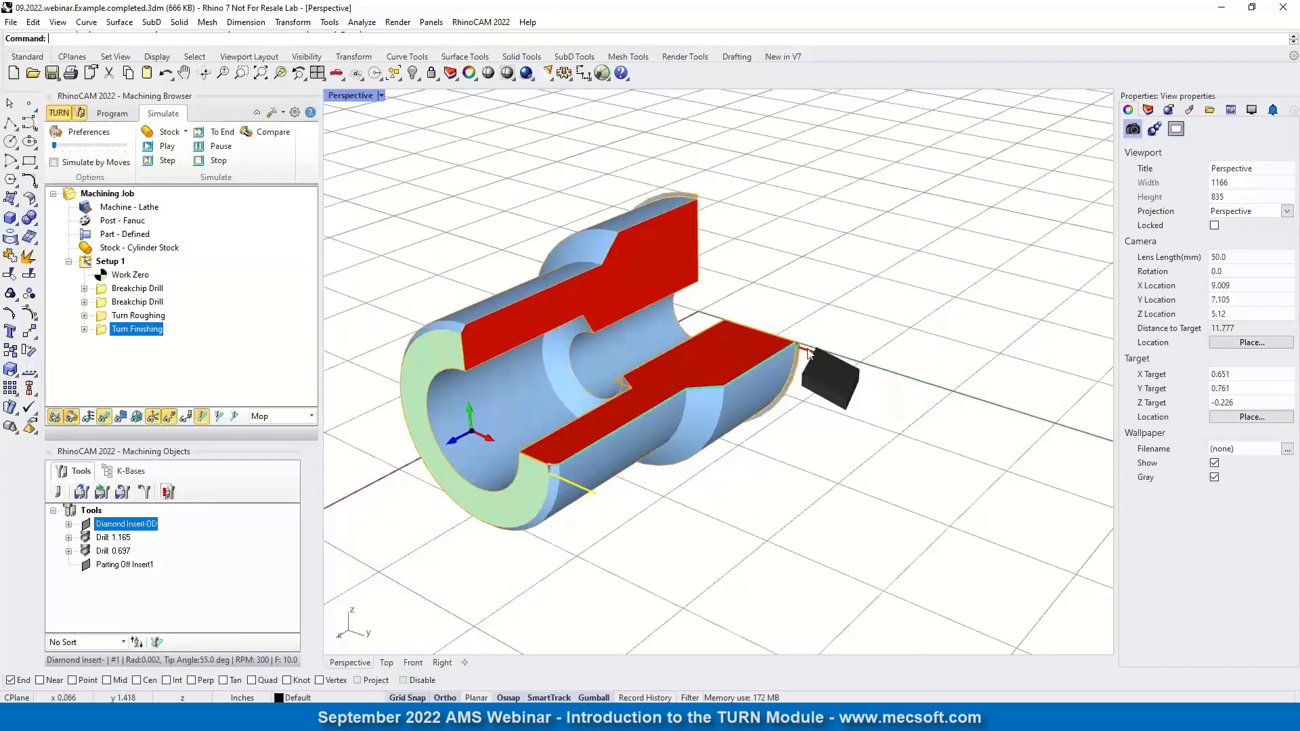
scroll(808, 352, up, 12)
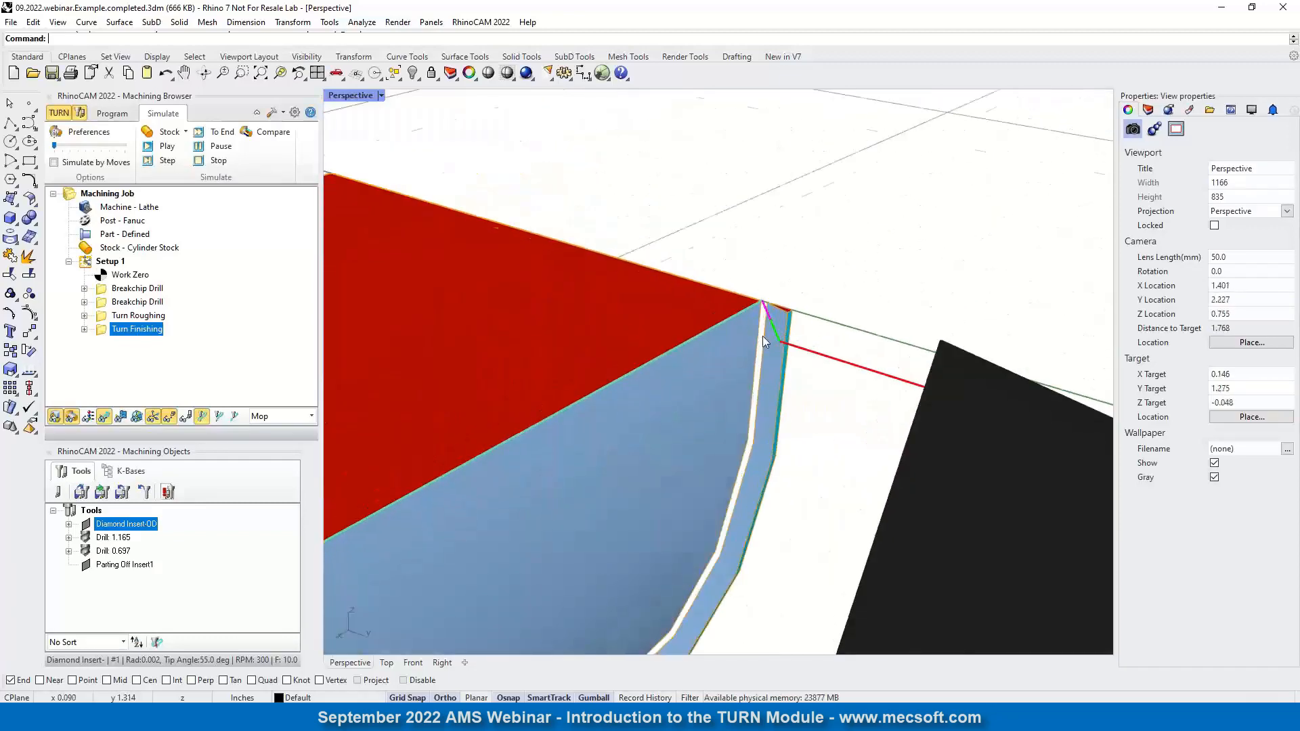
scroll(762, 336, up, 6)
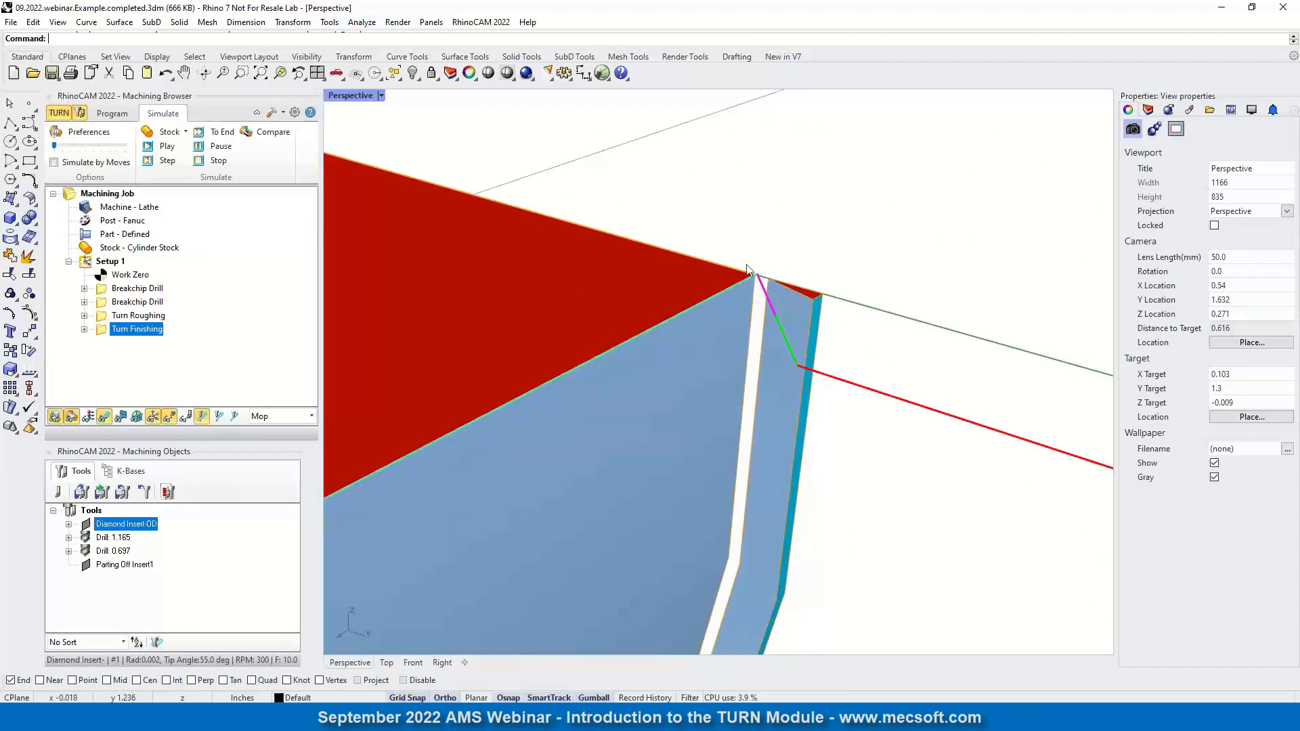
scroll(789, 267, down, 4)
scroll(819, 283, down, 3)
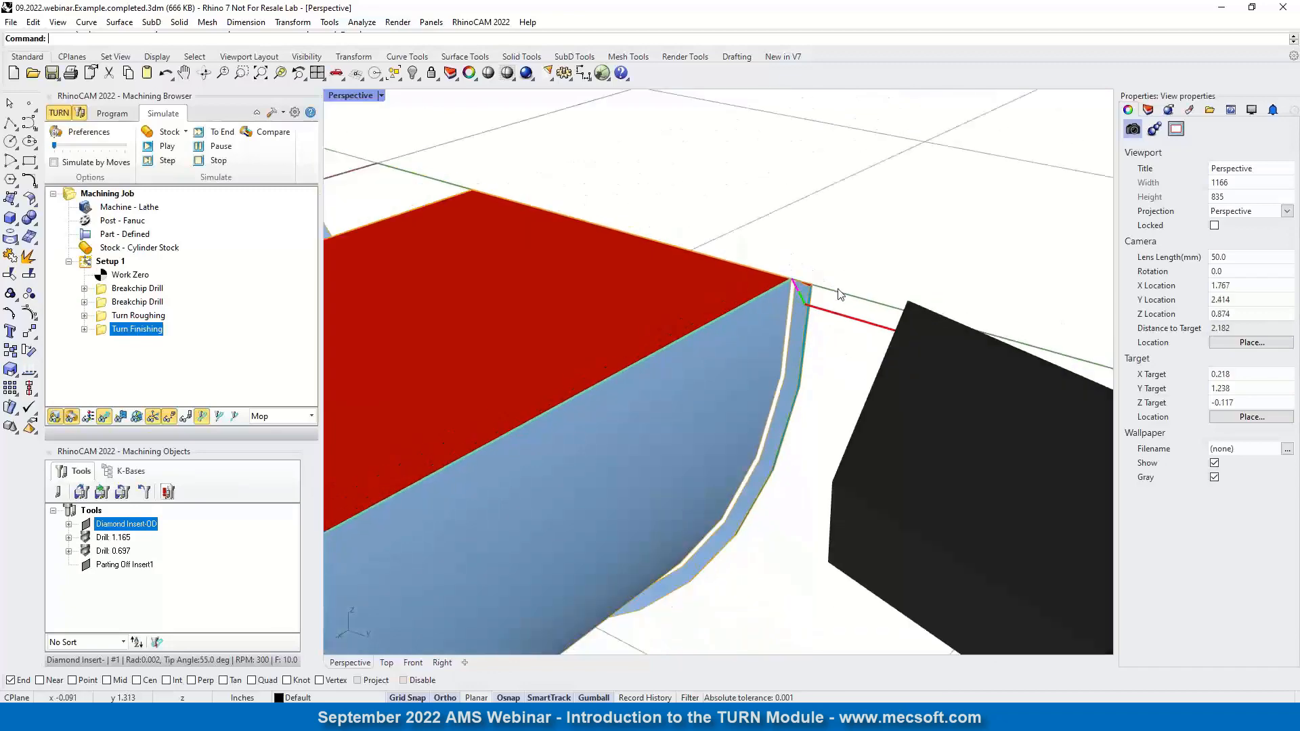
scroll(839, 293, down, 10)
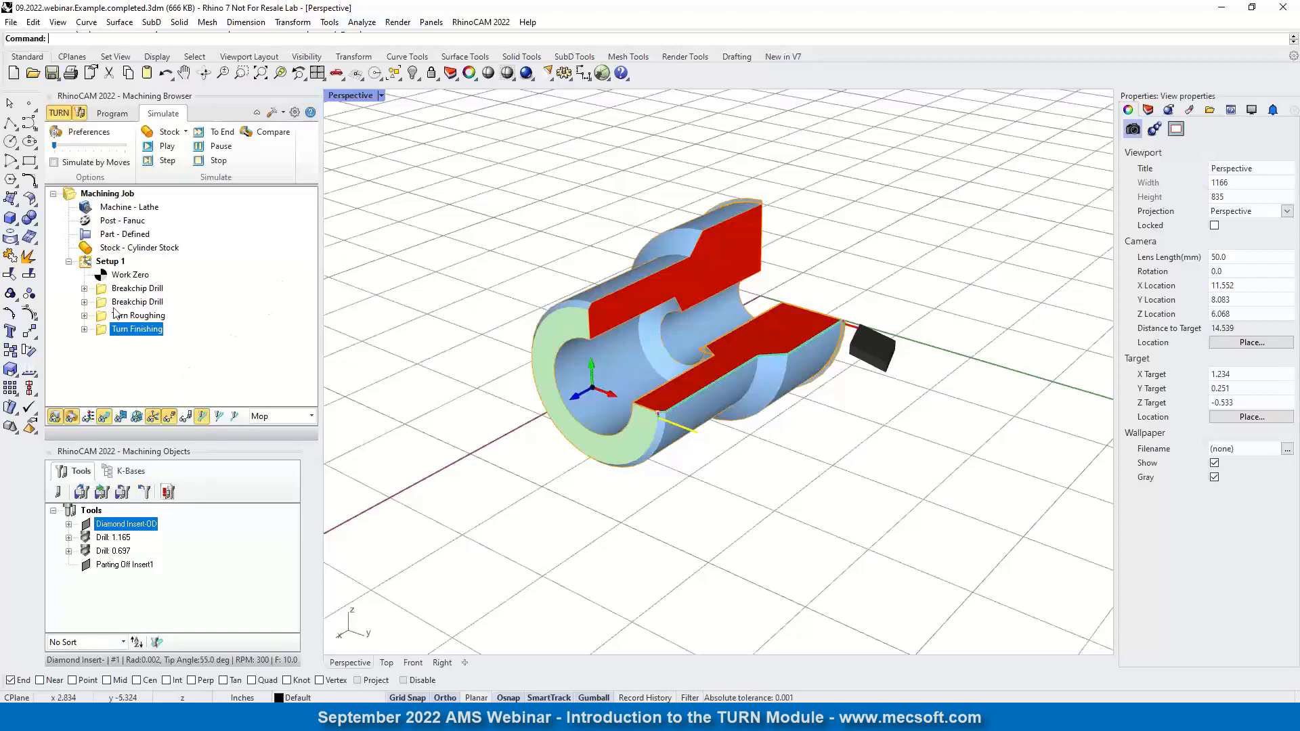
- Post-process Setup 1 with the Fanuc post to the text file 09.2022.webinar.Example.completed_Setup 1.txt in the Webinar Parts folder
click(112, 113)
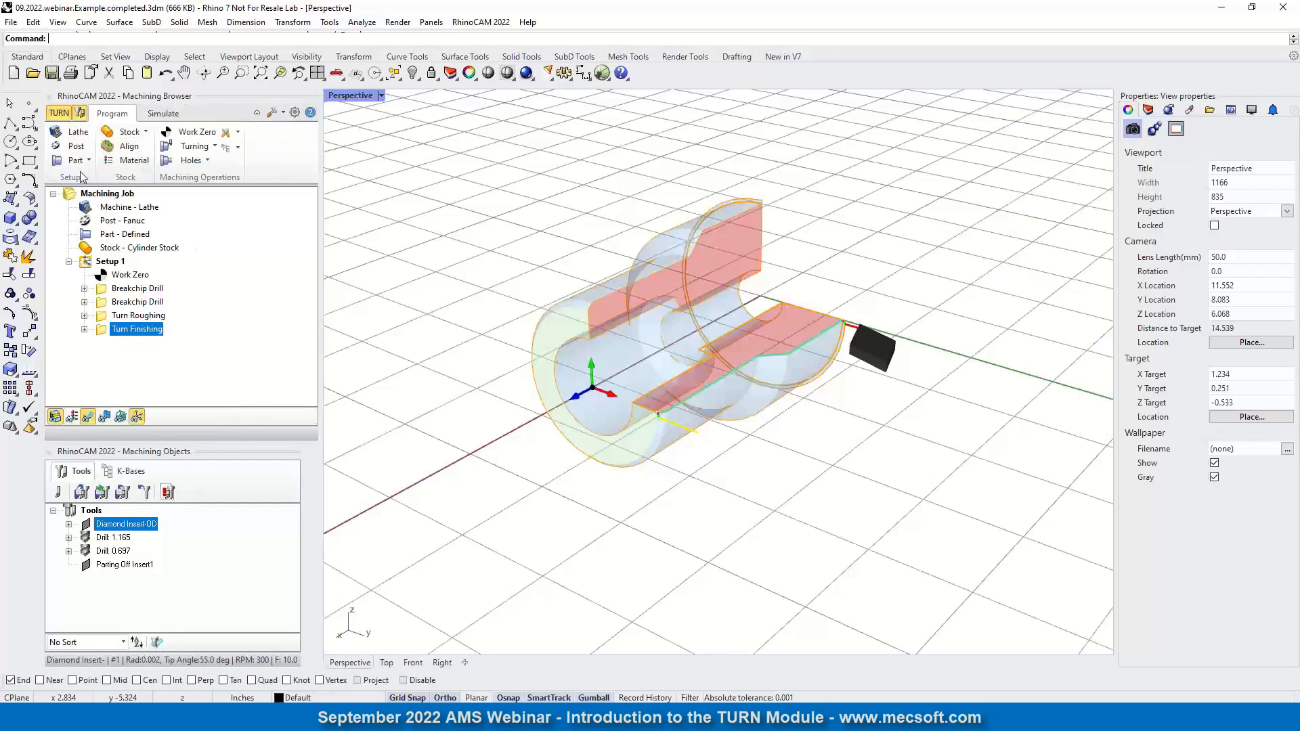
click(88, 263)
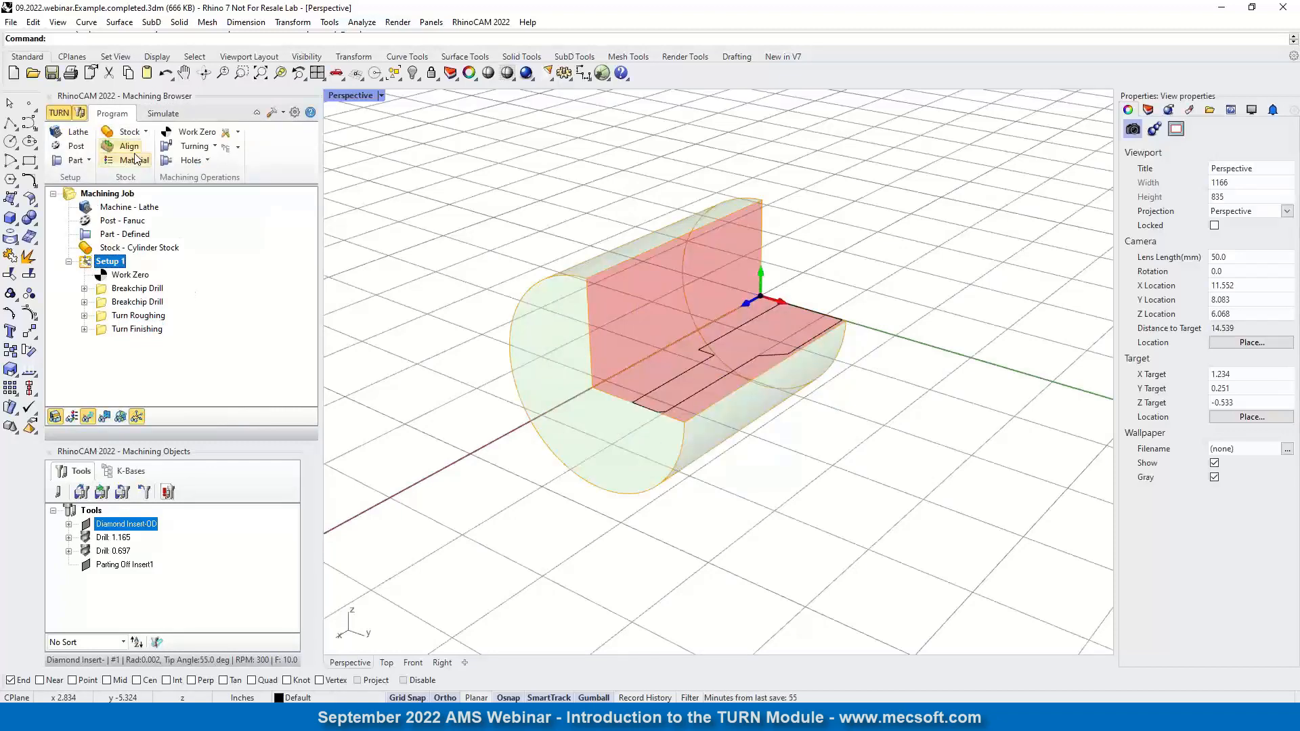
right_click(112, 267)
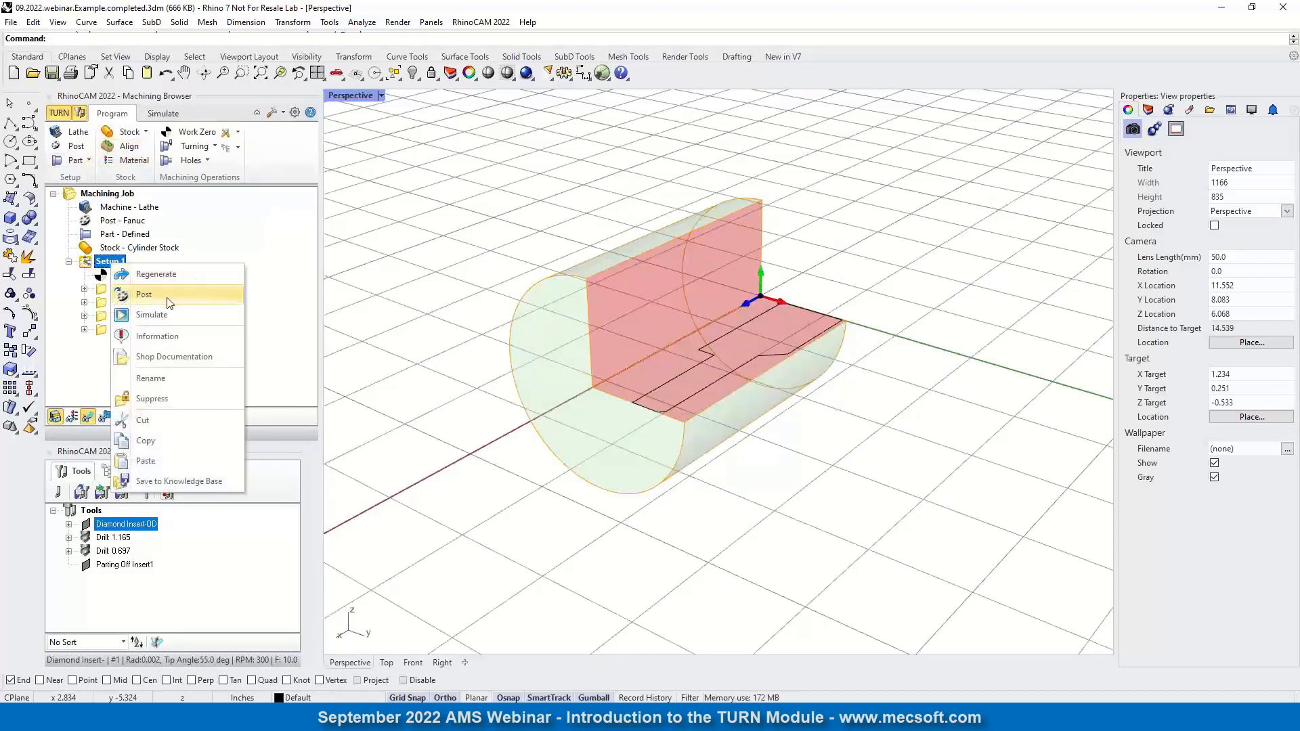
click(172, 290)
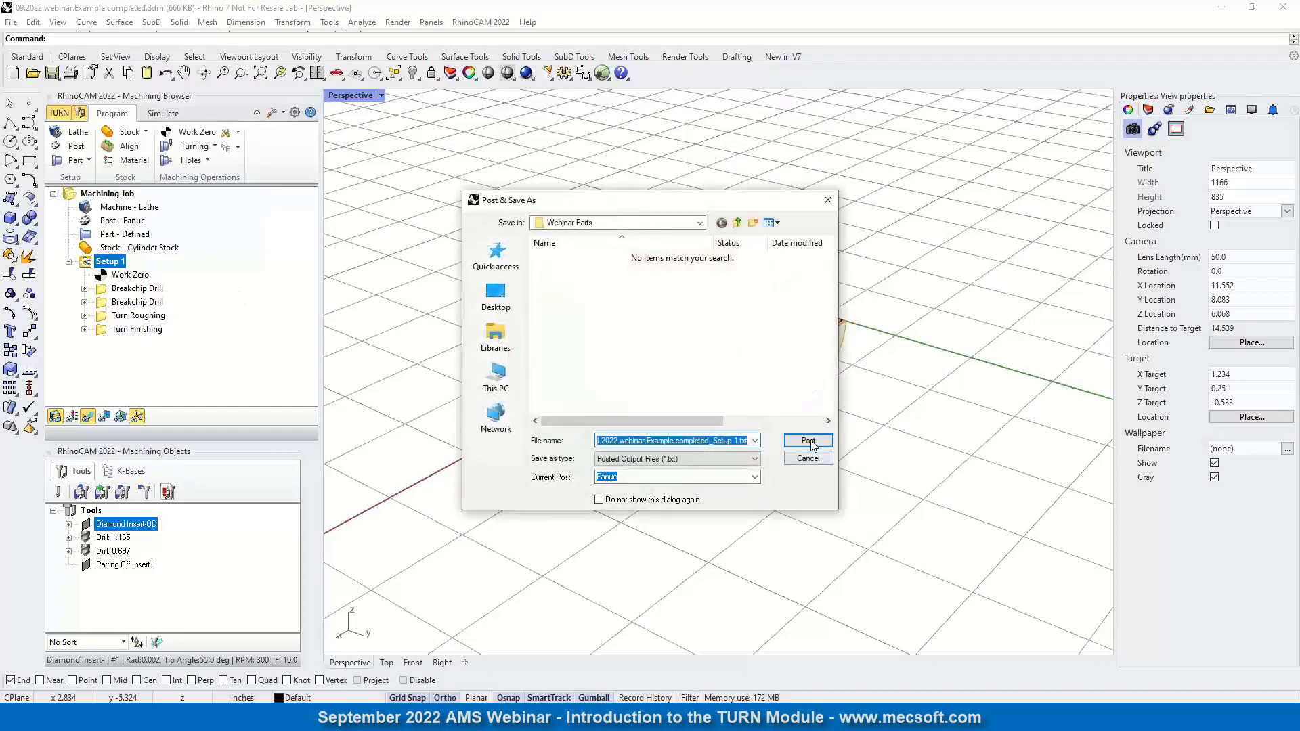
click(808, 441)
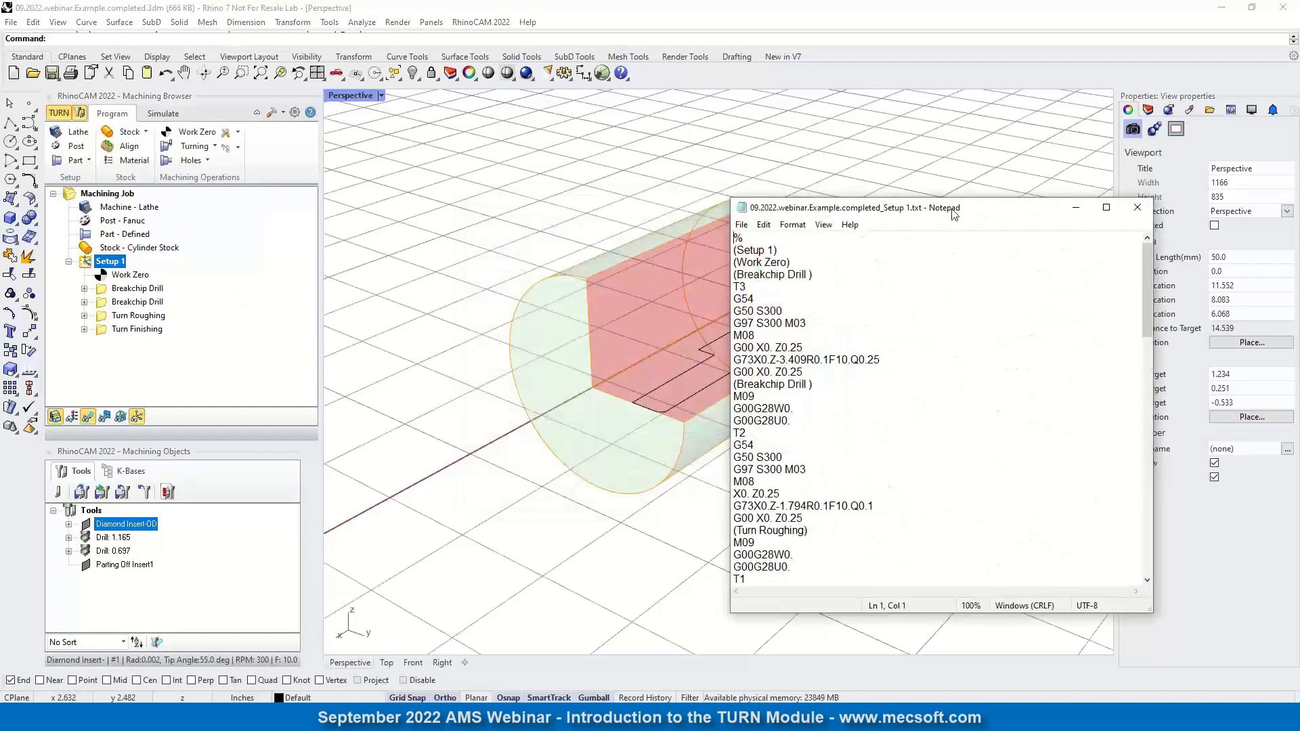
- Move and narrow the posted G-code window and review the first Breakchip Drill block with its T3 tool call
drag(954, 214, 865, 101)
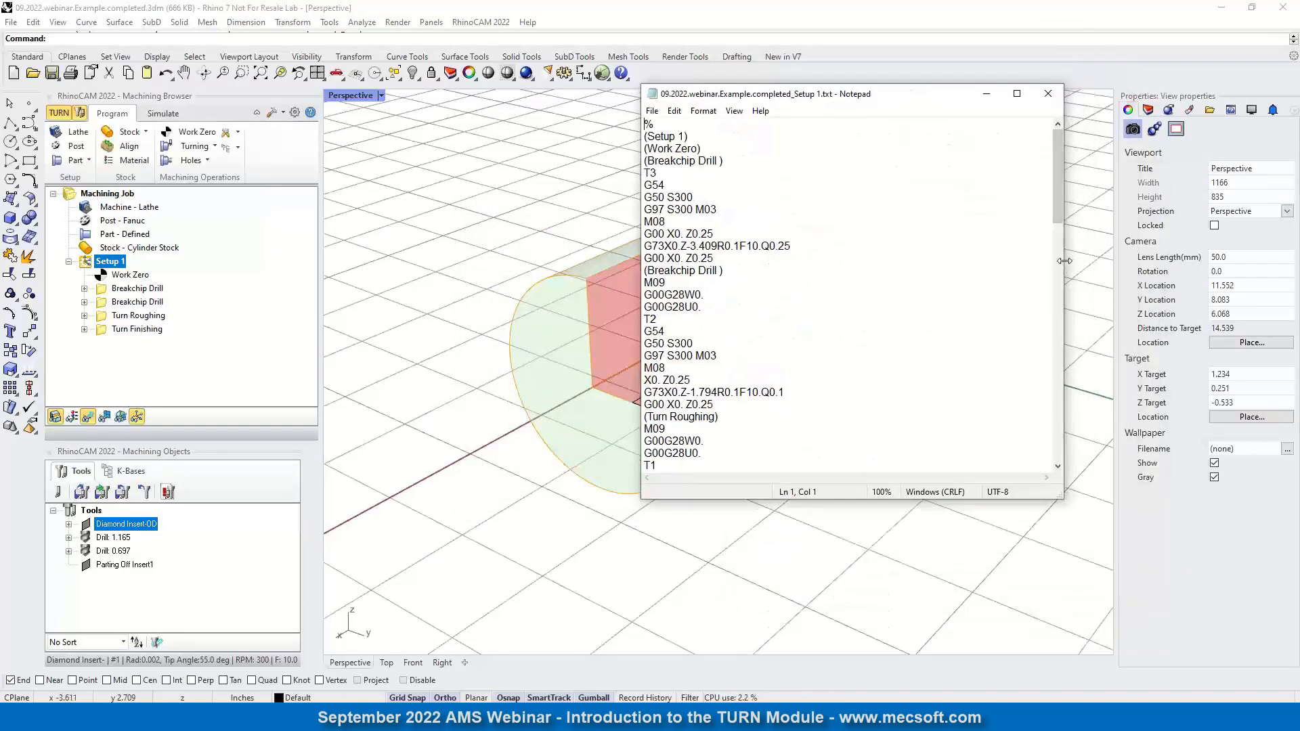
drag(1065, 261, 904, 266)
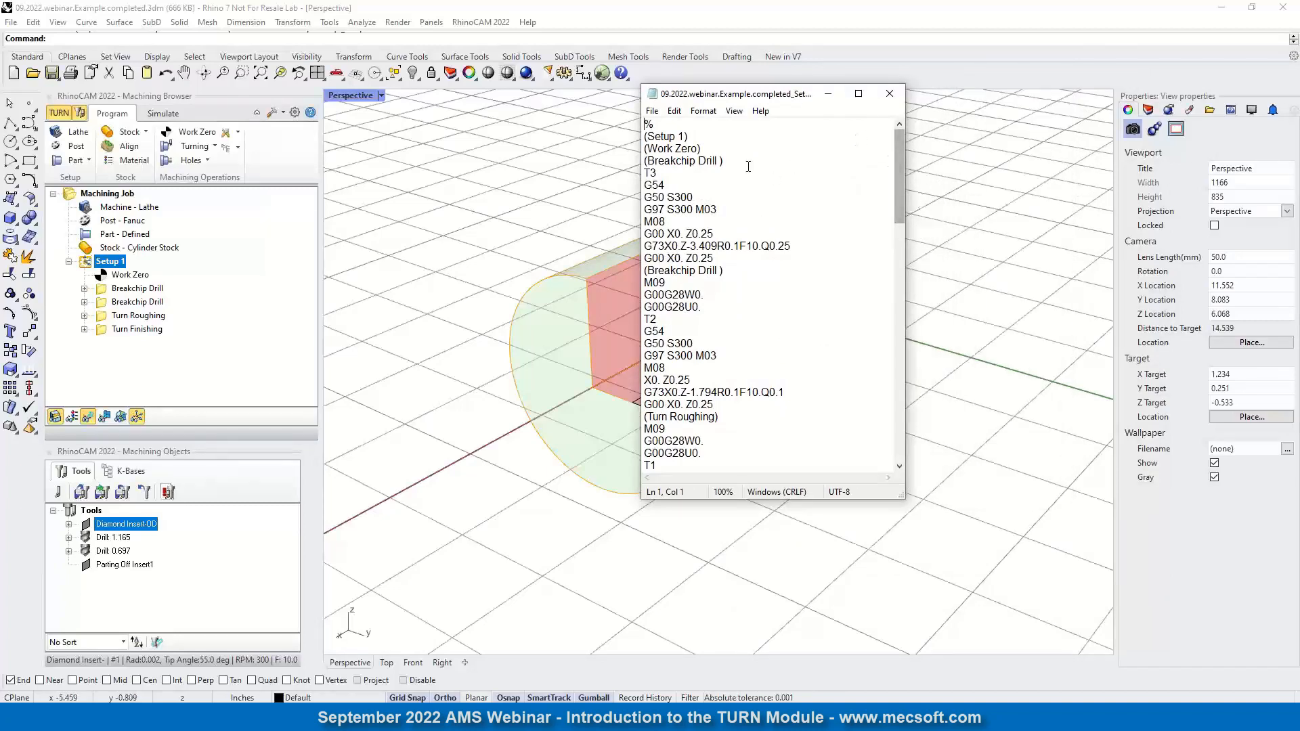
drag(730, 162, 615, 160)
drag(904, 160, 885, 103)
drag(659, 173, 630, 173)
click(692, 197)
click(732, 154)
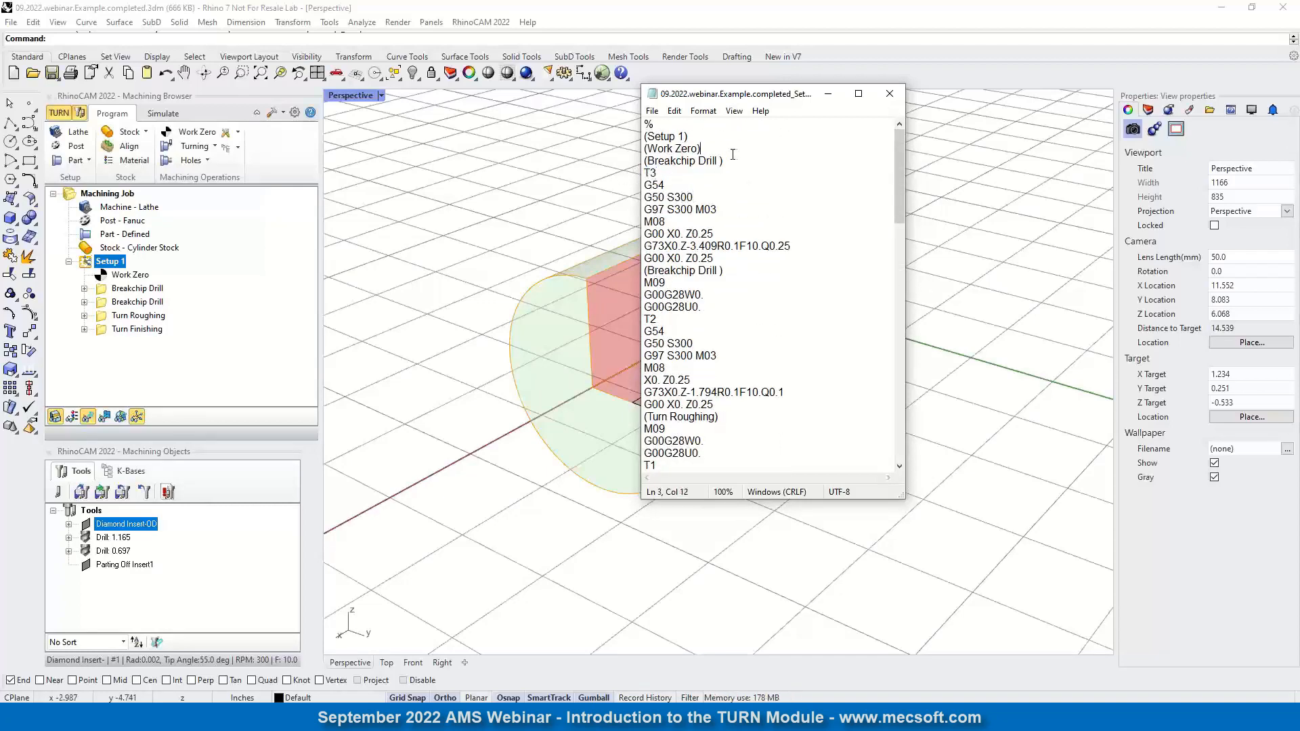
- Search the posted code downward for a capital "T" and step through the drilling and Turn Roughing tool calls, reviewing each block
click(675, 111)
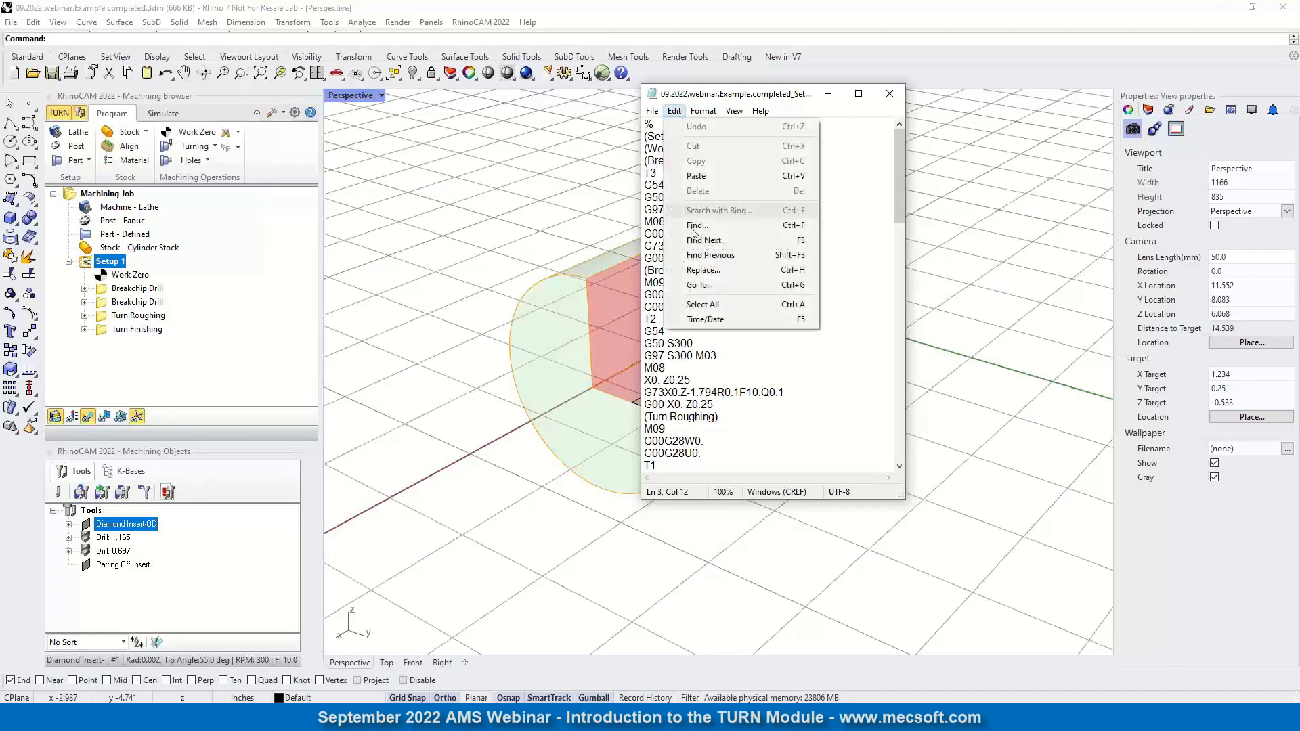
click(714, 226)
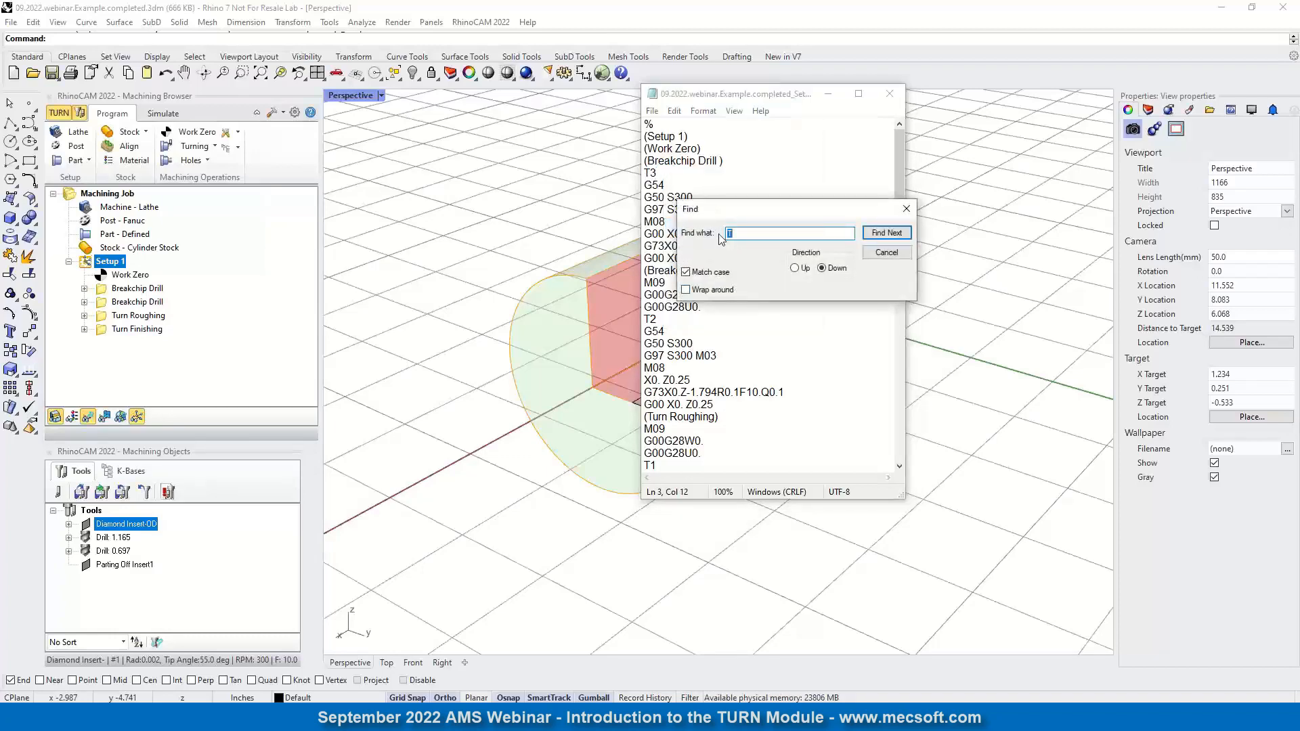
drag(725, 205, 442, 196)
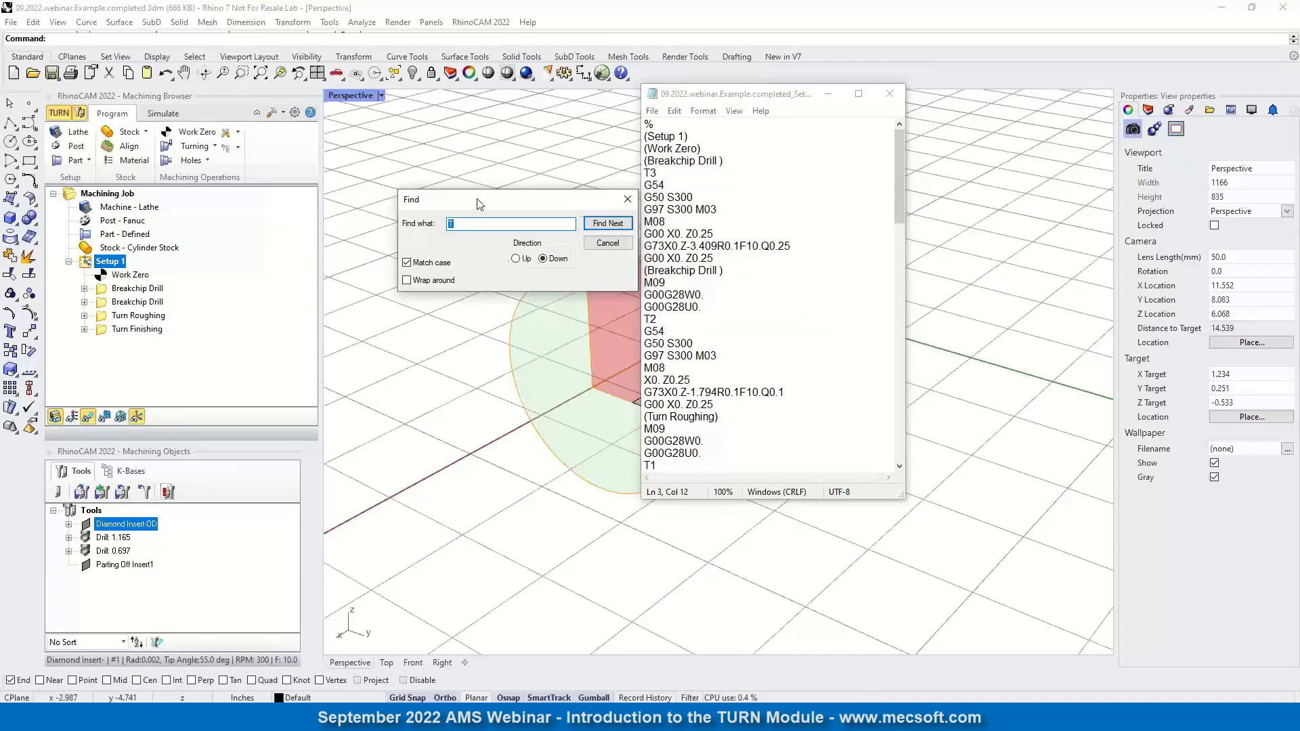
click(601, 224)
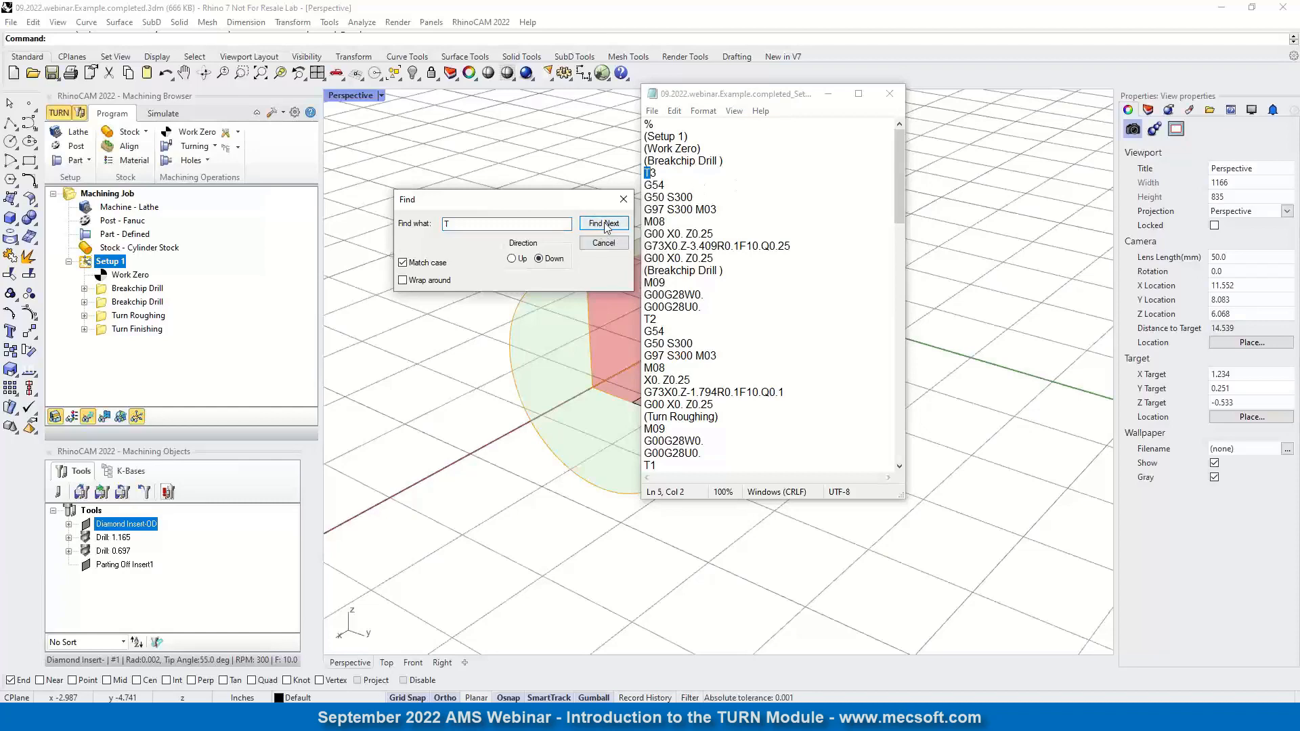
click(605, 226)
scroll(765, 215, down, 2)
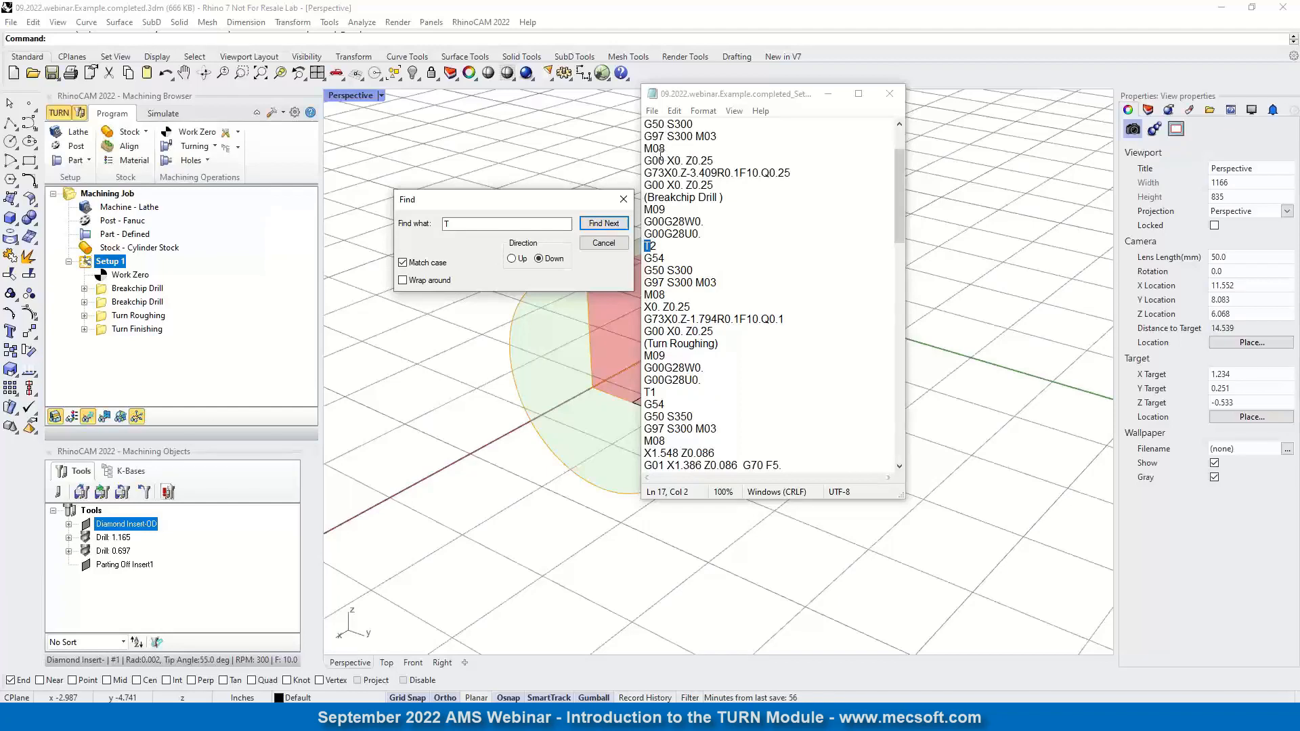
click(603, 224)
scroll(701, 346, down, 3)
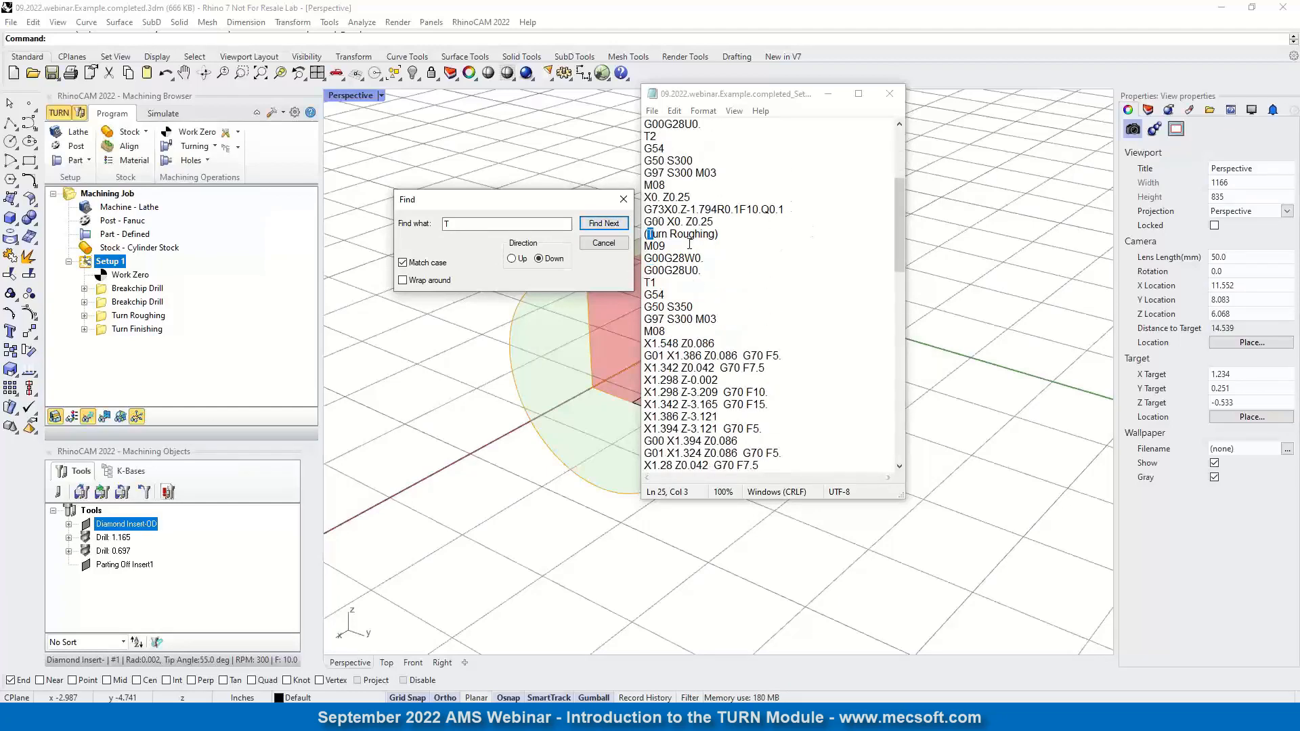
click(603, 224)
scroll(740, 211, down, 2)
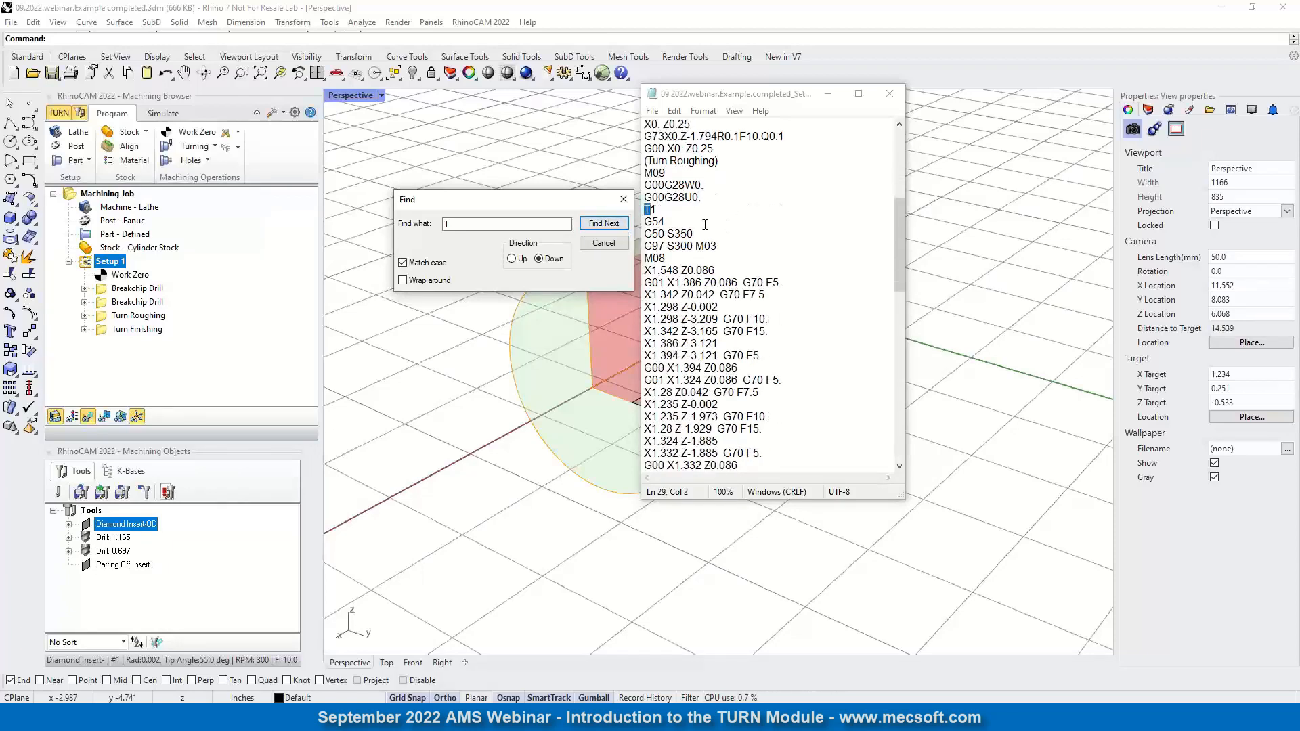
- Continue the "T" search through the Turn Finishing block to the program's end, and close the search and the G-code file
click(604, 223)
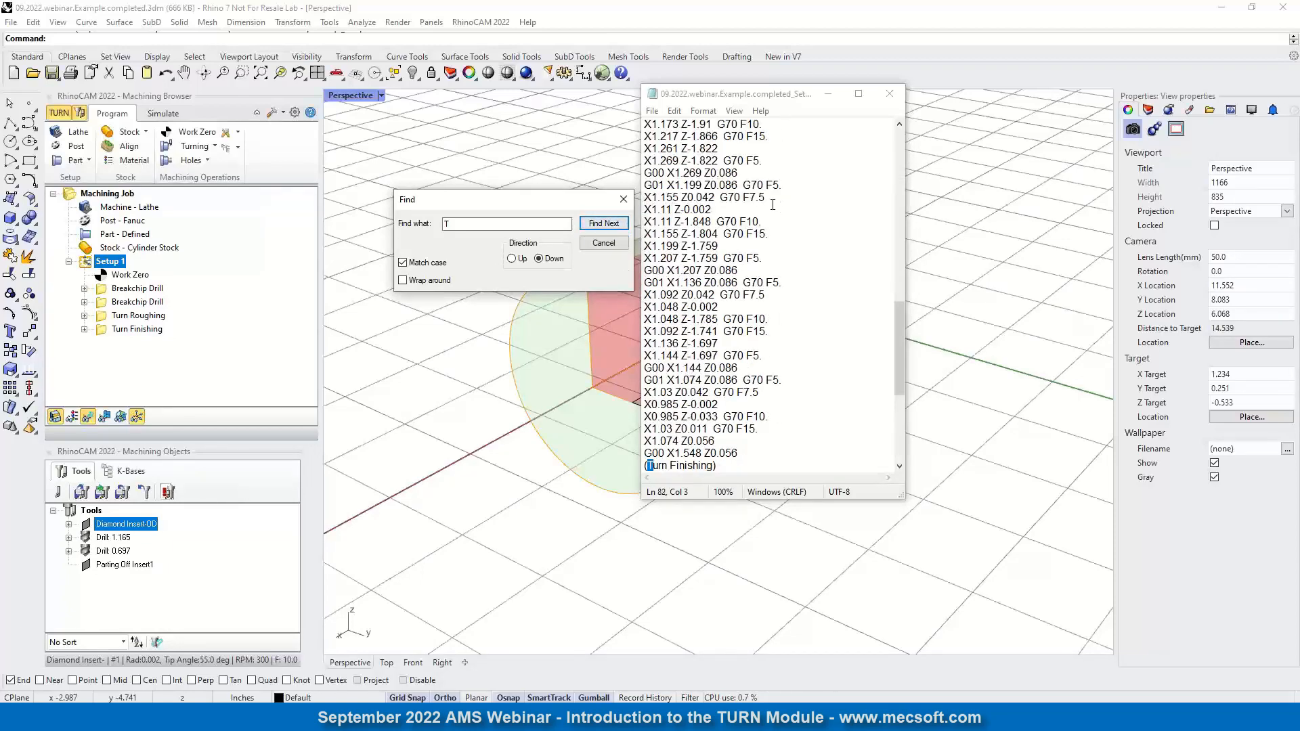
scroll(770, 209, down, 2)
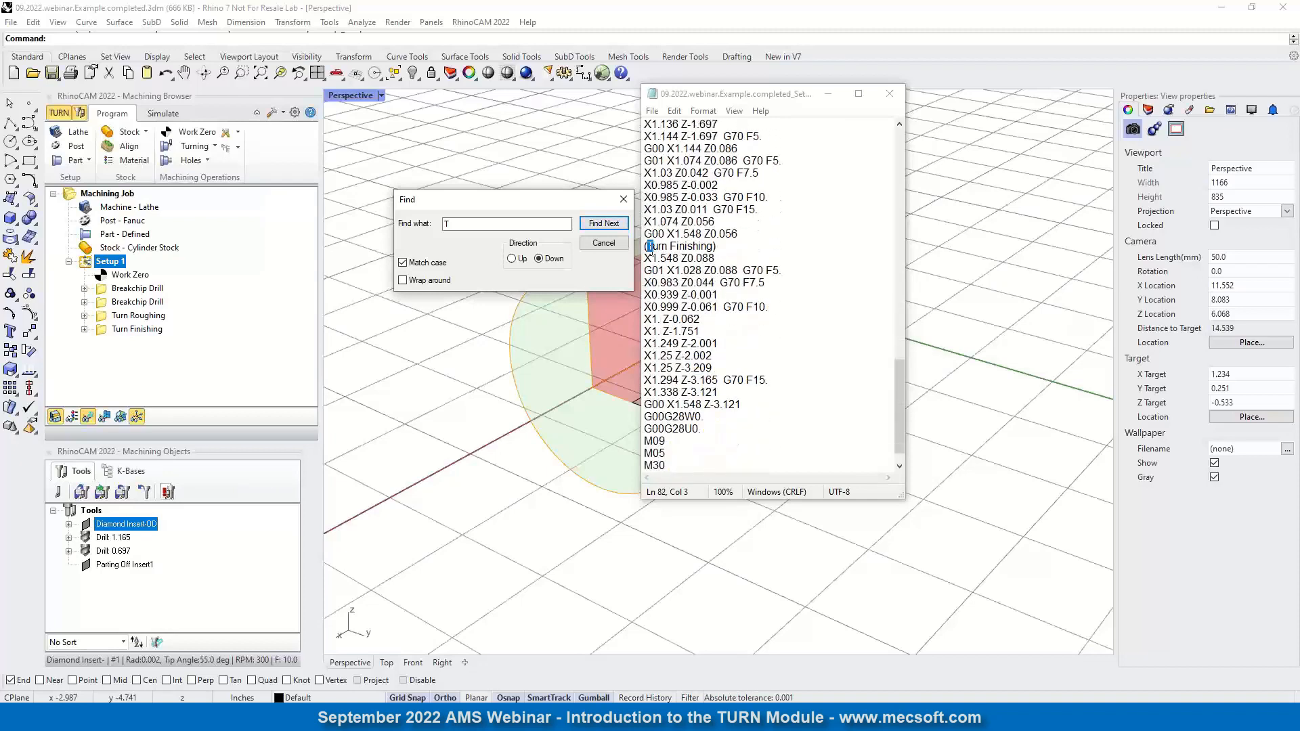
click(613, 225)
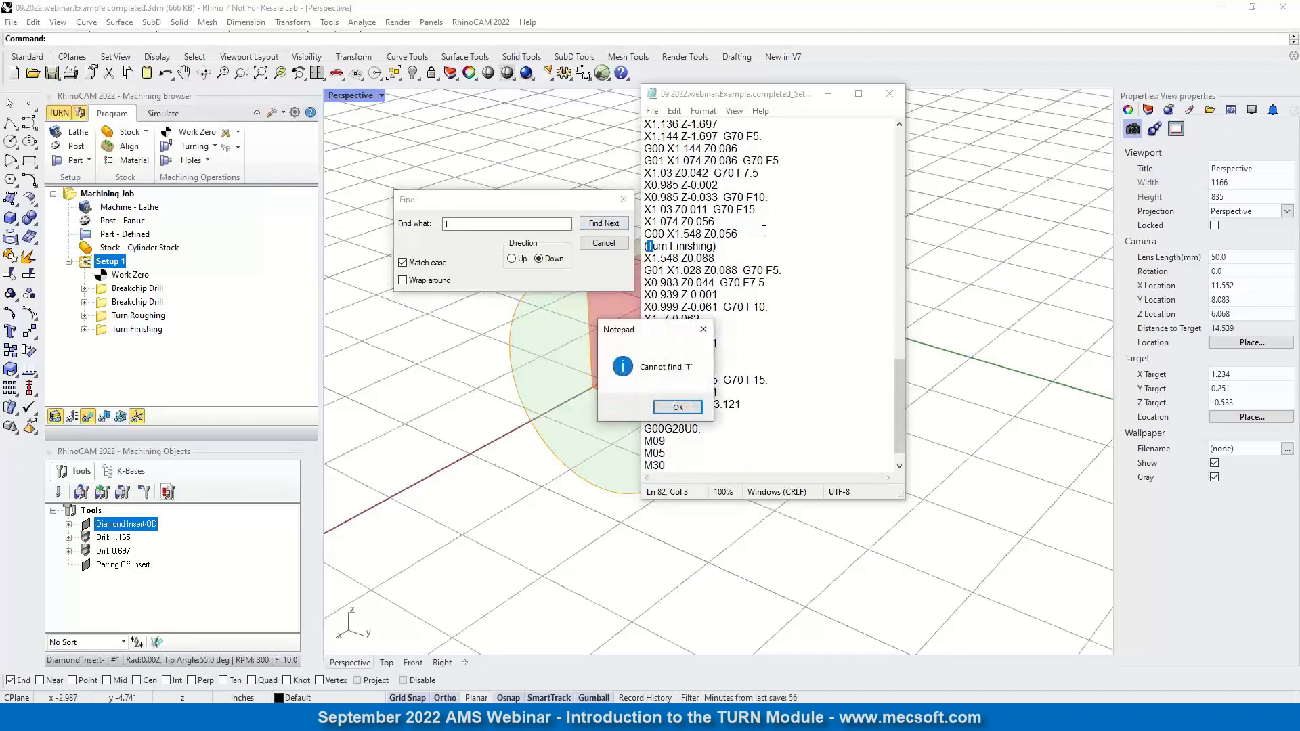
click(678, 410)
scroll(722, 263, down, 1)
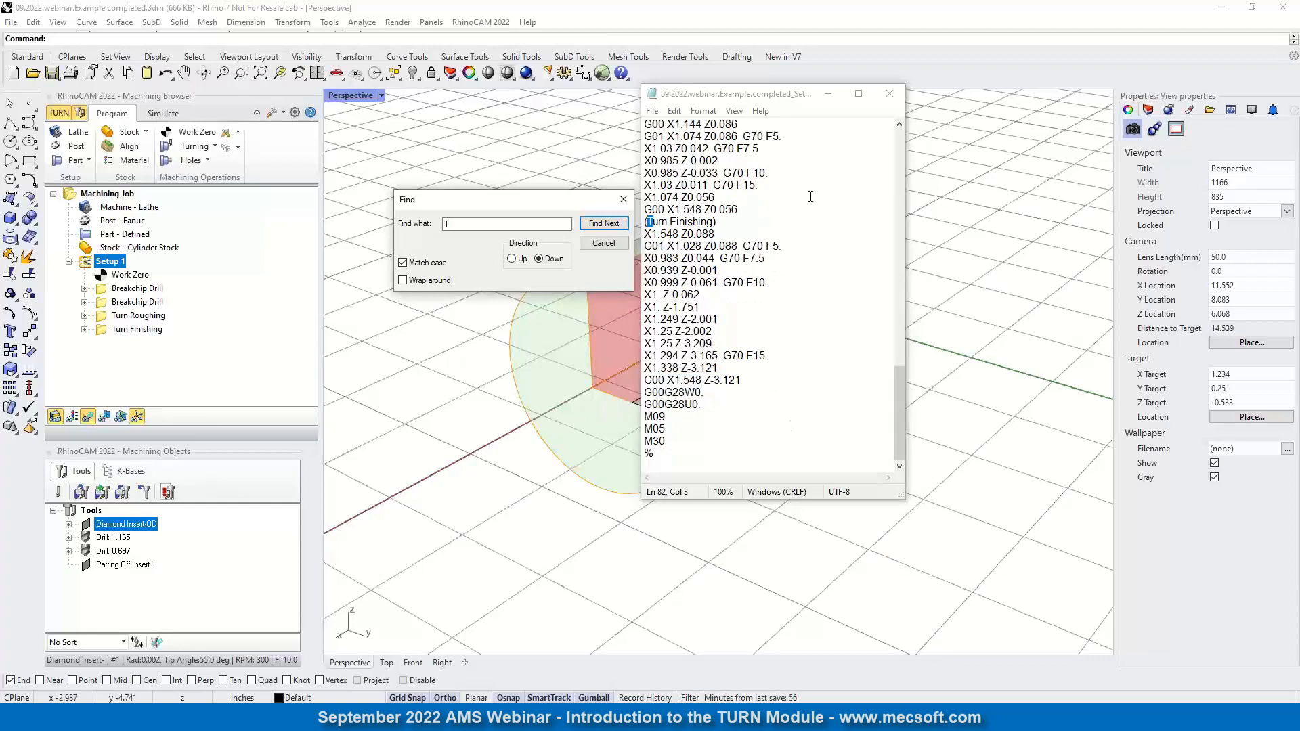
click(623, 198)
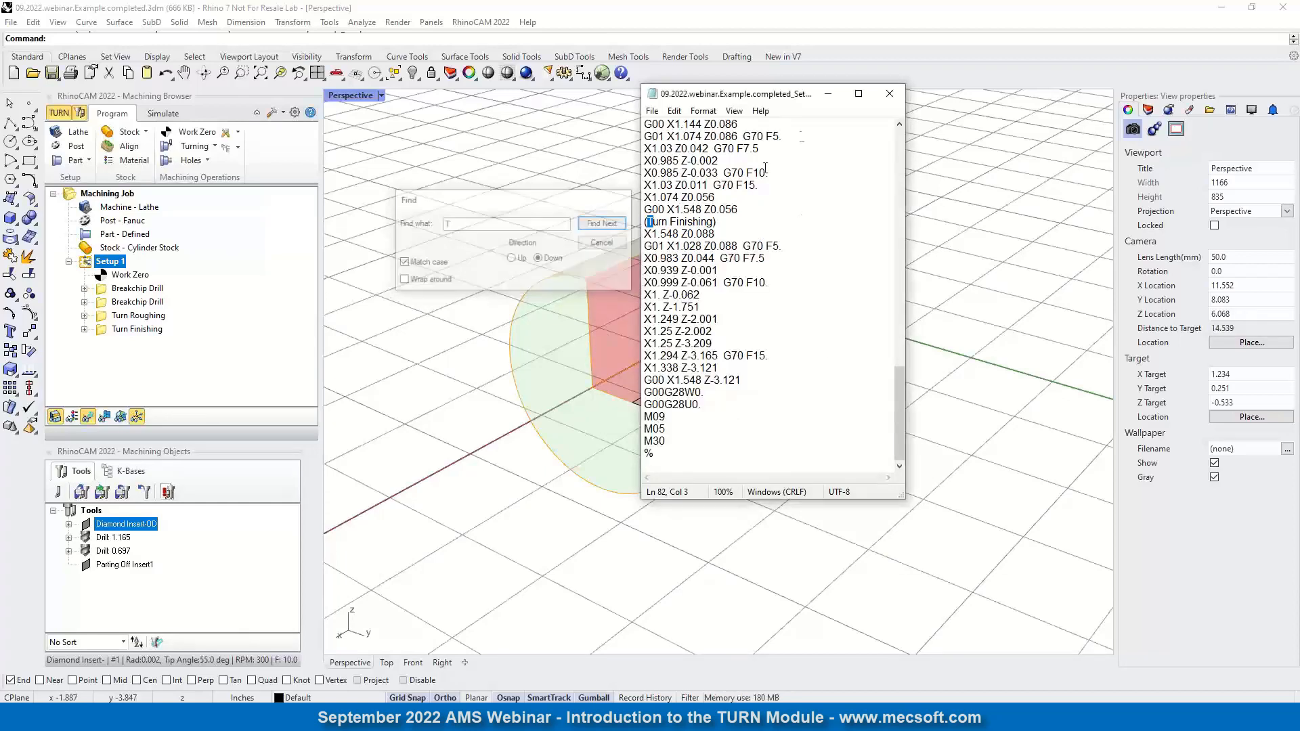
click(889, 98)
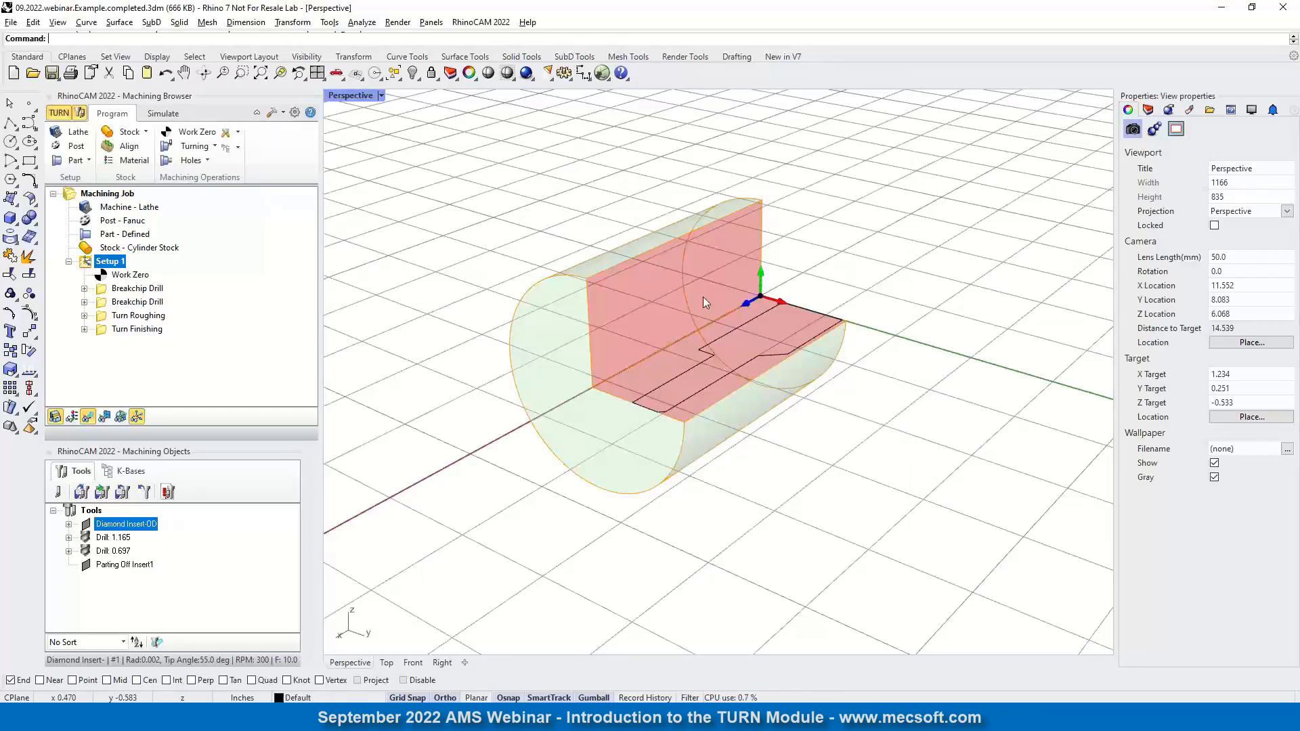
- Switch to the Rhino window with 09.2022.webinar.Production.3dm and view its part and stock from the side
key(alt+Tab)
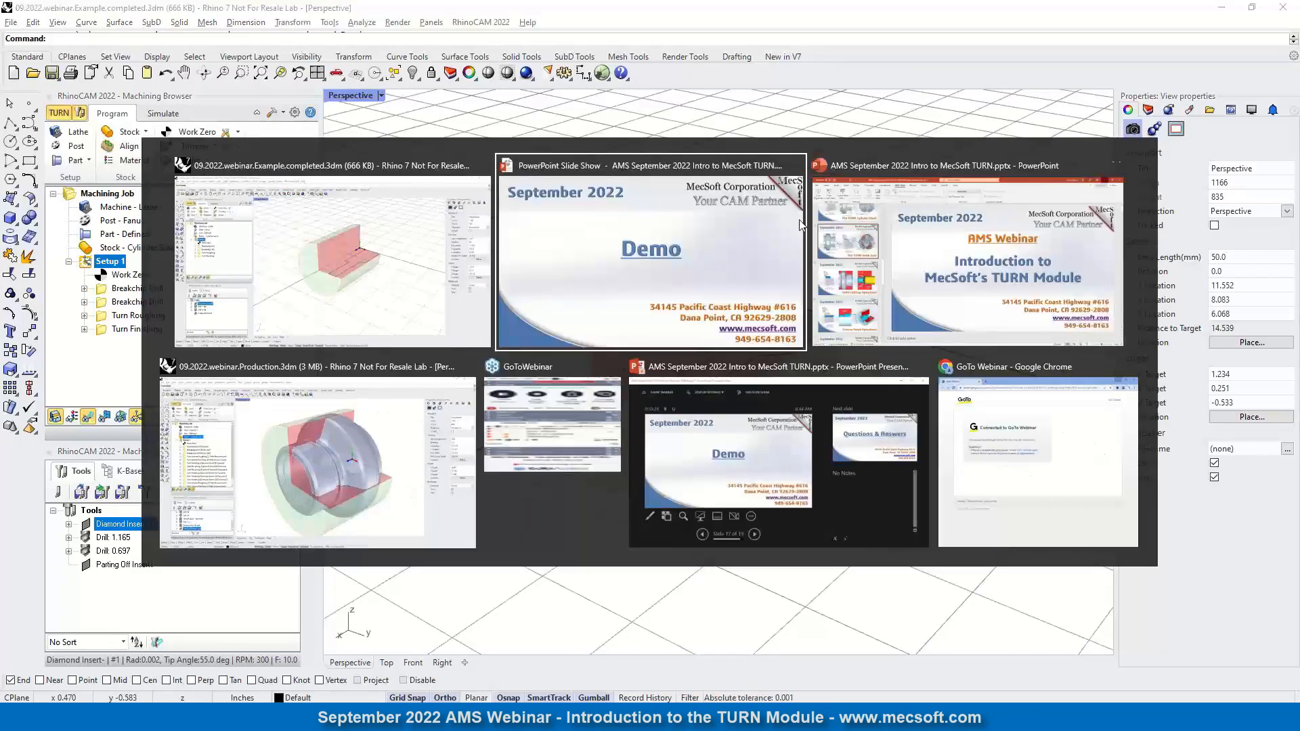
click(358, 444)
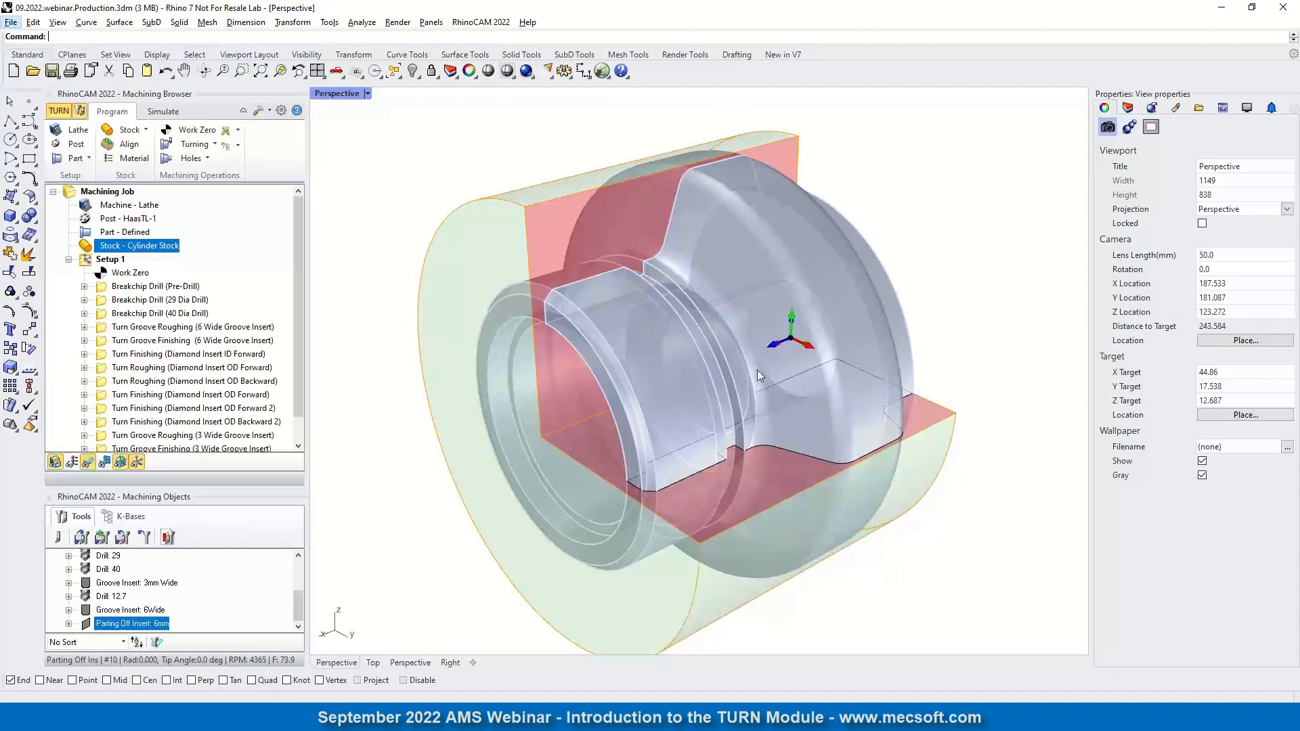
scroll(707, 298, down, 2)
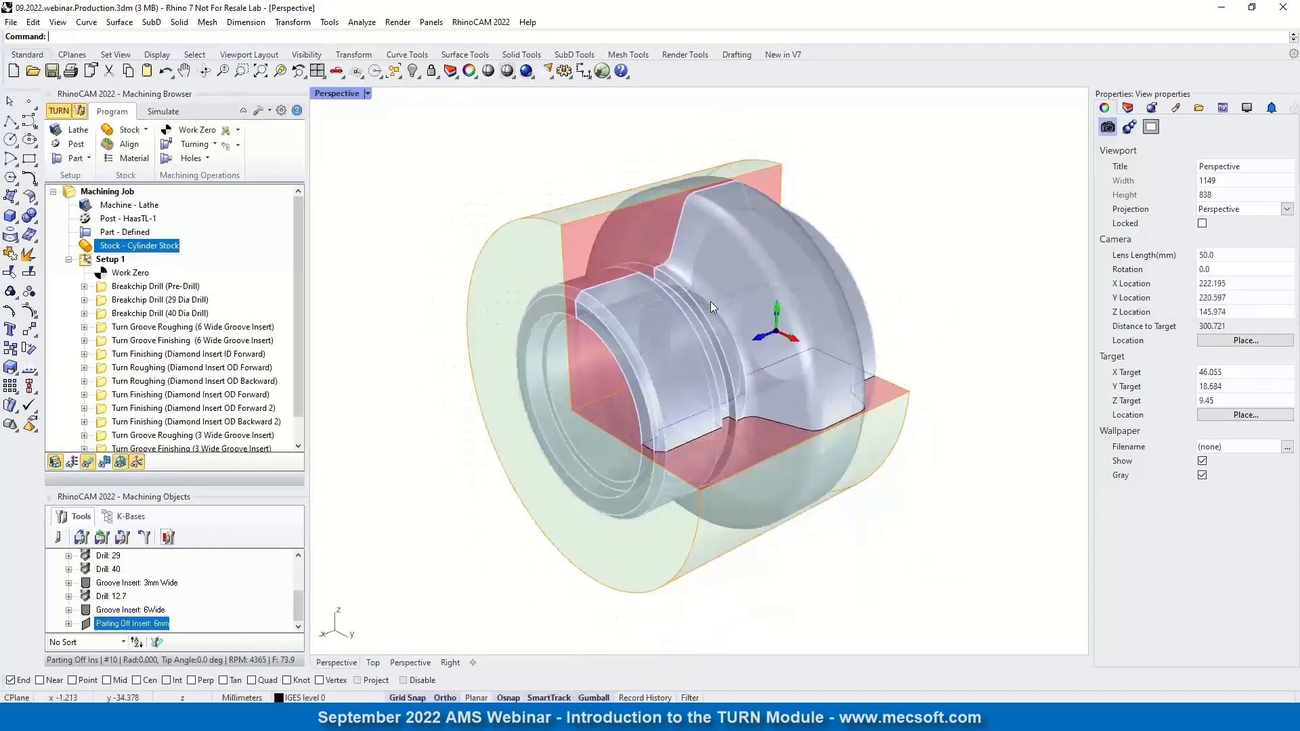
right_drag(762, 375, 704, 270)
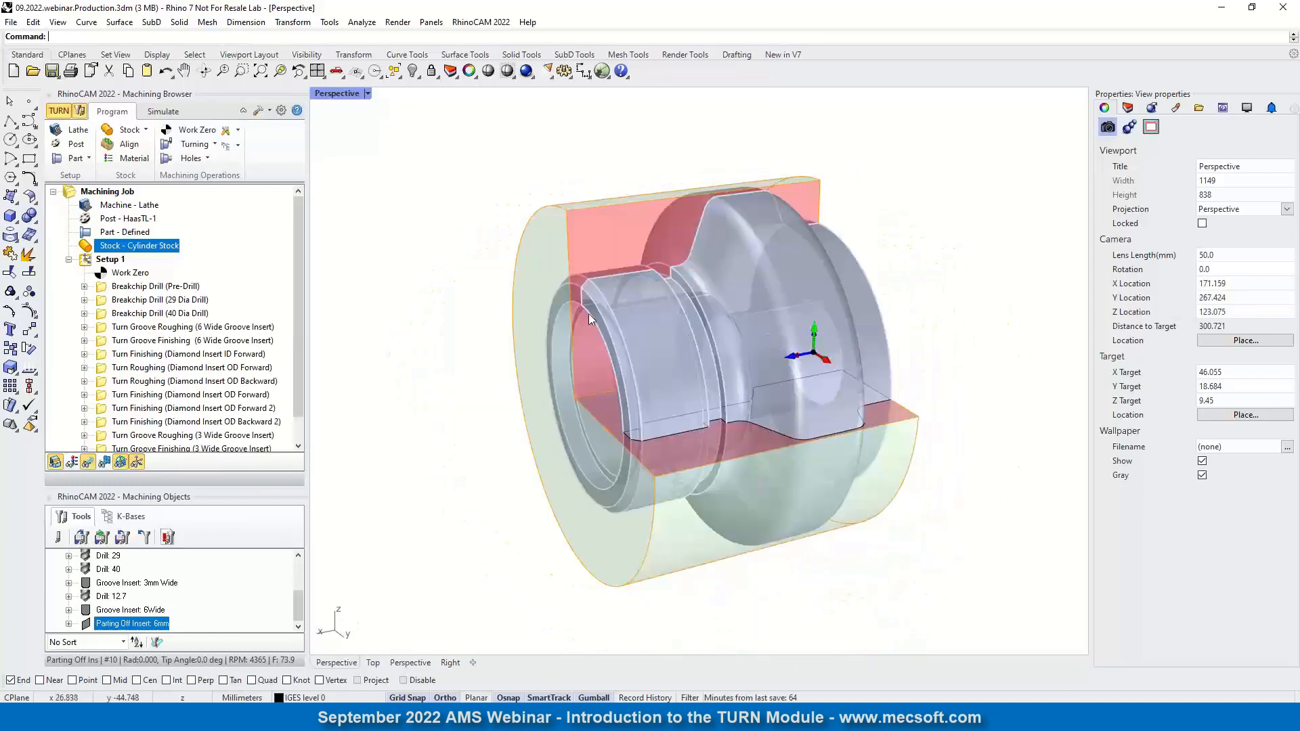
- Turn off the cylinder stock display and hide the part's solid polysurface
click(55, 463)
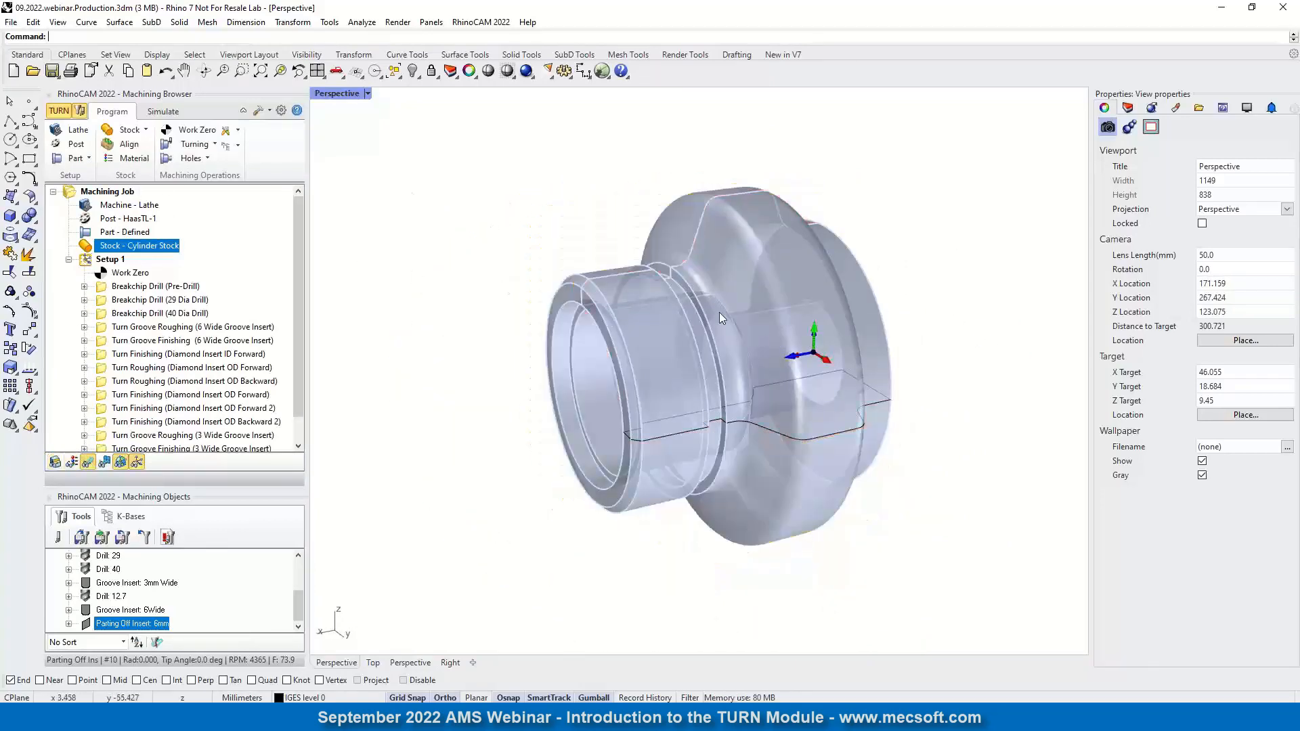
scroll(797, 374, up, 2)
click(738, 207)
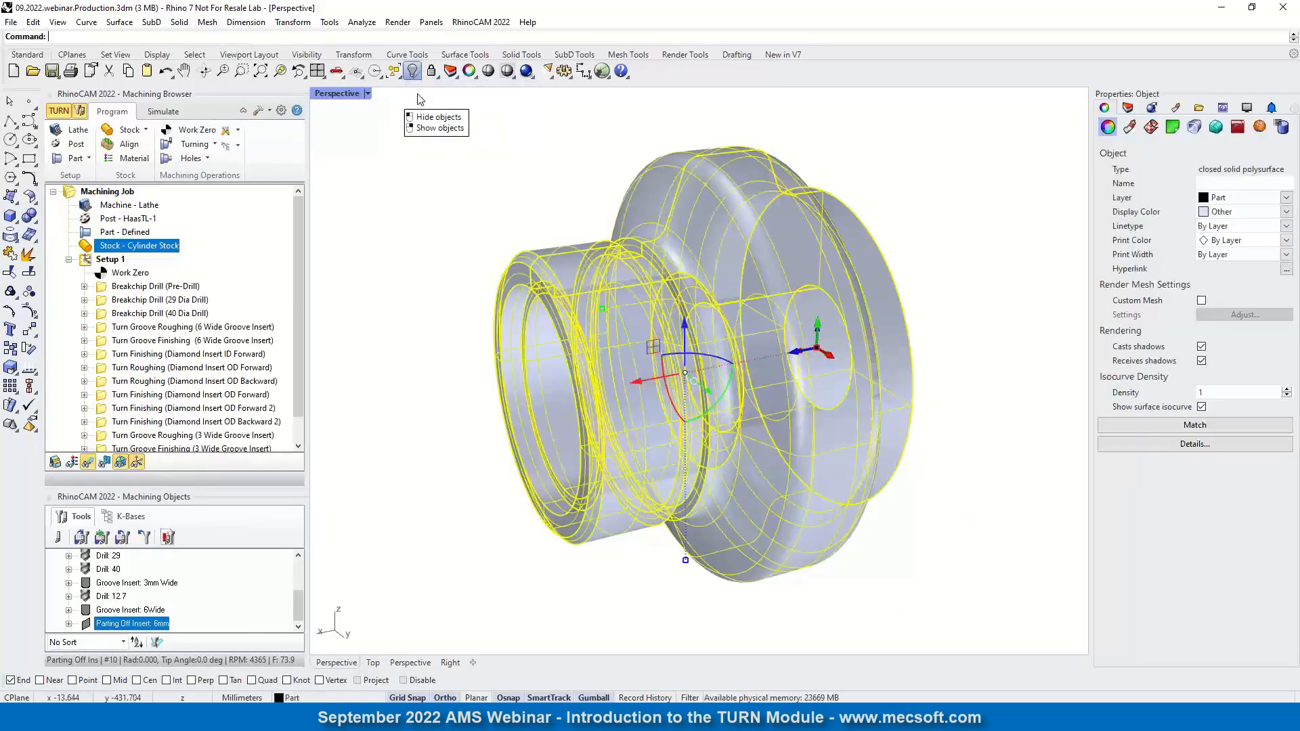
click(414, 72)
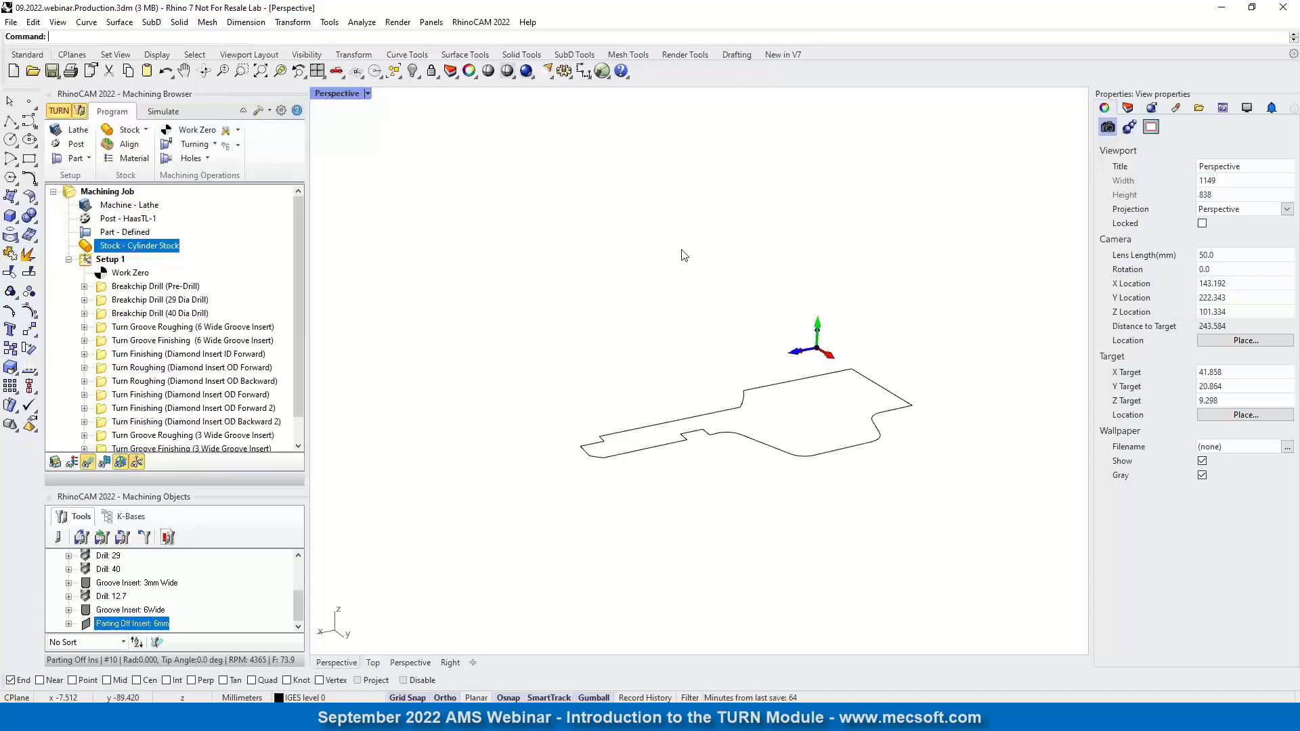
- Turn the cylinder stock display back on and examine the turning profile inside the stock
click(54, 463)
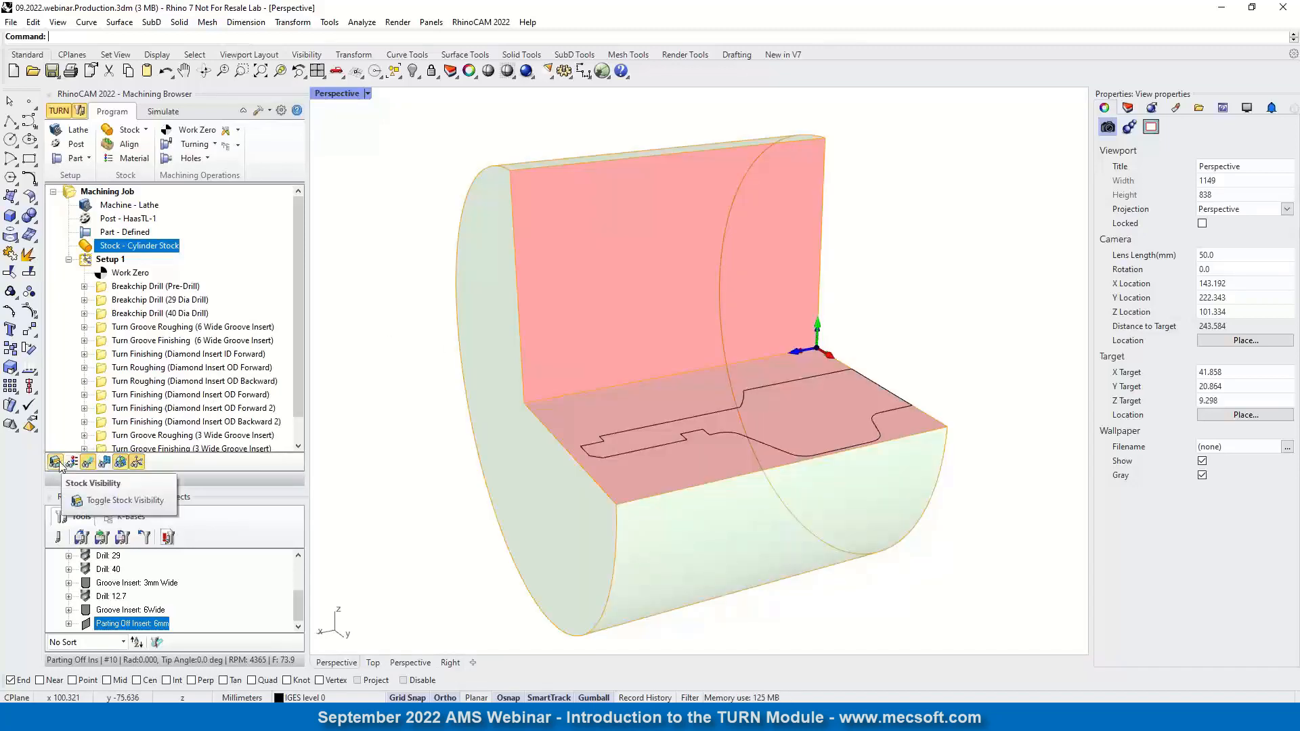
right_drag(672, 368, 761, 487)
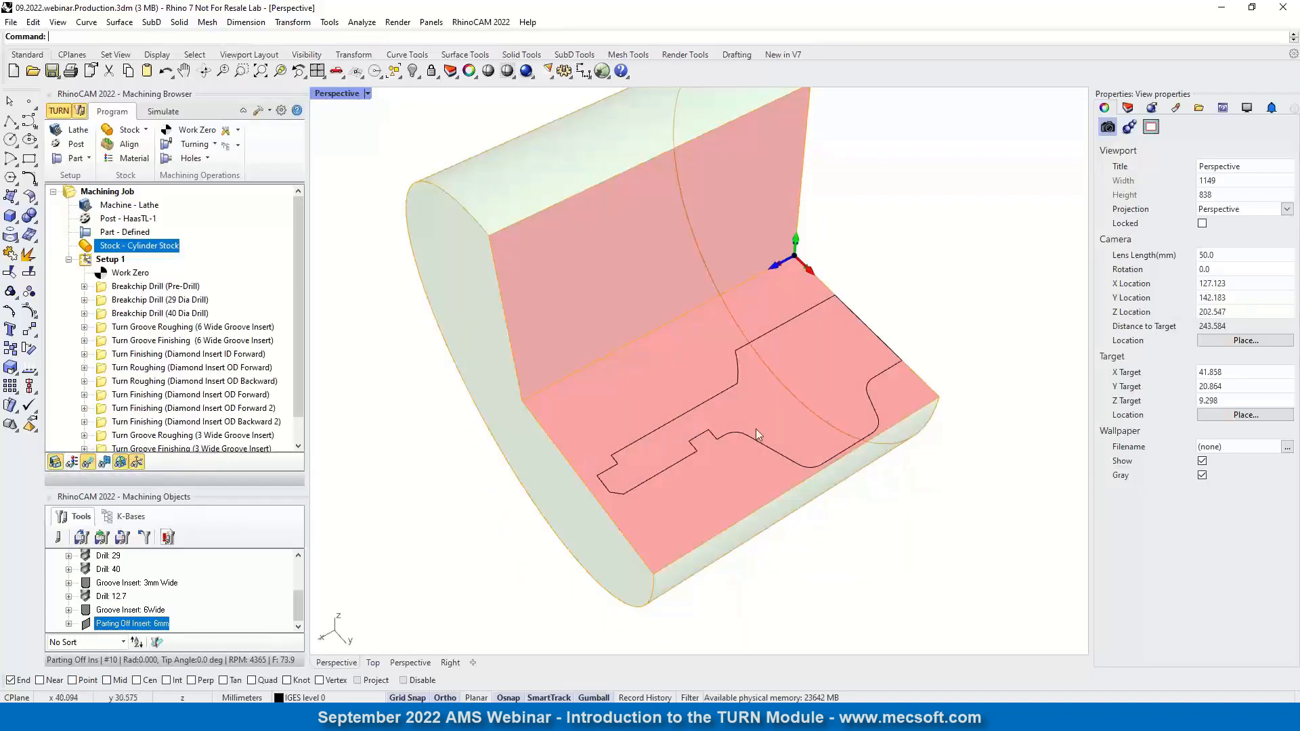
scroll(719, 433, up, 4)
right_drag(717, 434, 722, 342)
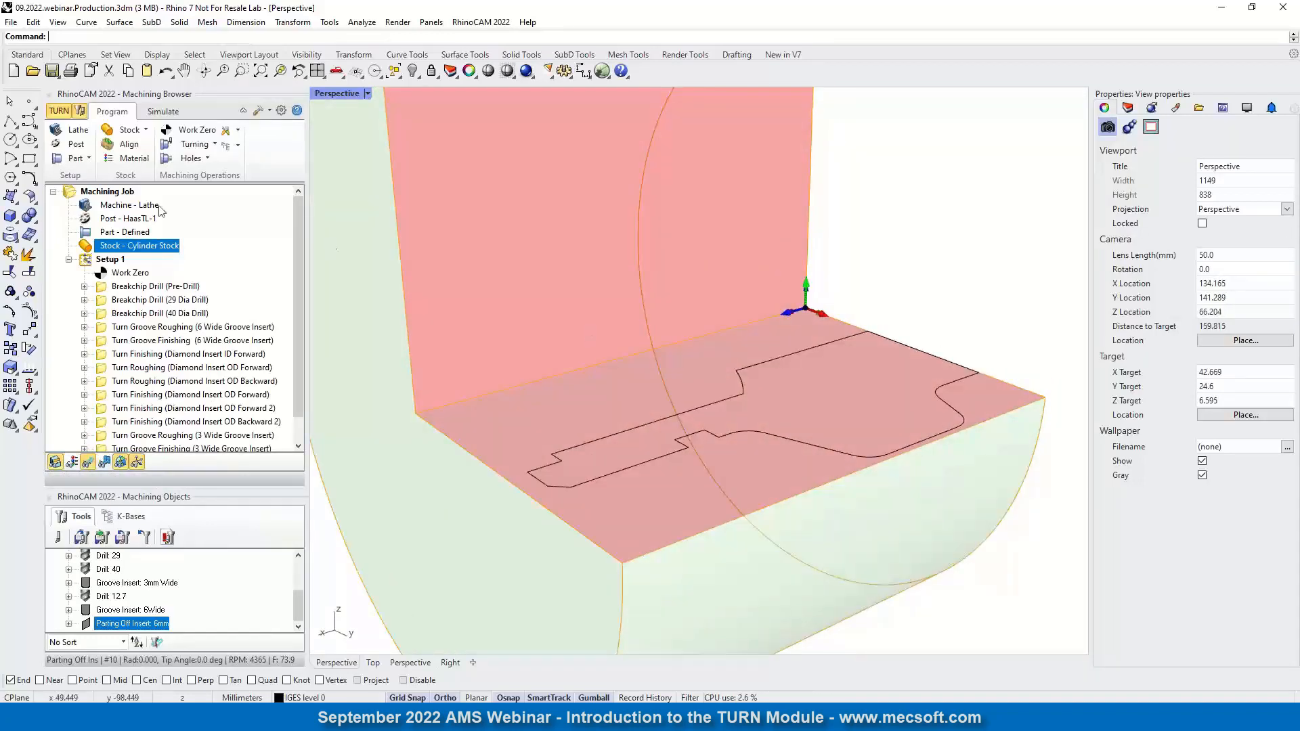
- Select Setup 1's Work Zero, show the hidden solid part inside the stock, and hide the part again
click(102, 275)
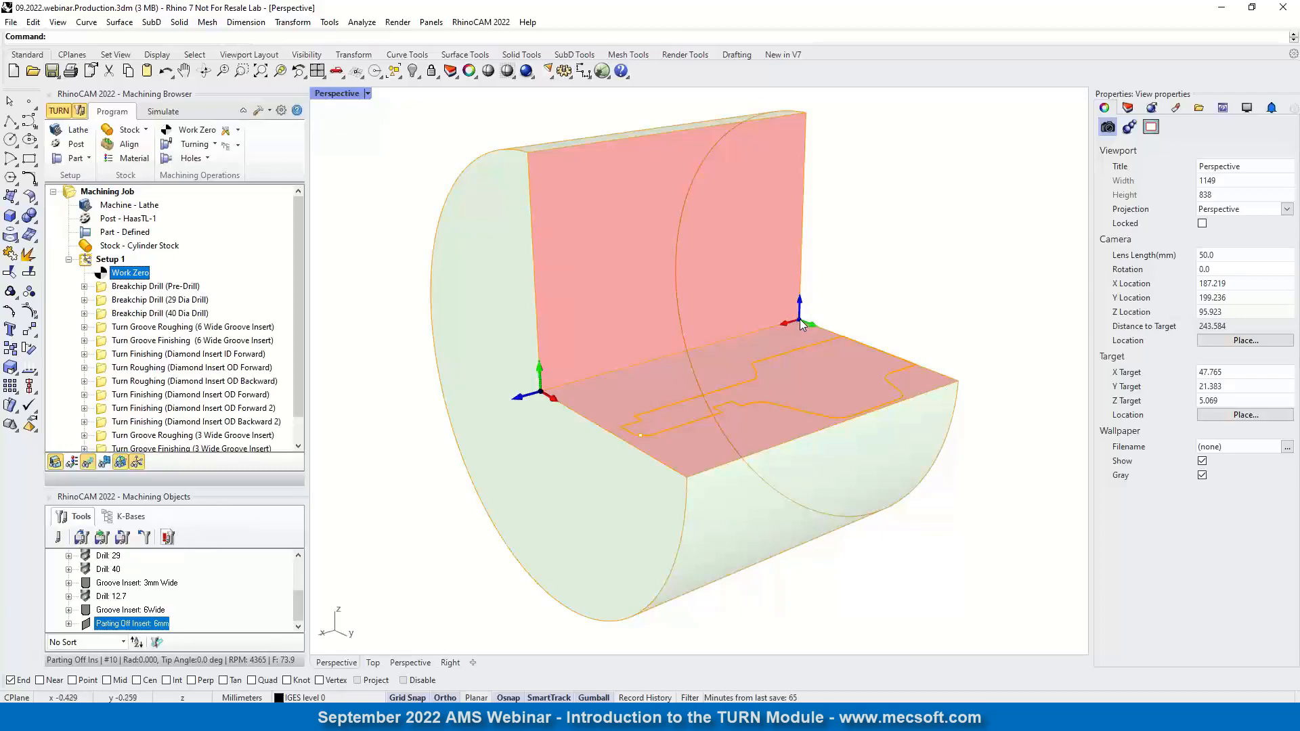
right_click(415, 73)
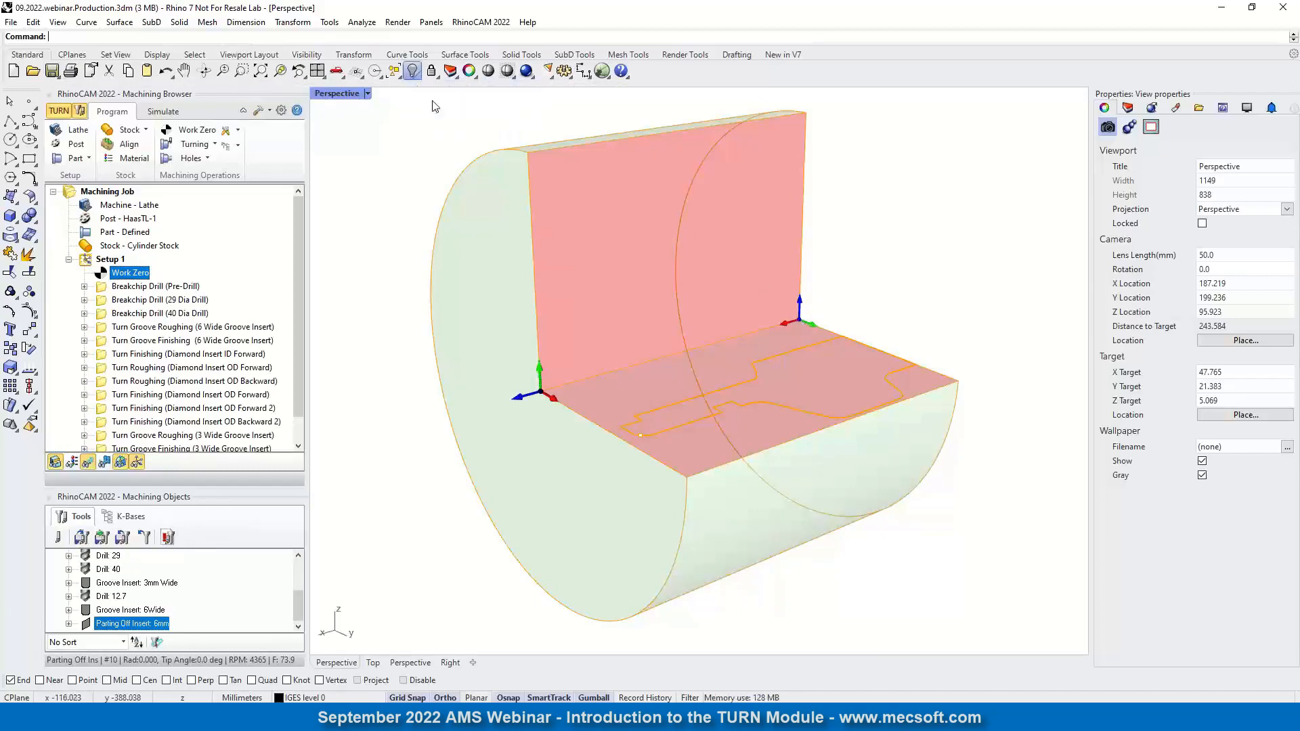
right_drag(868, 308, 755, 223)
click(755, 224)
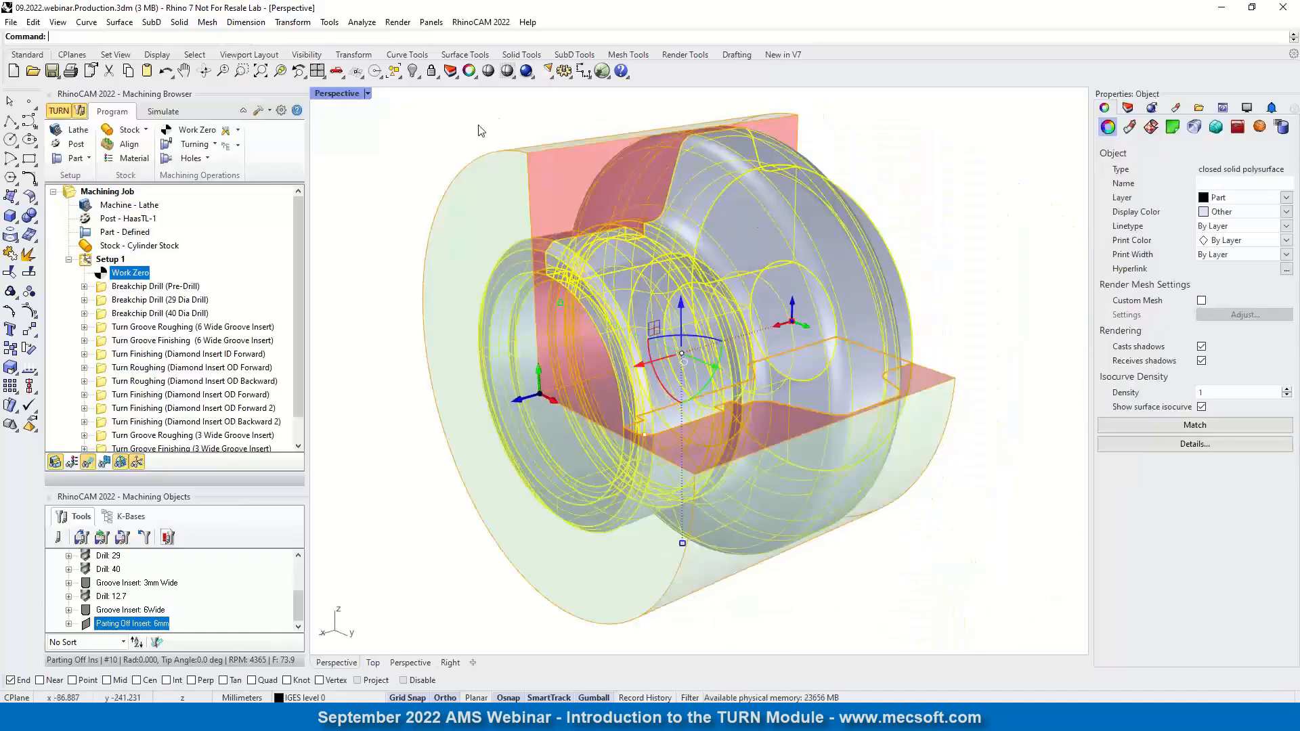
click(415, 72)
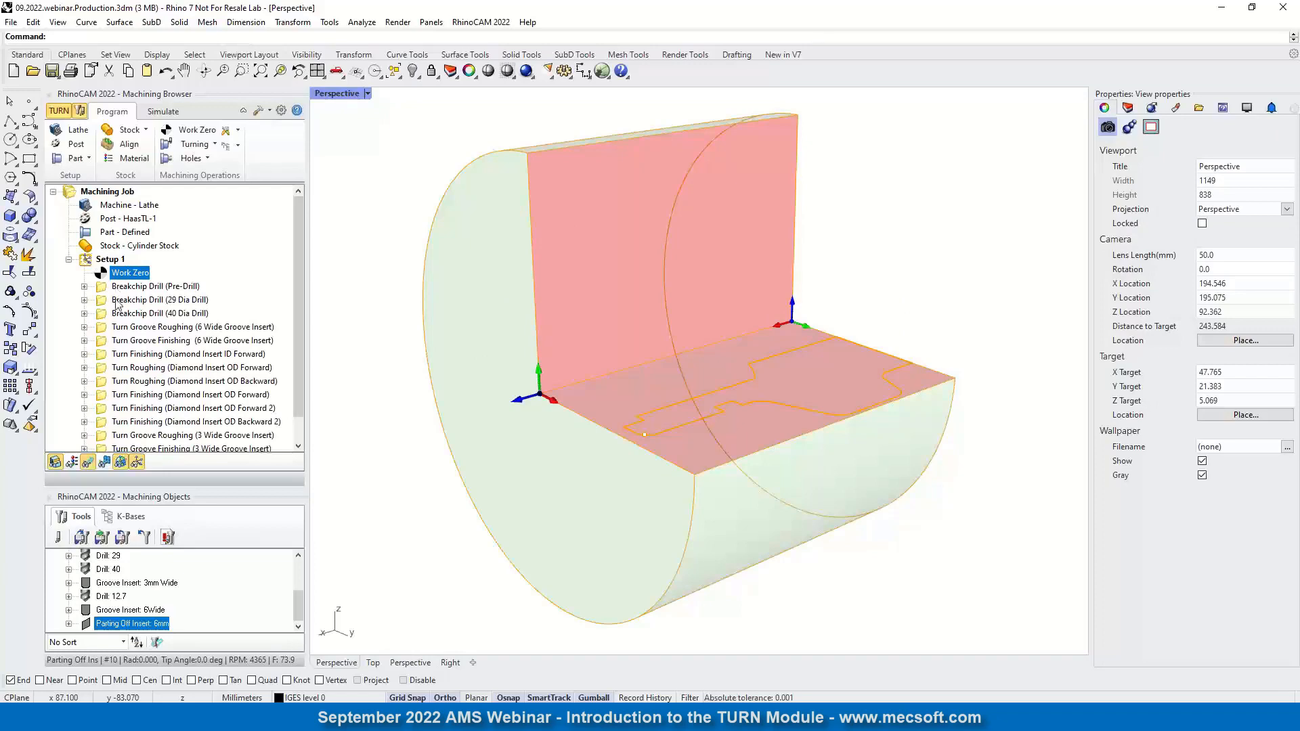
- Cancel the pending hide command and display the toolpath of the Breakchip Drill (Pre-Drill) operation
scroll(740, 293, down, 4)
right_drag(740, 292, 746, 341)
right_click(747, 342)
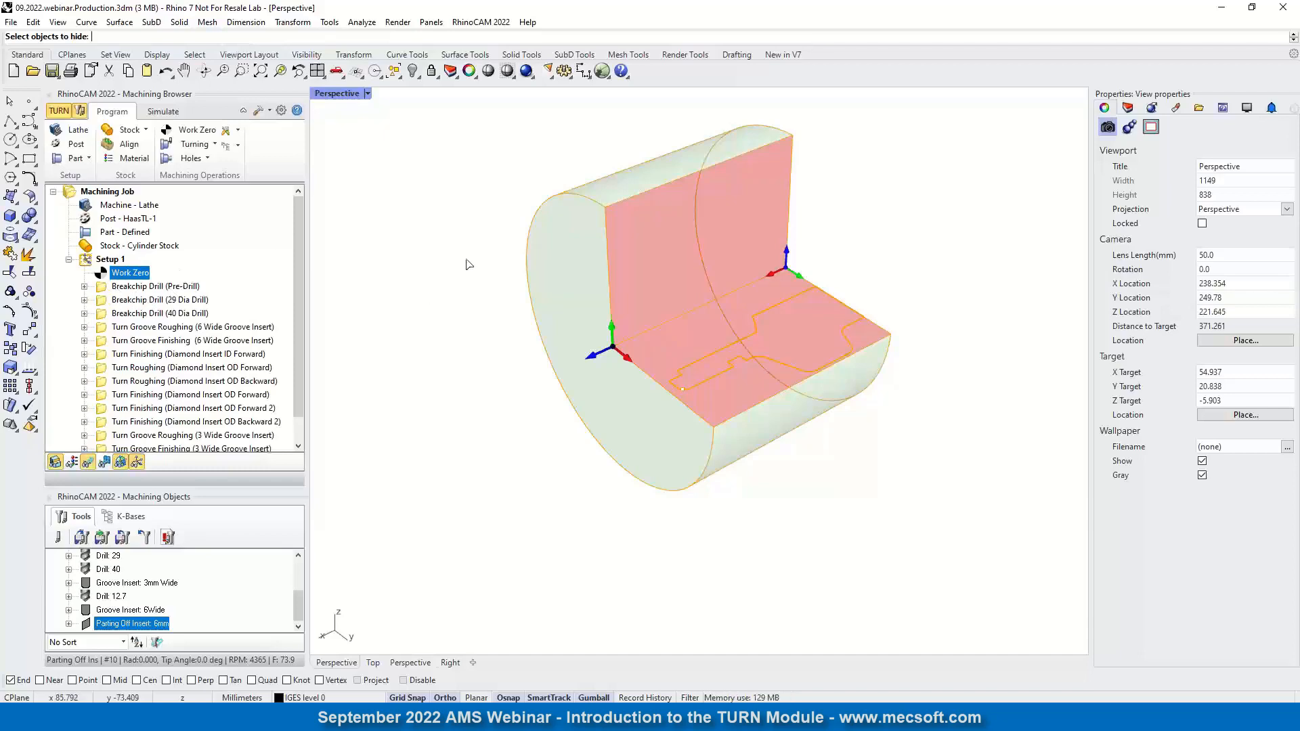
key(Escape)
click(107, 287)
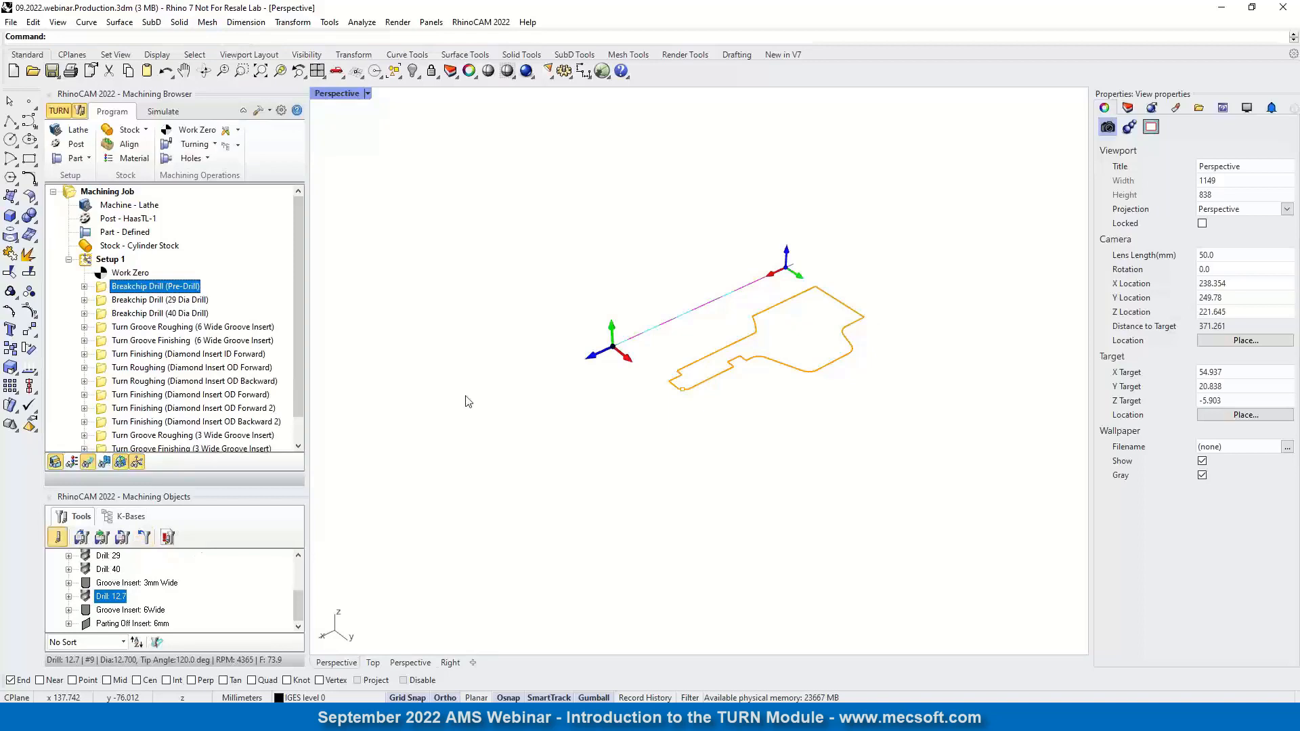
- Review the ODForward and ODBack diamond inserts in the tool editor, comparing their orientation and geometry with the part profile
drag(664, 160, 462, 171)
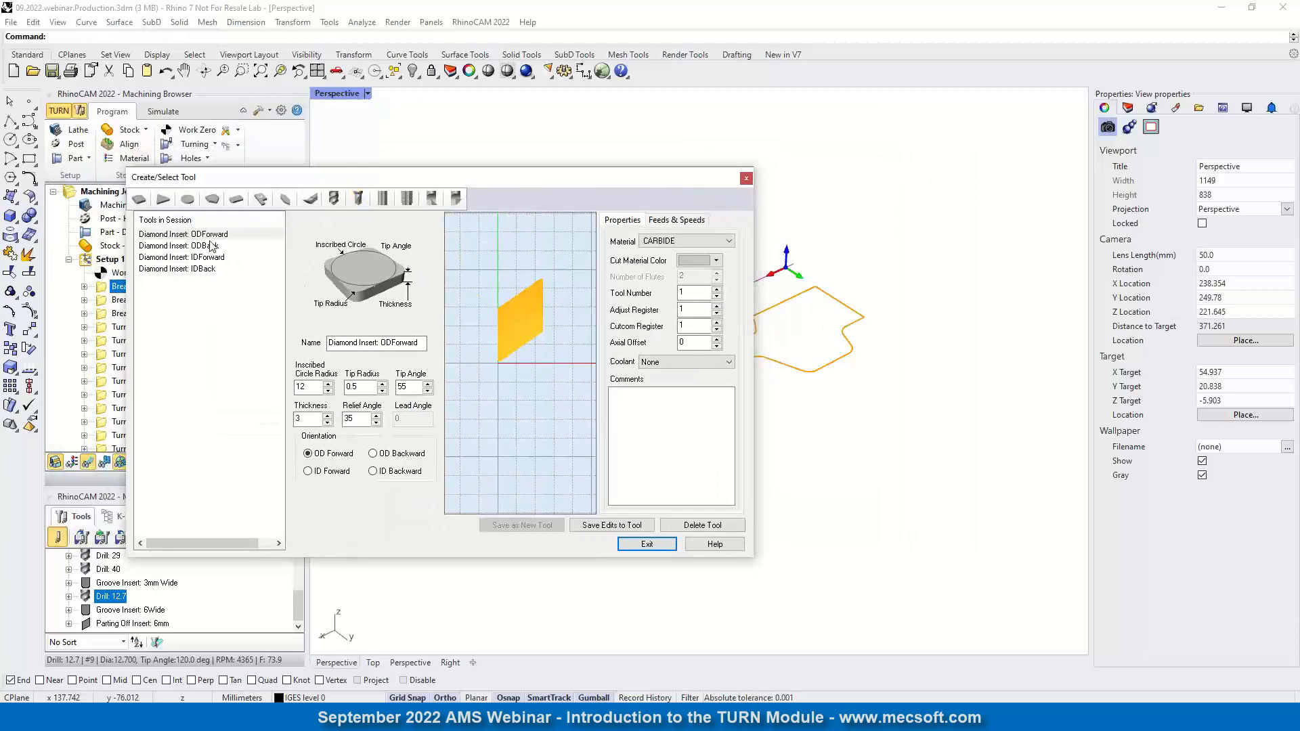
click(141, 235)
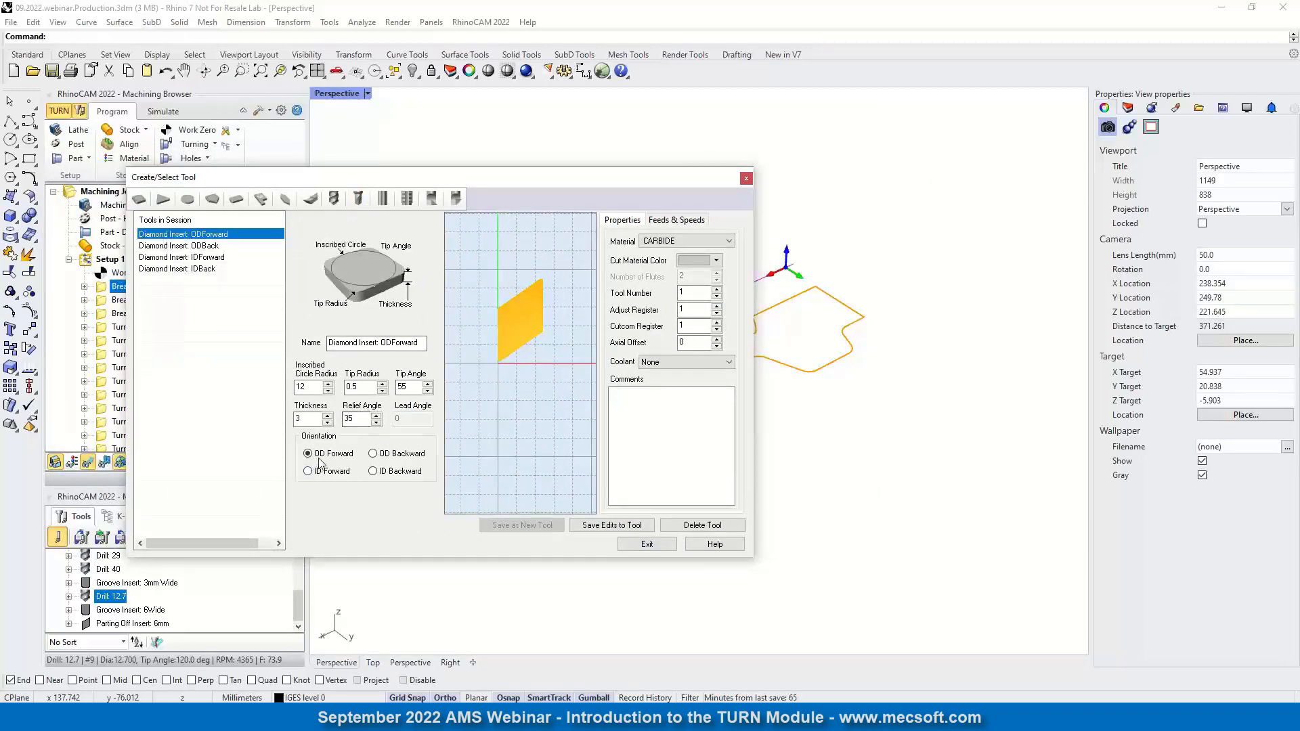
drag(556, 179, 438, 206)
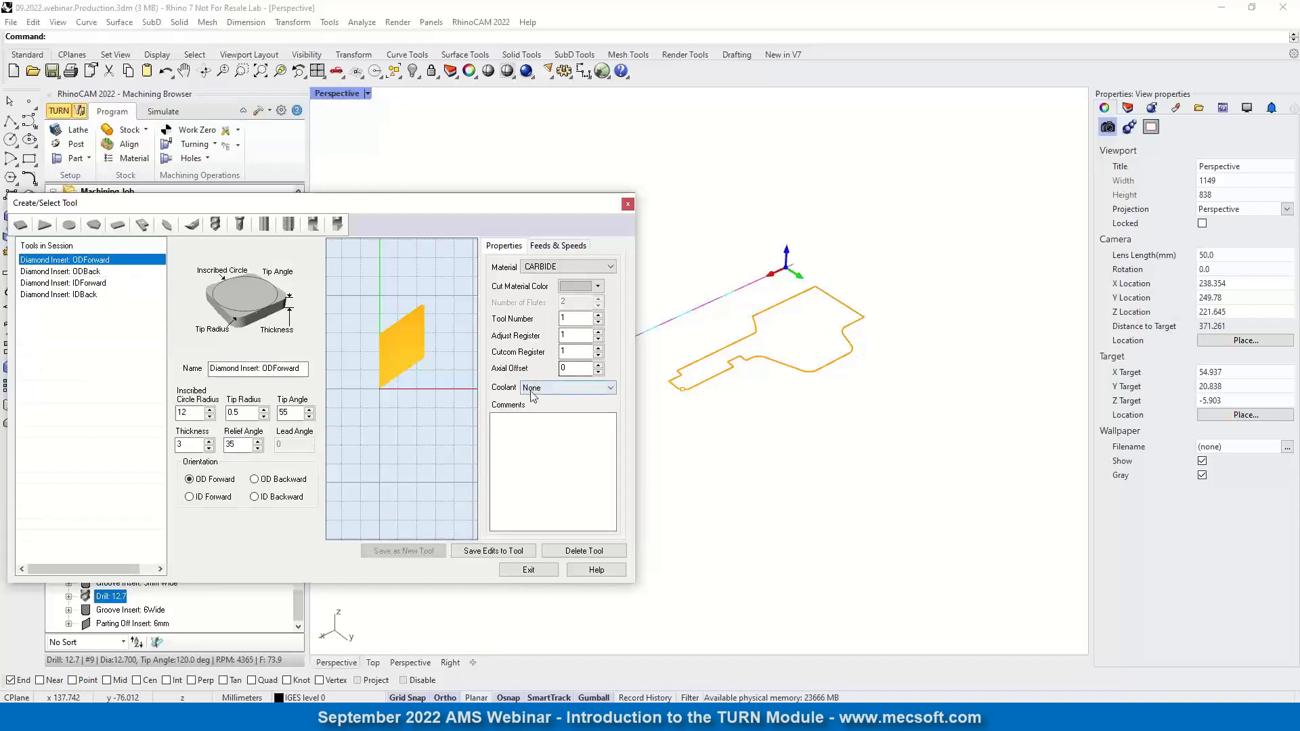
drag(183, 205, 432, 162)
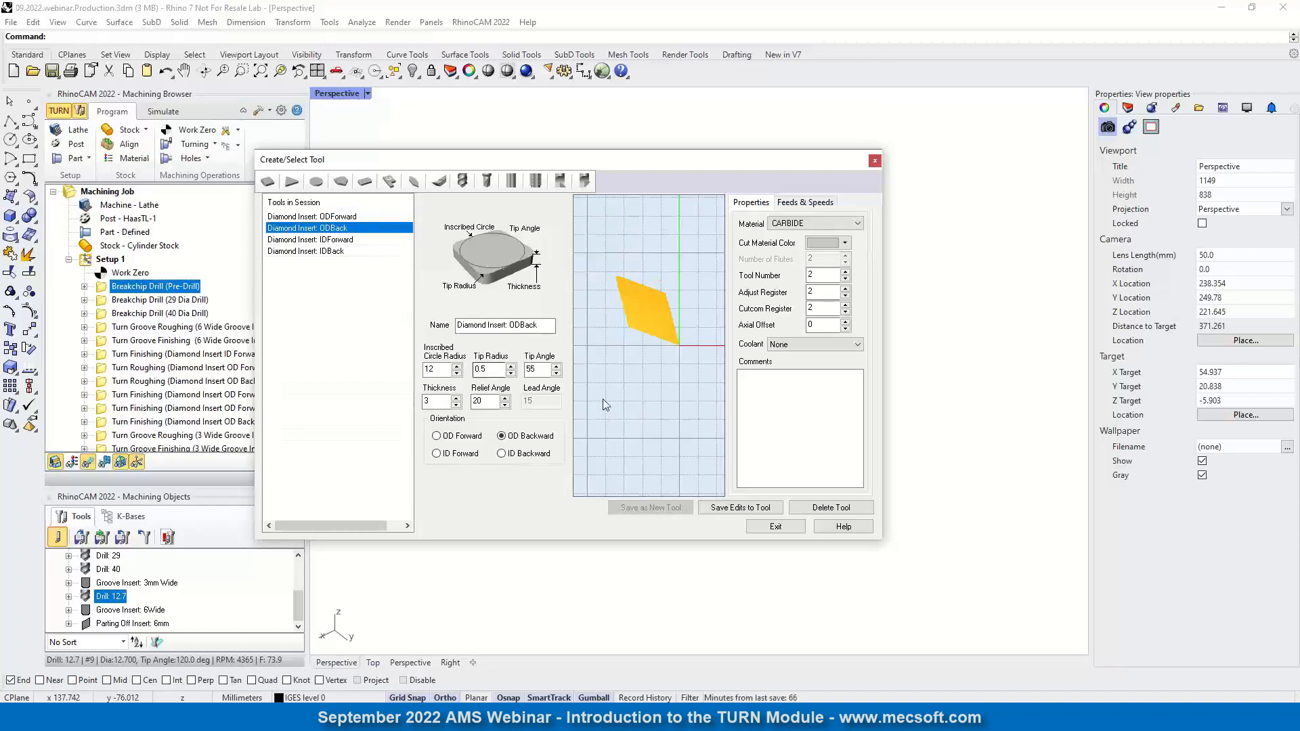
drag(662, 159, 319, 214)
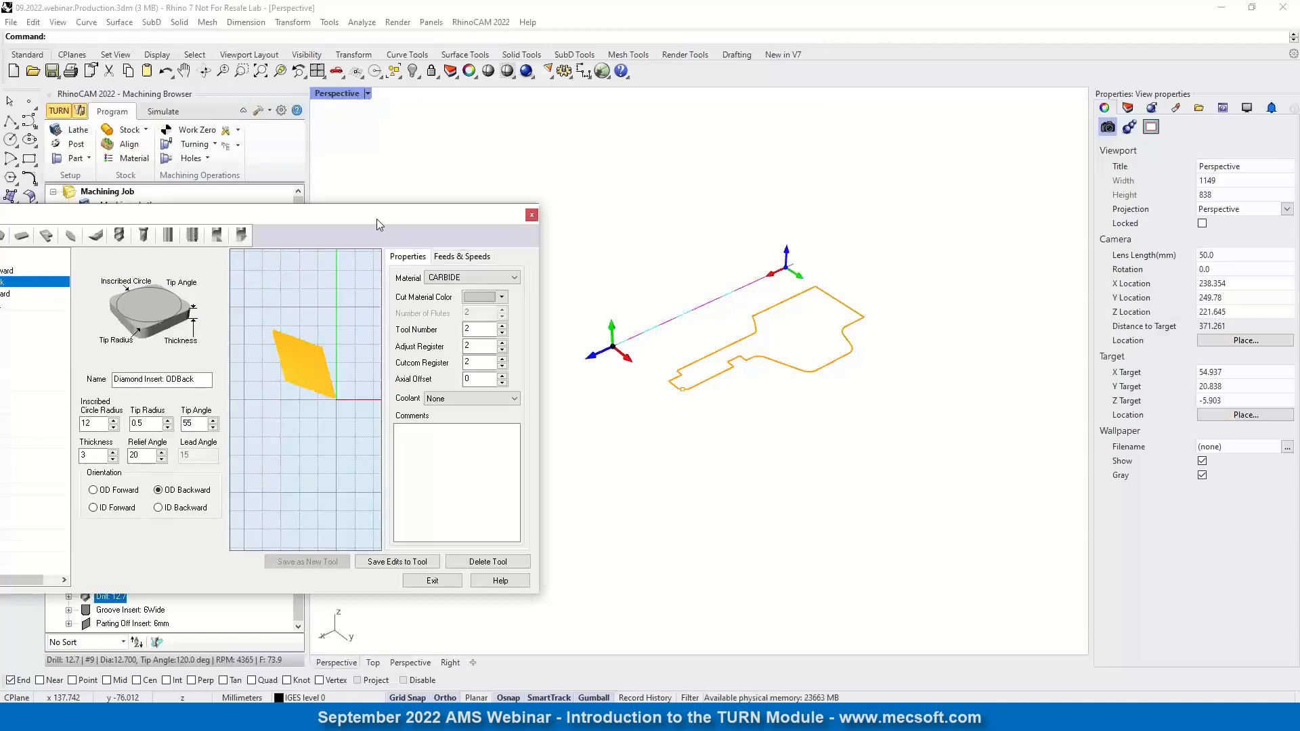
drag(377, 218, 554, 140)
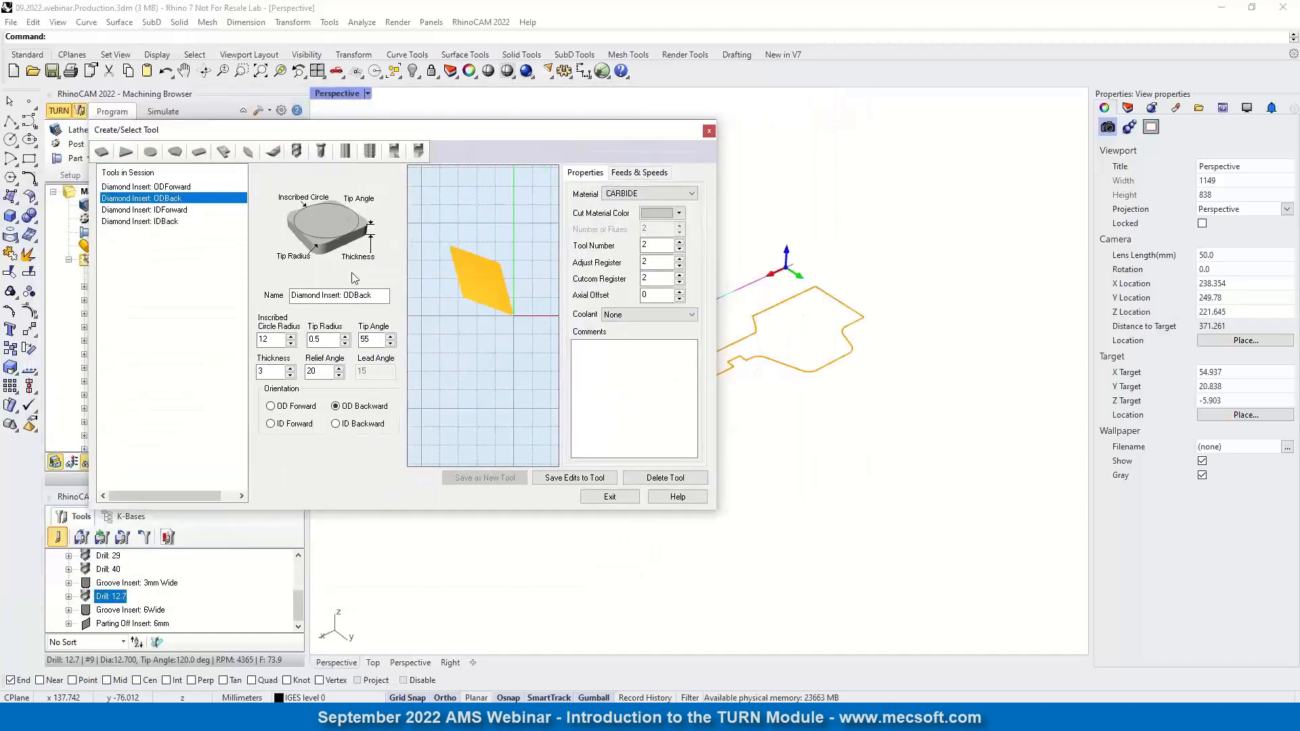
- Review the IDForward and IDBack diamond inserts and compare their orientations with the part profile
click(144, 210)
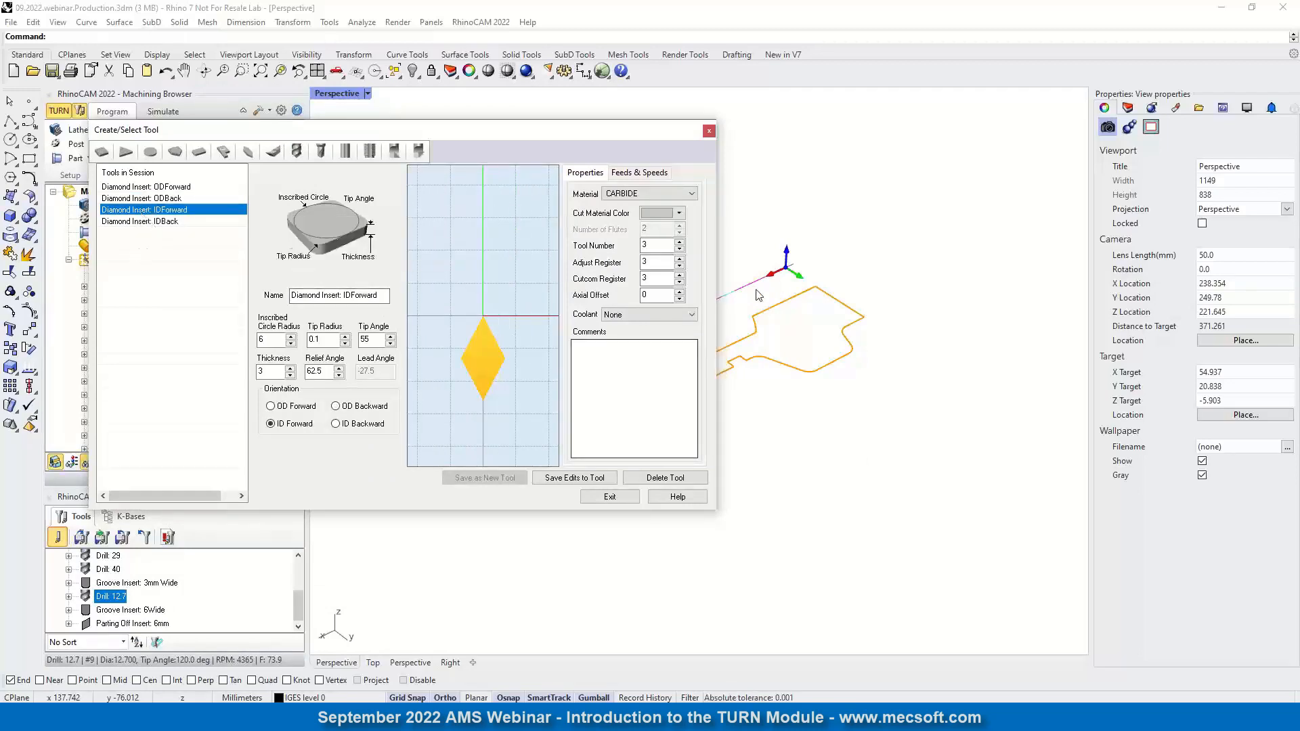
click(168, 222)
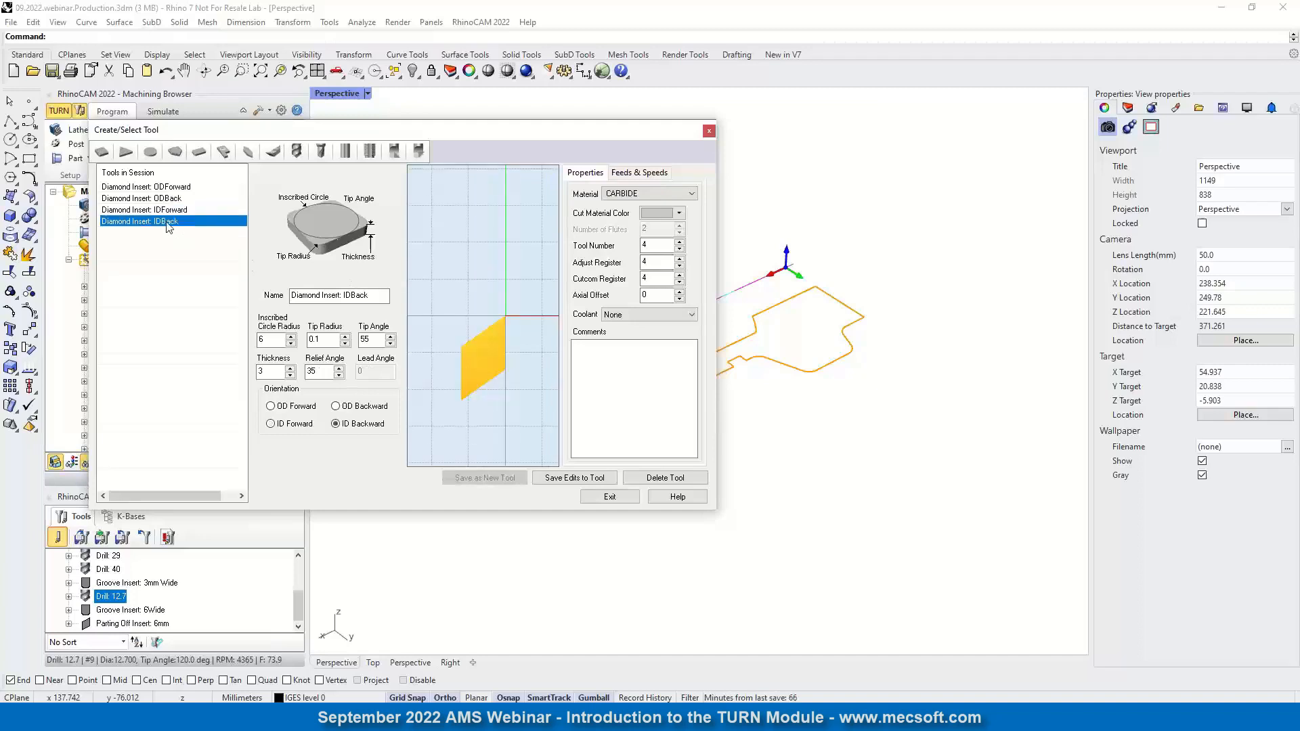
drag(515, 132, 375, 160)
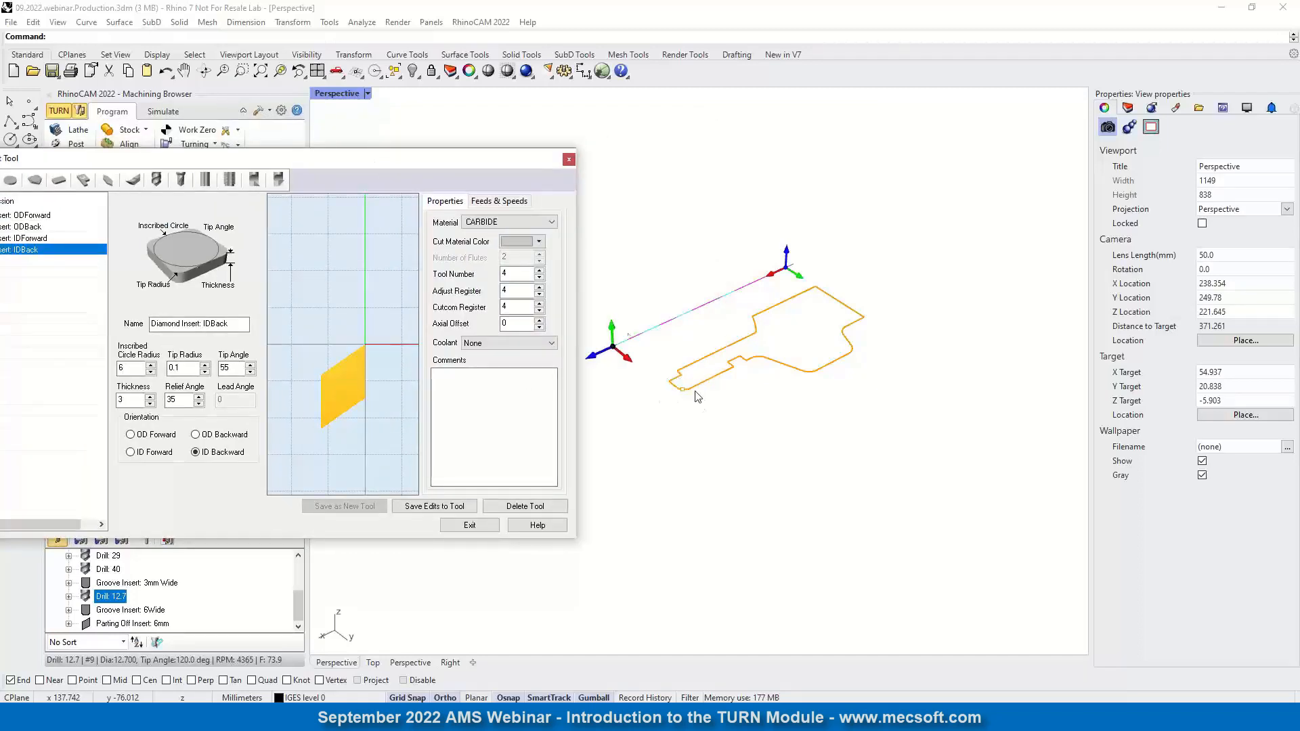
drag(335, 169, 560, 198)
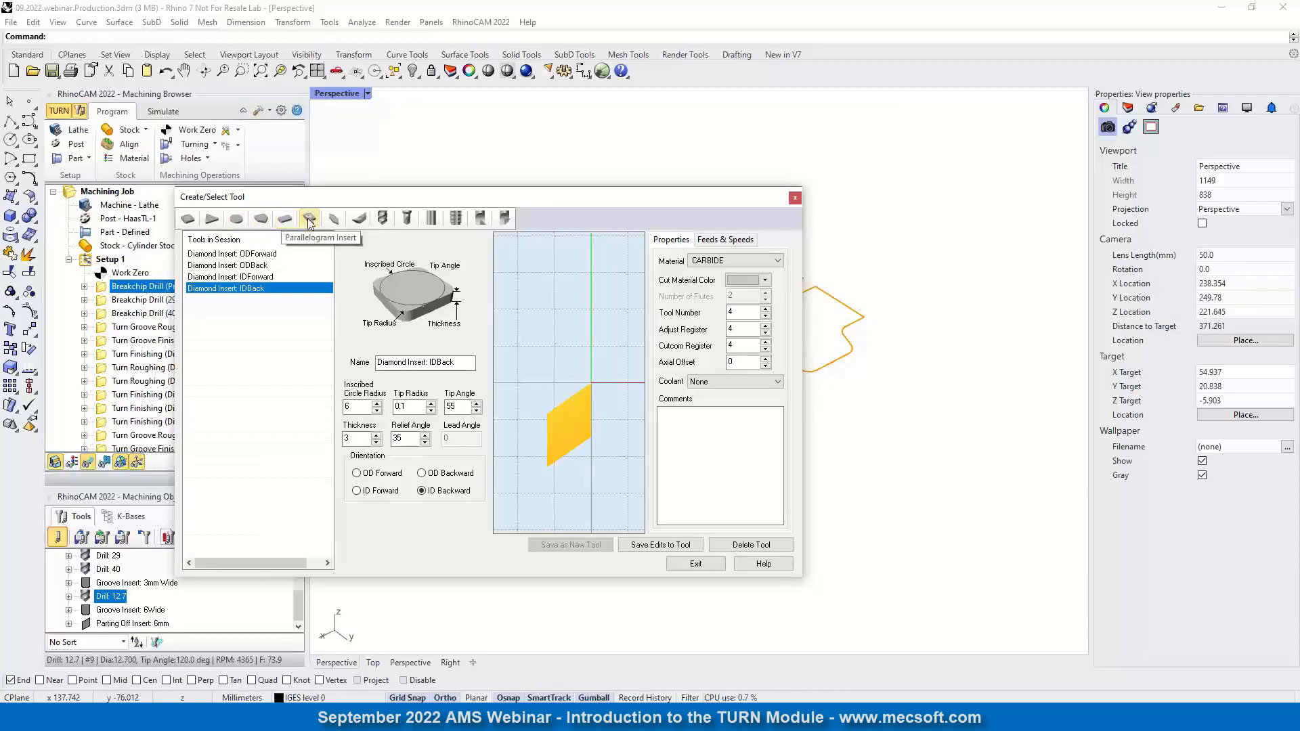
- Review the session's parting-off insert and drill tools, and close the tool editor
click(362, 221)
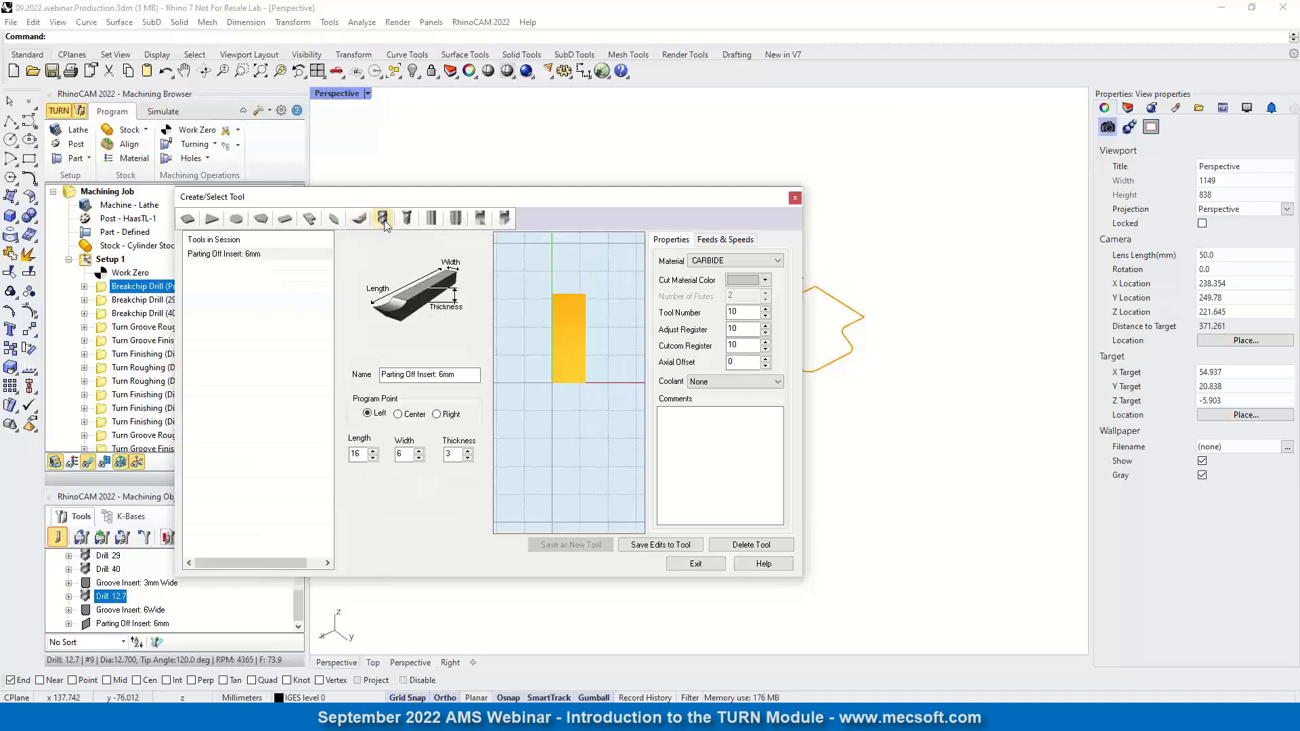
click(383, 220)
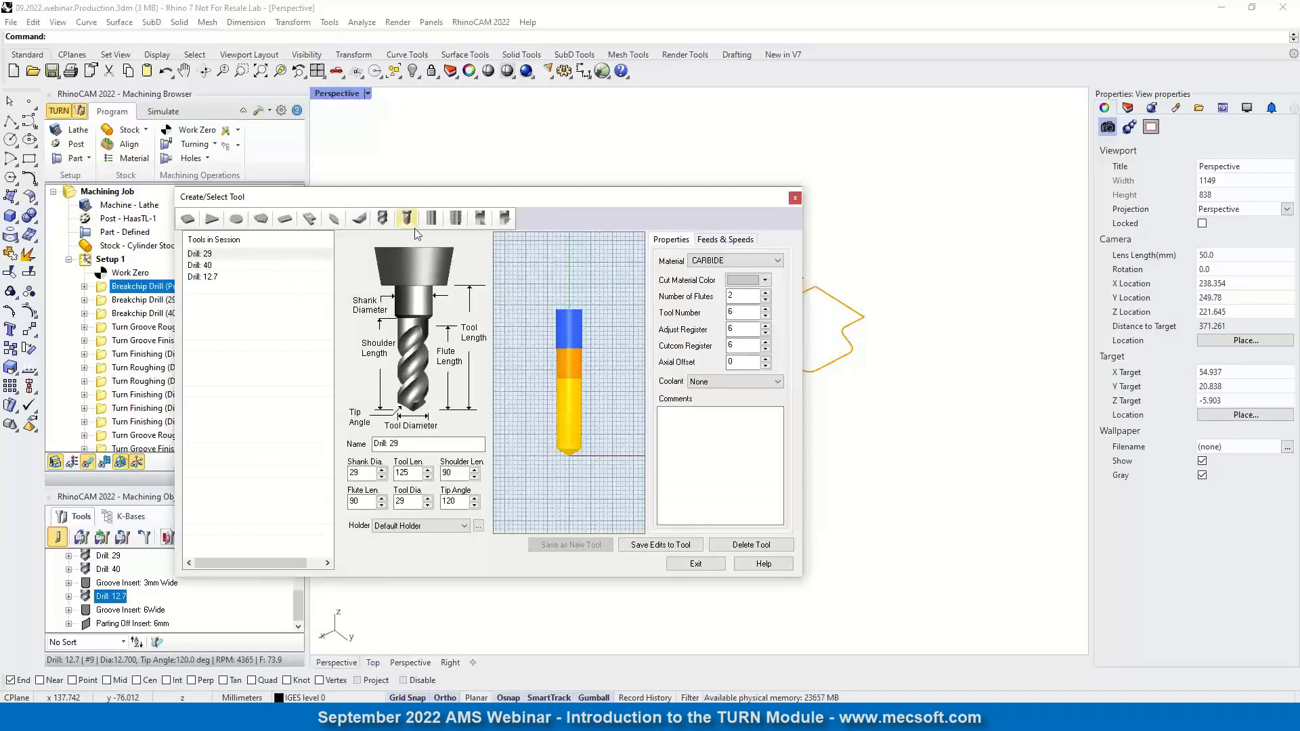
click(696, 563)
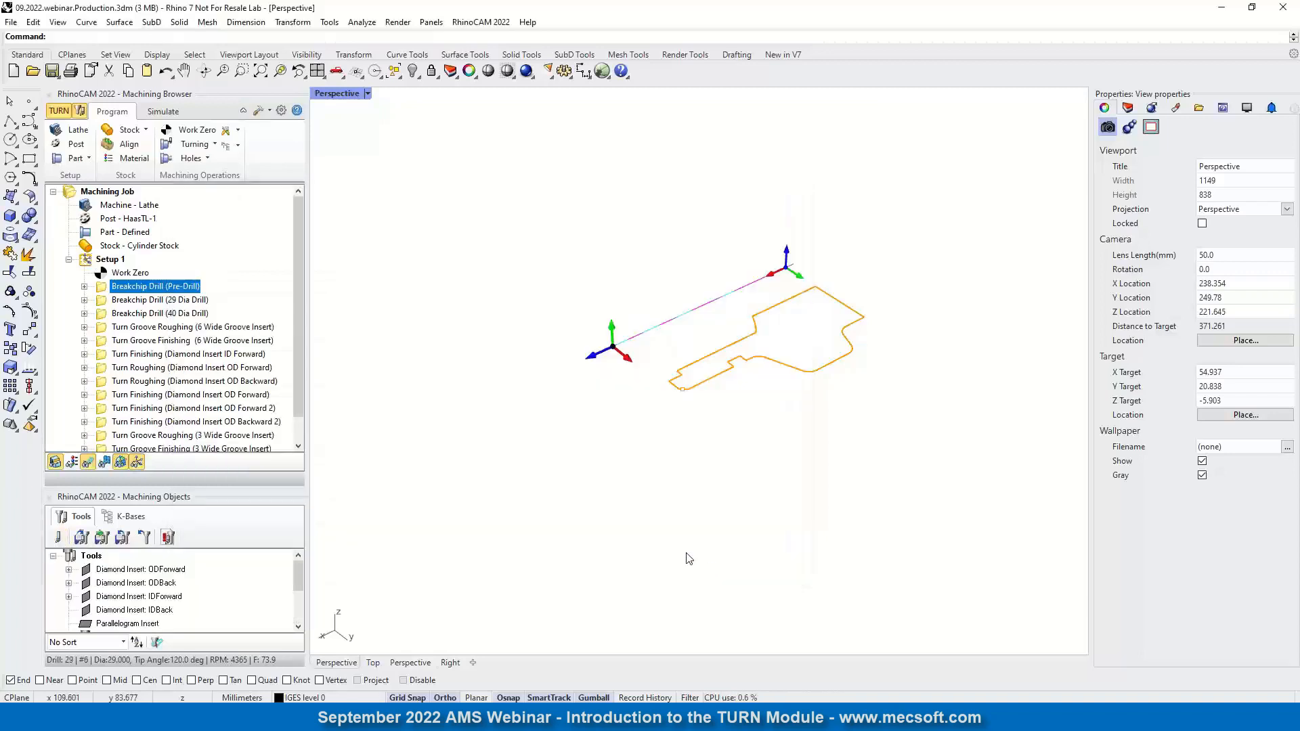
- Open the Breakchip Drill (29 Dia Drill) operation and review its tool, feeds and speeds, clearance plane and cut parameters
click(104, 302)
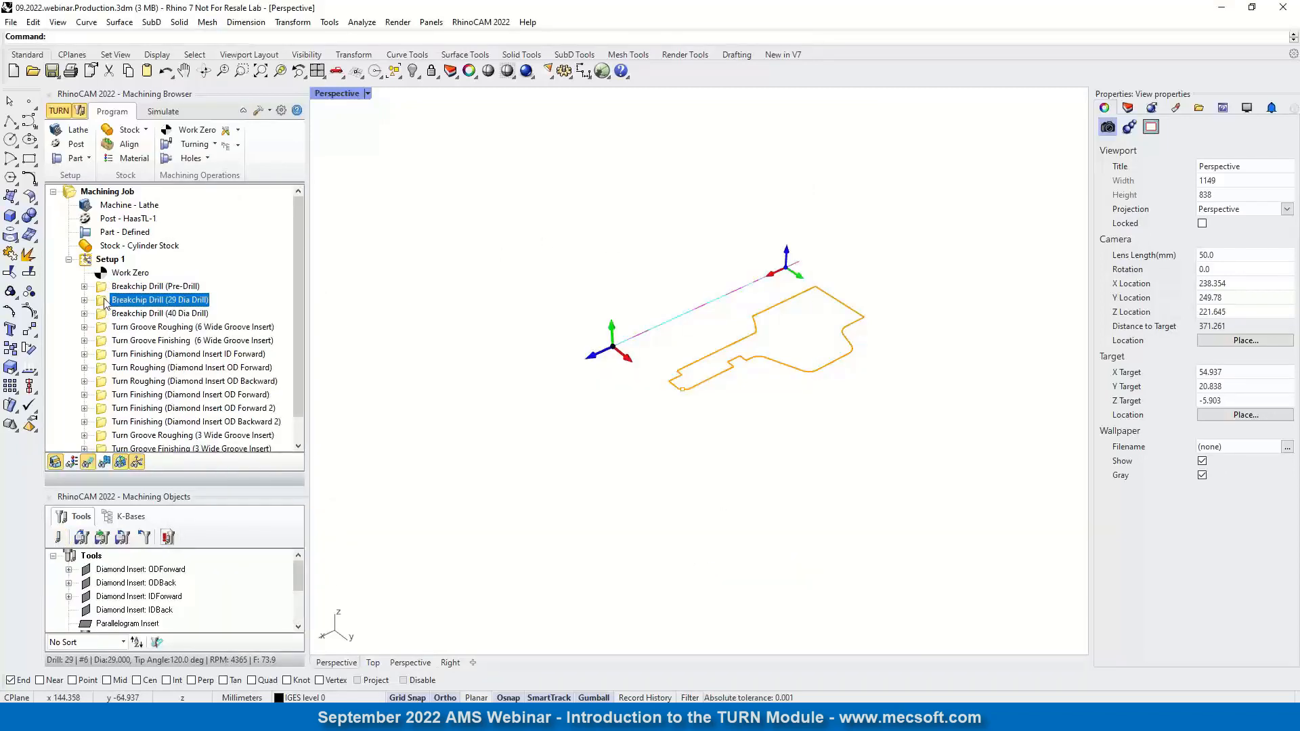
double_click(103, 301)
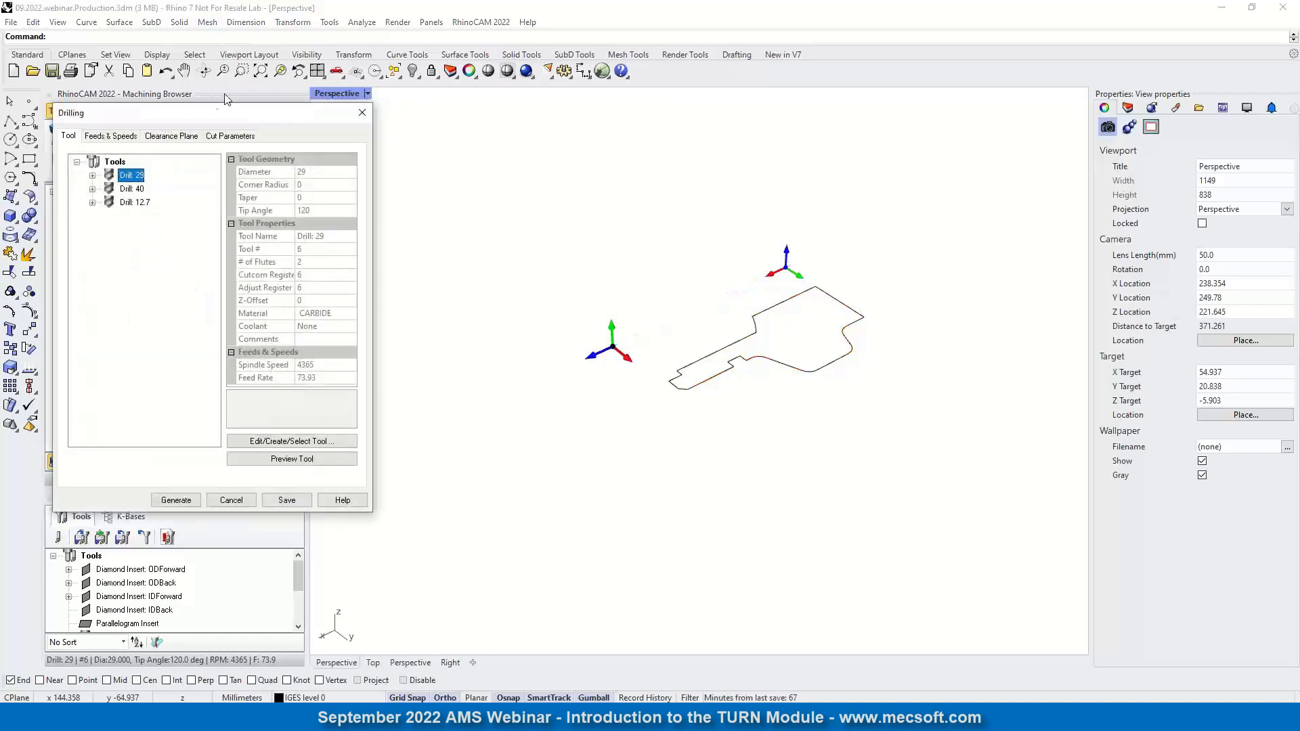
drag(195, 117, 344, 165)
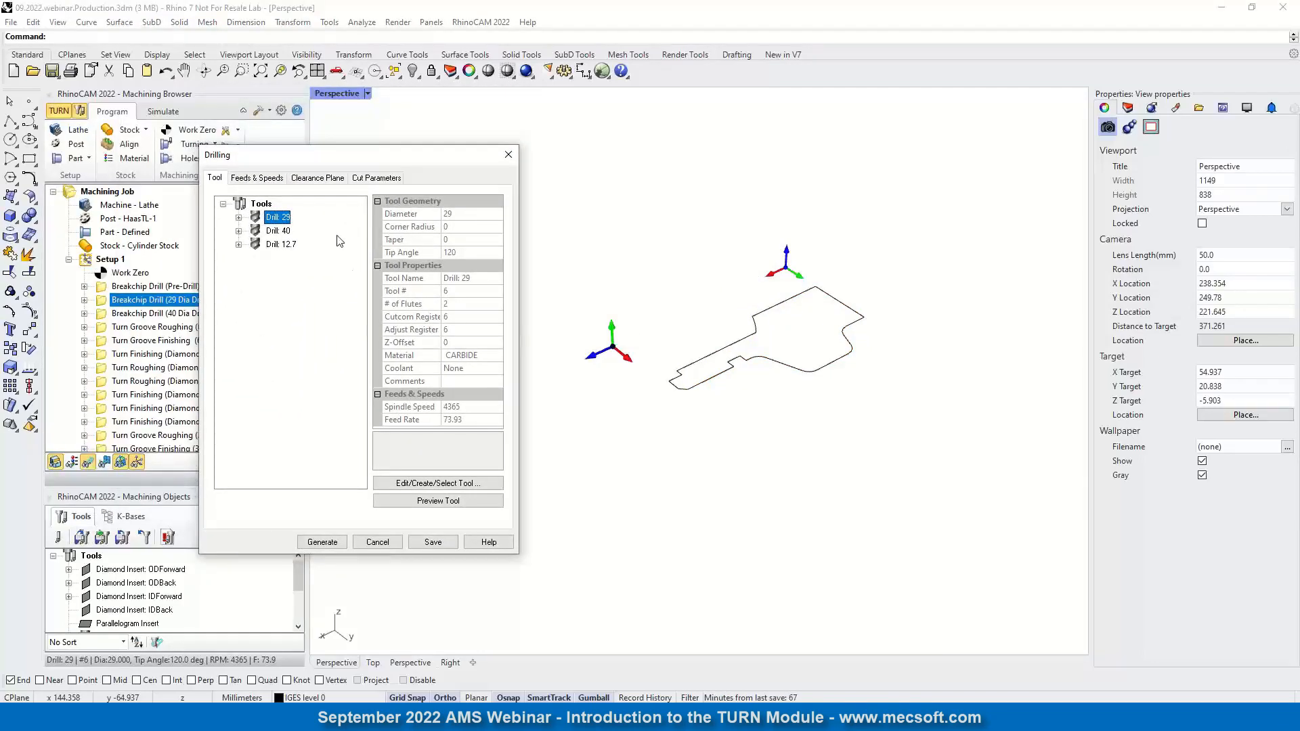
click(278, 179)
click(306, 178)
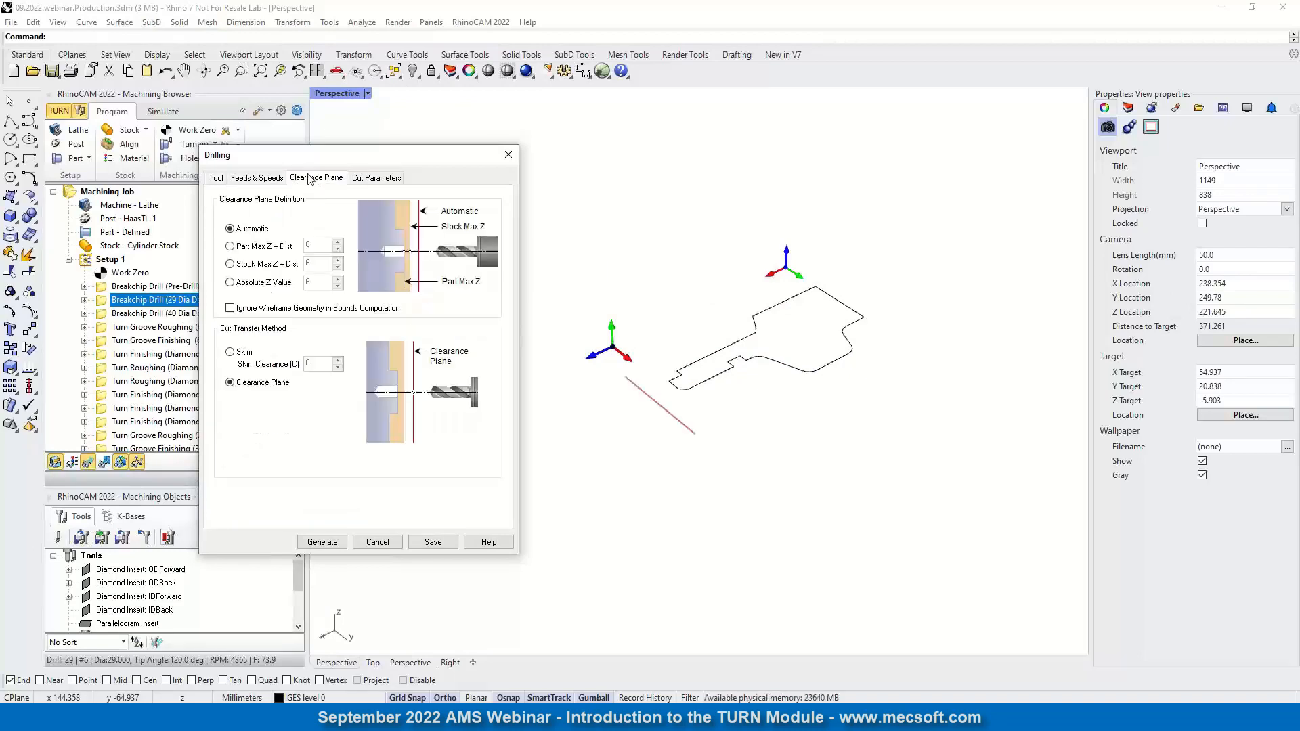
click(371, 179)
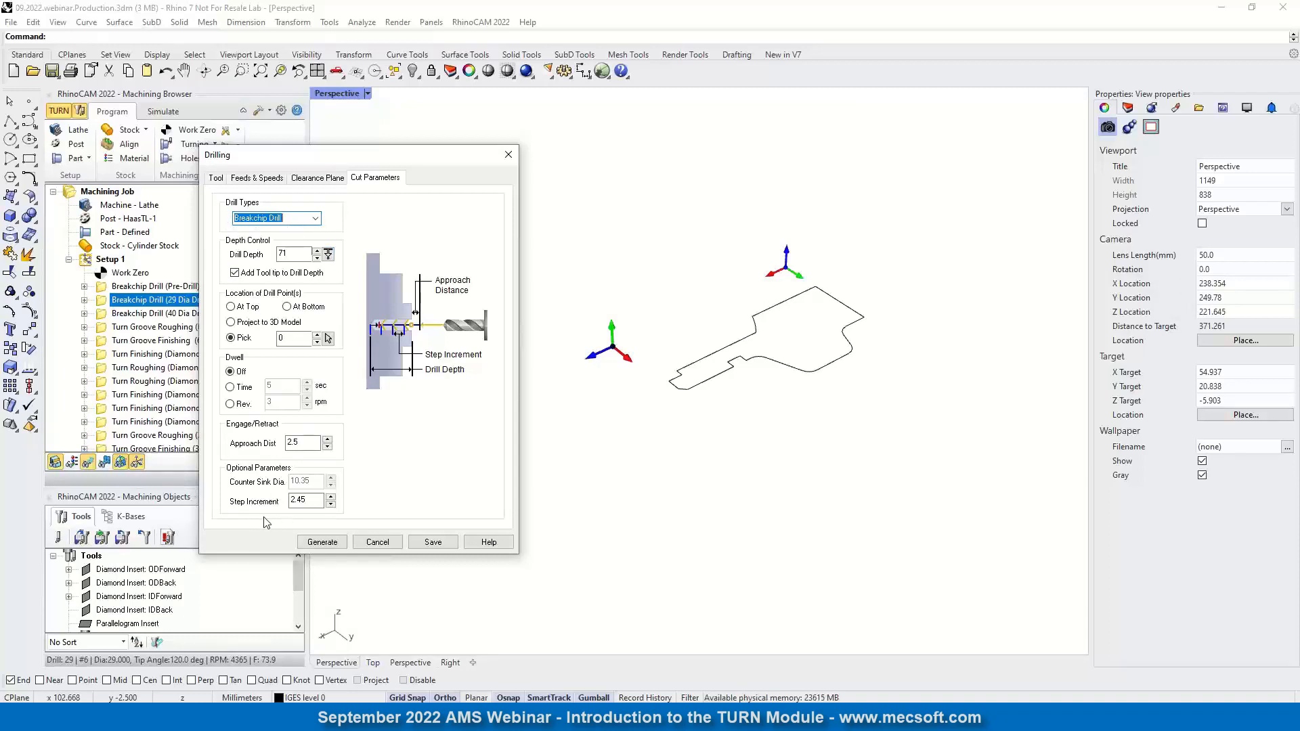
- Set the 29 Dia Drill operation's step increment to 0.25 and regenerate its toolpath
double_click(301, 501)
text(0)
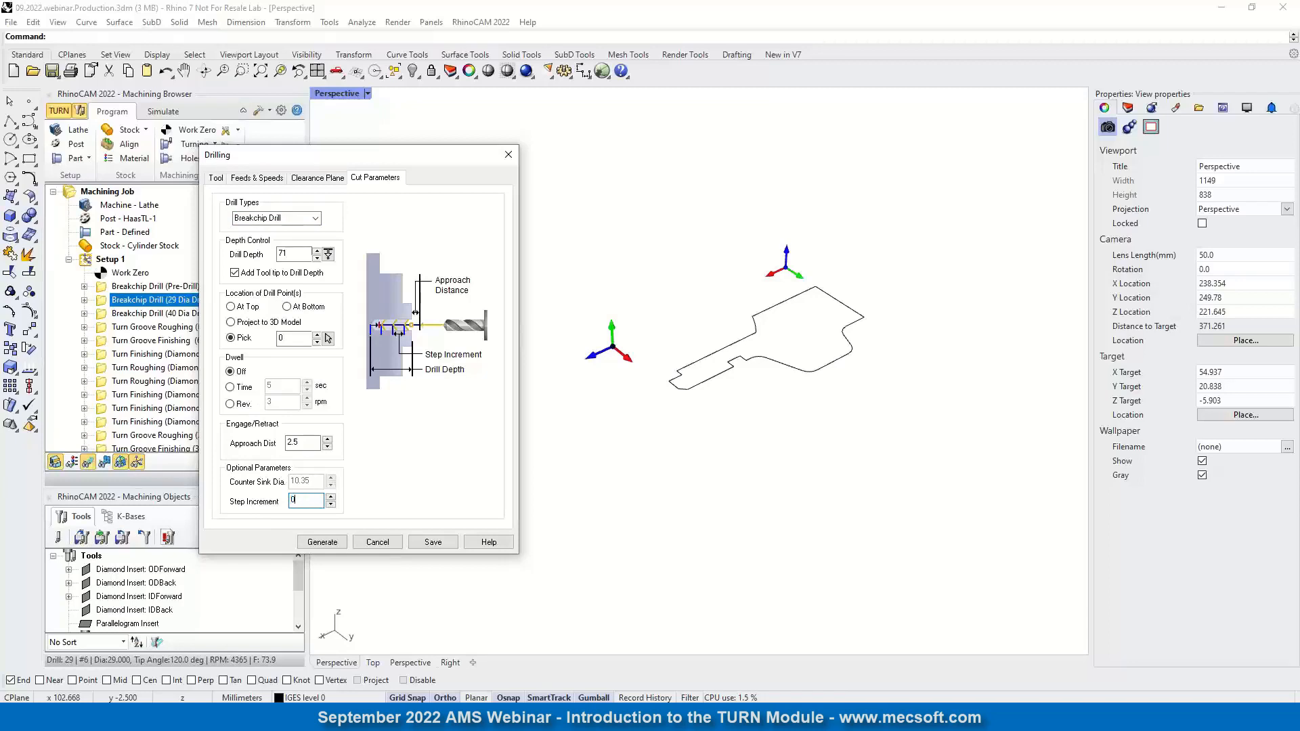
text(.25)
click(334, 545)
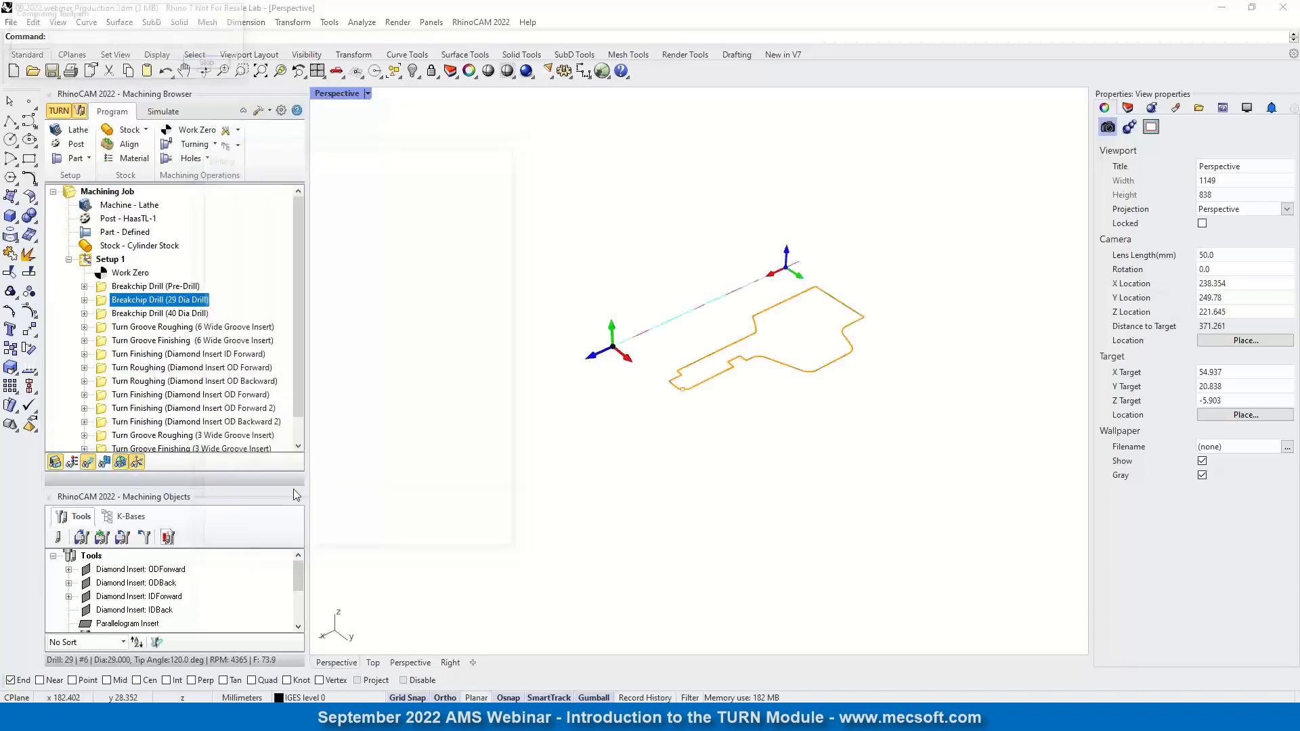
- Disable simulating by moves, set the simulation speed to its lowest setting, and simulate the 29 Dia Drill operation
click(163, 111)
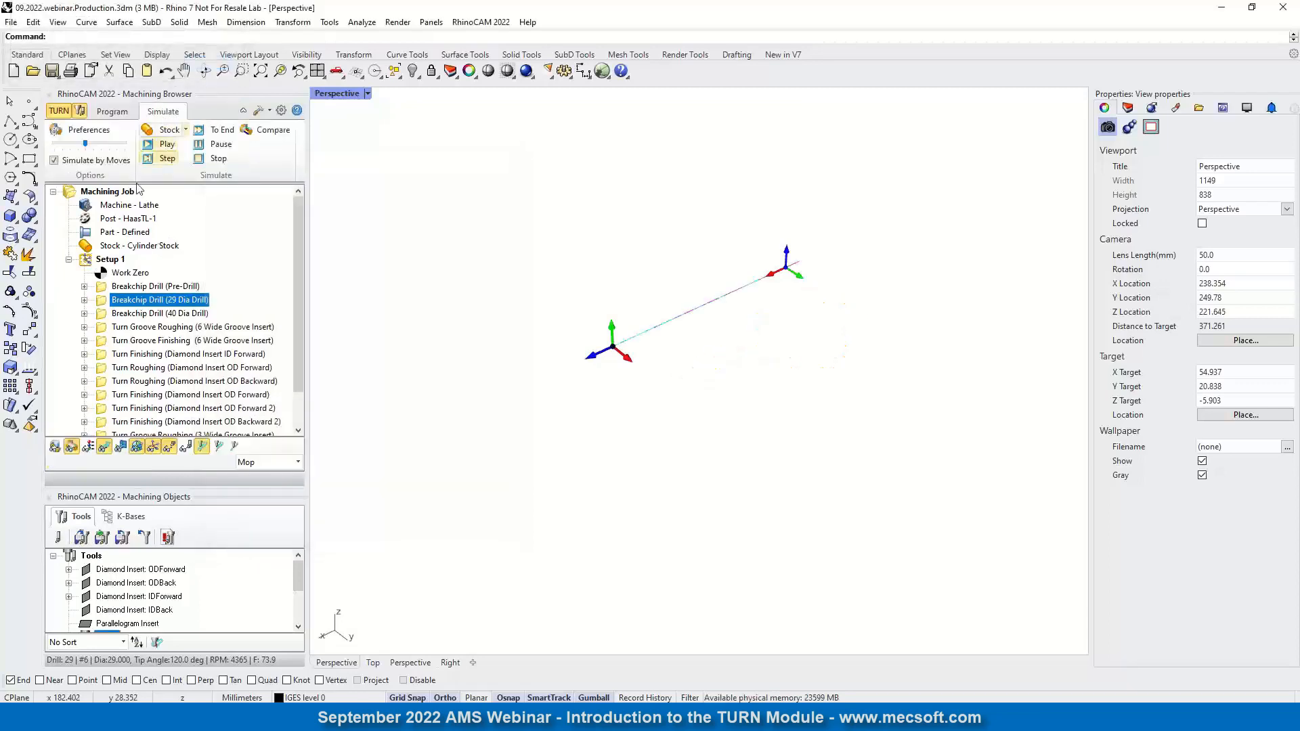
click(55, 161)
click(93, 143)
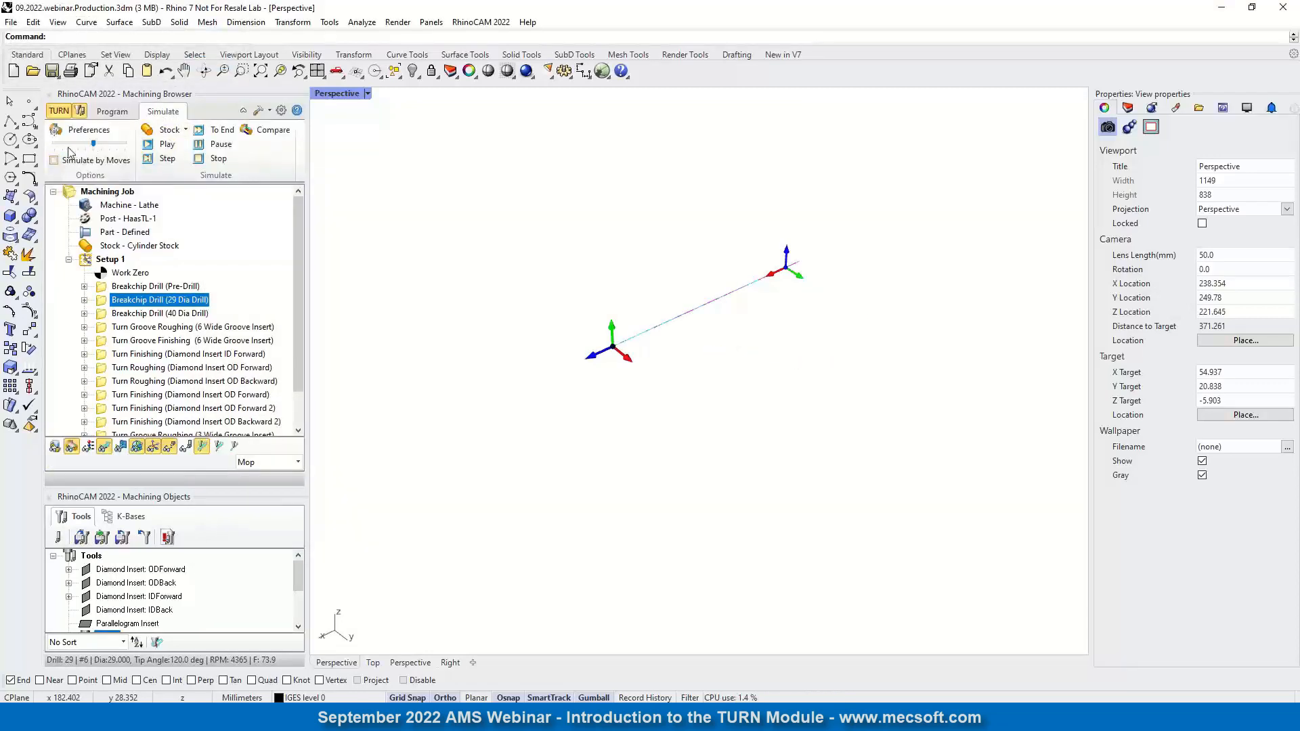
click(55, 143)
click(54, 144)
click(166, 144)
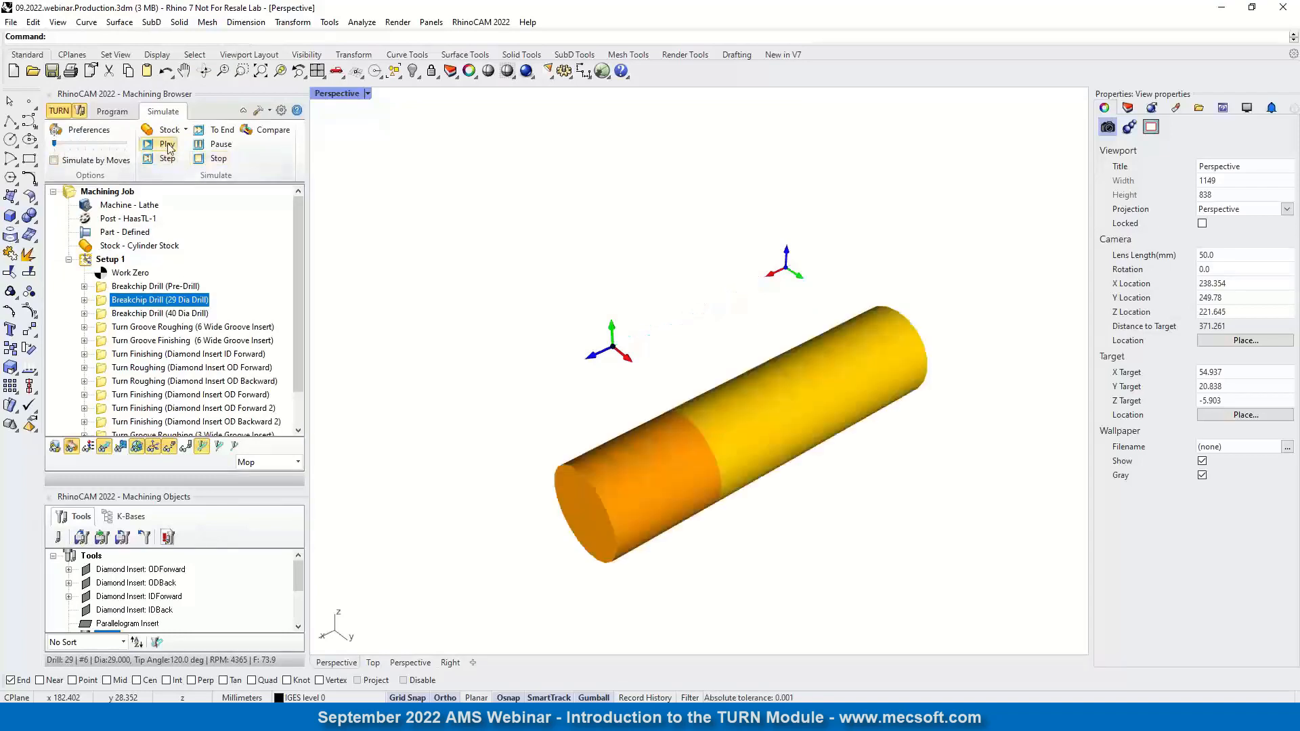
- Toggle the simulated stock display, inspect the drilled bore up close, and replay the 29 Dia Drill simulation
click(55, 447)
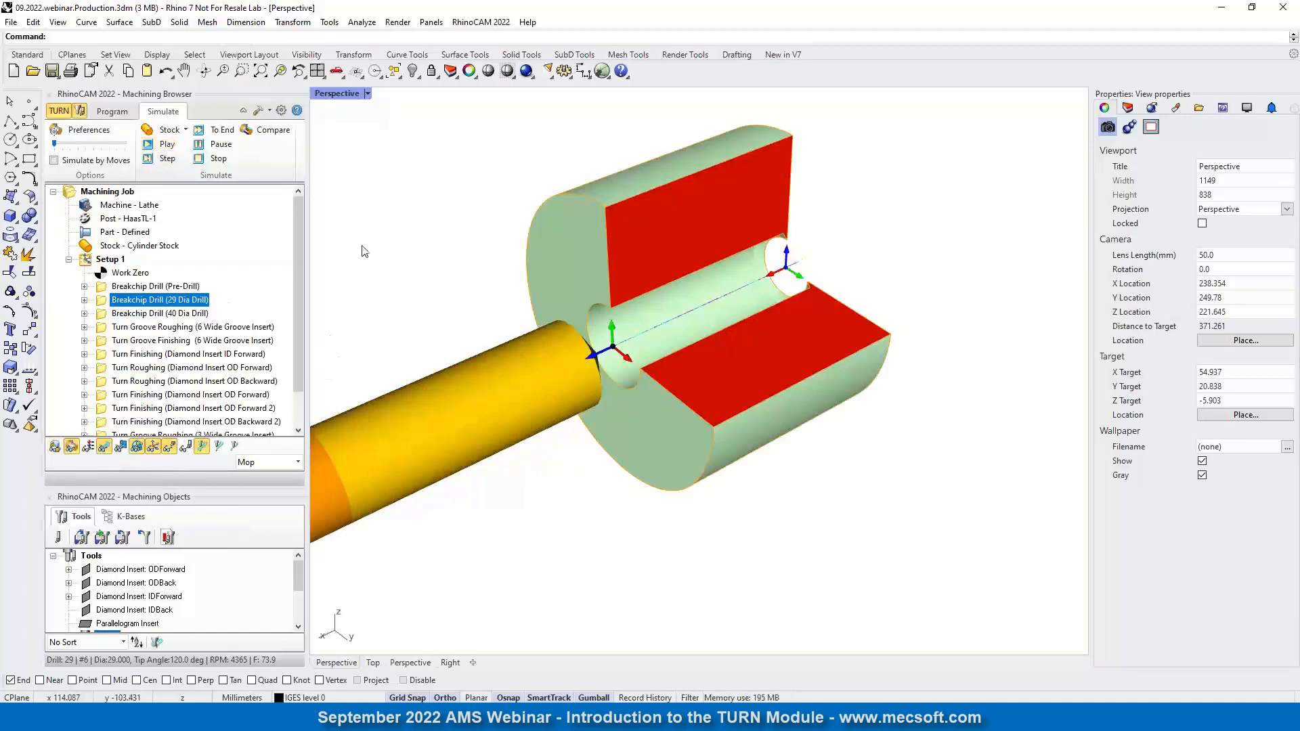
scroll(661, 271, up, 5)
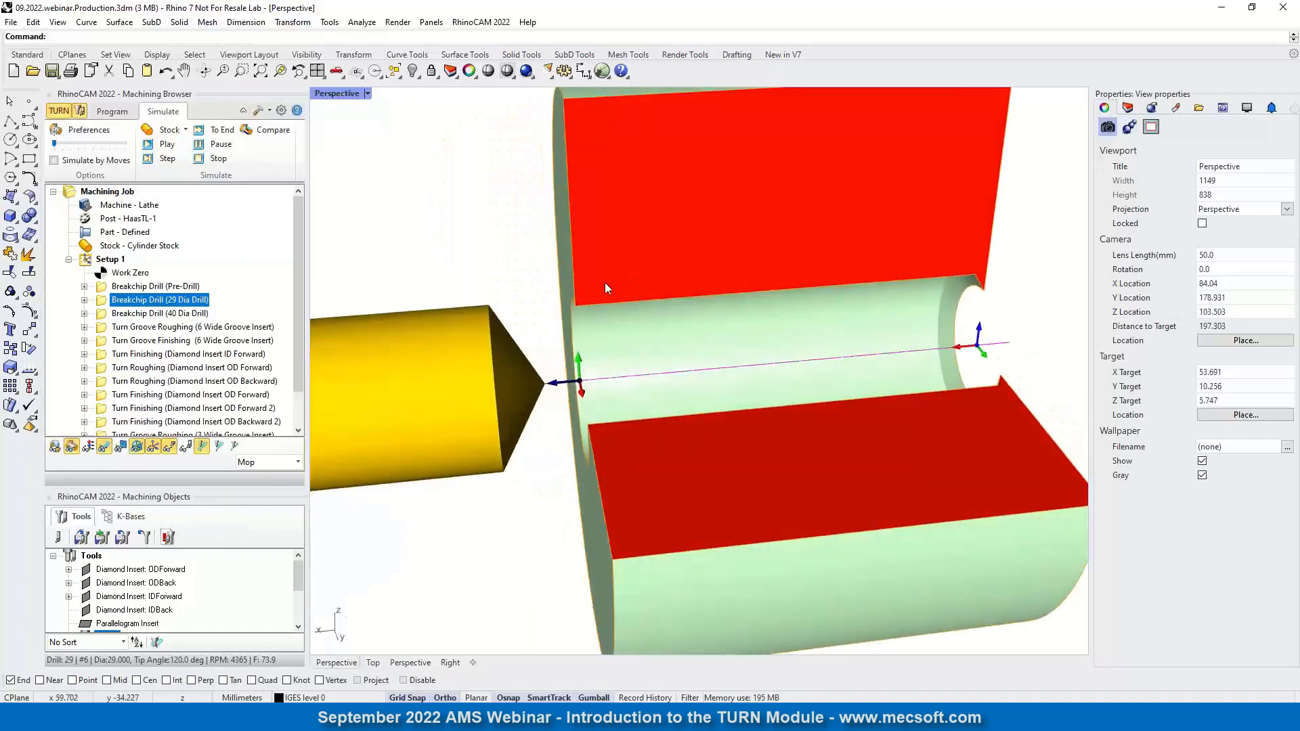
click(166, 143)
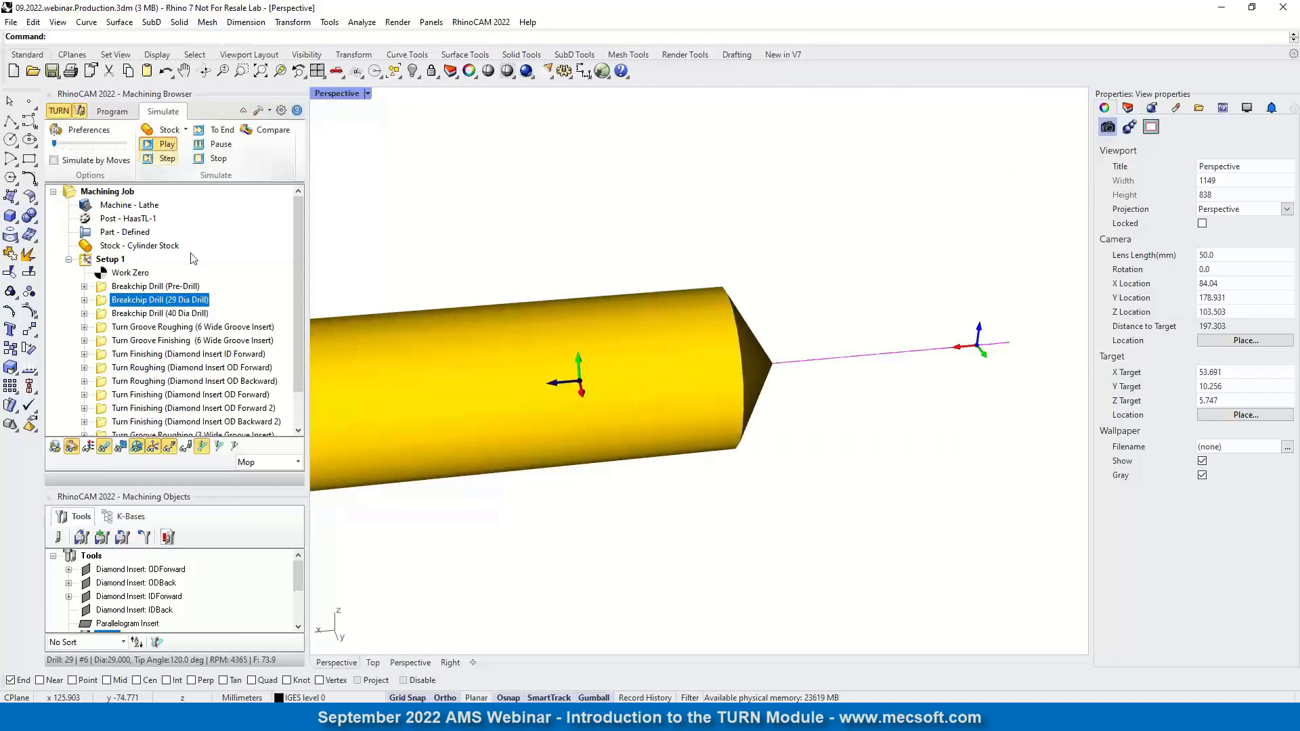
- Turn on part visibility, replay the 29 Dia Drill simulation, and inspect the bore against the part profile from several angles
click(54, 446)
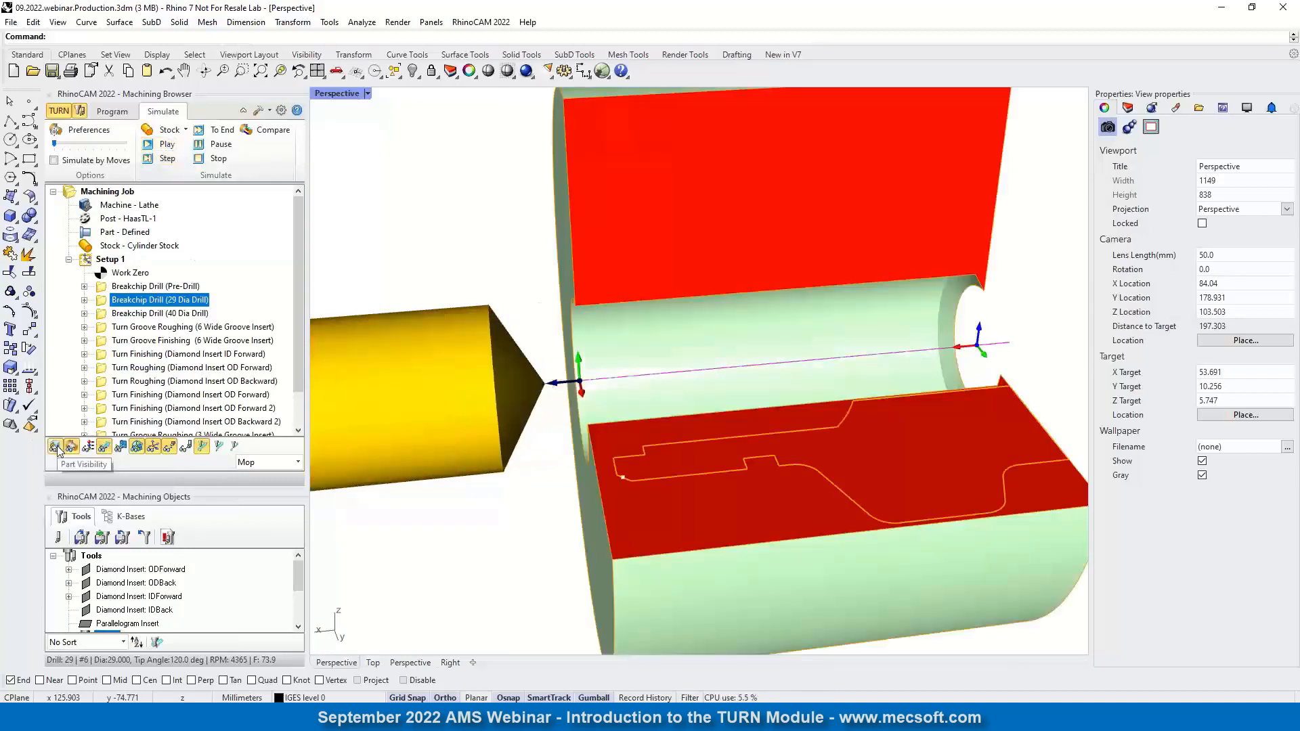
click(171, 147)
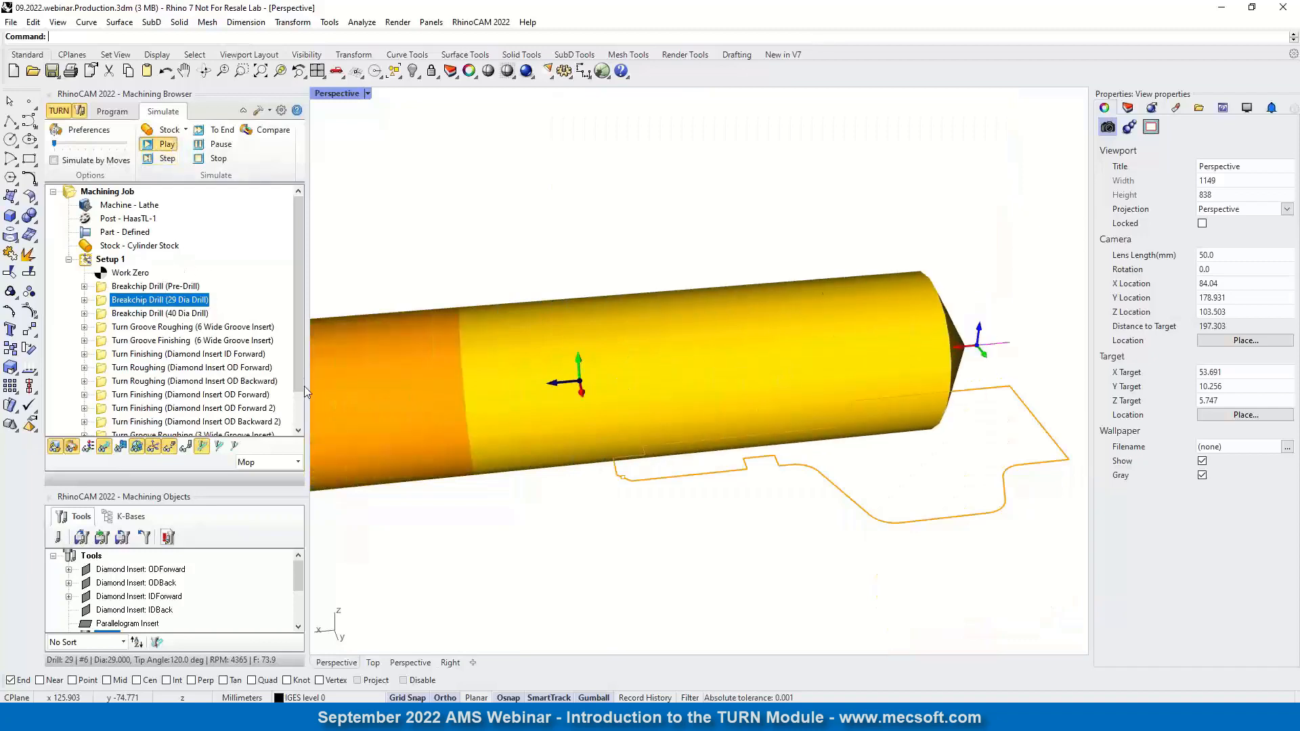
right_drag(897, 456, 818, 472)
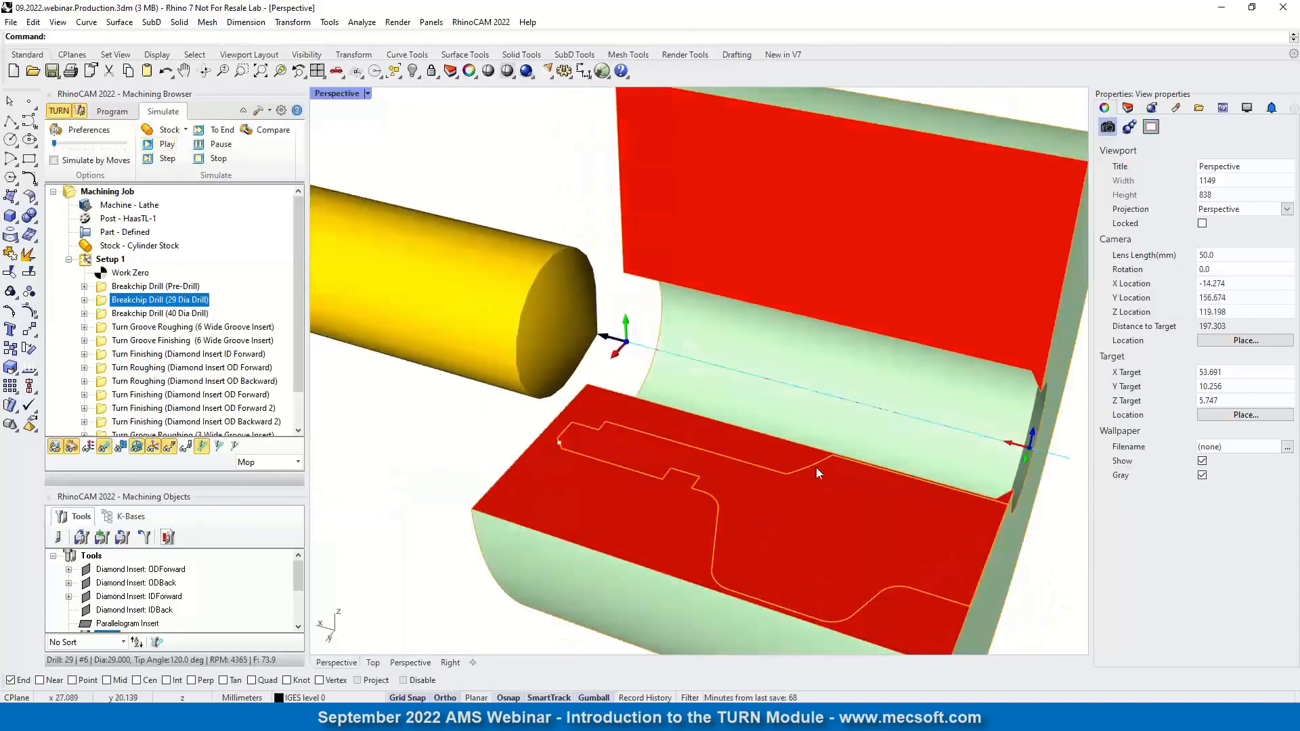
scroll(658, 343, down, 2)
scroll(661, 348, down, 6)
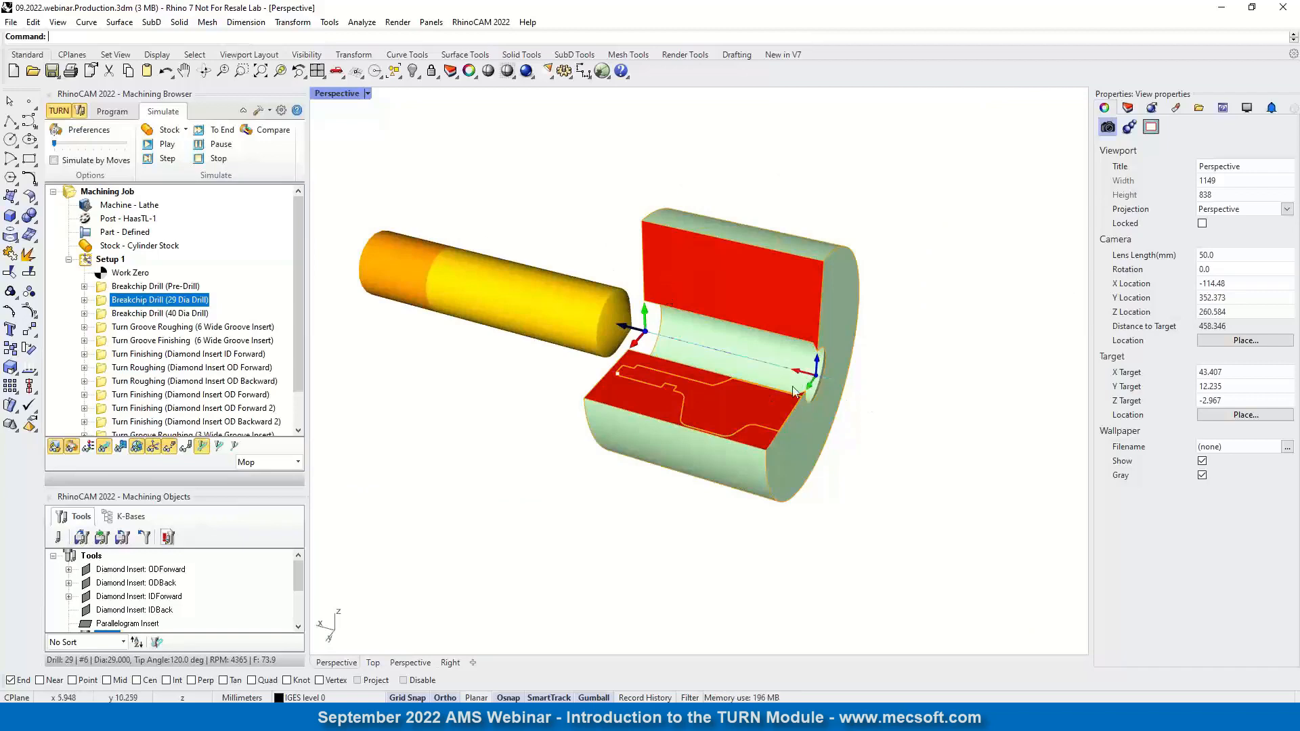
right_drag(810, 387, 877, 376)
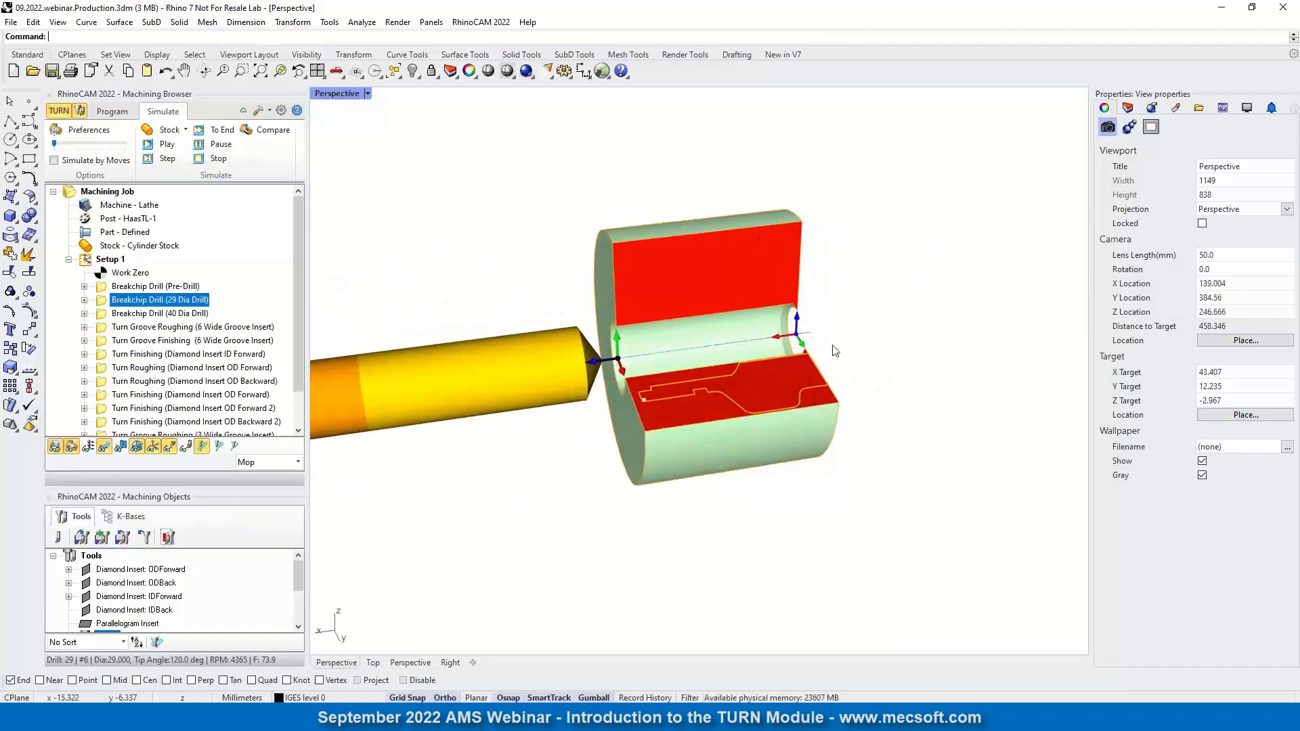
scroll(860, 346, down, 6)
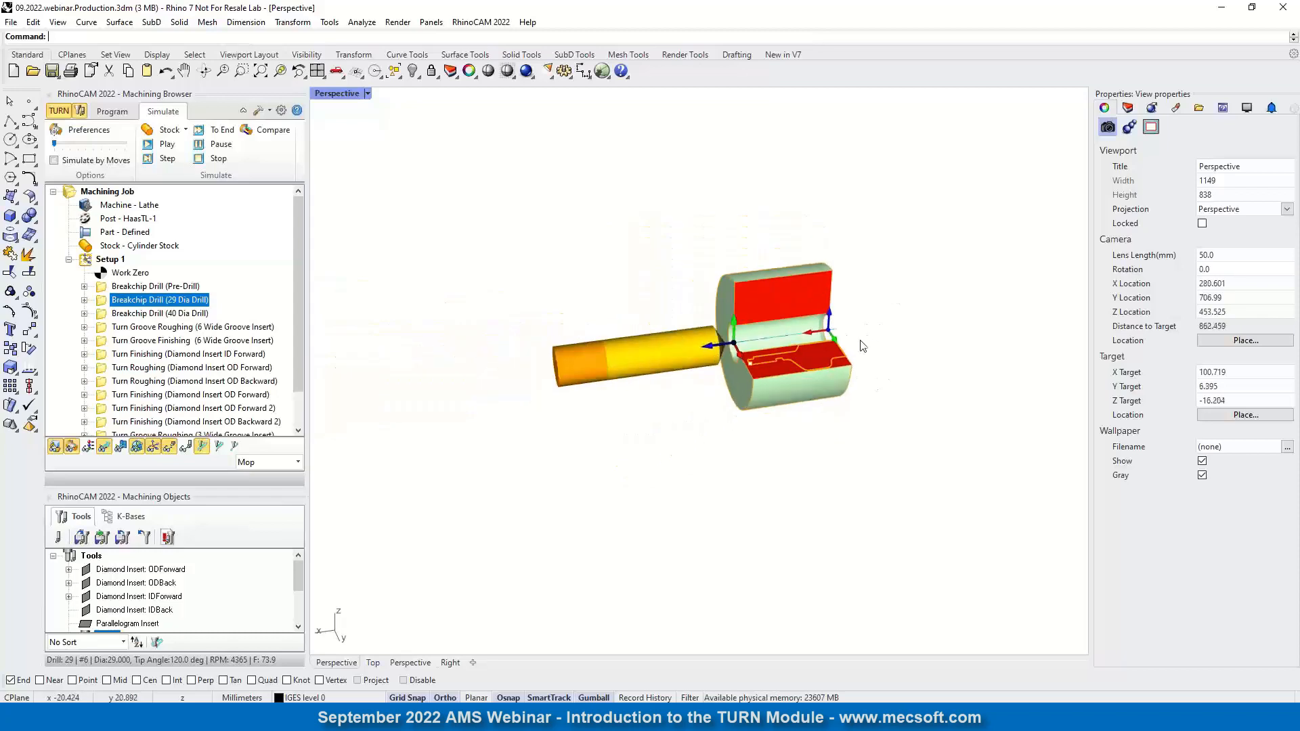
scroll(733, 353, up, 6)
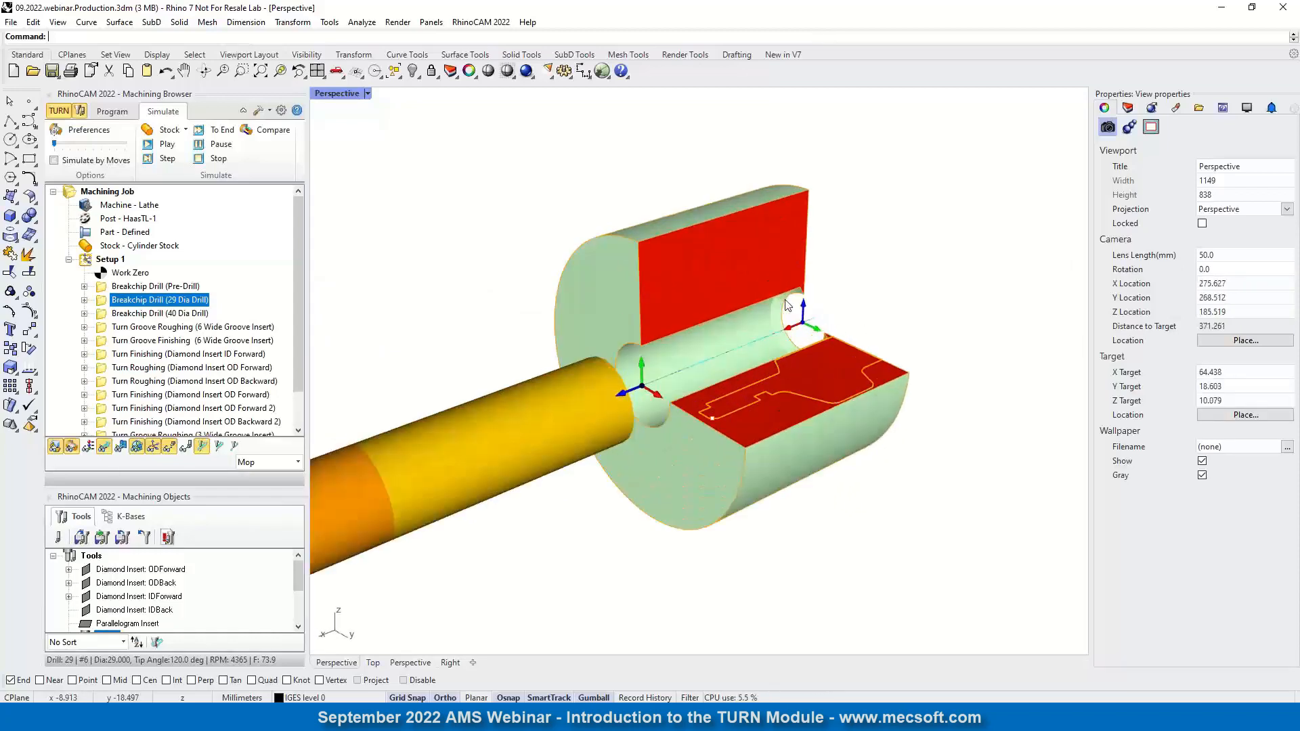
- Simulate the Breakchip Drill (40 Dia Drill) operation and check the 29 Dia Drill operation's properties, including its simulation color
click(106, 314)
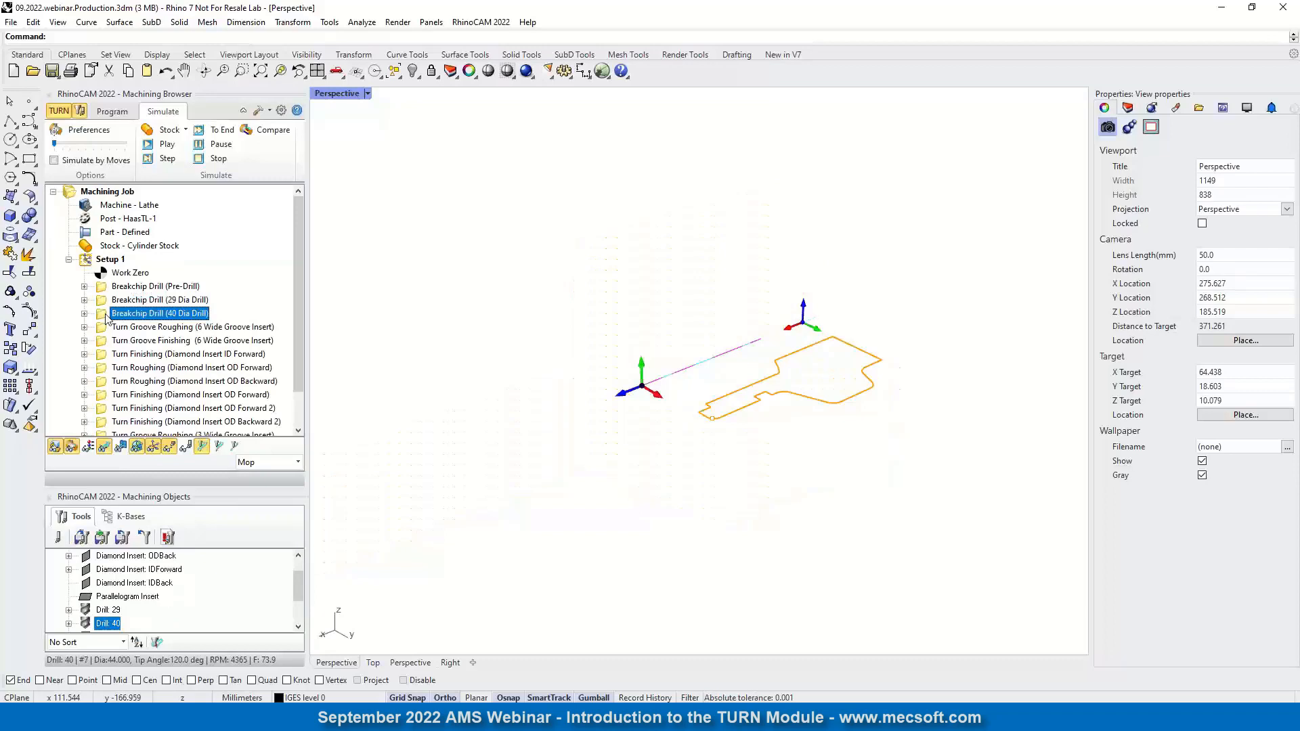
click(168, 144)
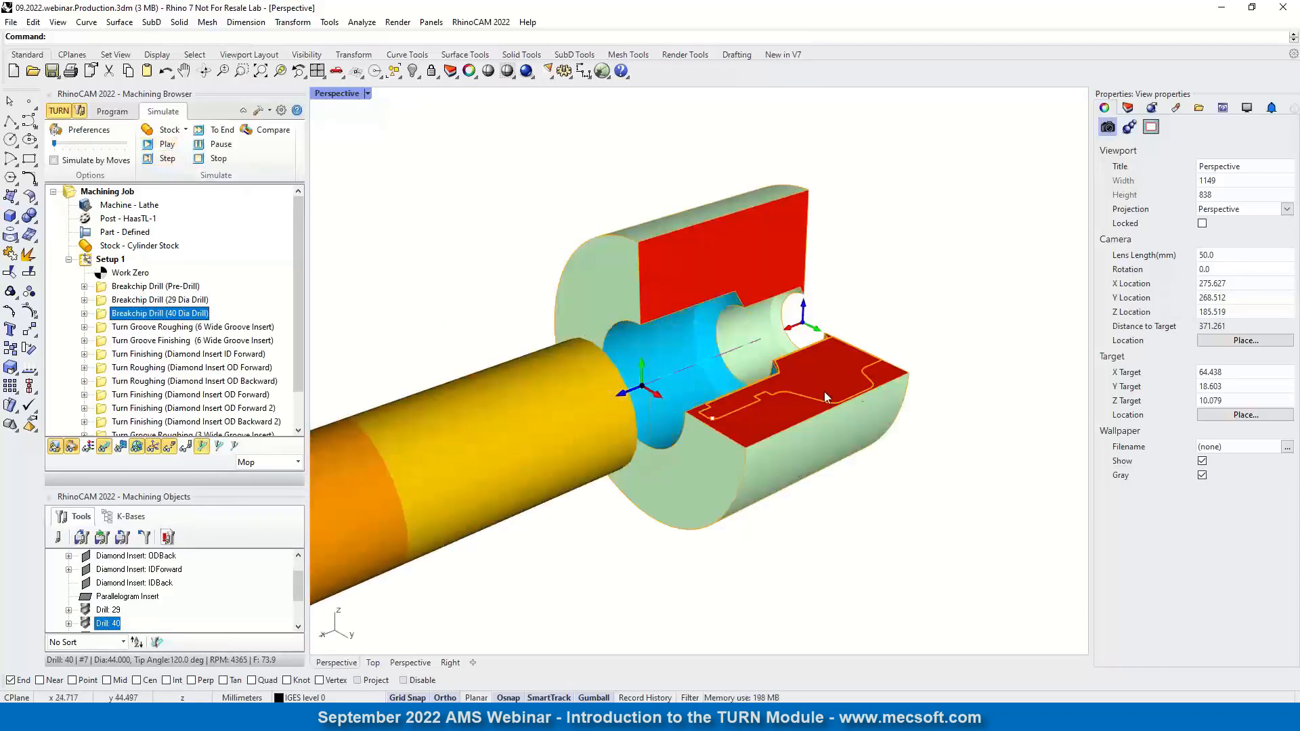
click(156, 300)
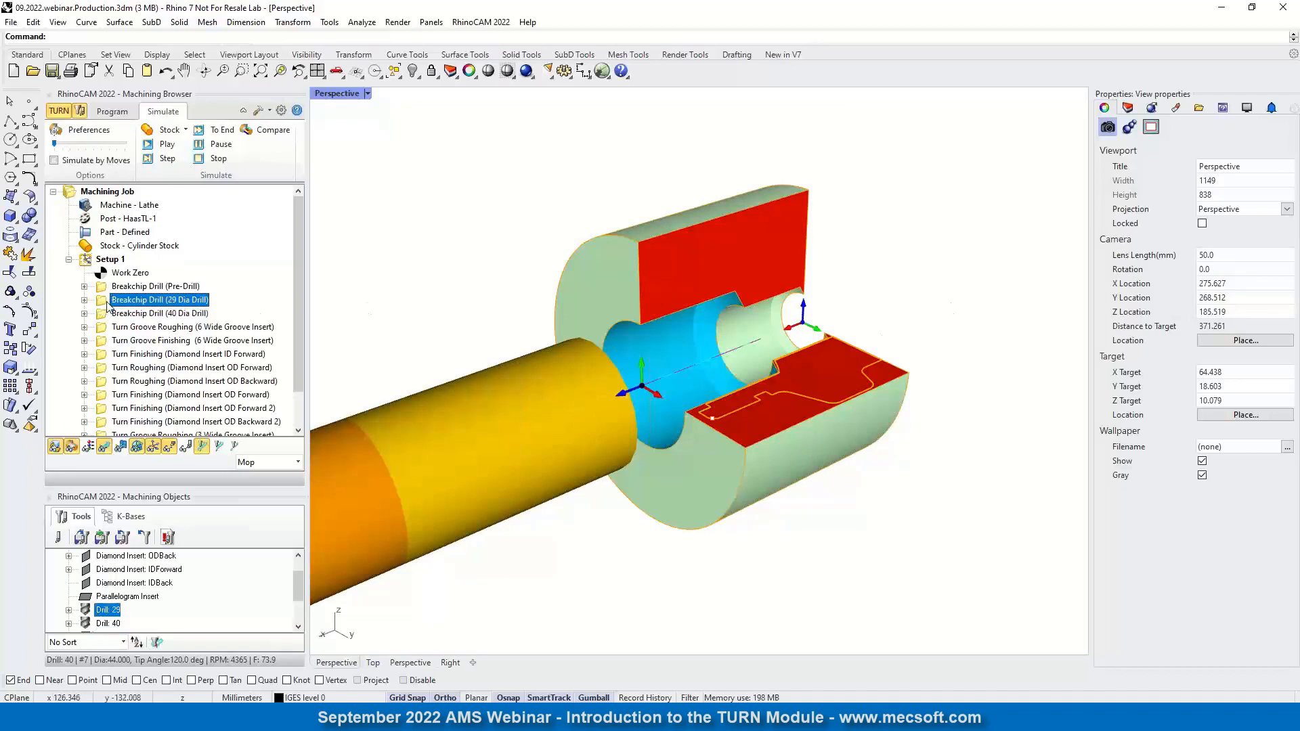
right_click(186, 301)
click(228, 622)
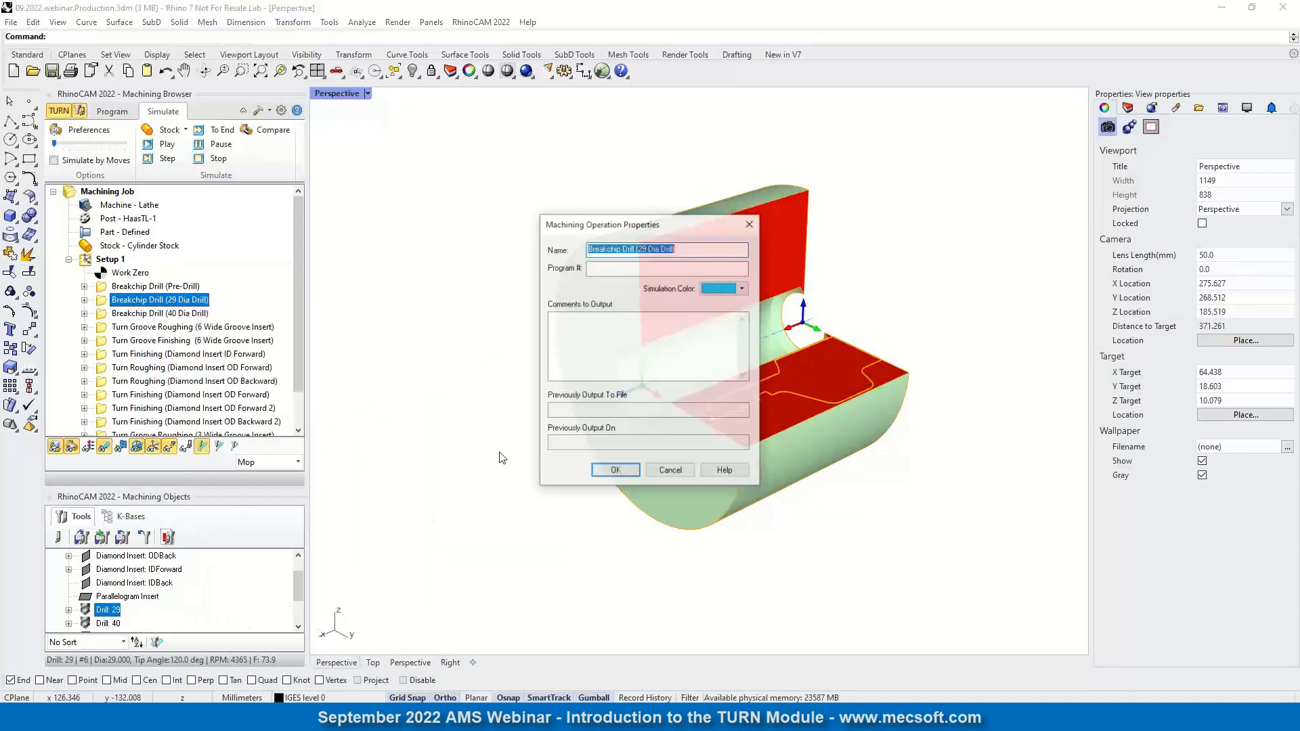
click(627, 473)
scroll(808, 380, up, 5)
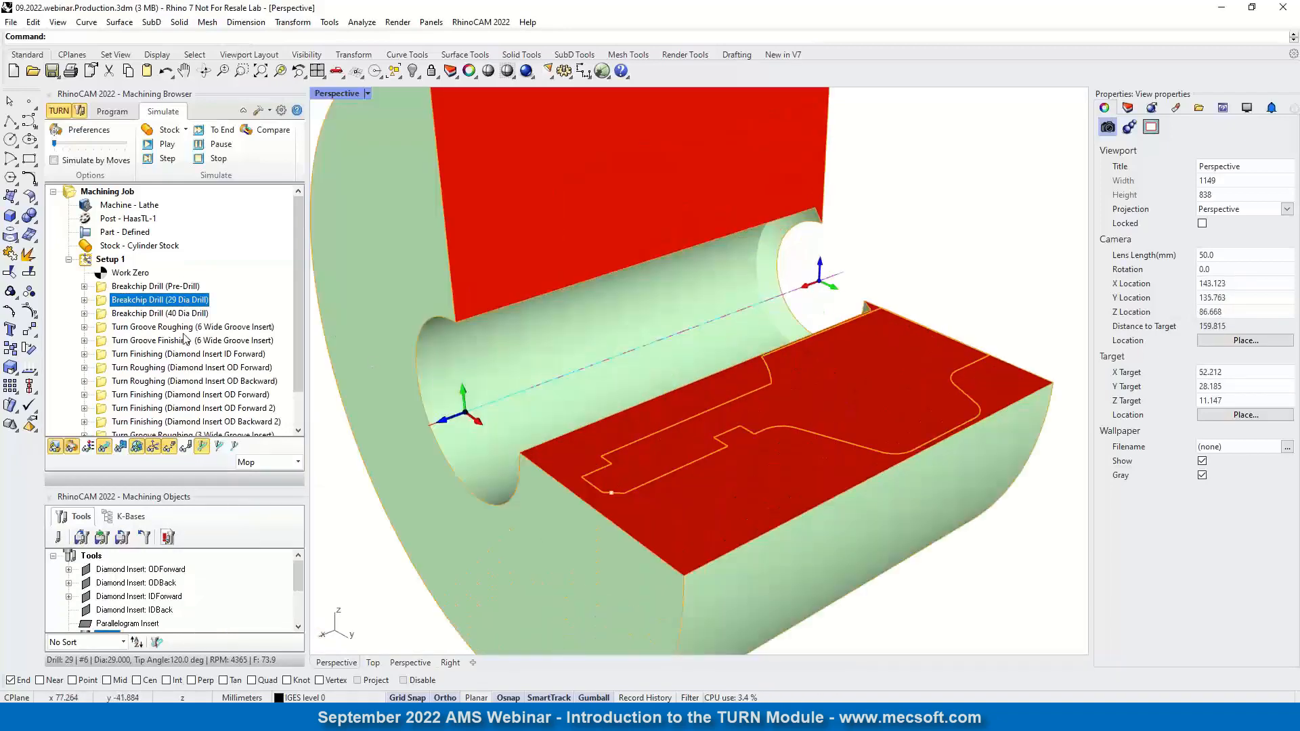
- Return to the 40 Dia Drill result and inspect the material left at the bore shoulder against the part profile
click(102, 315)
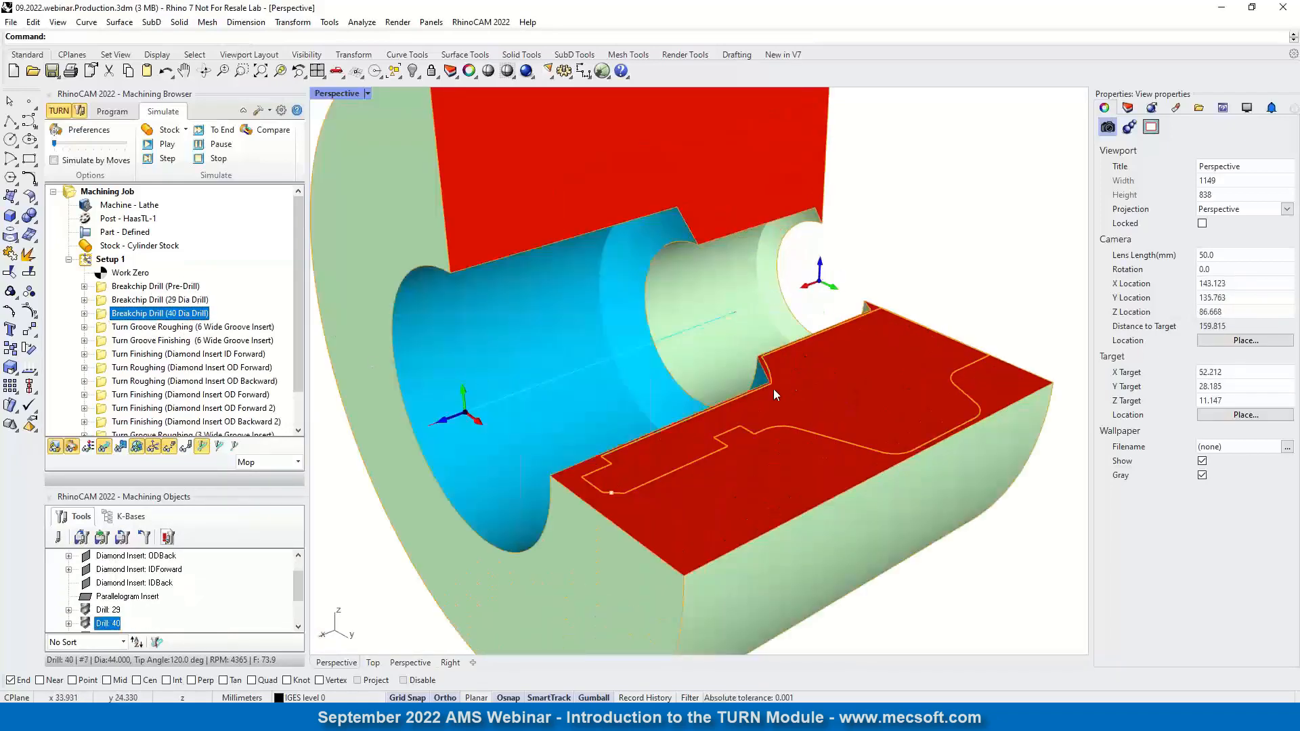
scroll(773, 389, up, 10)
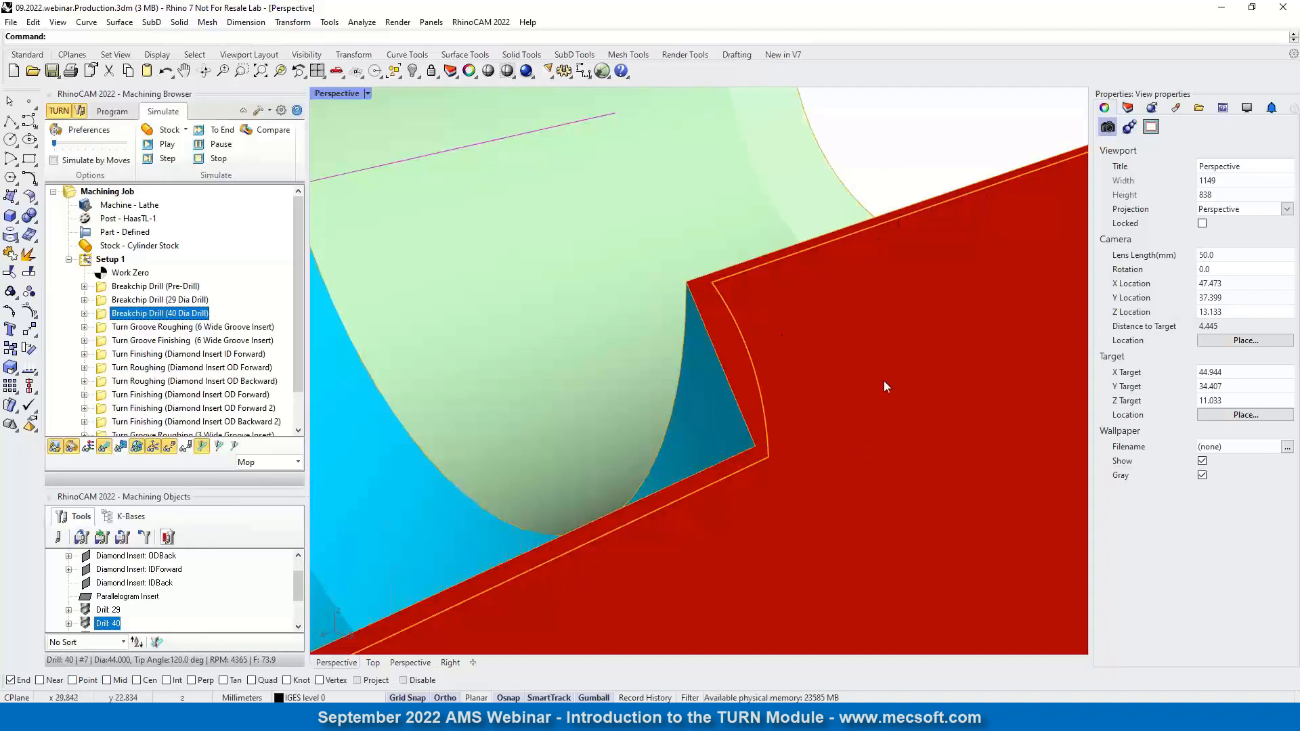
scroll(669, 351, down, 5)
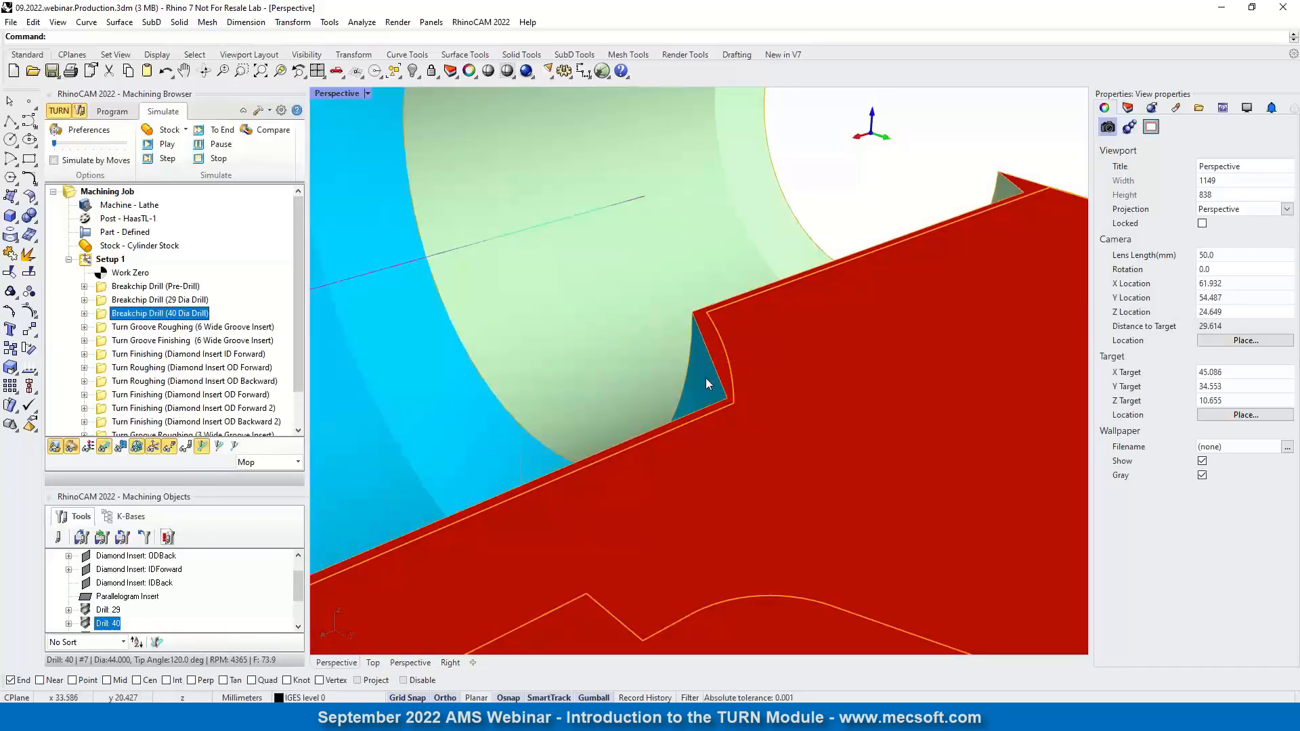
scroll(753, 282, down, 3)
scroll(781, 291, down, 4)
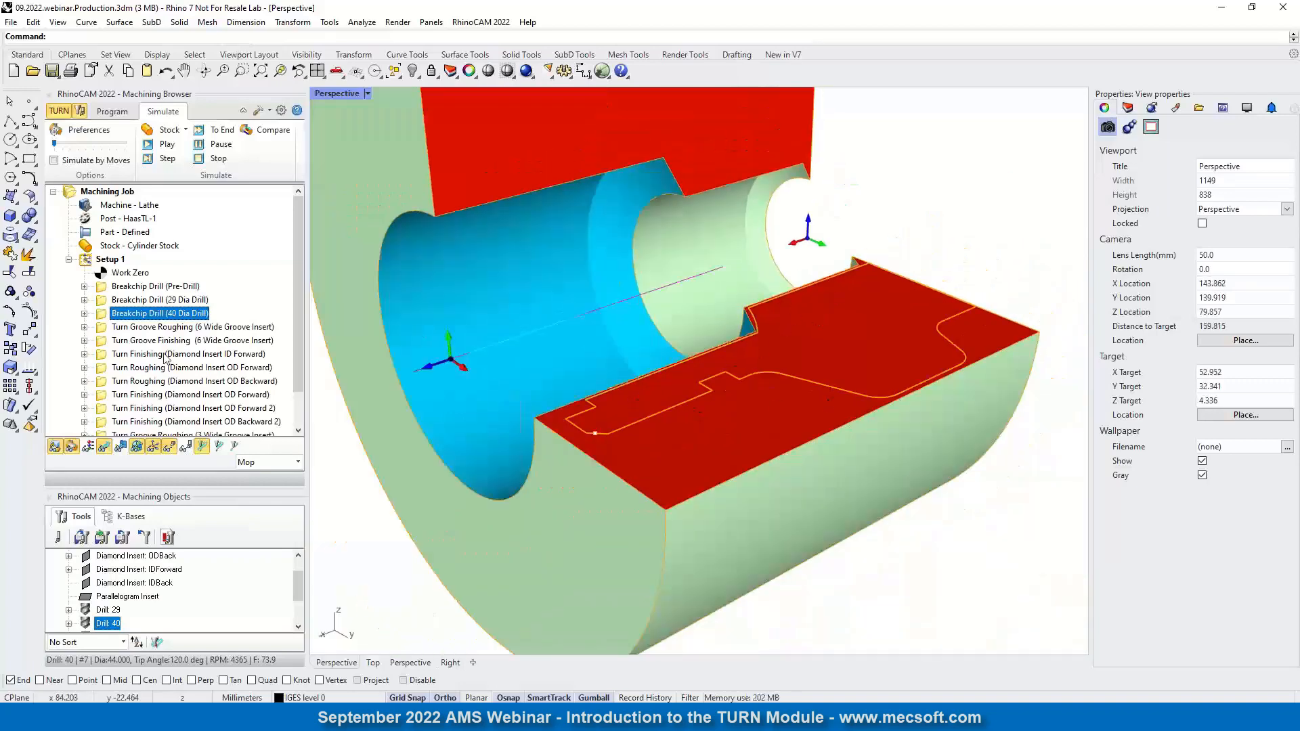
- Examine the Turn Groove Roughing (6 Wide Groove Insert) toolpath, then simulate it and inspect the cut at the bore entrance
click(109, 328)
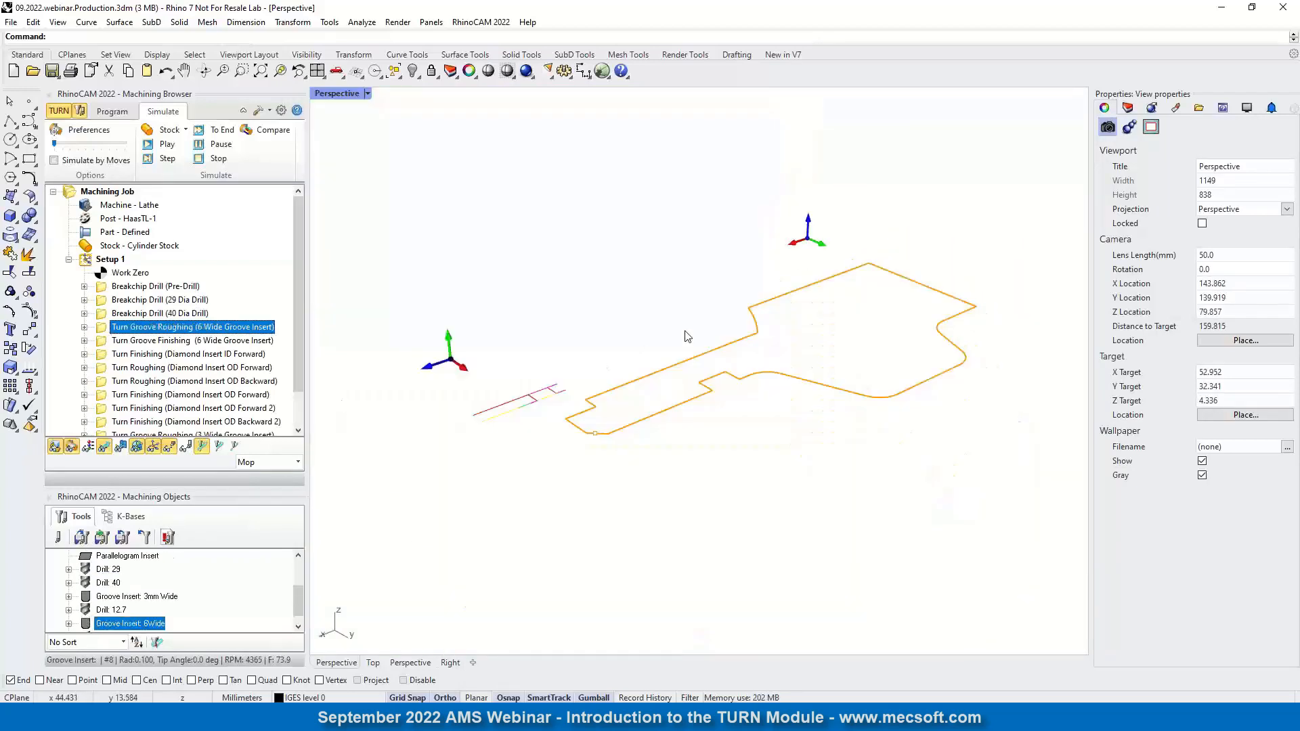
scroll(826, 369, down, 4)
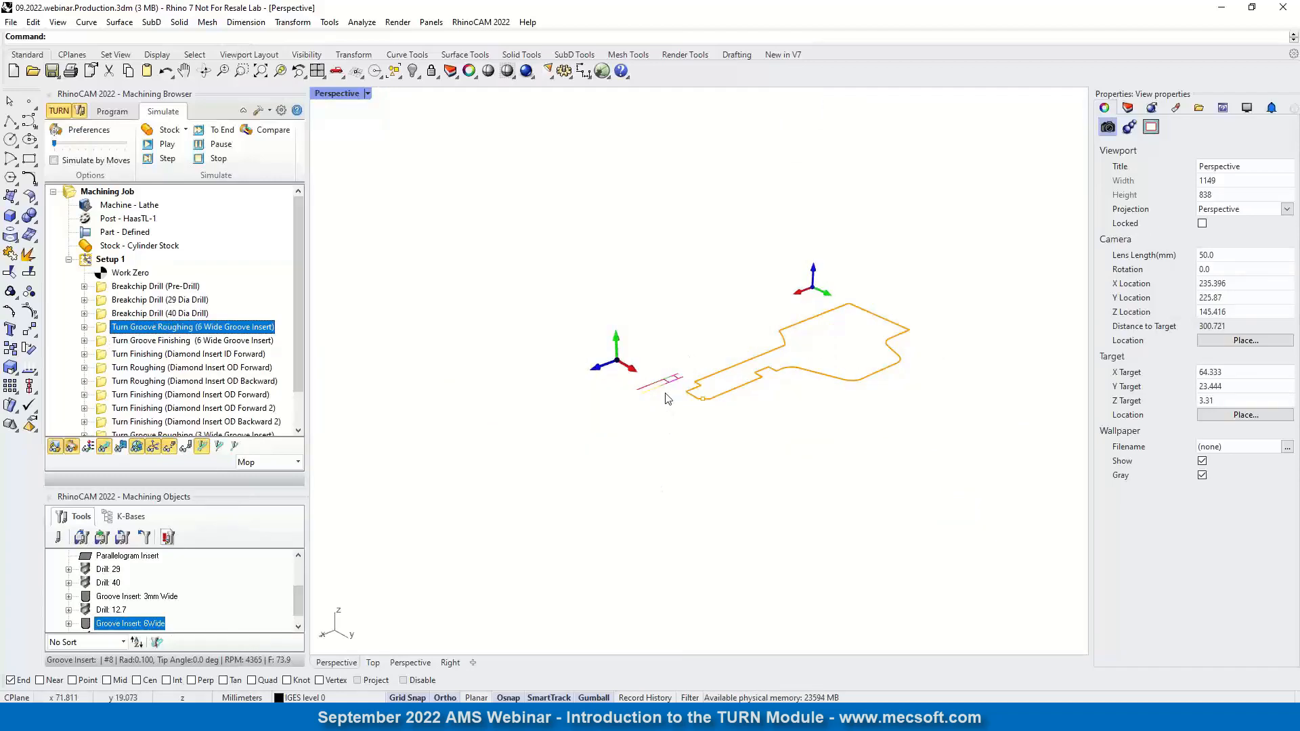
scroll(702, 395, up, 10)
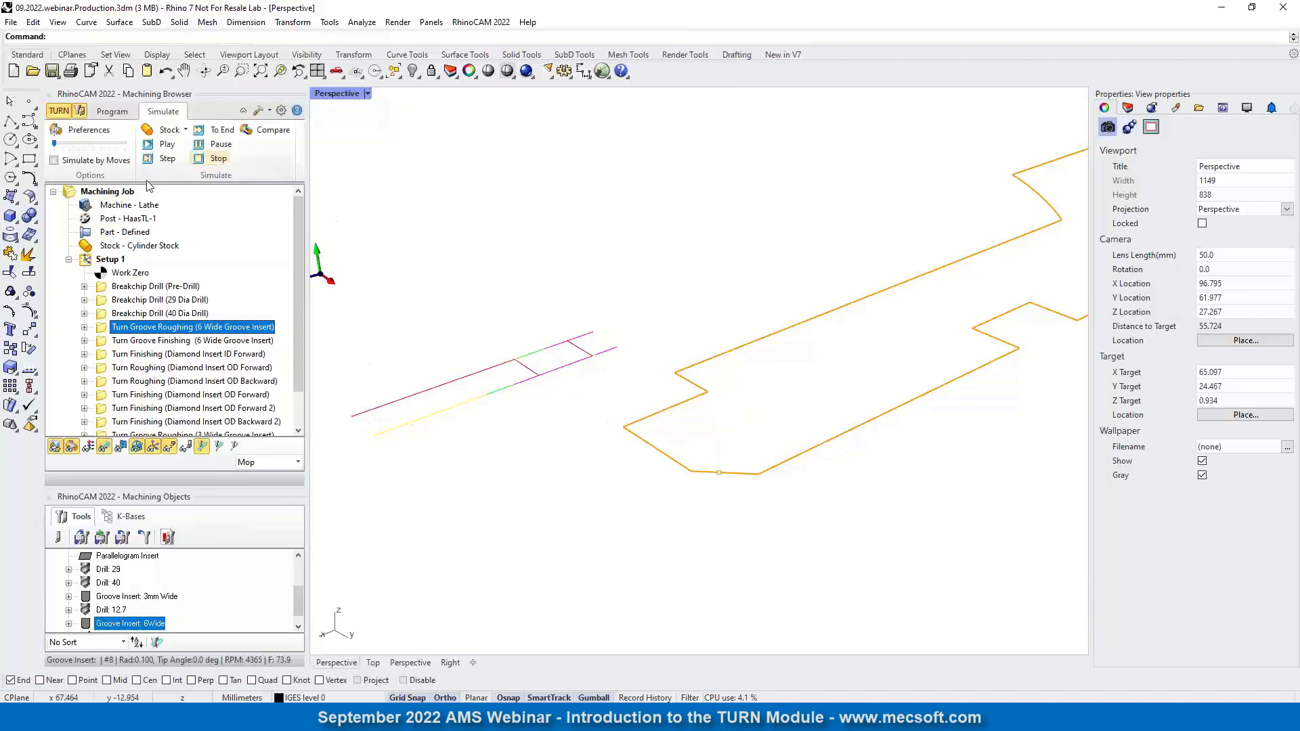
click(167, 145)
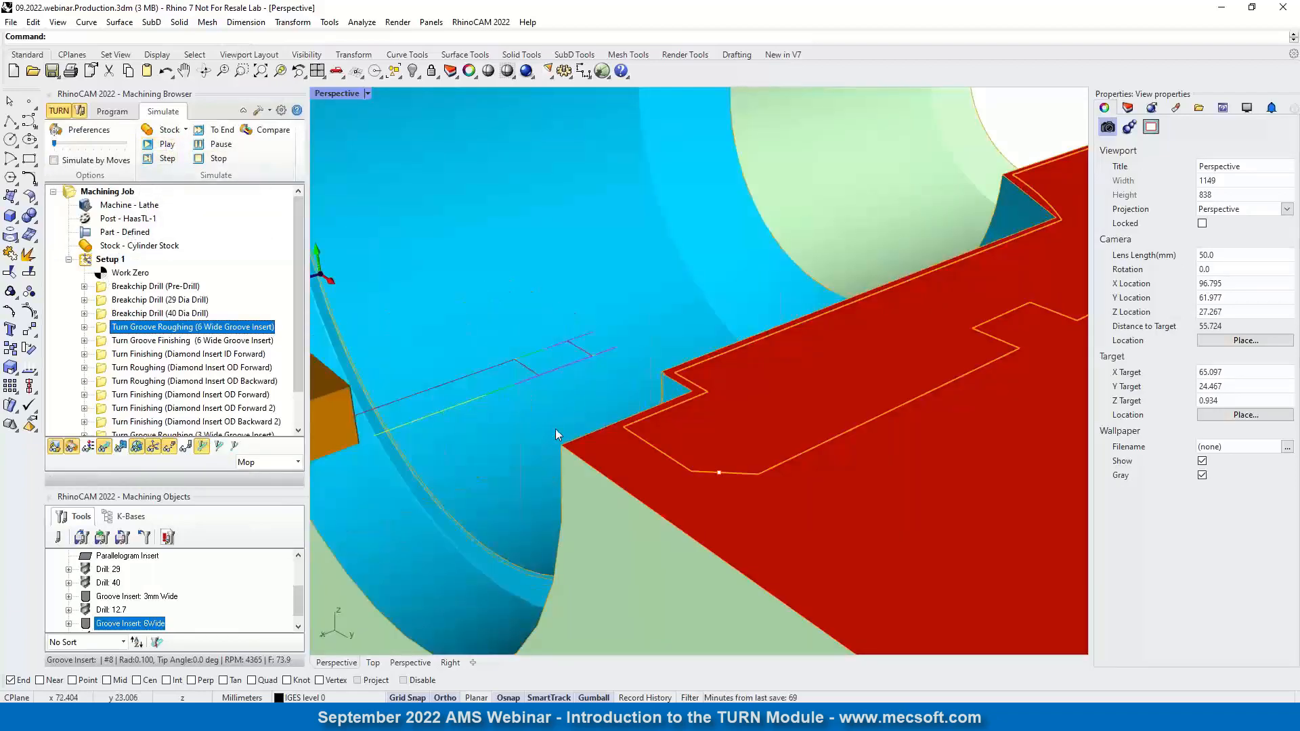
scroll(640, 416, up, 5)
- Simulate the Turn Groove Finishing (6 Wide Groove Insert) operation and inspect the finished step against the part profile
click(110, 342)
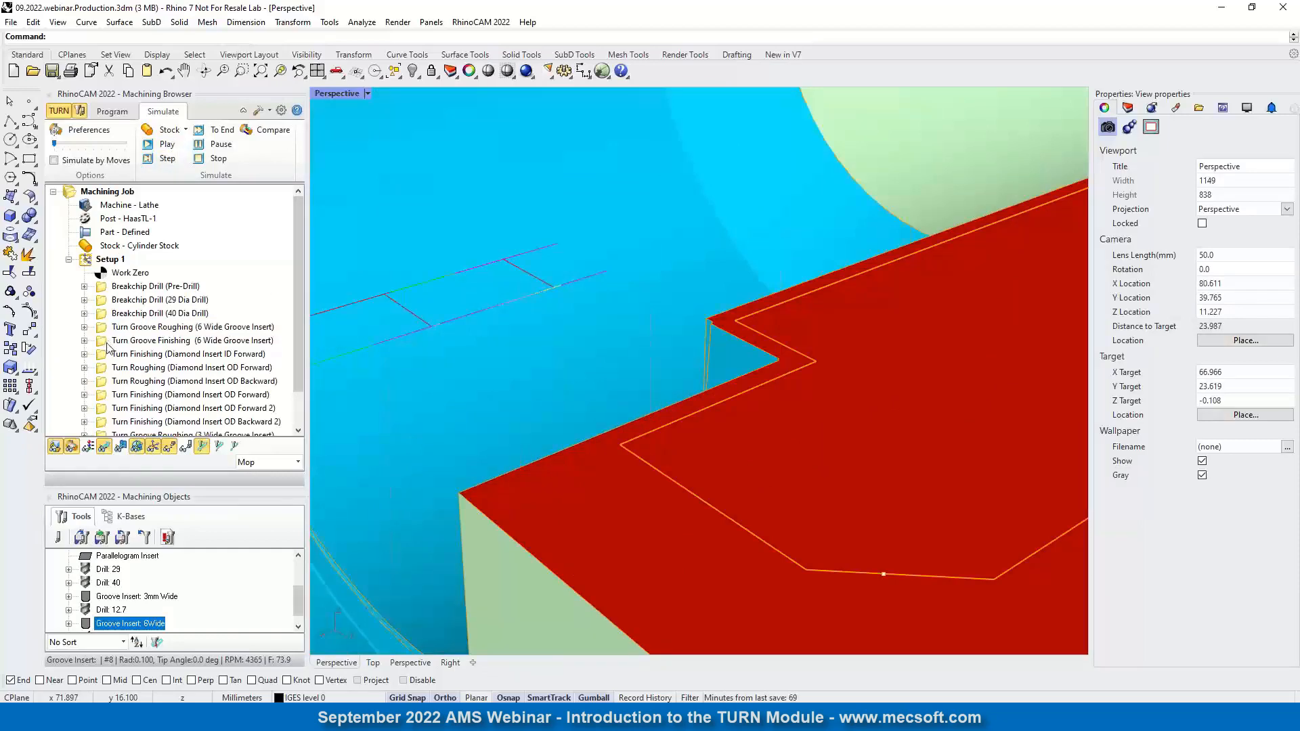
click(166, 145)
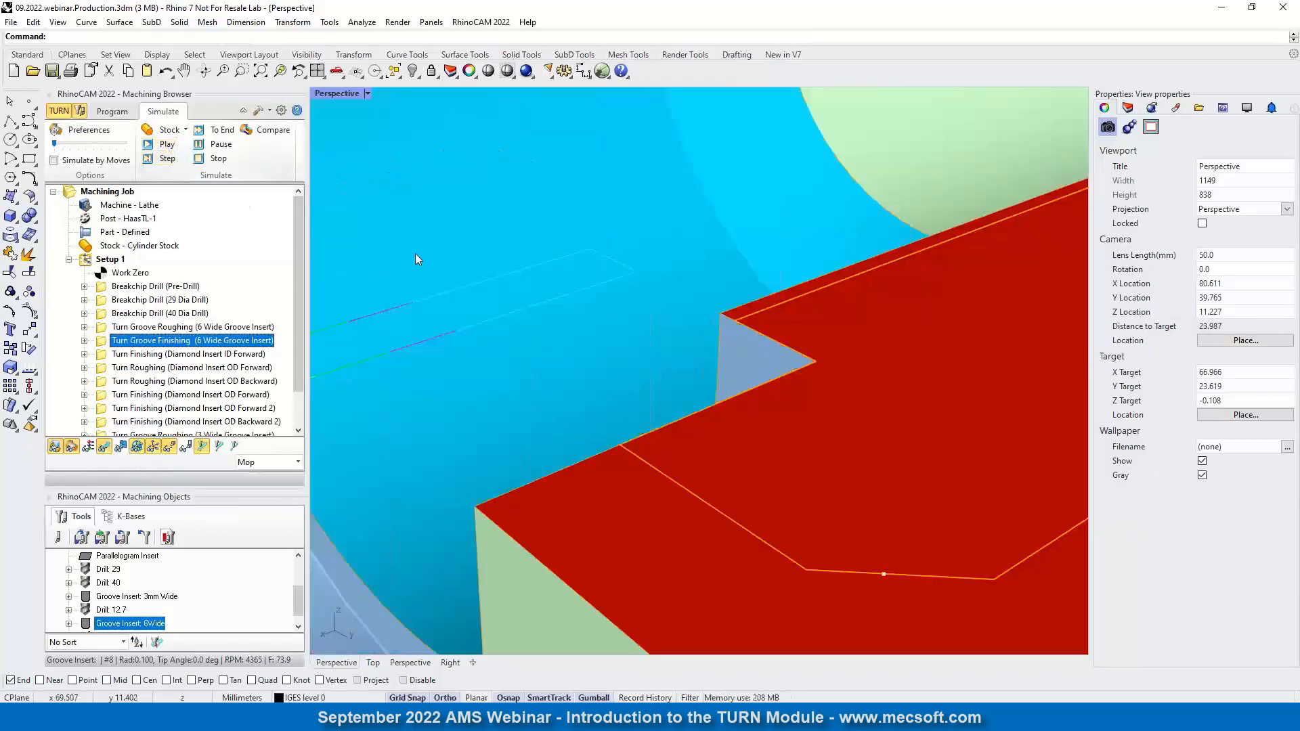
scroll(569, 312, down, 8)
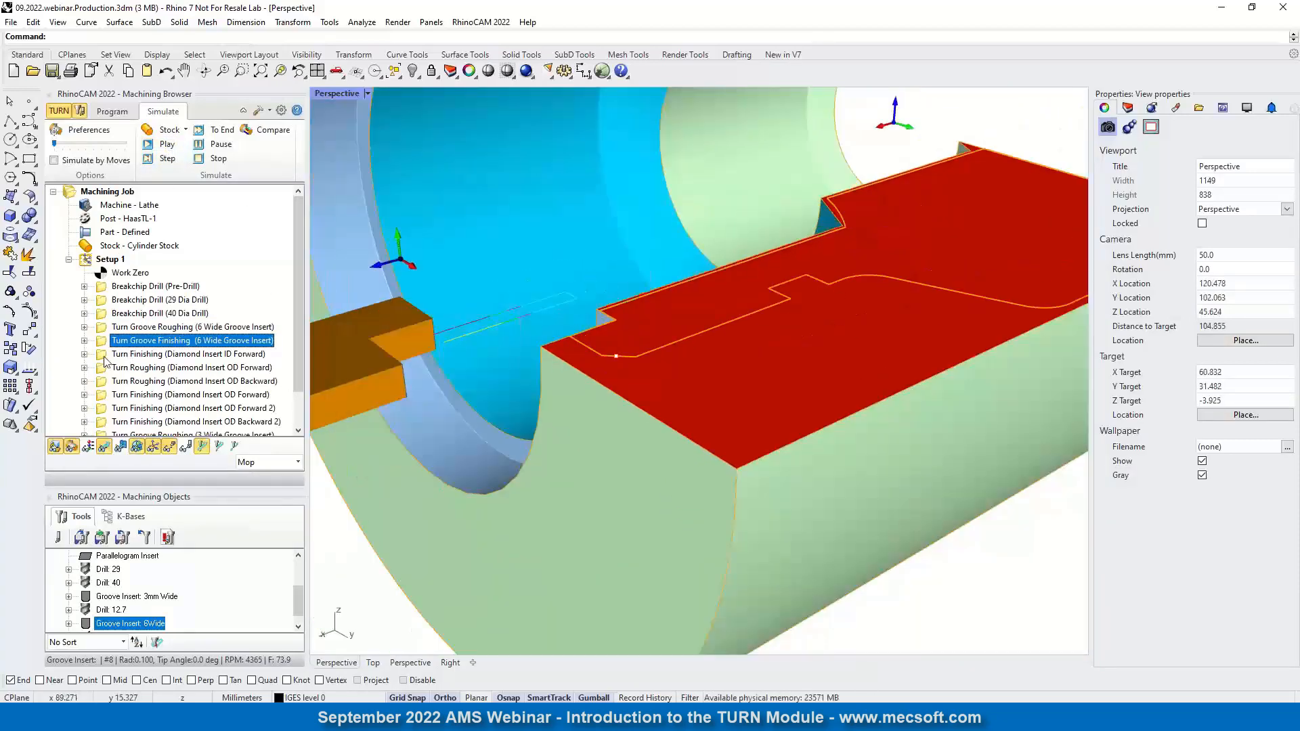
scroll(676, 290, up, 5)
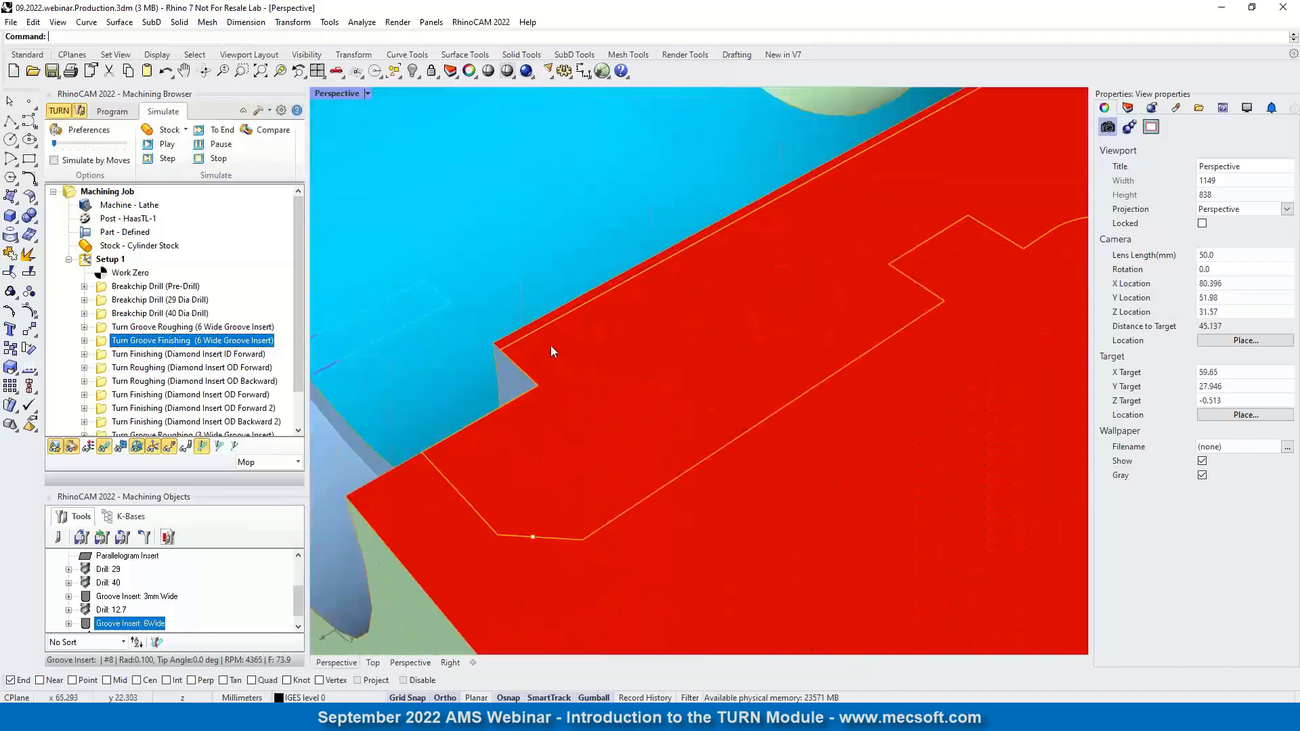
scroll(599, 377, down, 2)
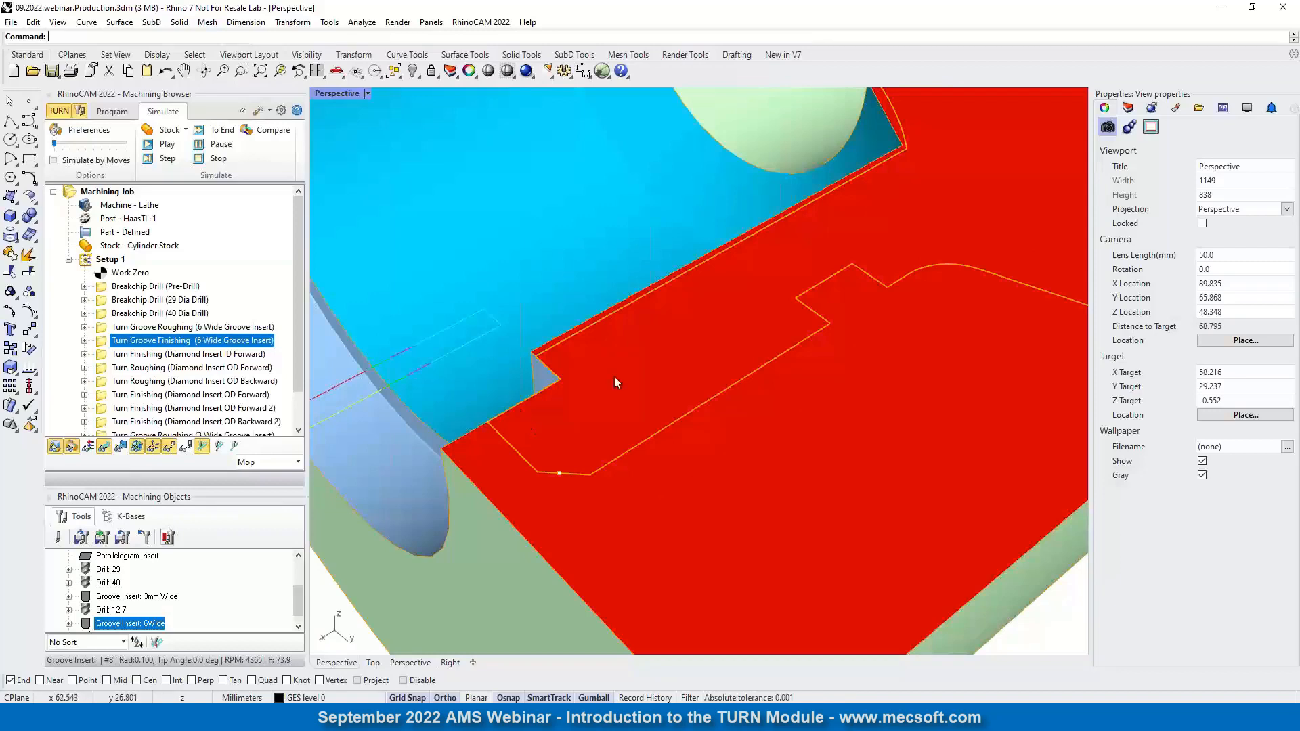
- Select the Turn Finishing (Diamond Insert ID Forward) operation and examine its toolpath along the inner profile
click(105, 355)
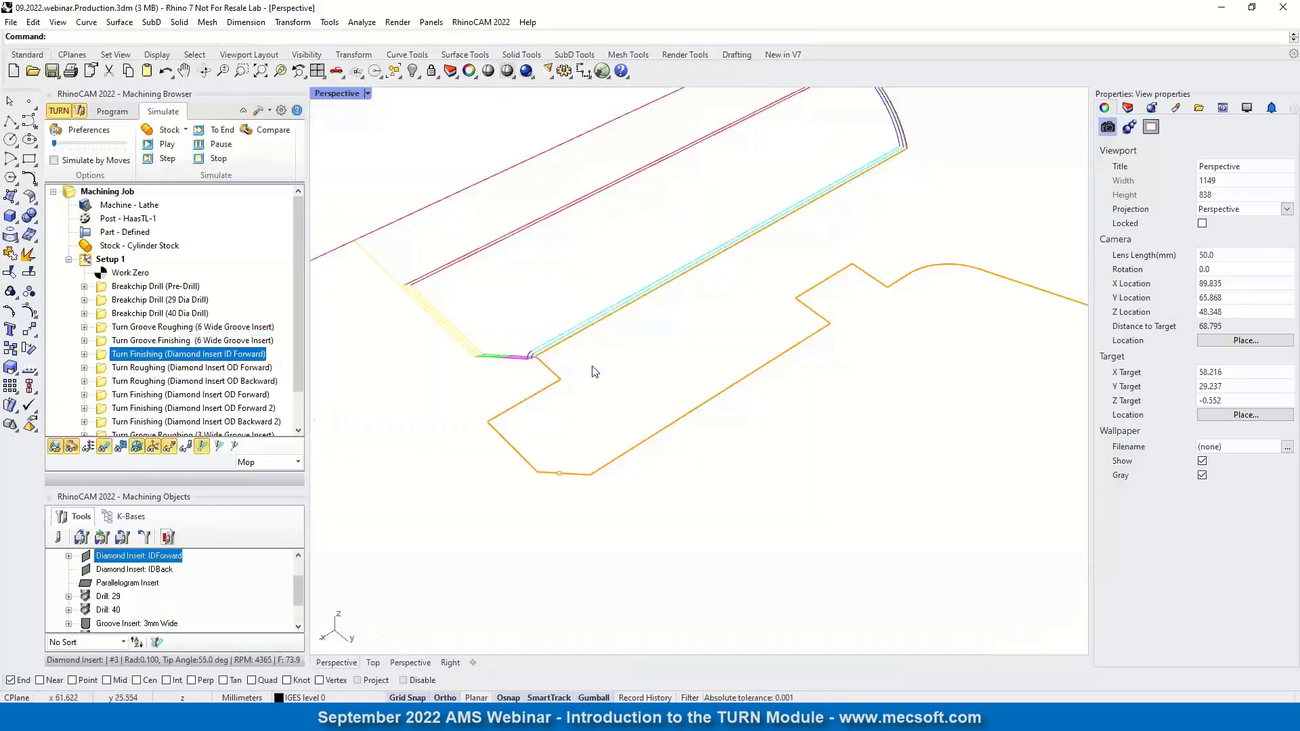
scroll(581, 445, down, 10)
right_drag(637, 460, 673, 457)
right_drag(698, 387, 706, 376)
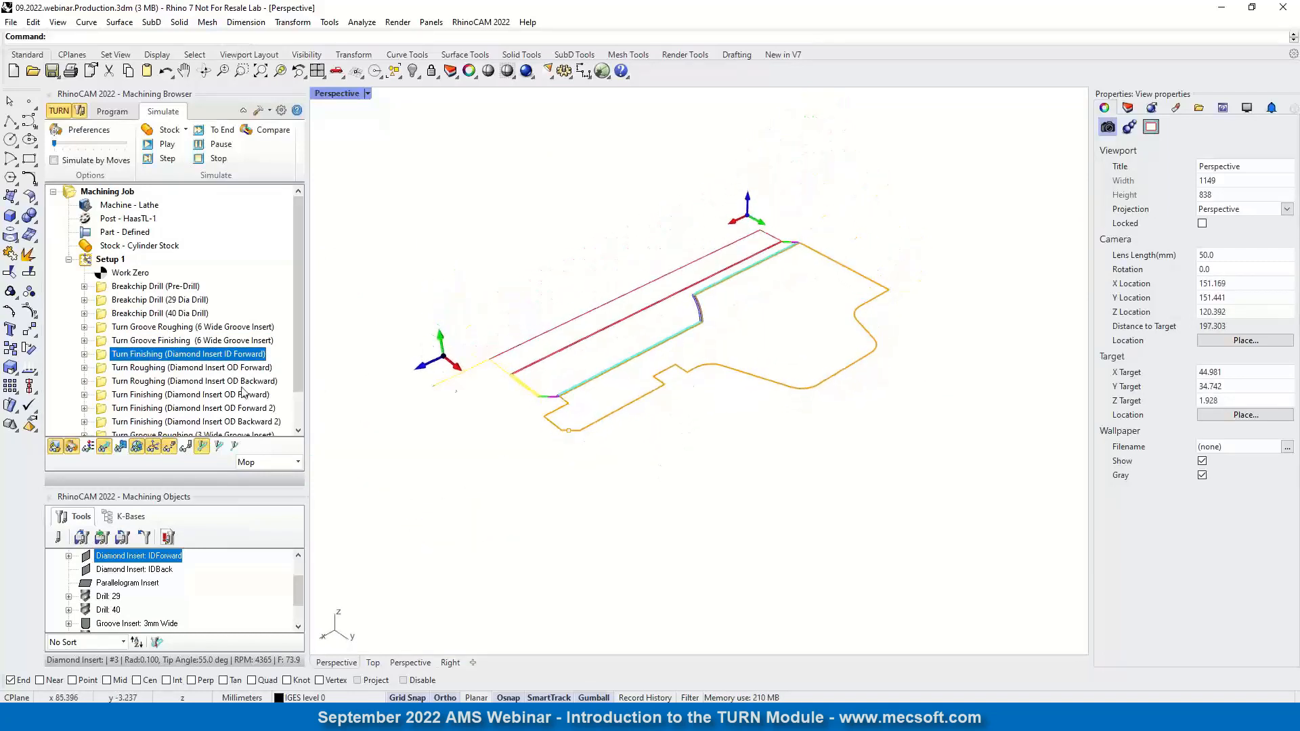
- Open the Diamond Insert ID Forward finishing operation, review its tool, feeds and speeds, and set the global tolerance to 0.001
double_click(106, 357)
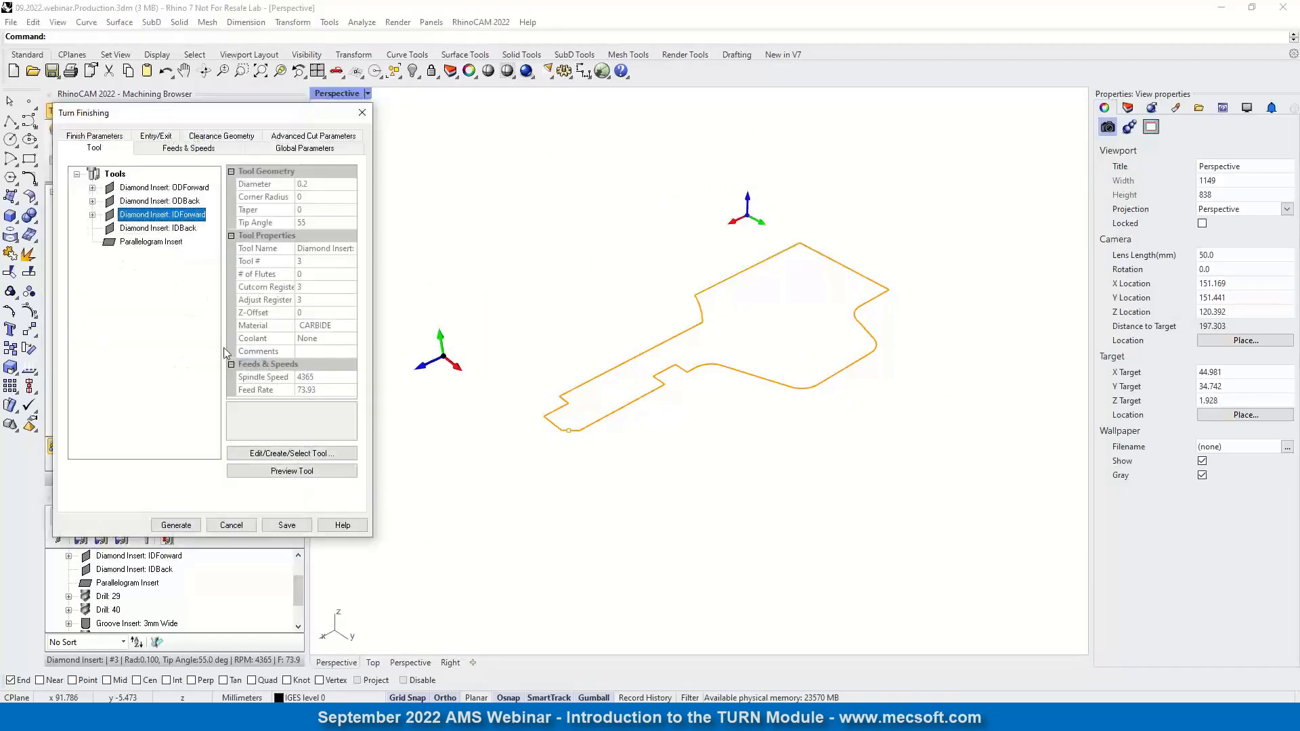
drag(207, 119, 342, 111)
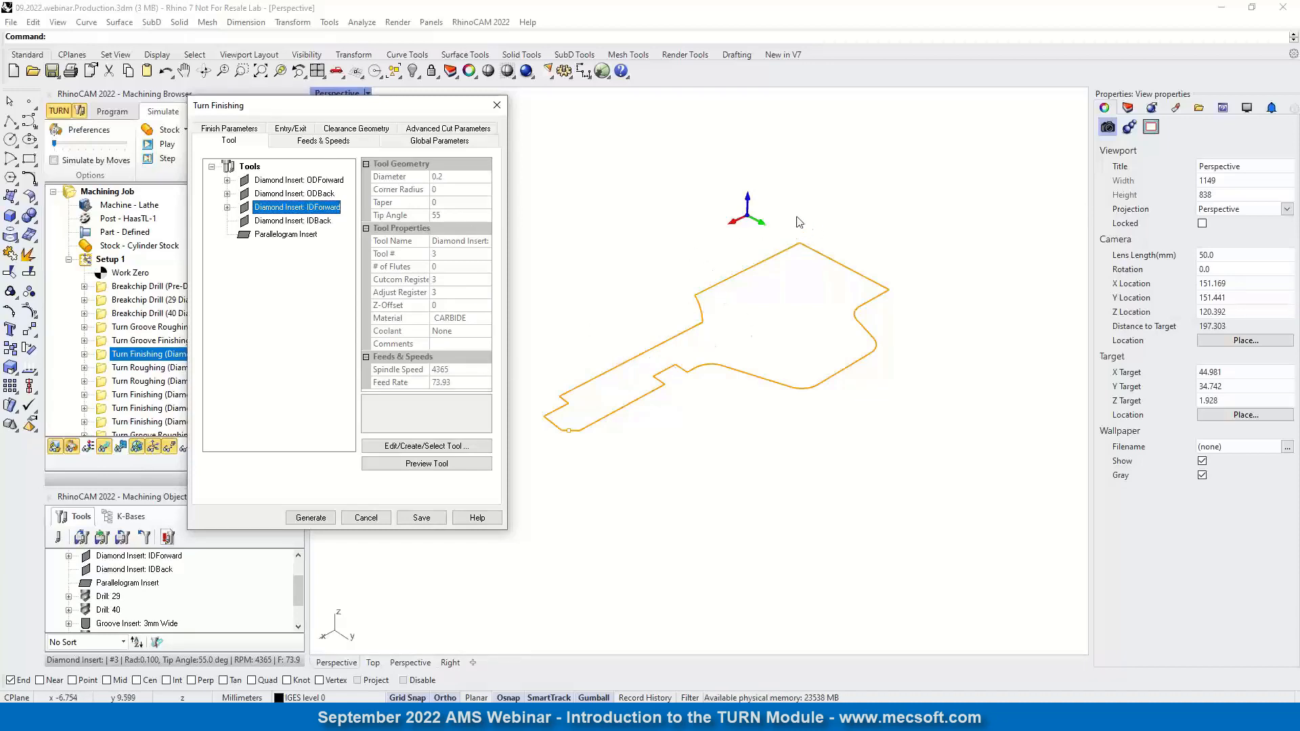
click(335, 143)
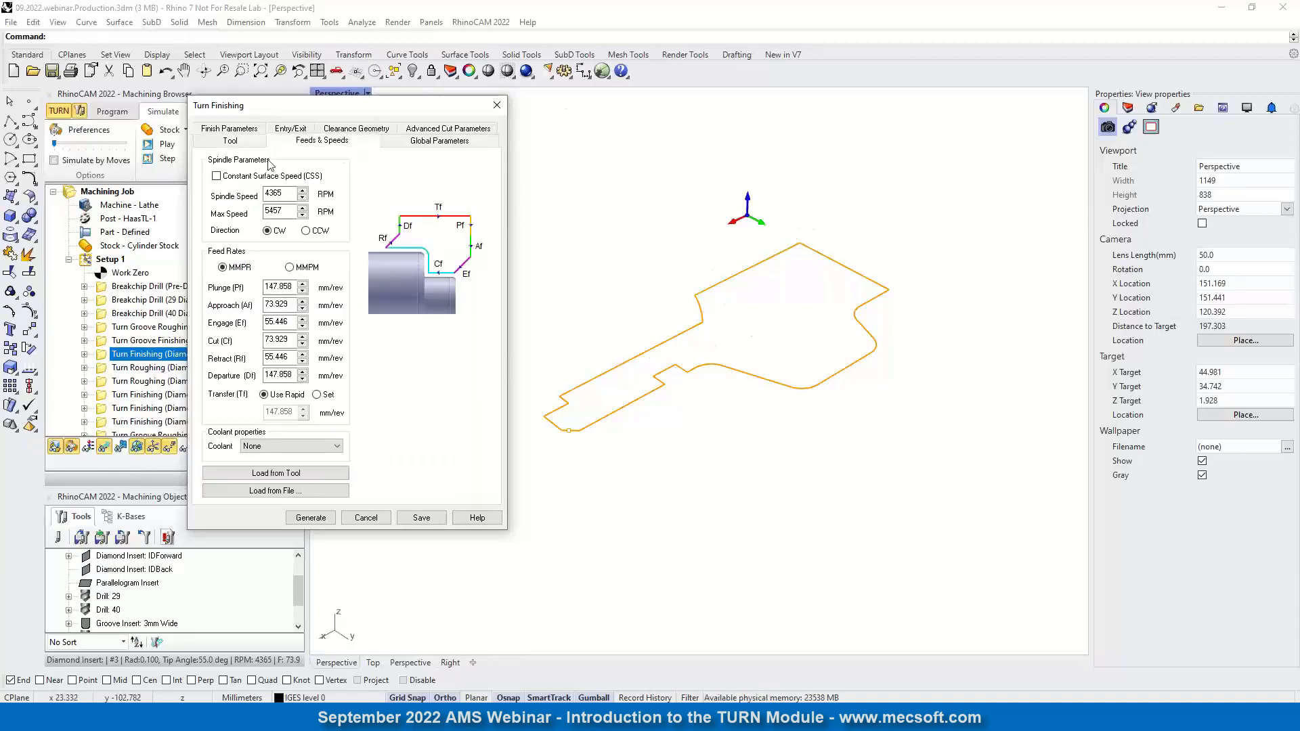
click(432, 144)
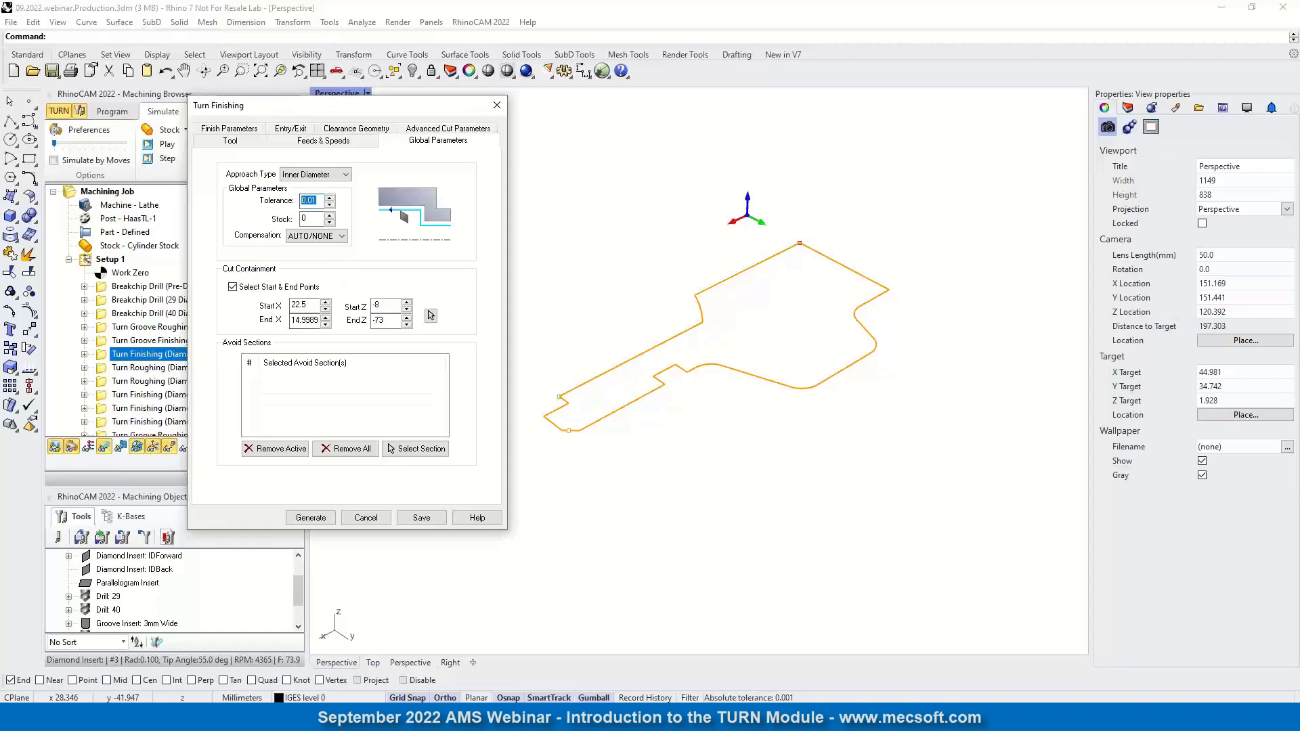
text(01)
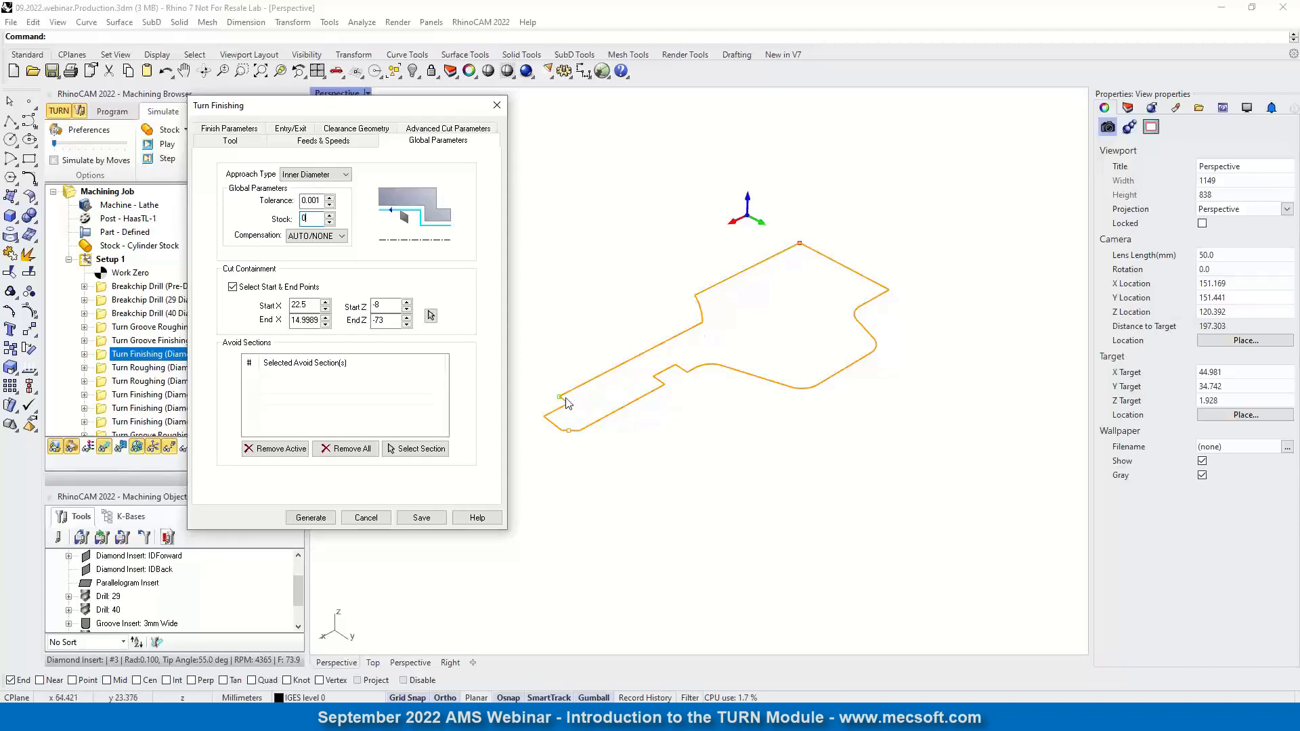
- Review the finishing operation's finish parameters, entry and exit motions, clearance geometry and arc fitting settings
click(233, 130)
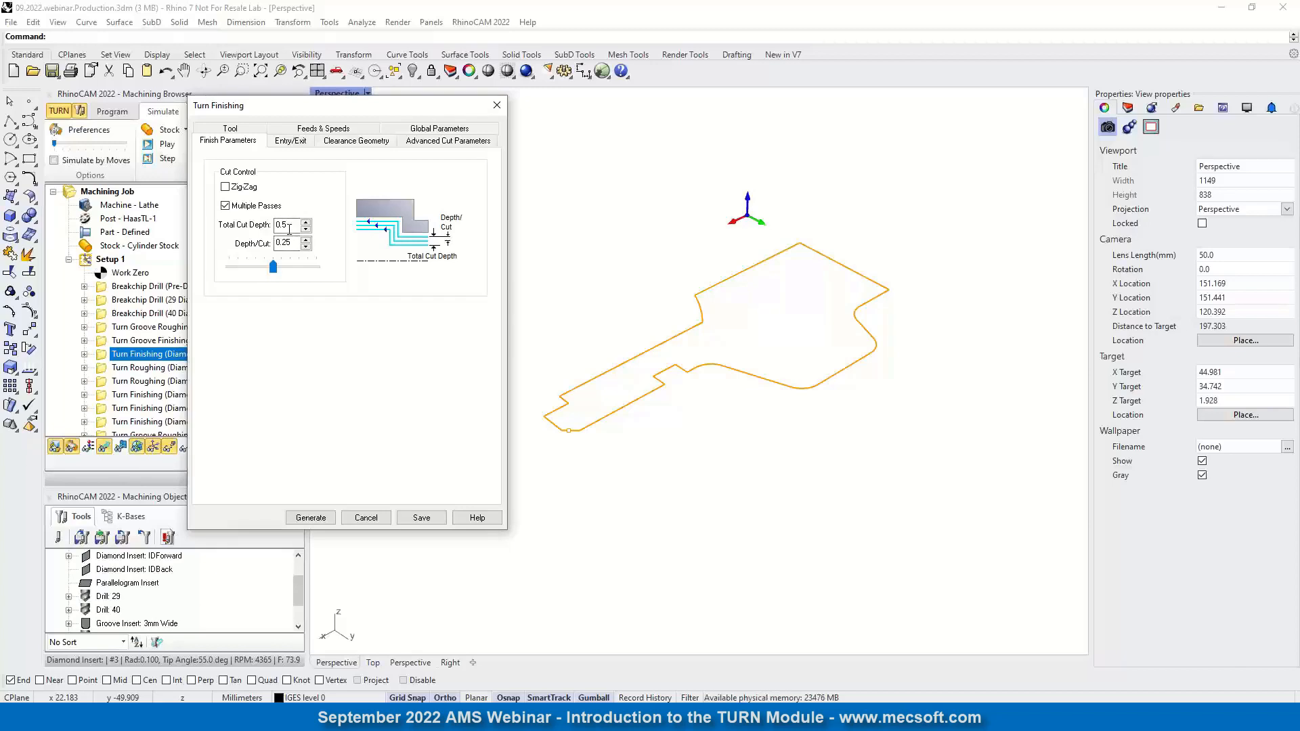
click(296, 145)
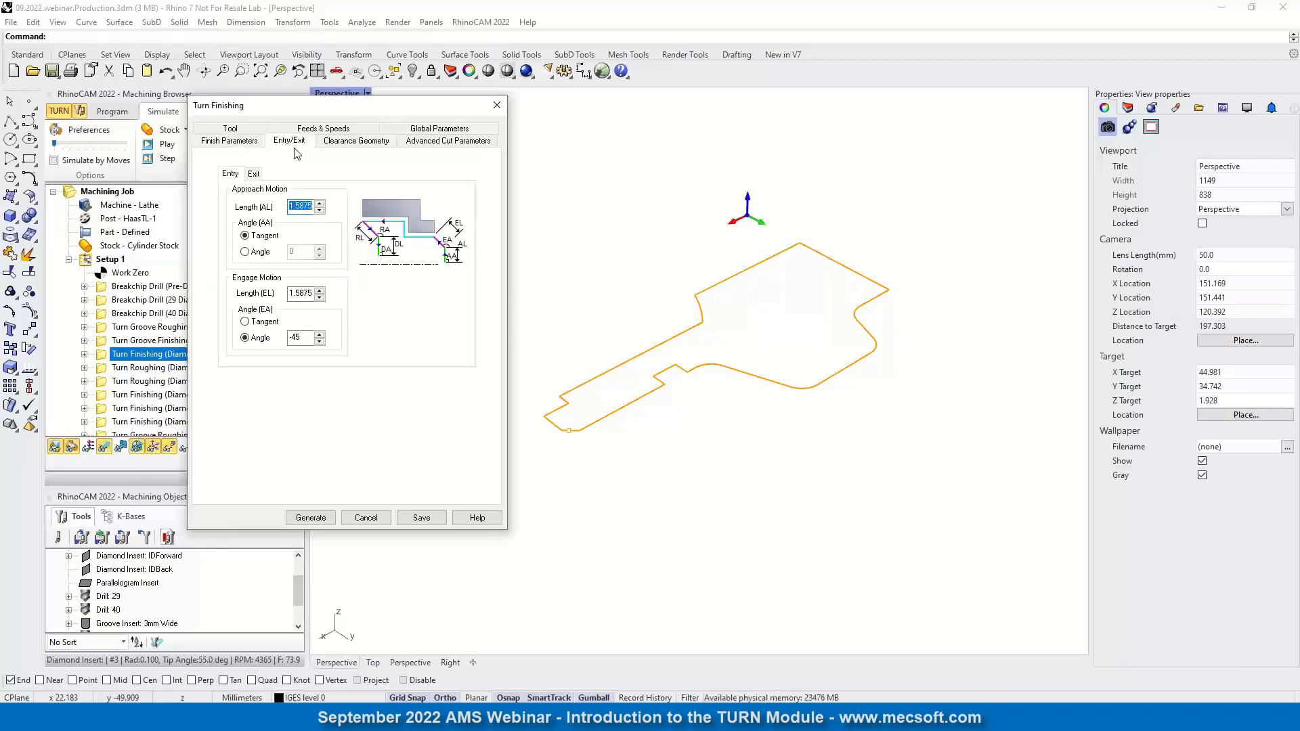
click(354, 141)
click(424, 145)
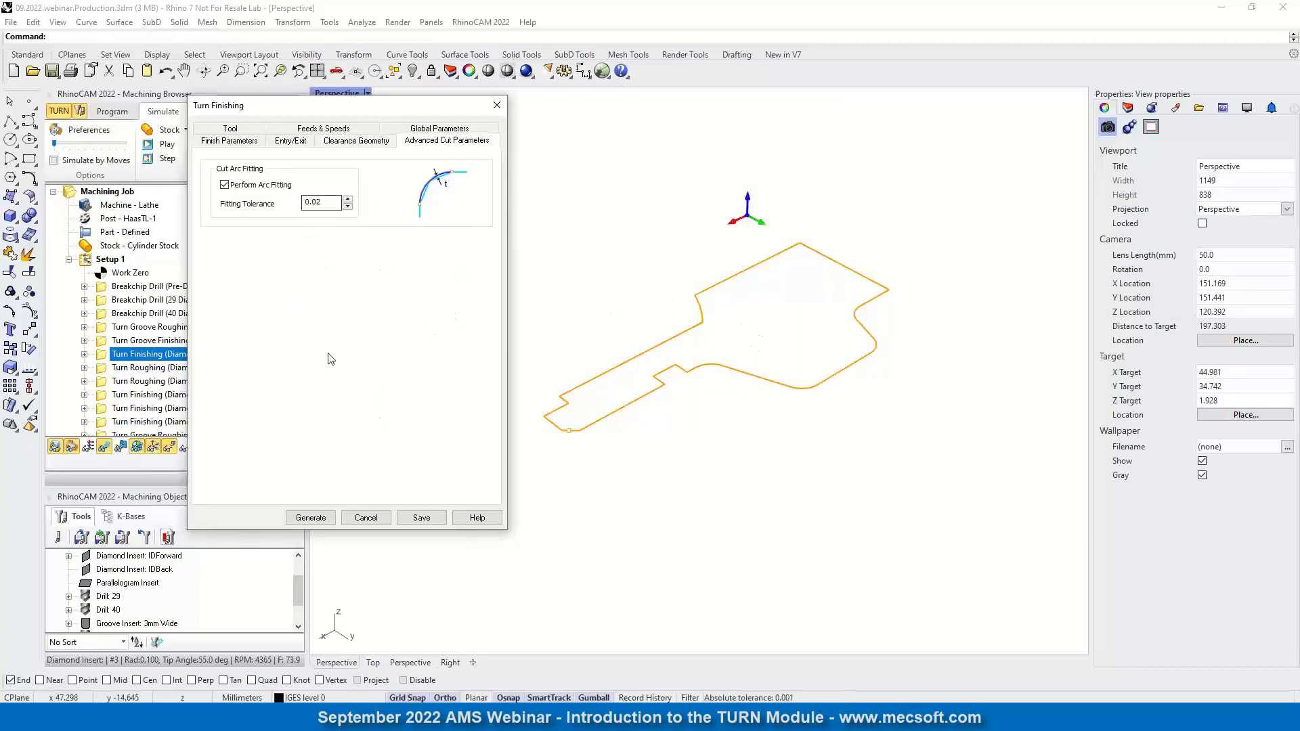
- Regenerate the Turn Finishing (Diamond Insert ID Forward) toolpath and run its simulation partway, examining the insert against the inner profile
click(311, 517)
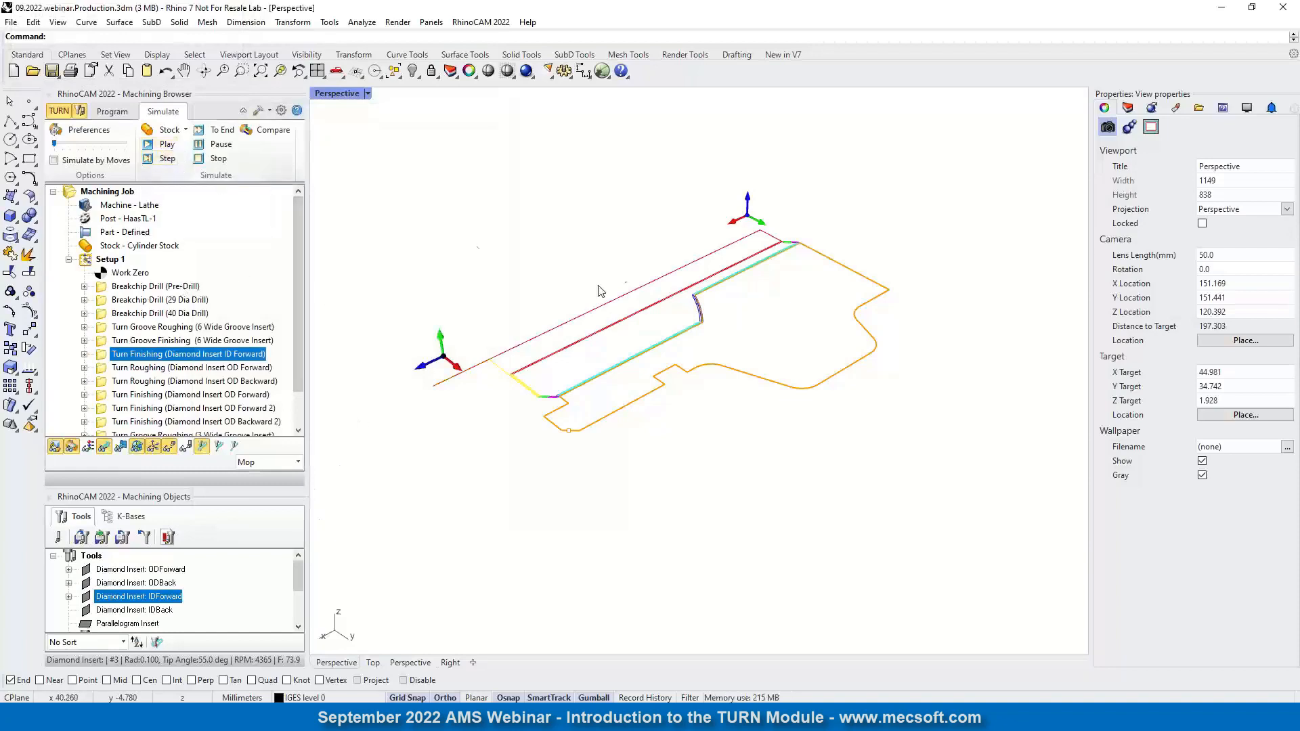
scroll(601, 291, up, 3)
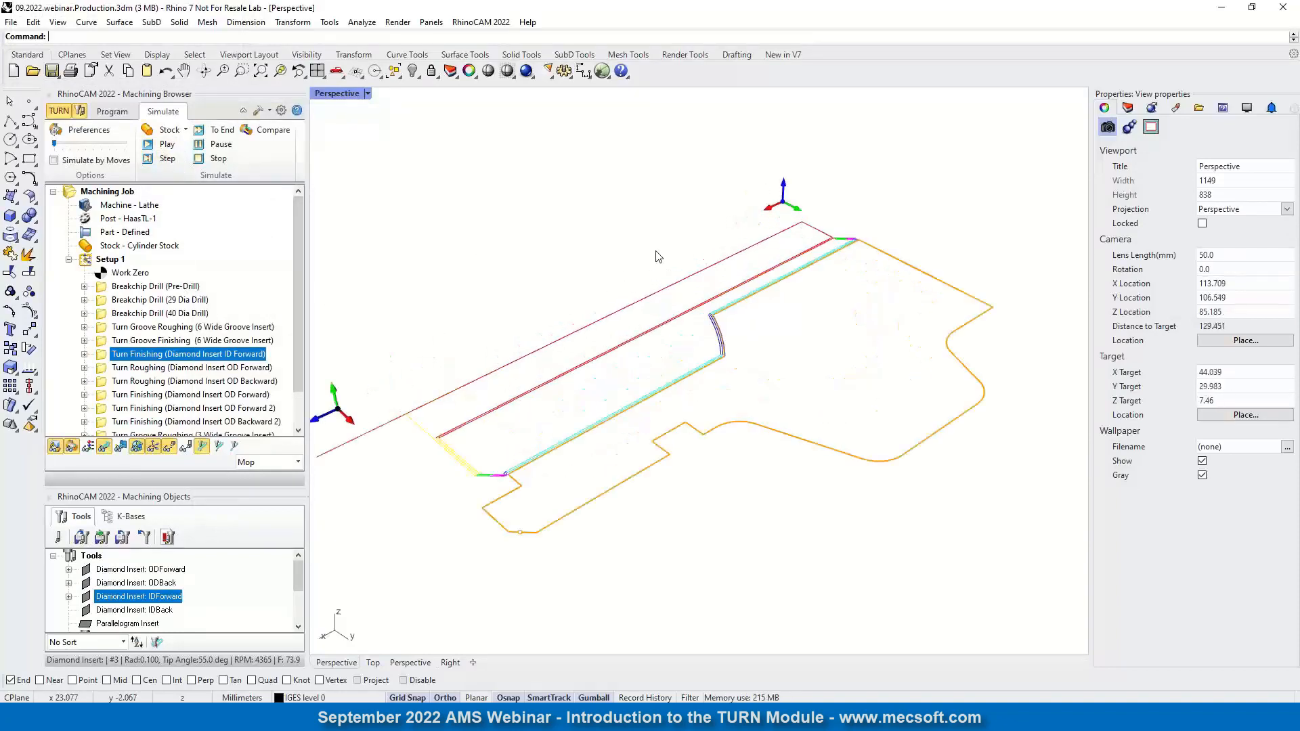
click(167, 144)
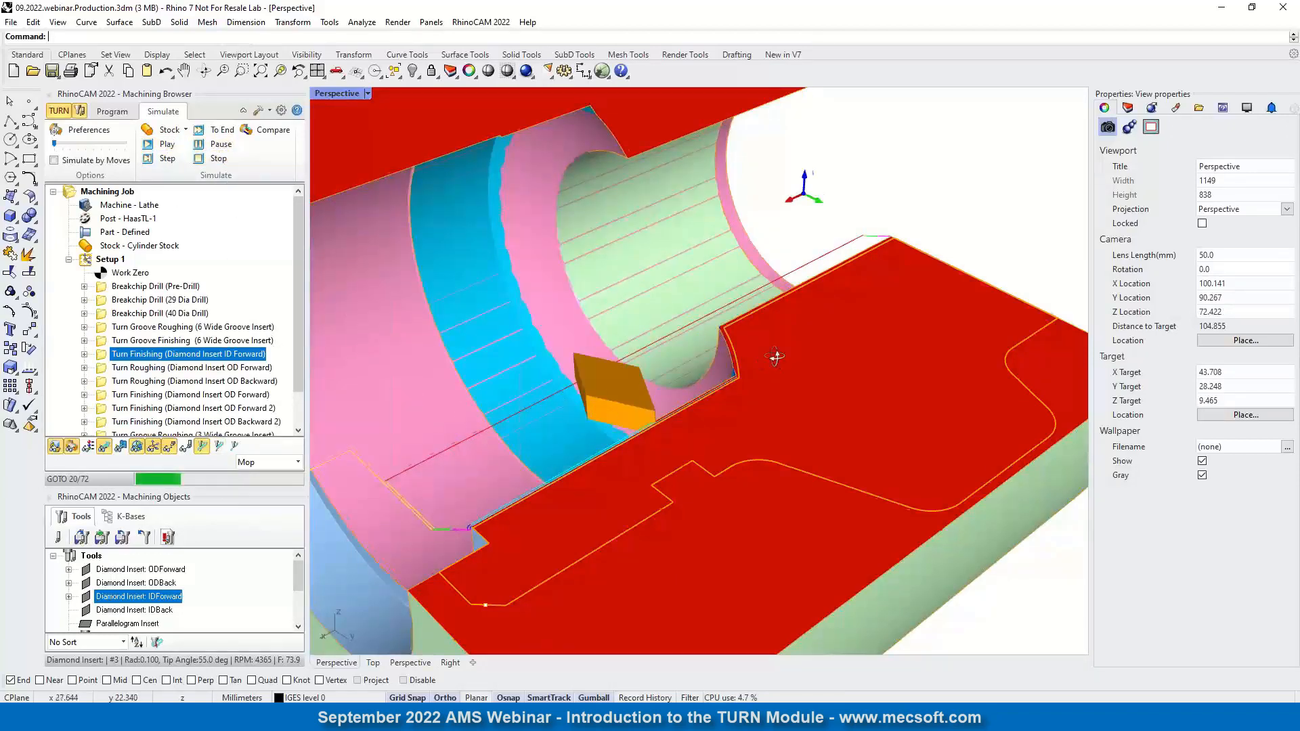
right_drag(697, 379, 757, 313)
scroll(673, 355, up, 10)
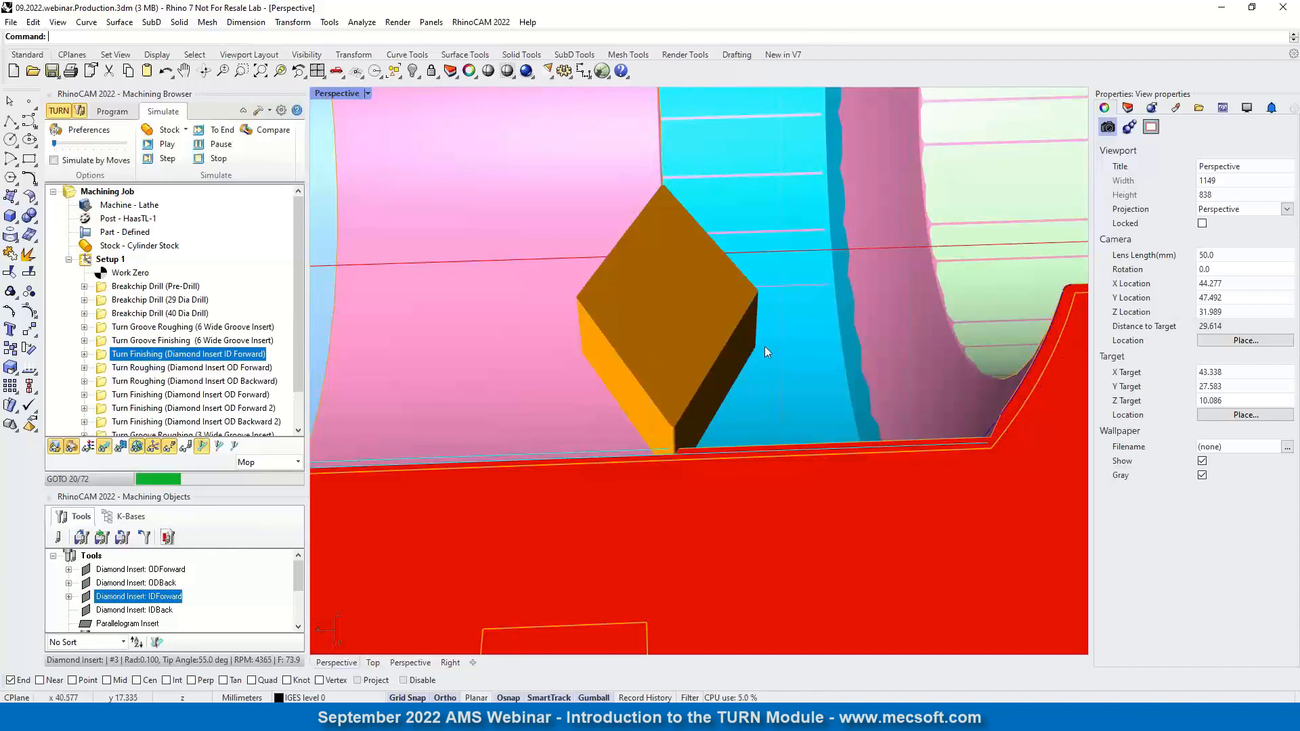
scroll(616, 352, down, 5)
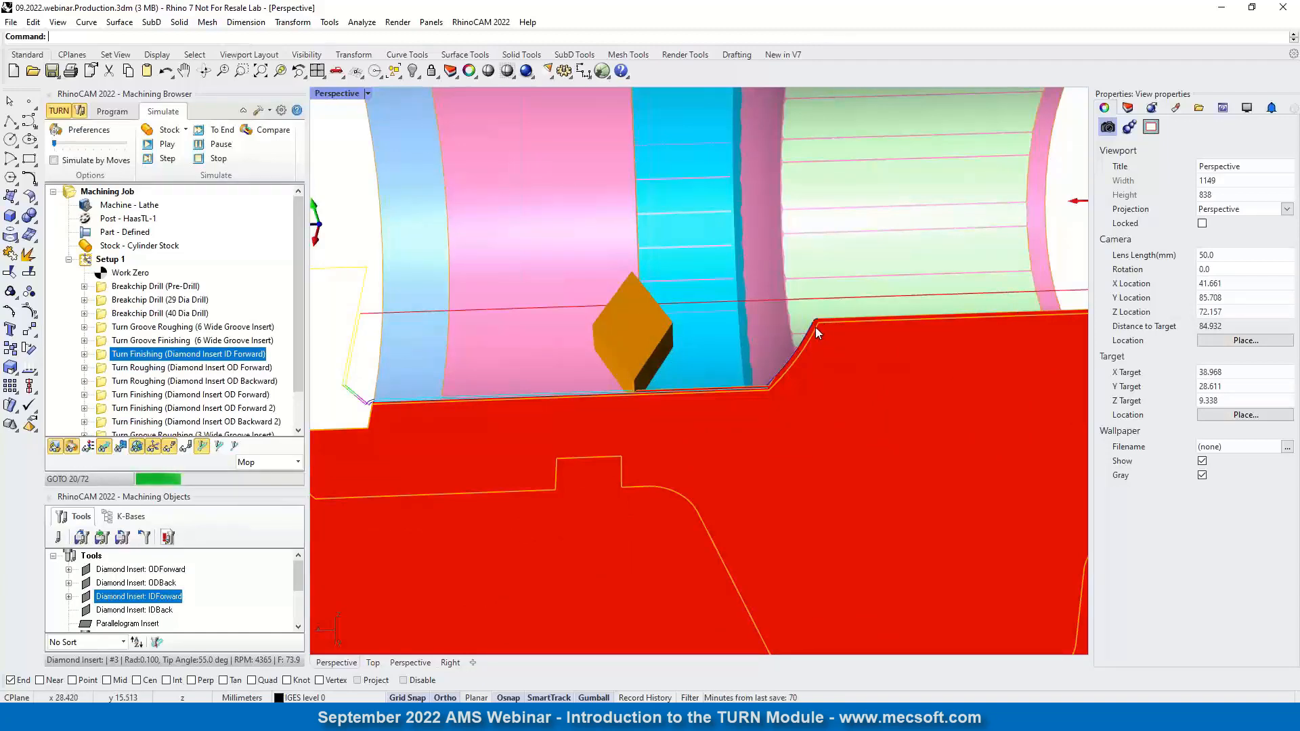
scroll(636, 291, down, 5)
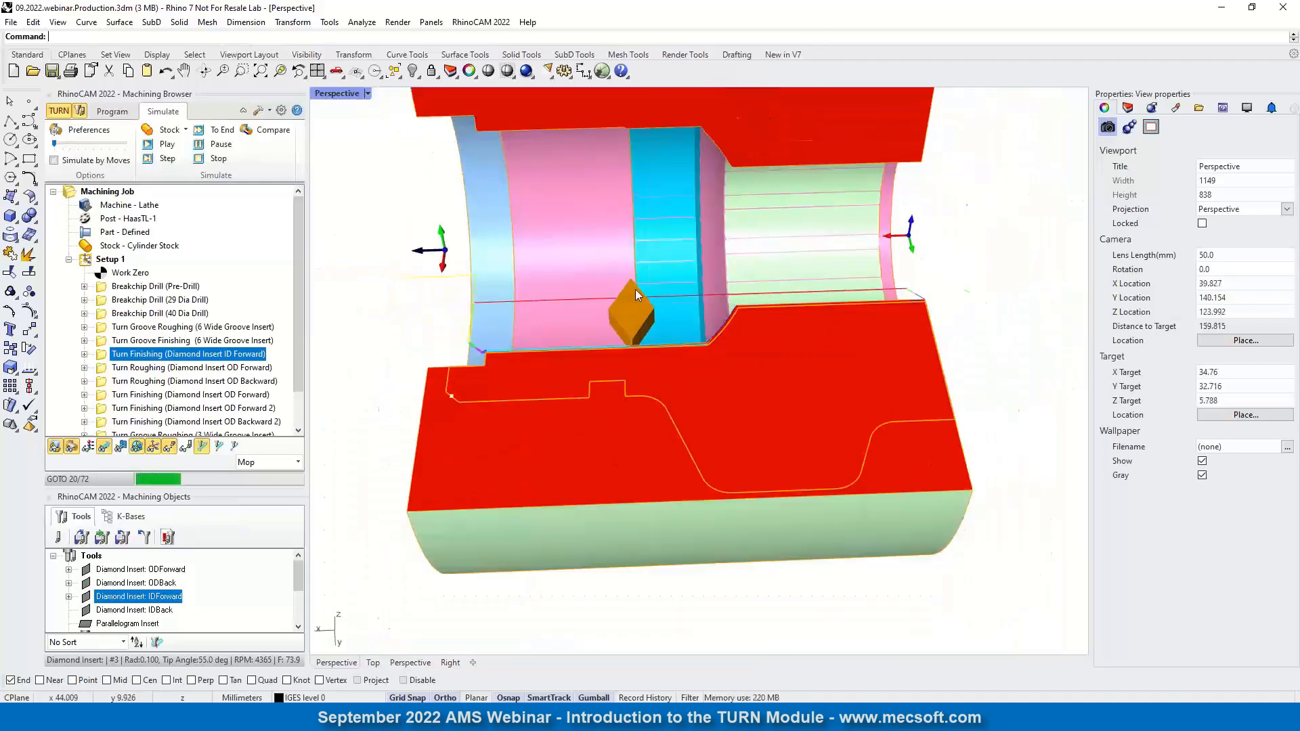
right_drag(589, 301, 352, 278)
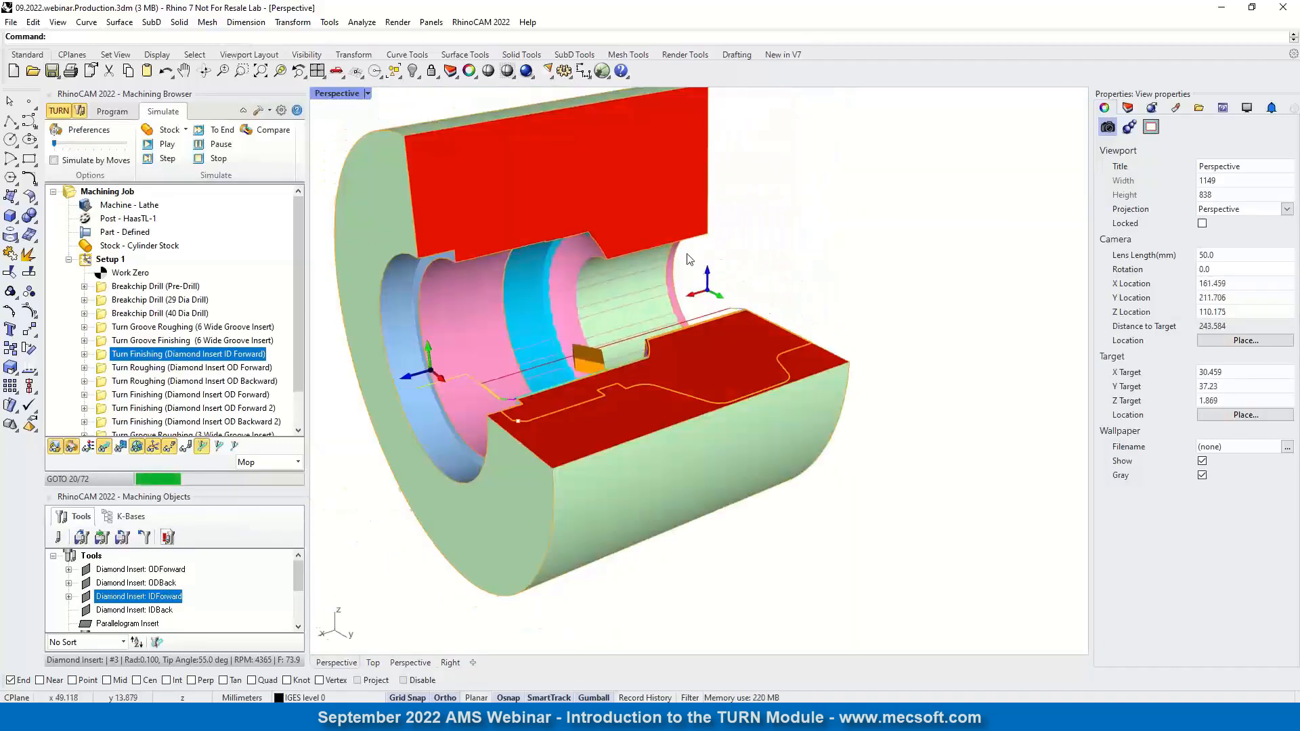
- Resume the Diamond Insert ID Forward finishing simulation to its end and inspect the finished bore
click(167, 145)
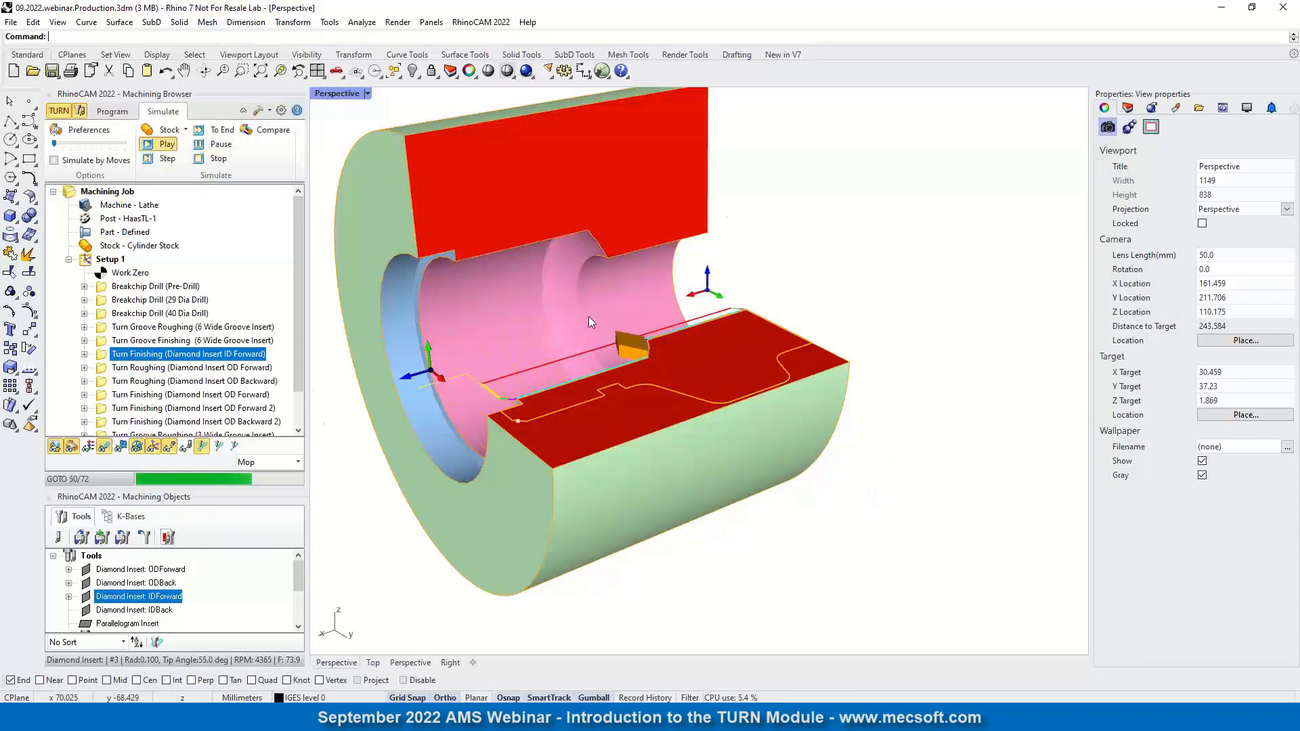
scroll(588, 317, up, 5)
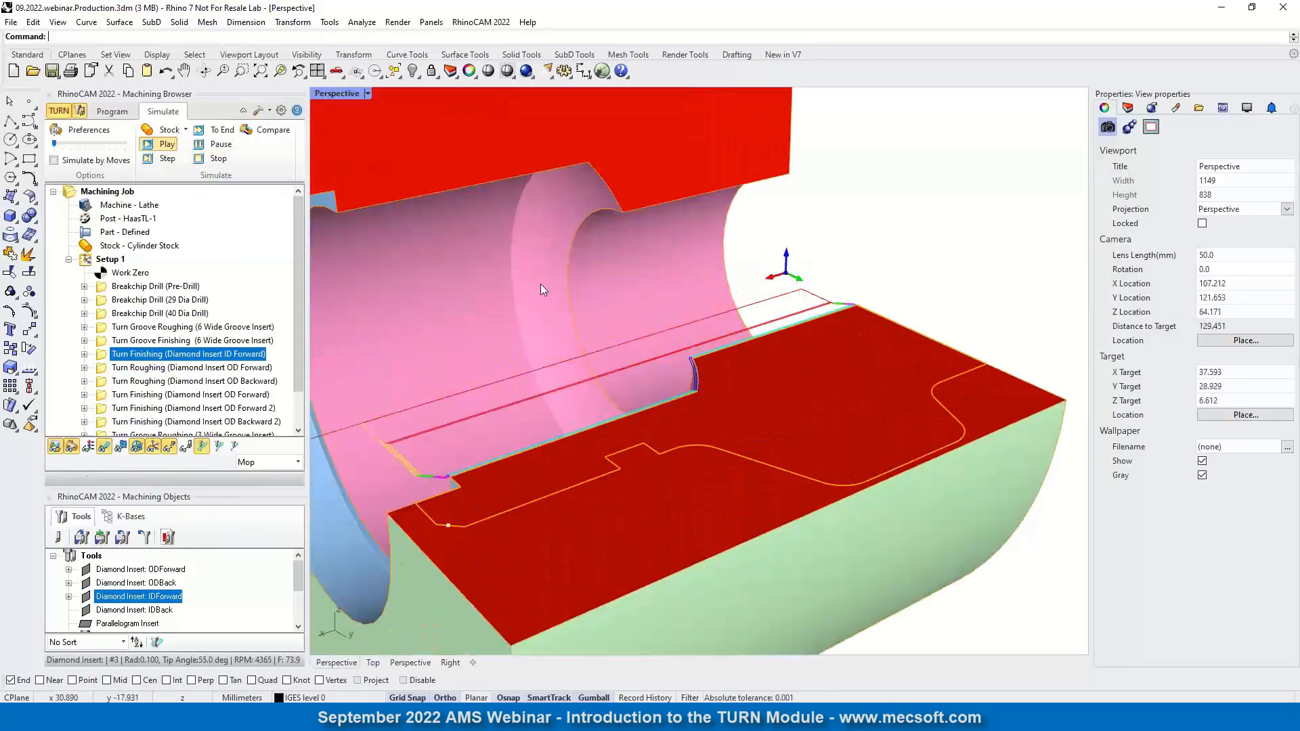
scroll(888, 303, down, 2)
right_drag(888, 303, 802, 333)
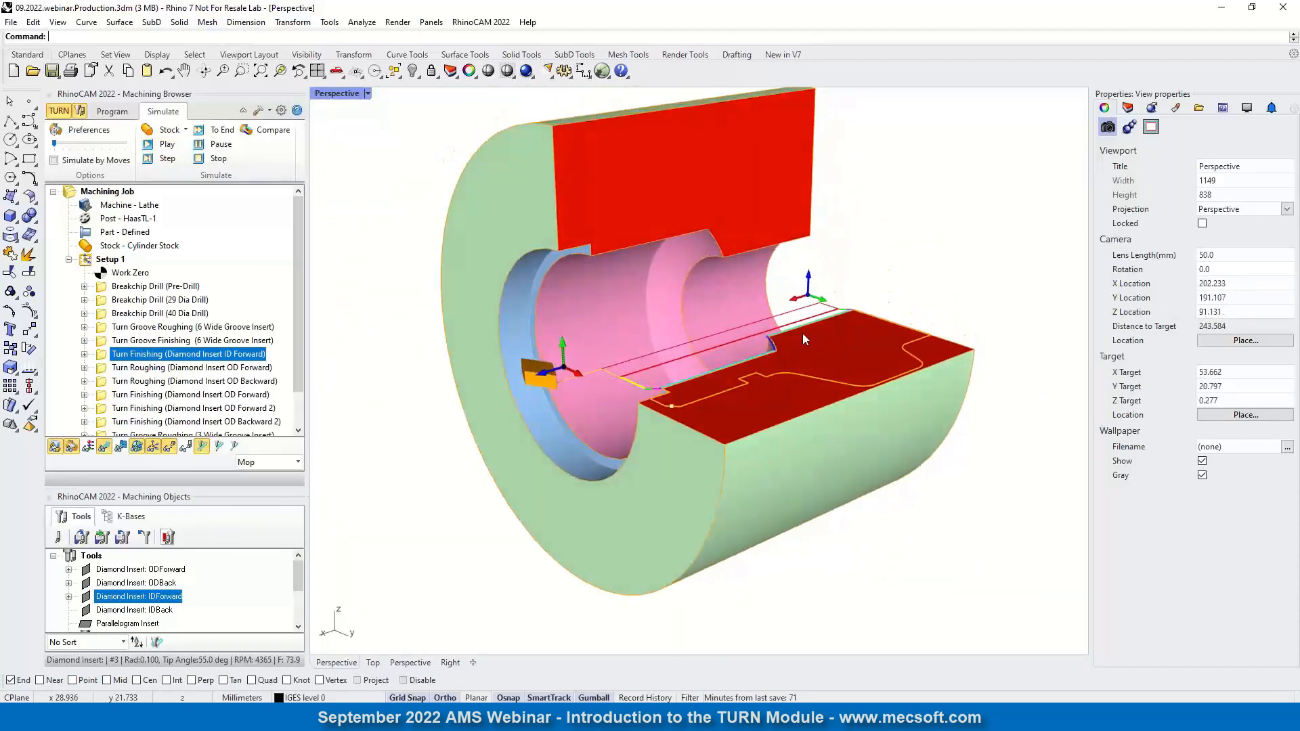
- Select the Turn Roughing (Diamond Insert OD Forward) operation and examine its toolpath along the outer profile
click(103, 369)
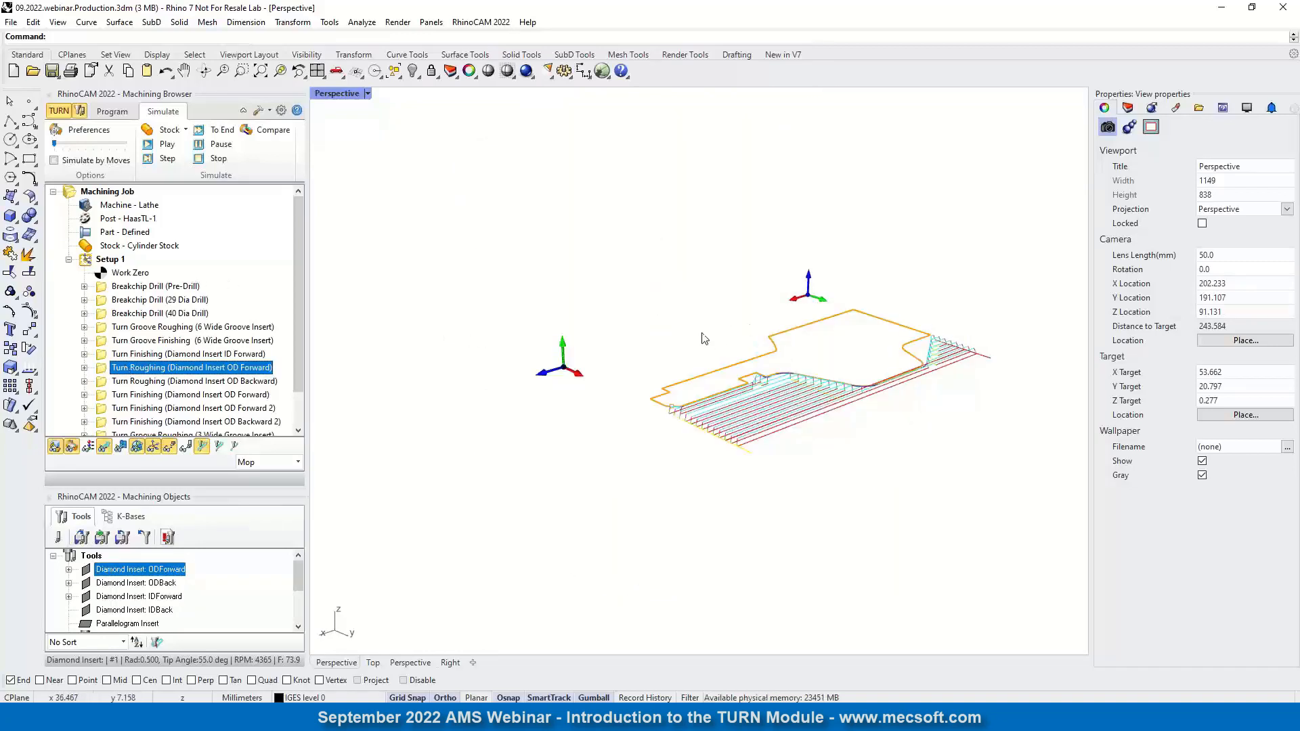
scroll(738, 336, down, 5)
scroll(738, 337, up, 5)
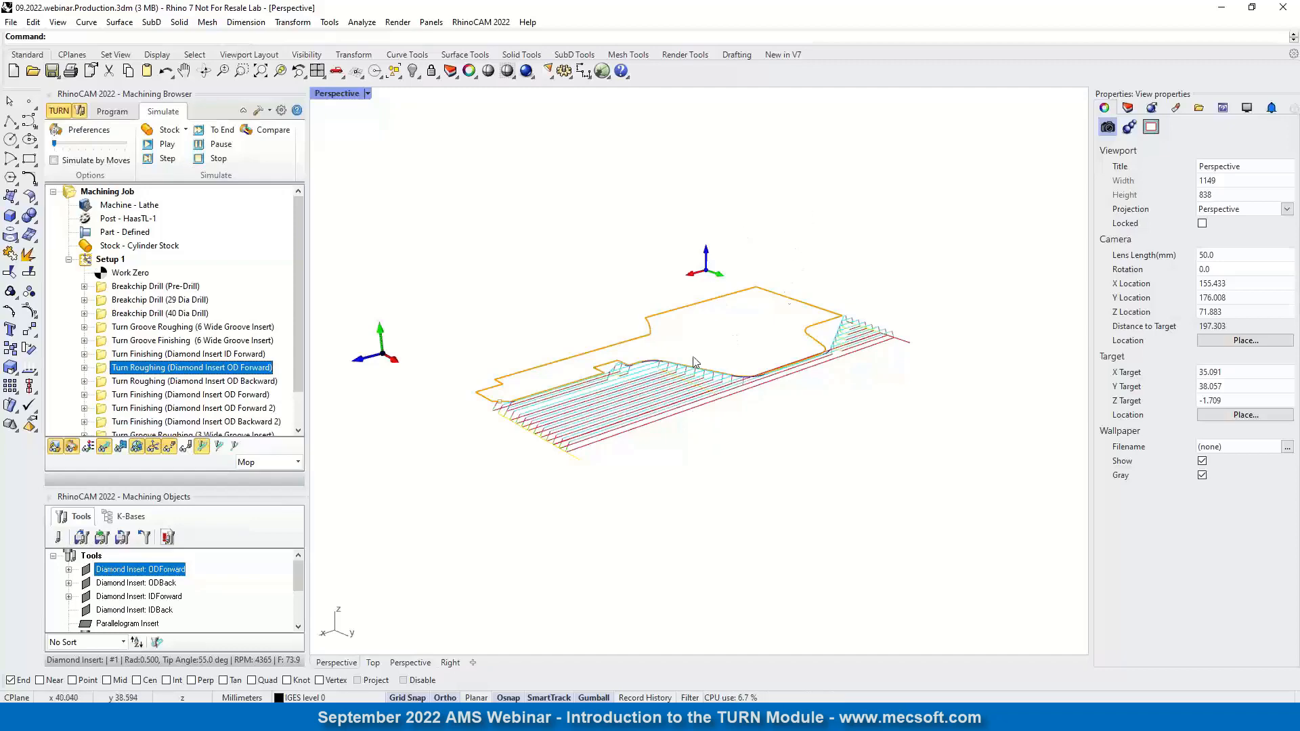
scroll(618, 371, up, 10)
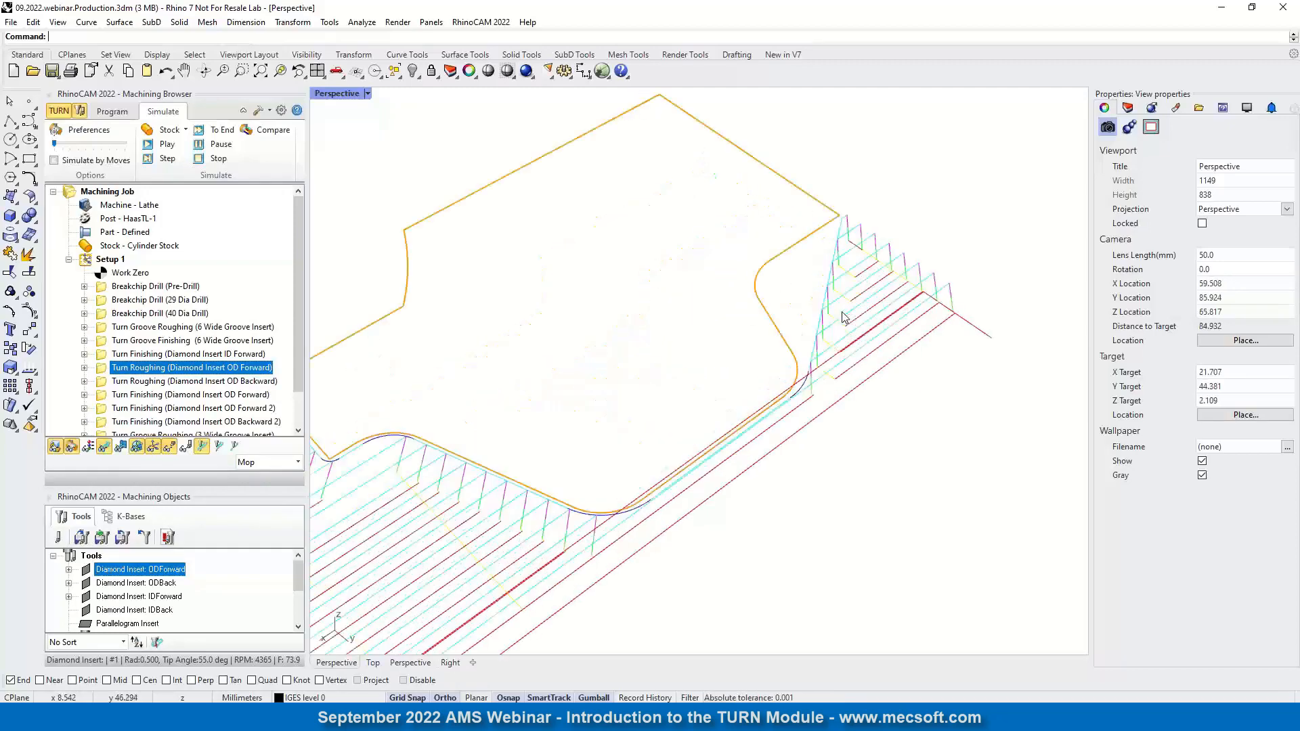
scroll(805, 229, down, 7)
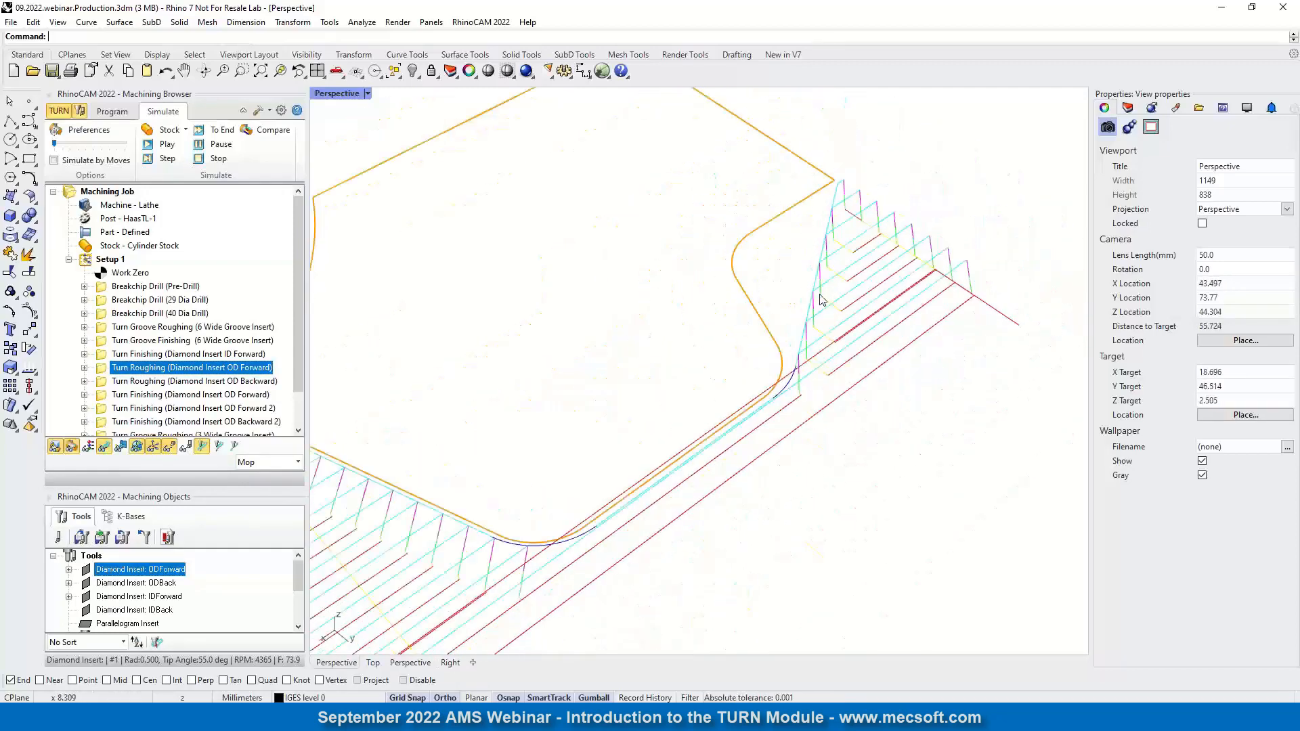
scroll(827, 320, down, 2)
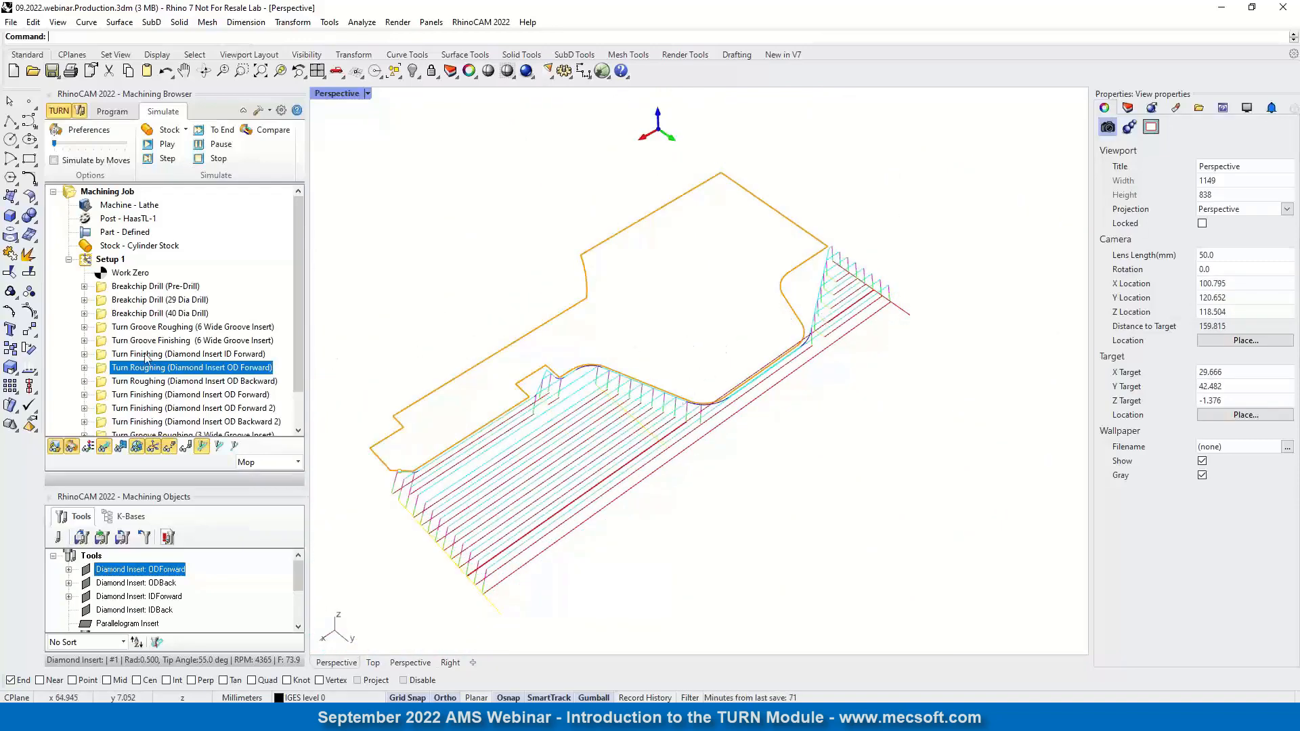
- Review the insert geometry and orientation of the Diamond Insert OD Forward roughing operation's tool, leaving the operation without changes
double_click(105, 370)
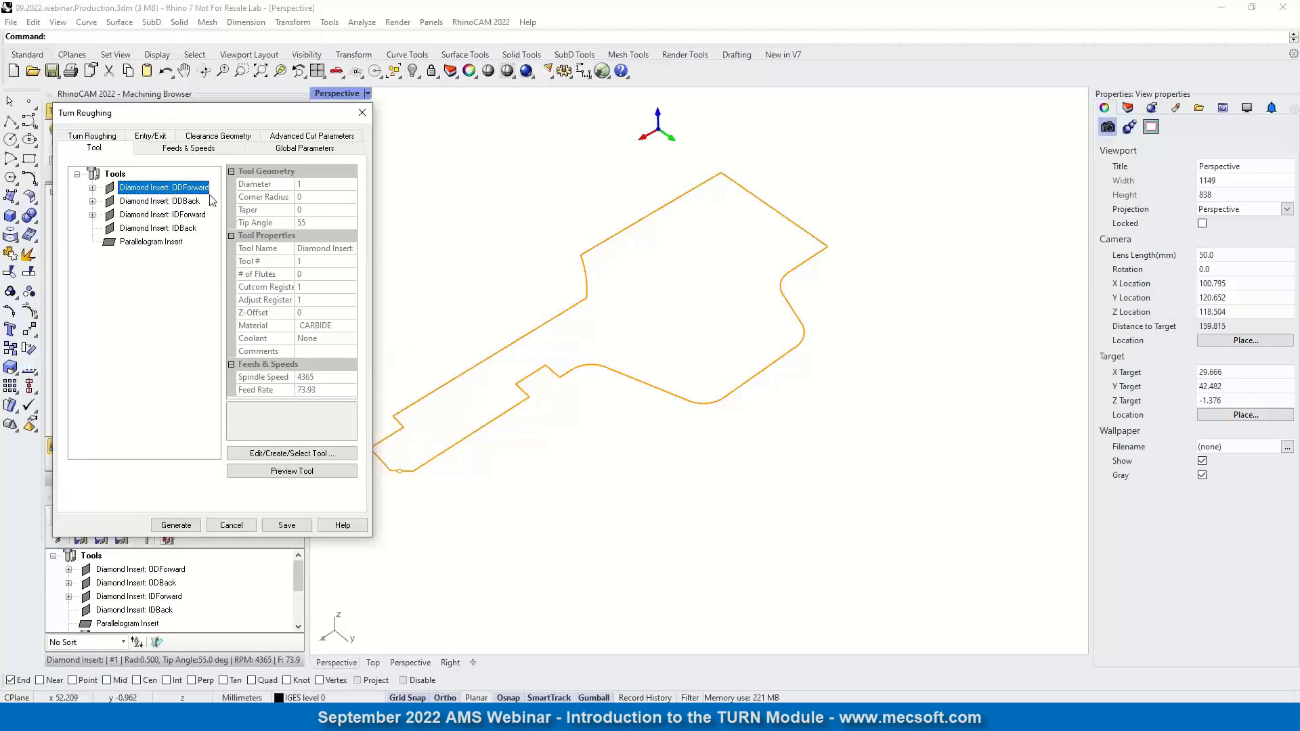
mouse_move(198, 200)
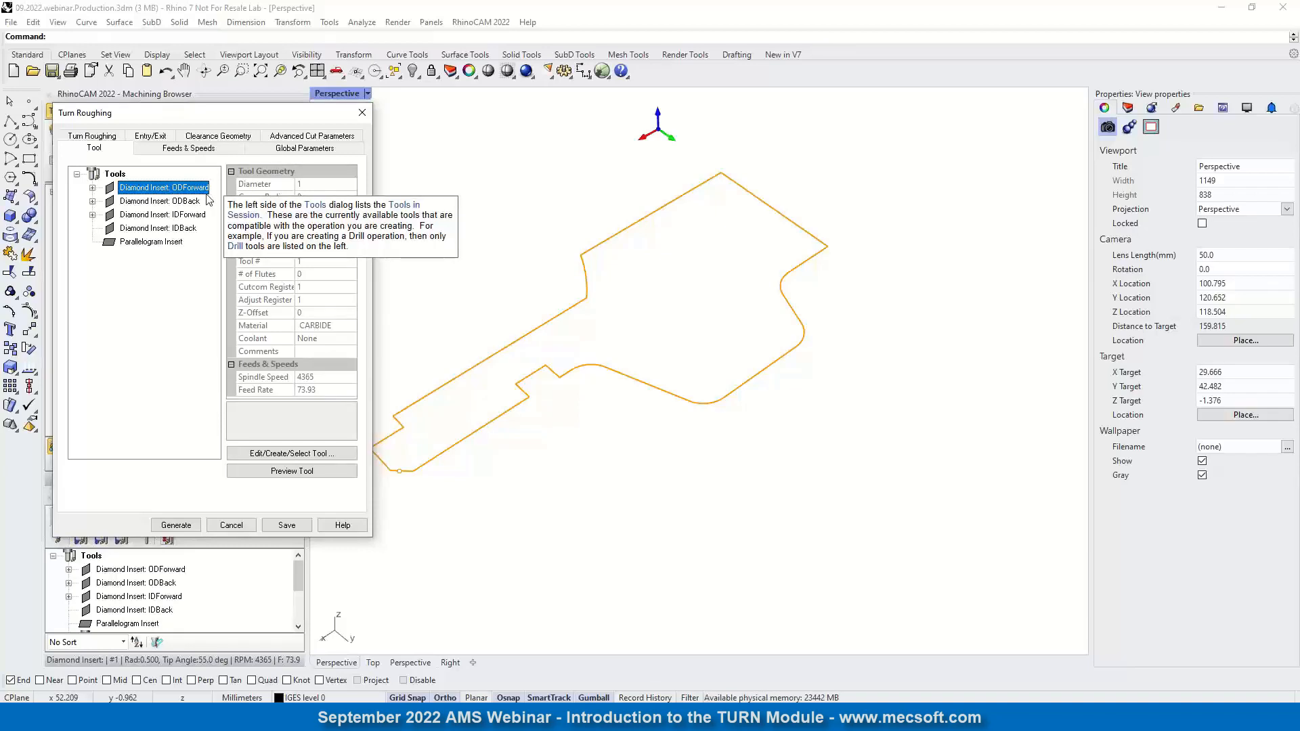
click(267, 455)
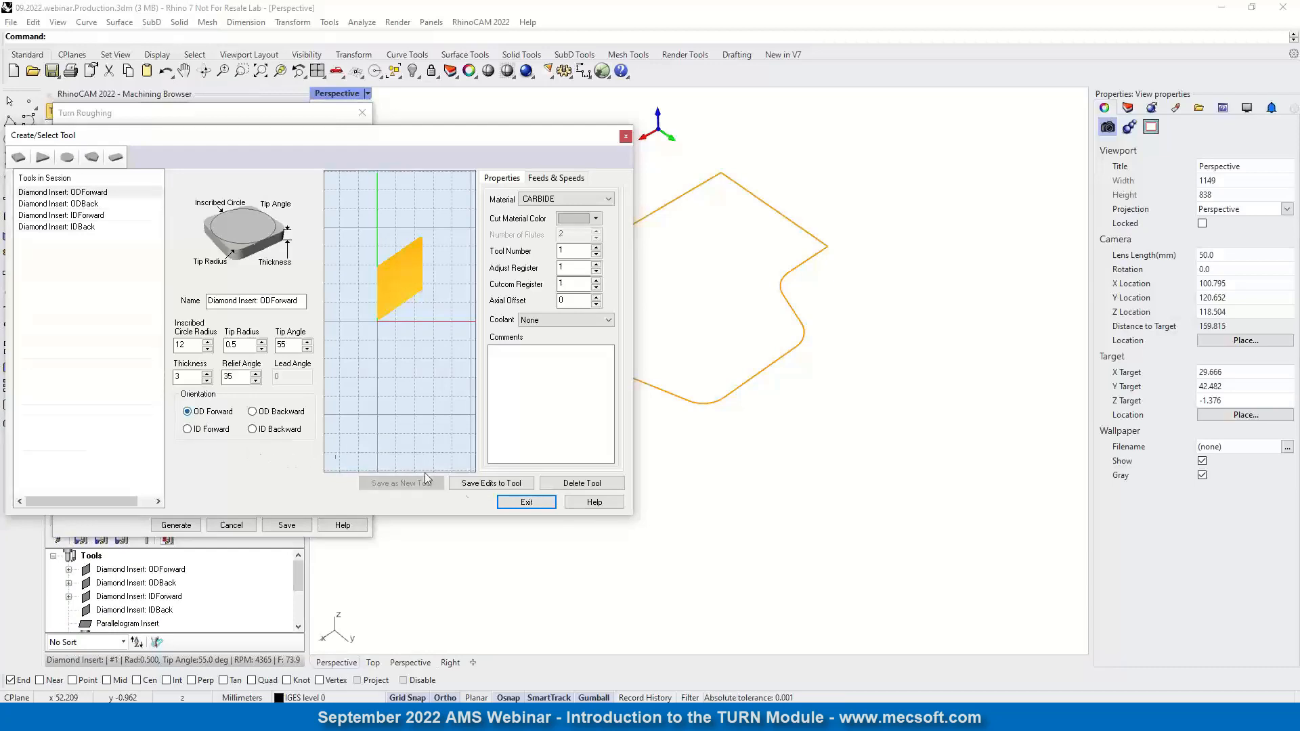
click(531, 502)
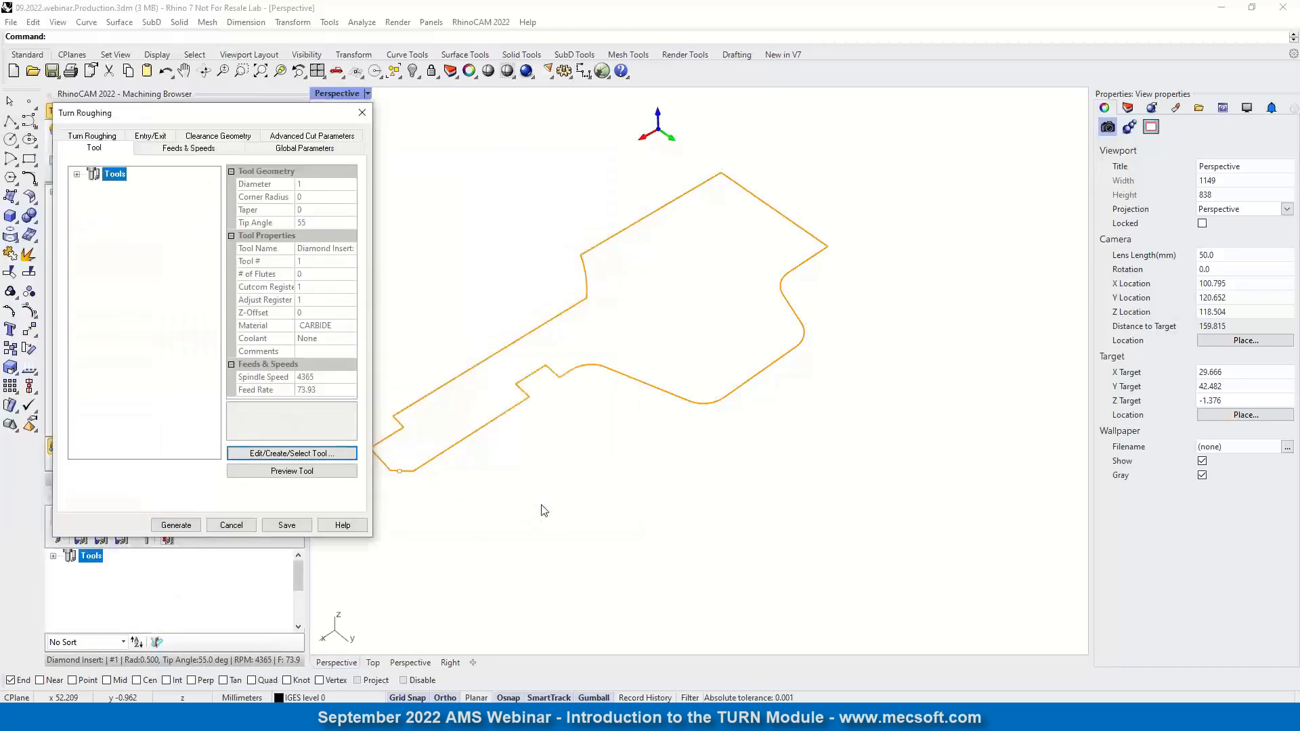
click(239, 528)
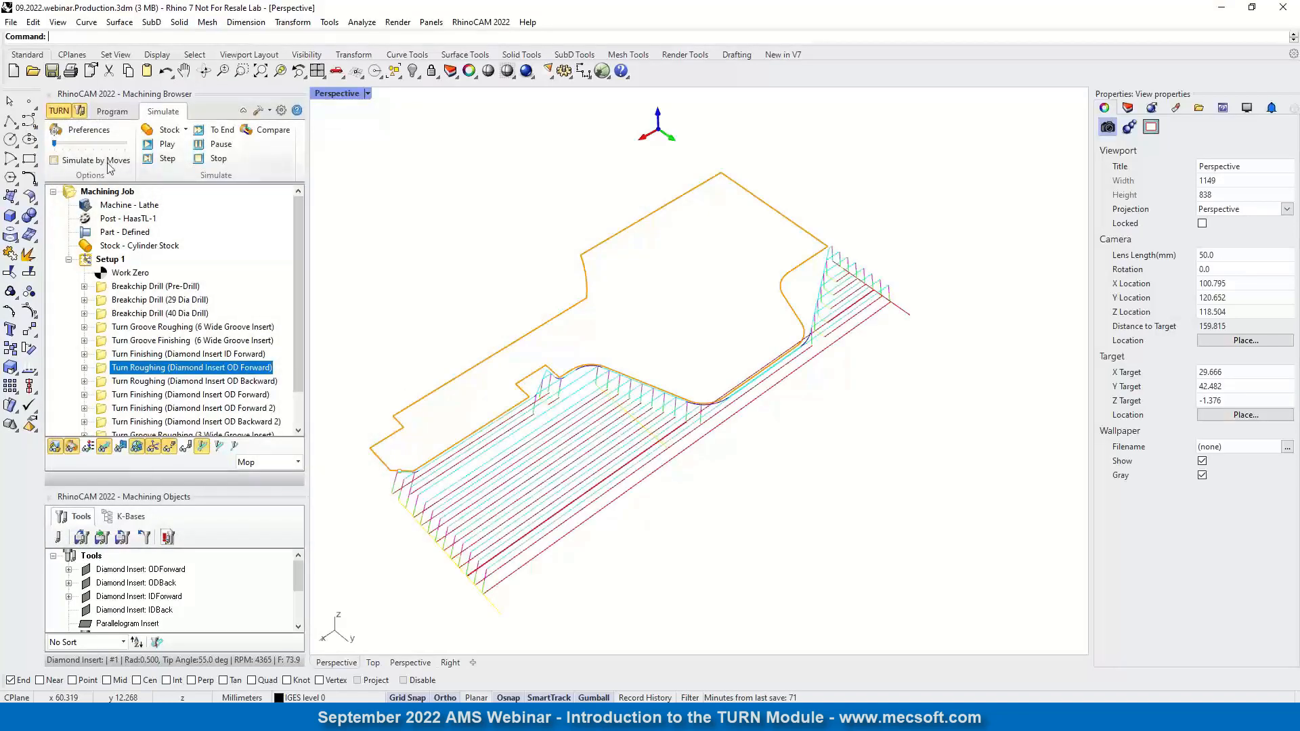
- Simulate Turn Roughing (Diamond Insert OD Forward) at a slightly increased speed and inspect the remaining stock at the edge, groove and undercut
click(165, 144)
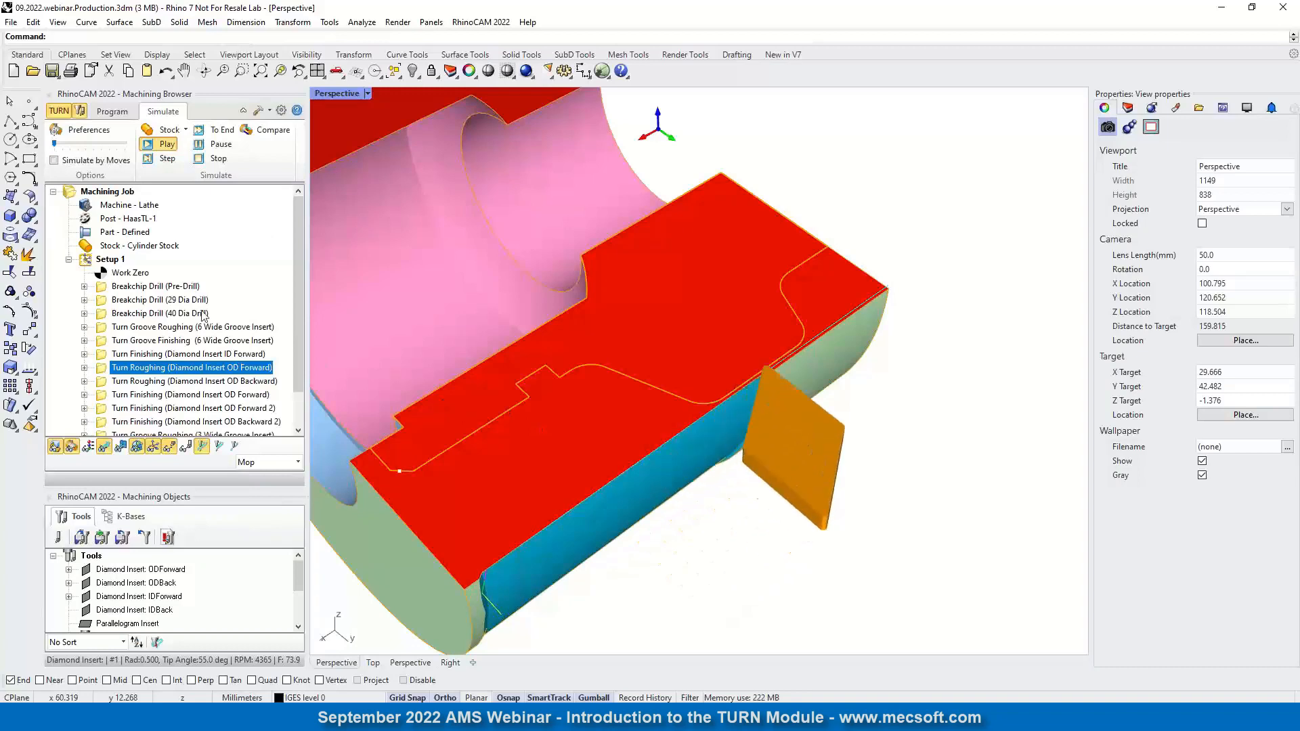
drag(54, 143, 70, 144)
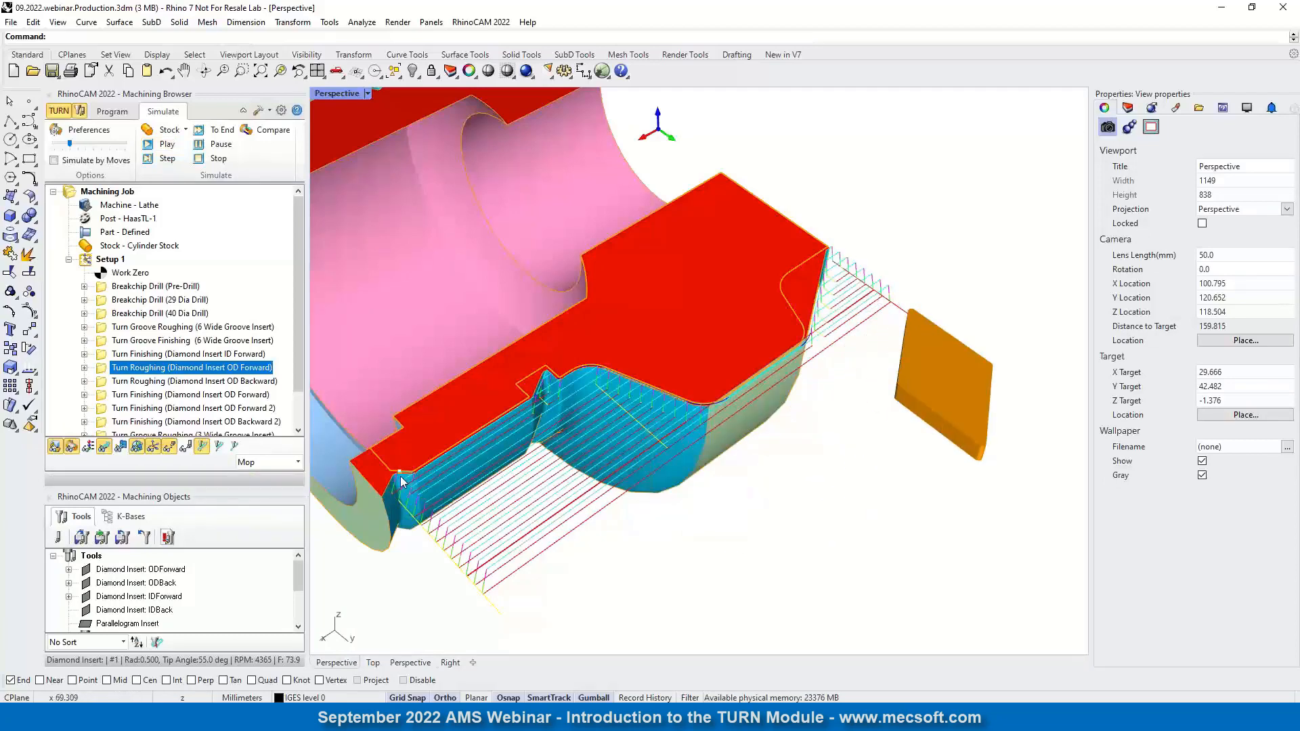
scroll(420, 475, up, 8)
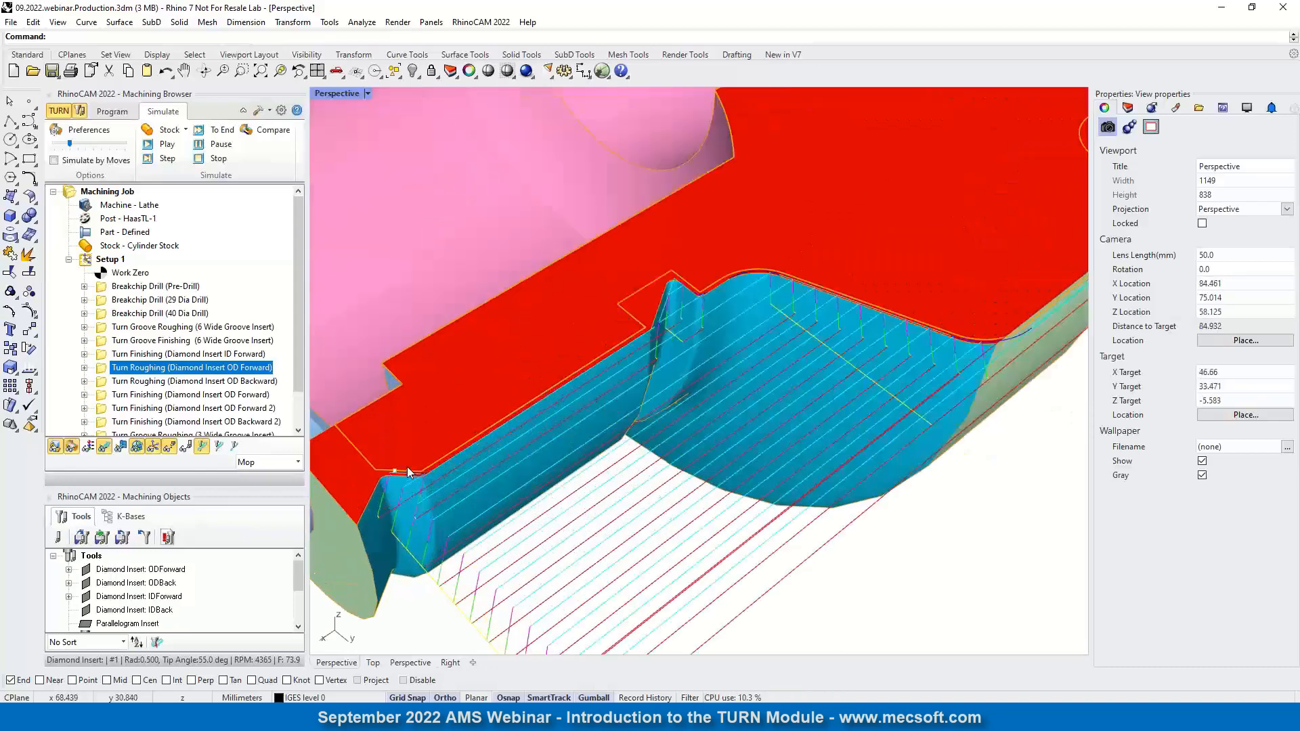
scroll(424, 482, up, 5)
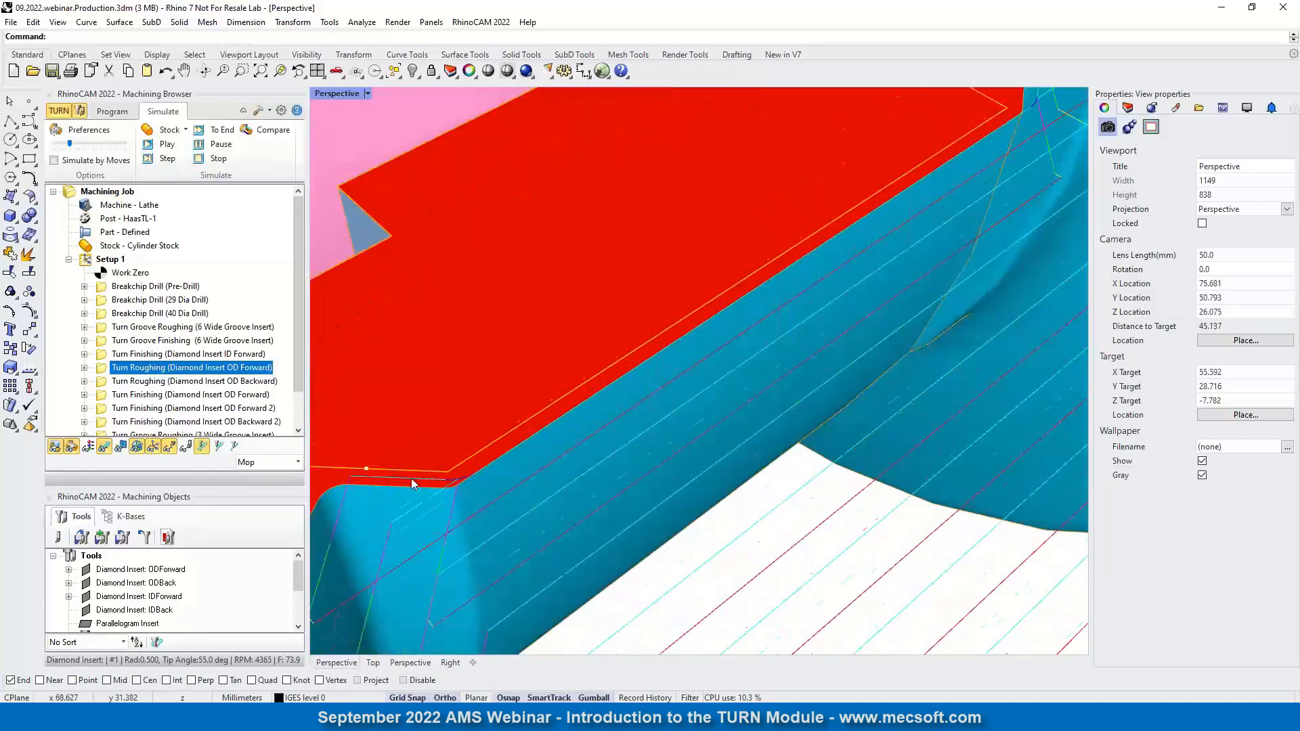
scroll(478, 452, down, 10)
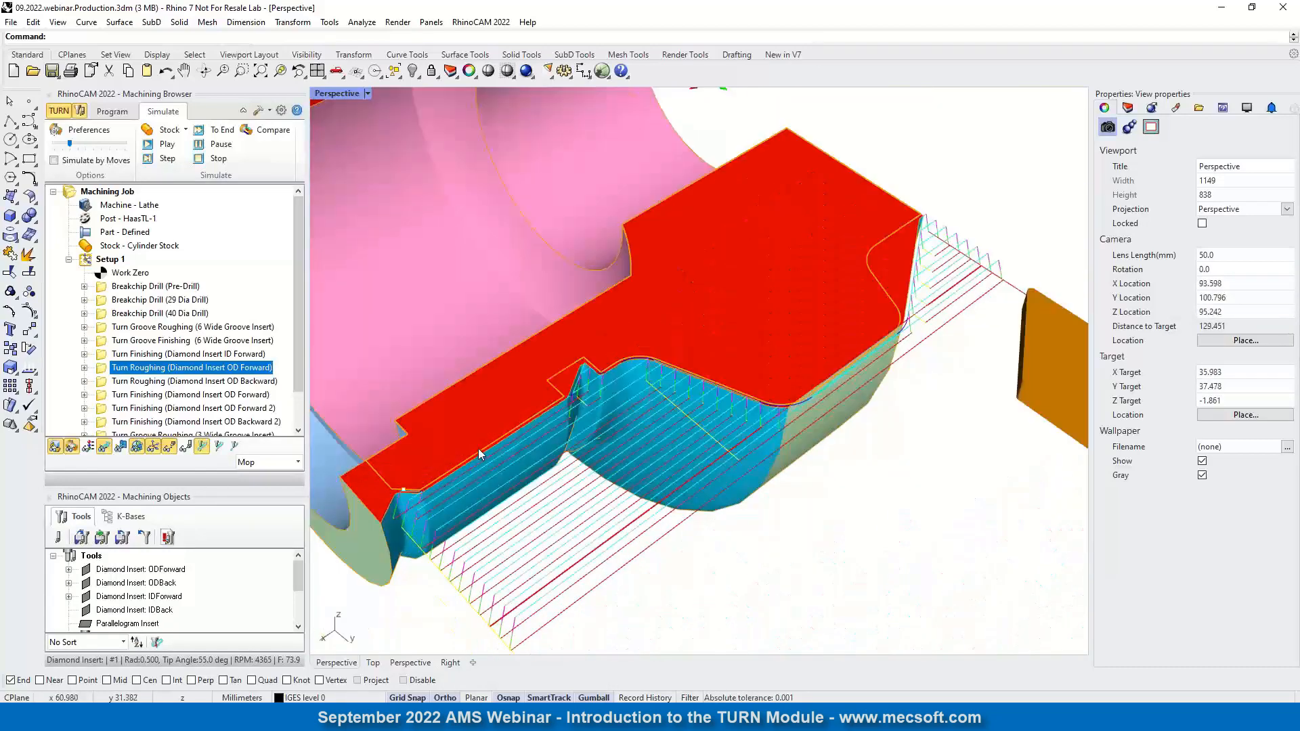
scroll(585, 381, up, 8)
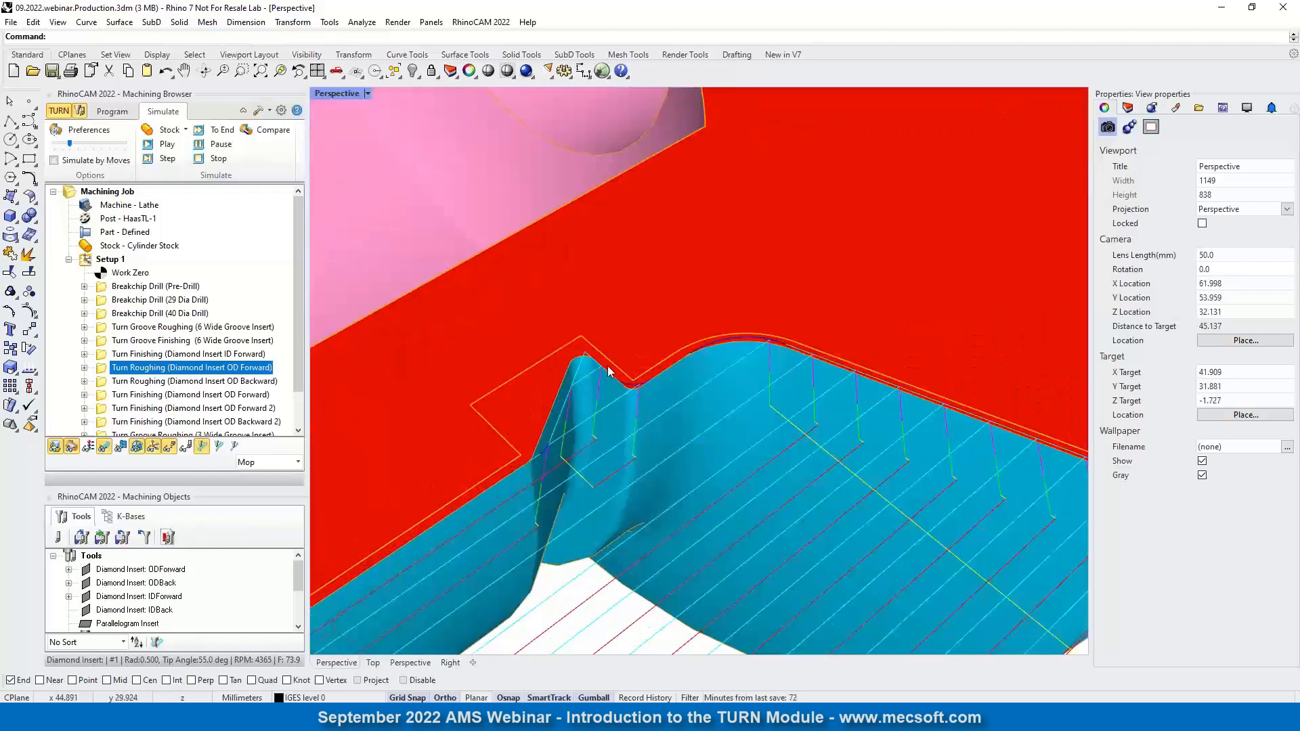
scroll(501, 385, down, 8)
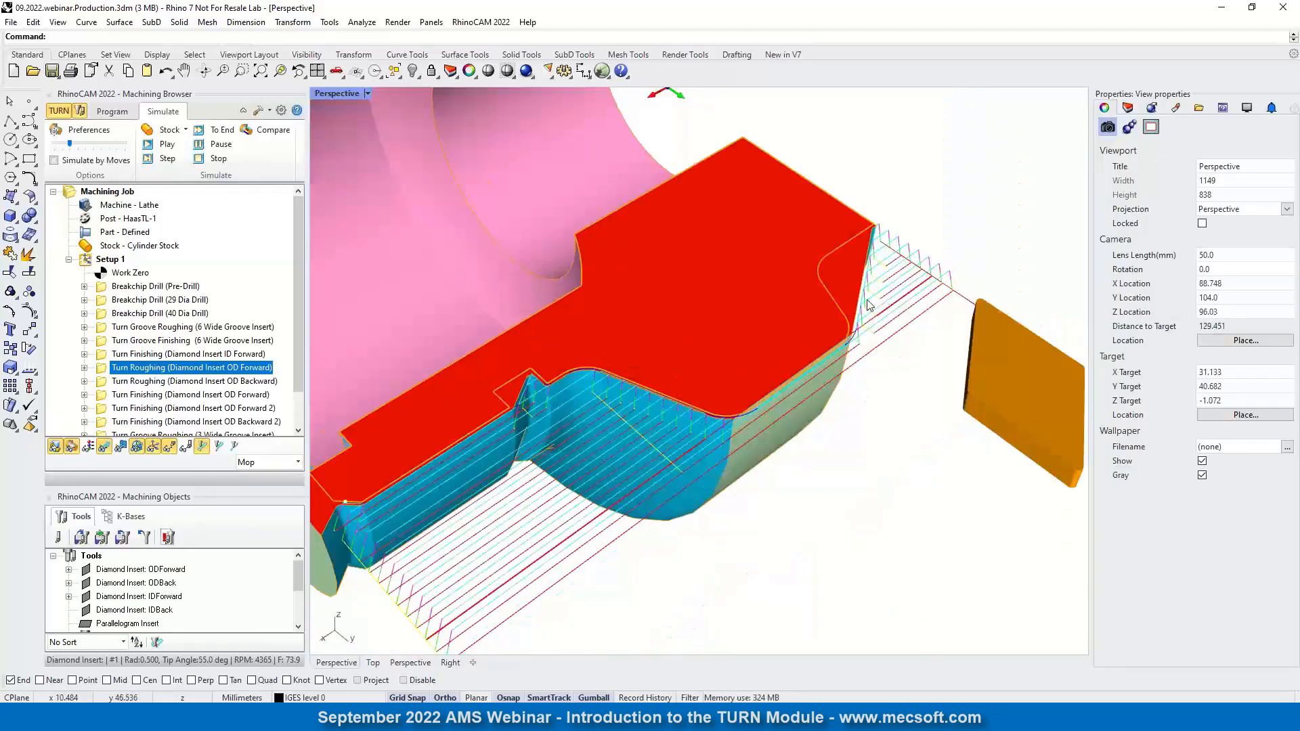
scroll(896, 299, up, 10)
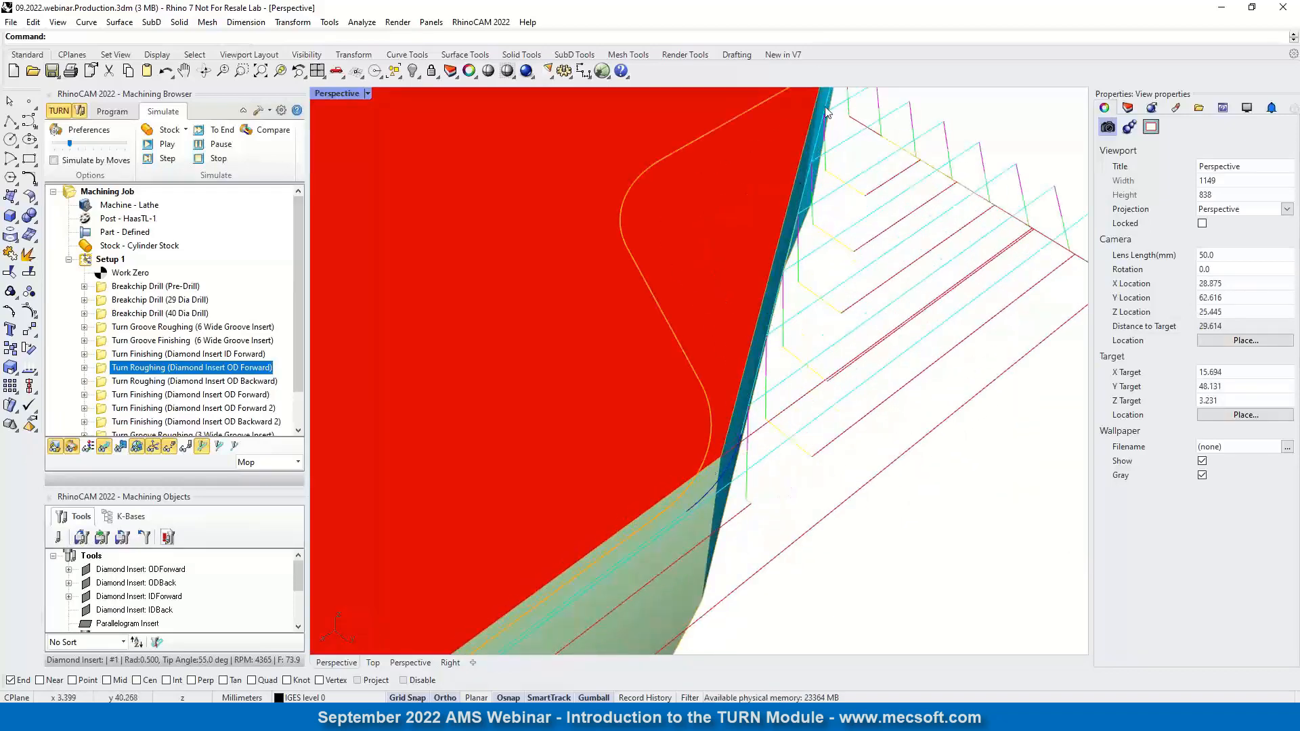
scroll(804, 299, down, 10)
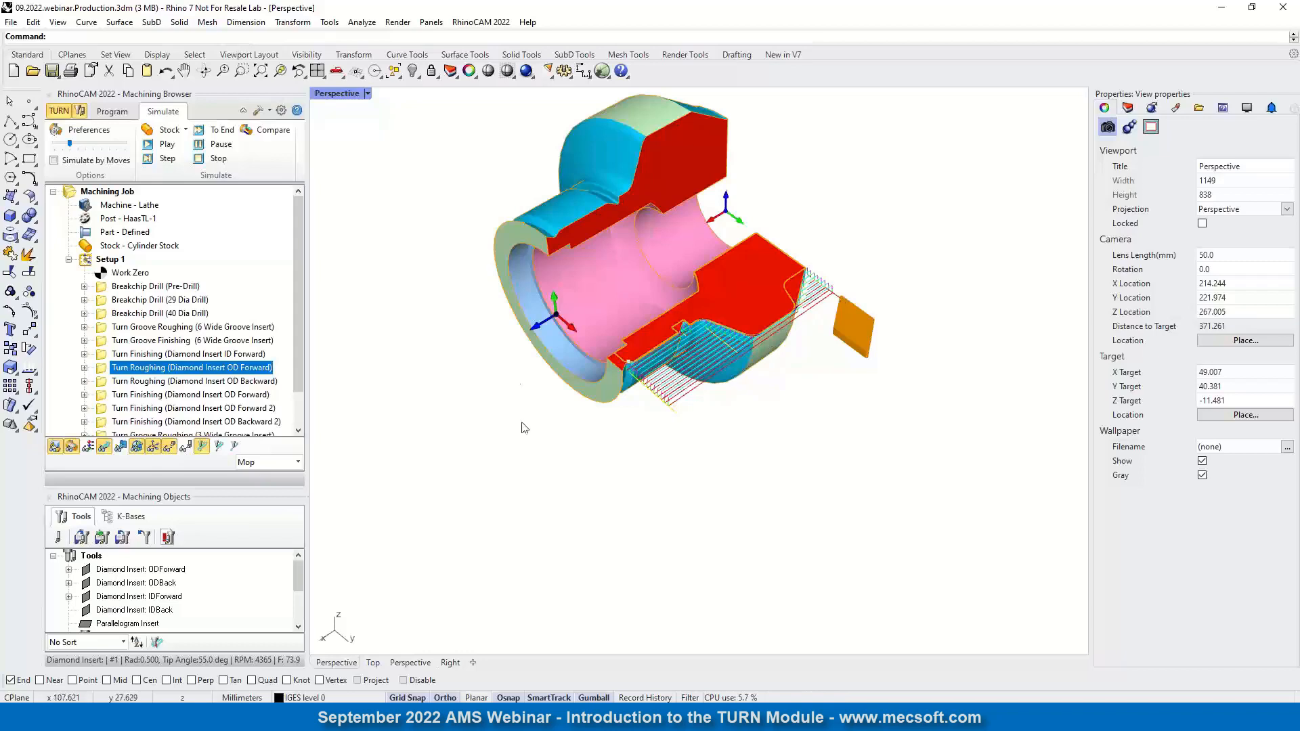
- Review the Diamond Insert ODBack tool in the OD Backward roughing operation, regenerate the toolpath, and reduce the simulation speed to its minimum
click(108, 383)
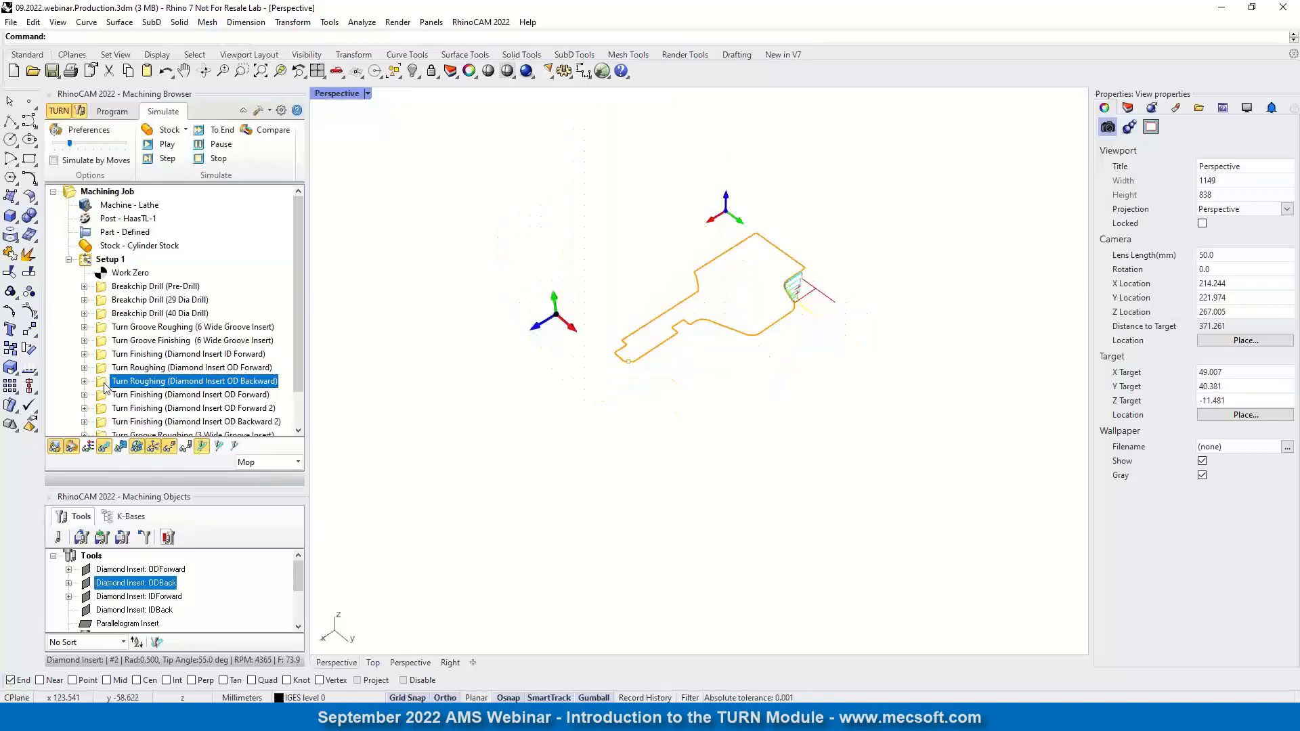
double_click(103, 384)
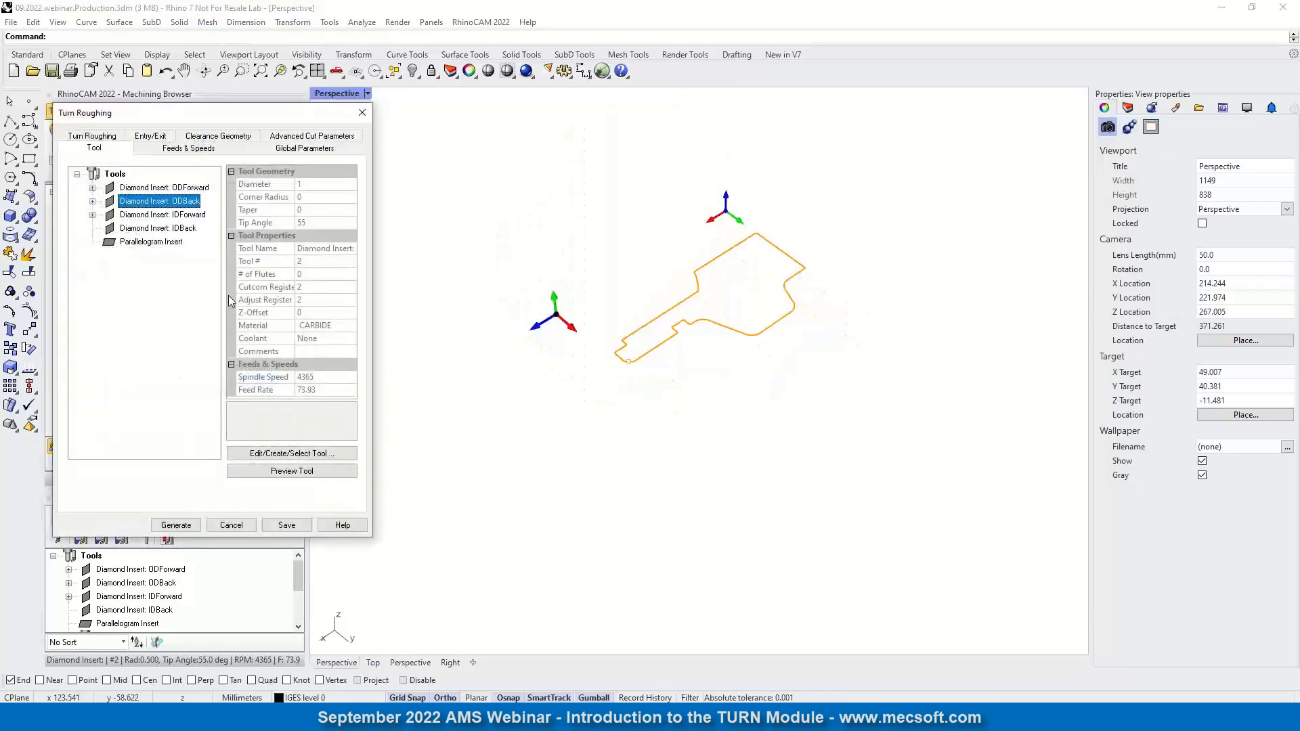
click(271, 451)
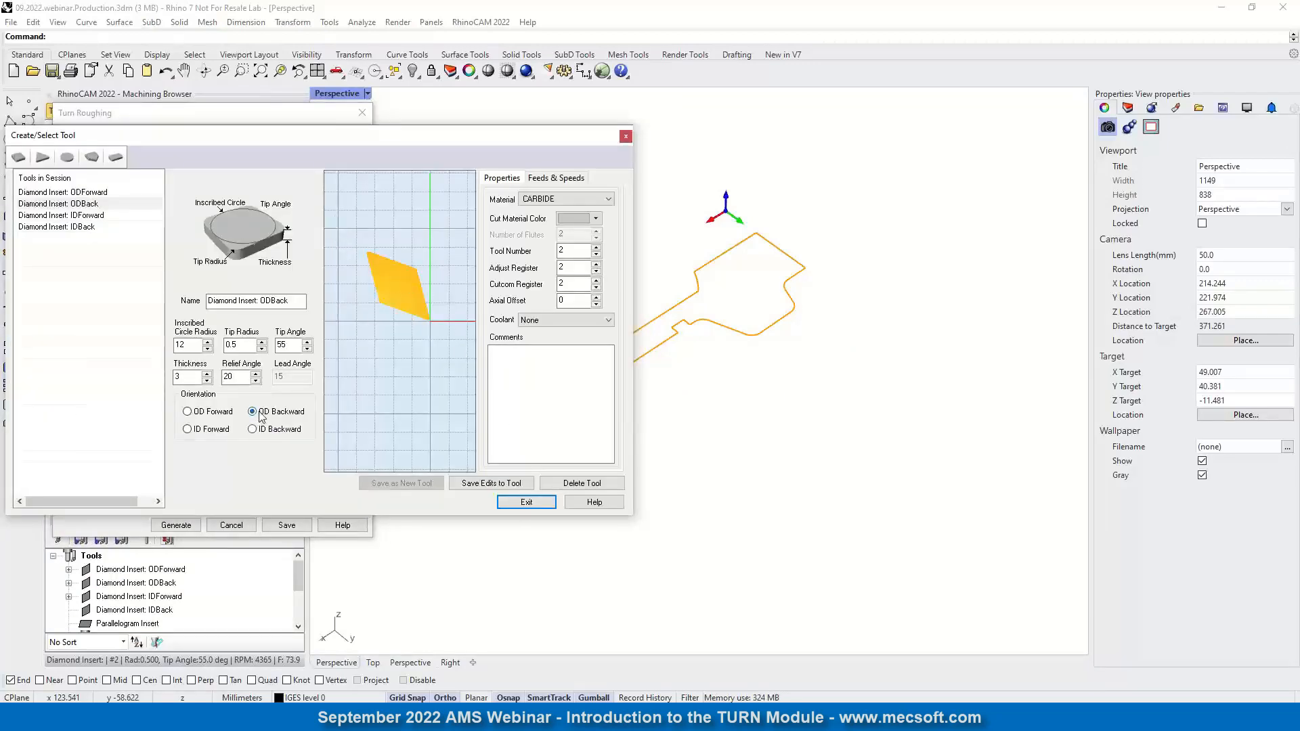
click(539, 501)
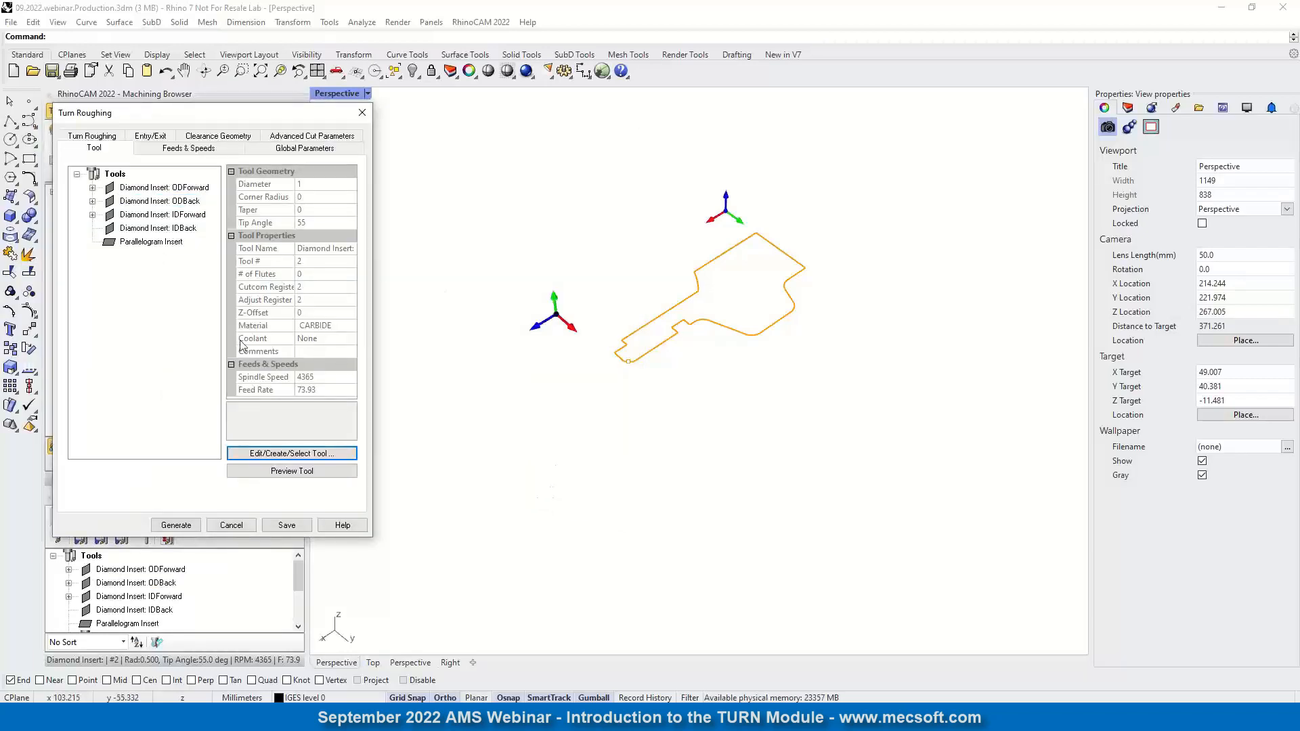
click(176, 524)
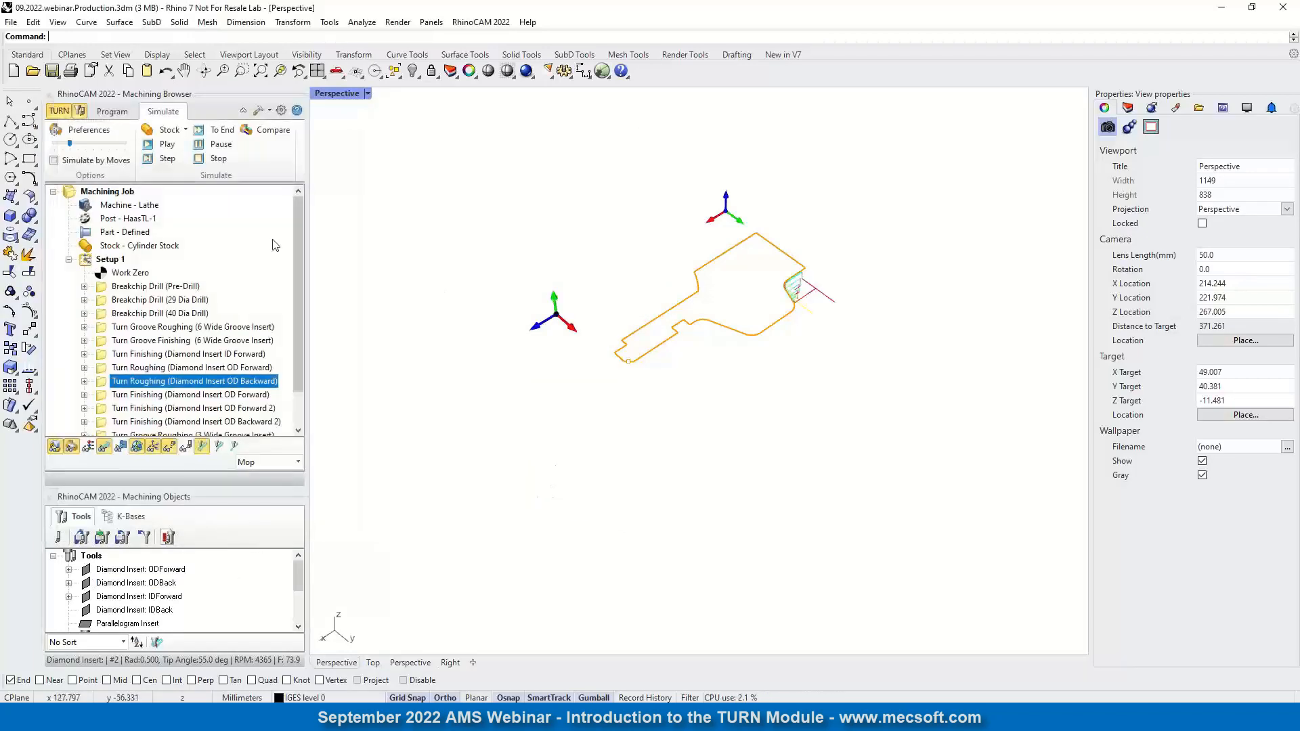
drag(69, 144, 54, 144)
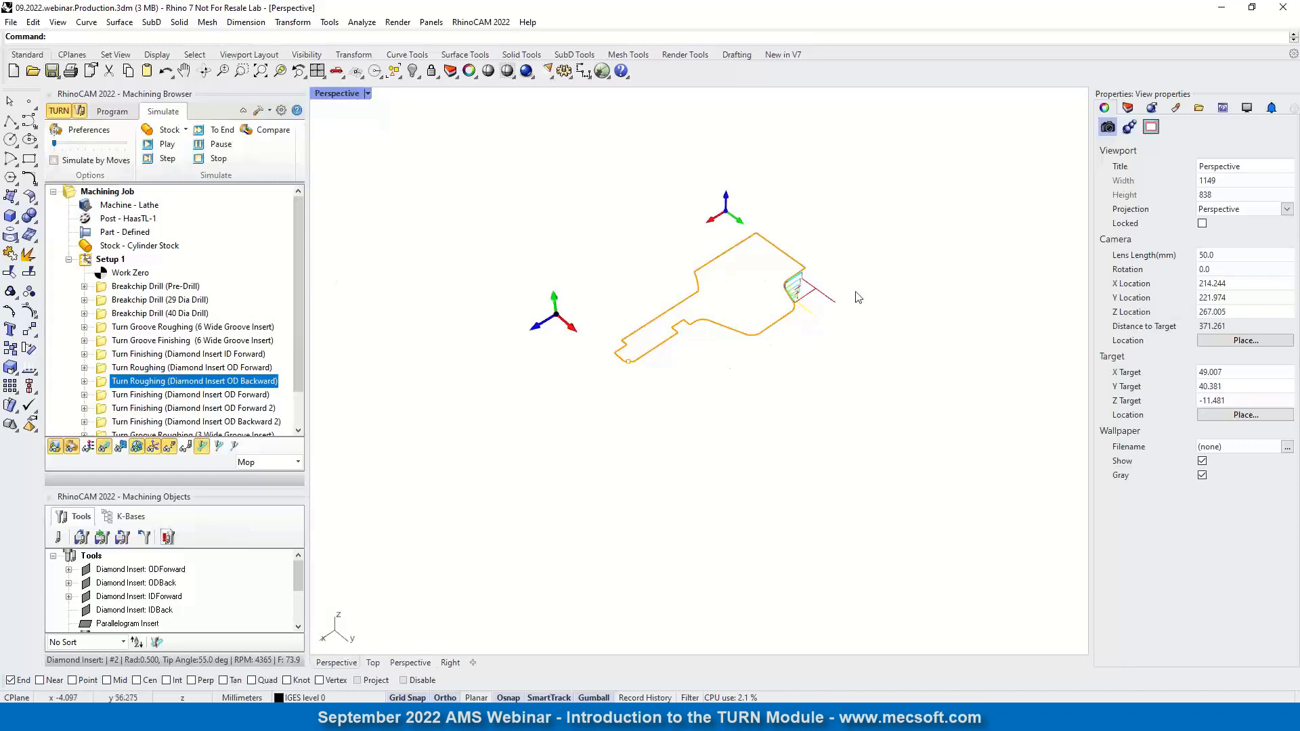
- Simulate Turn Roughing (Diamond Insert OD Backward) and inspect the stock left in the rear undercut from several angles
scroll(792, 279, up, 5)
scroll(792, 280, up, 5)
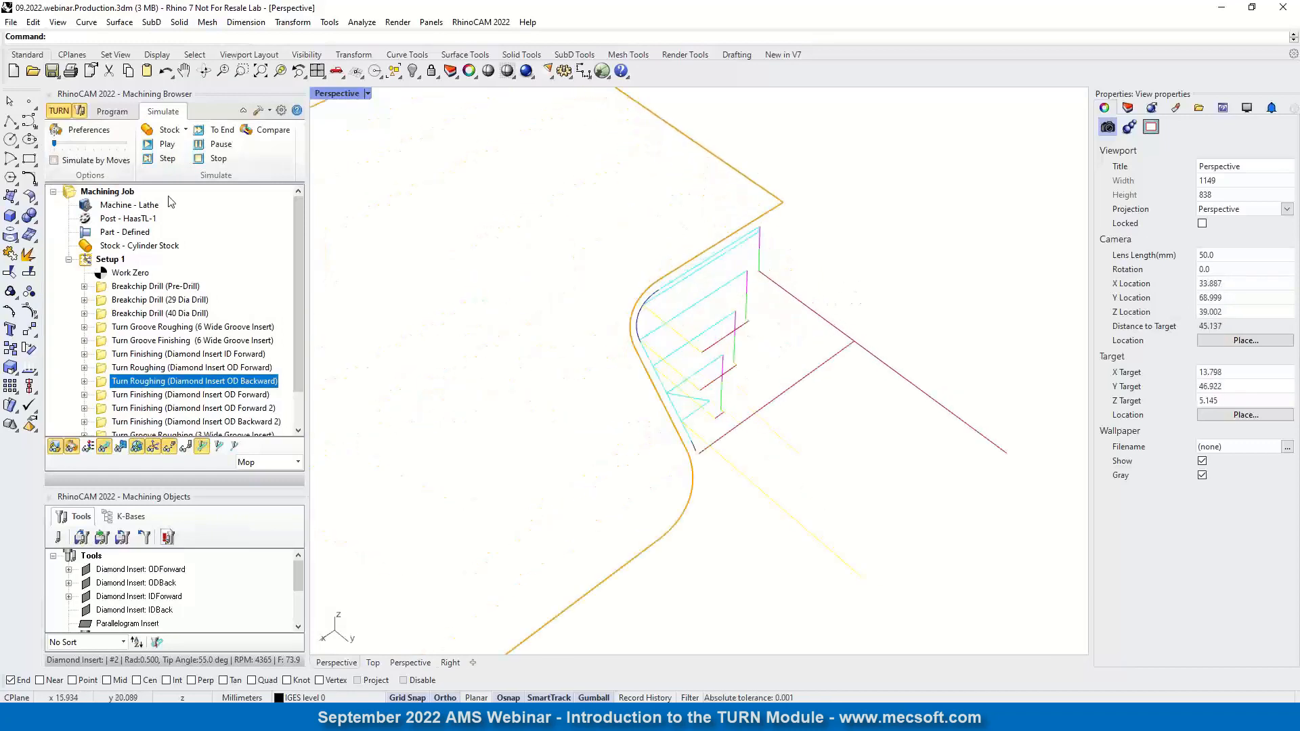
click(167, 144)
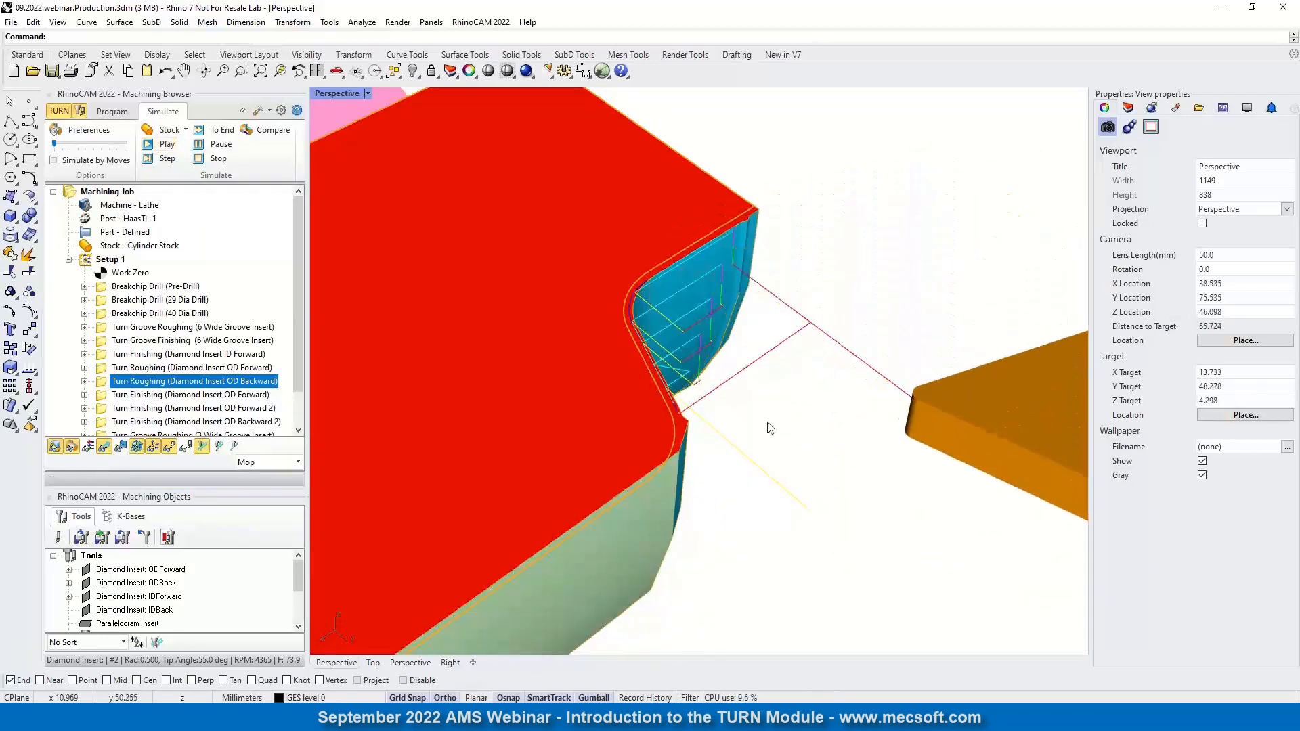
right_drag(878, 306, 707, 278)
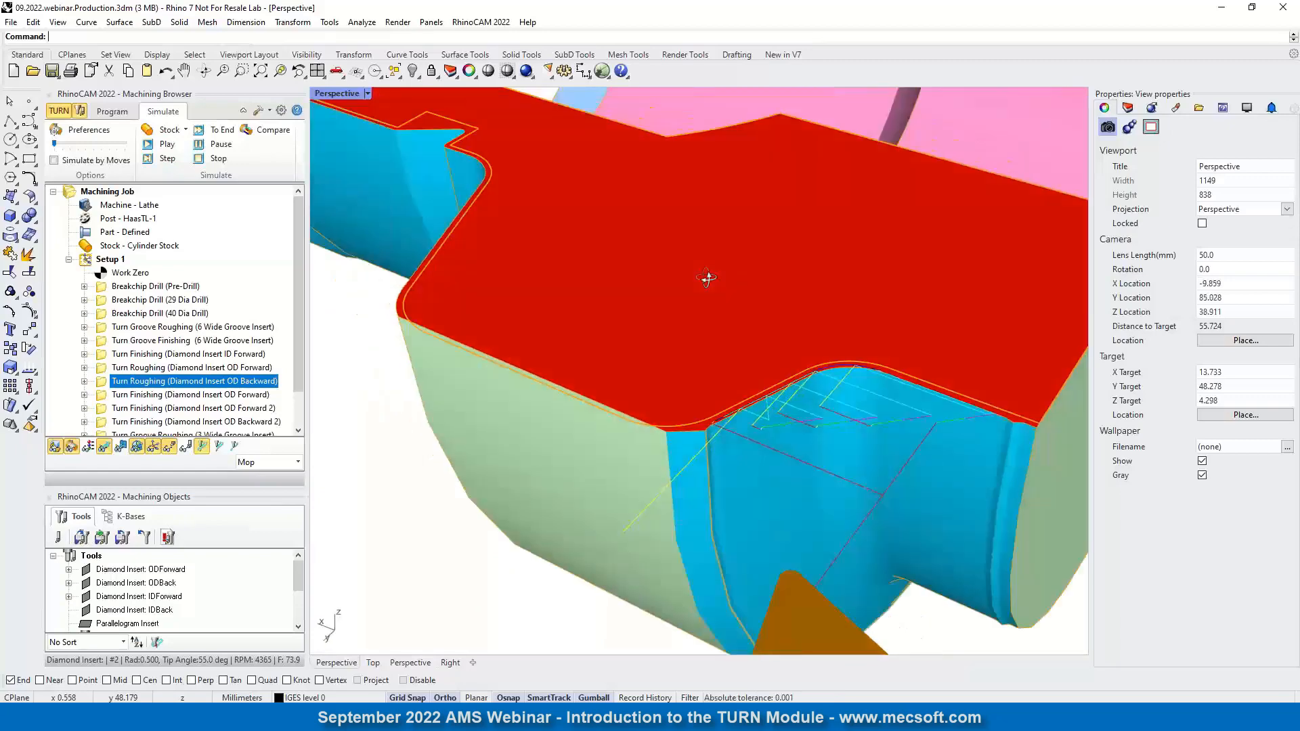
scroll(936, 432, up, 5)
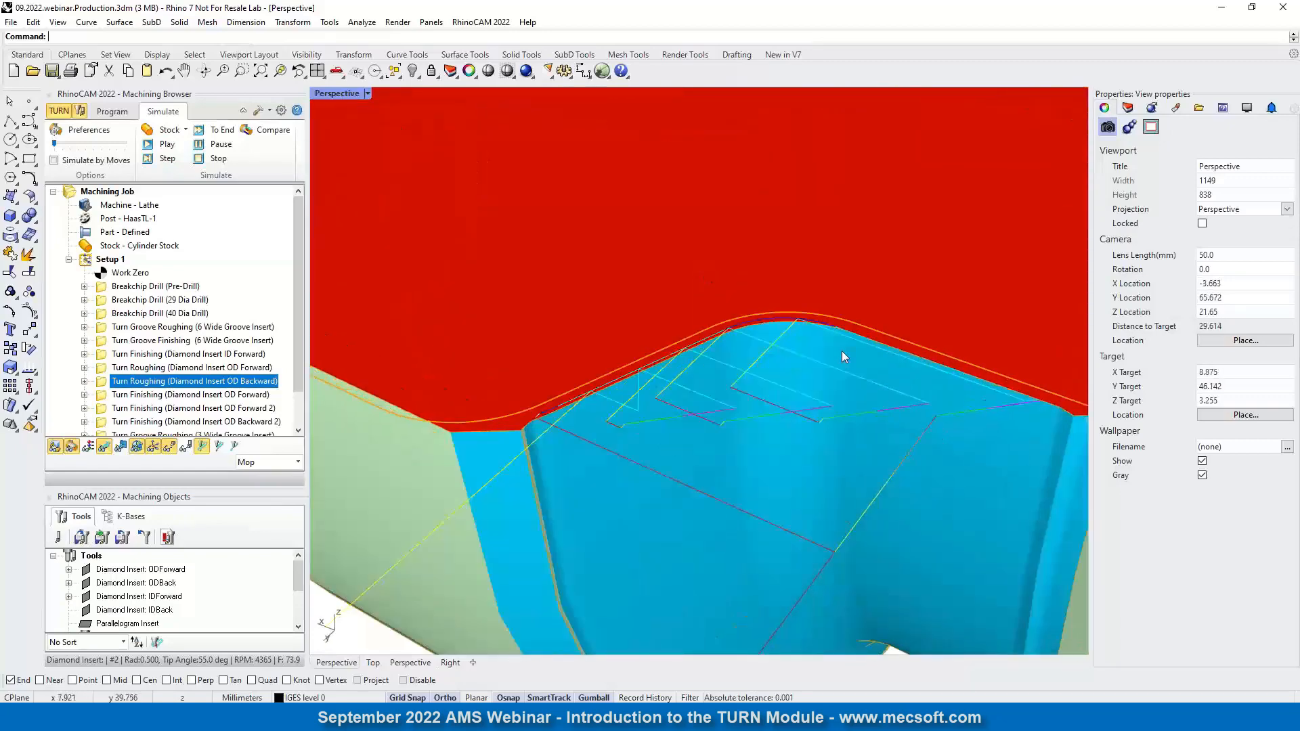
scroll(656, 270, down, 10)
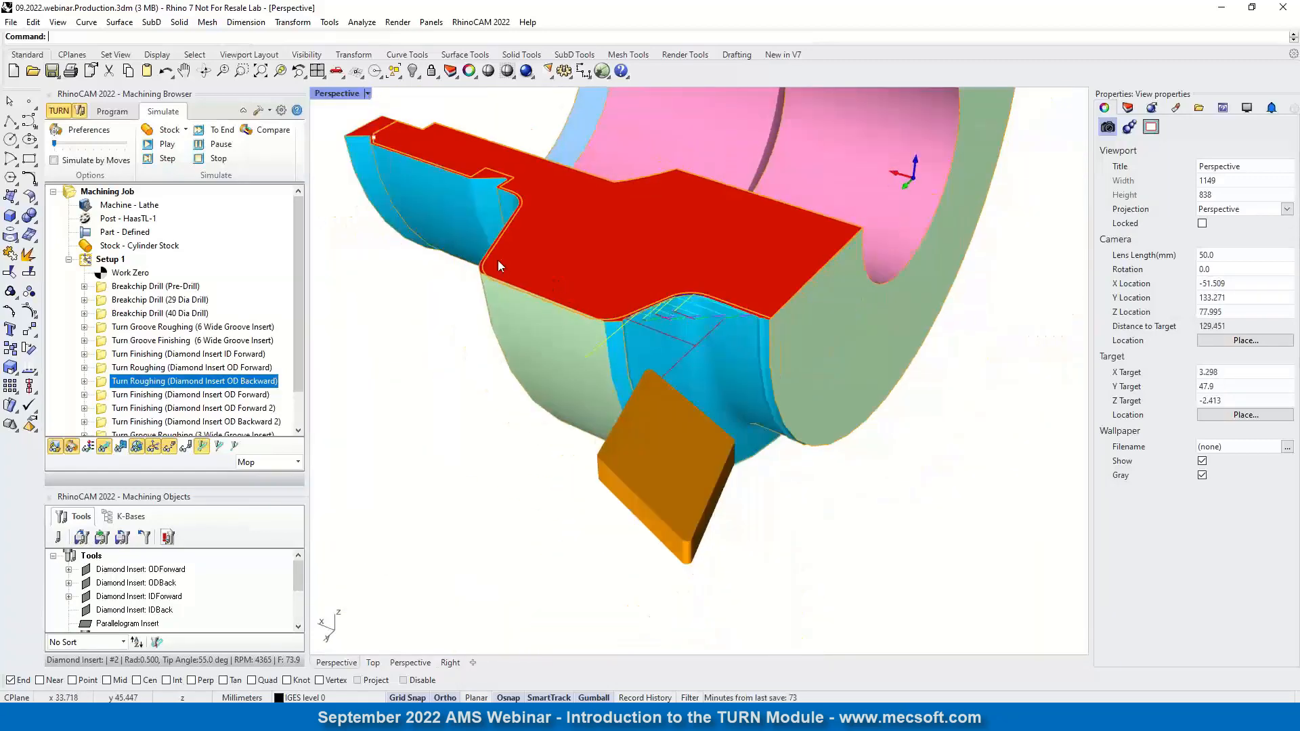
right_drag(498, 261, 660, 255)
scroll(864, 203, down, 6)
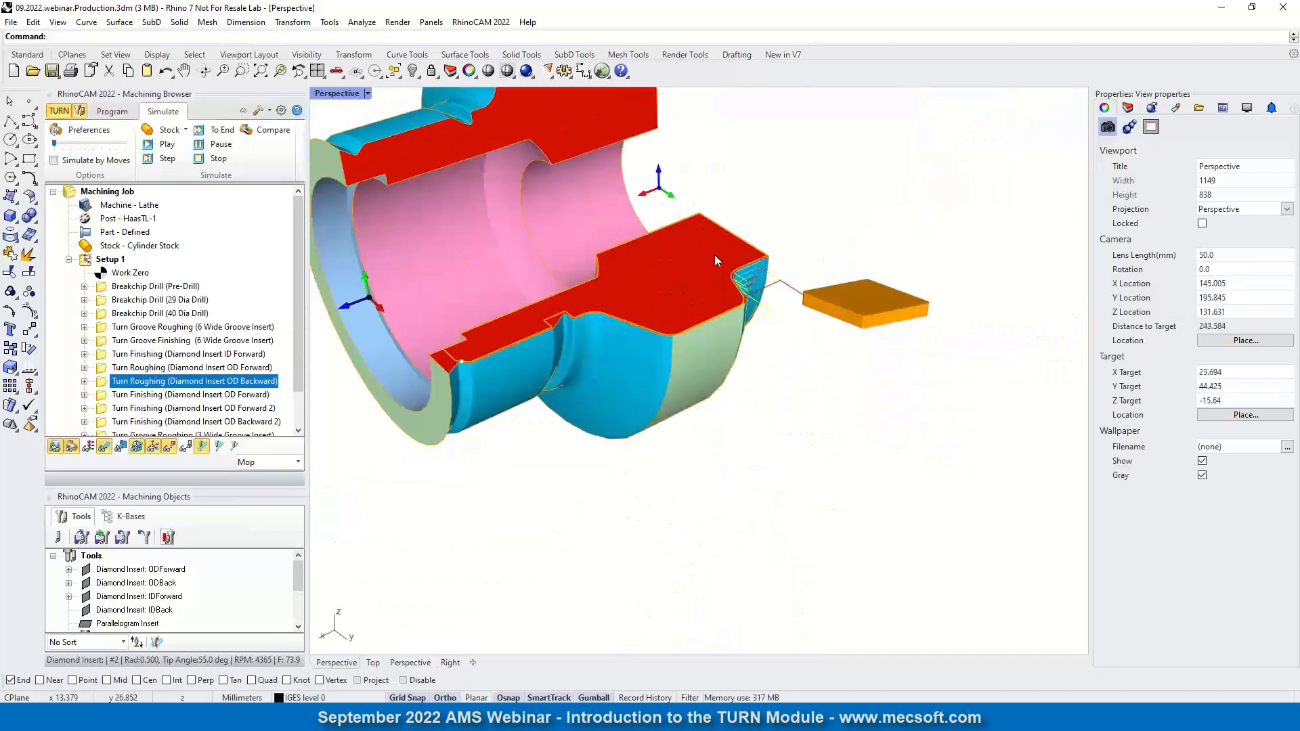
- Select the Turn Finishing (Diamond Insert OD Forward) operation and examine its toolpath at the front end of the profile
click(180, 395)
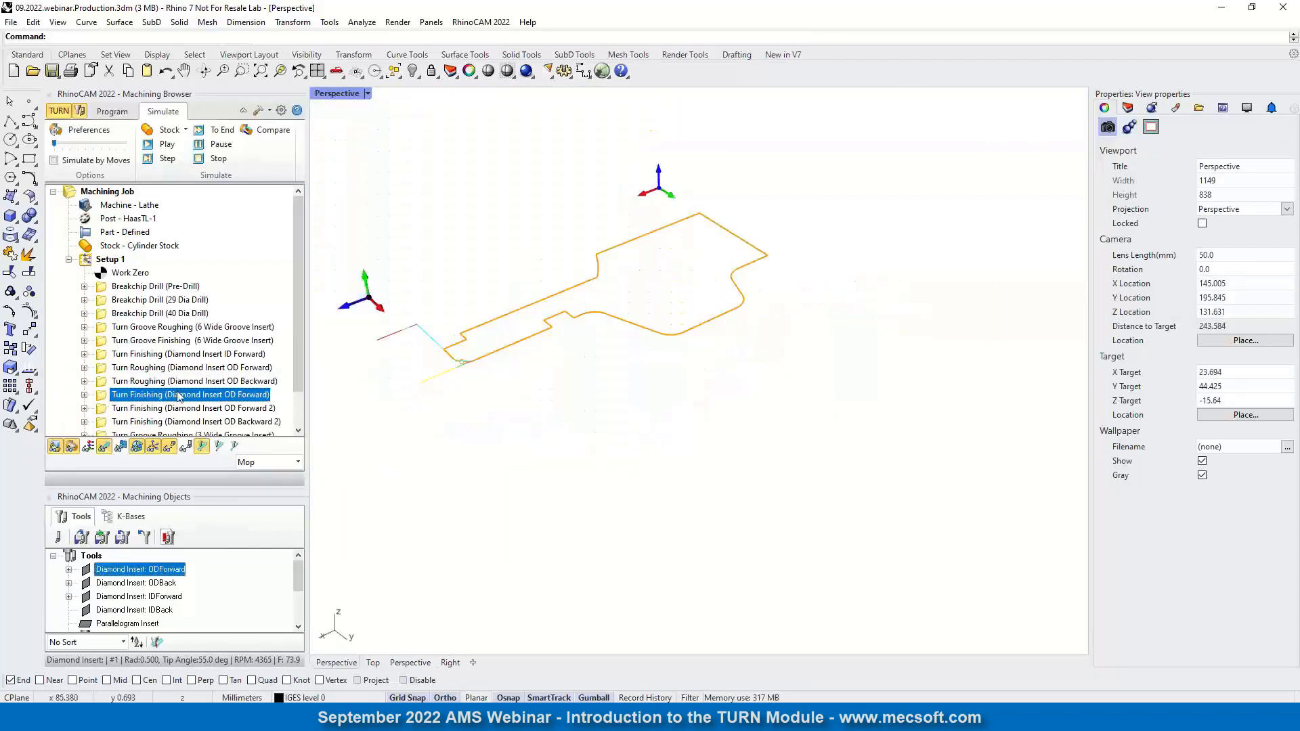
scroll(816, 282, down, 4)
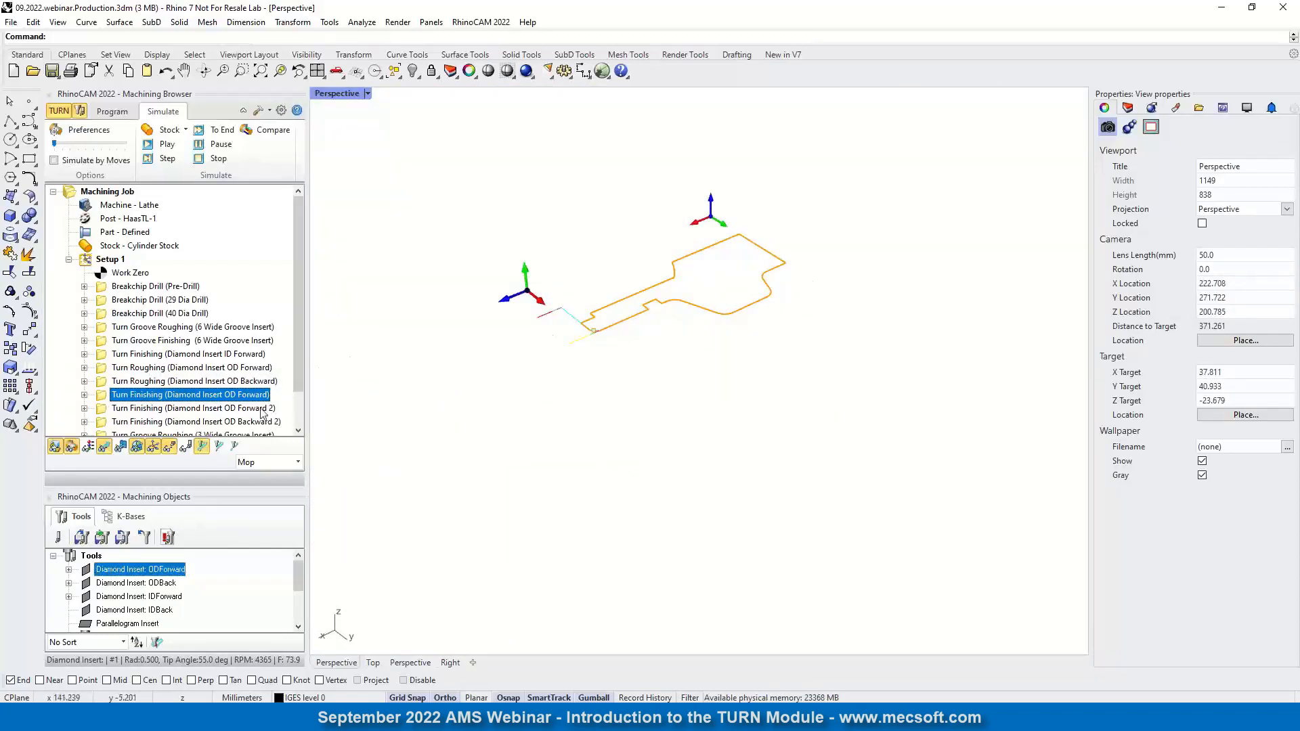
scroll(567, 308, up, 4)
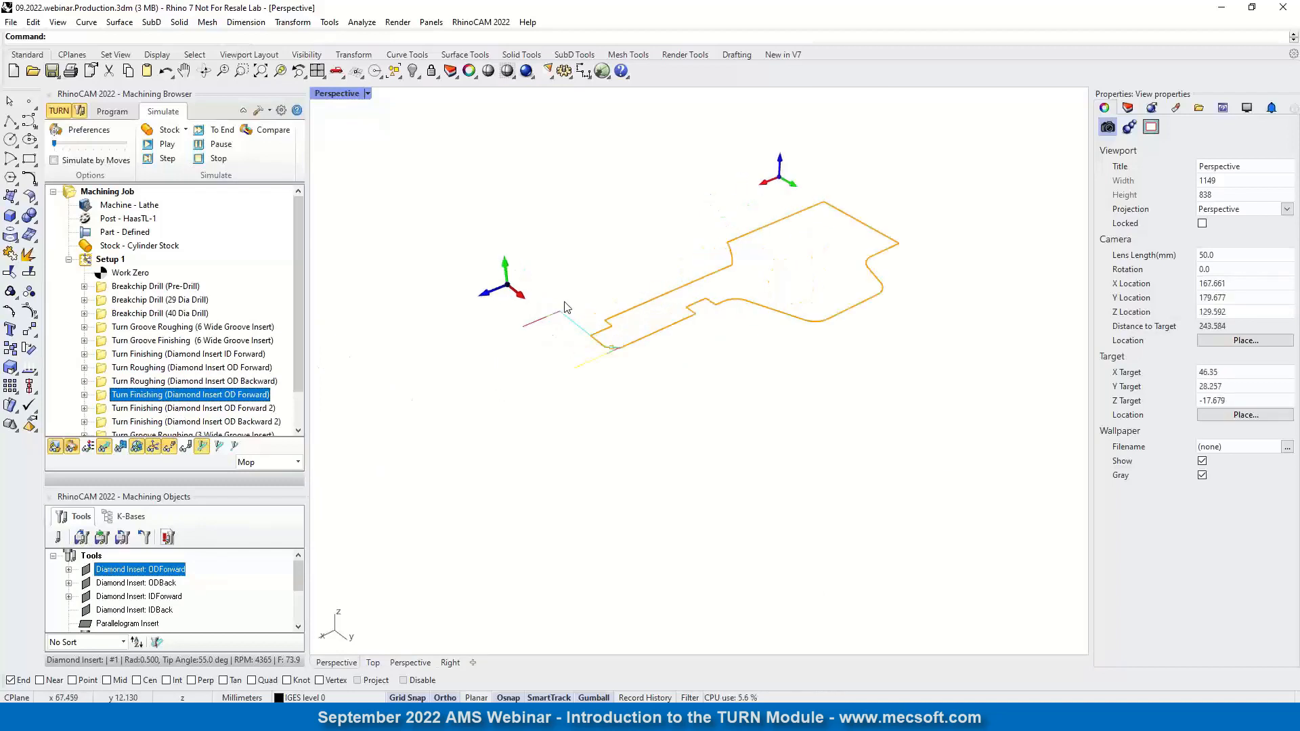
- Return to the Turn Roughing (Diamond Insert OD Backward) result and examine the stock remaining on the front face and chamfer
click(103, 383)
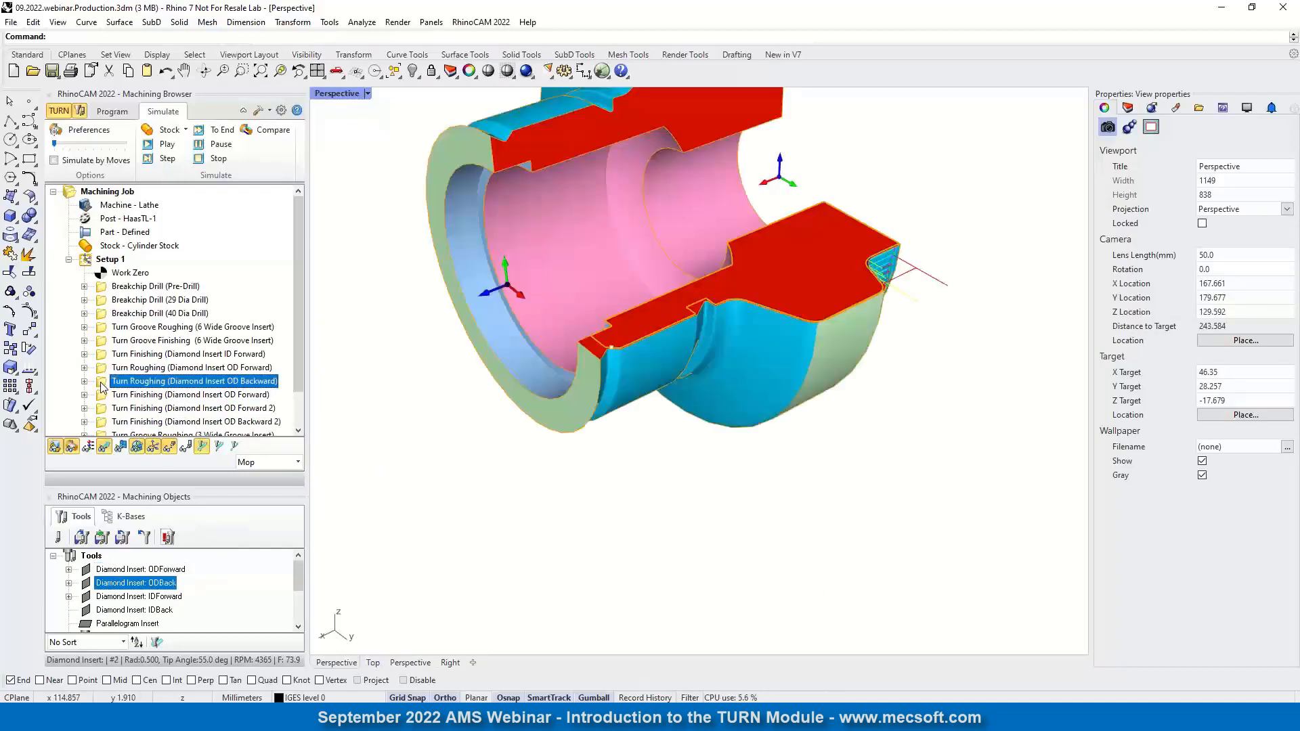
scroll(612, 350, up, 16)
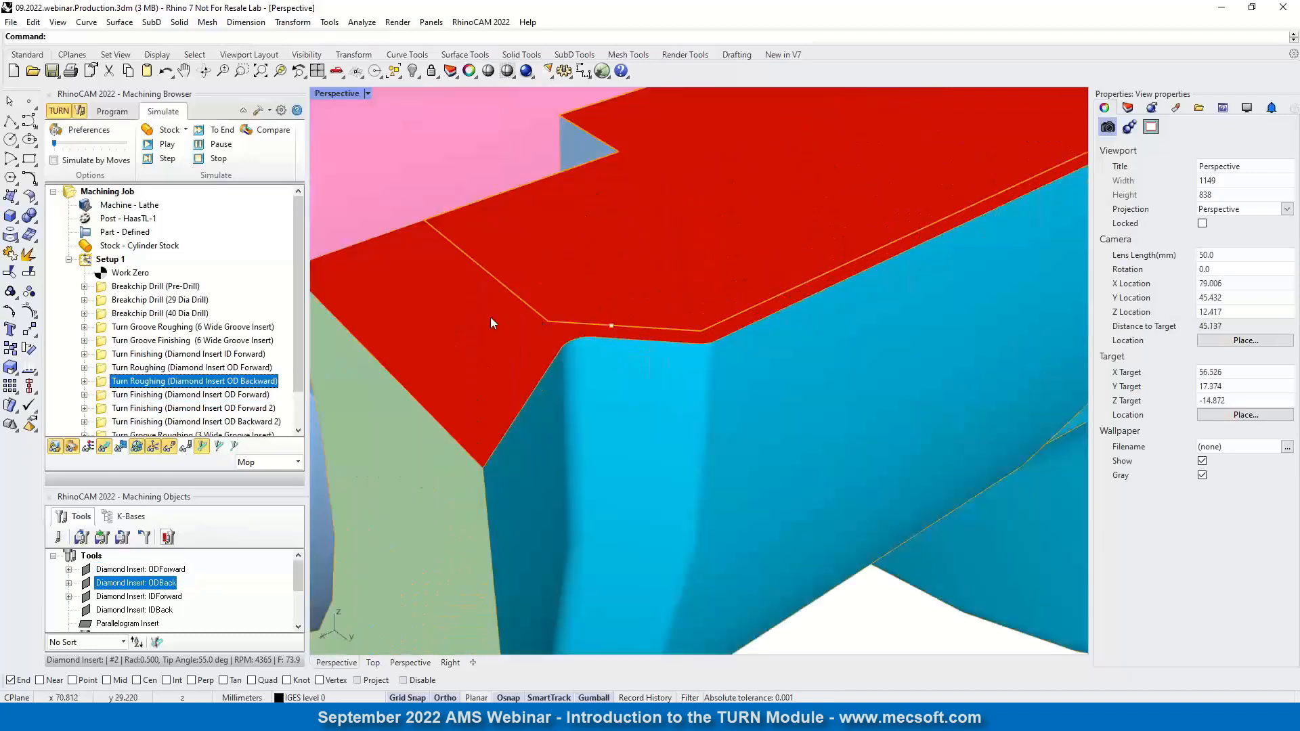
scroll(579, 348, down, 6)
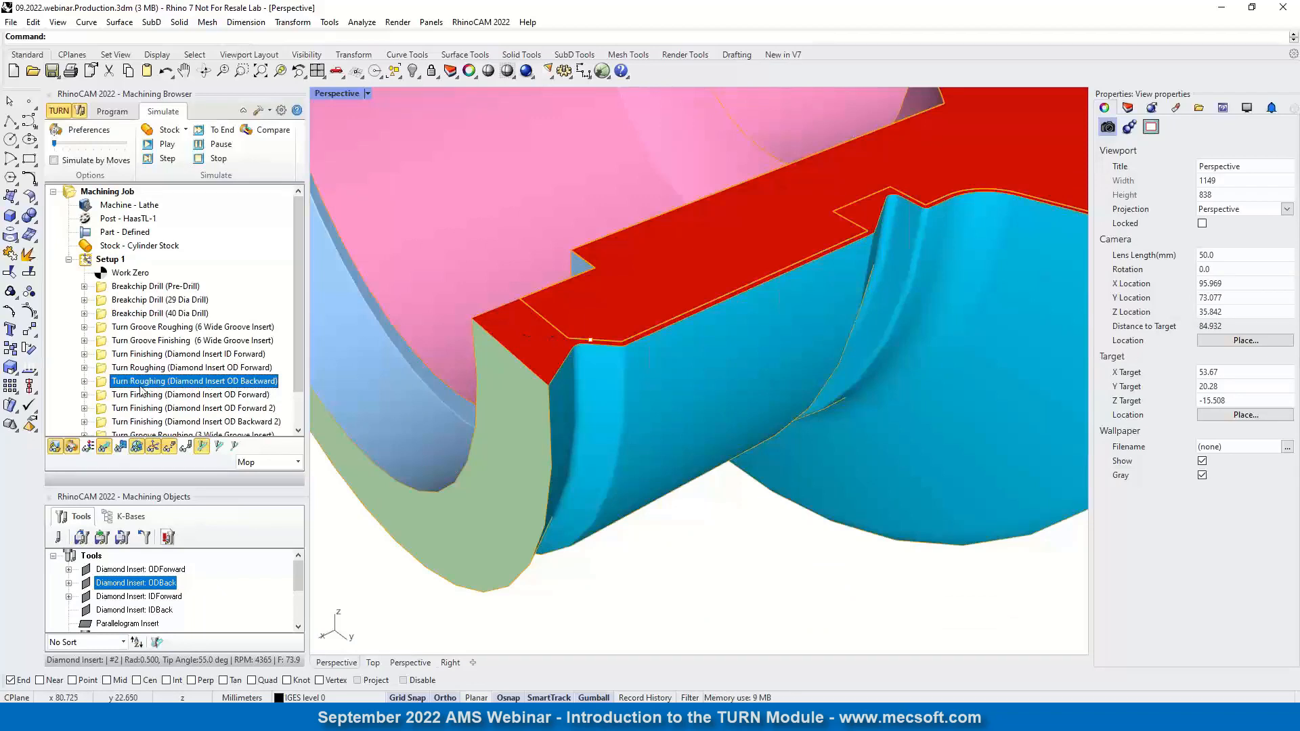
scroll(499, 368, down, 10)
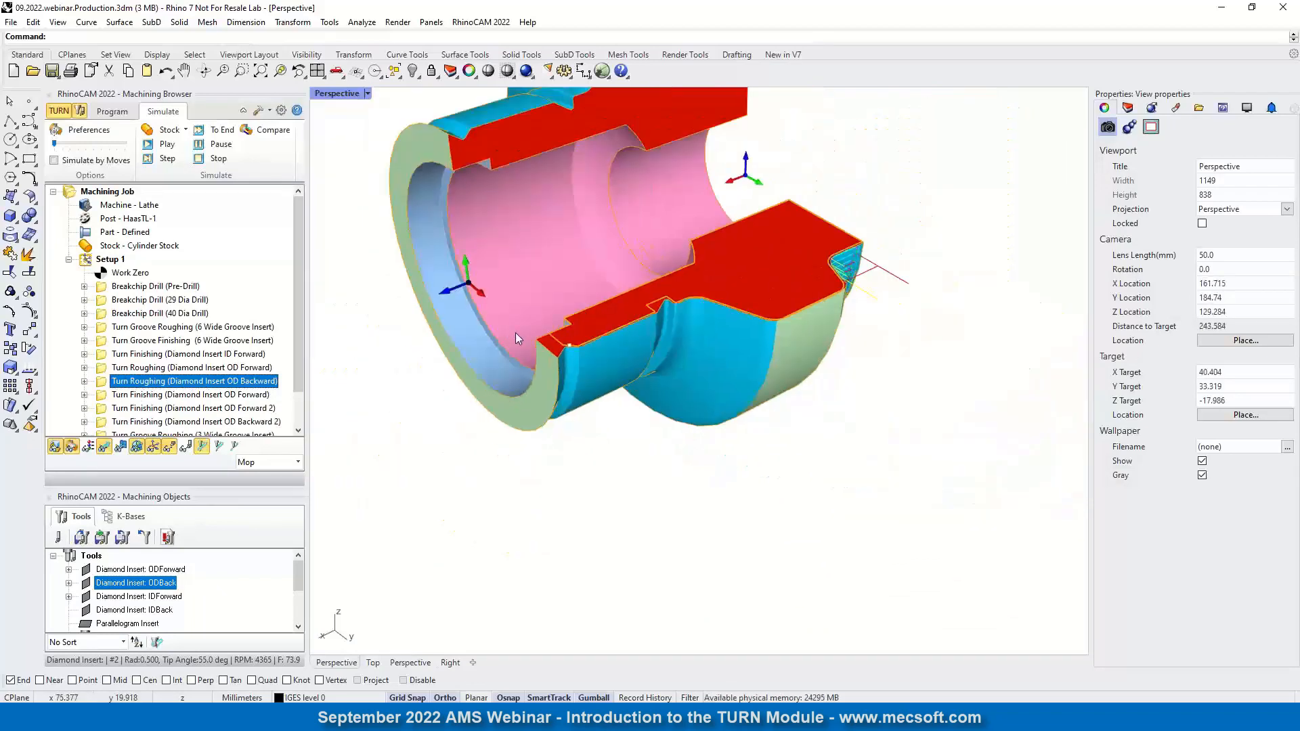
scroll(593, 350, up, 6)
scroll(517, 348, up, 2)
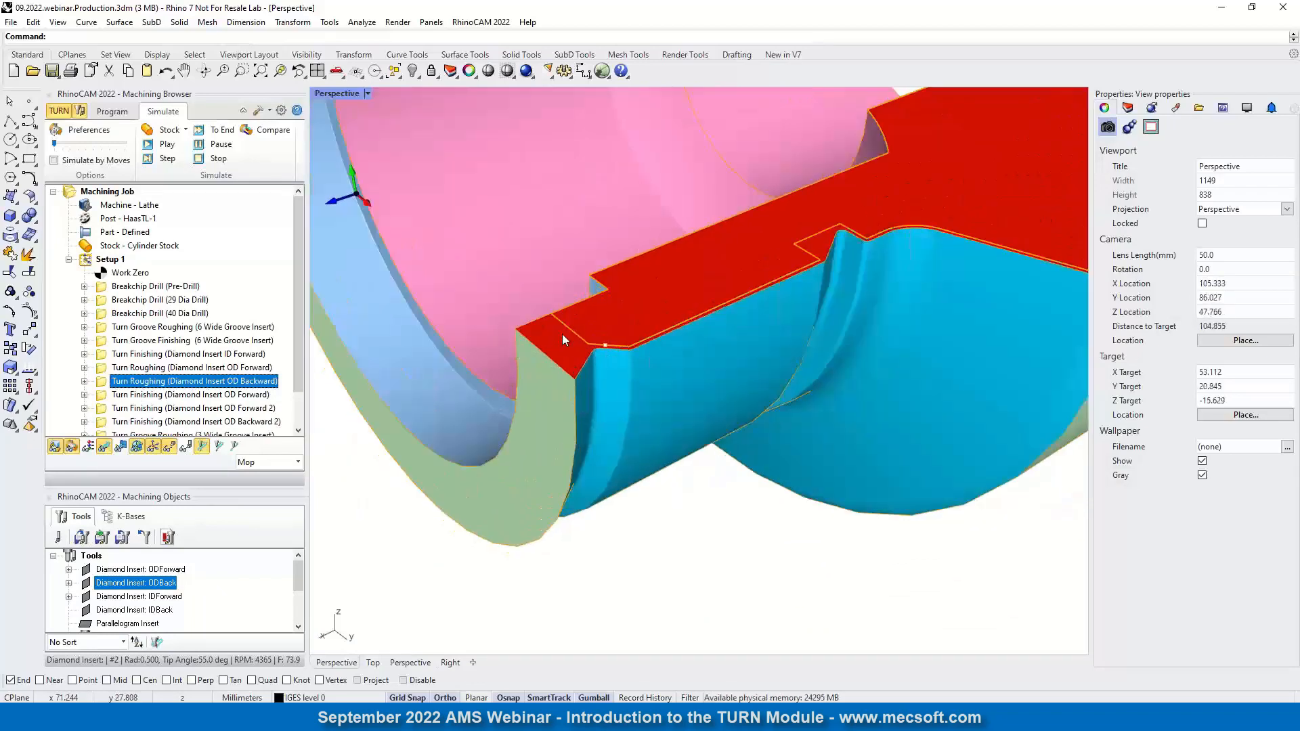
scroll(554, 345, up, 2)
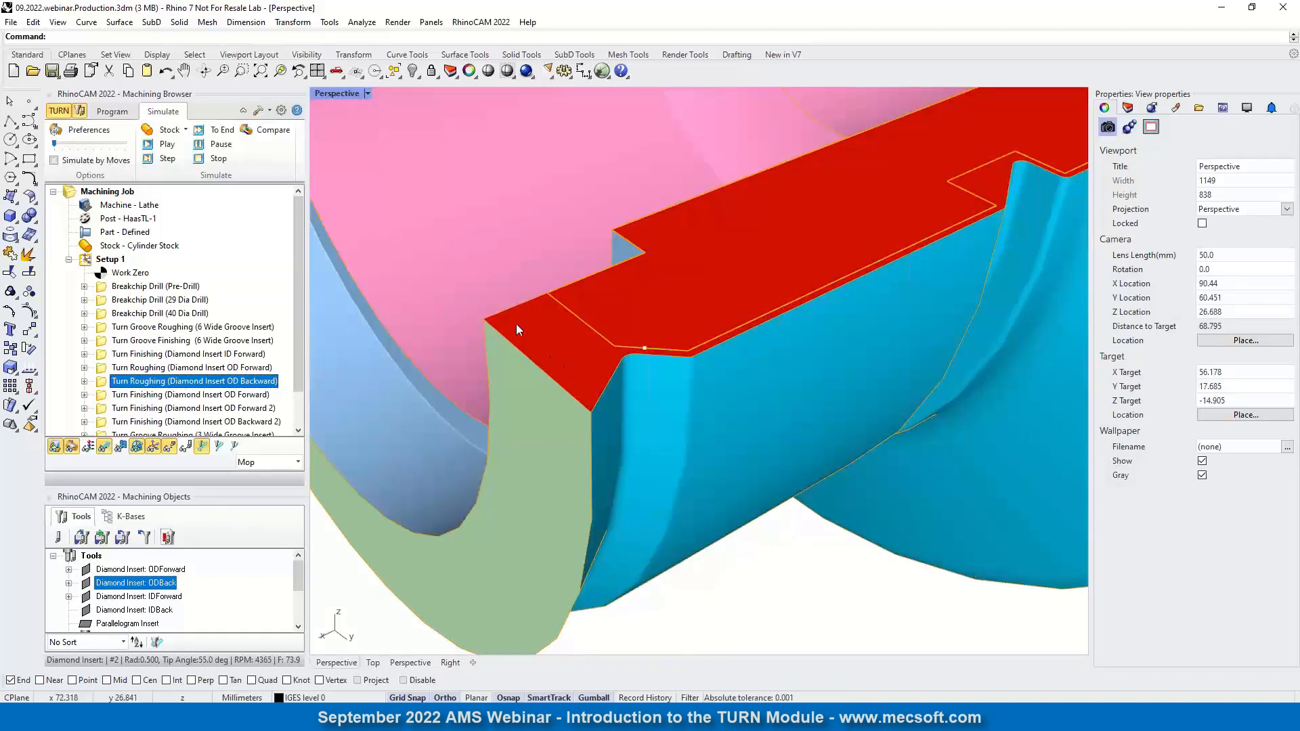
scroll(569, 355, down, 4)
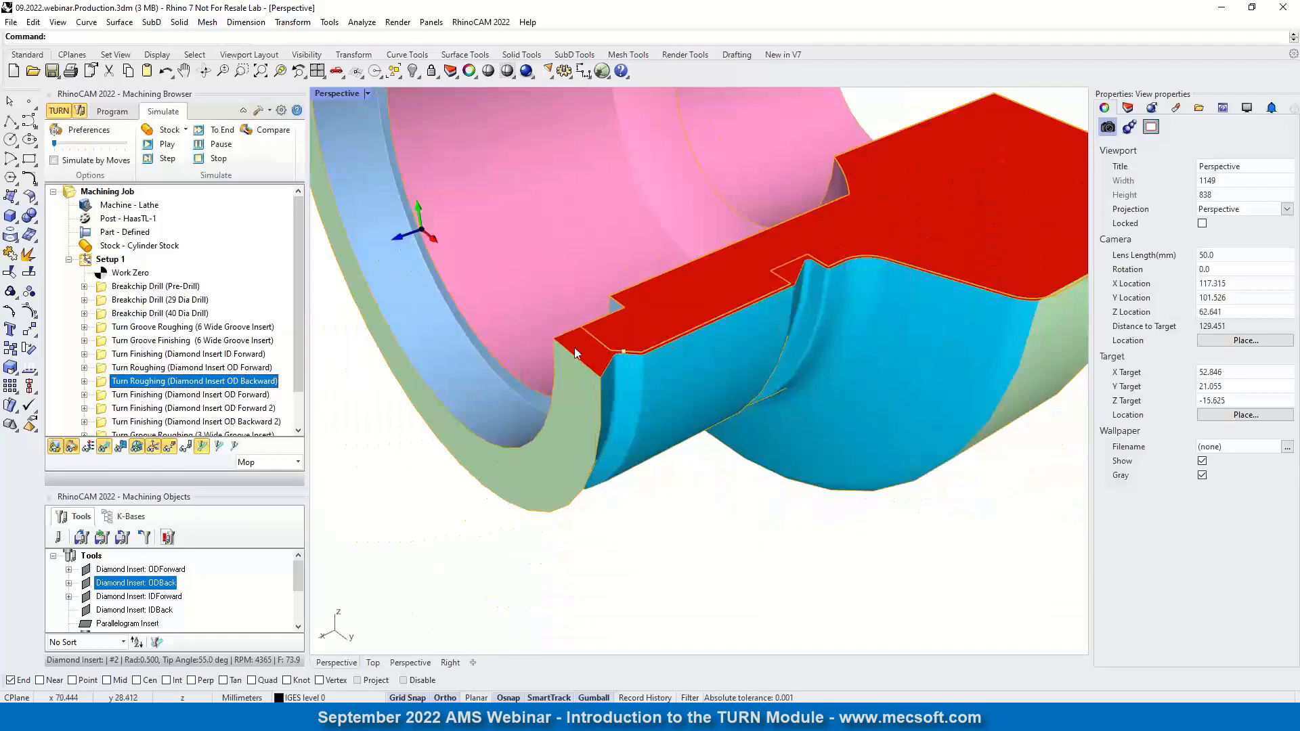
- Simulate Turn Finishing (Diamond Insert OD Forward) and inspect the finished front face and chamfer
click(114, 395)
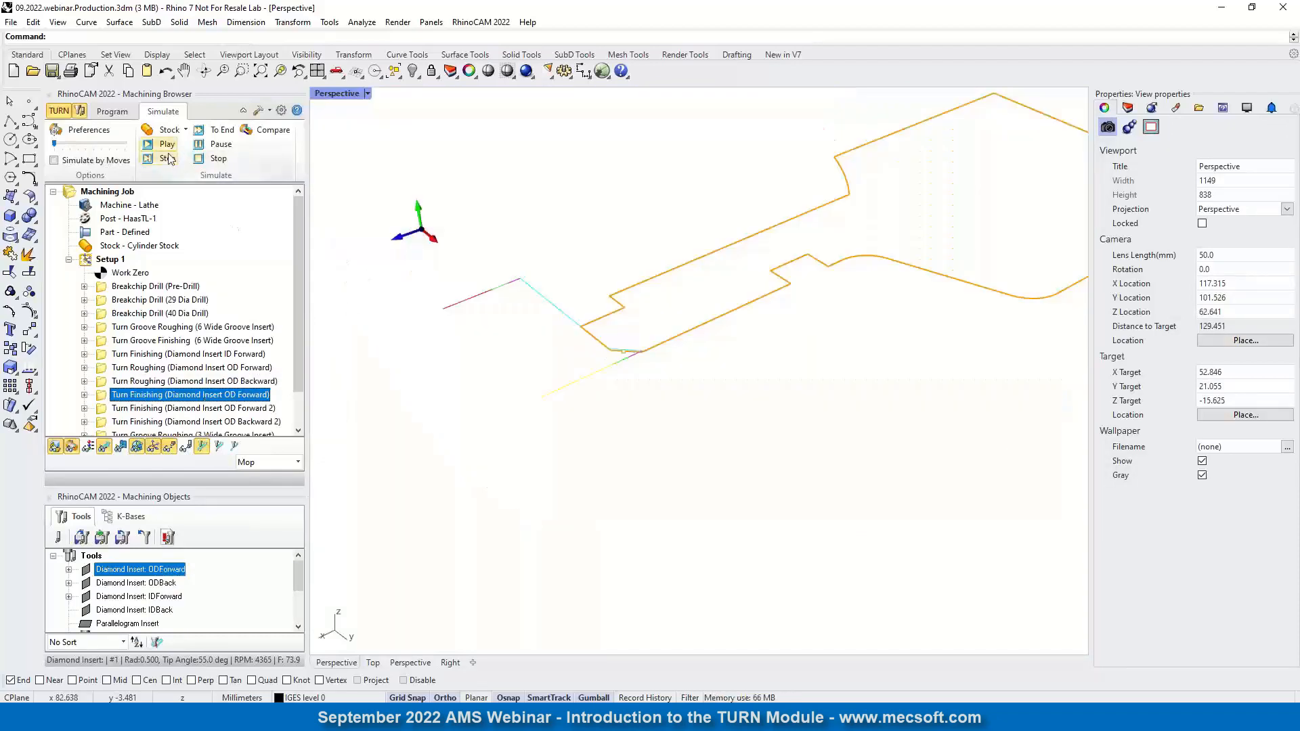
click(168, 146)
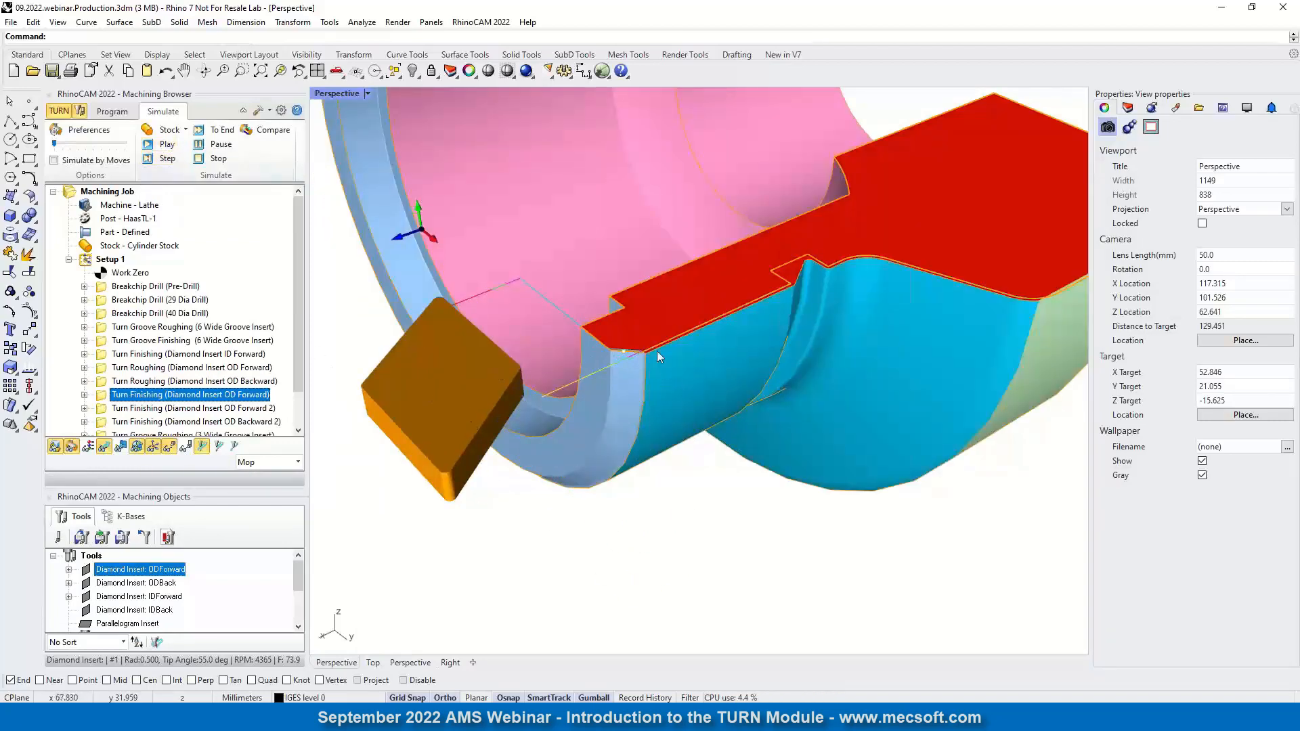
scroll(642, 358, up, 5)
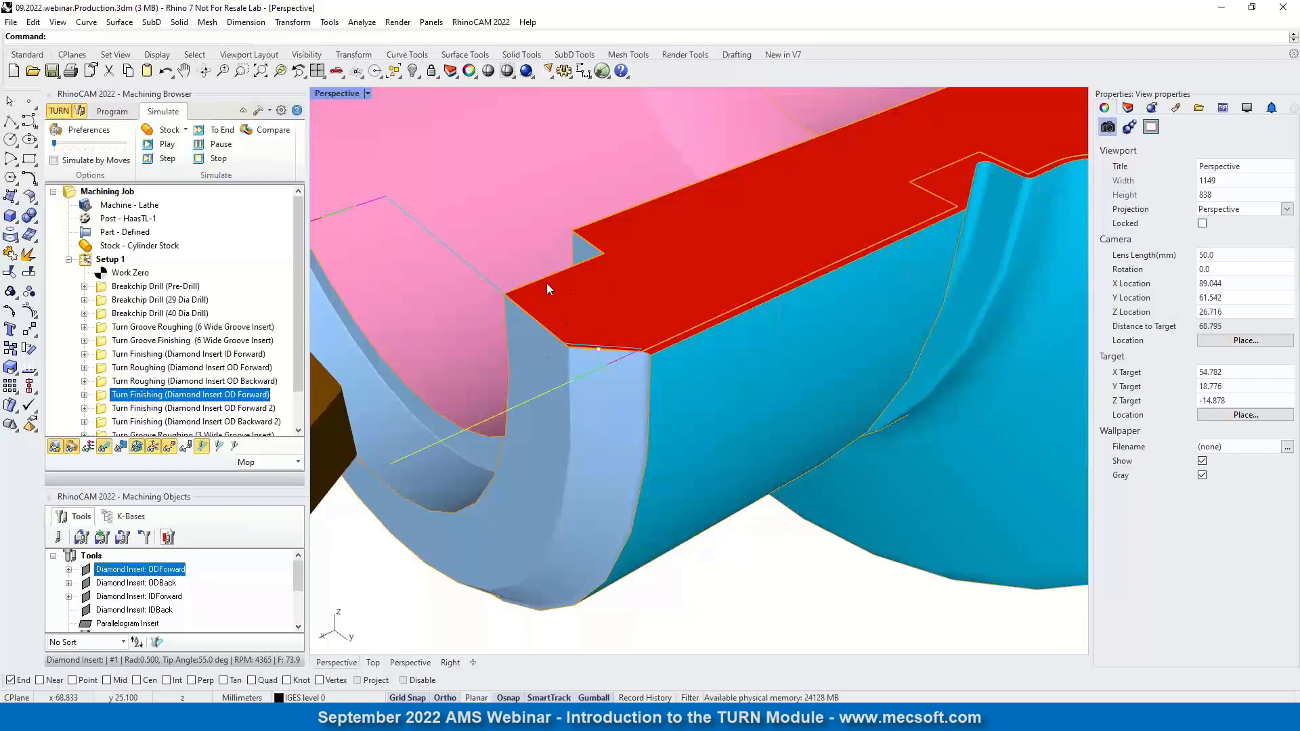
scroll(548, 285, down, 8)
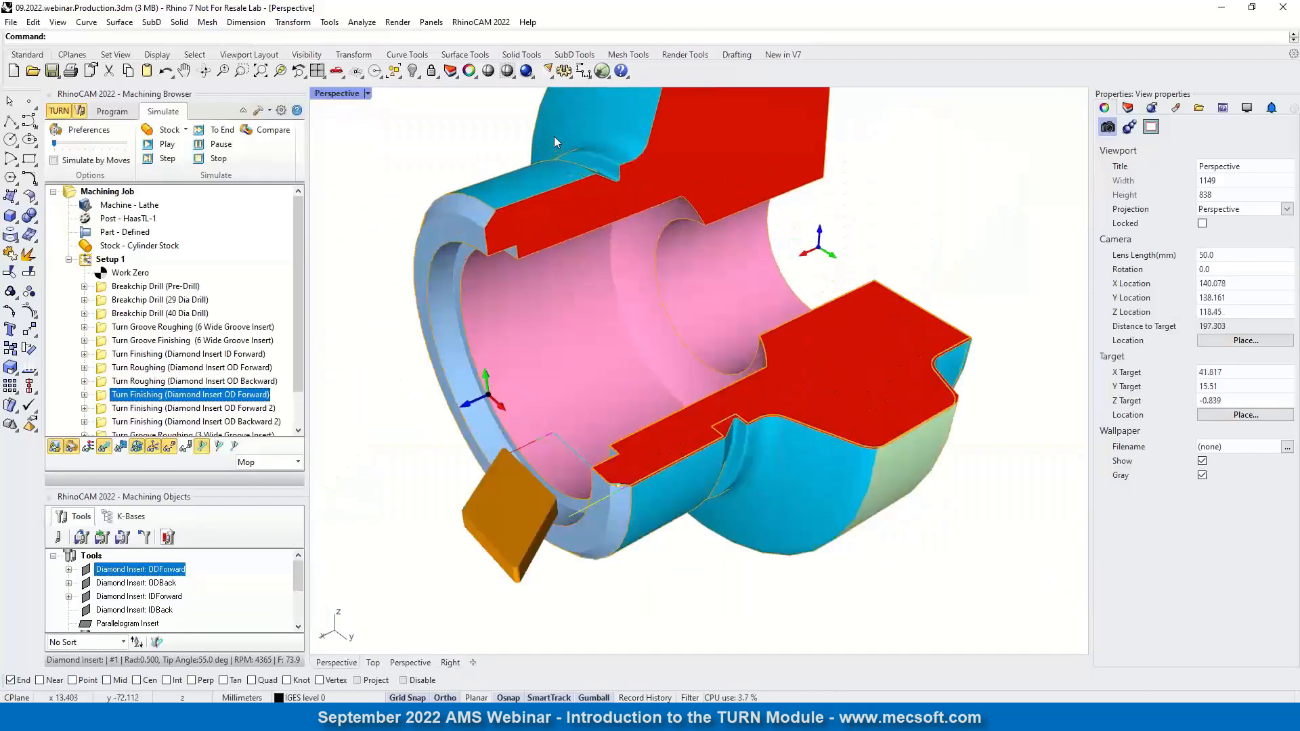
scroll(194, 289, down, 1)
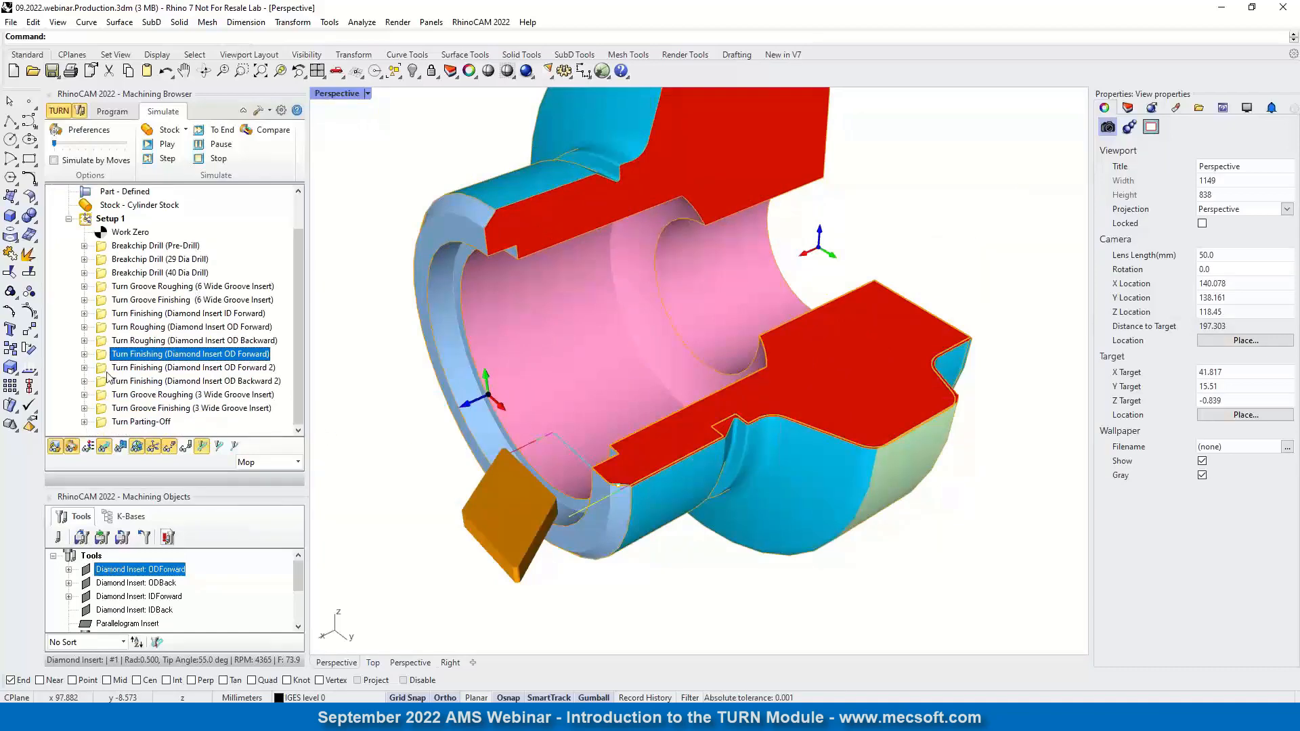
- Open the Turn Finishing (Diamond Insert OD Forward 2) operation for editing and review its tool, feeds and speeds, and global parameters
click(102, 373)
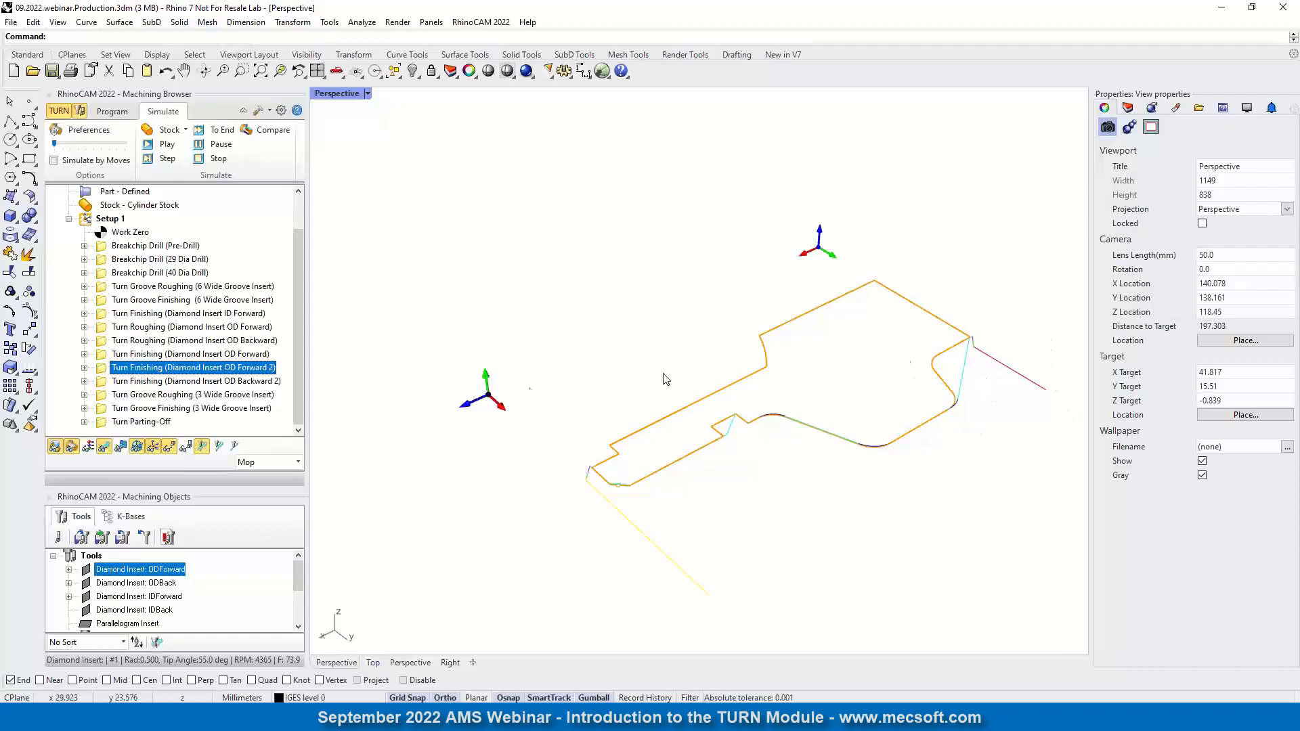
double_click(101, 372)
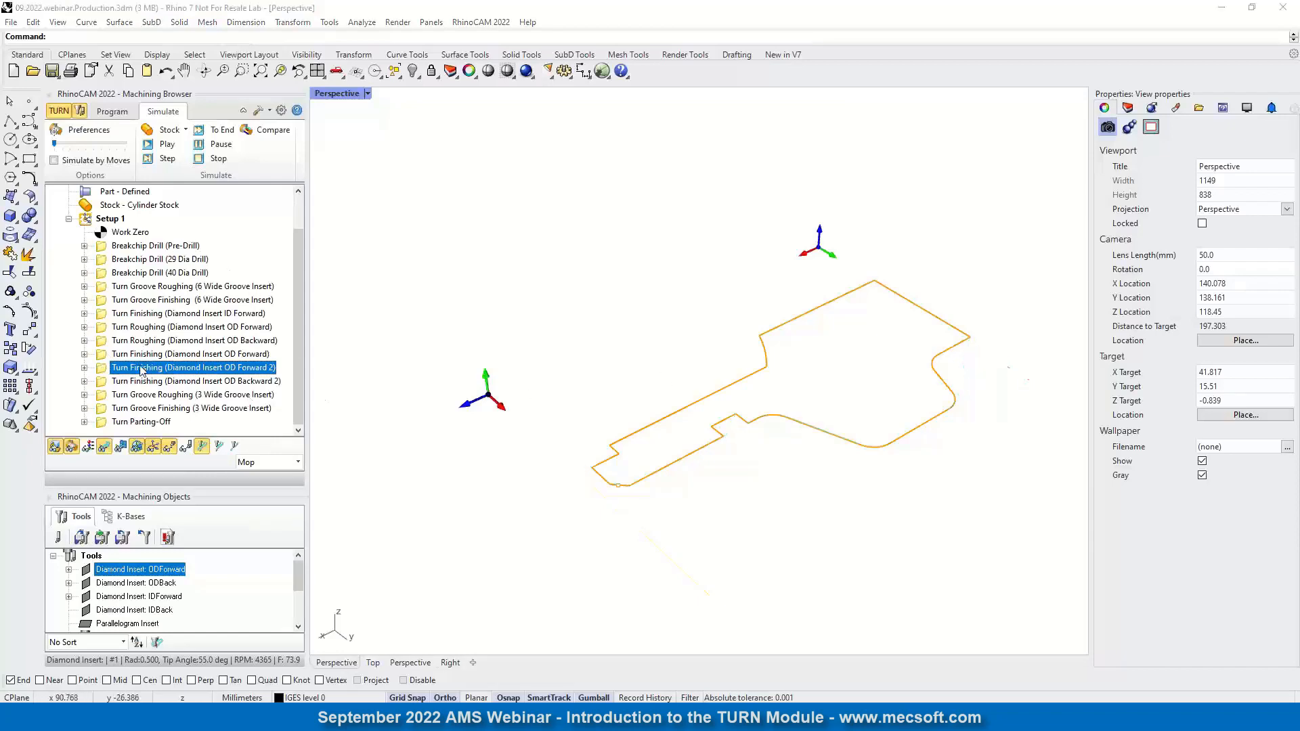
drag(191, 122, 359, 130)
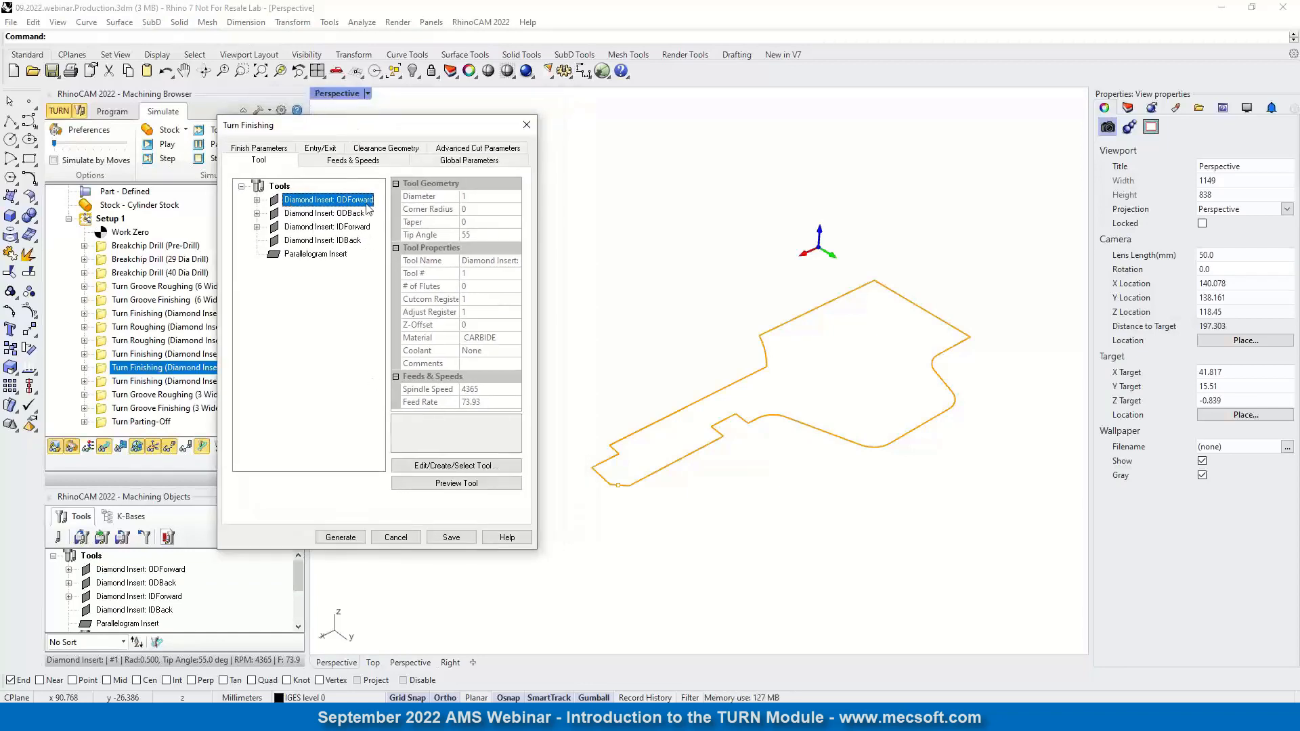
mouse_move(370, 207)
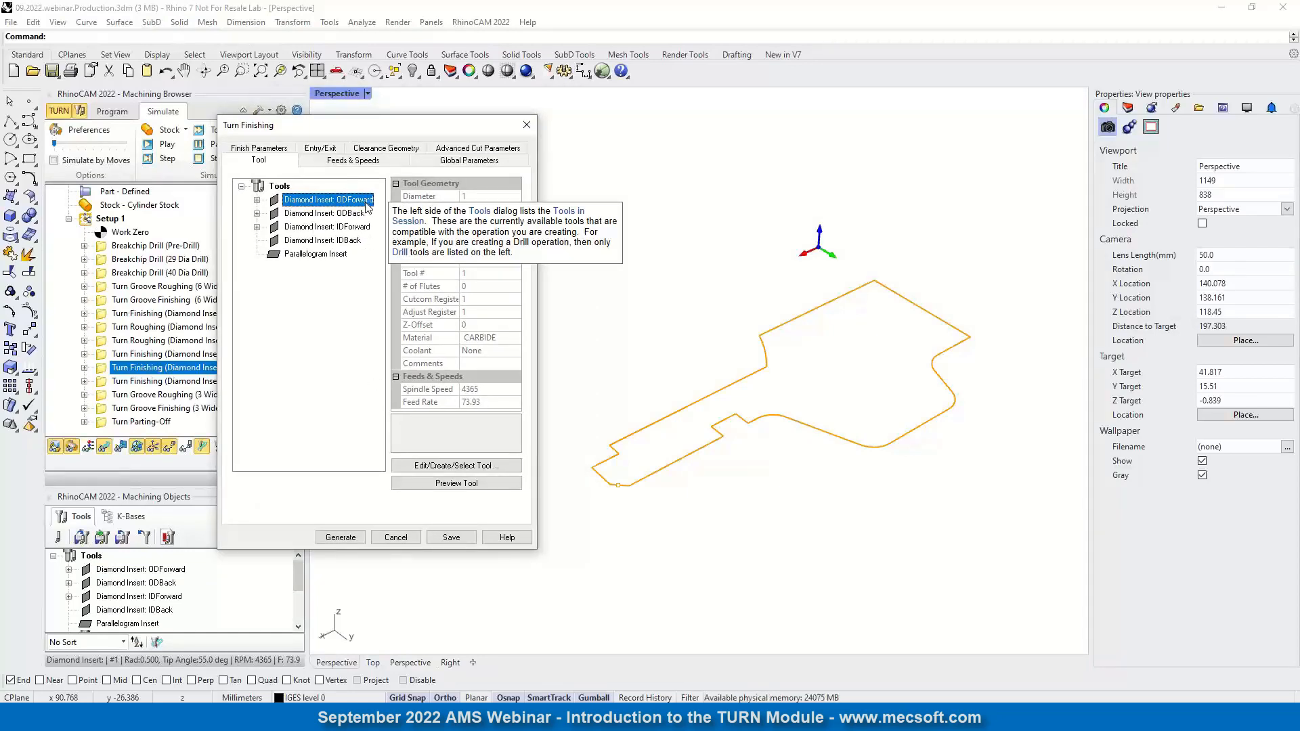
click(358, 161)
click(453, 162)
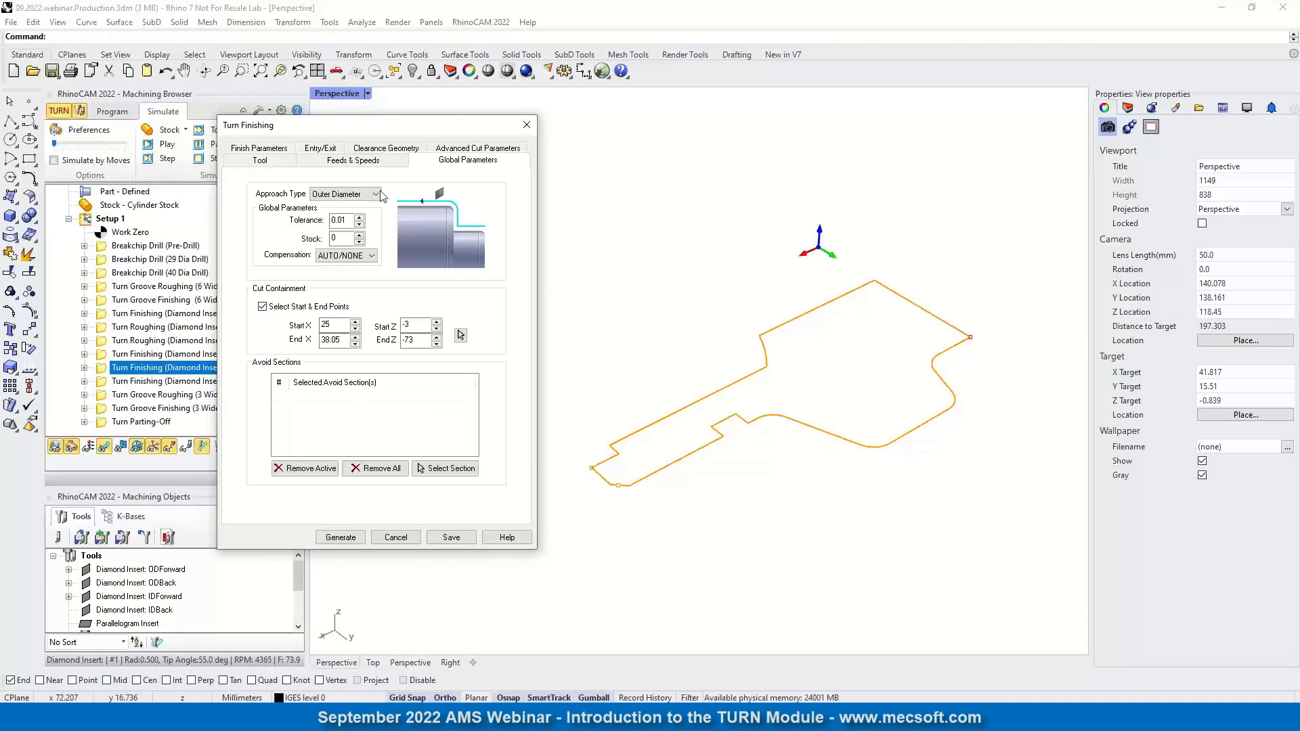
- Enable arc fitting for the finishing cut and edit its fitting tolerance and the global tolerance
click(445, 152)
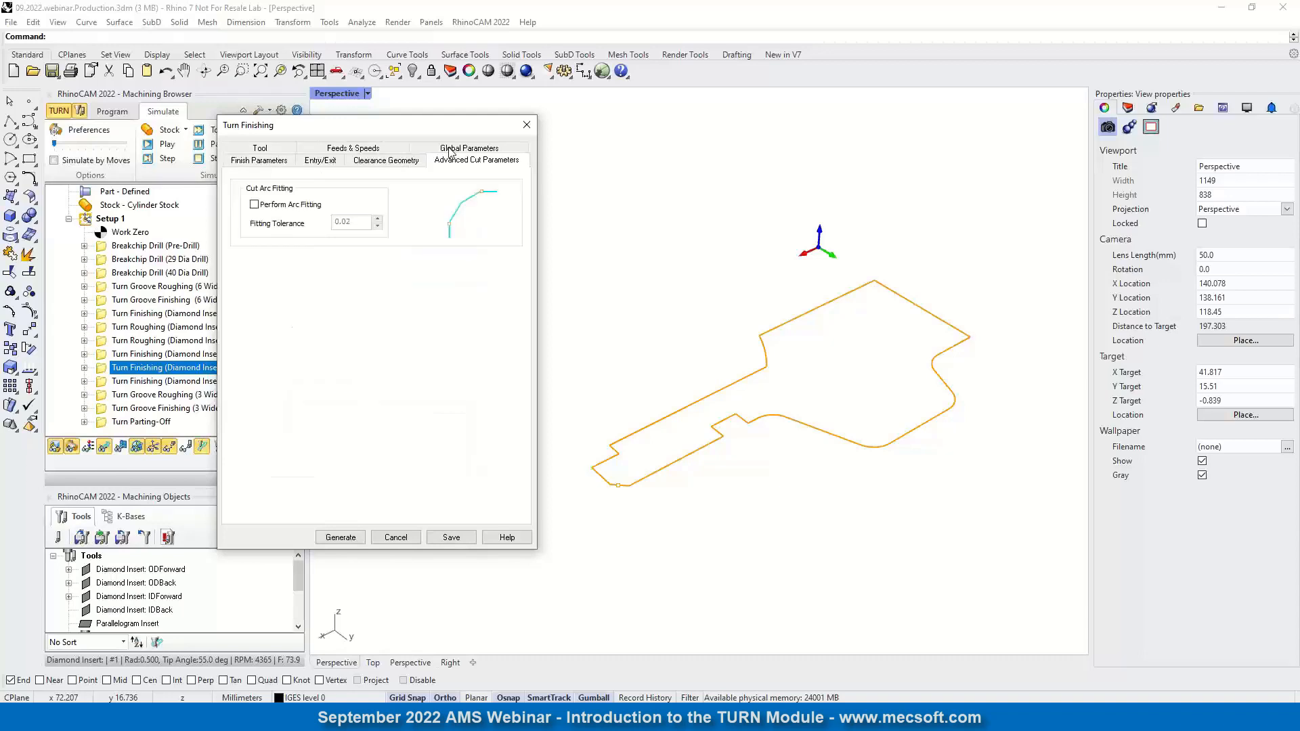
click(255, 205)
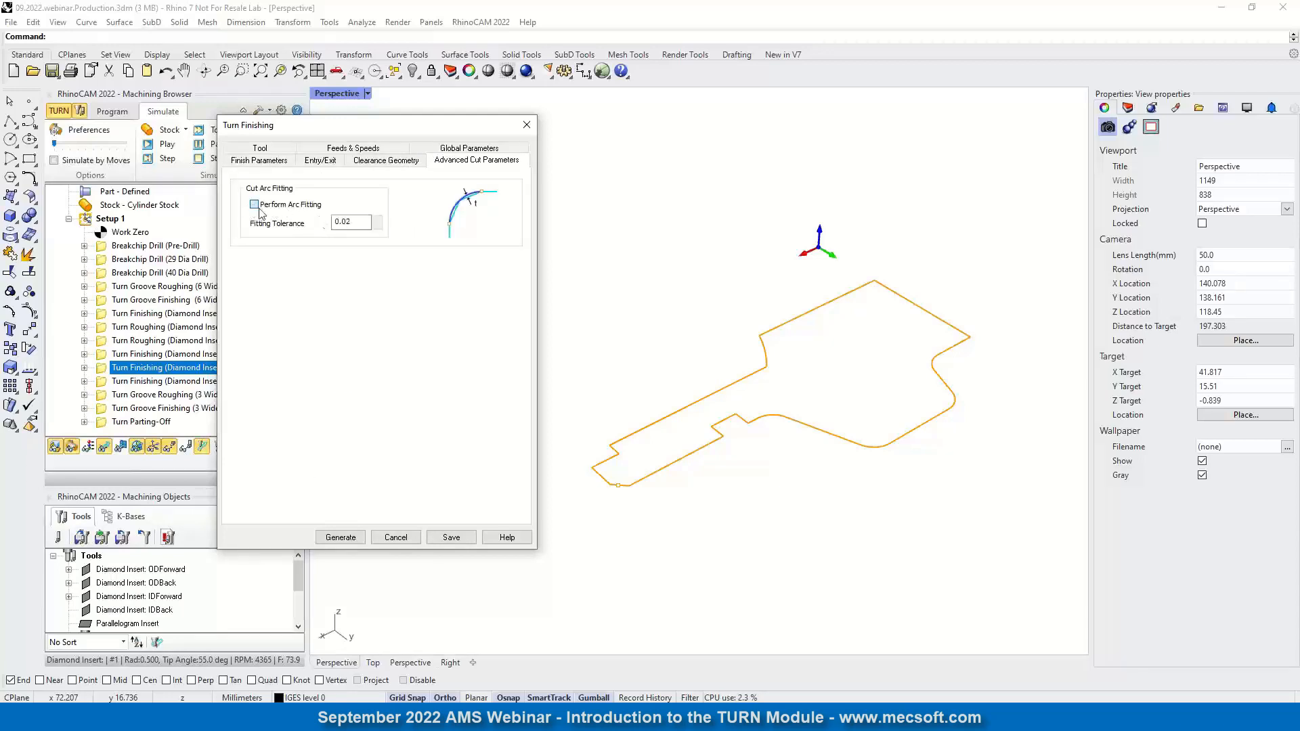
key(Tab)
text(0)
click(259, 161)
click(469, 150)
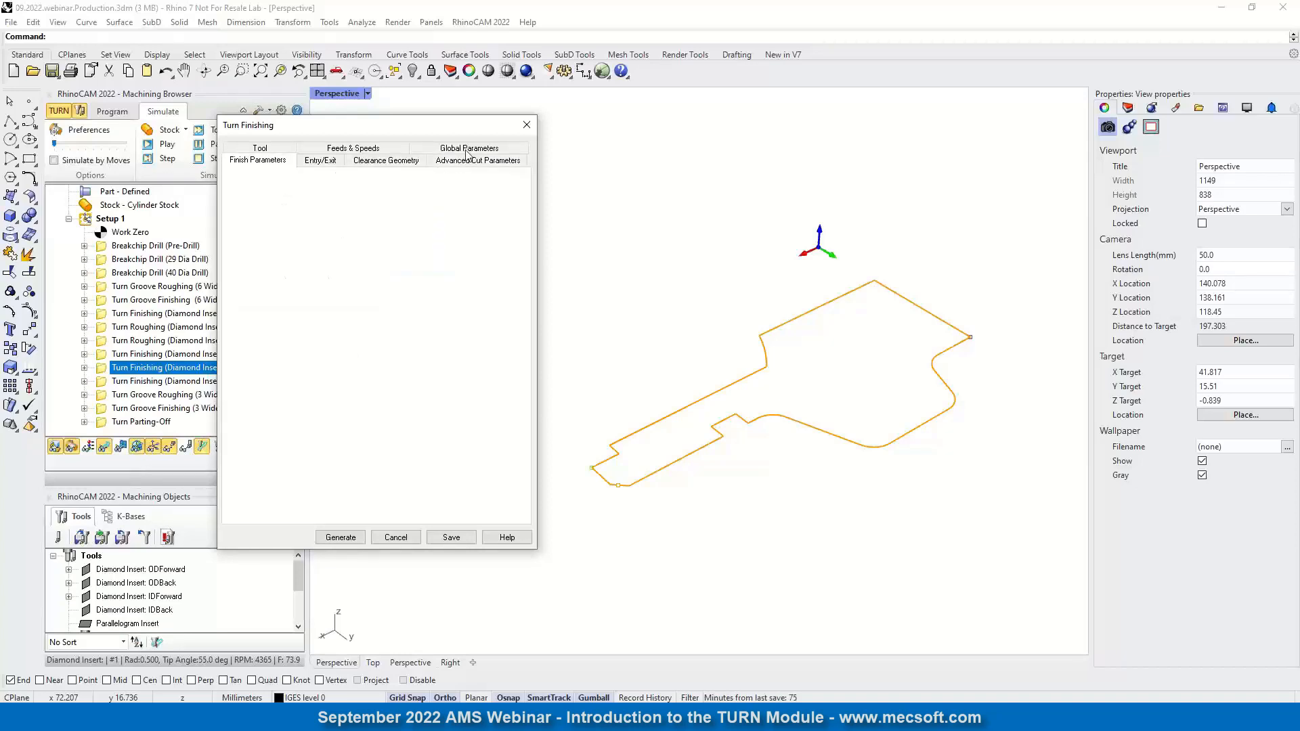
double_click(339, 220)
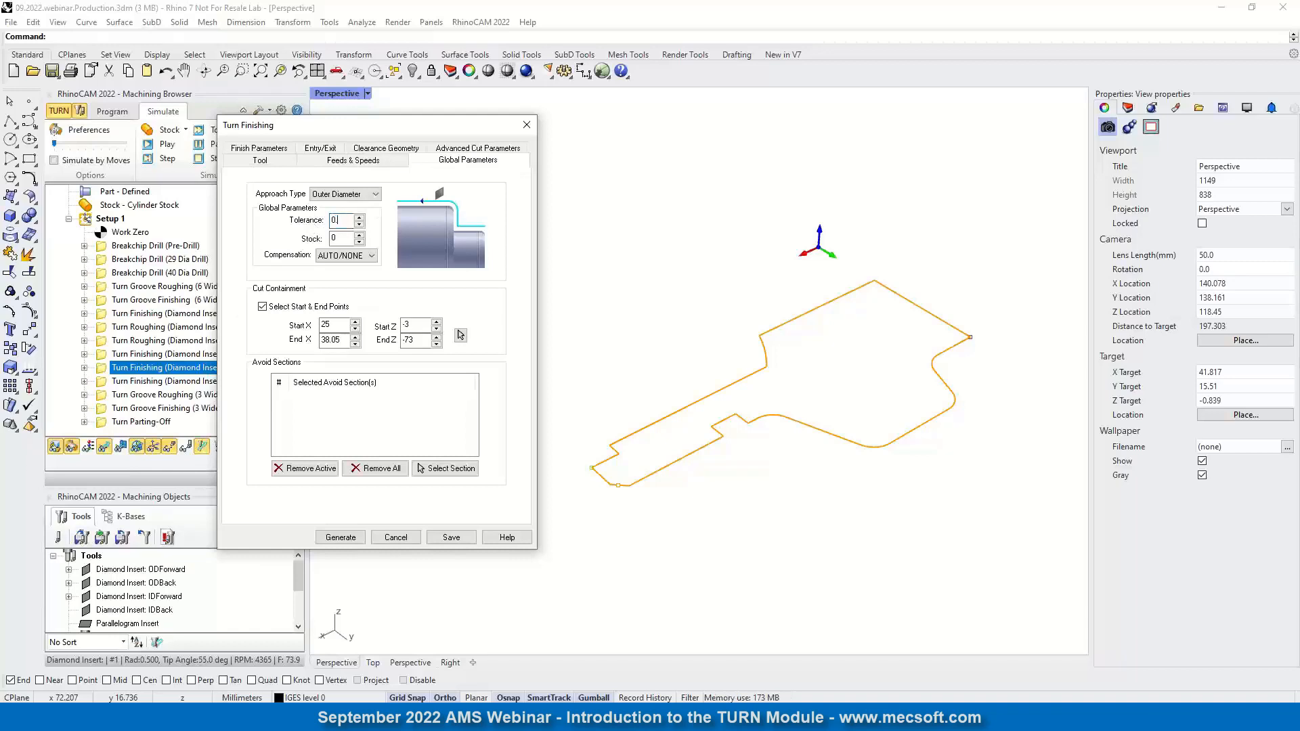
- Review the finishing operation's cut control, entry and exit motions, and clearance geometry settings
click(276, 151)
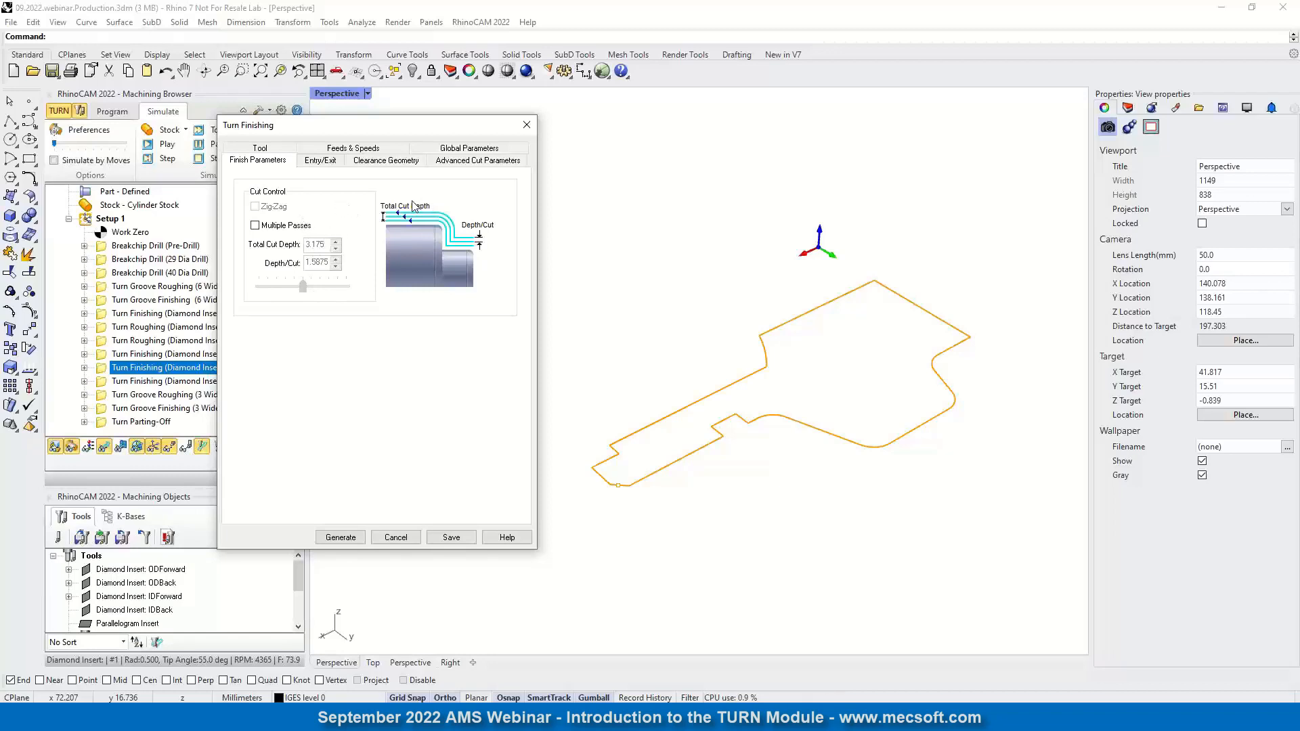
click(321, 161)
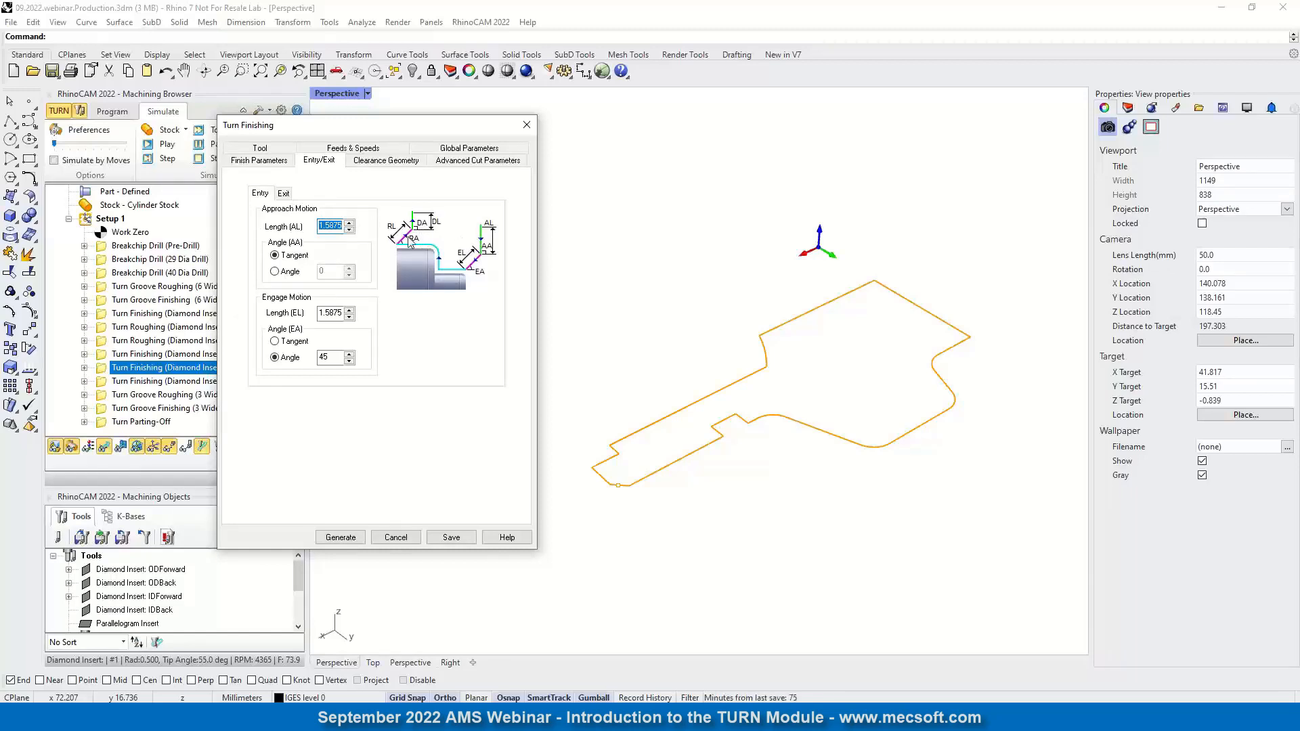
click(400, 166)
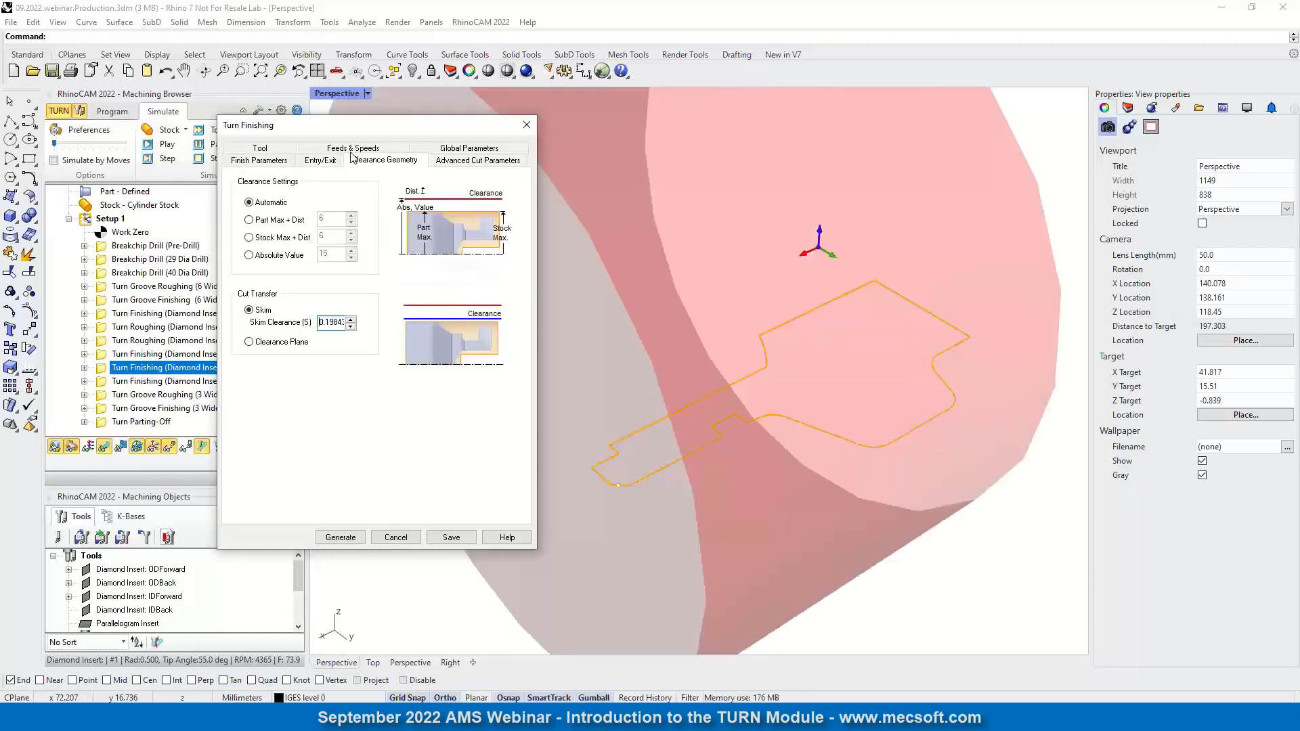
click(350, 156)
- Regenerate the Turn Finishing (Diamond Insert OD Forward 2) toolpath and simulate it on the part
click(341, 537)
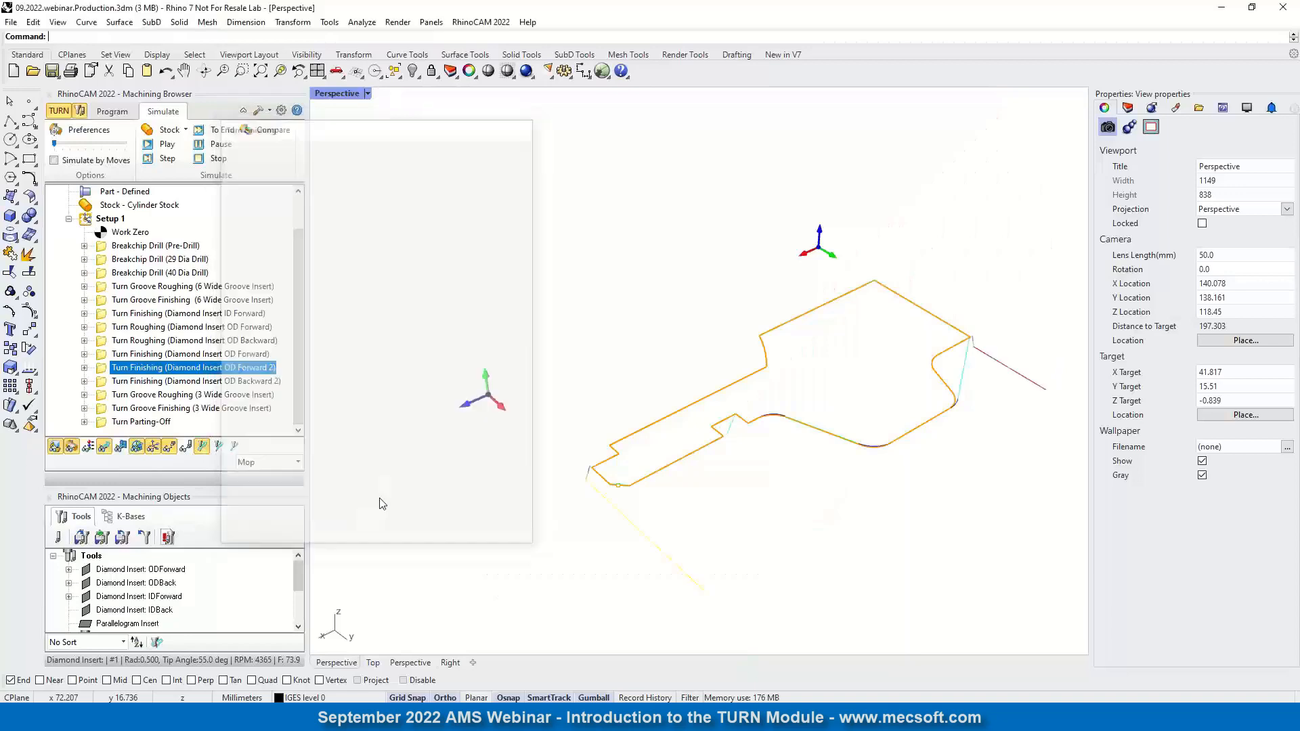
click(166, 144)
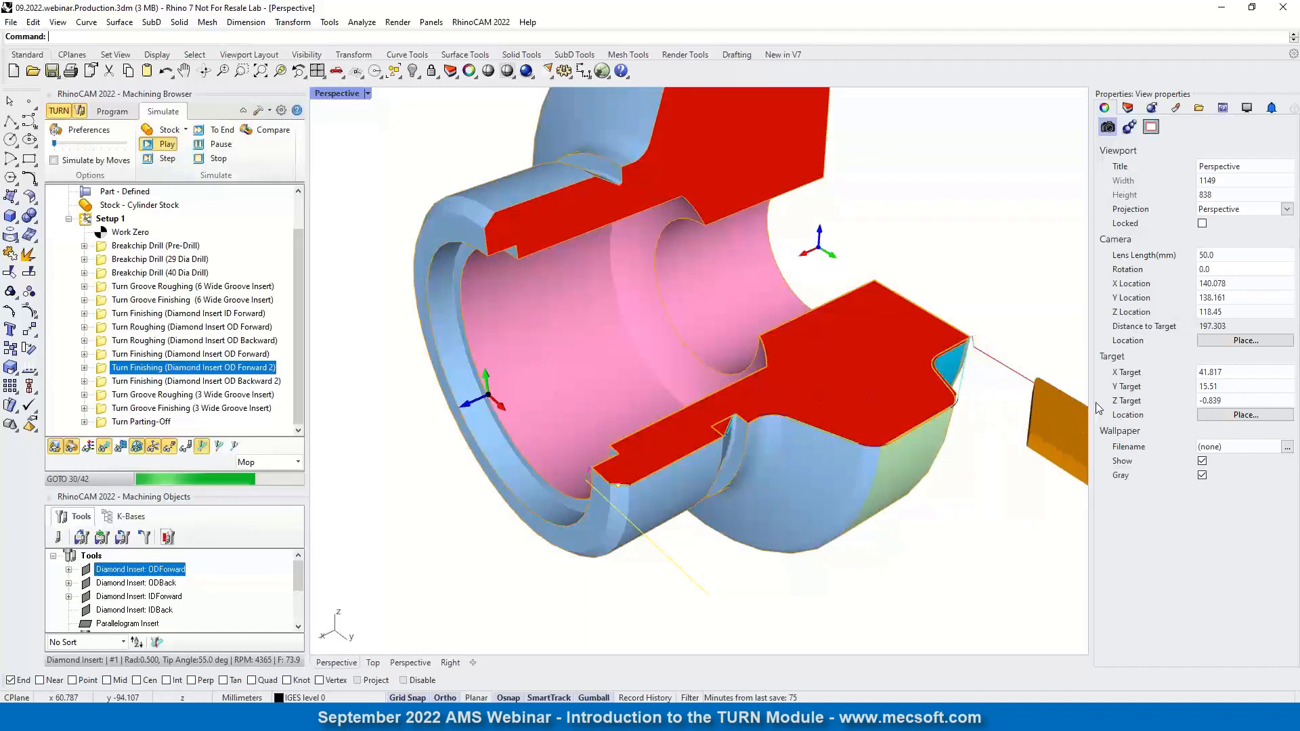
- Inspect the simulated part closely around the outer undercut and the narrow groove after the forward finishing pass
scroll(867, 391, up, 8)
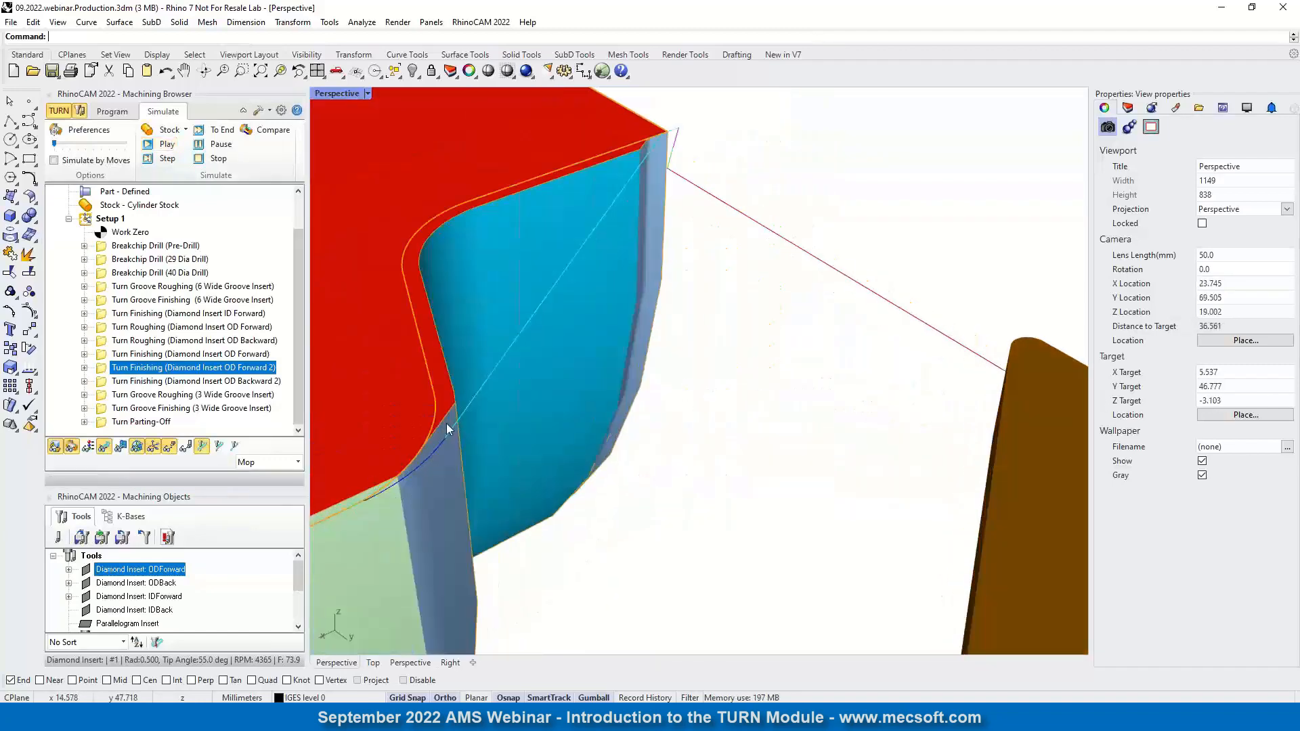
scroll(836, 244, down, 8)
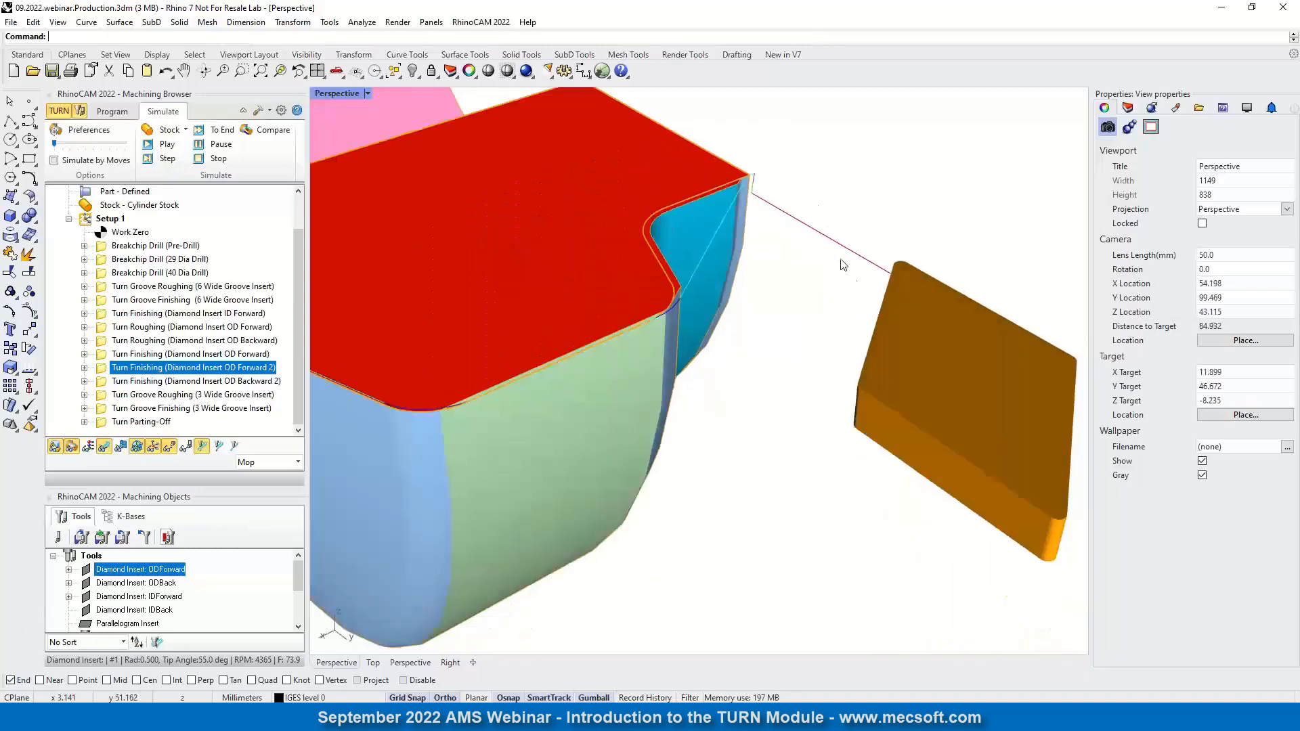
scroll(856, 300, down, 2)
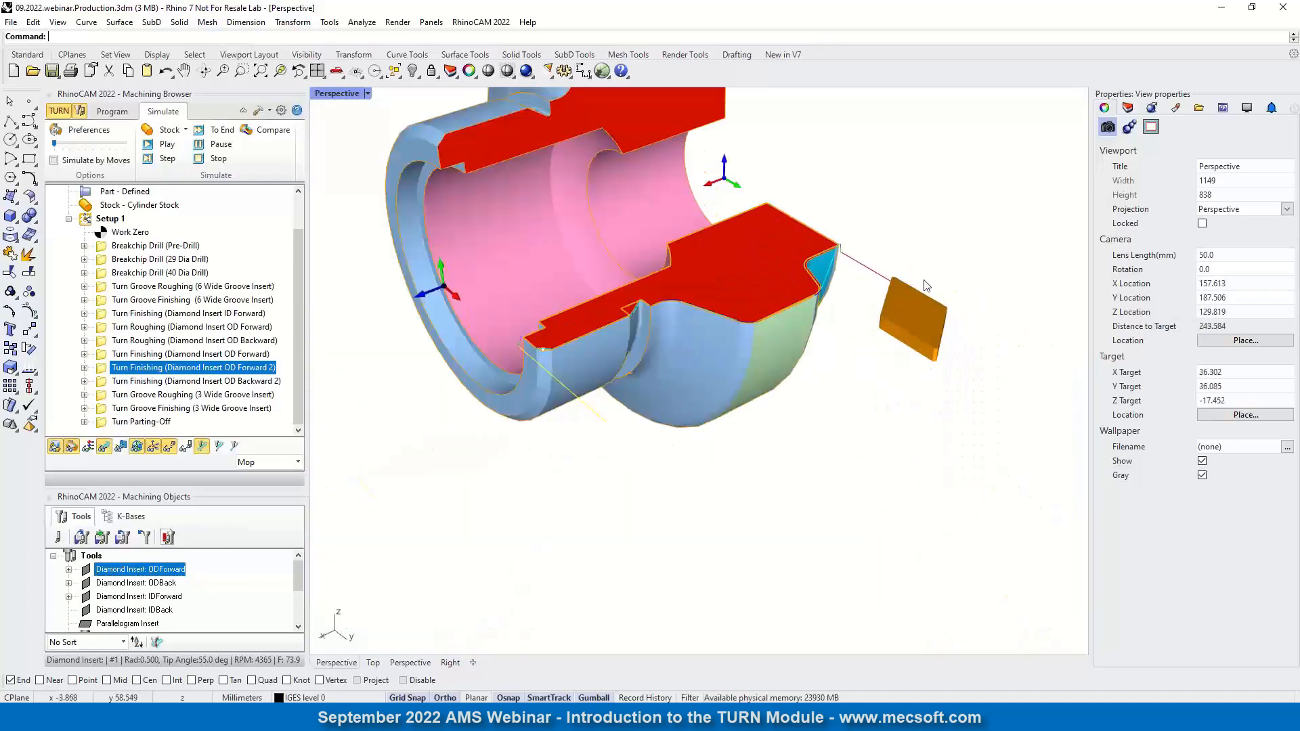
scroll(646, 313, up, 9)
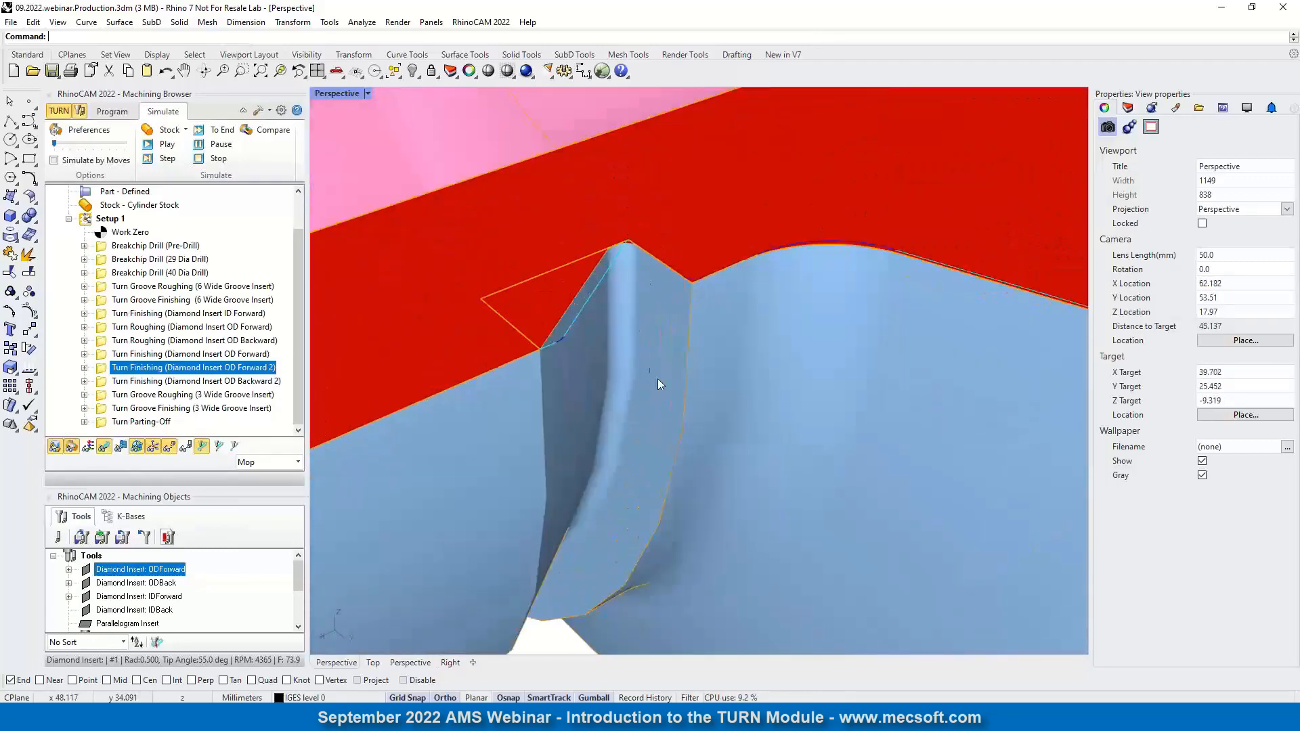
scroll(661, 384, down, 10)
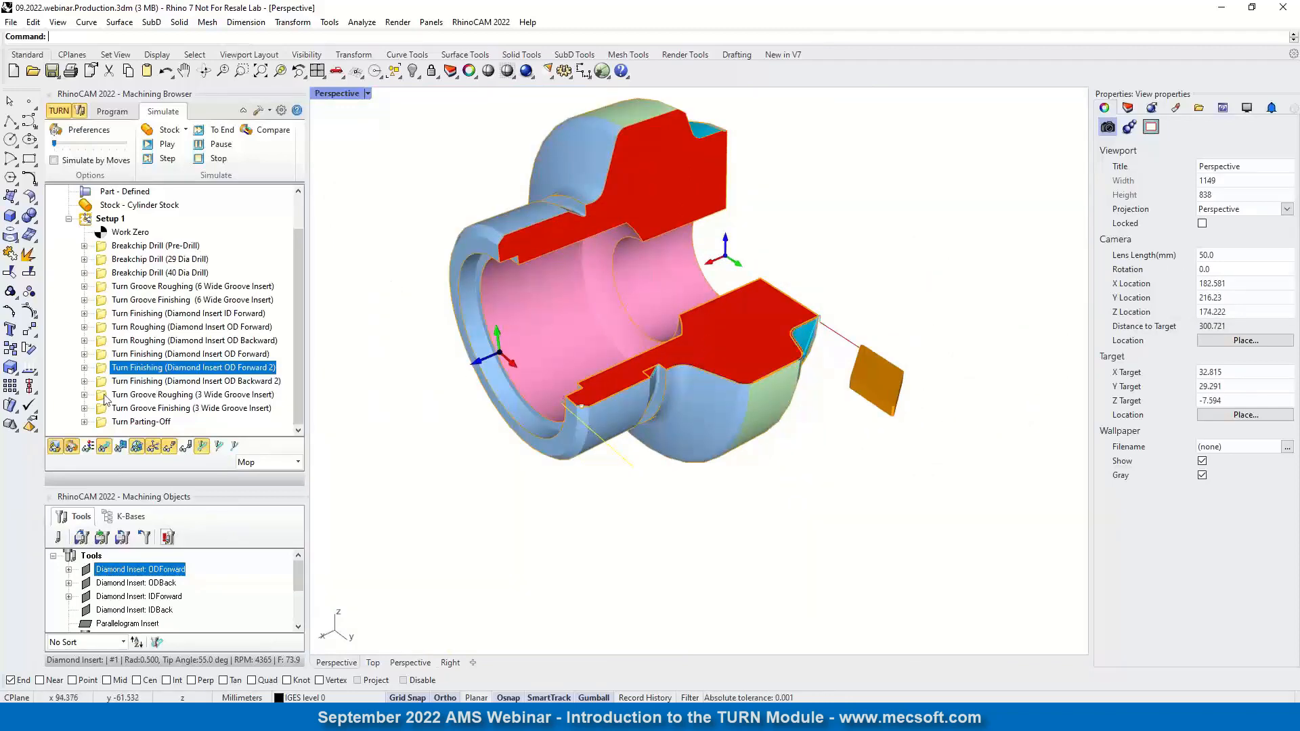
- Review the ODBack diamond insert's definition in the Turn Finishing (Diamond Insert OD Backward 2) operation and simulate that operation
click(163, 382)
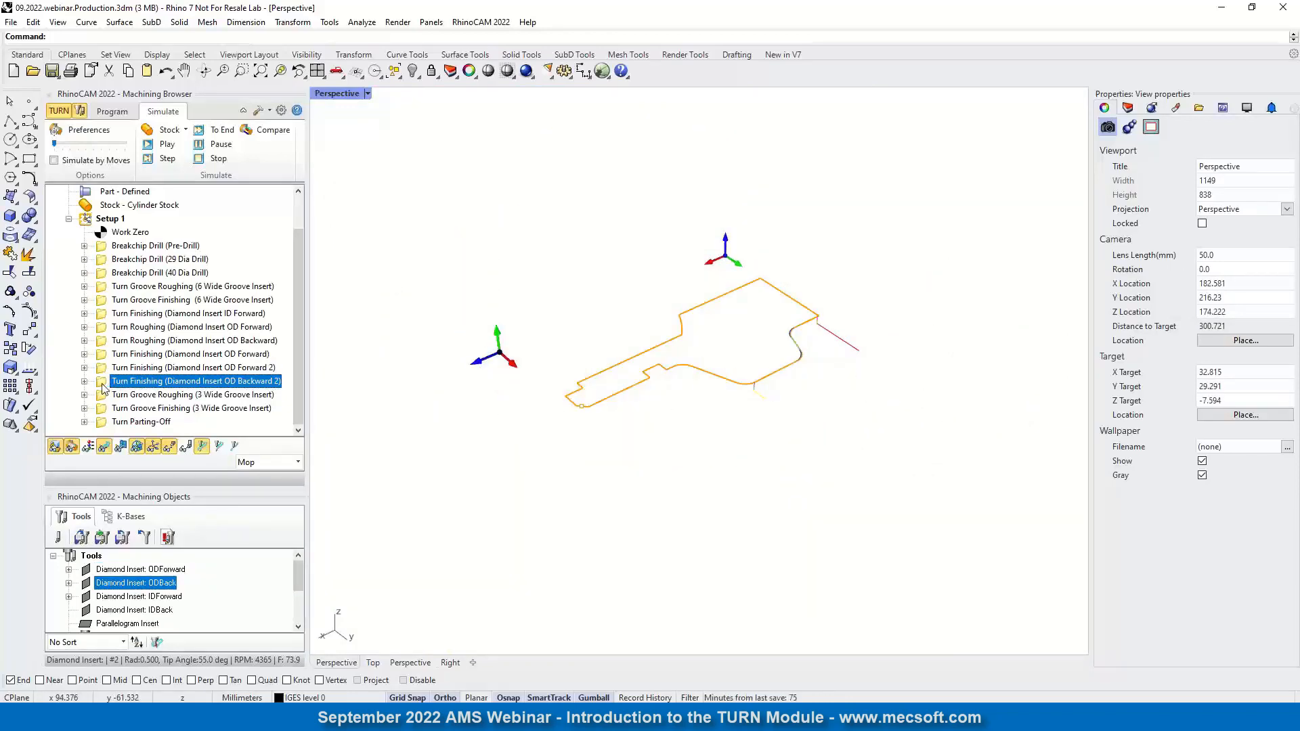
double_click(103, 385)
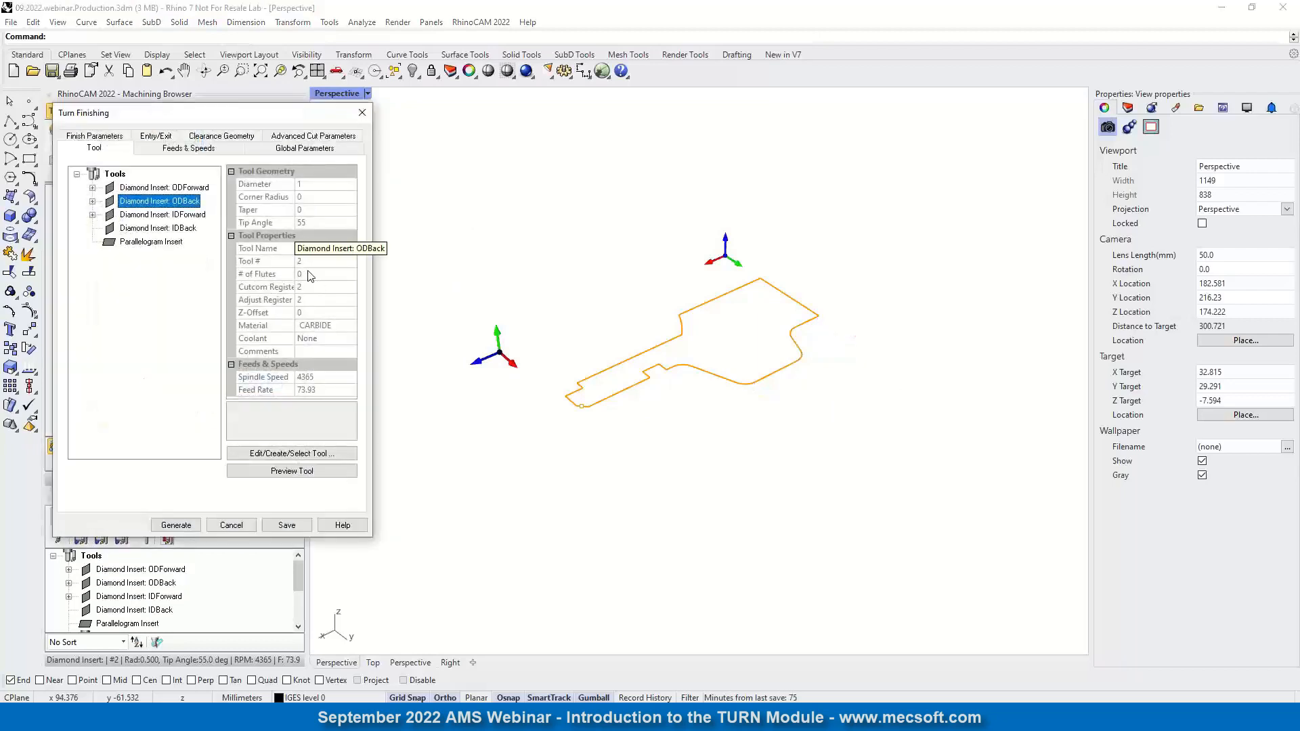
click(248, 455)
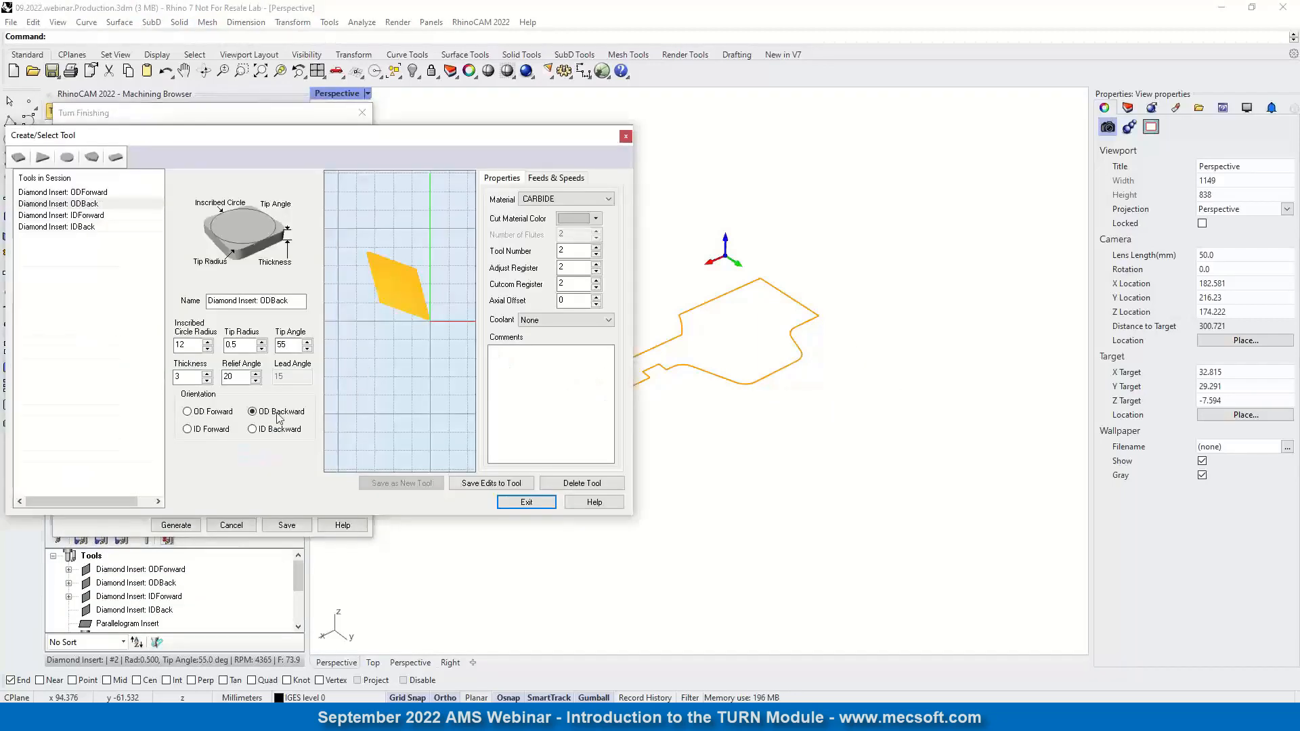
click(543, 506)
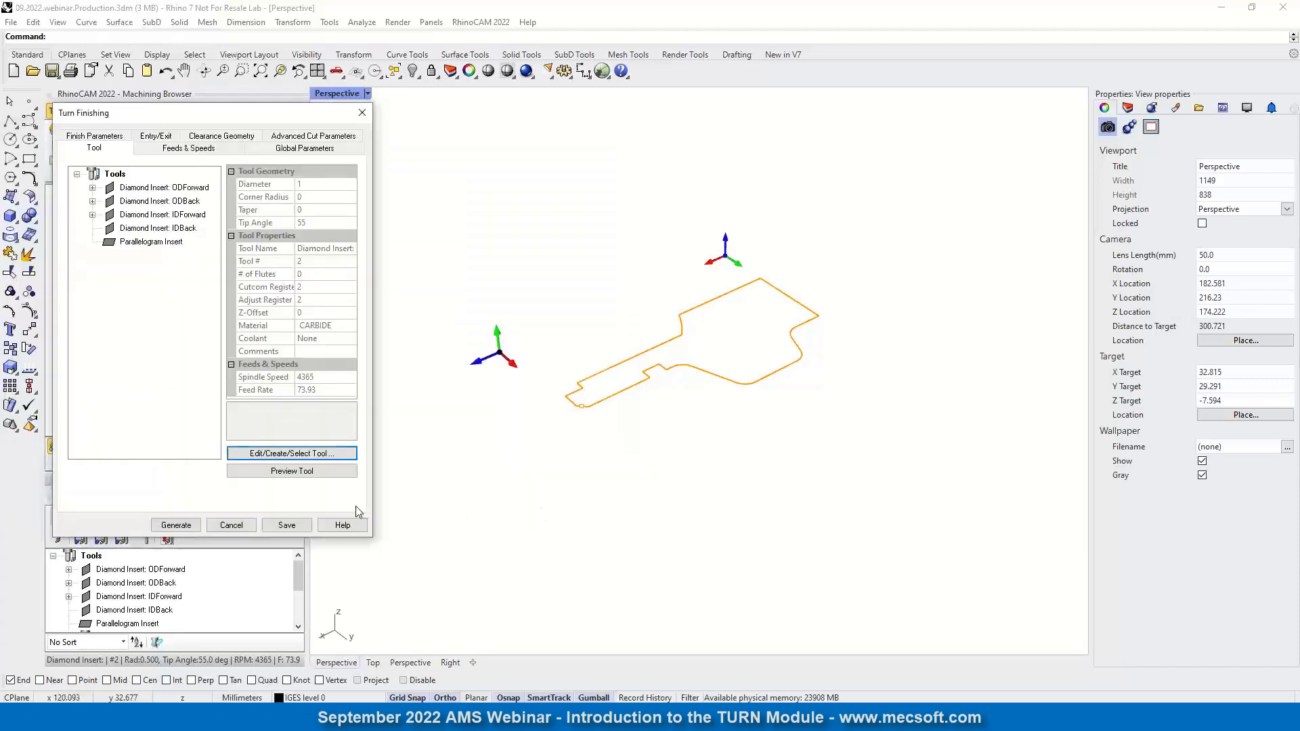
click(230, 526)
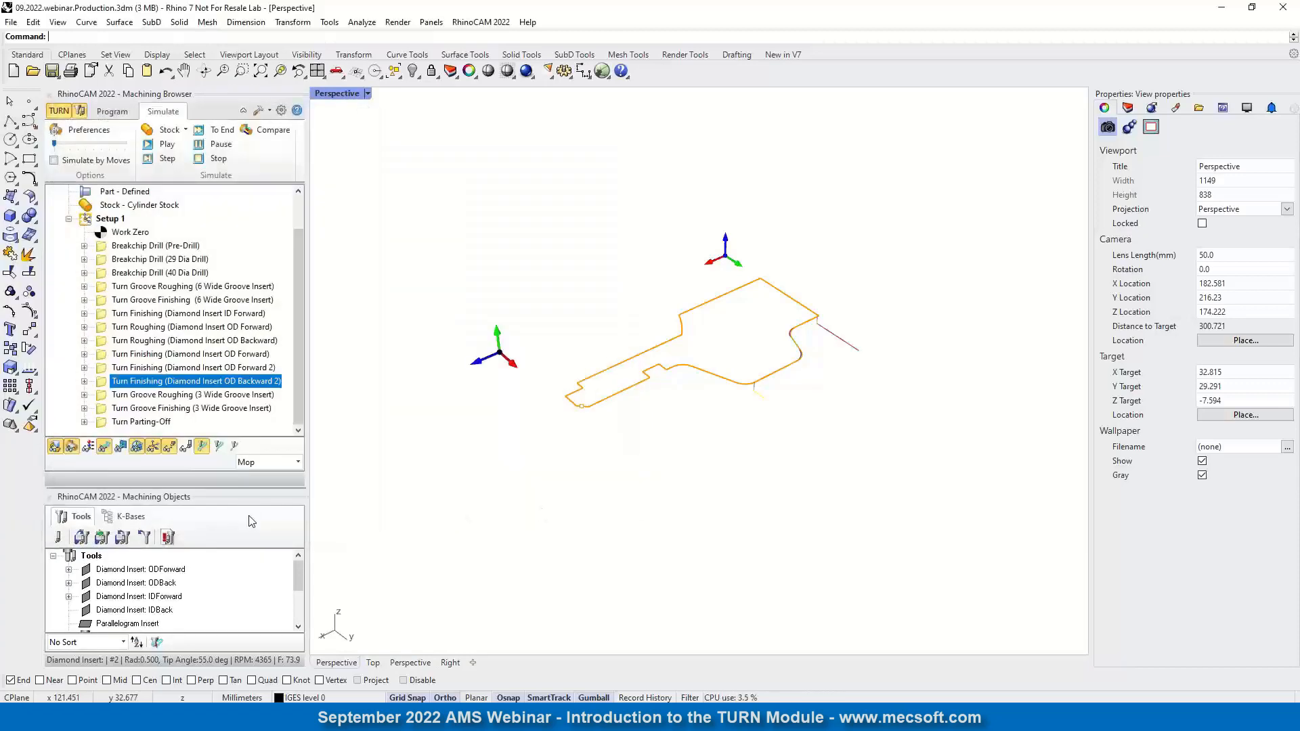
click(171, 149)
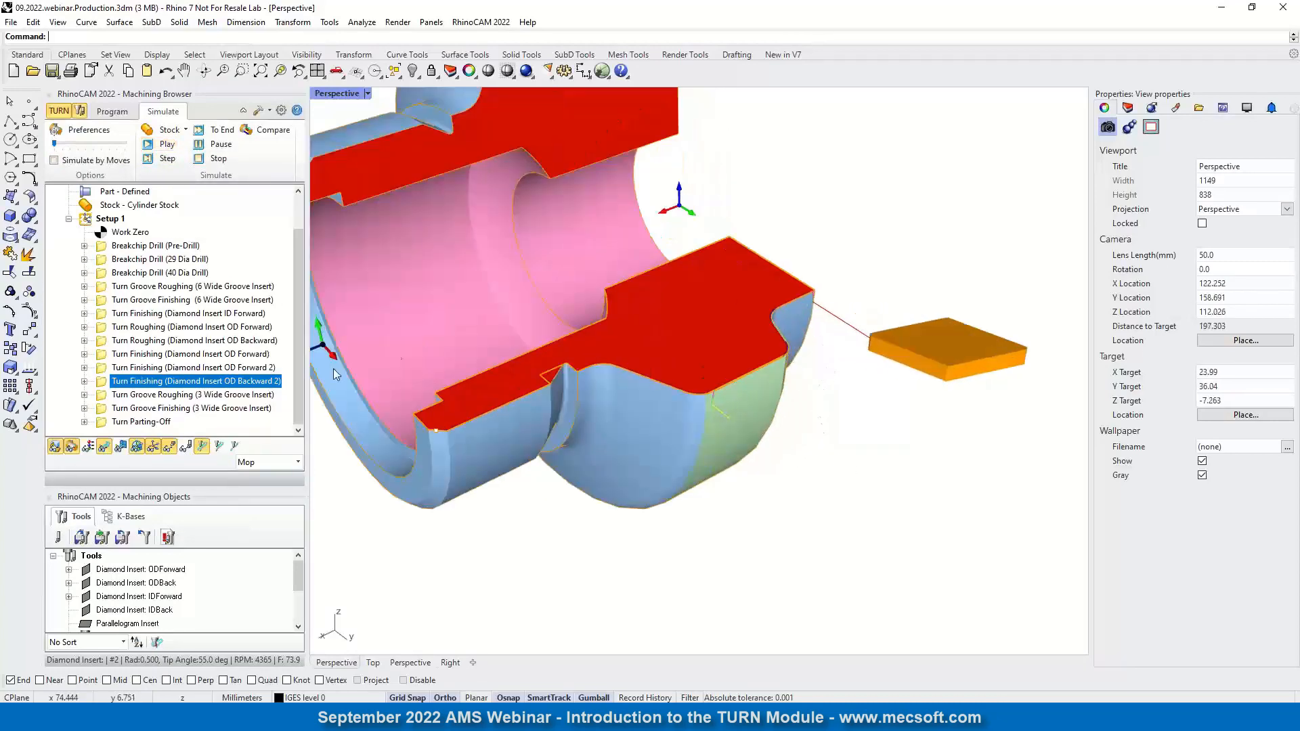
- Review the OD Backward 2 finishing operation's arc fitting, cut control and global parameters, including its containment points on the profile
double_click(105, 383)
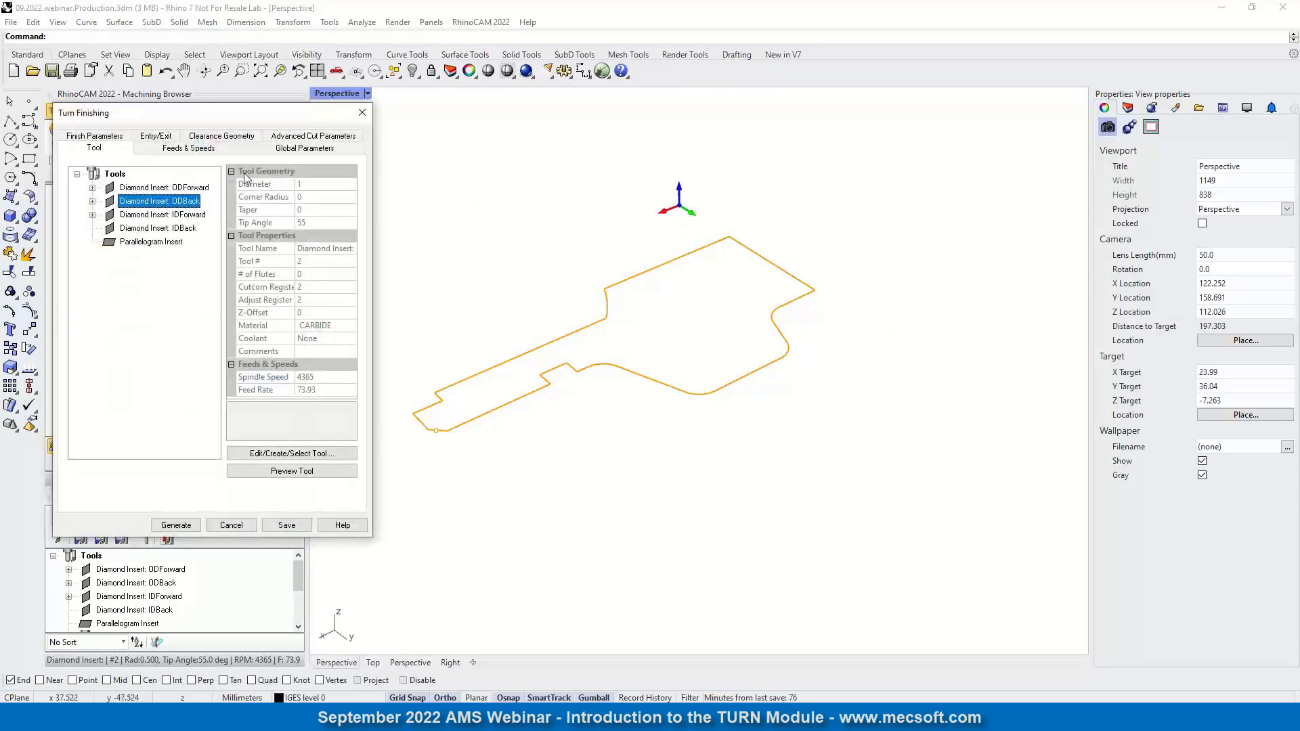
click(303, 138)
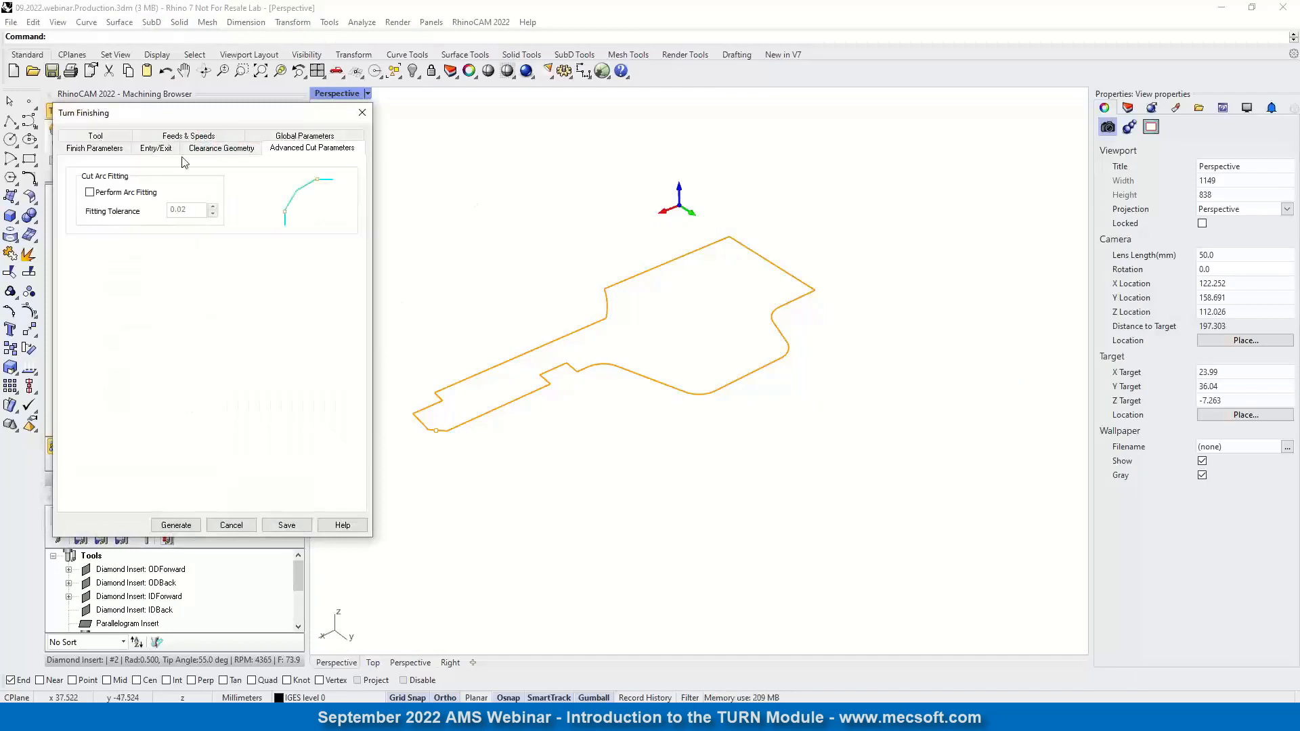
click(107, 151)
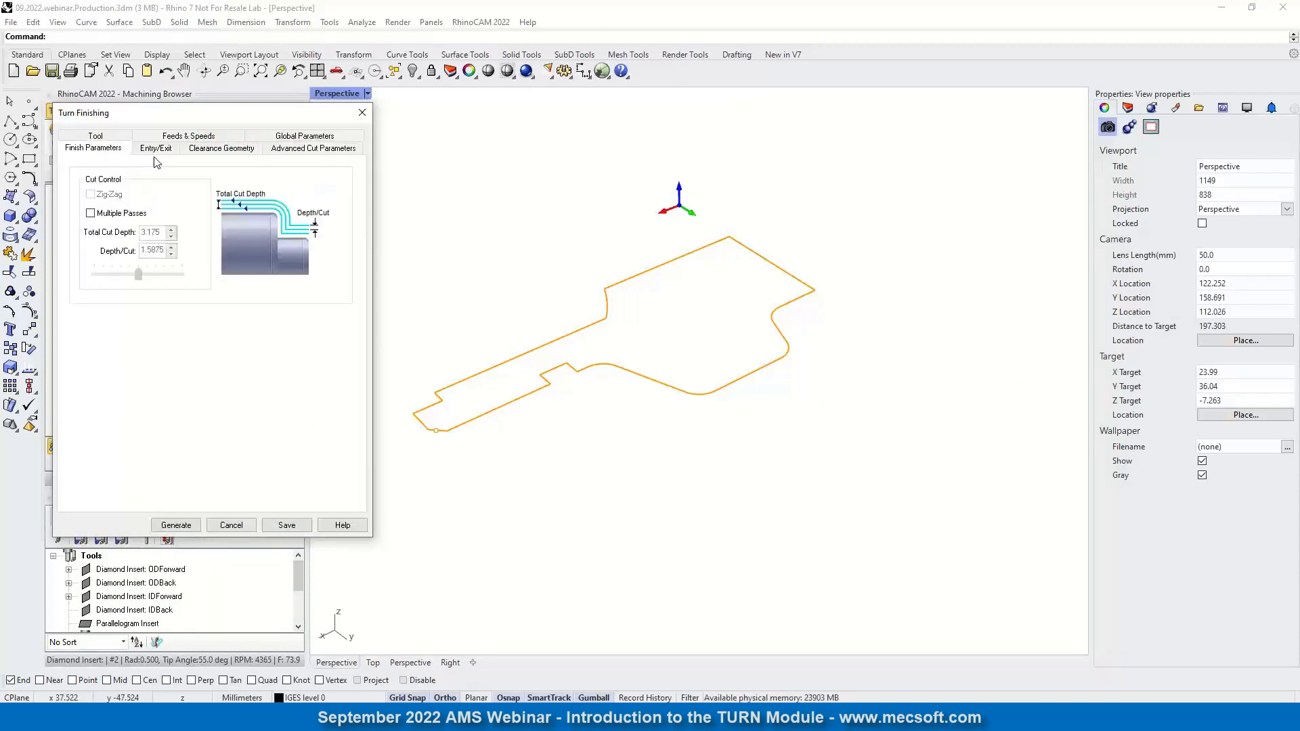
click(284, 149)
click(305, 136)
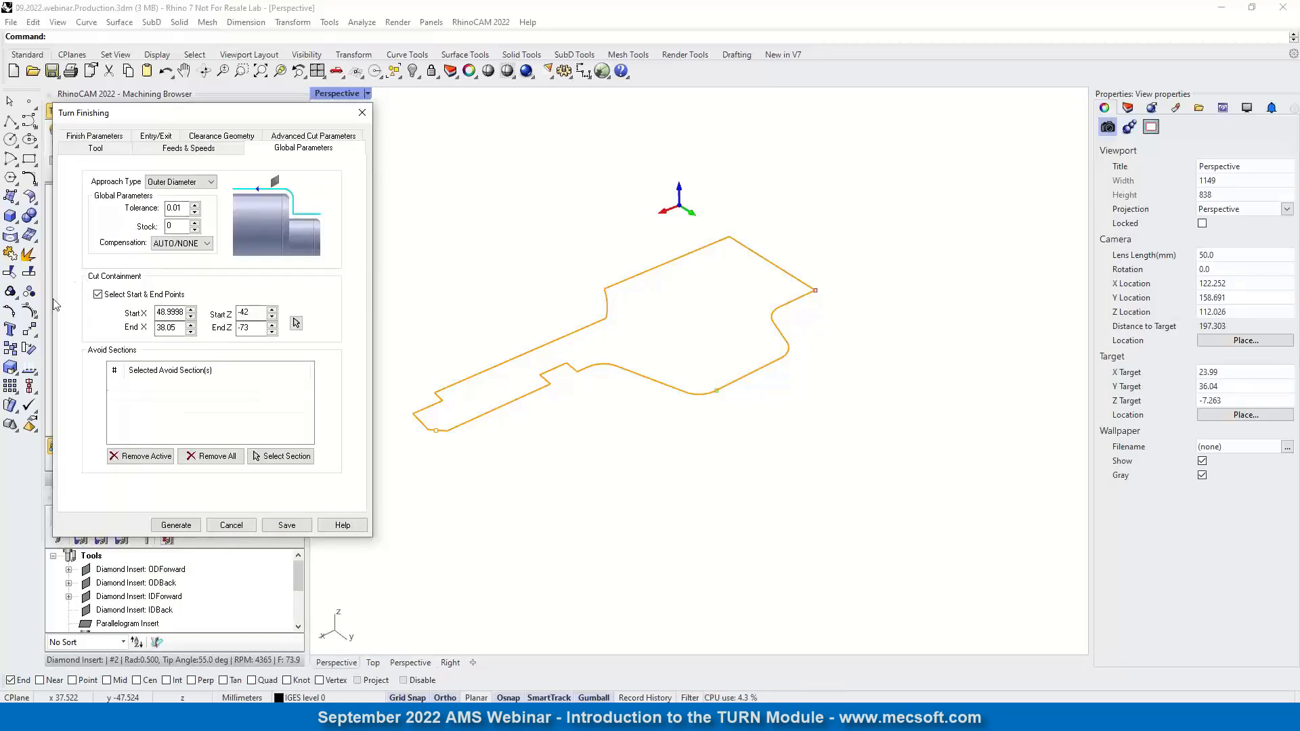
scroll(799, 321, up, 10)
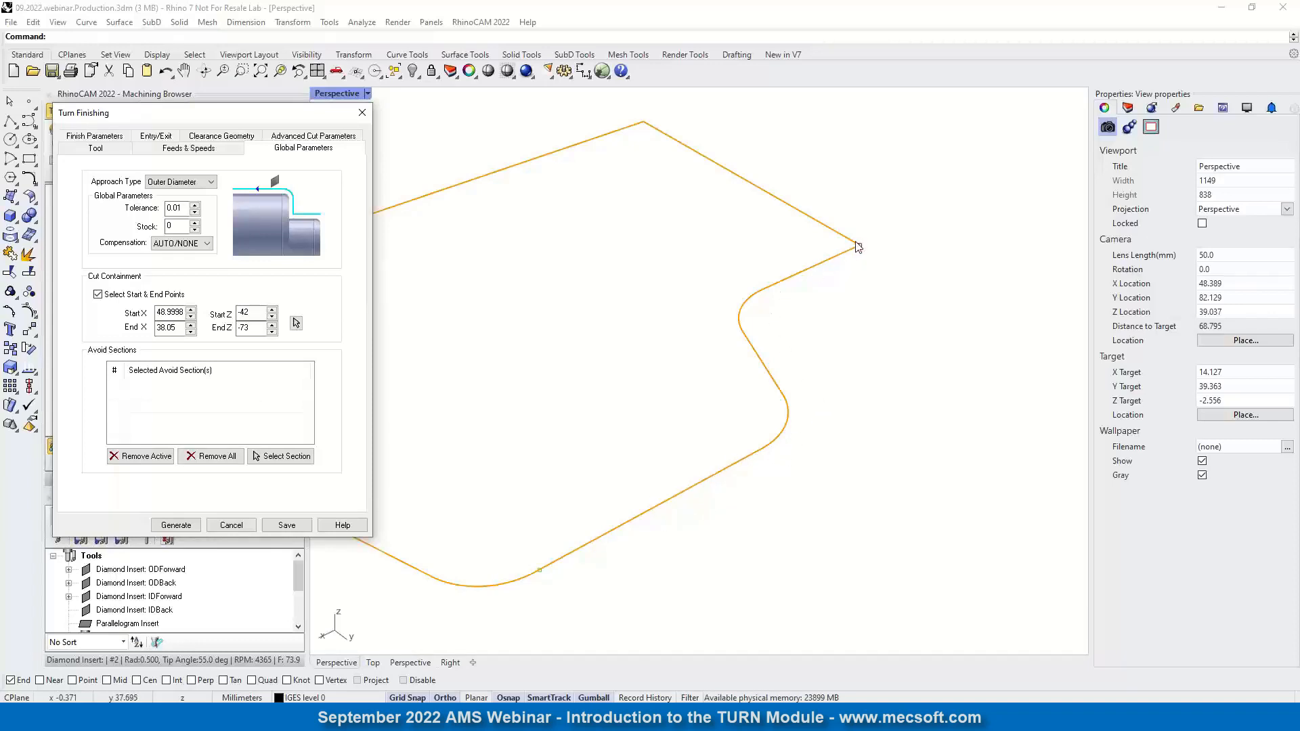
click(229, 528)
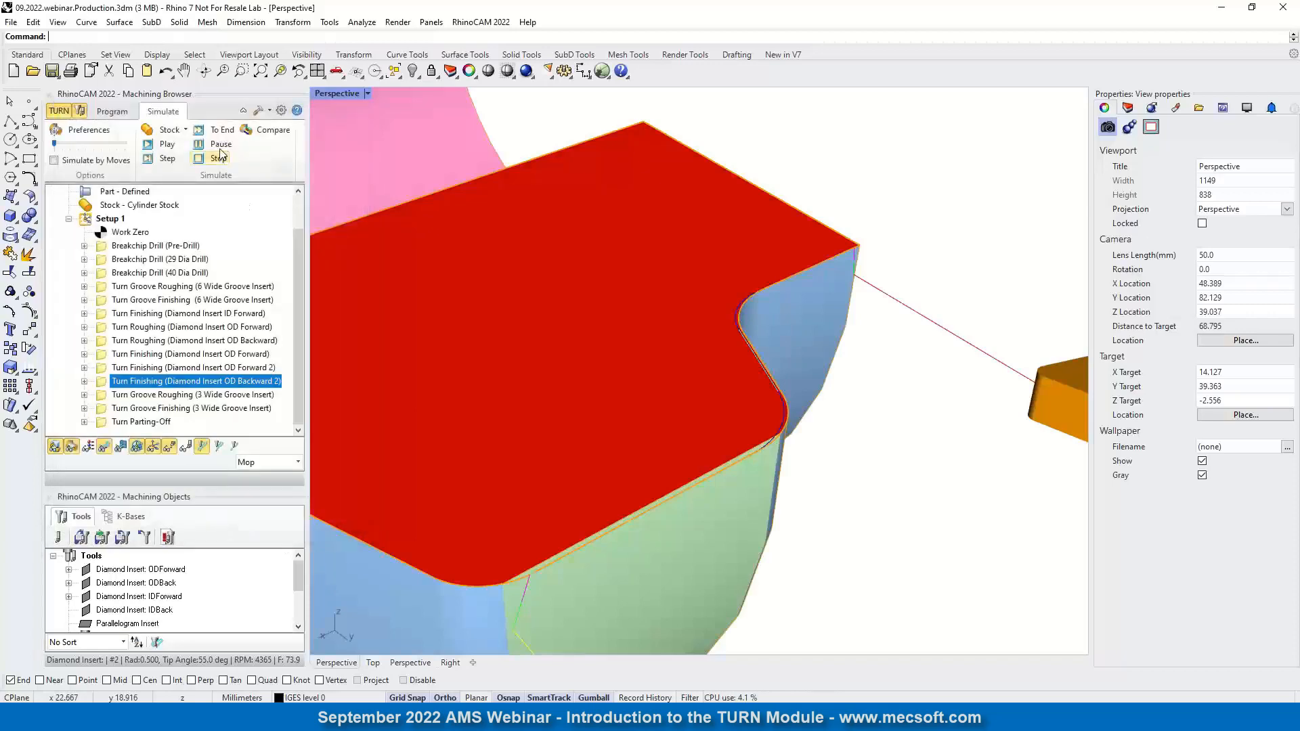
- Replay the OD Backward 2 finishing simulation and inspect the machined part from several angles
click(169, 146)
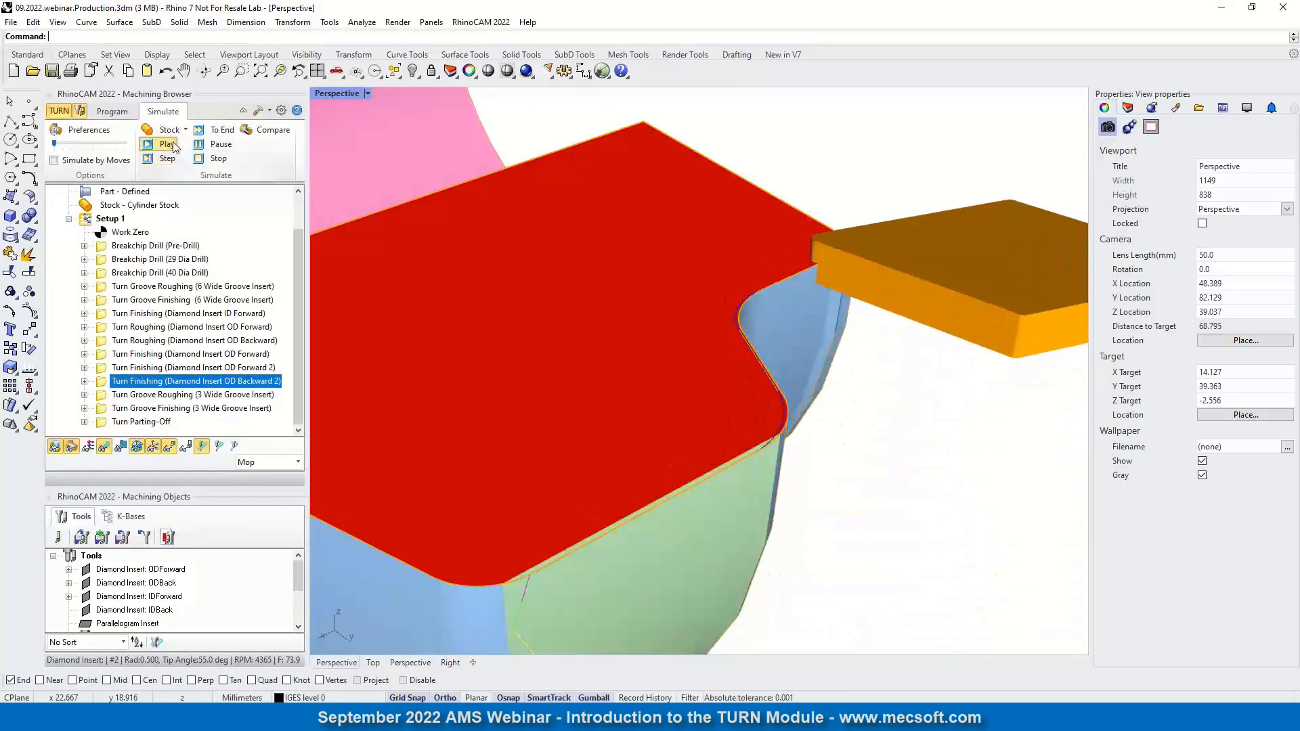
scroll(648, 181, down, 5)
scroll(651, 187, down, 2)
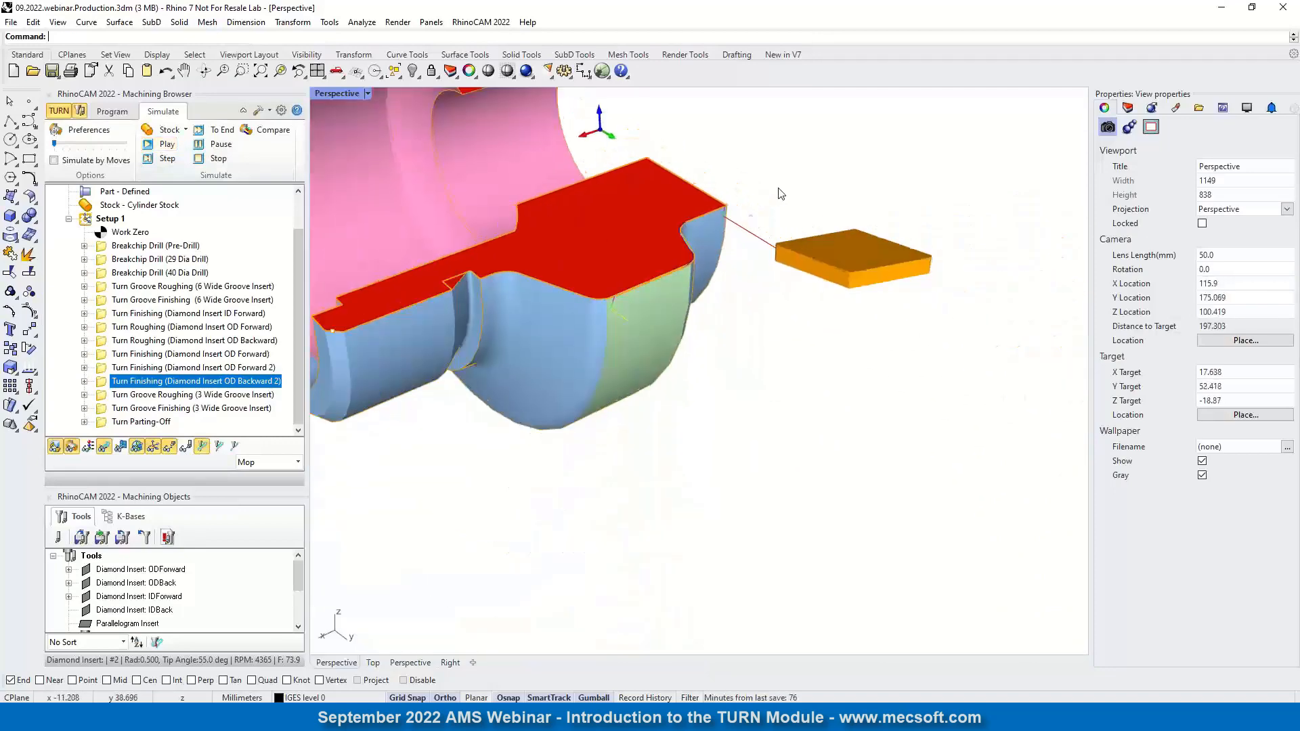
right_click(778, 192)
right_drag(778, 192, 672, 631)
scroll(827, 481, up, 3)
right_drag(732, 461, 803, 621)
scroll(898, 547, down, 5)
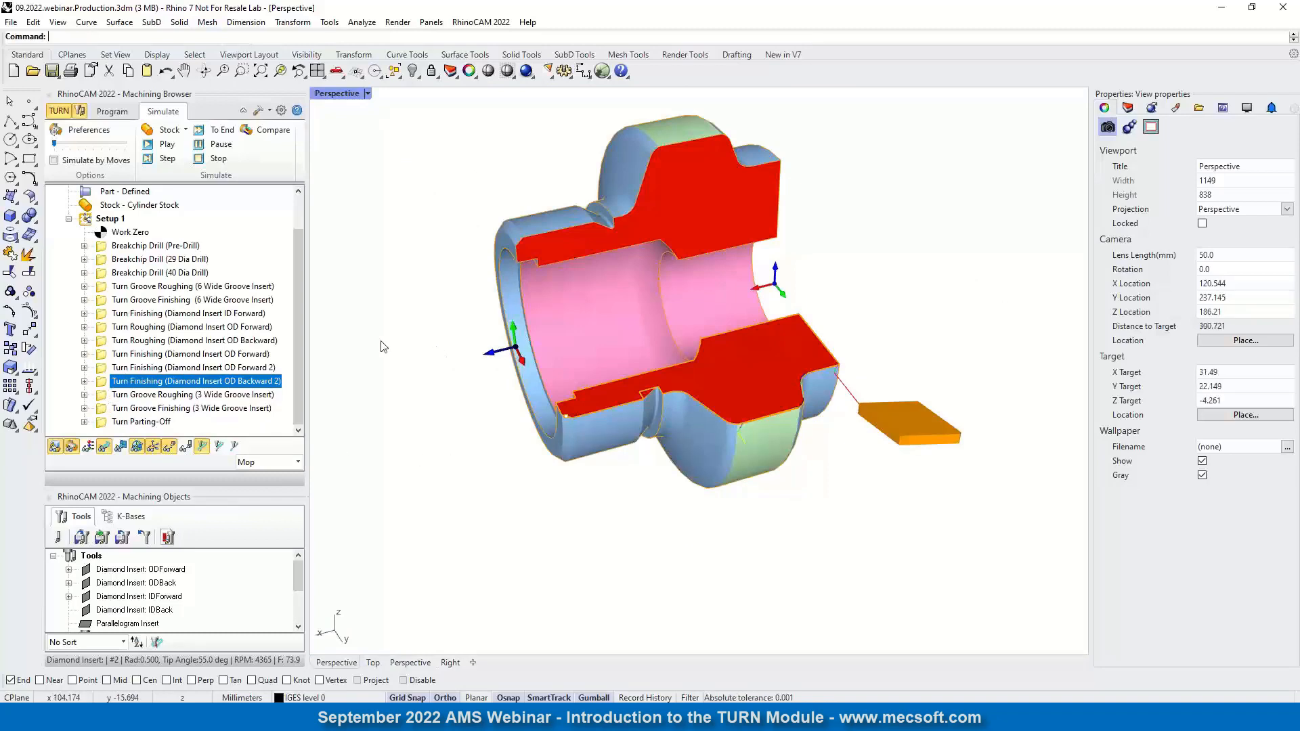
key(Escape)
- Open the Turn Groove Roughing (3 Wide Groove Insert) operation and review the 3mm Wide groove insert's dimensions without changing them
click(107, 396)
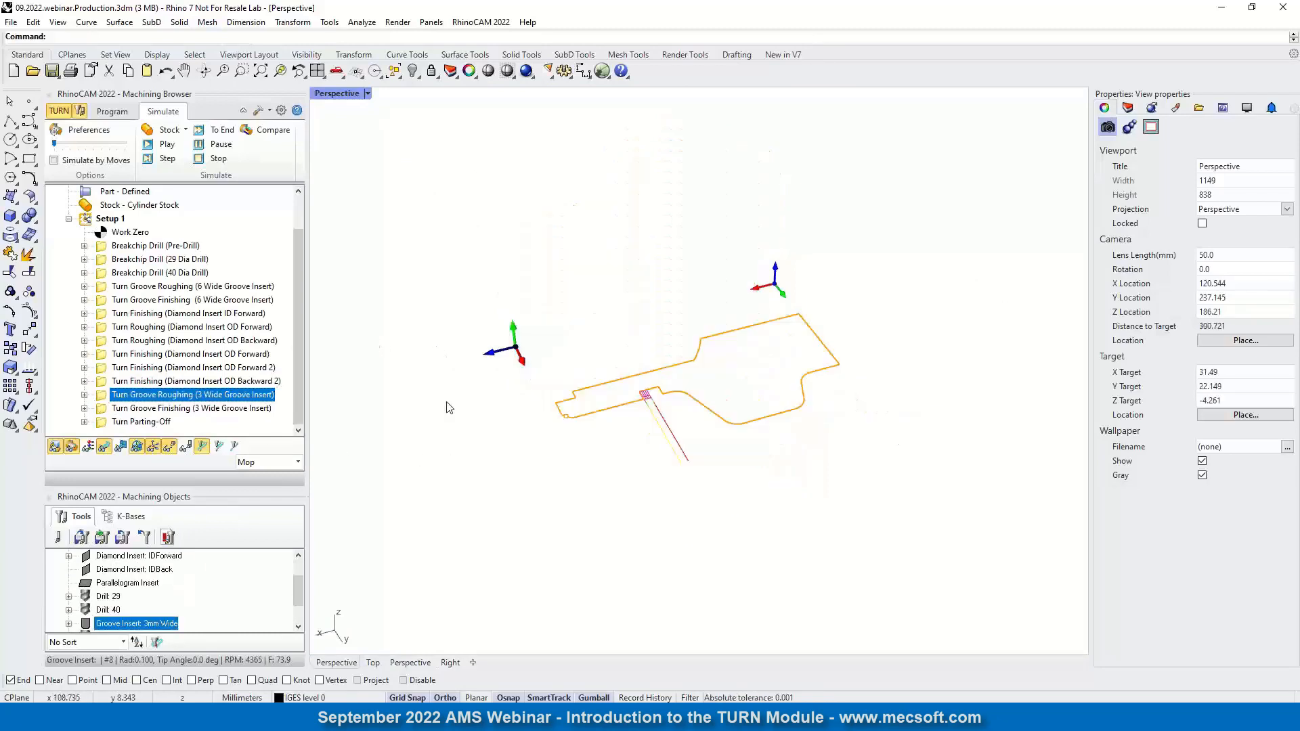
scroll(537, 475, up, 2)
scroll(536, 475, up, 3)
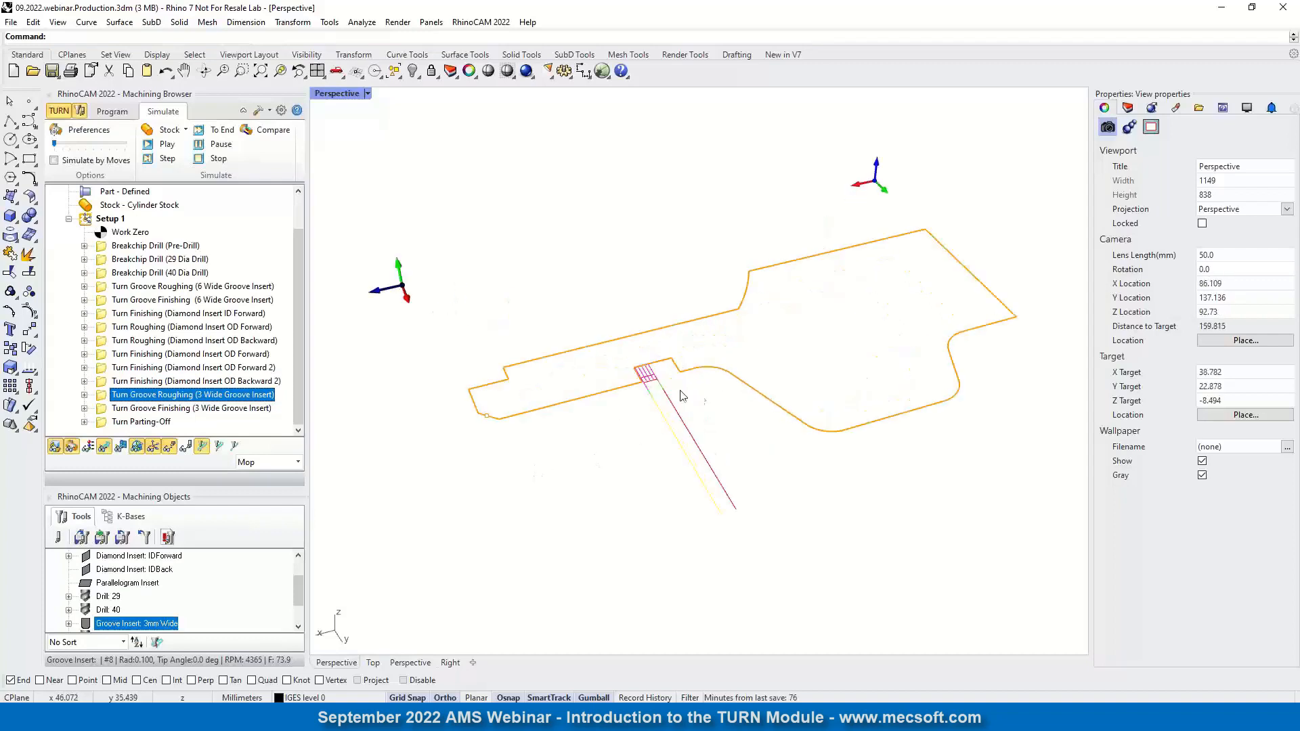
double_click(103, 397)
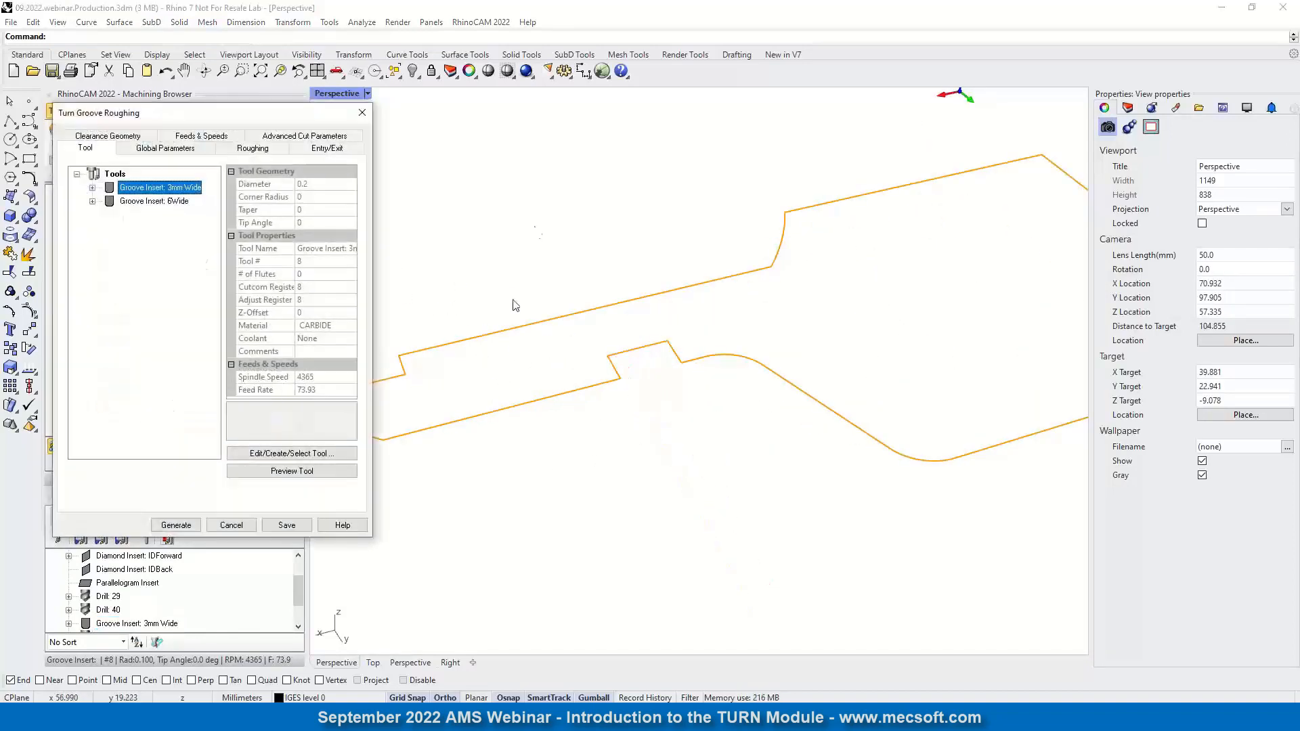
drag(210, 120, 451, 185)
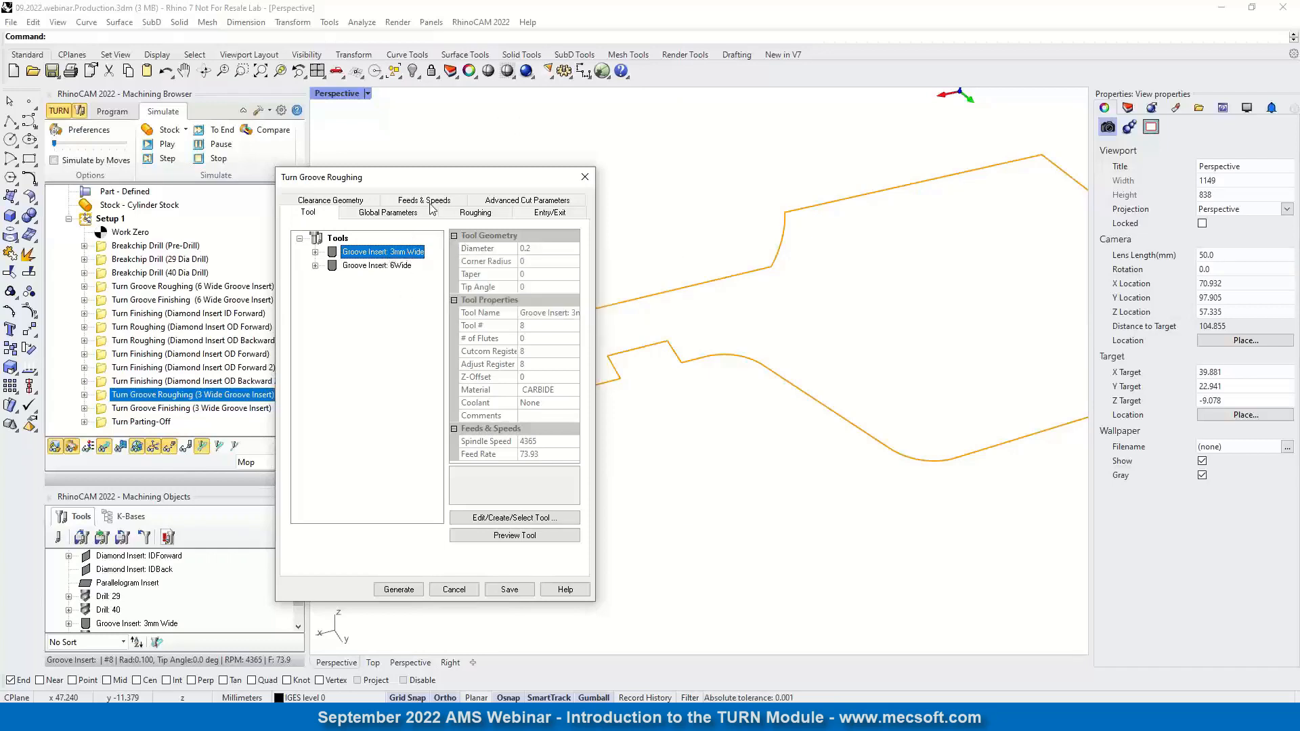
drag(441, 184, 296, 158)
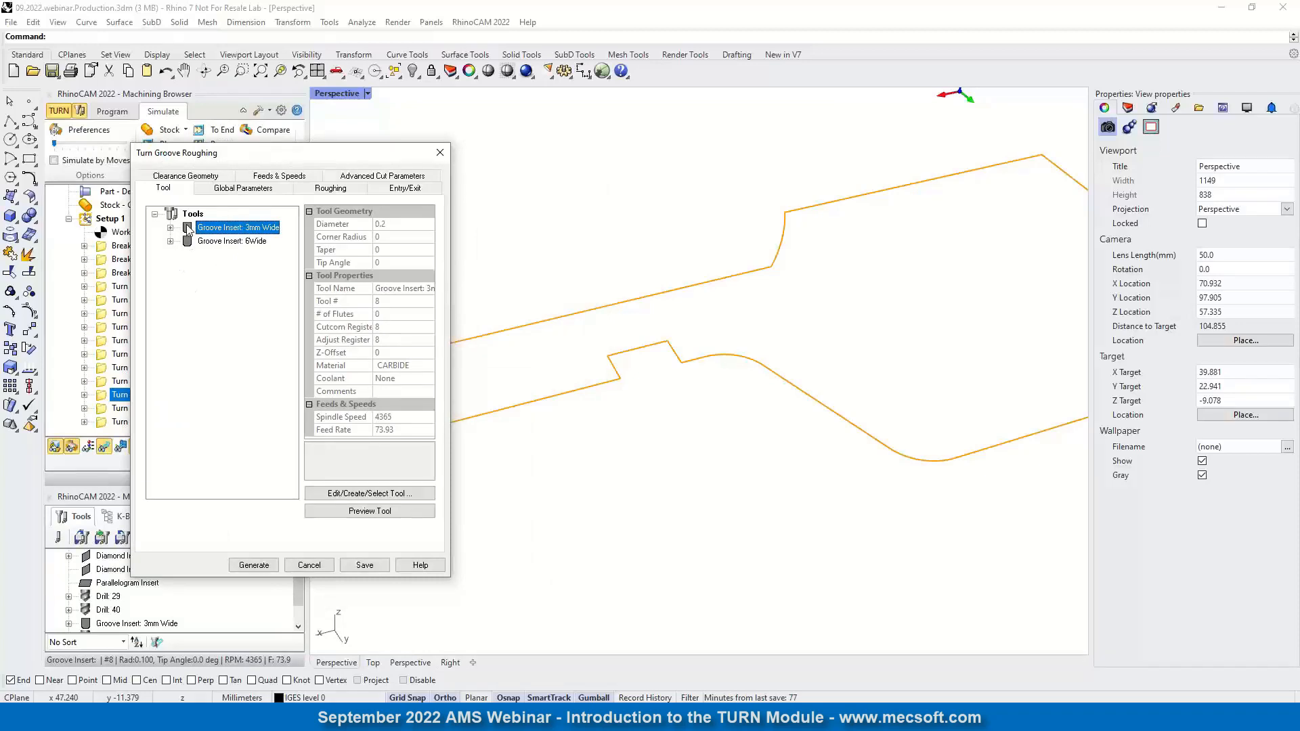
click(329, 493)
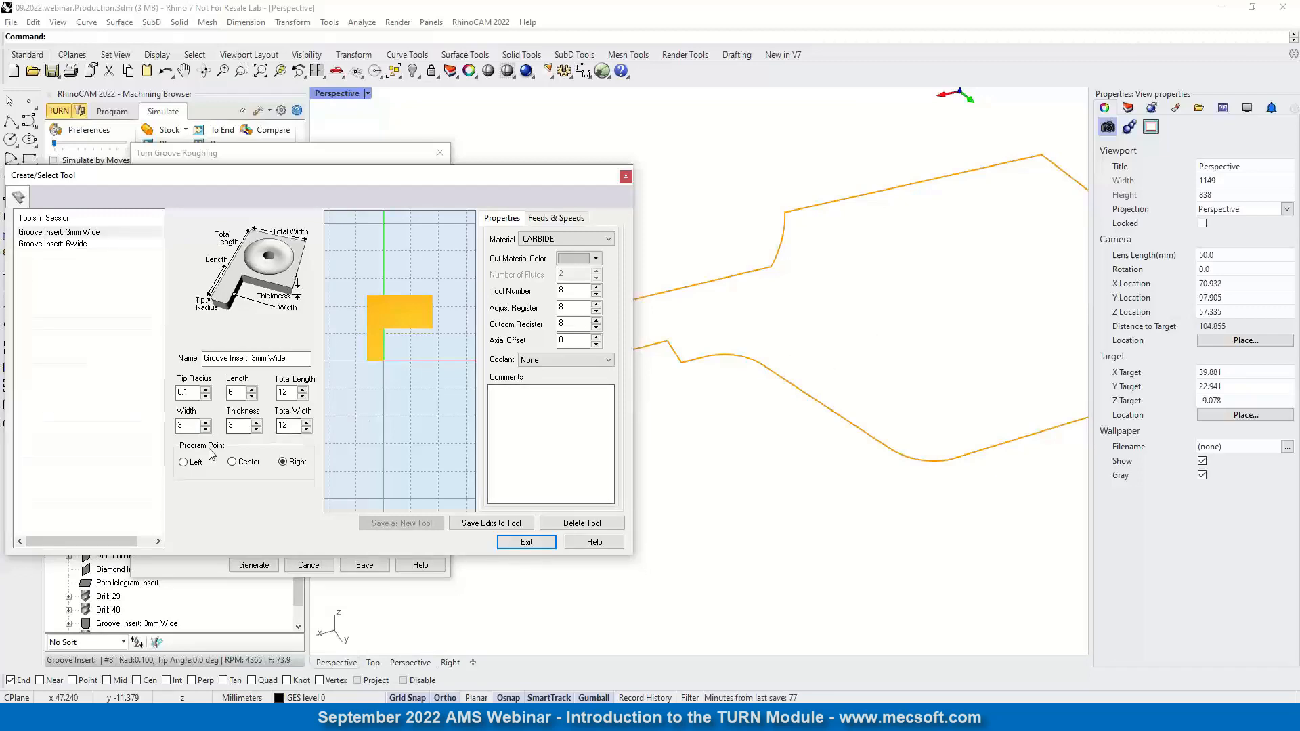
double_click(186, 428)
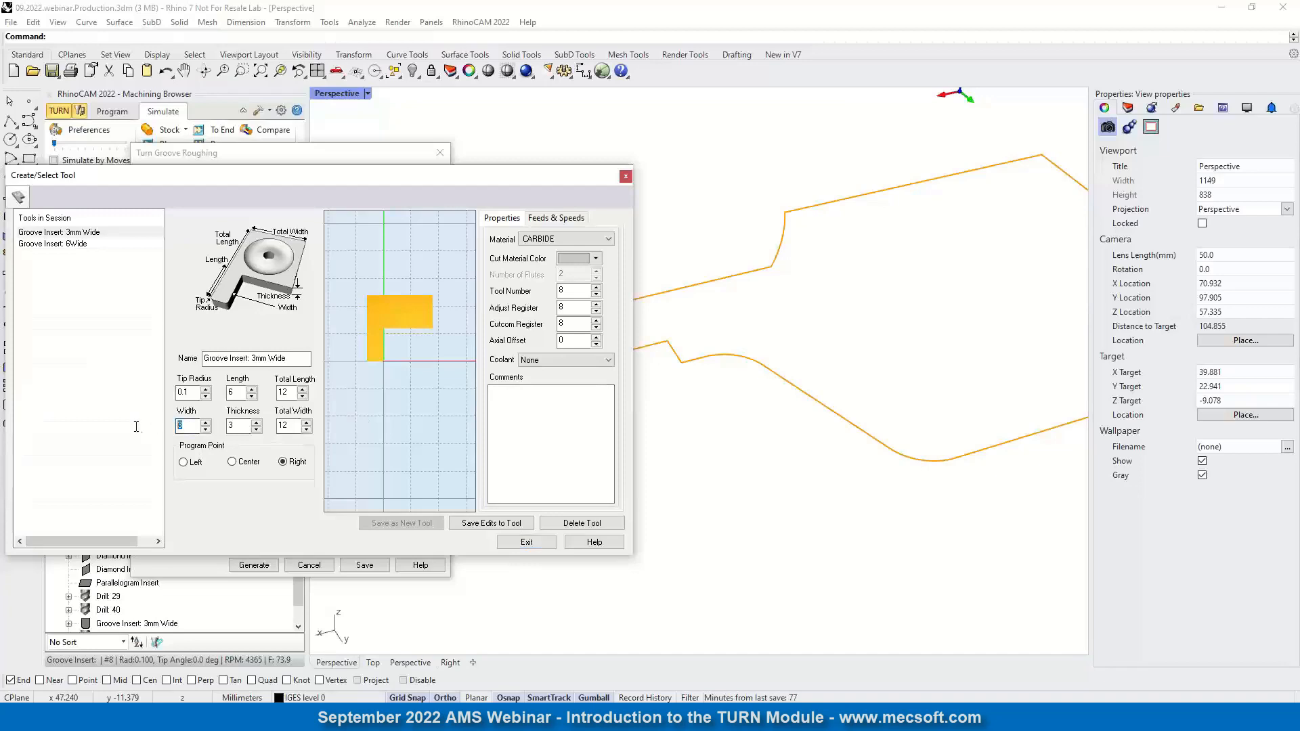
double_click(232, 426)
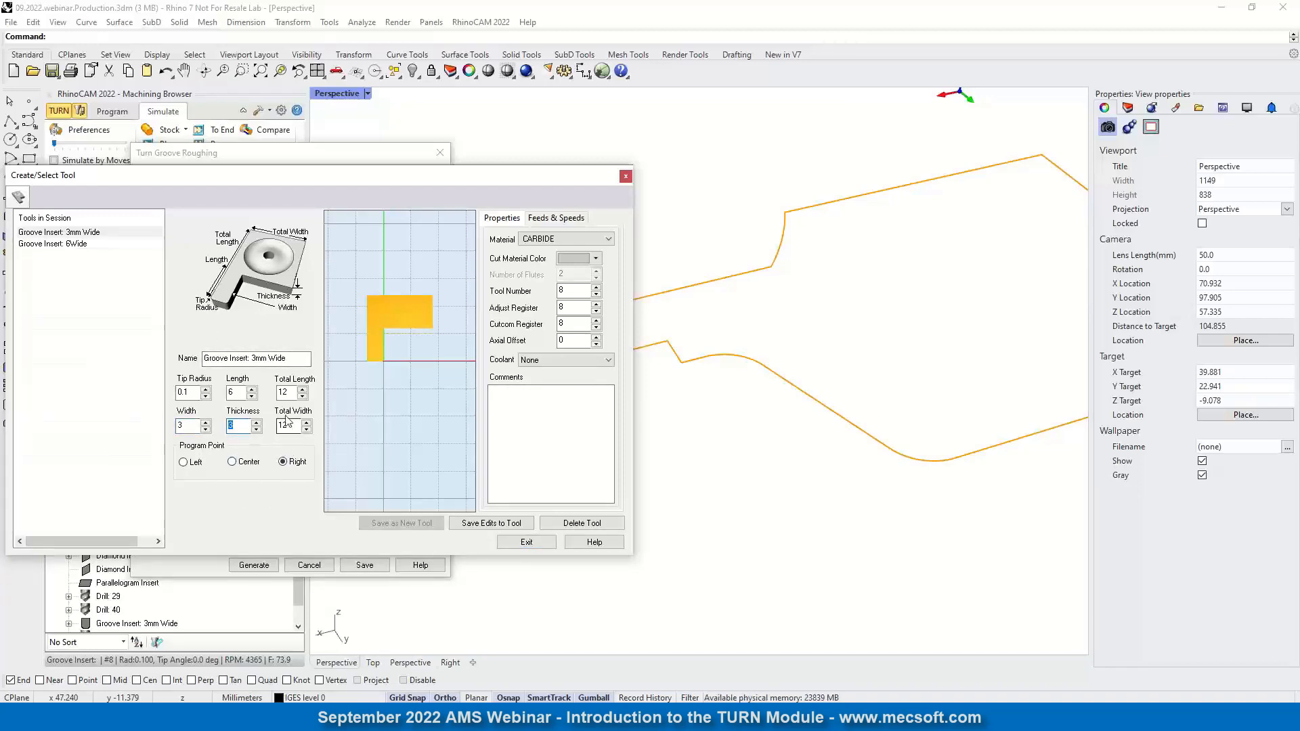
click(543, 541)
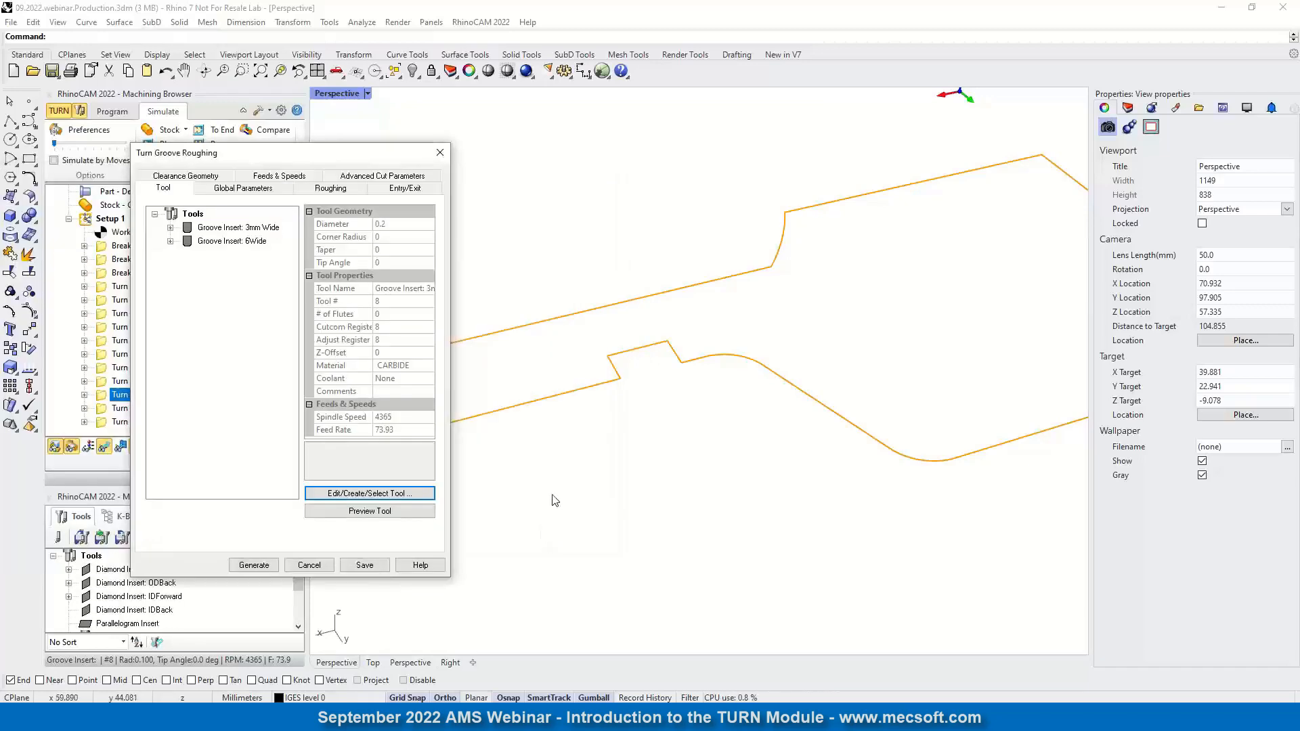
click(317, 565)
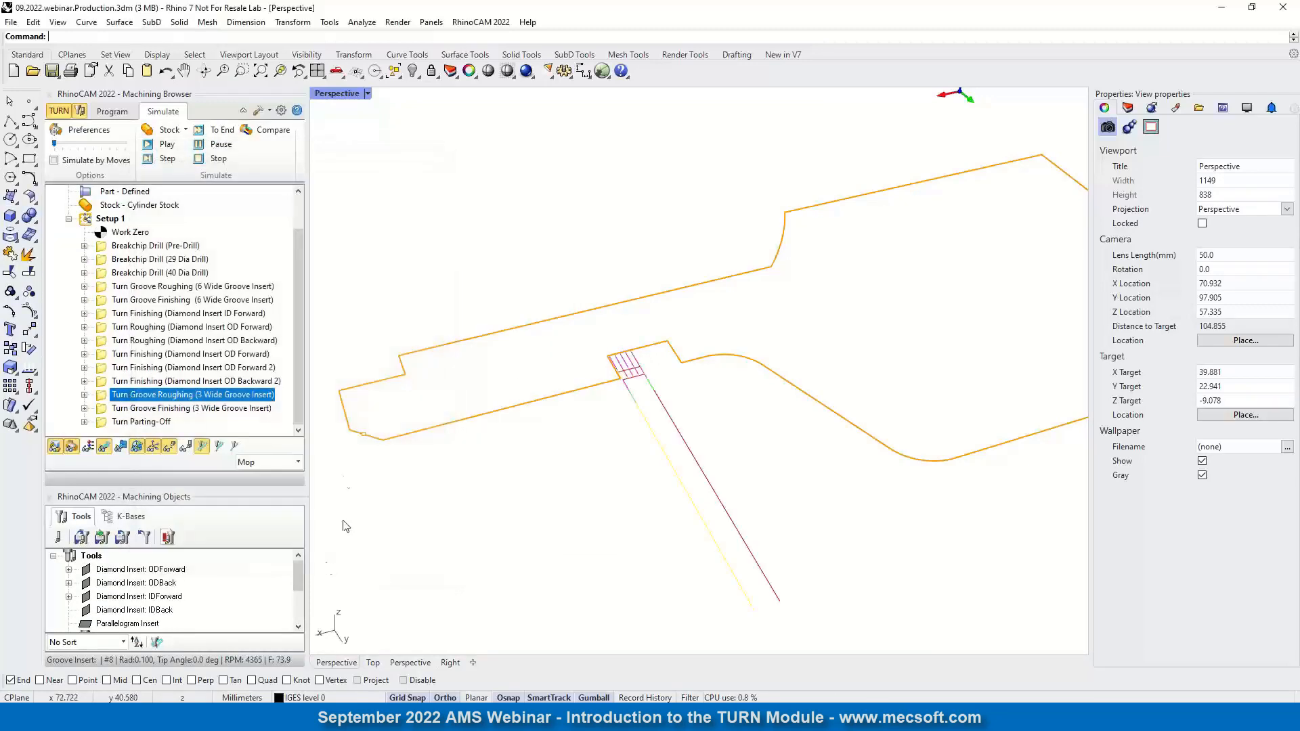
- Reopen the 3 Wide groove roughing operation and review its global, roughing, entry/exit and advanced cut parameters
double_click(107, 398)
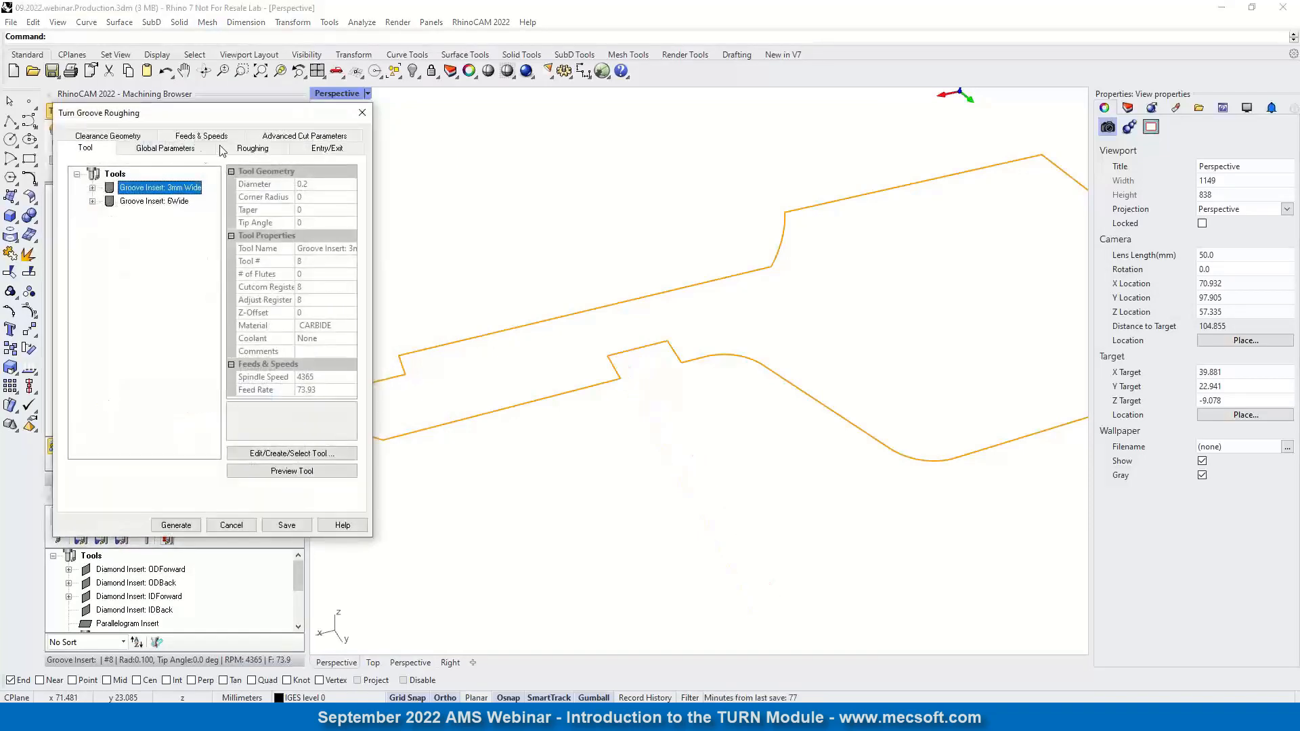
click(187, 151)
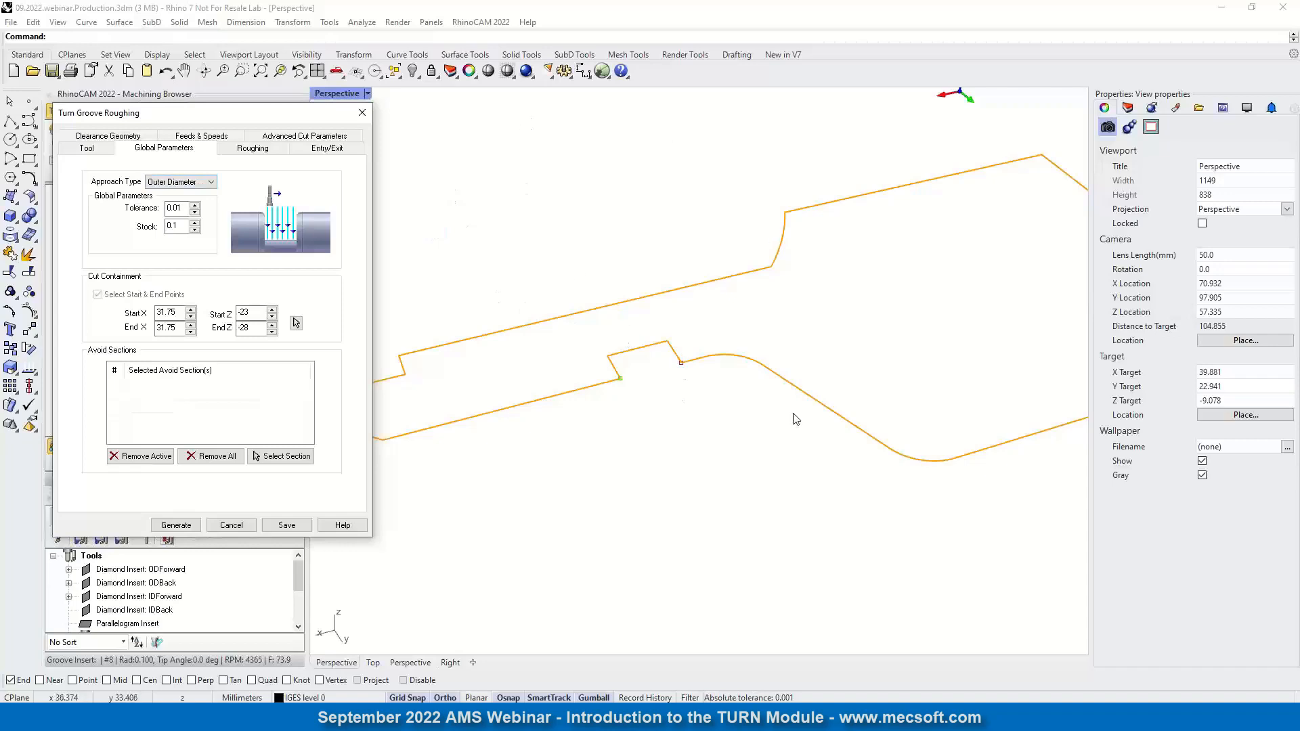
click(269, 153)
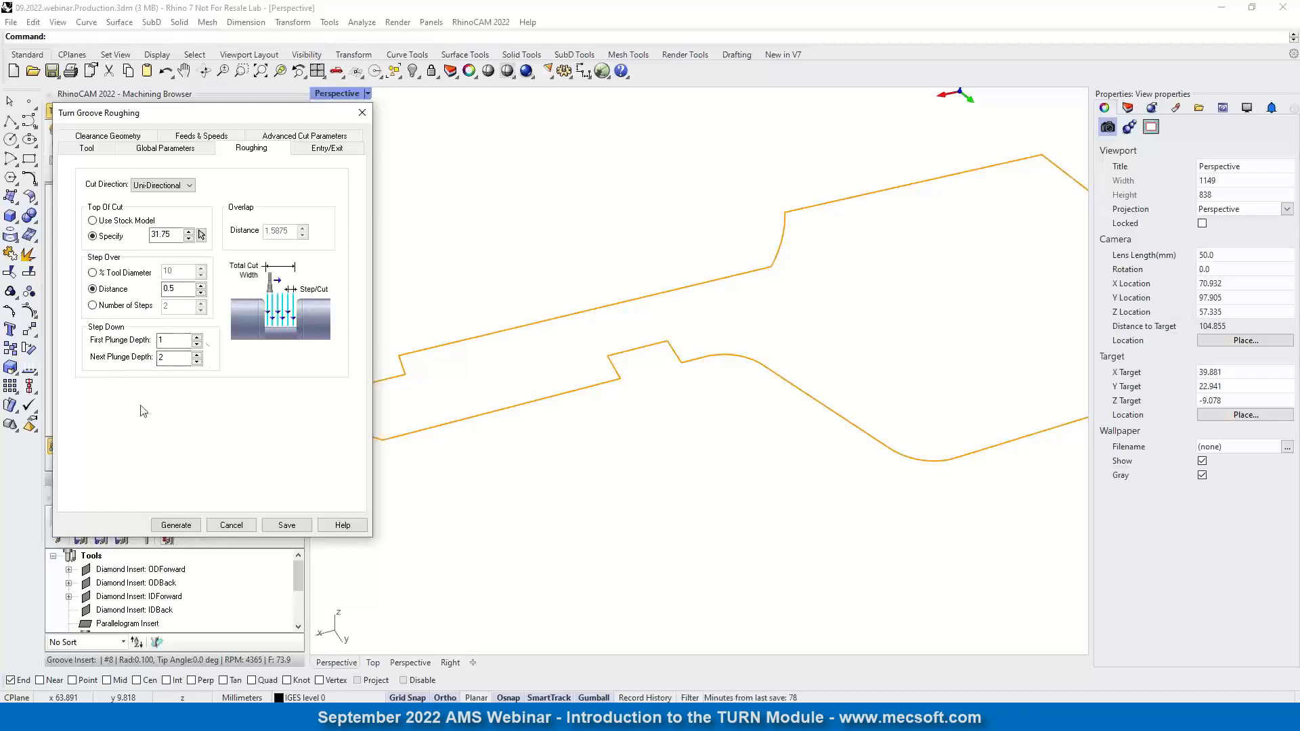
click(314, 150)
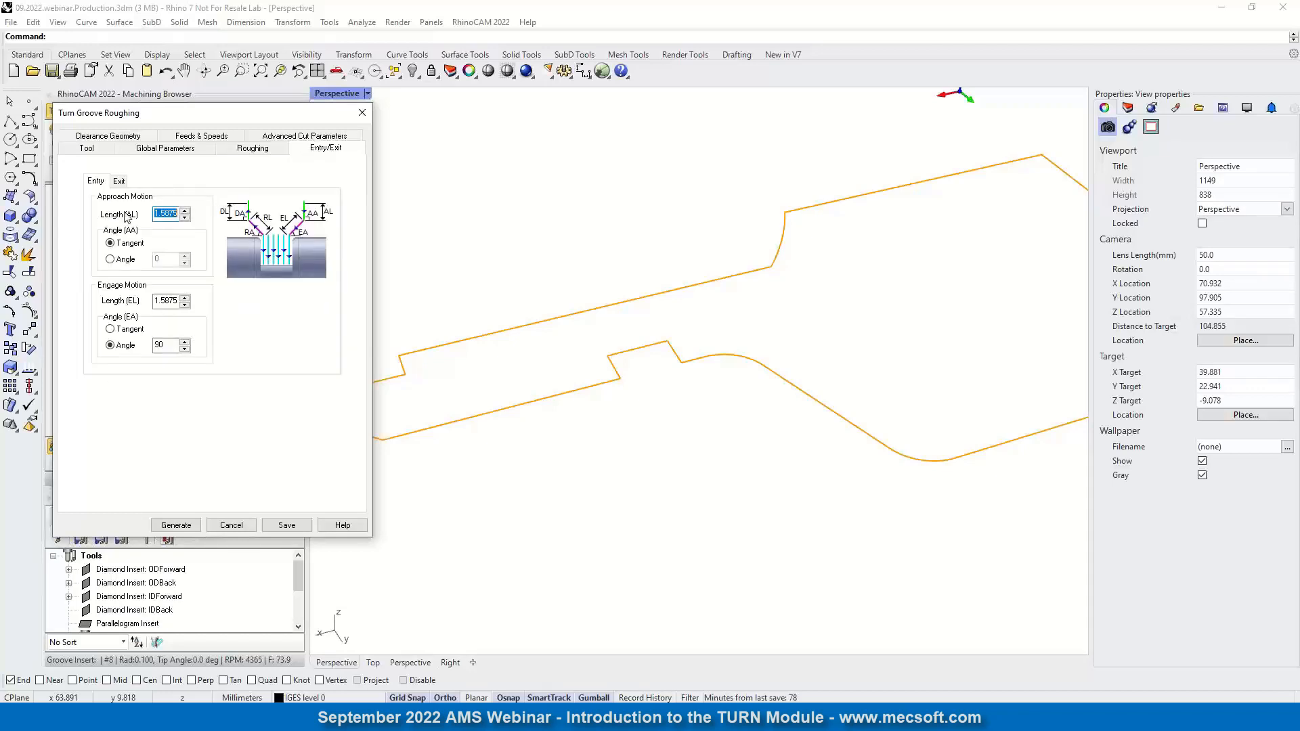
click(303, 136)
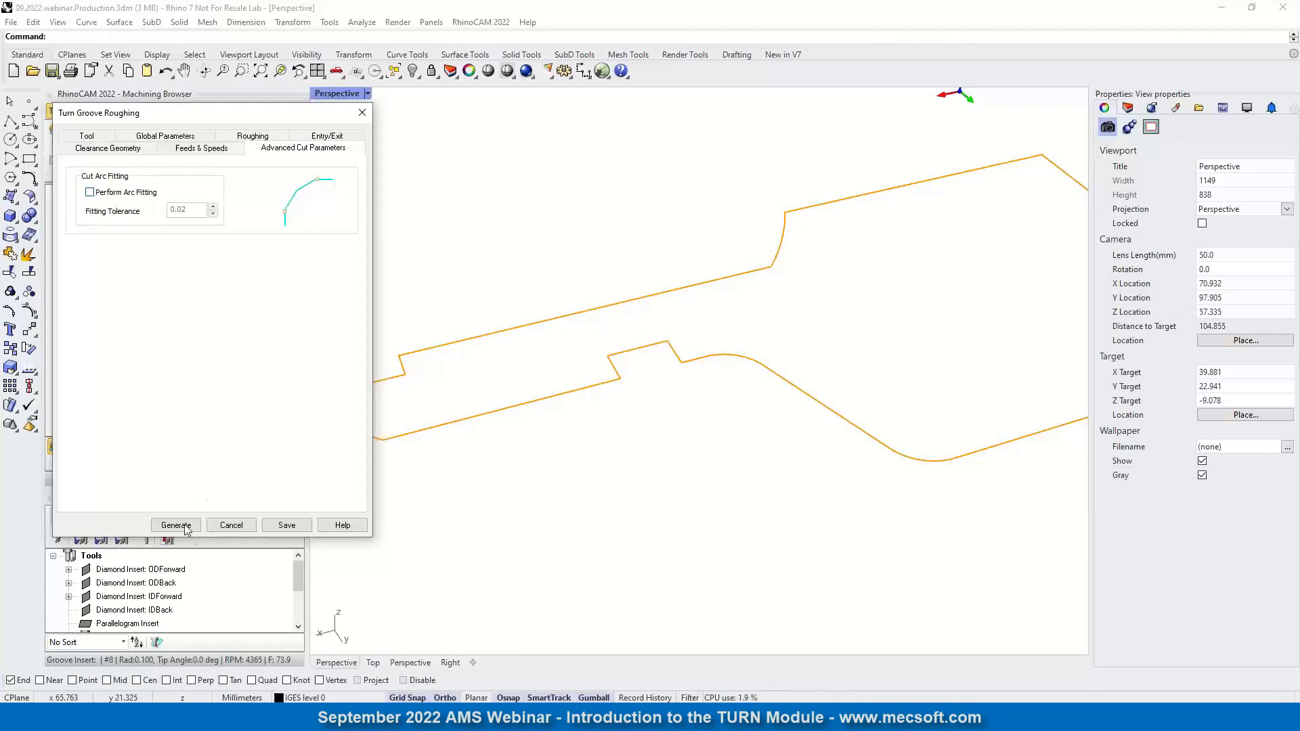
- Close the 3 Wide groove roughing settings unchanged, simulate the operation and inspect the roughed groove up close
click(231, 526)
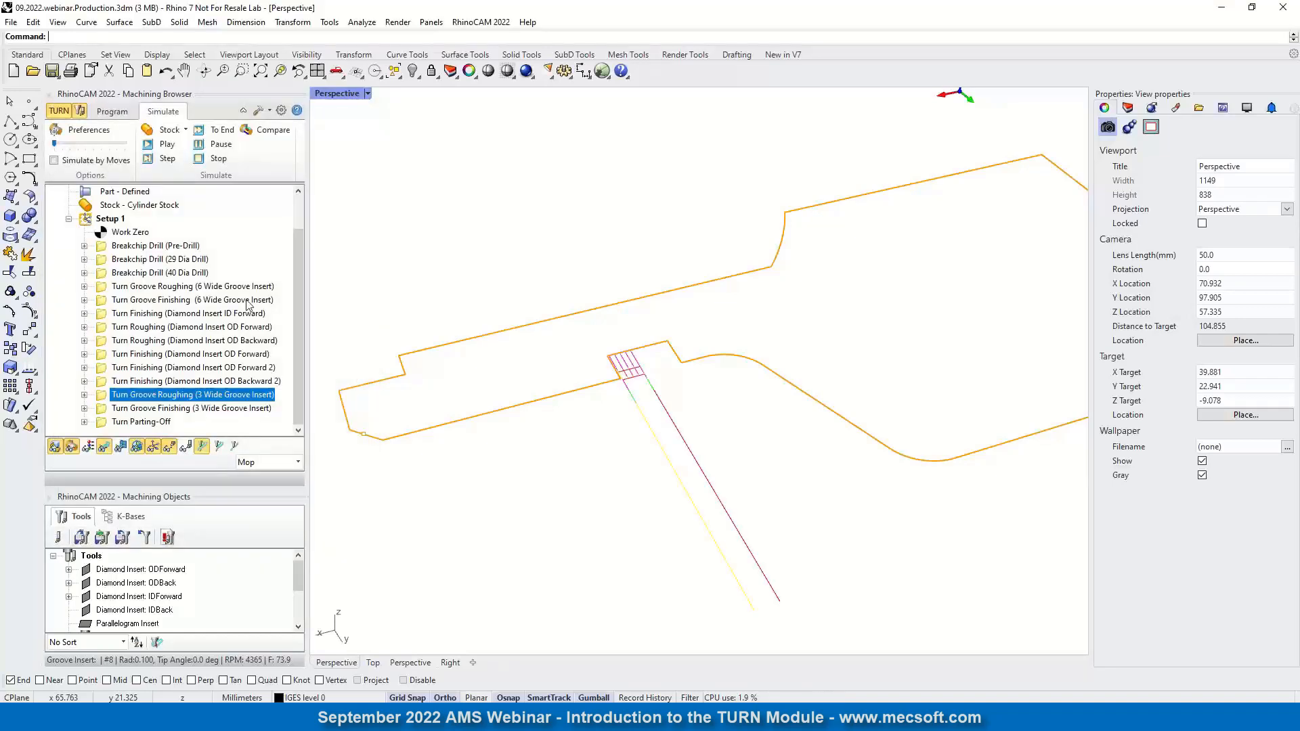
click(170, 146)
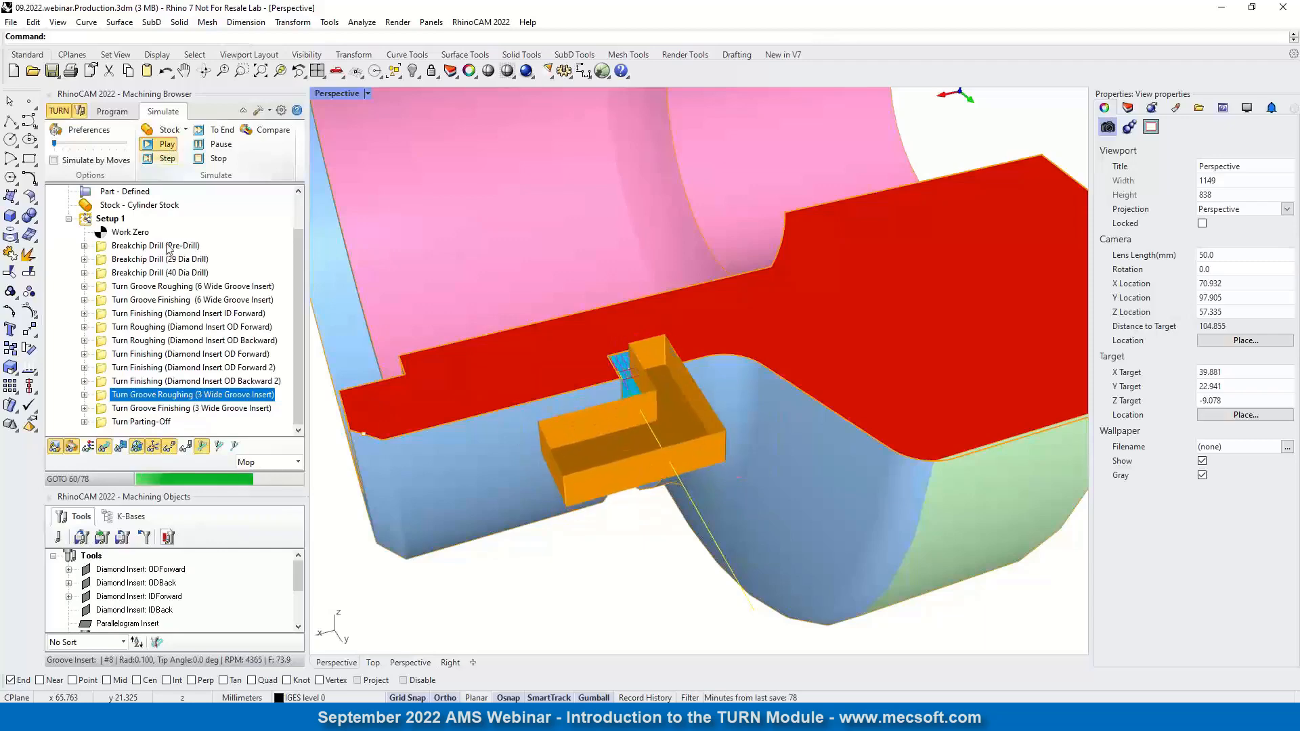
scroll(685, 350, up, 5)
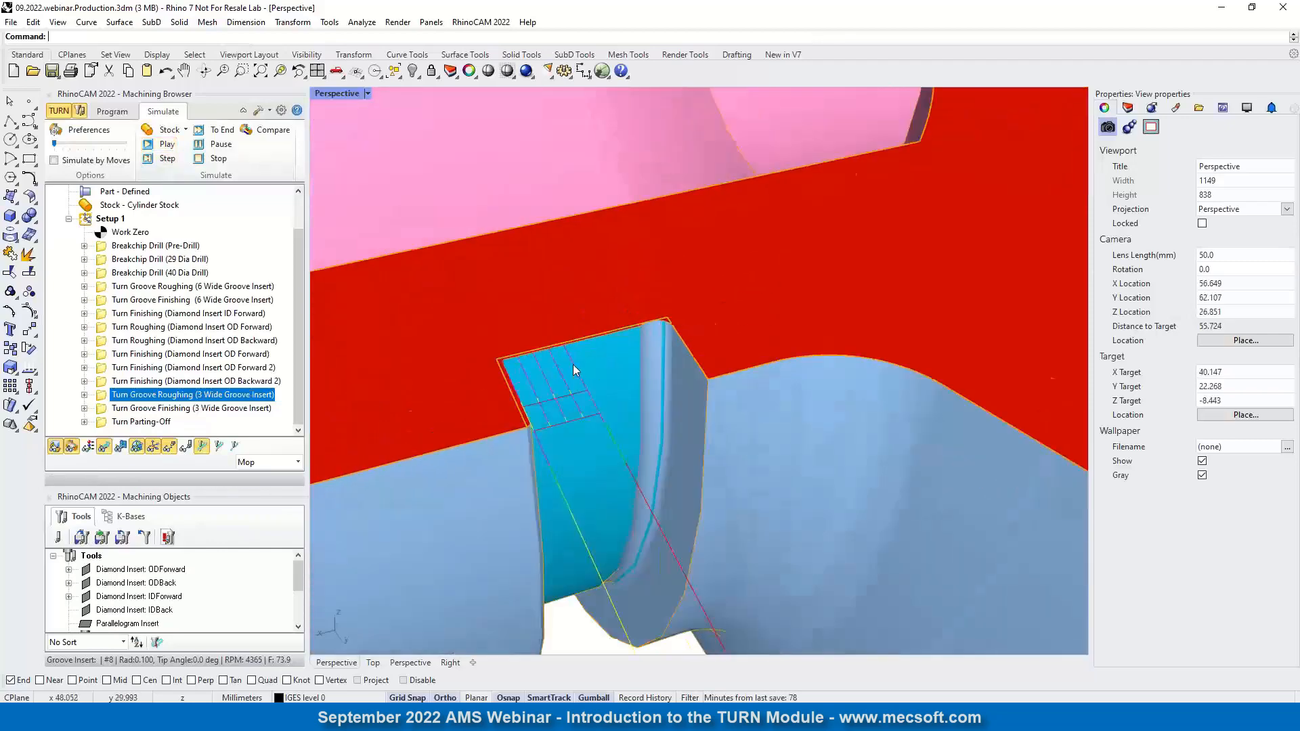
scroll(573, 364, up, 4)
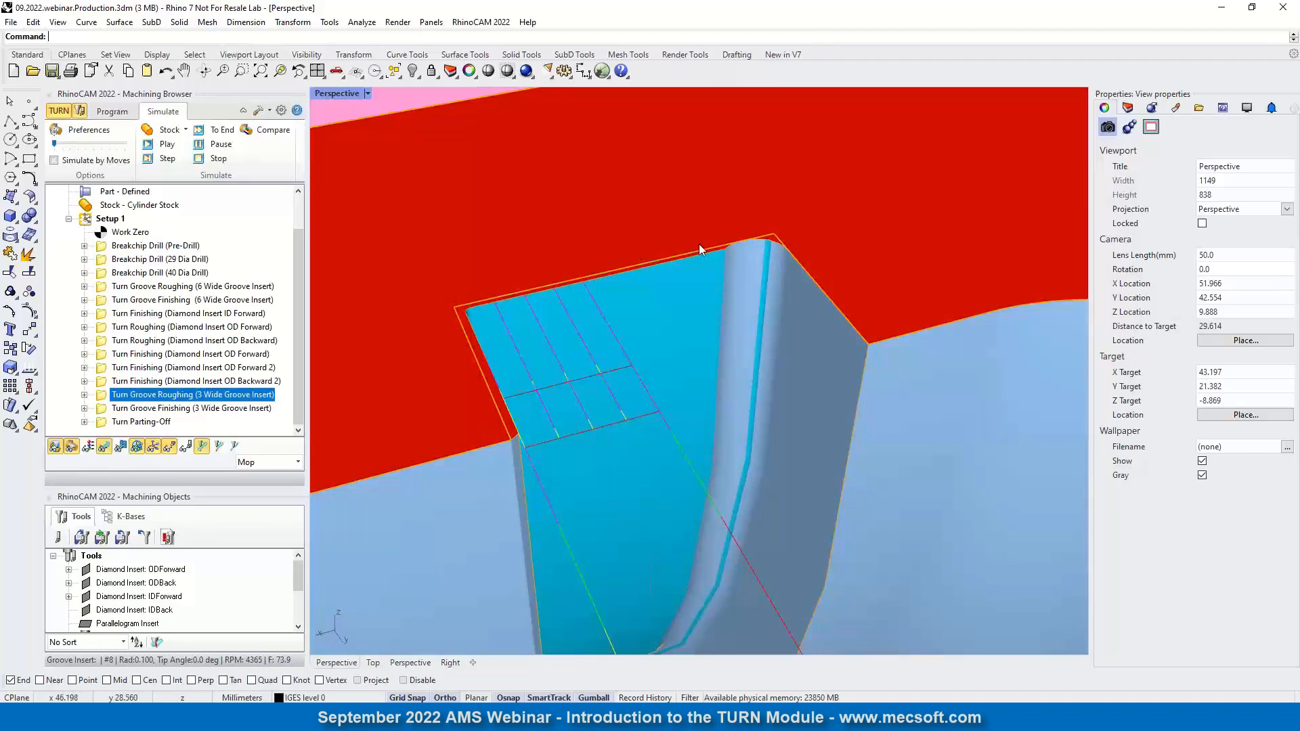
scroll(769, 268, down, 6)
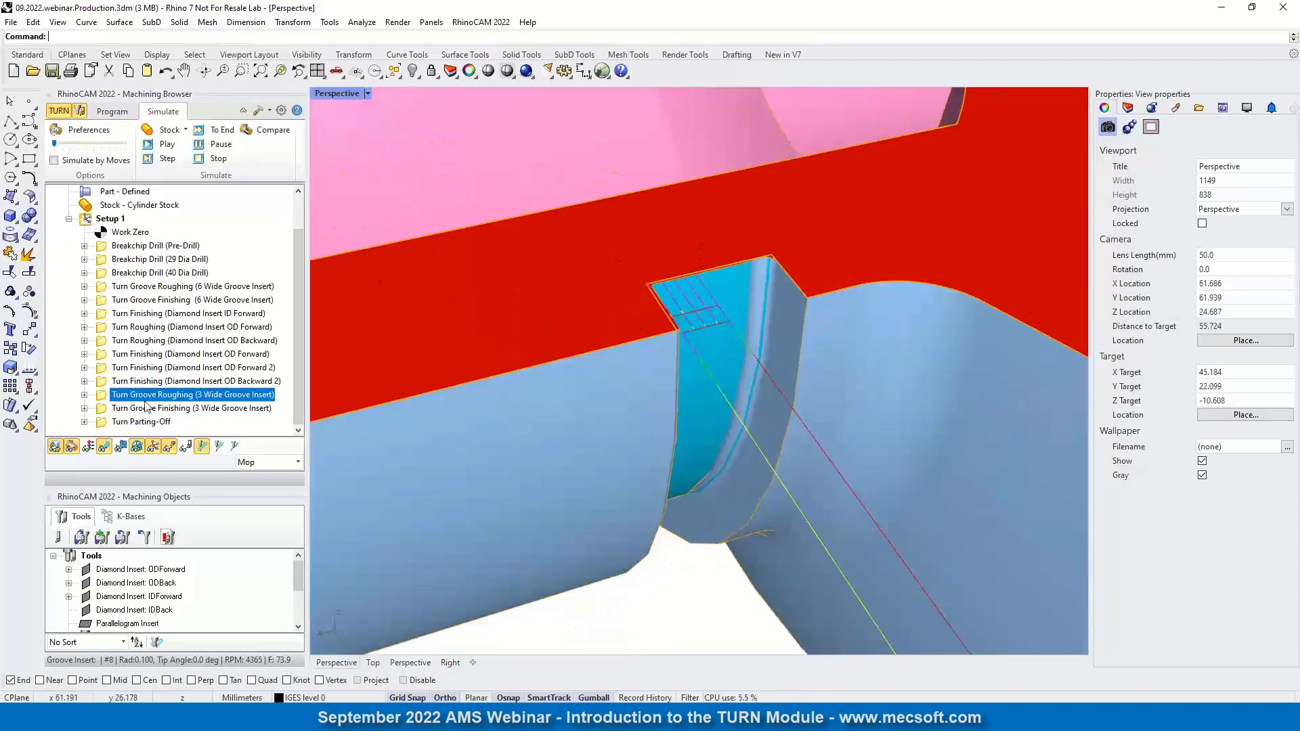
- Simulate the Turn Groove Finishing (3 Wide Groove Insert) operation and inspect the finished groove's walls and corner
click(101, 408)
click(167, 145)
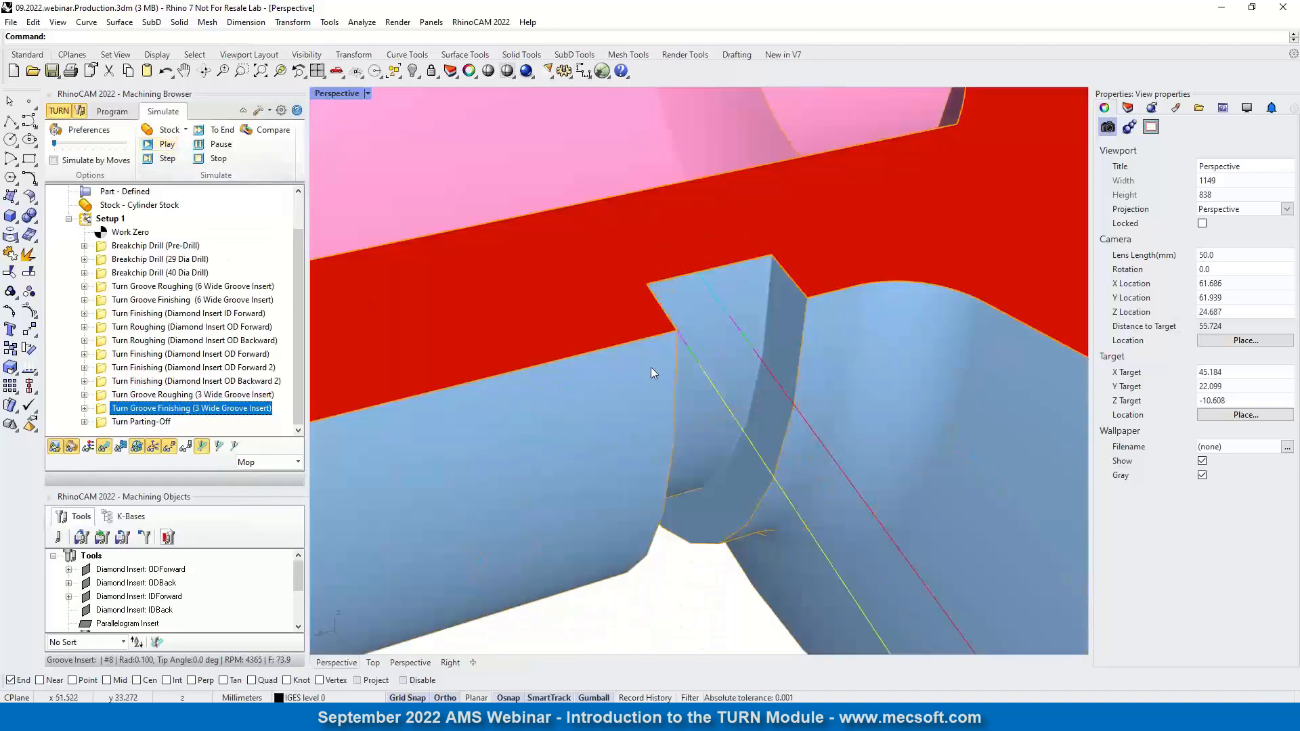
scroll(716, 271, up, 6)
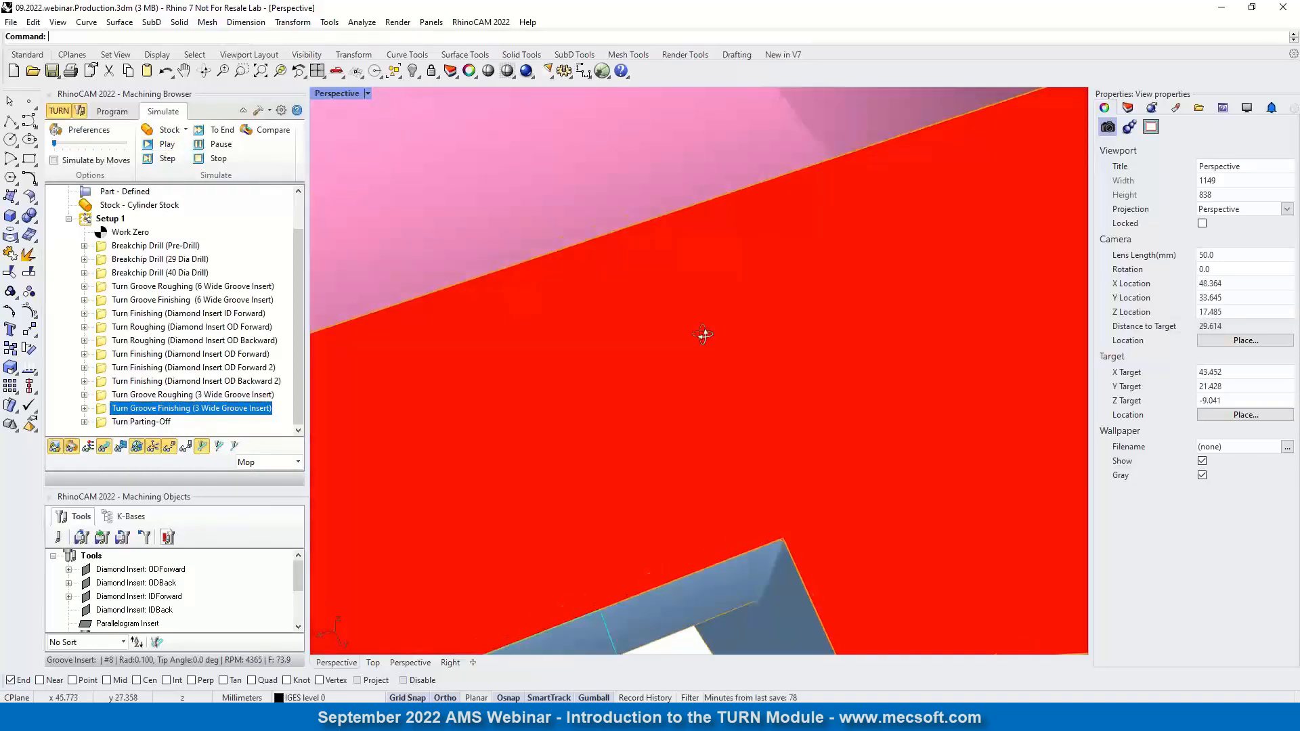
right_drag(706, 327, 701, 295)
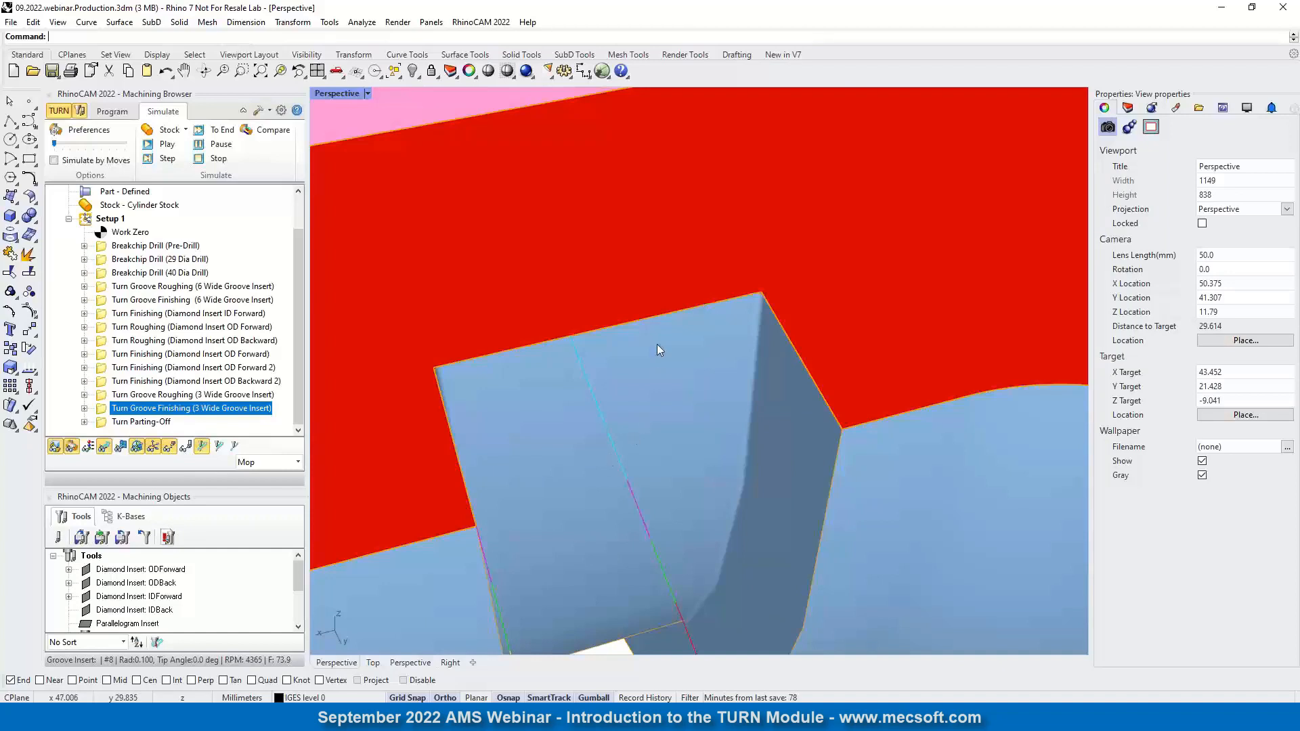
scroll(774, 306, up, 4)
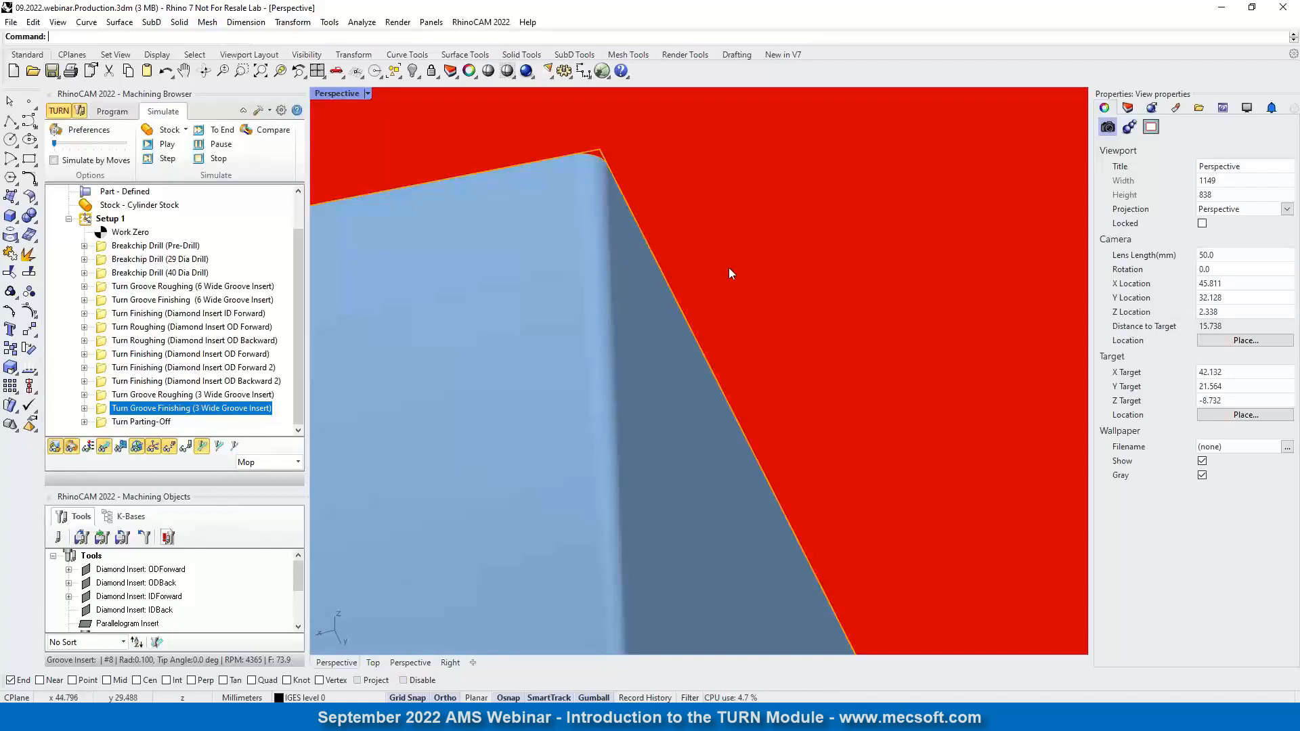
scroll(729, 267, down, 4)
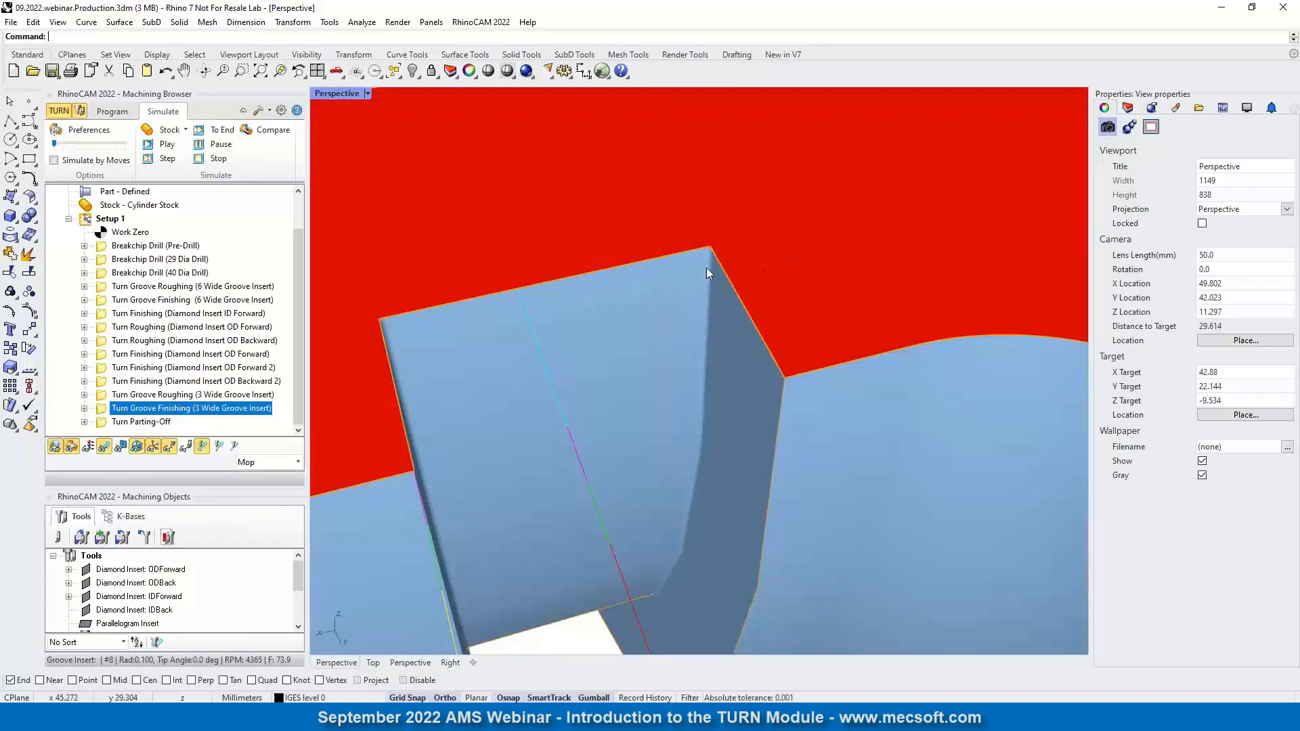
scroll(692, 305, down, 3)
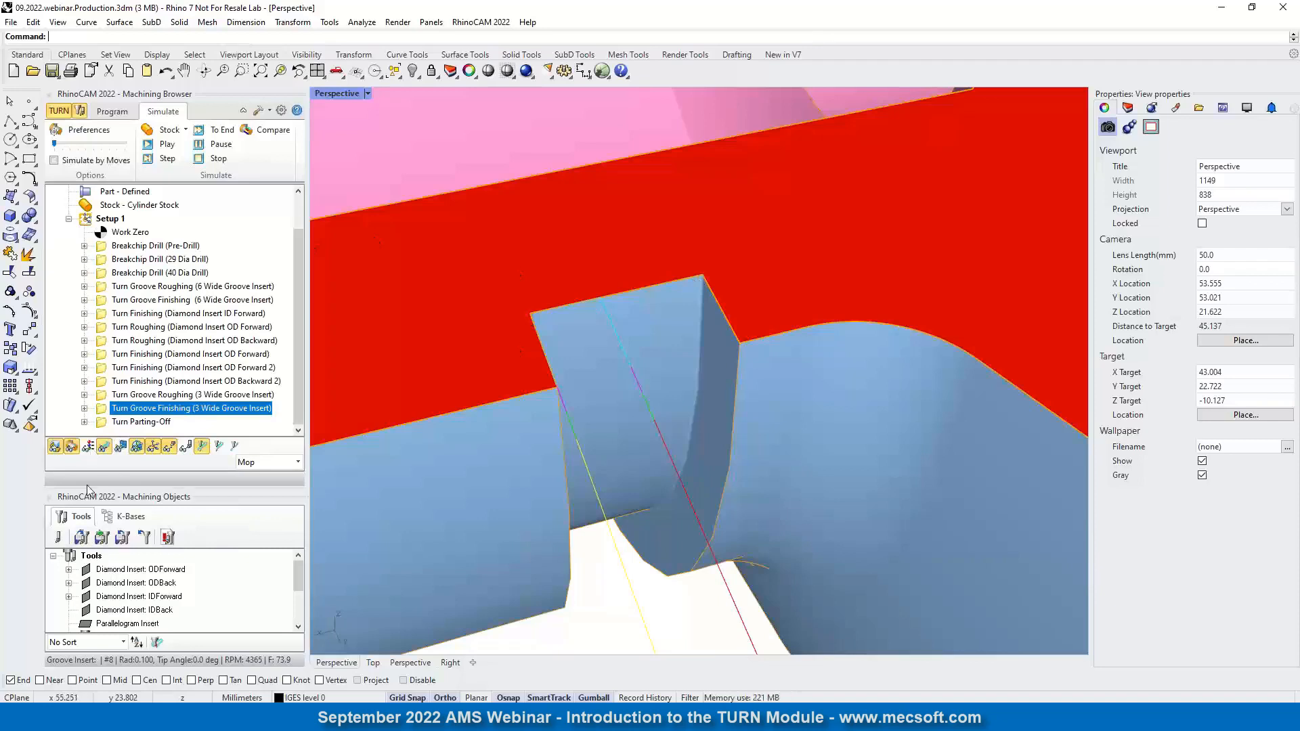
- Select the Turn Parting-Off operation and examine its toolpath relative to the end face of the part profile
click(106, 426)
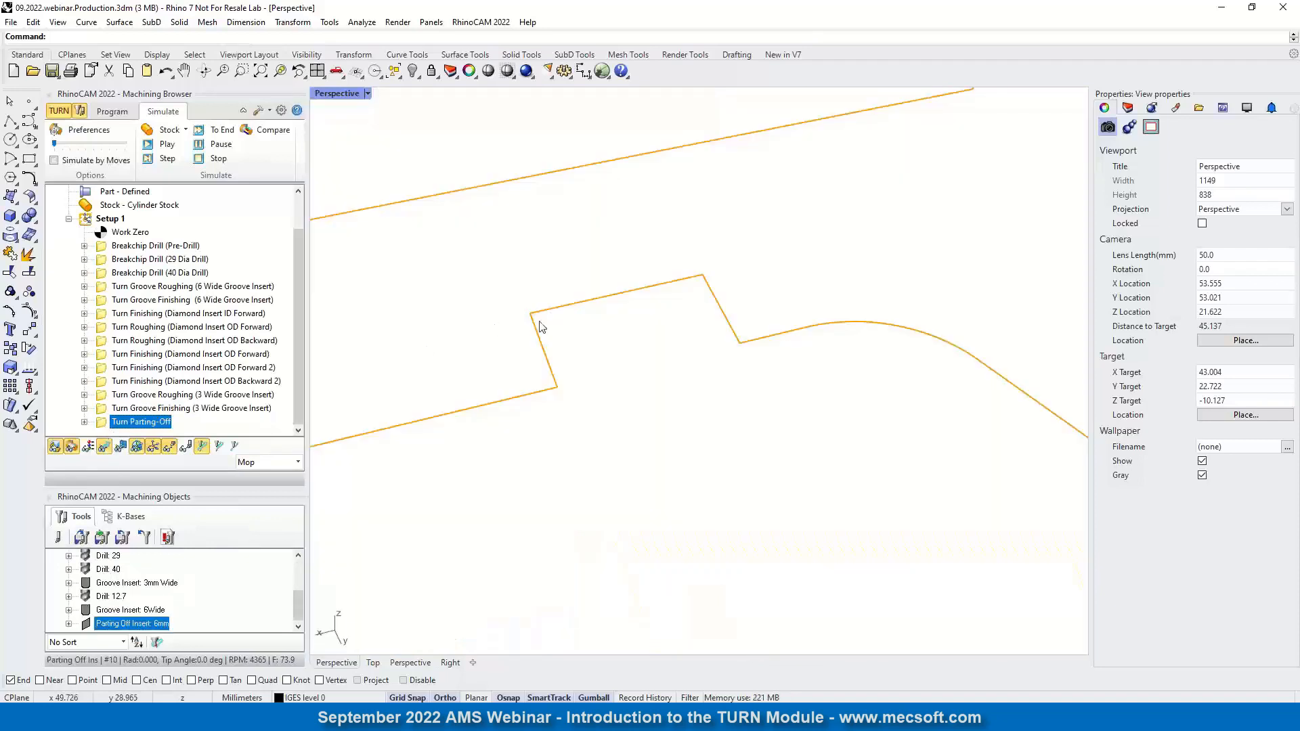
scroll(535, 346, down, 3)
scroll(585, 400, down, 5)
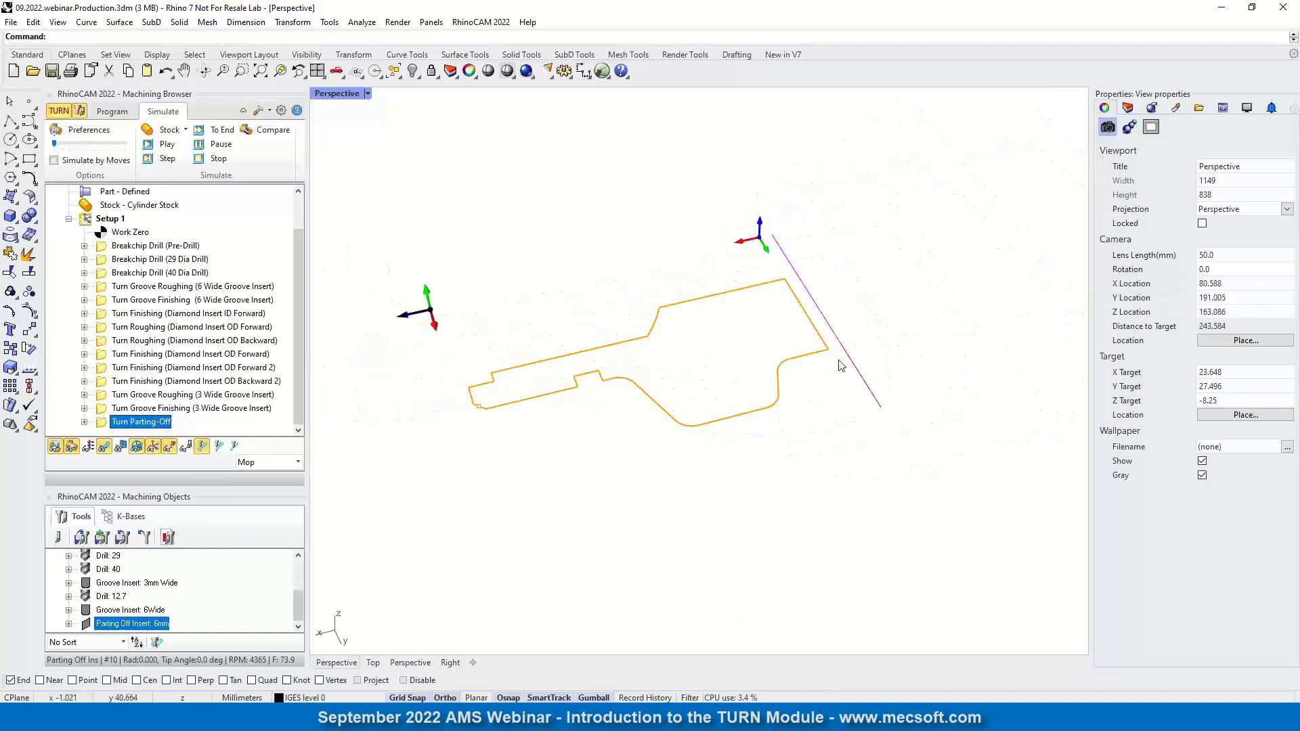
scroll(839, 352, up, 6)
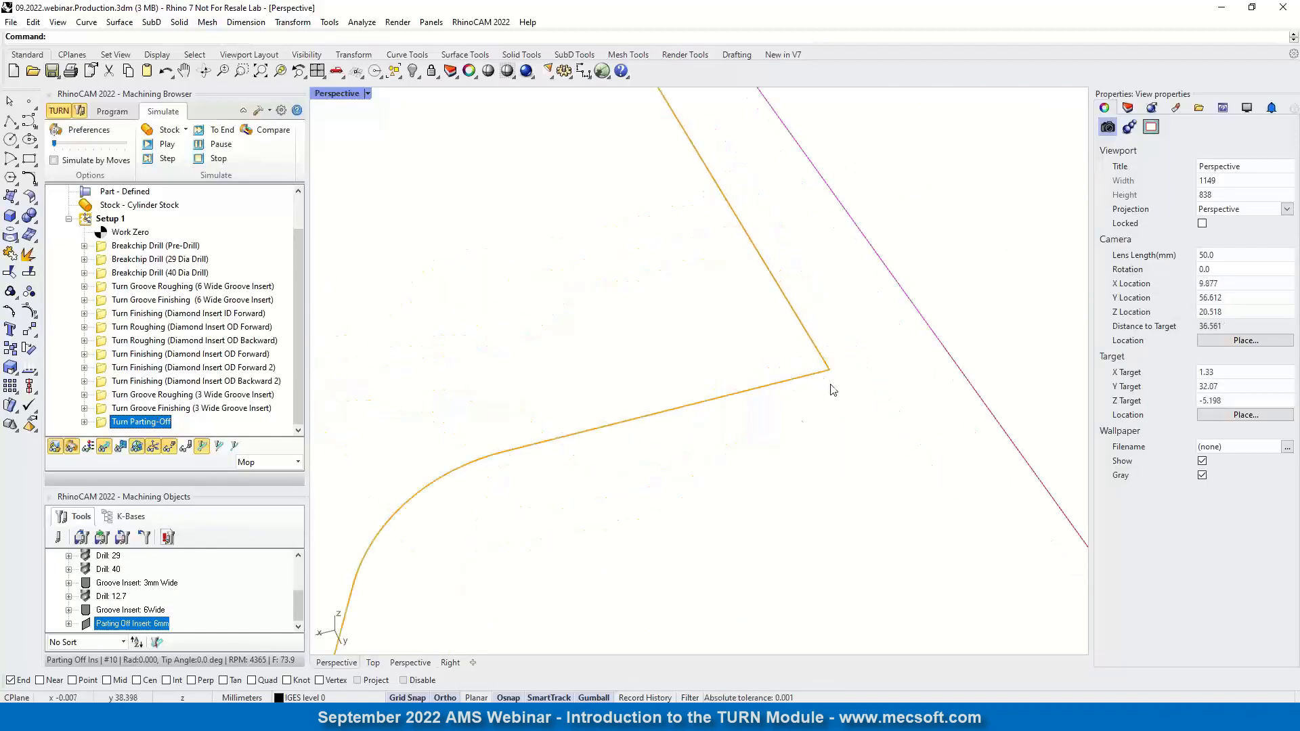
scroll(832, 386, down, 3)
scroll(679, 189, down, 2)
scroll(660, 149, up, 4)
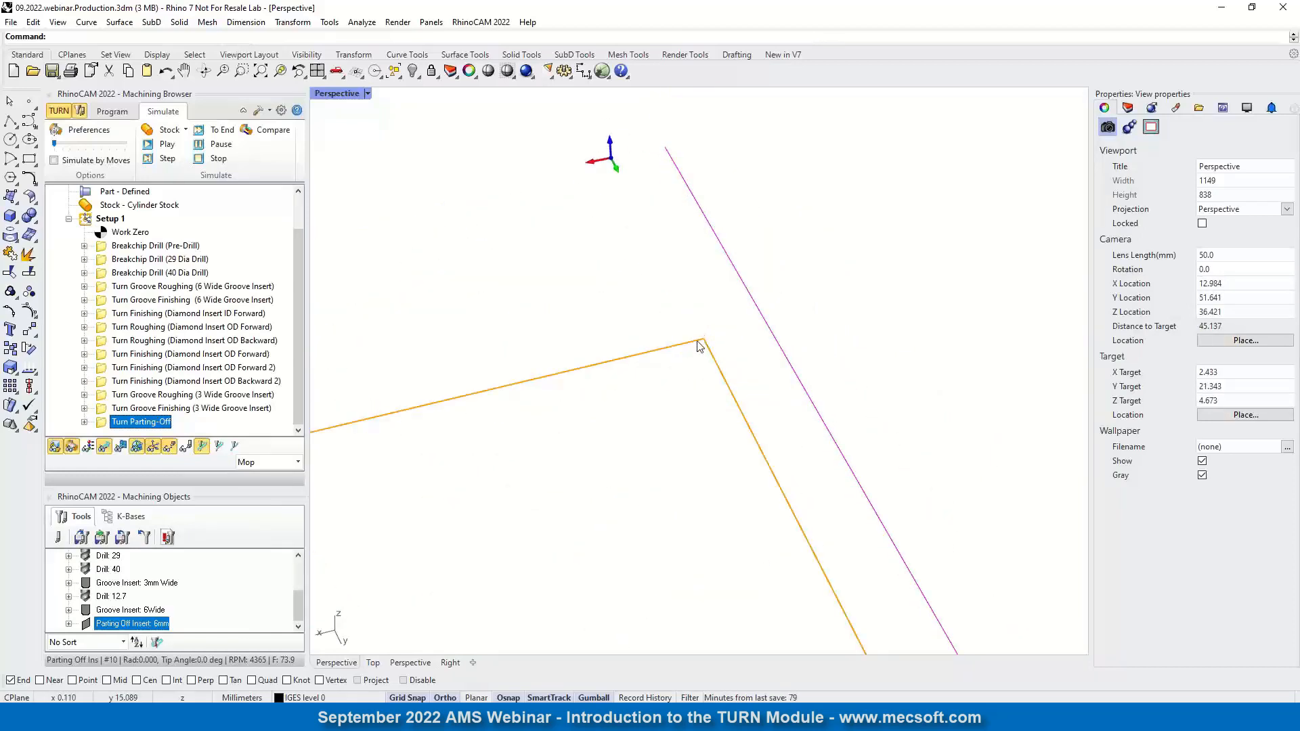
scroll(701, 325, down, 2)
scroll(700, 324, down, 2)
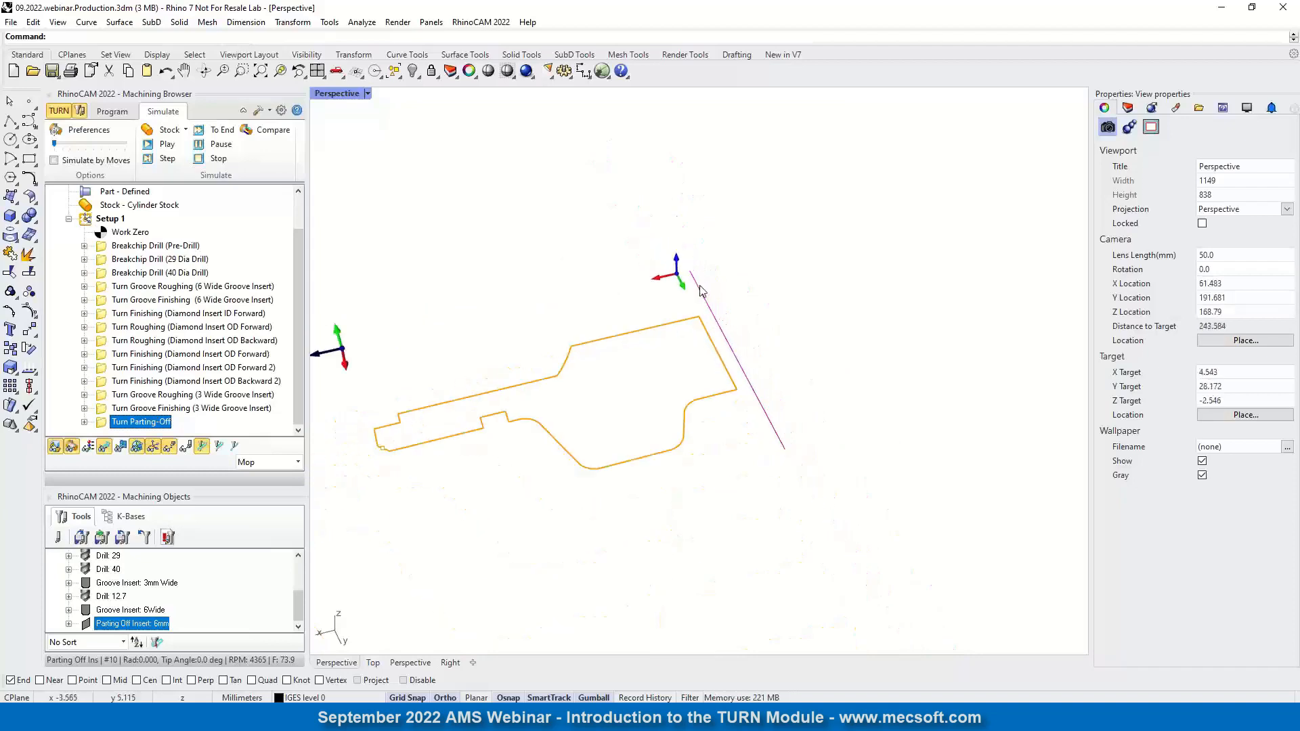
right_drag(881, 347, 732, 345)
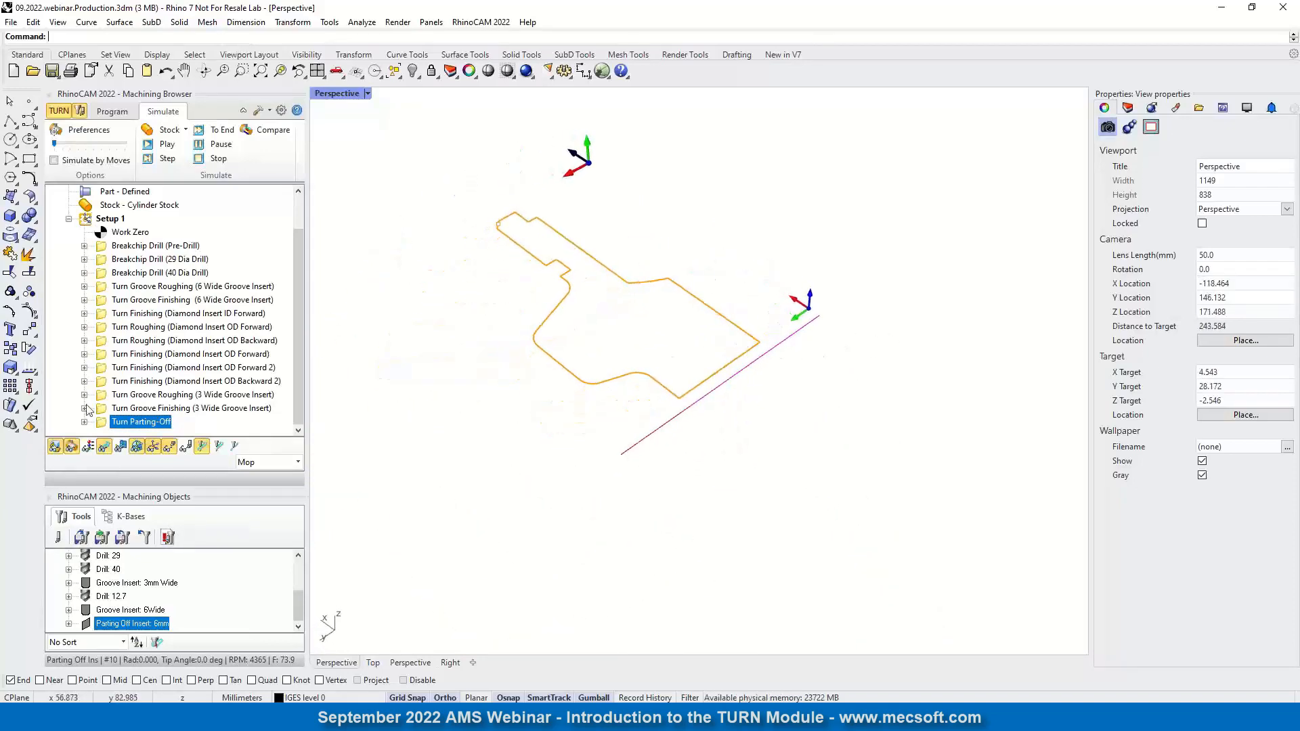
- Open the Turn Parting-Off operation and review the 6mm parting-off insert's dimensions, comparing its left, center and right program points without keeping changes
double_click(105, 424)
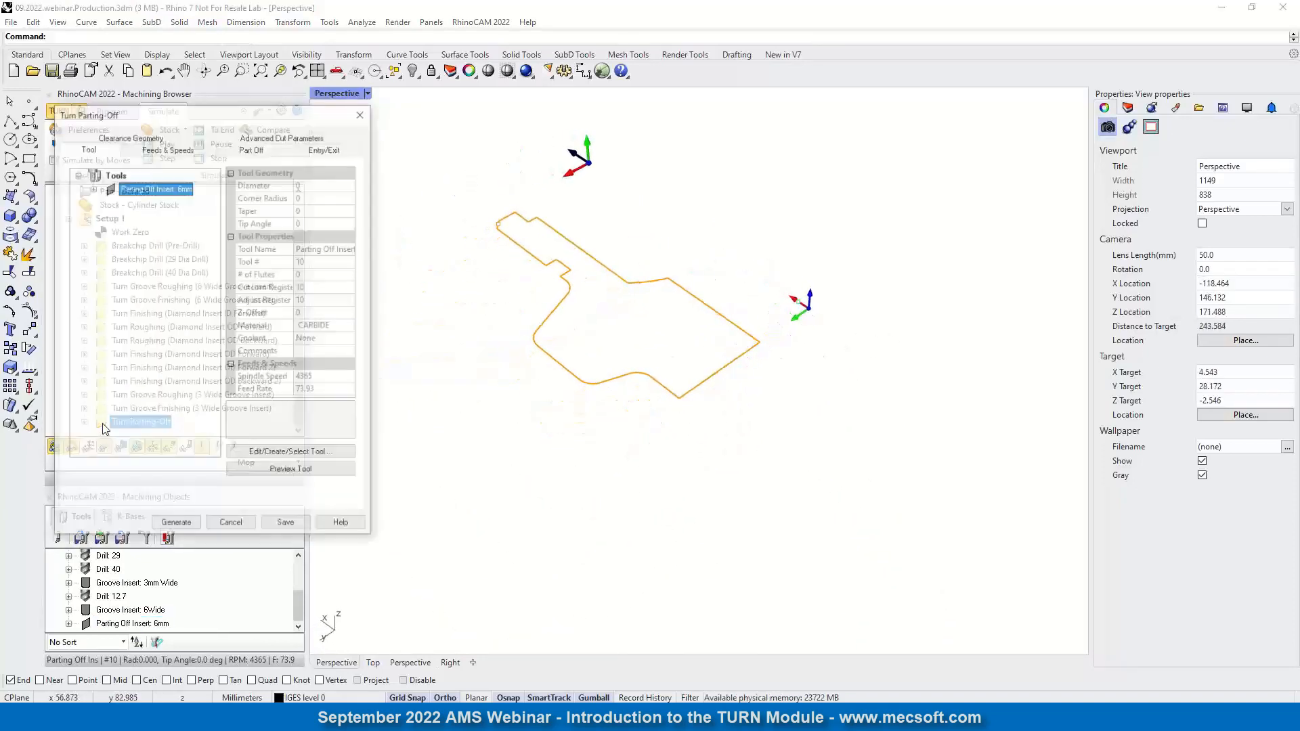
drag(203, 120, 307, 120)
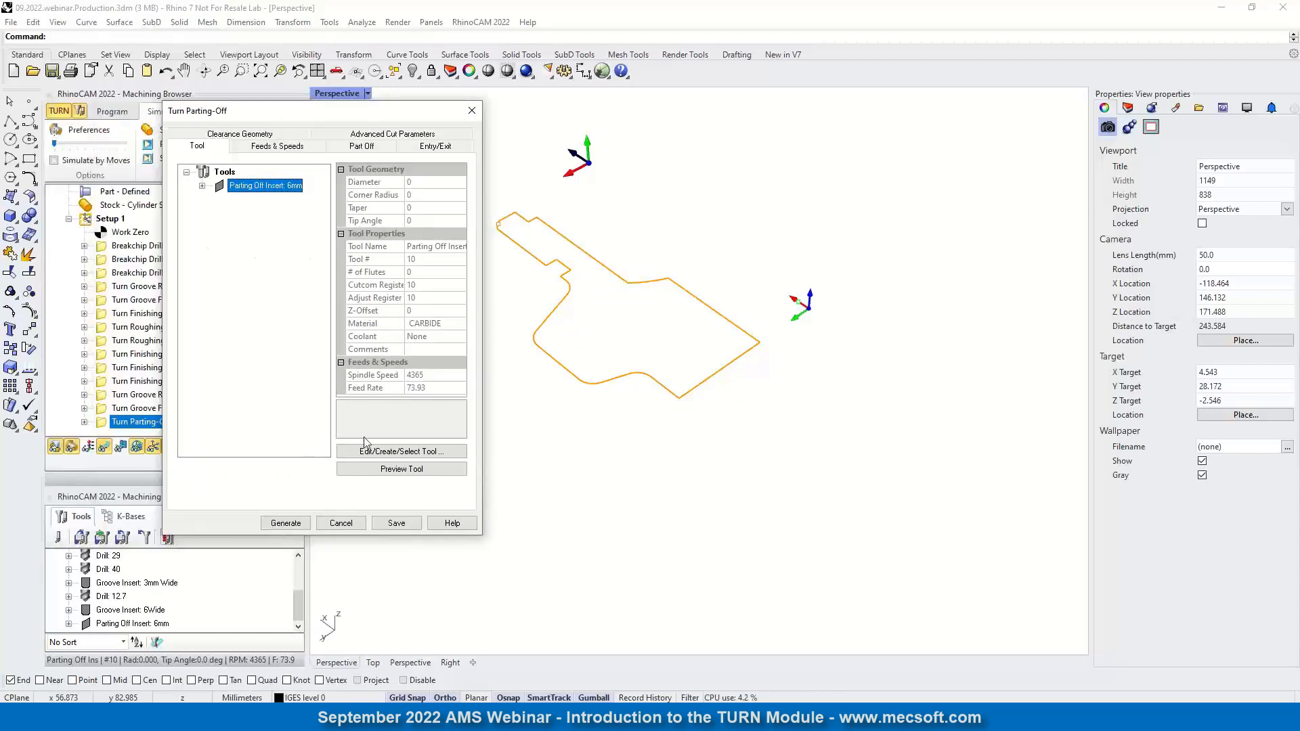
click(407, 455)
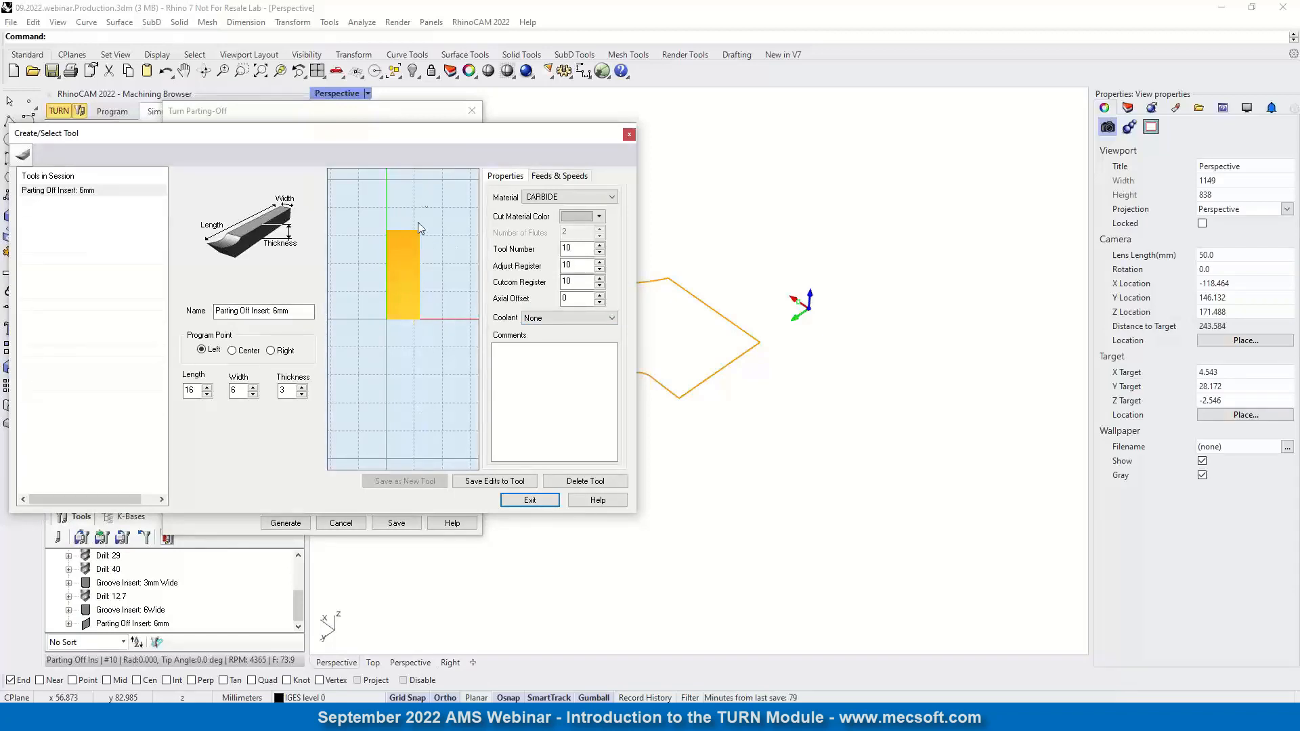
drag(195, 391, 176, 395)
key(Tab)
click(250, 352)
click(272, 351)
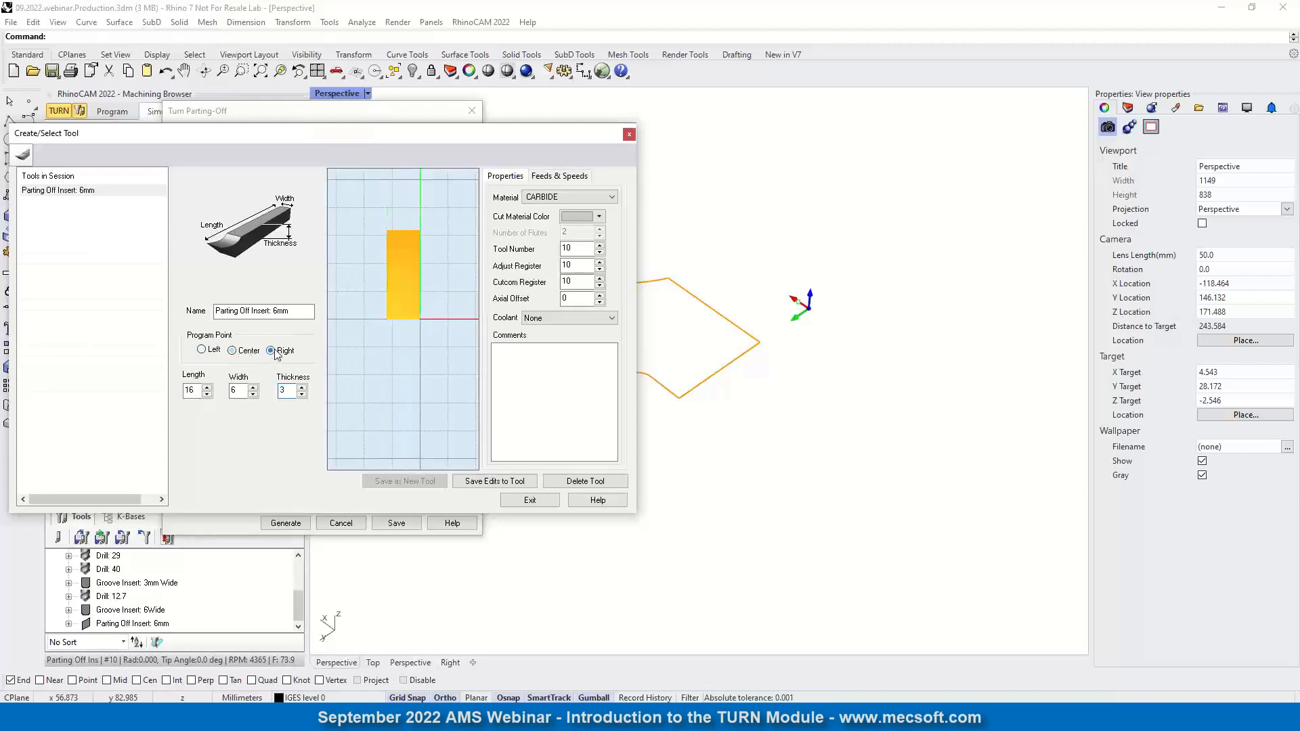
click(202, 350)
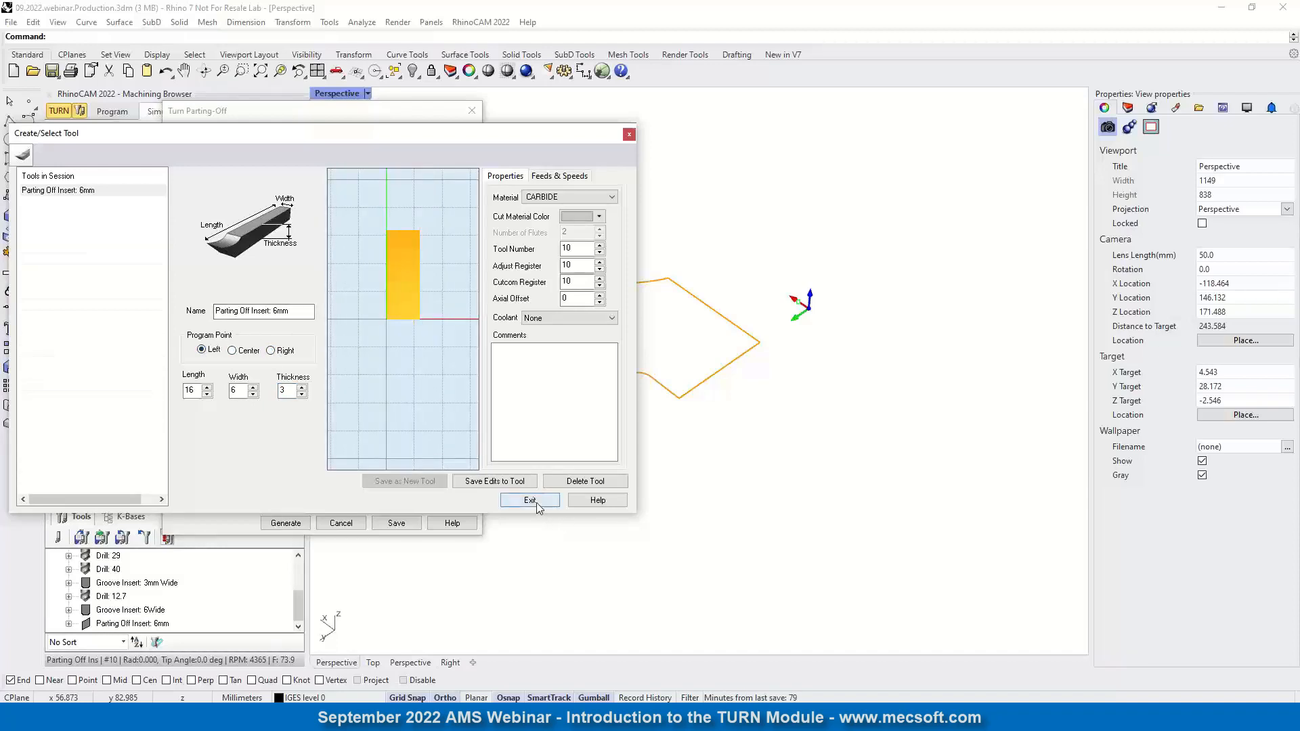
click(536, 502)
- Review the Turn Parting-Off feeds and speeds, remaining stub radius and part-off position settings against the part profile
click(276, 147)
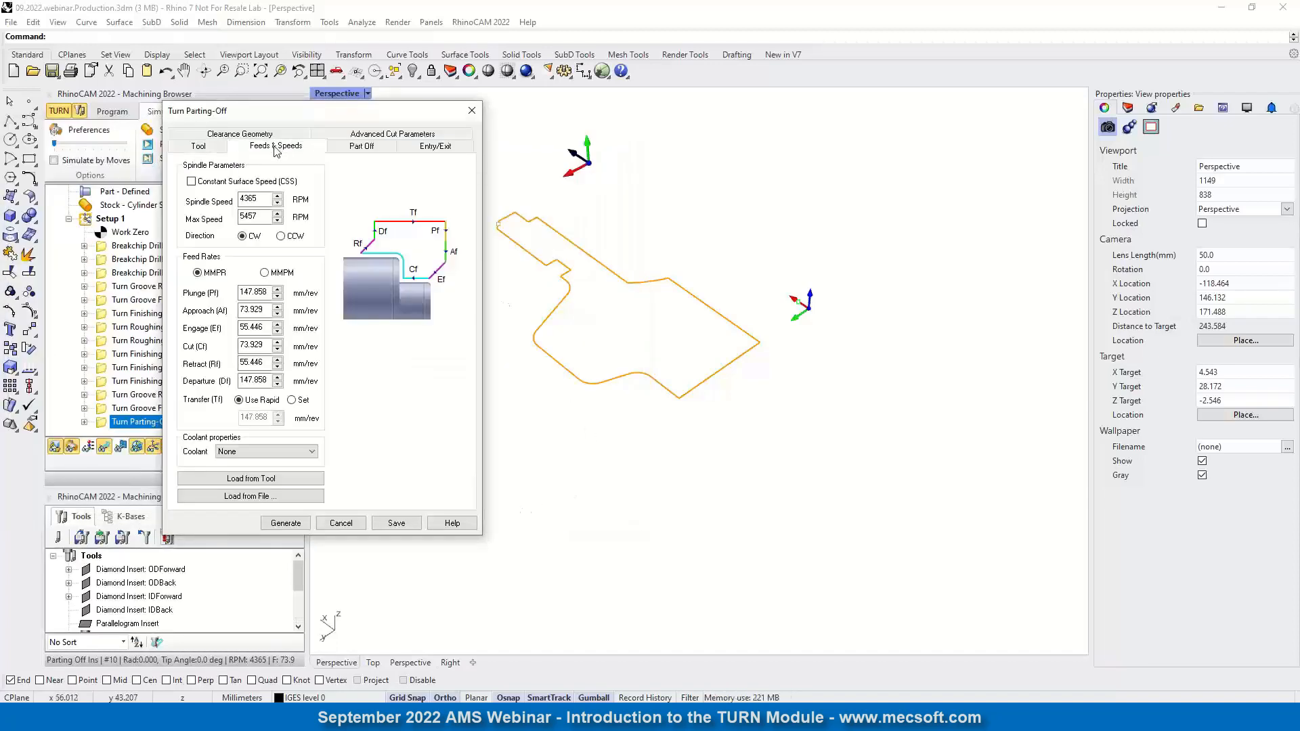
click(359, 147)
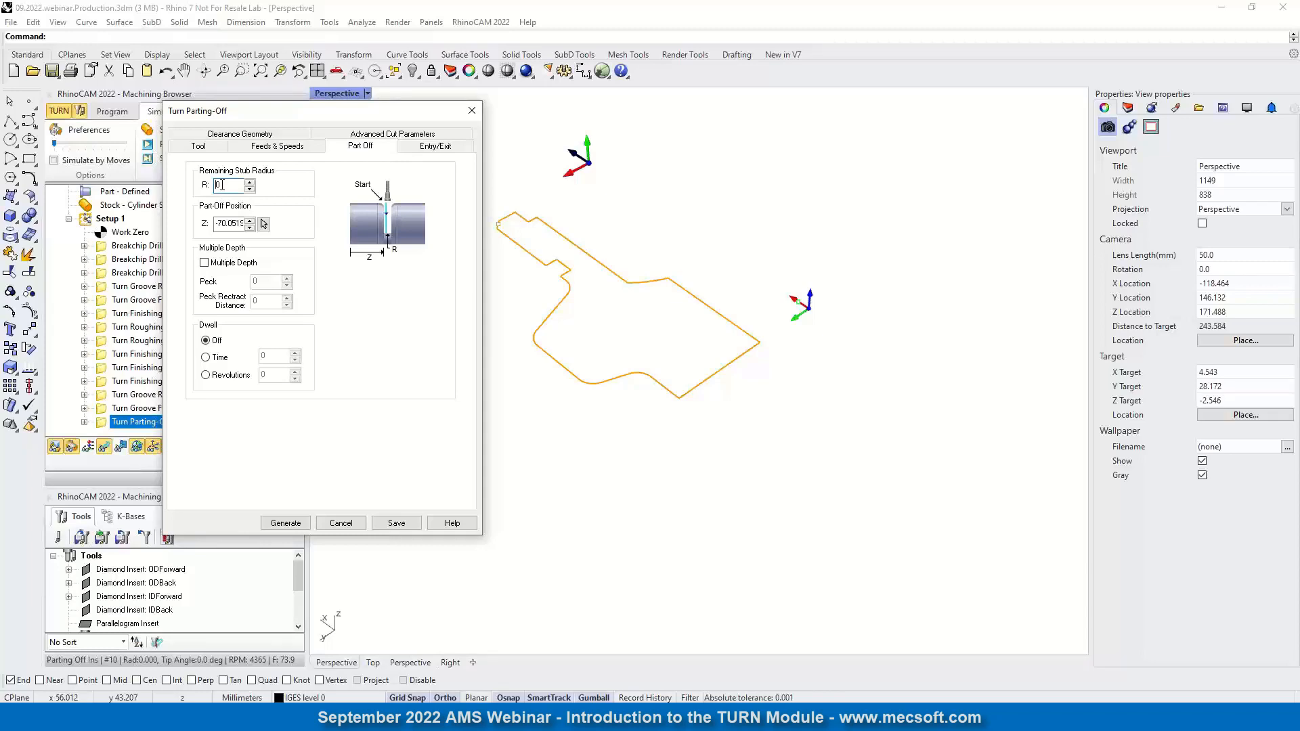
scroll(802, 318, up, 5)
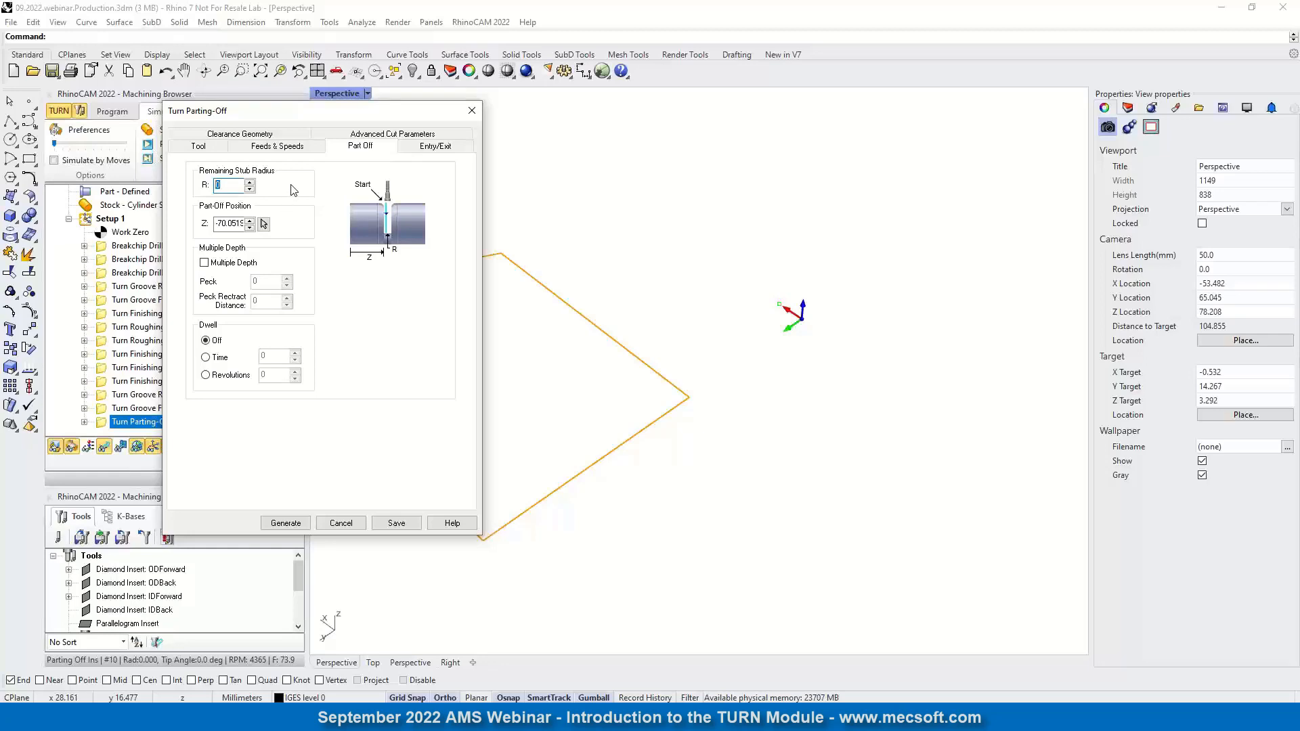
scroll(701, 335, down, 10)
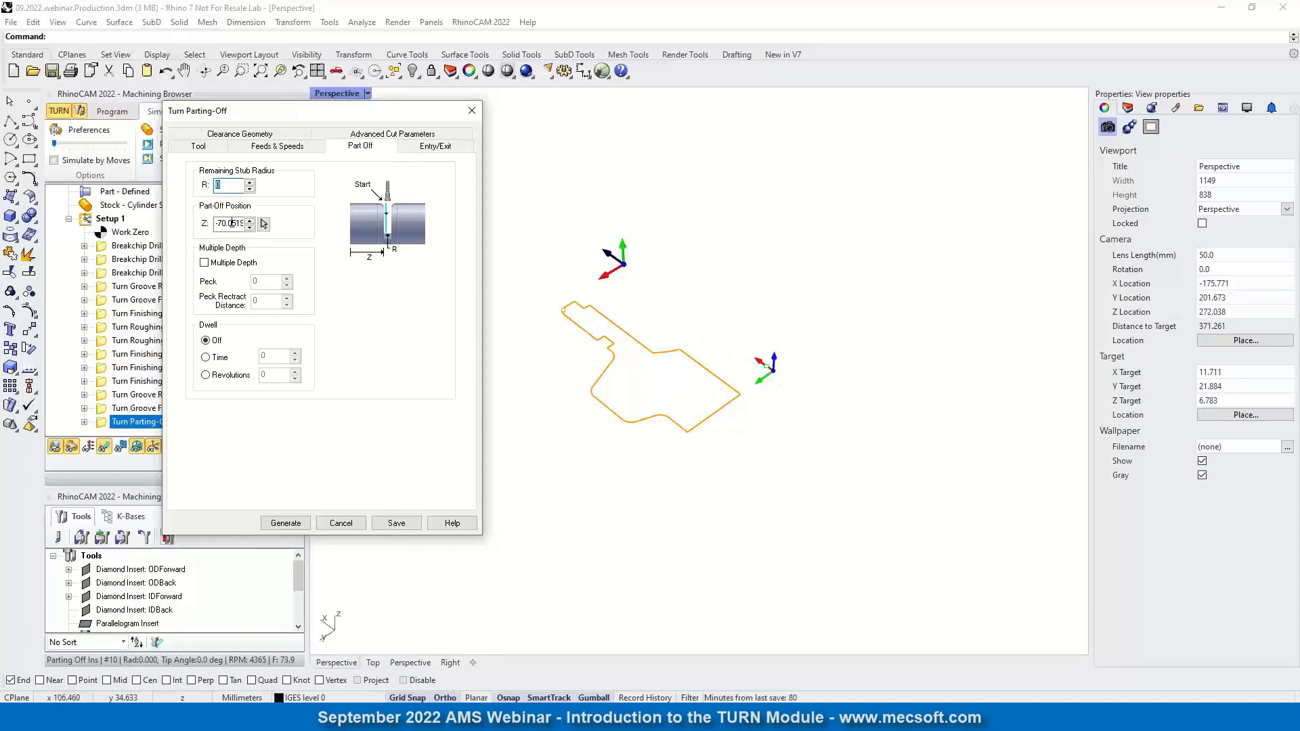
- Pick the profile's outer end corner as the part-off position, giving Z -73
click(263, 225)
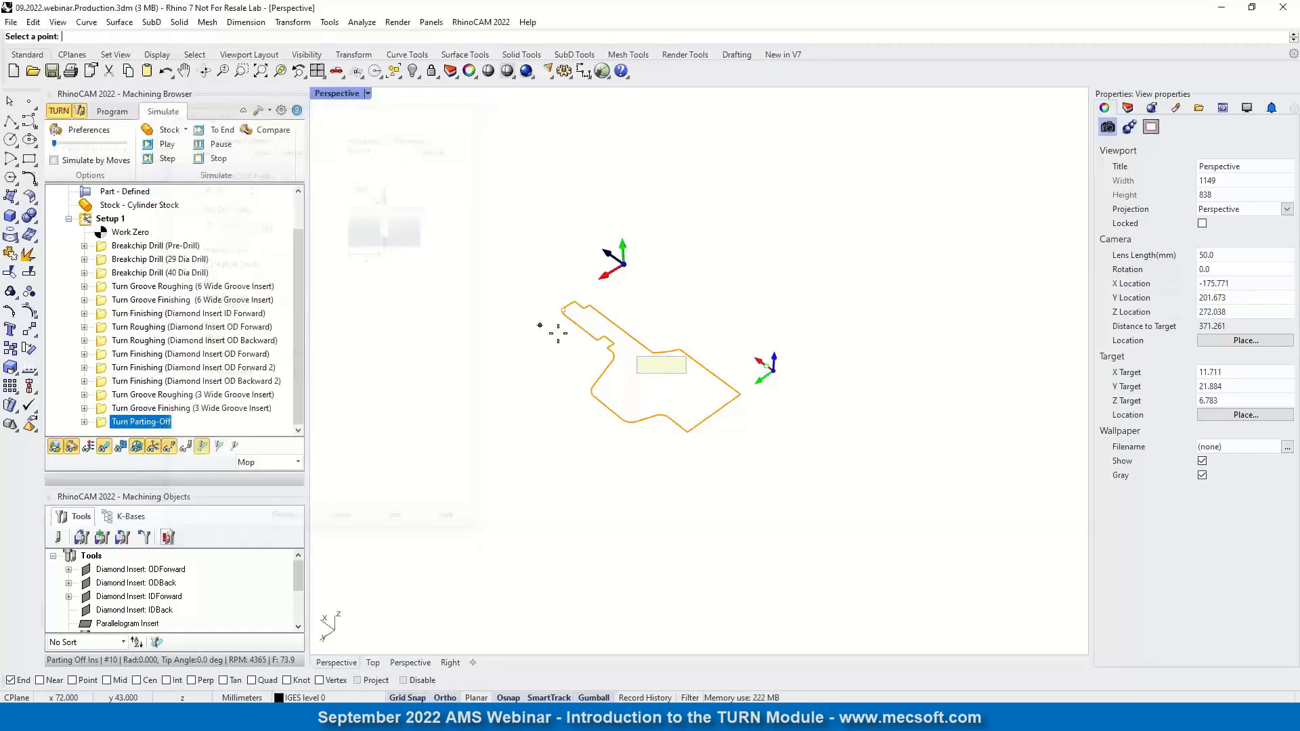
click(688, 431)
scroll(689, 436, up, 5)
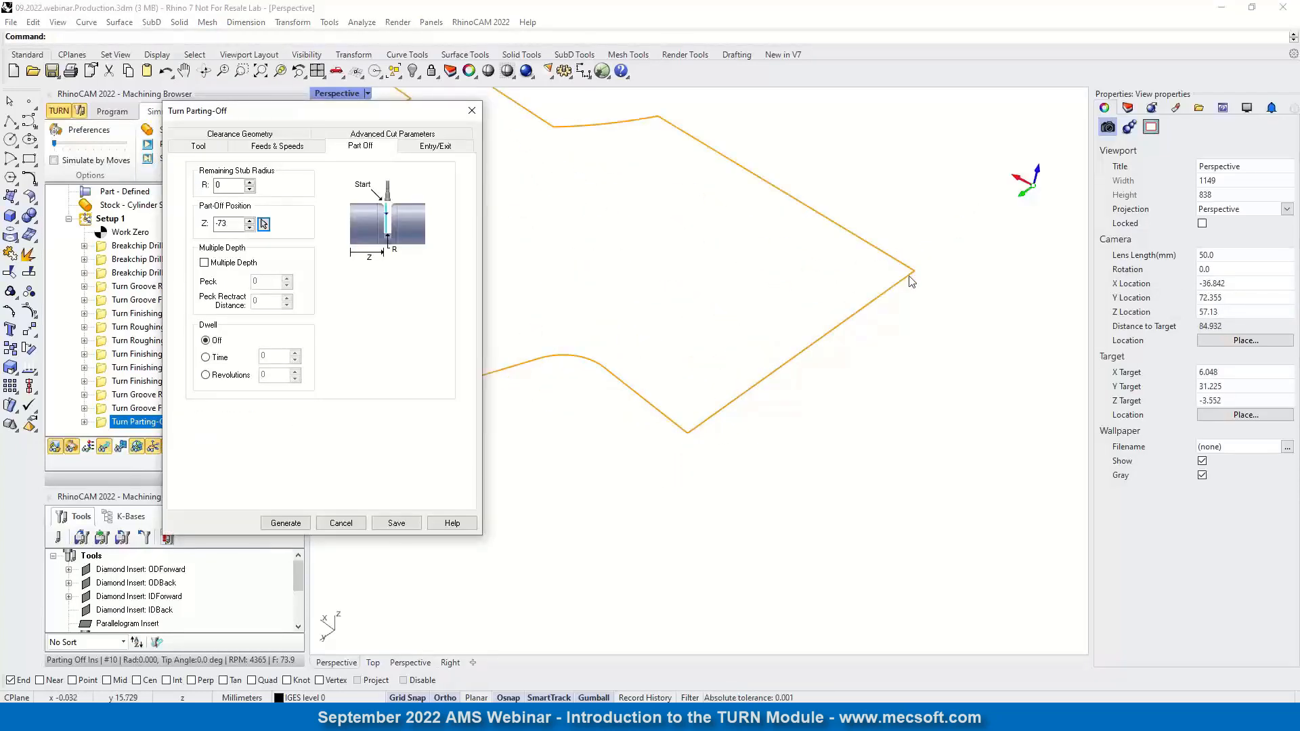
scroll(562, 376, up, 3)
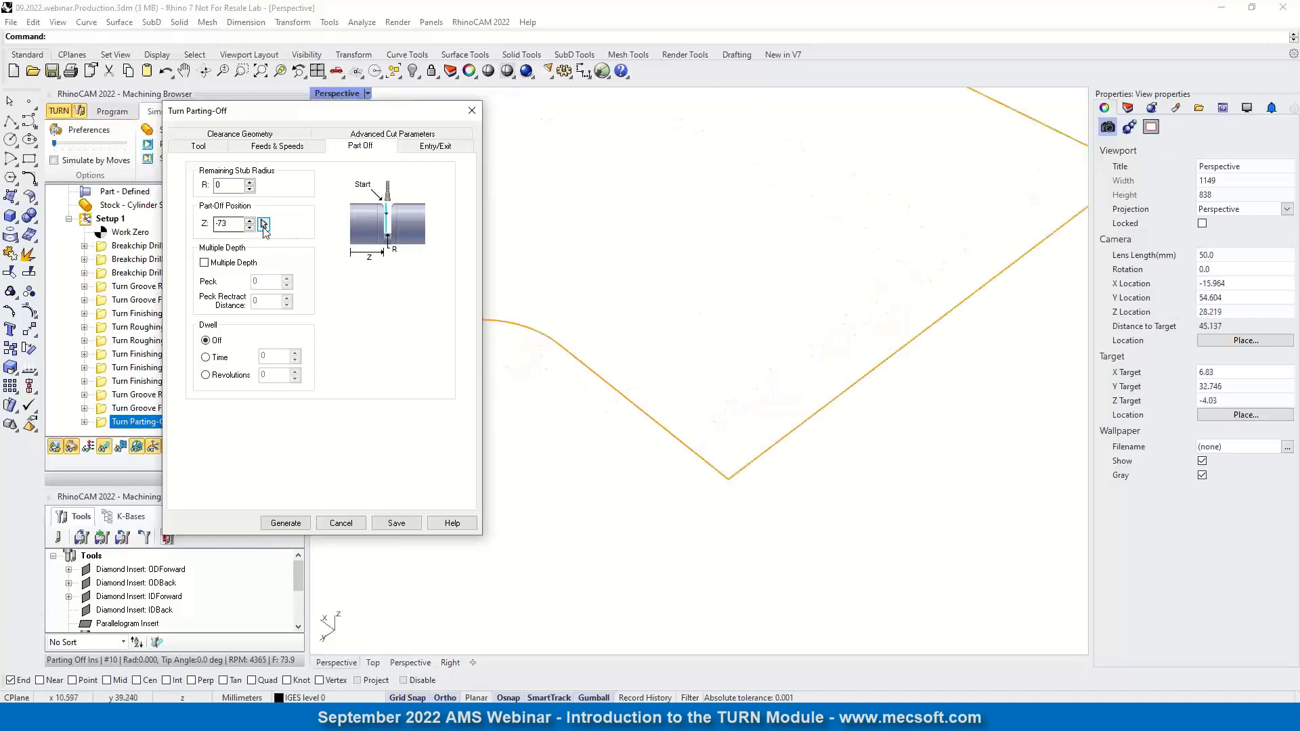
- Switch object snapping from End to Near and pick a point on the profile just beside the outer end corner as the part-off position
click(263, 224)
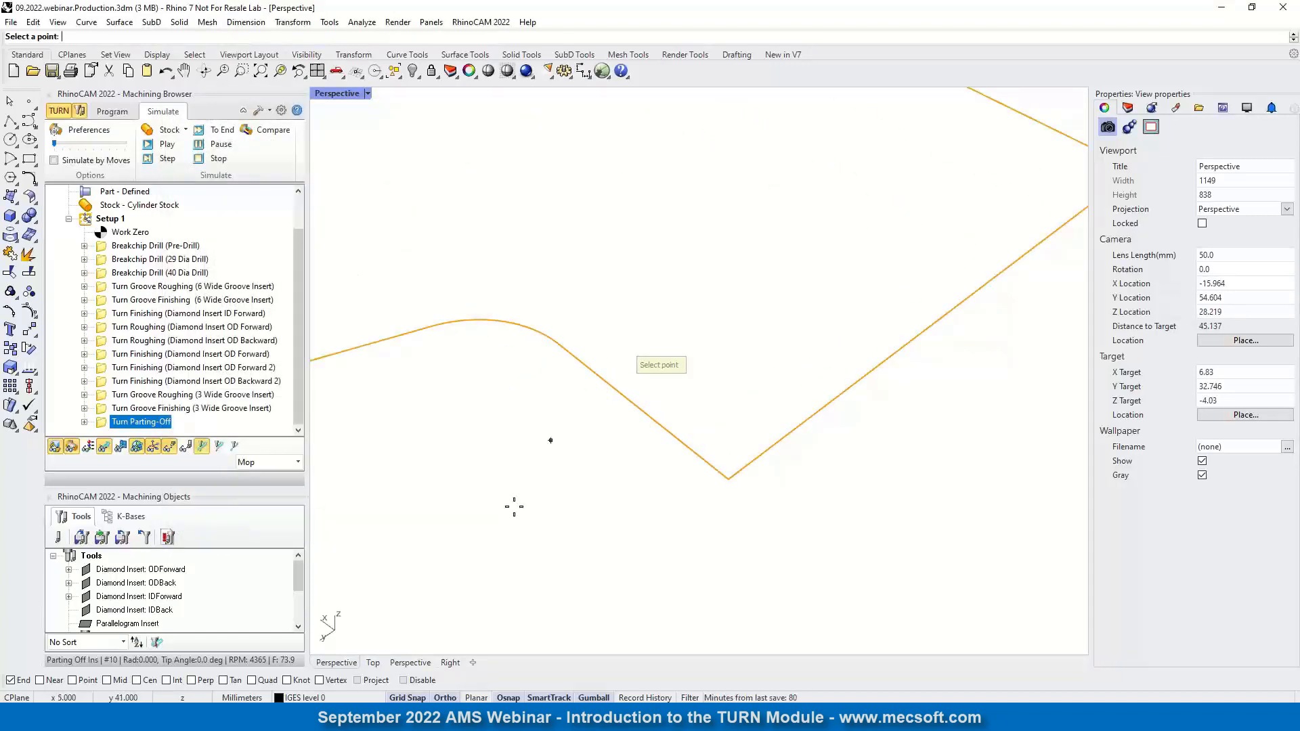
click(39, 680)
click(10, 681)
scroll(698, 461, up, 2)
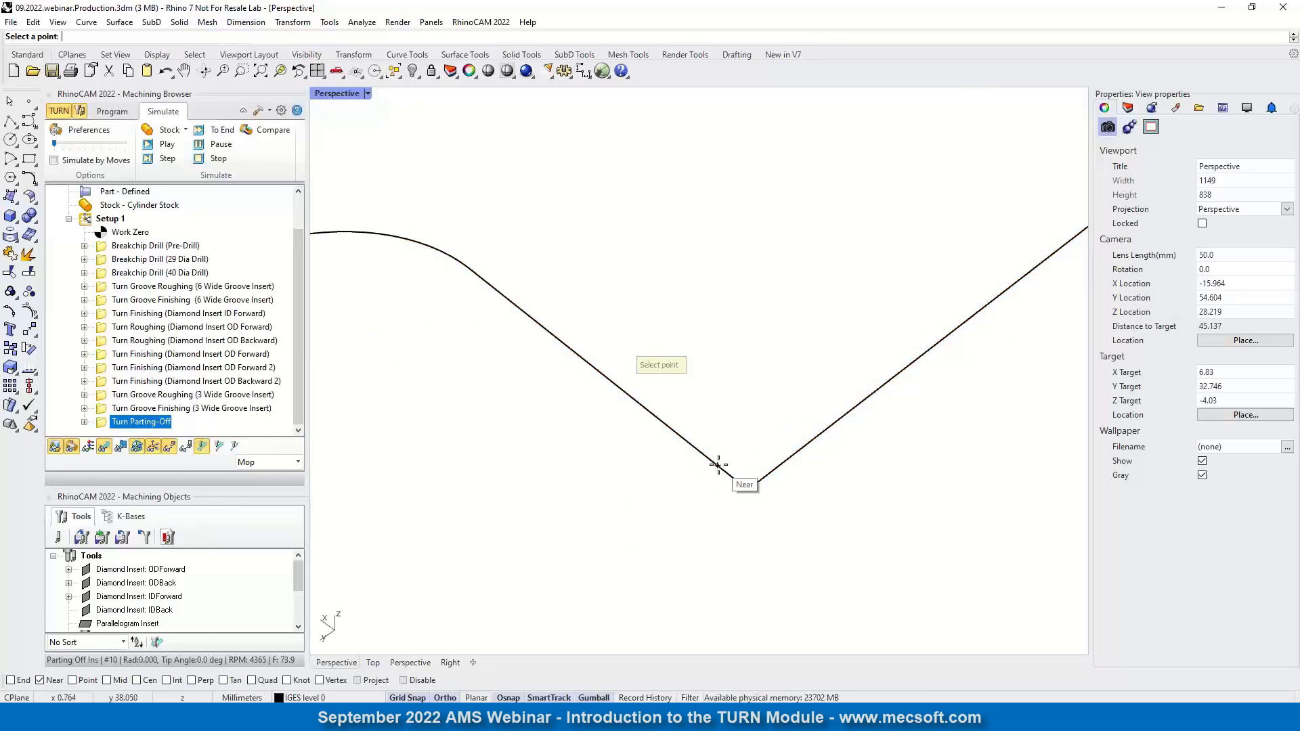
click(721, 468)
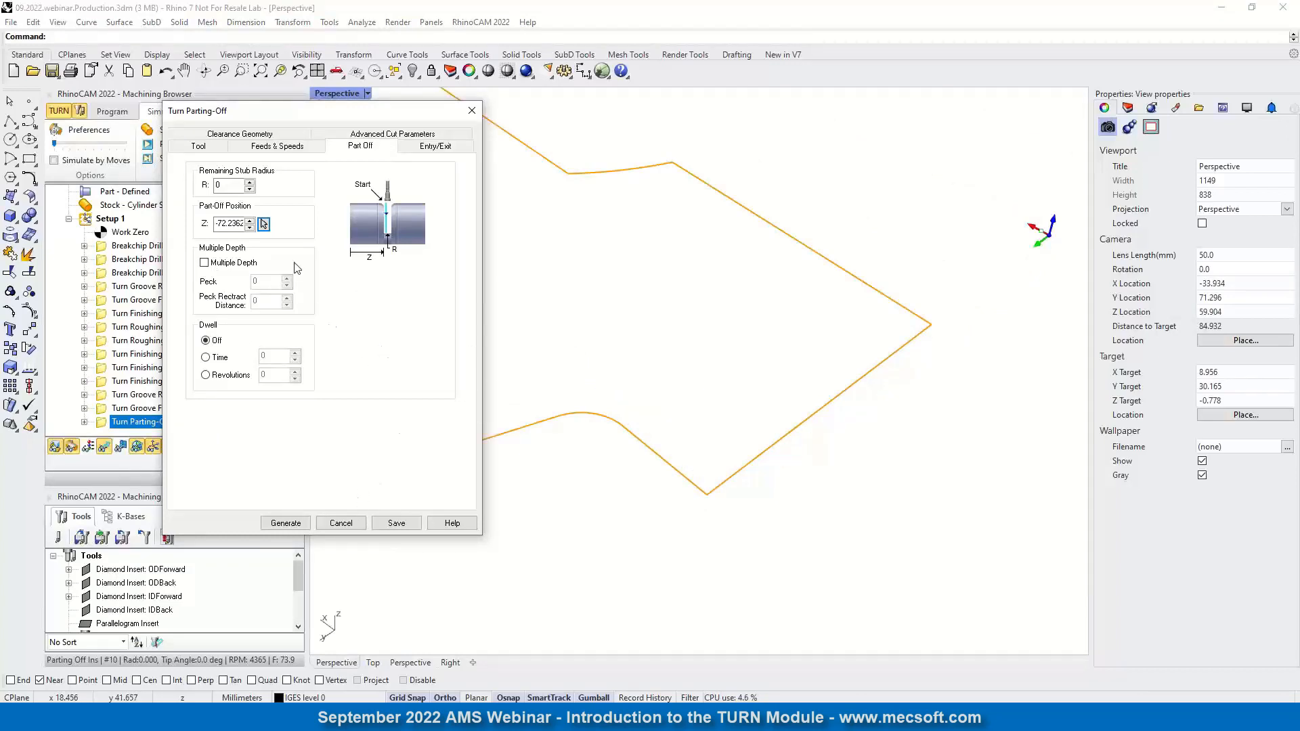
- Regenerate the Turn Parting-Off toolpath, then simulate it and inspect the cut at the end of the part
click(297, 527)
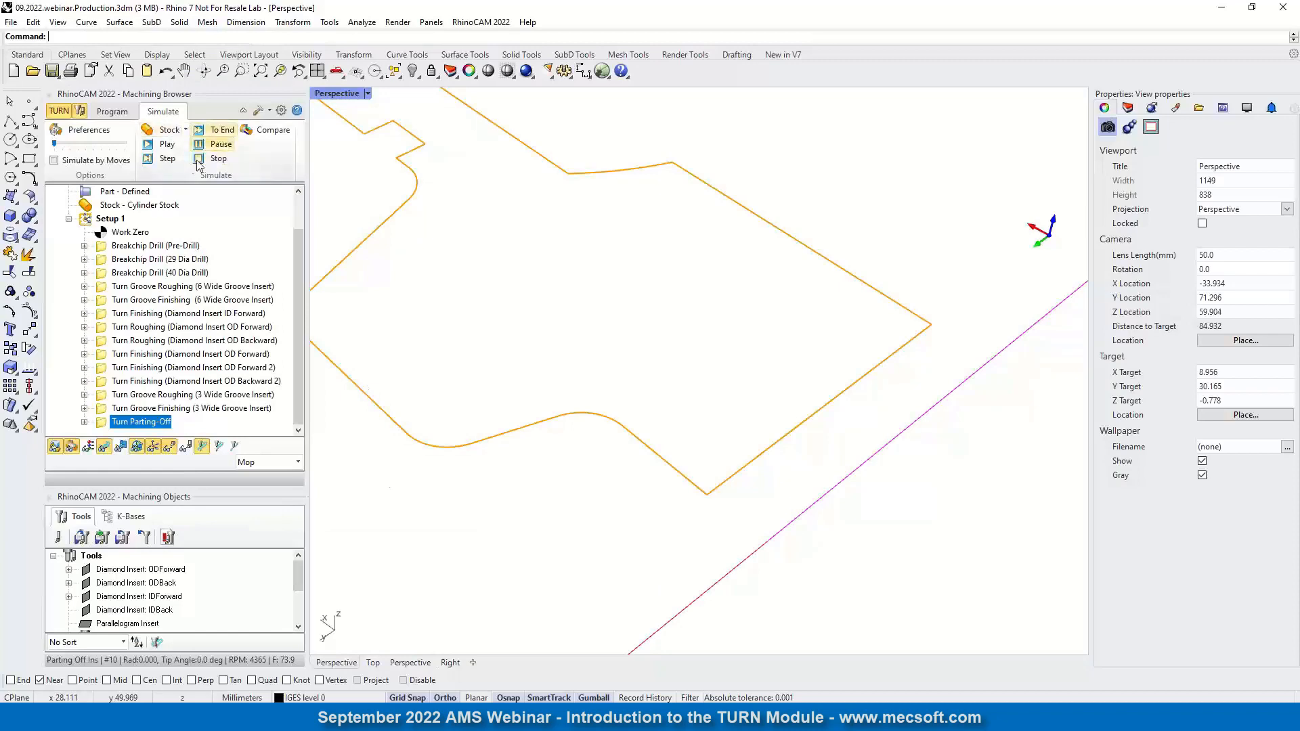
click(169, 146)
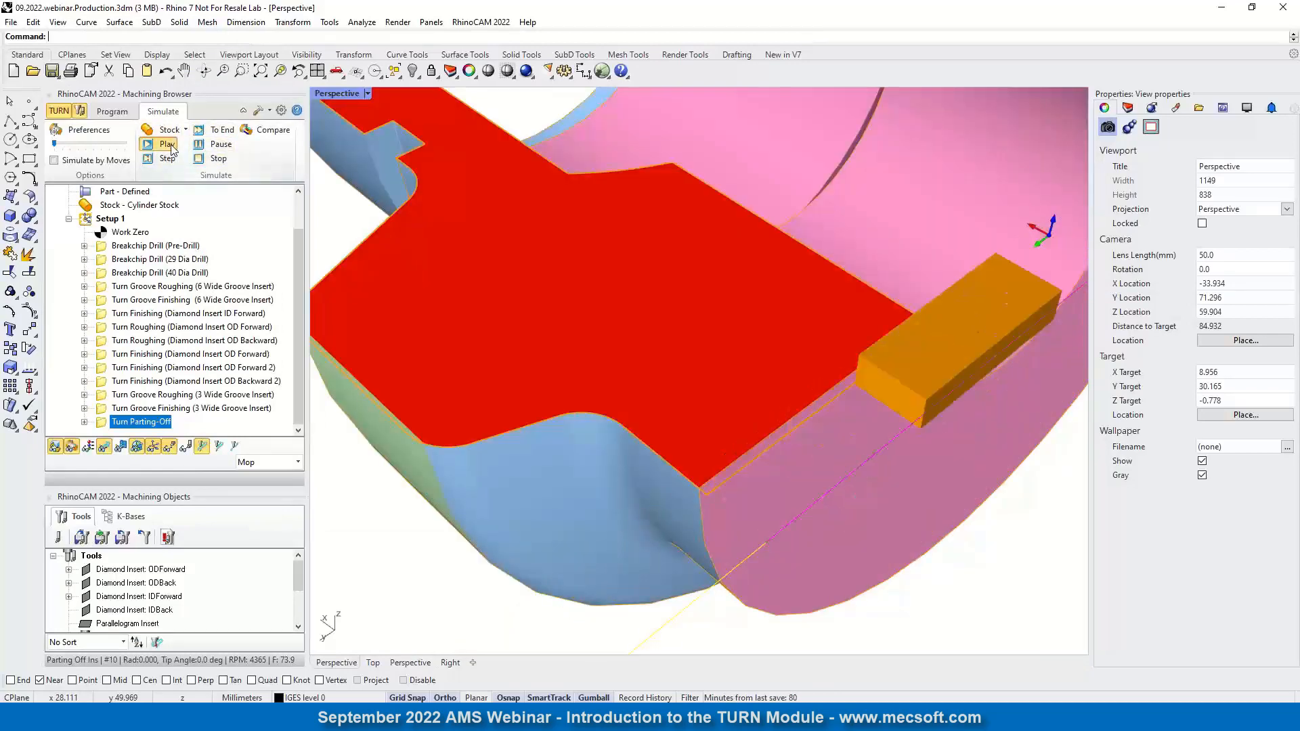
scroll(744, 454, up, 7)
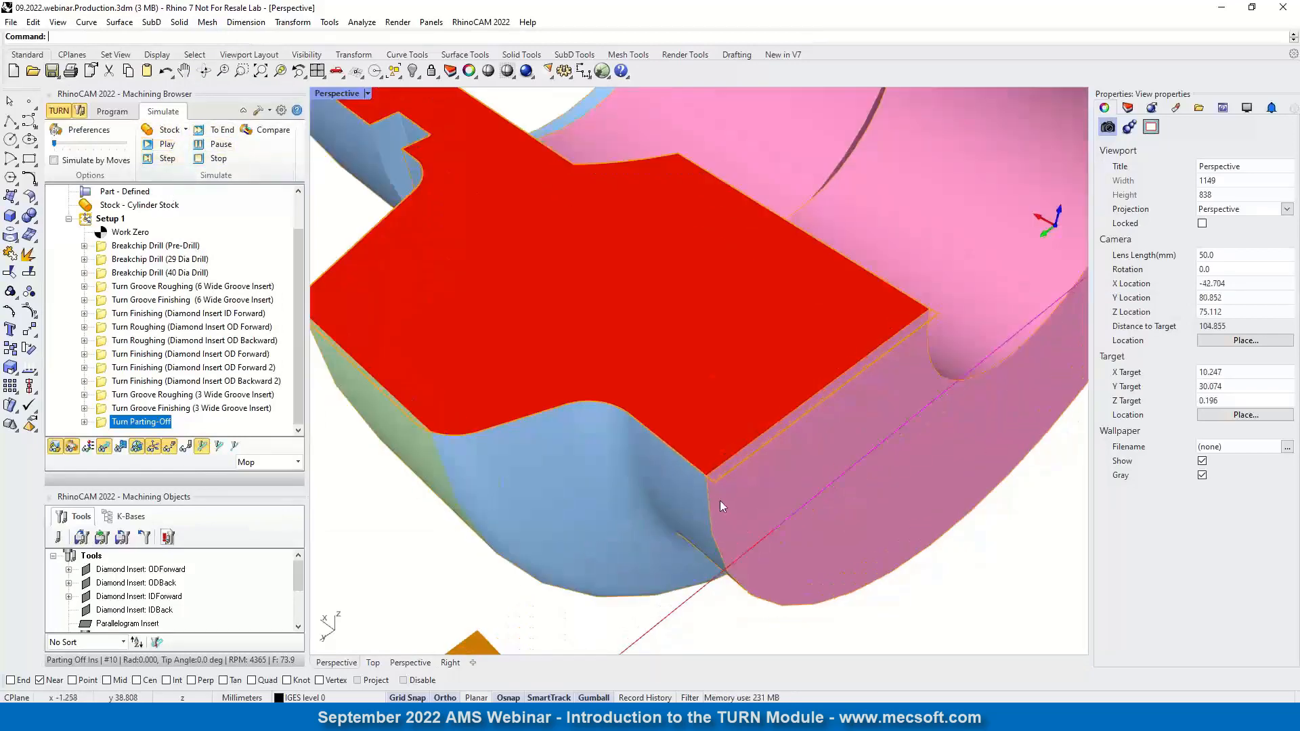
- Examine the material left between the part profile and the parting-off cut at the outer end corner, along with the full sectioned part
right_drag(744, 450, 802, 469)
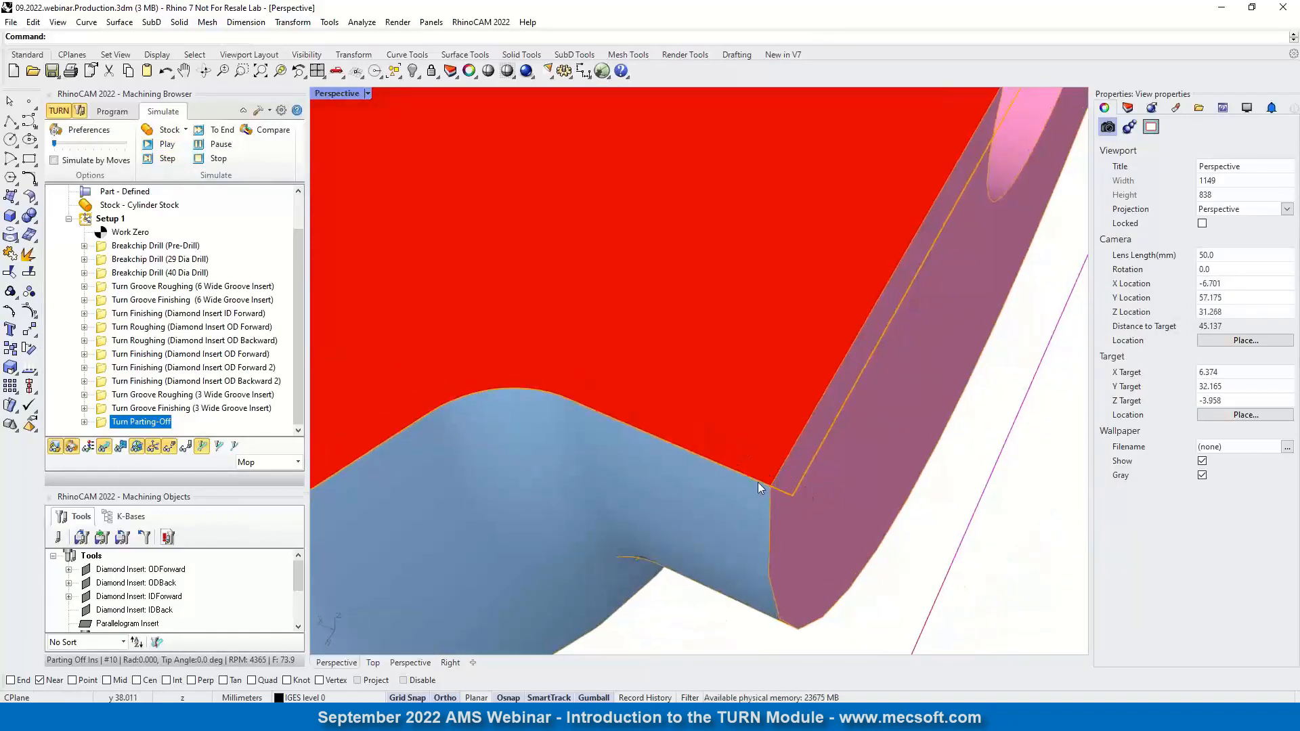
scroll(757, 482, down, 9)
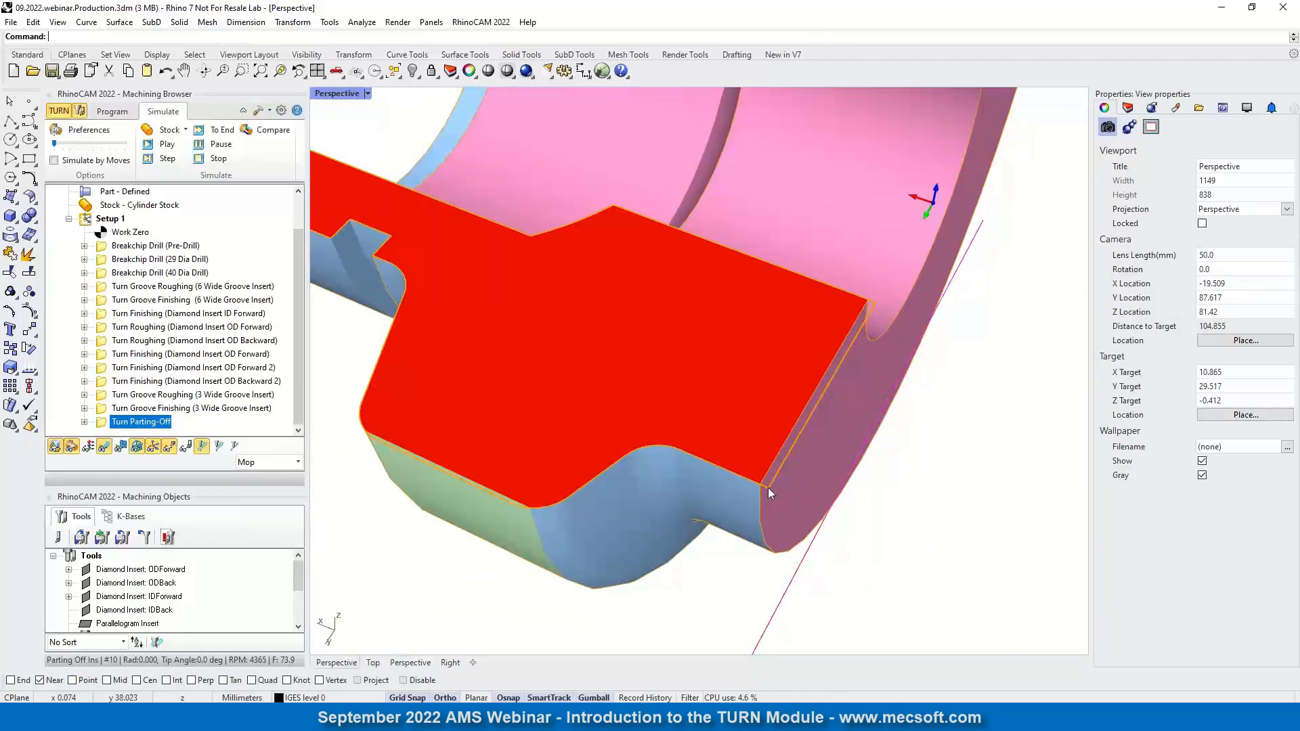
right_drag(838, 444, 768, 441)
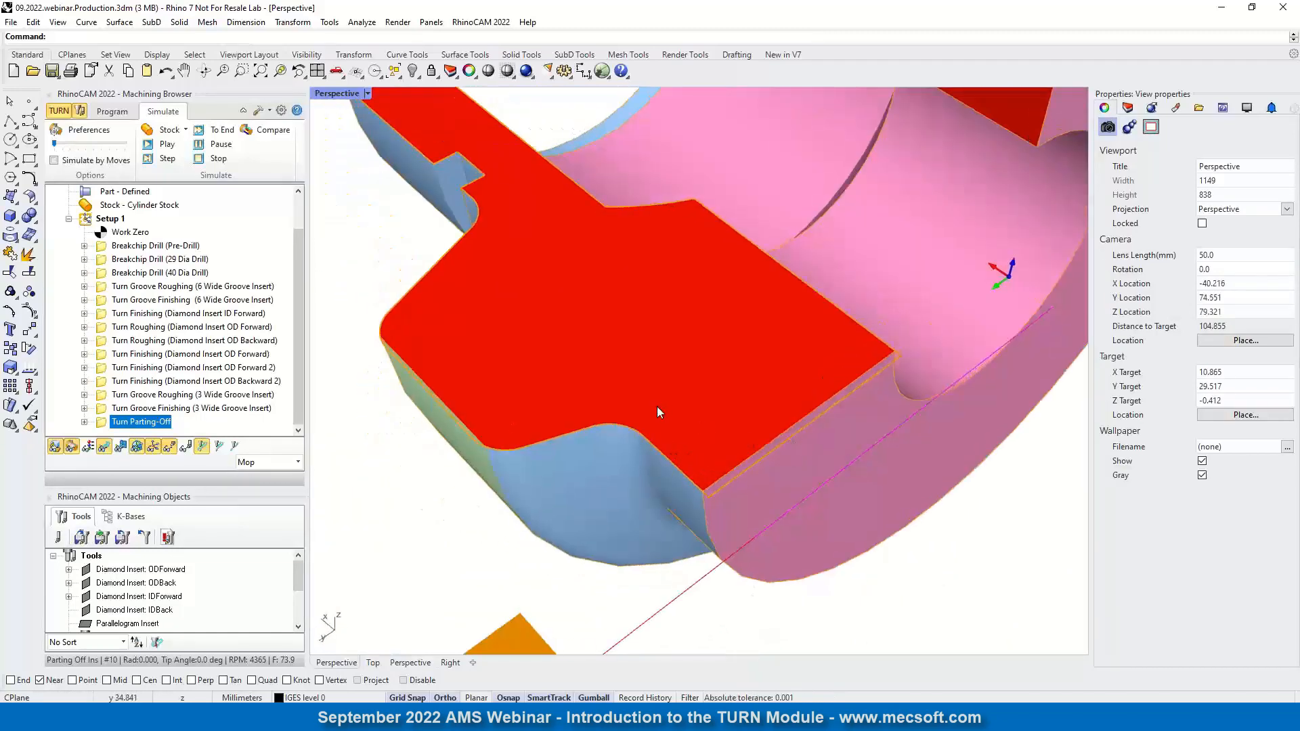
scroll(647, 417, down, 10)
right_drag(656, 465, 555, 433)
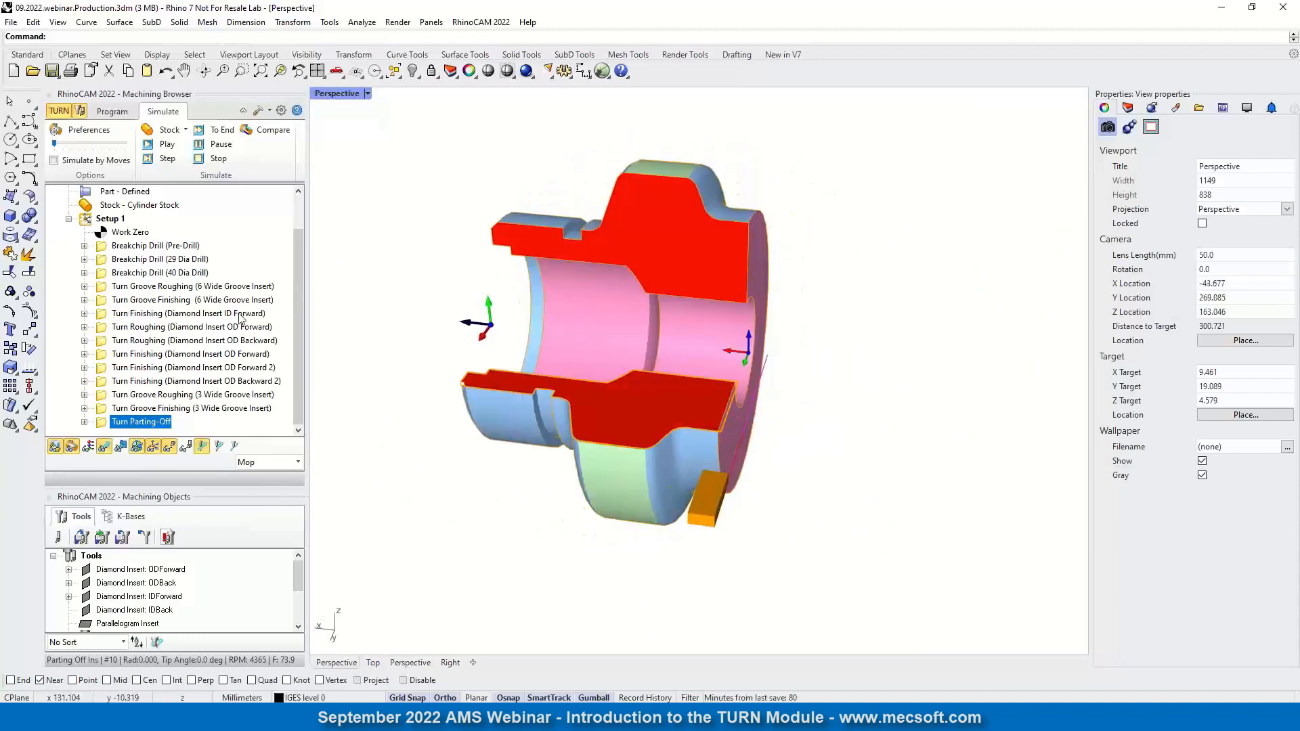
- Hide the Machining Objects browser and simulate all of Setup 1 from the initial stock at a higher simulation speed
click(87, 221)
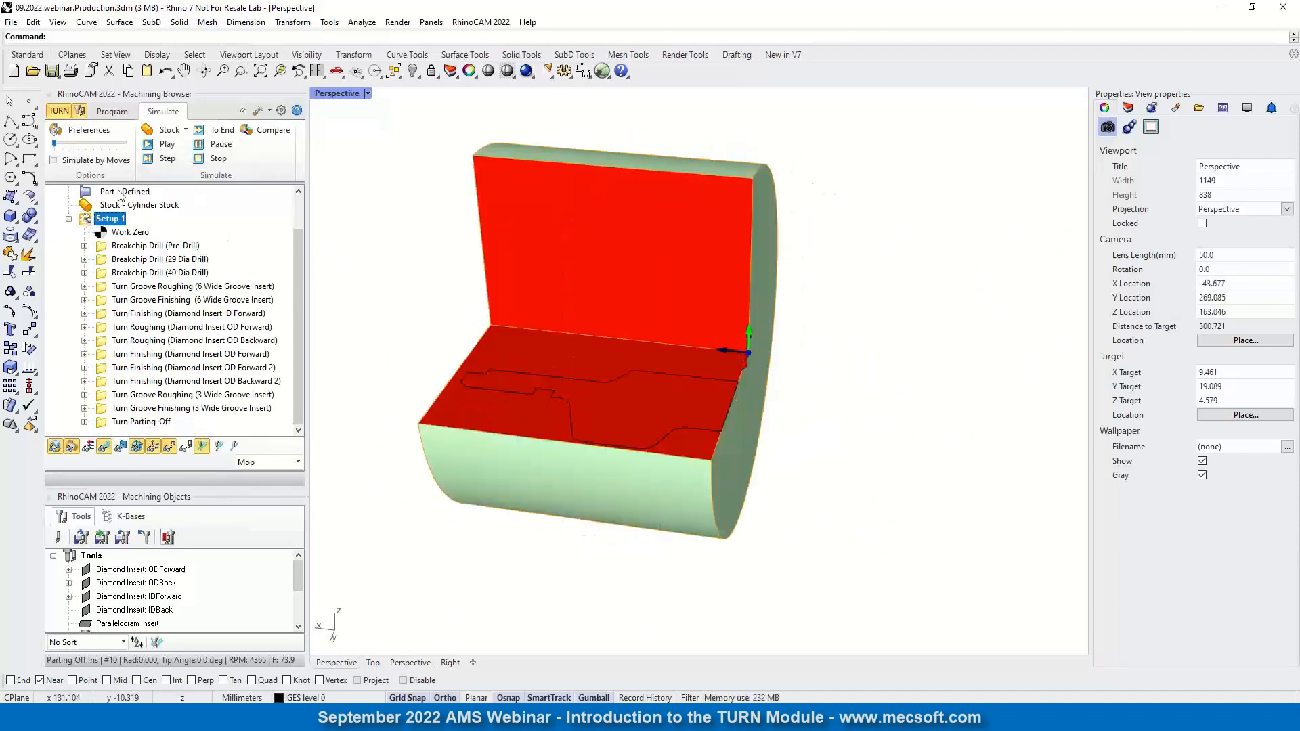
click(81, 113)
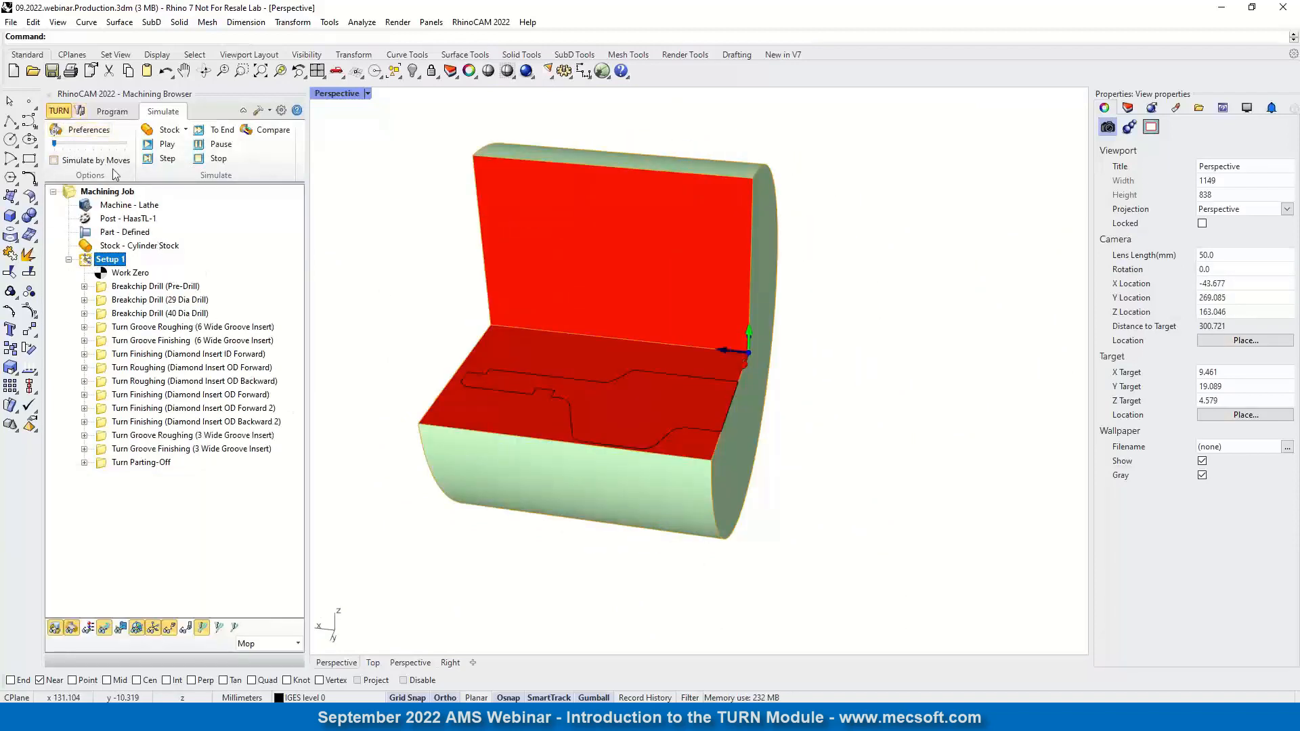
drag(54, 144, 95, 144)
click(168, 145)
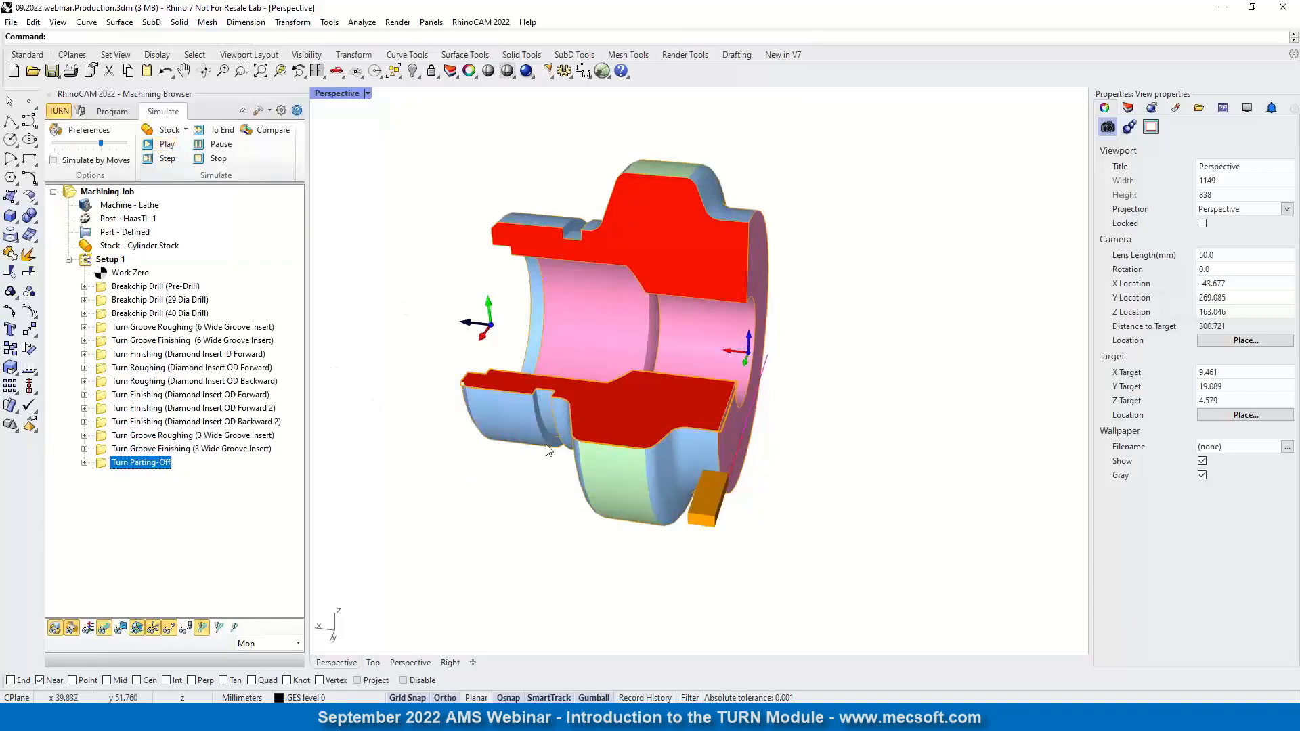
- Inspect the fully simulated part from several angles, checking the outer grooves, the bore and the parted-off end
scroll(548, 451, up, 4)
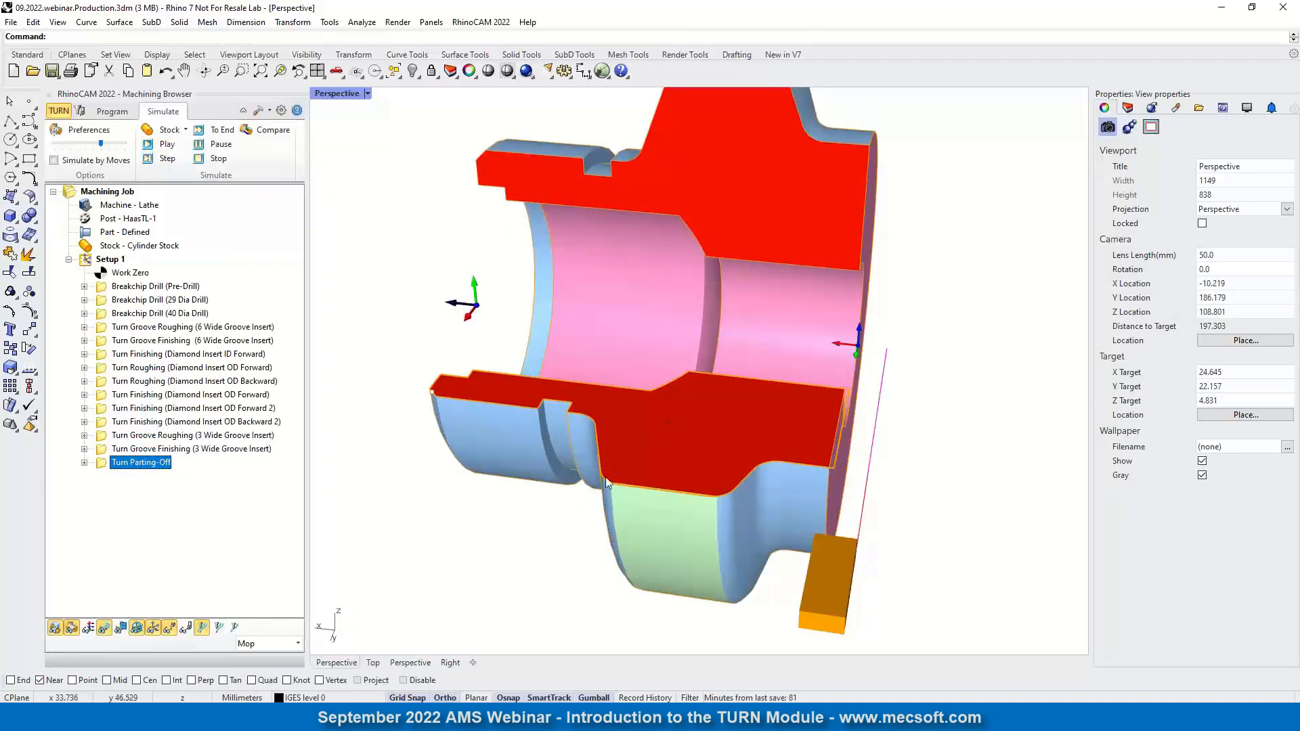
scroll(607, 483, down, 4)
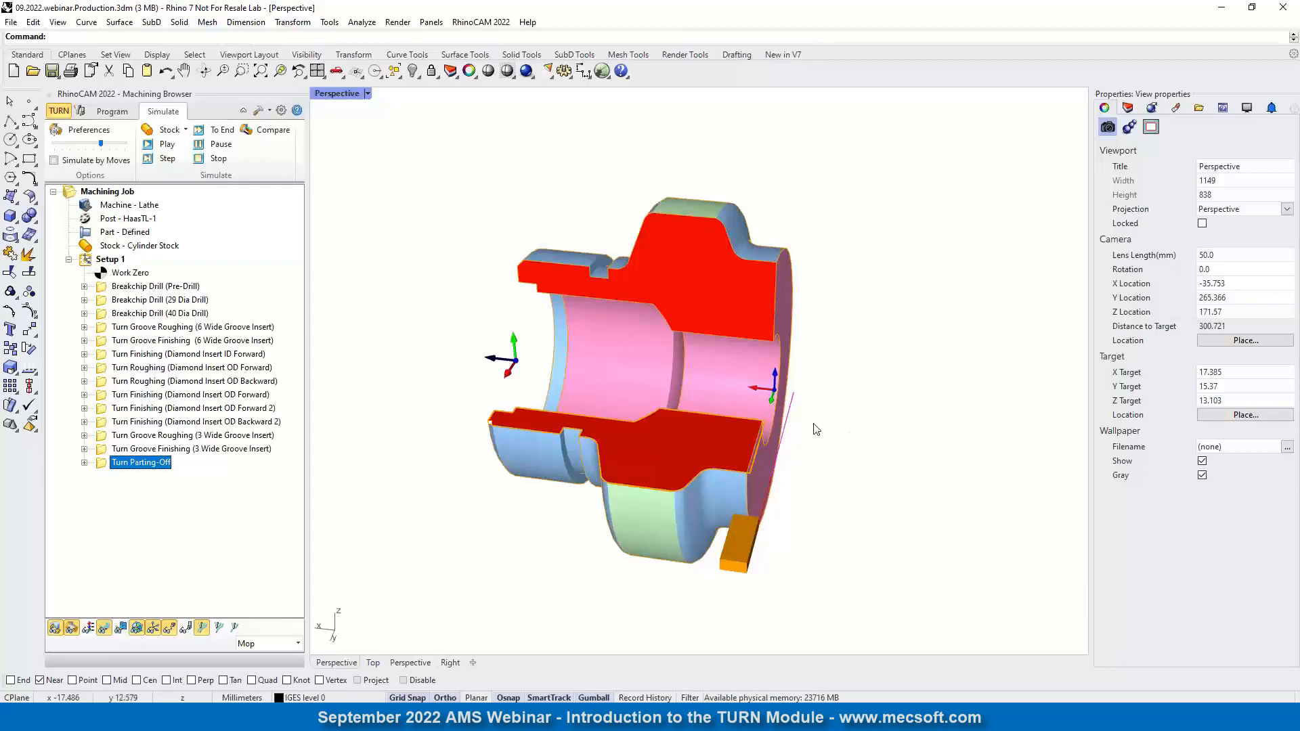
right_drag(818, 431, 738, 308)
scroll(738, 308, up, 3)
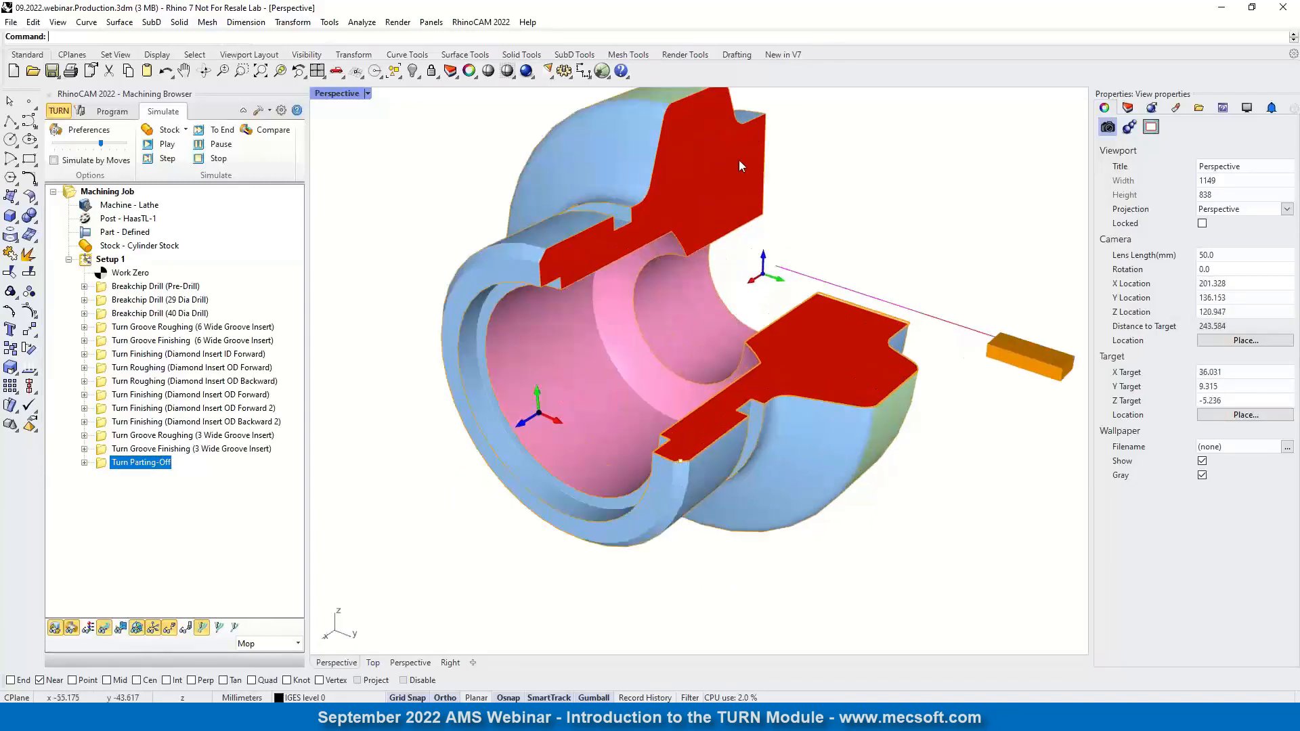
scroll(689, 409, down, 3)
scroll(731, 293, up, 4)
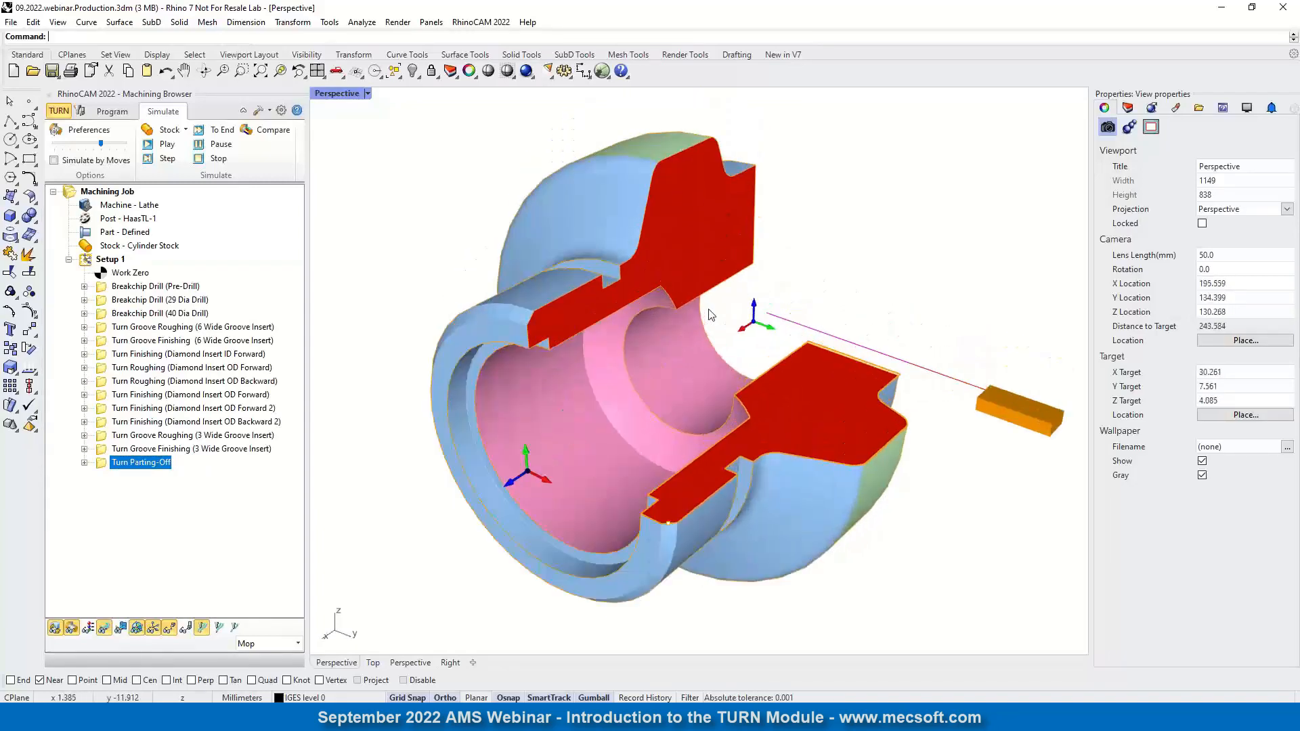